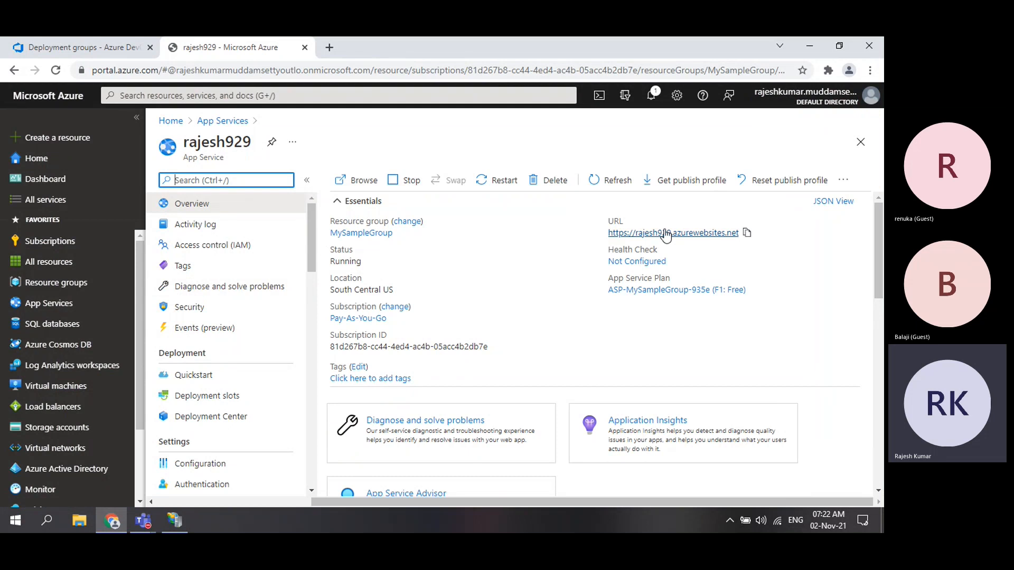
Open the App Service's website from its Azure overview and look over the MyApp.Web home page
{"action": "left_click", "coordinate": [668, 233]}
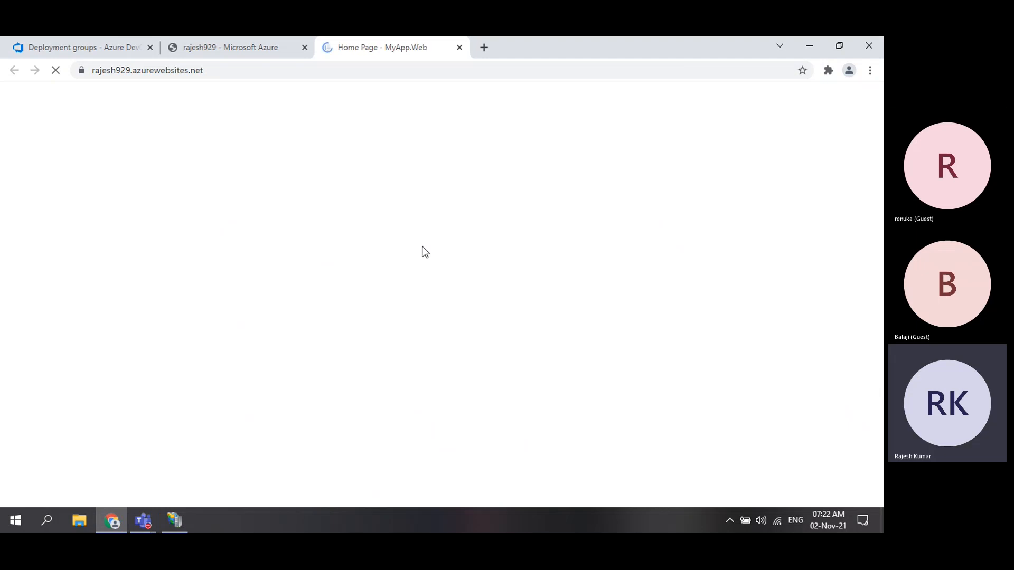
{"action": "scroll", "coordinate": [354, 349], "scroll_direction": "down", "scroll_amount": 3}
{"action": "scroll", "coordinate": [350, 283], "scroll_direction": "up", "scroll_amount": 3}
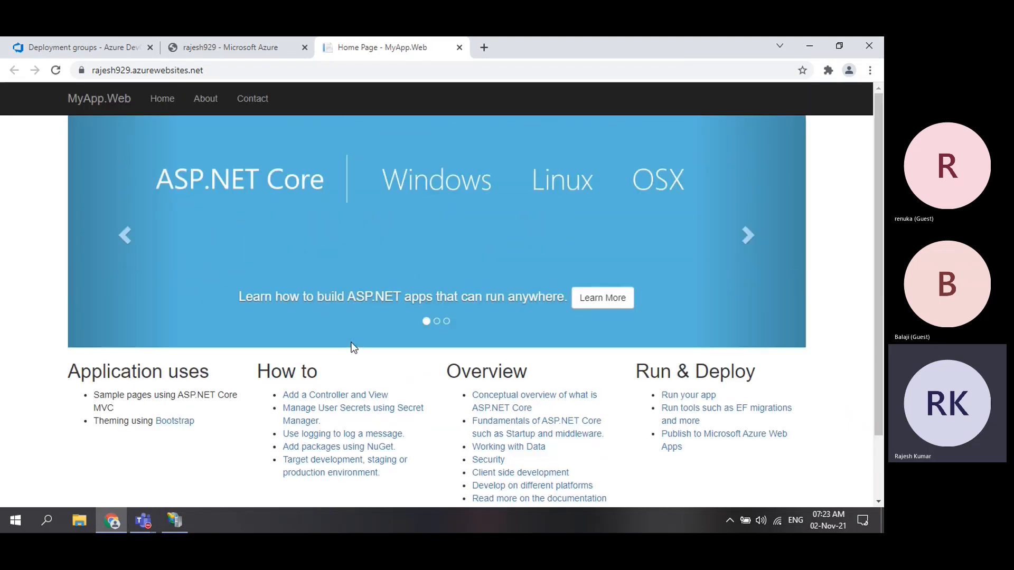
Return to Azure DevOps and open the App Service release pipeline's Testing stage tasks in the editor
{"action": "left_click", "coordinate": [224, 48]}
{"action": "left_click", "coordinate": [79, 47]}
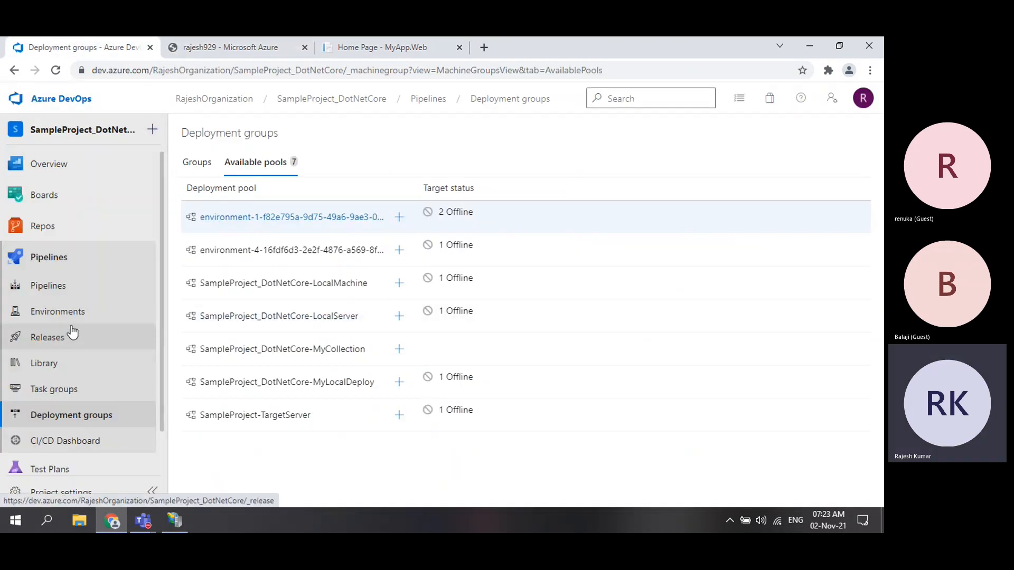
{"action": "left_click", "coordinate": [49, 339]}
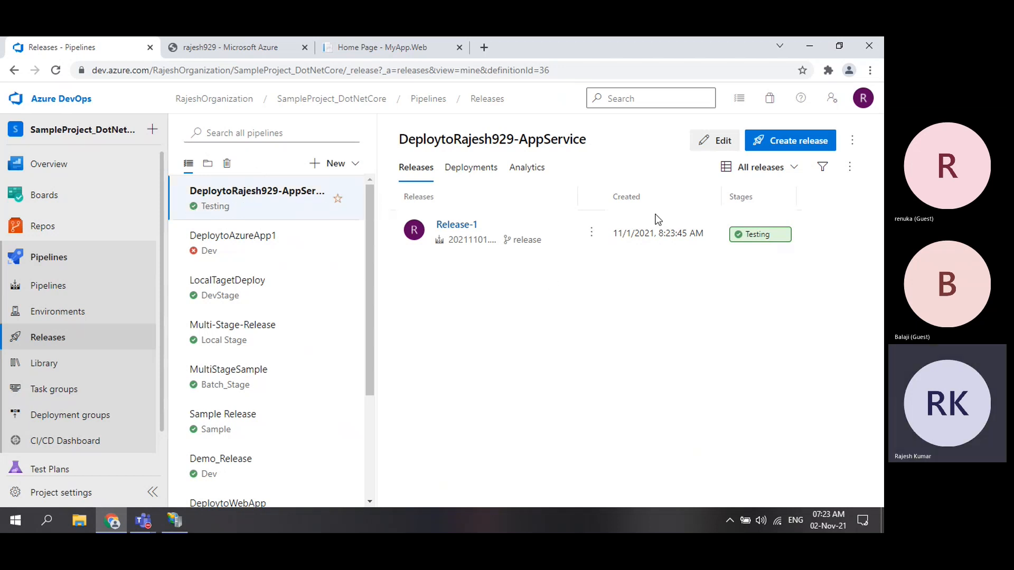
{"action": "left_click", "coordinate": [722, 142]}
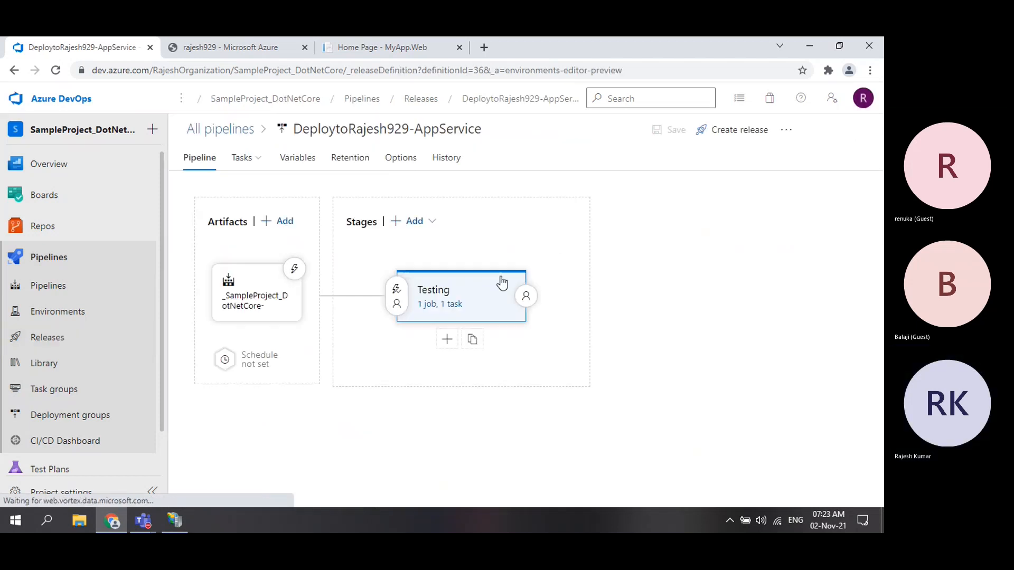
{"action": "left_click", "coordinate": [432, 305]}
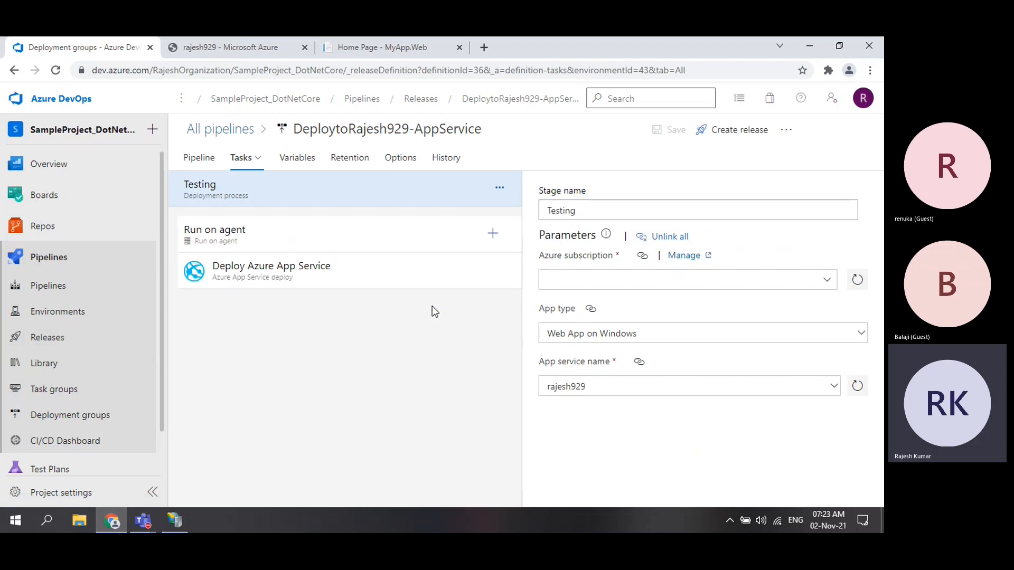
Review the Deploy Azure App Service task and the Testing stage's Azure subscription and app service name parameters
{"action": "left_click", "coordinate": [340, 275]}
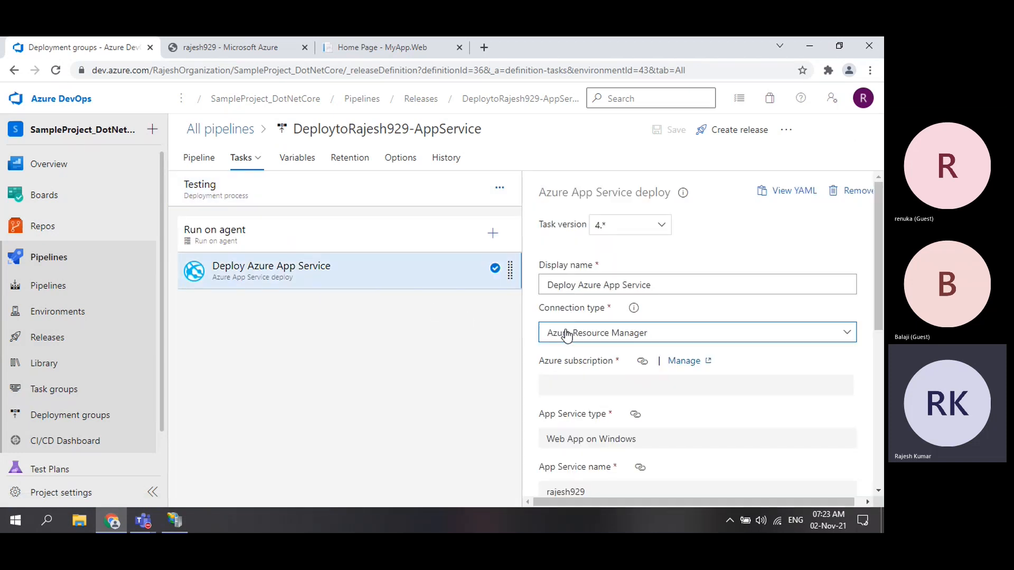
{"action": "left_click", "coordinate": [282, 199]}
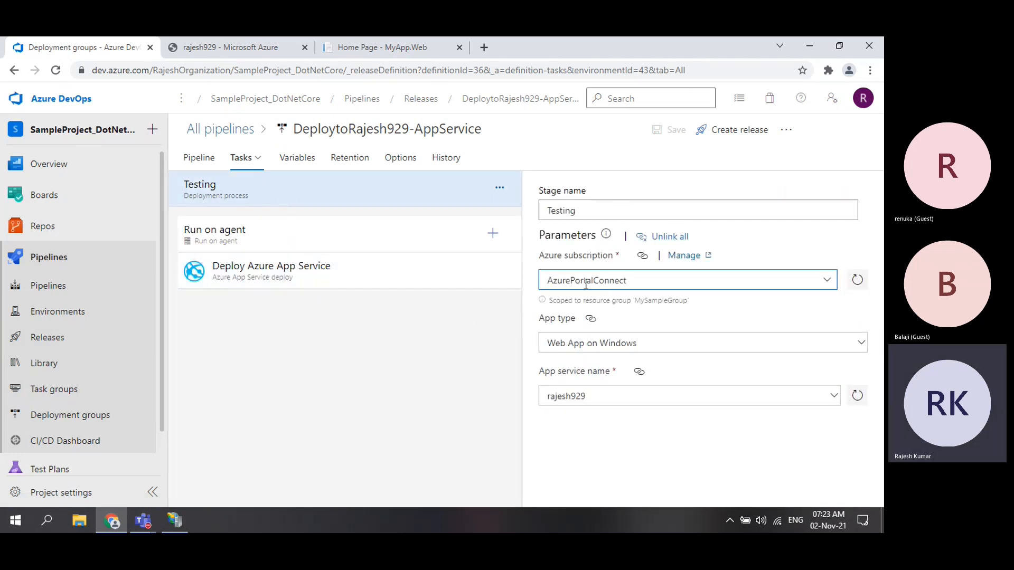
{"action": "left_click_drag", "start_coordinate": [540, 372], "coordinate": [564, 399]}
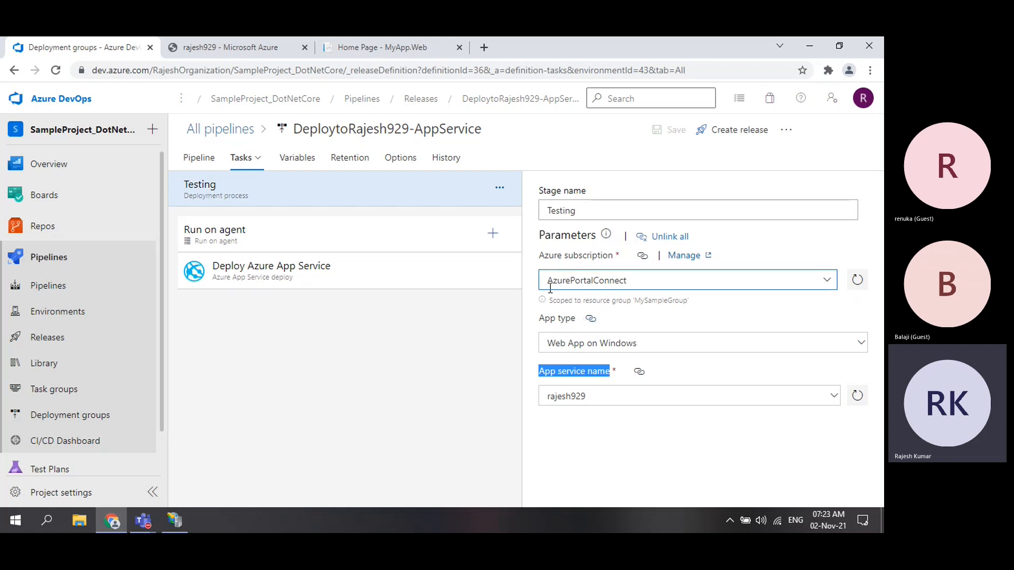
{"action": "left_click_drag", "start_coordinate": [540, 256], "coordinate": [616, 258]}
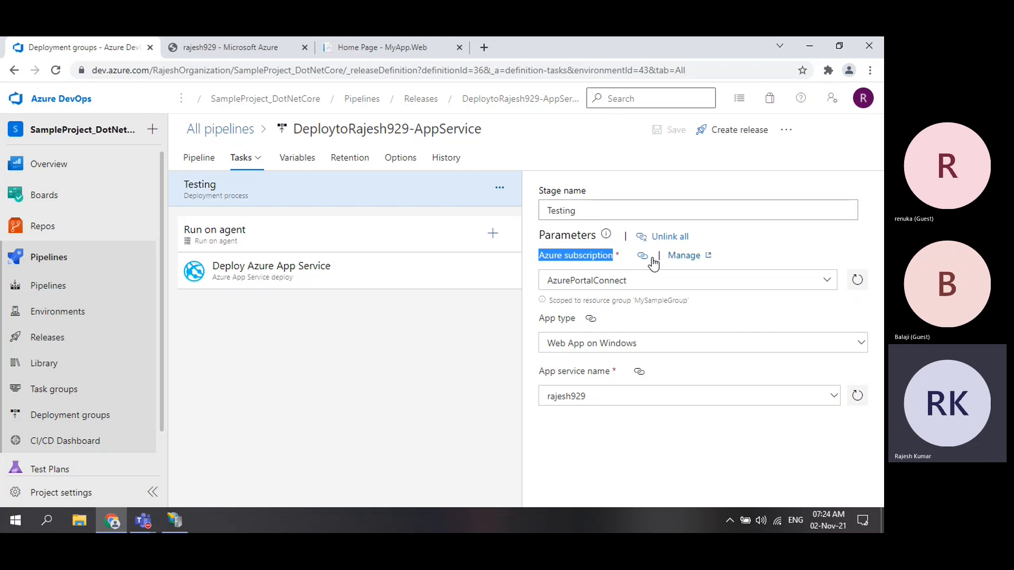
Open the LocalDeploy deployment group and examine its targets and details
{"action": "left_click", "coordinate": [68, 418]}
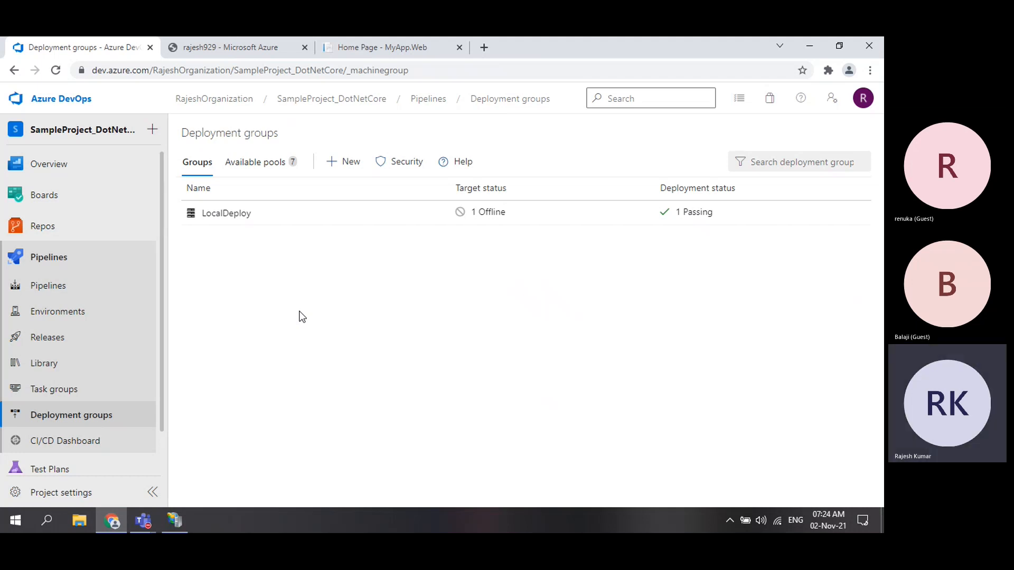
{"action": "left_click", "coordinate": [227, 213]}
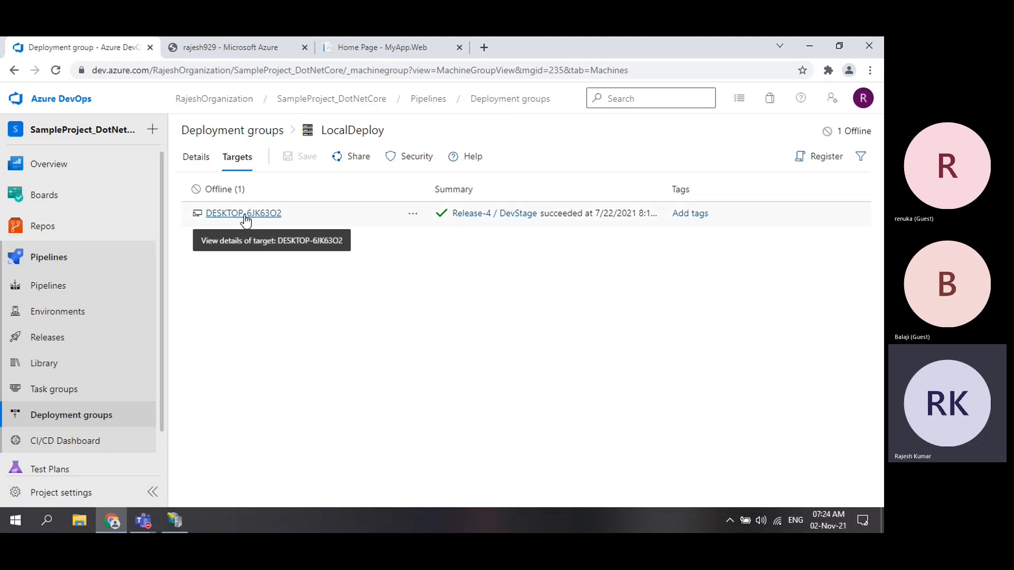
{"action": "left_click", "coordinate": [196, 158]}
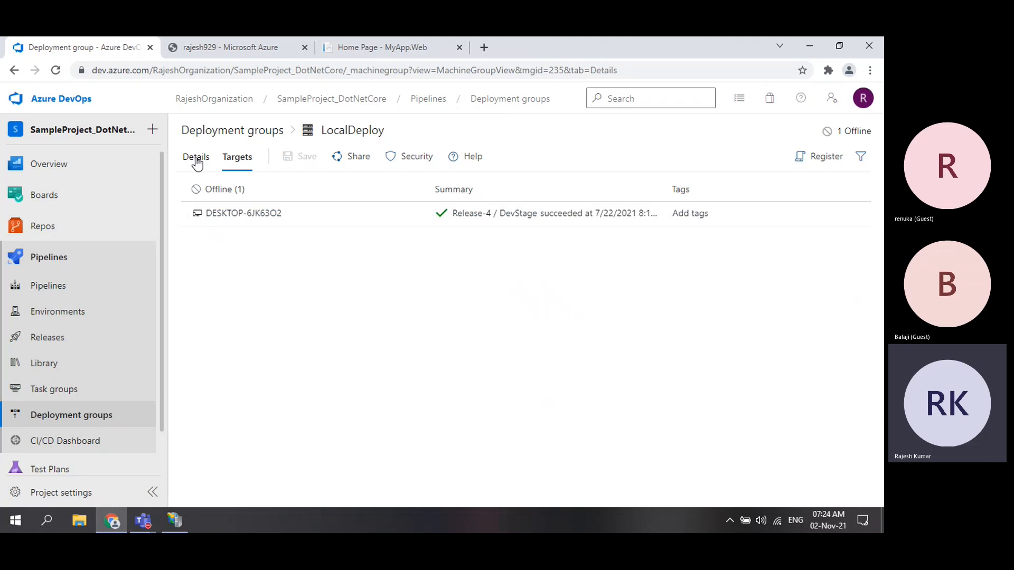
Delete the LocalDeploy deployment group from the project
{"action": "left_click", "coordinate": [246, 132]}
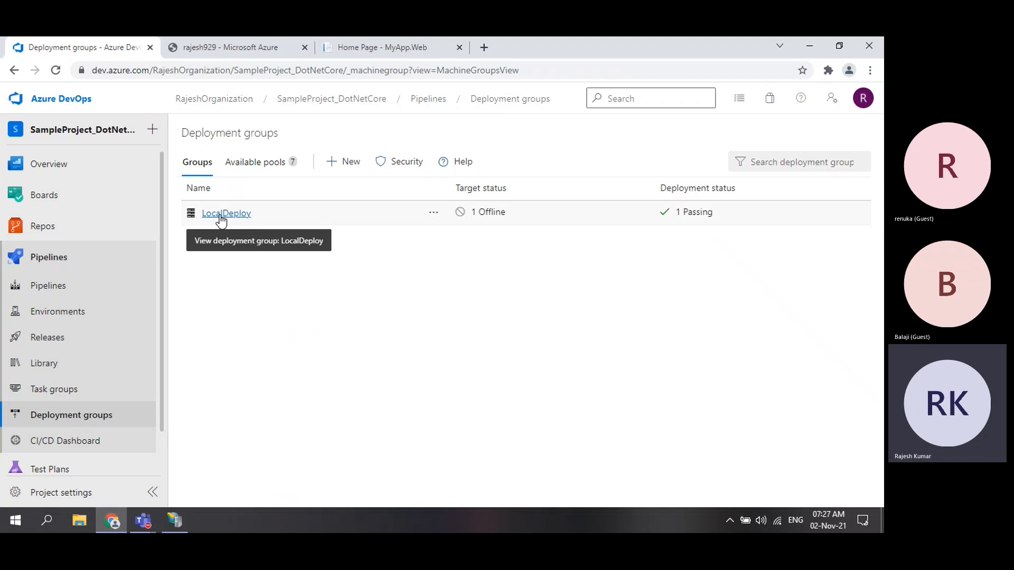
{"action": "left_click", "coordinate": [434, 217]}
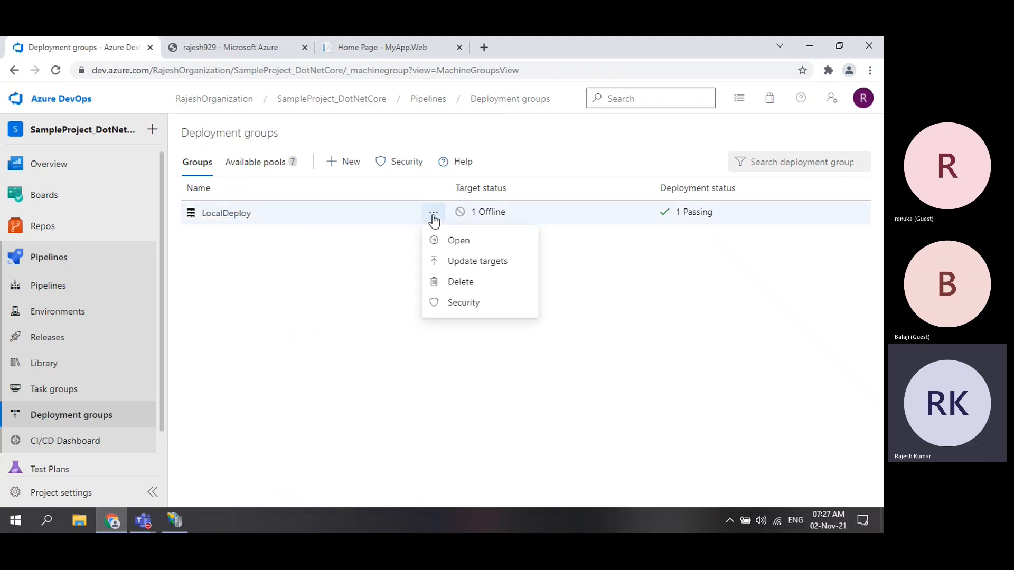
{"action": "left_click", "coordinate": [457, 285]}
{"action": "left_click", "coordinate": [495, 339]}
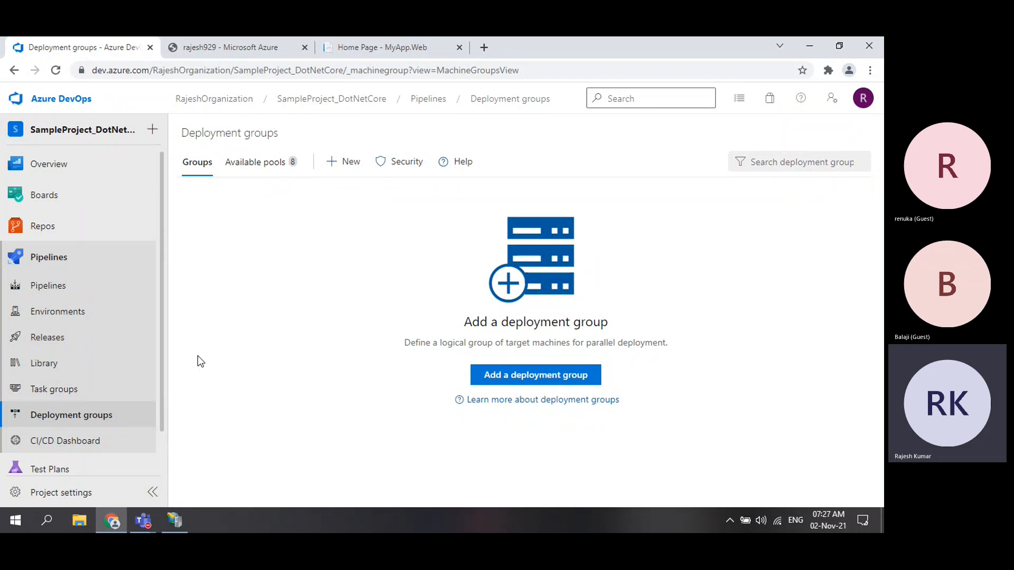
Start a new deployment group and name it LocalServers
{"action": "left_click", "coordinate": [65, 422]}
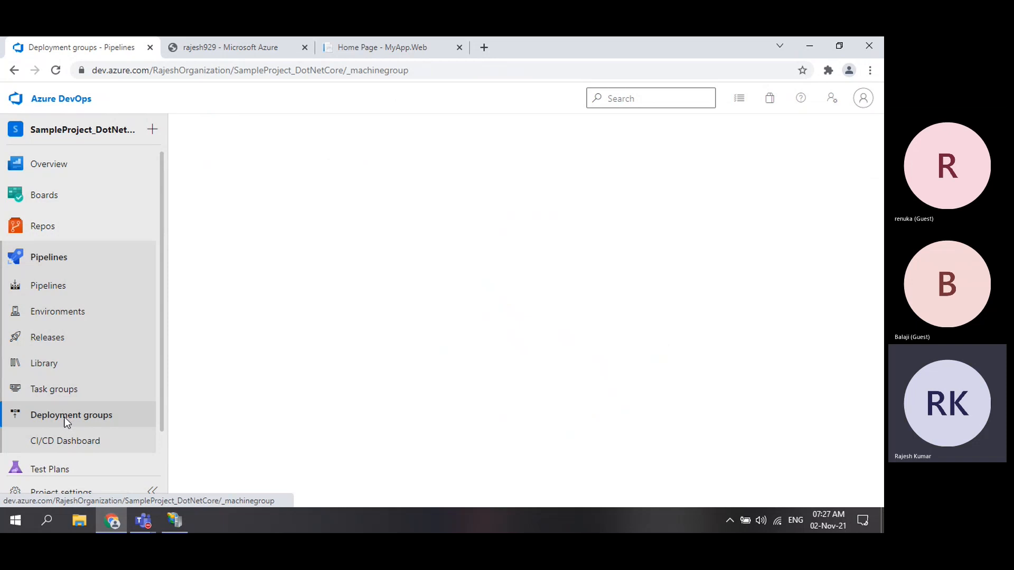
{"action": "left_click", "coordinate": [524, 377]}
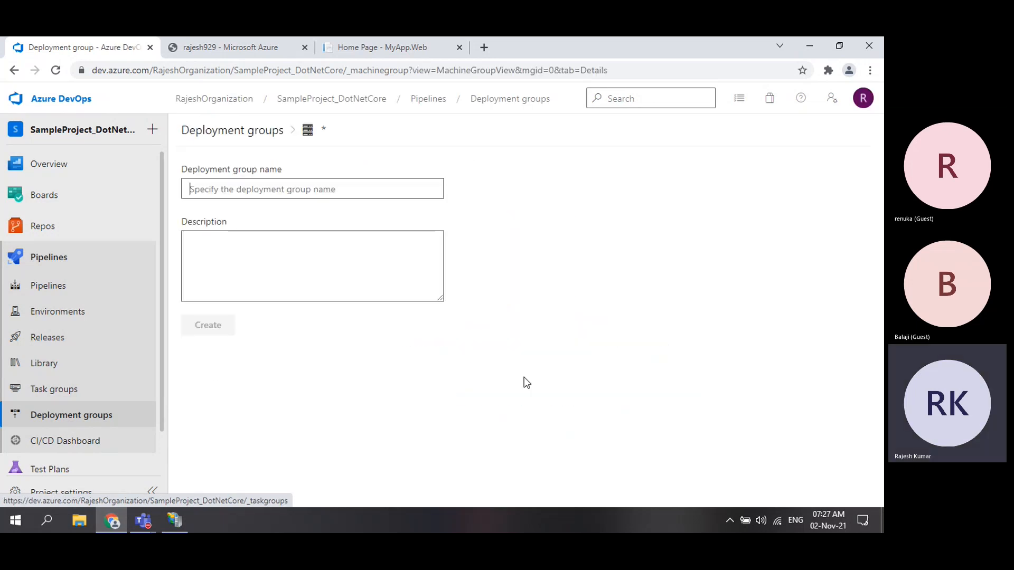
{"action": "left_click", "coordinate": [237, 194]}
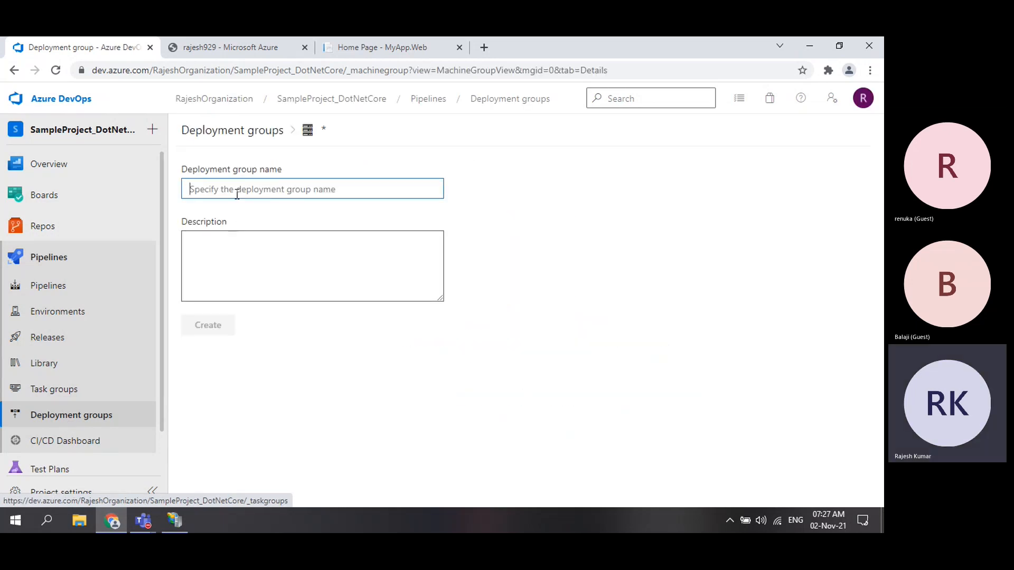
{"action": "type", "text": "M"}
{"action": "key", "text": "BackSpace"}
{"action": "type", "text": "M"}
{"action": "key", "text": "BackSpace"}
{"action": "type", "text": "LocalServers"}
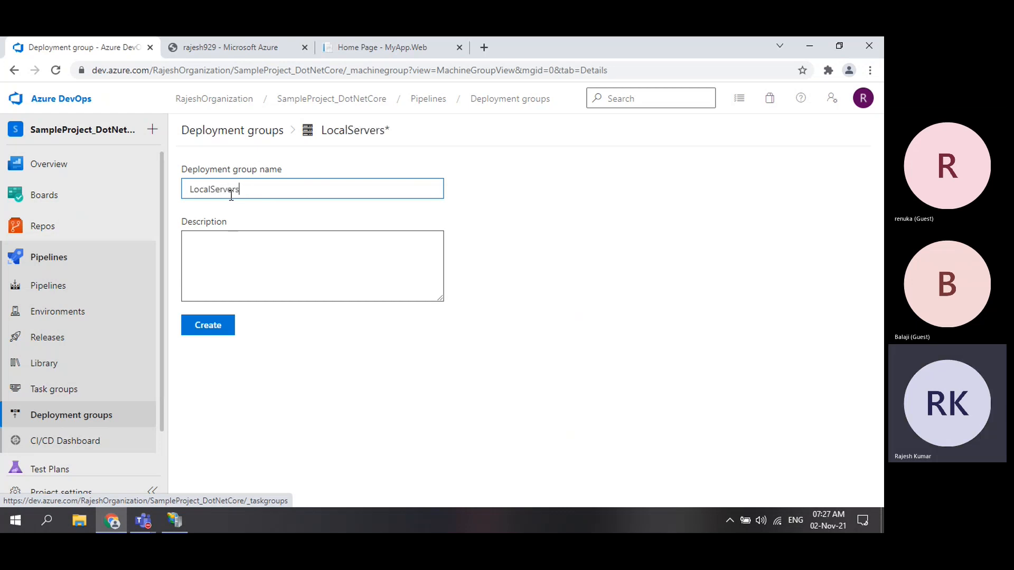
Copy the group name into the description as LocalServers and create the deployment group
{"action": "left_click", "coordinate": [214, 285]}
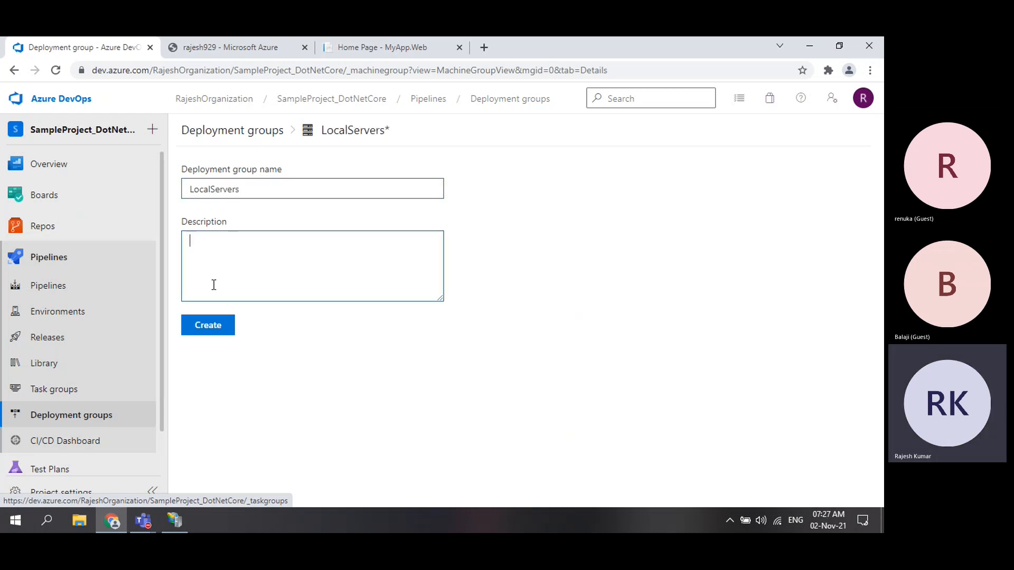
{"action": "double_click", "coordinate": [201, 190]}
{"action": "key", "text": "ctrl+c"}
{"action": "left_click", "coordinate": [224, 244]}
{"action": "key", "text": "ctrl+v"}
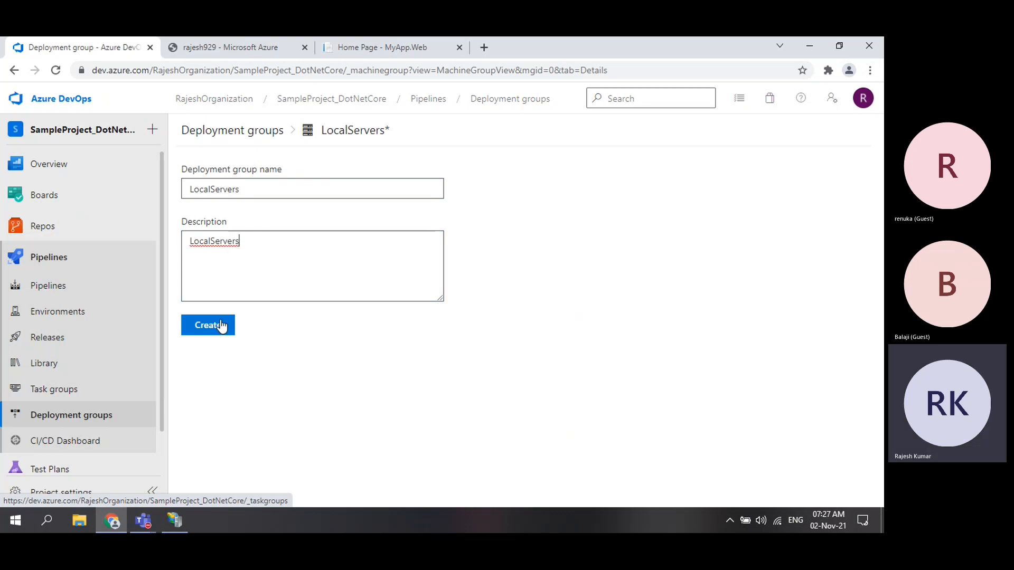
{"action": "left_click", "coordinate": [210, 333]}
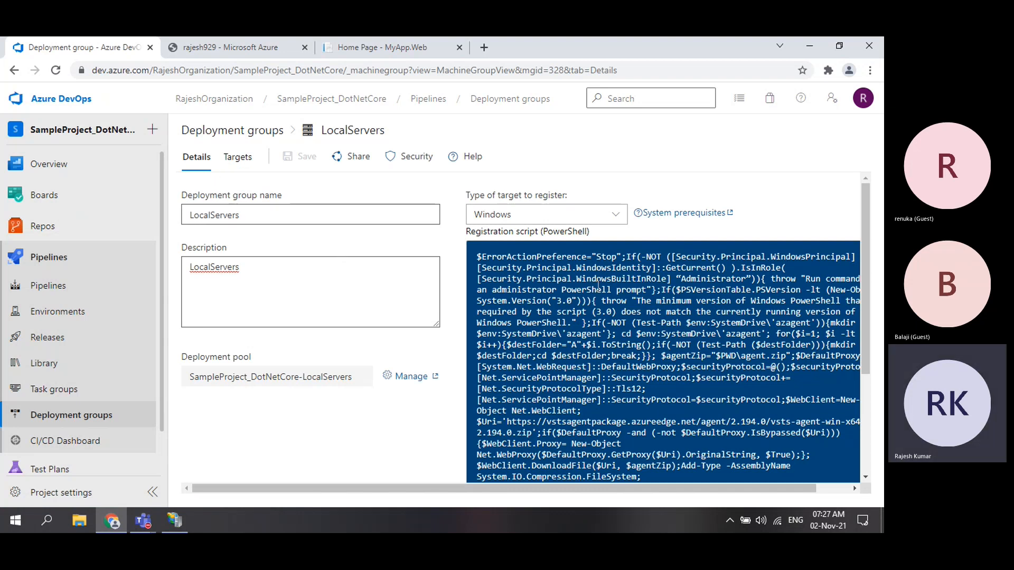
Examine the LocalServers registration scripts for Windows and Linux targets, leaving the target type set to Windows
{"action": "scroll", "coordinate": [581, 301], "scroll_direction": "down", "scroll_amount": 3}
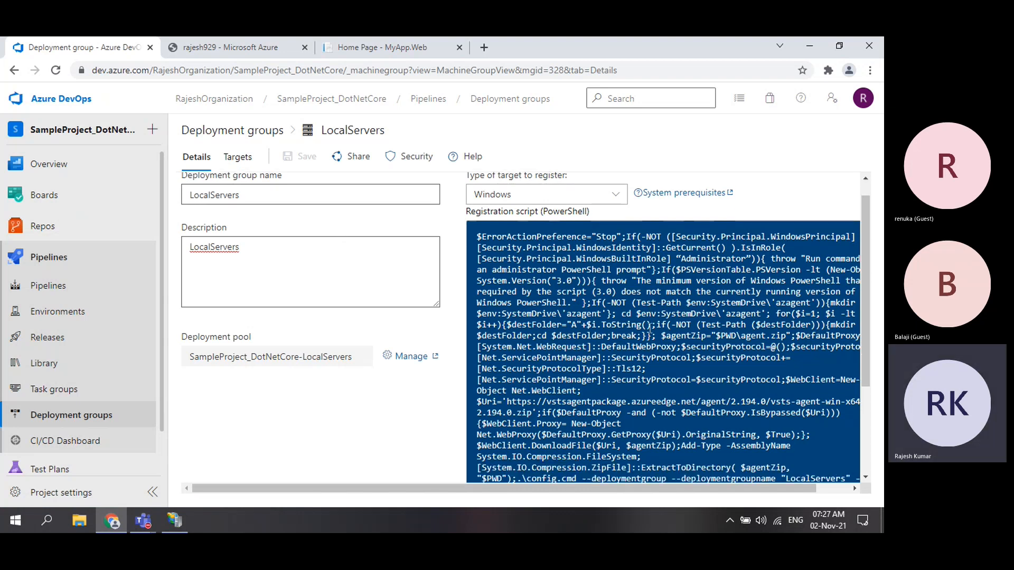
{"action": "scroll", "coordinate": [650, 328], "scroll_direction": "up", "scroll_amount": 1}
{"action": "scroll", "coordinate": [650, 328], "scroll_direction": "up", "scroll_amount": 1}
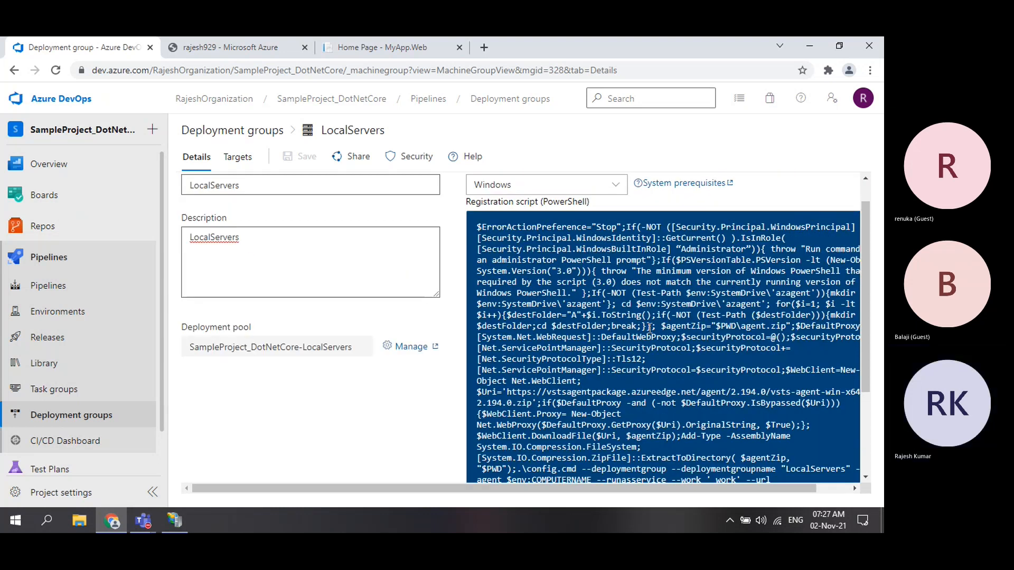
{"action": "scroll", "coordinate": [650, 328], "scroll_direction": "down", "scroll_amount": 1}
{"action": "scroll", "coordinate": [650, 328], "scroll_direction": "down", "scroll_amount": 1}
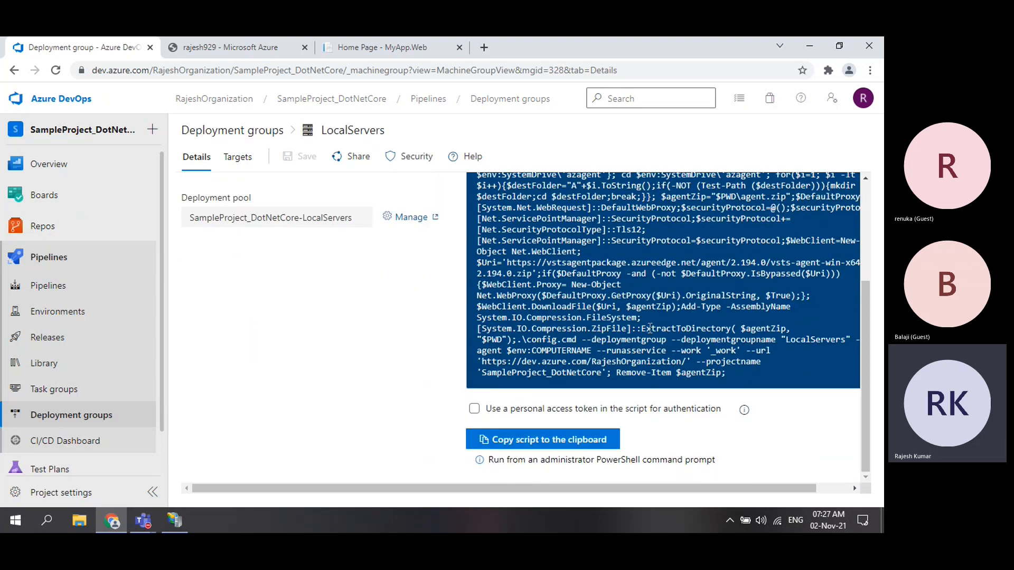
{"action": "scroll", "coordinate": [650, 328], "scroll_direction": "up", "scroll_amount": 2}
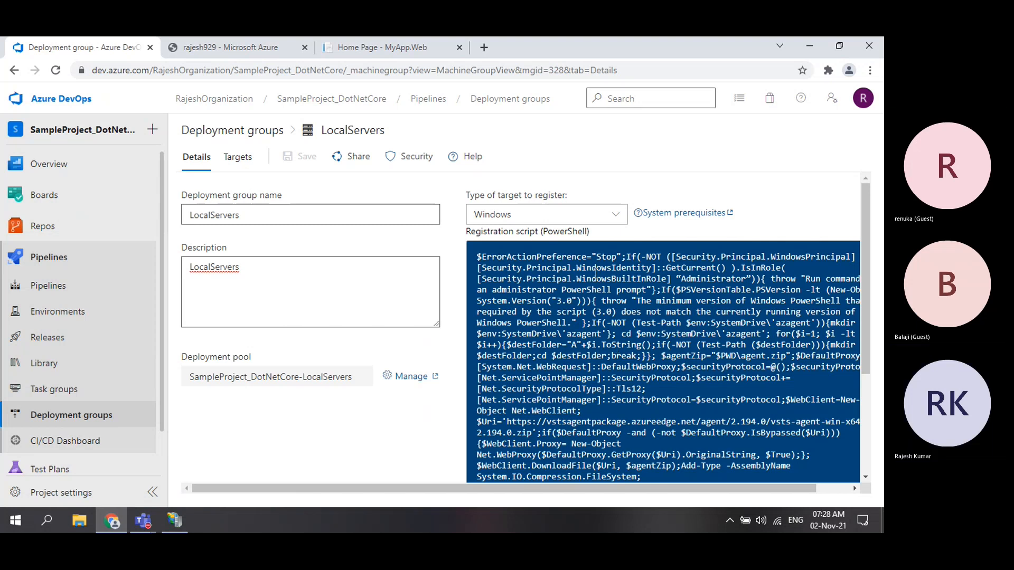
{"action": "left_click", "coordinate": [617, 215]}
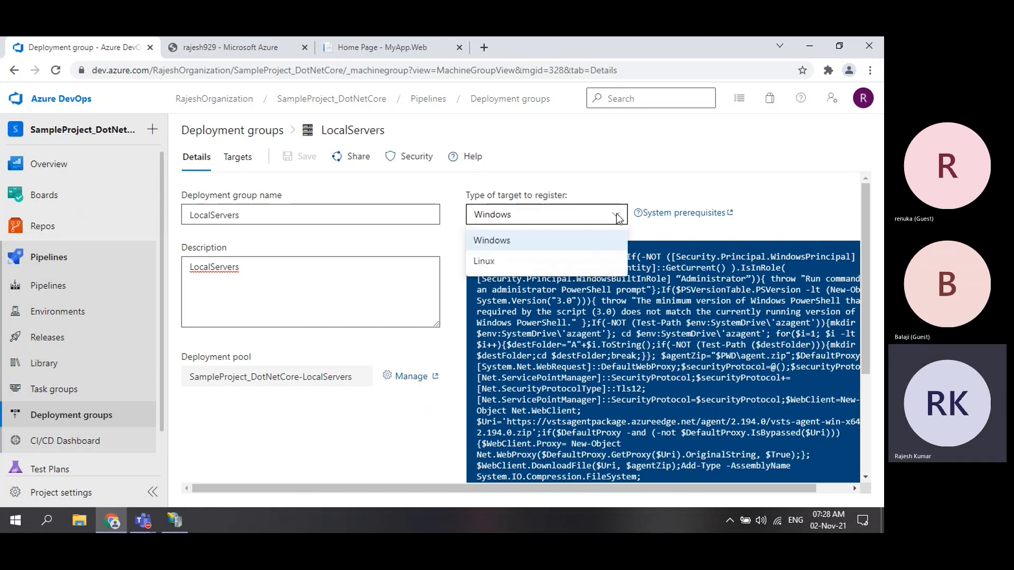
{"action": "left_click", "coordinate": [492, 262]}
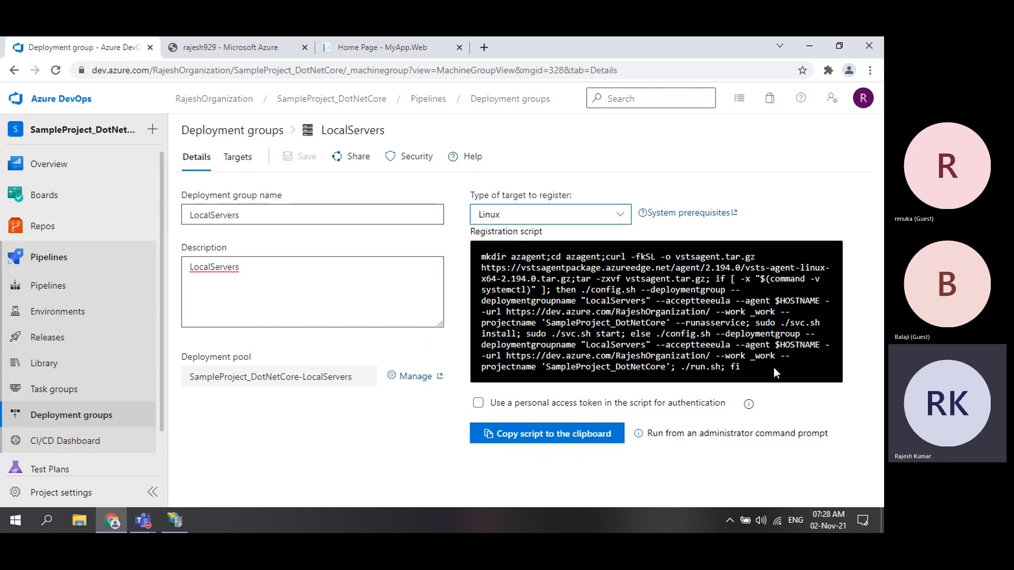
{"action": "left_click", "coordinate": [616, 226]}
{"action": "left_click", "coordinate": [545, 246]}
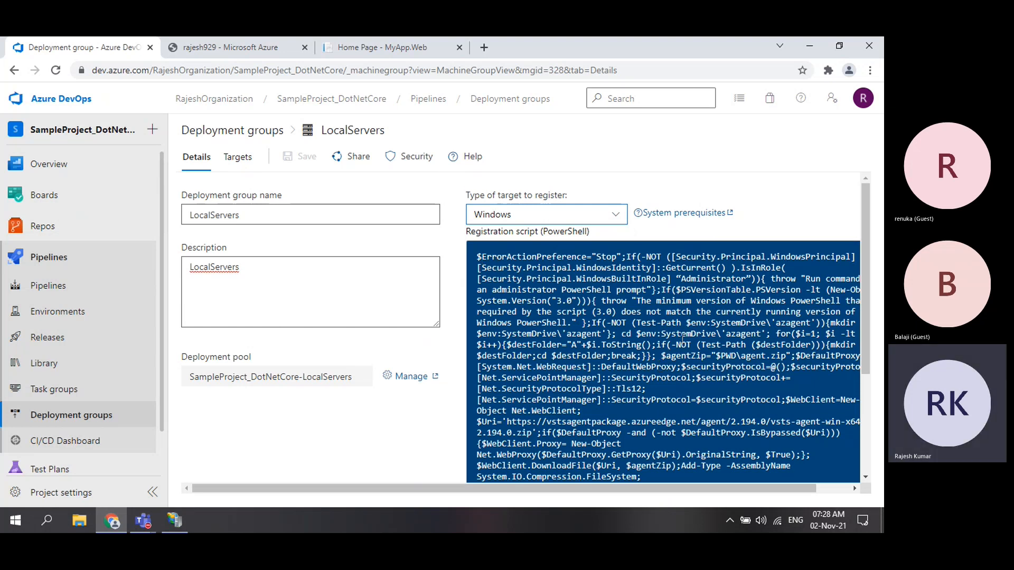
Try the option to use a personal access token in the Windows registration script, and turn it back off
{"action": "scroll", "coordinate": [682, 338], "scroll_direction": "down", "scroll_amount": 3}
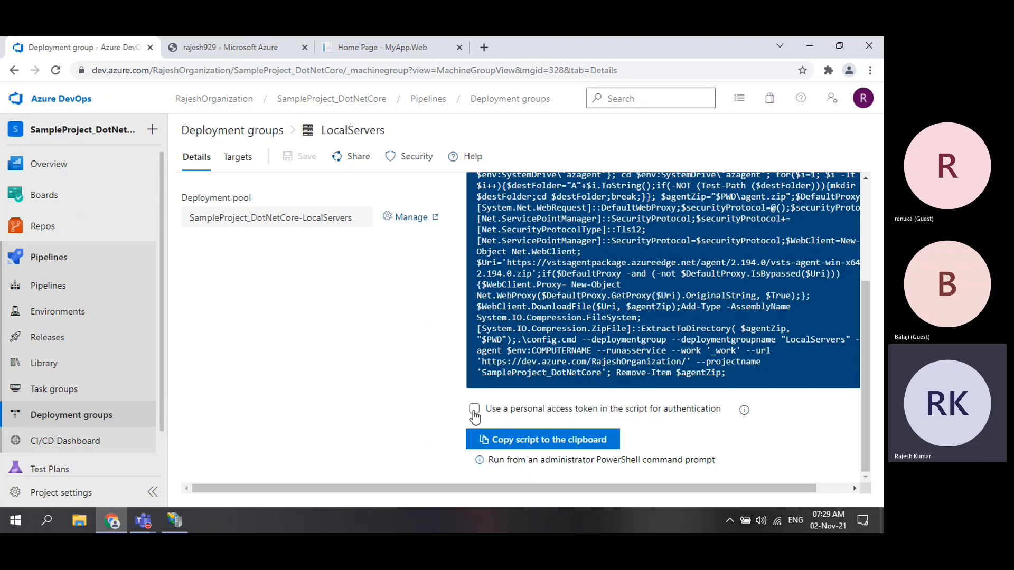
{"action": "left_click", "coordinate": [475, 415]}
{"action": "left_click", "coordinate": [474, 409]}
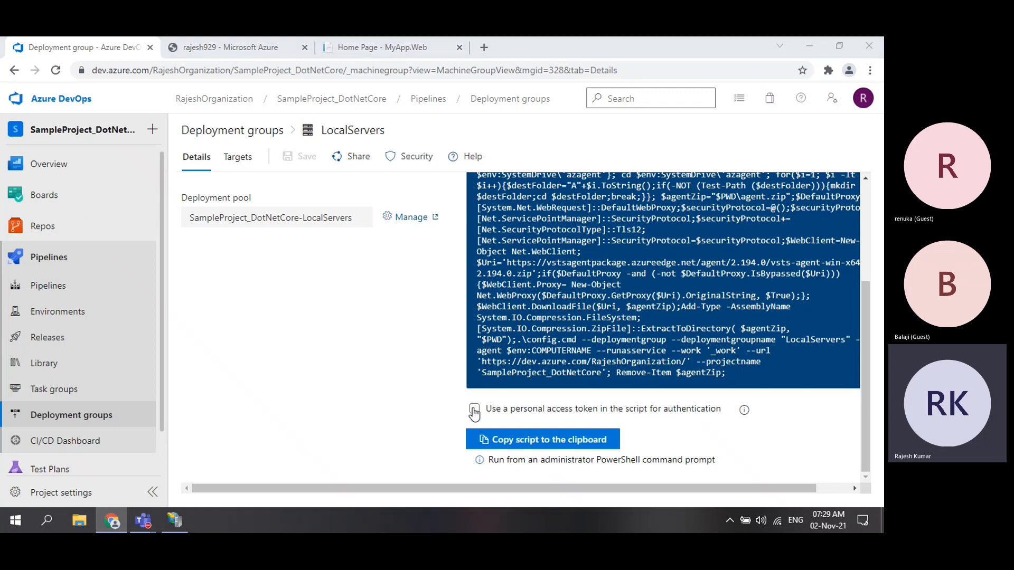
Switch to Visual Studio Code and close linuxvm.tf, variable.tf and ARMLinux.json, discarding the unsaved changes in variable.tf
{"action": "key", "text": "super"}
{"action": "type", "text": "vsc"}
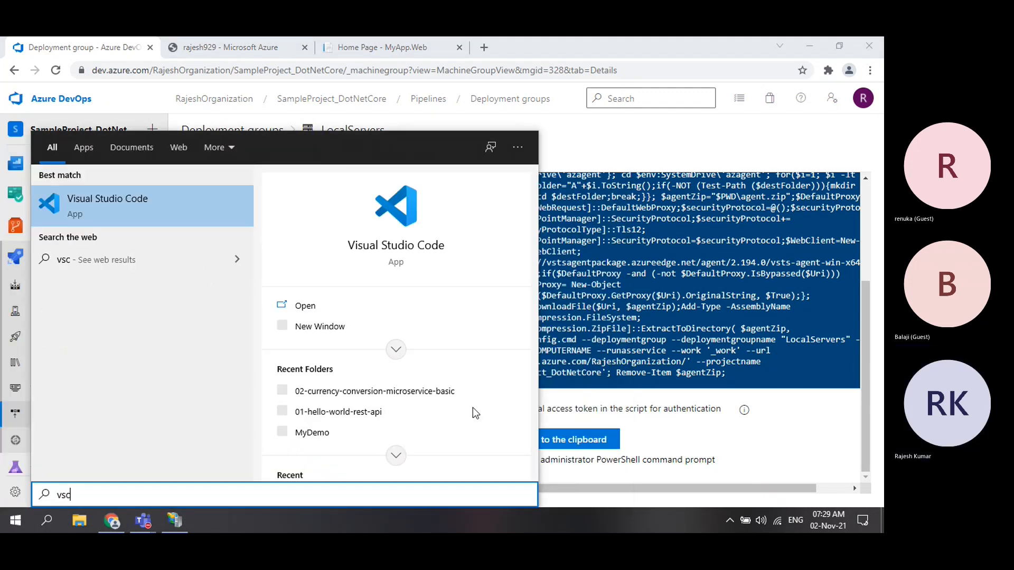
{"action": "key", "text": "Return"}
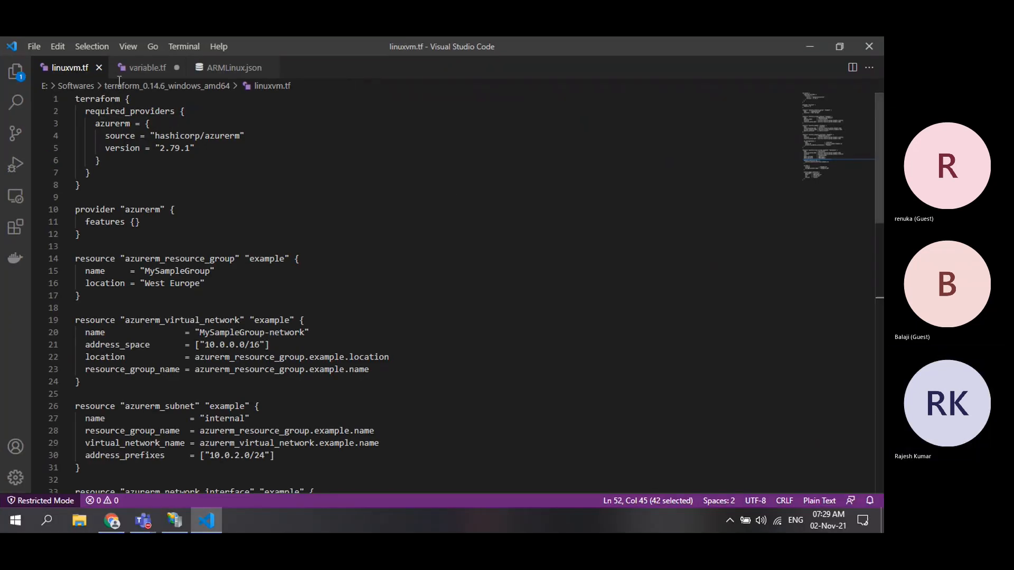
{"action": "left_click", "coordinate": [99, 68]}
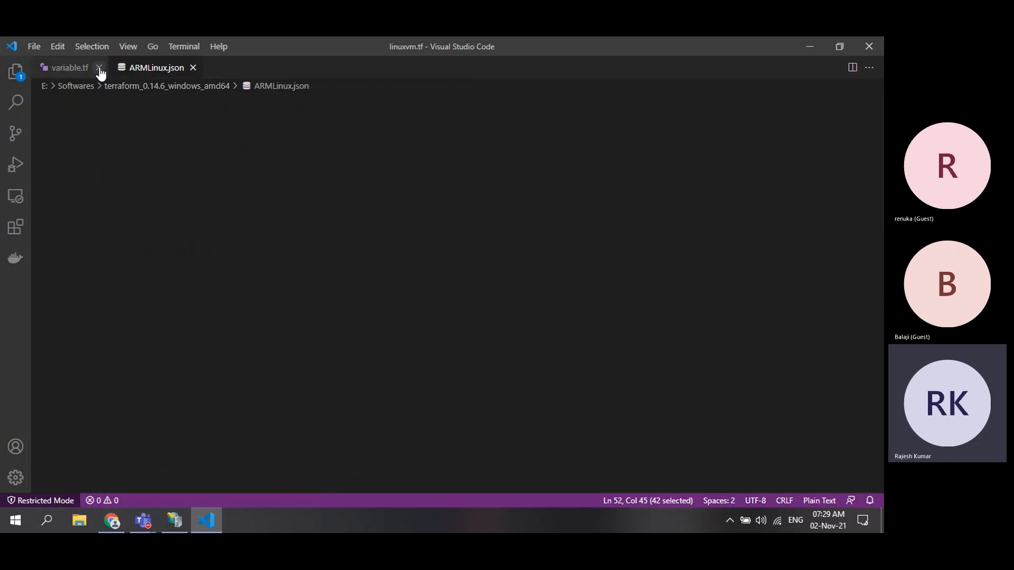
{"action": "left_click", "coordinate": [99, 69]}
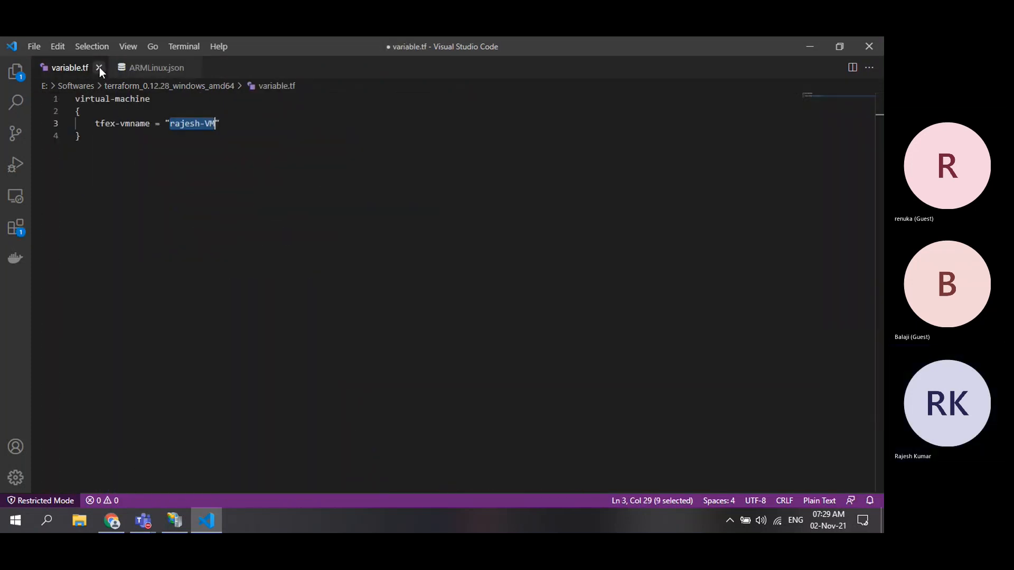
{"action": "left_click", "coordinate": [99, 68]}
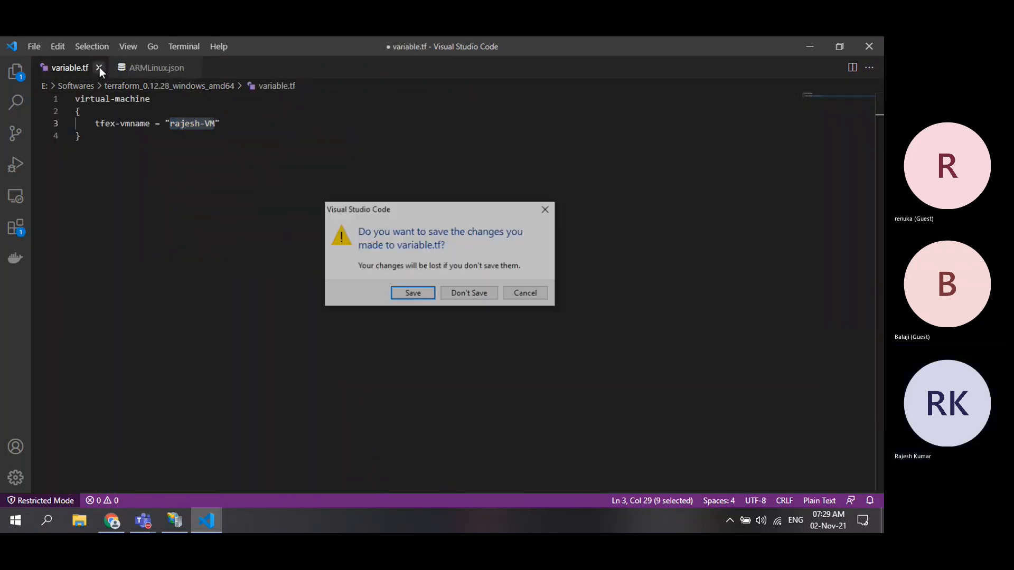
{"action": "left_click", "coordinate": [470, 294]}
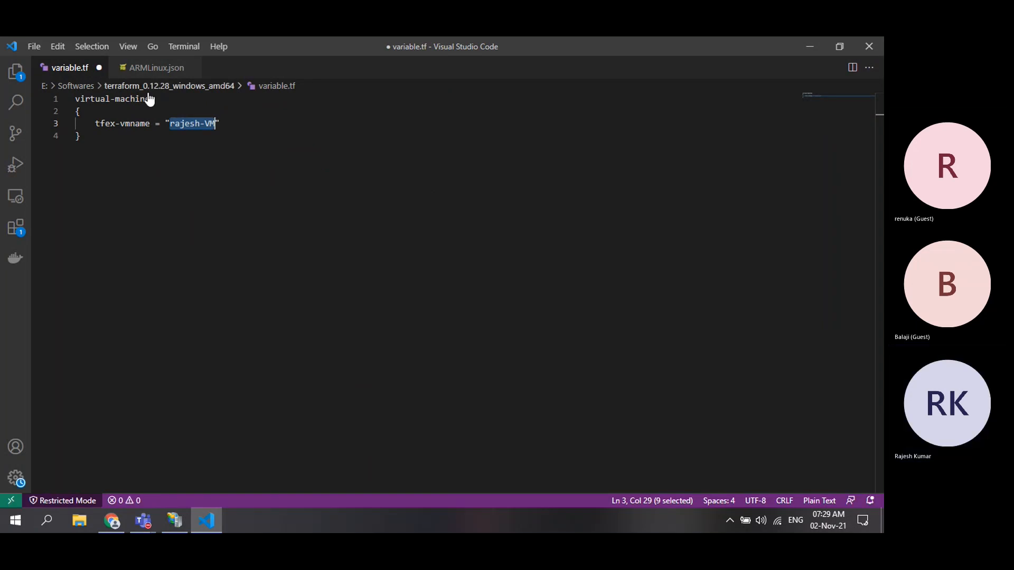
{"action": "left_click", "coordinate": [100, 67]}
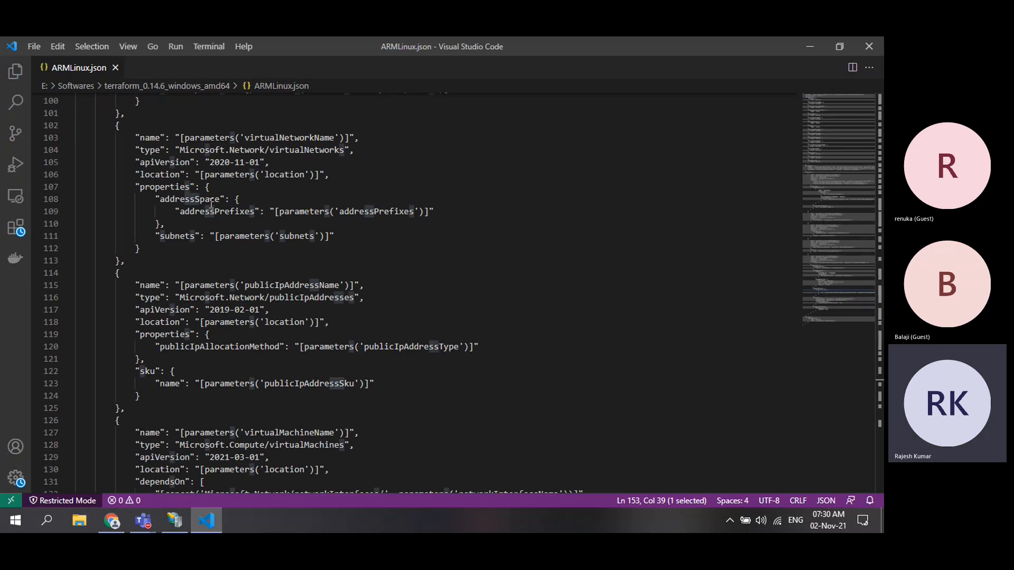
{"action": "left_click", "coordinate": [115, 68]}
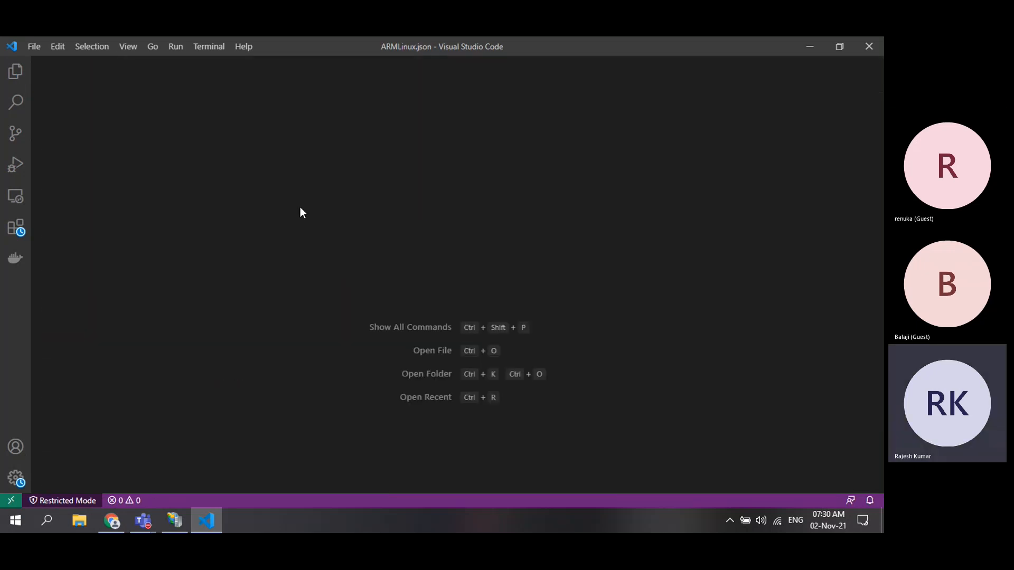
Create a new empty file and paste into it the Windows registration script copied from the LocalServers deployment group page
{"action": "left_click", "coordinate": [27, 46]}
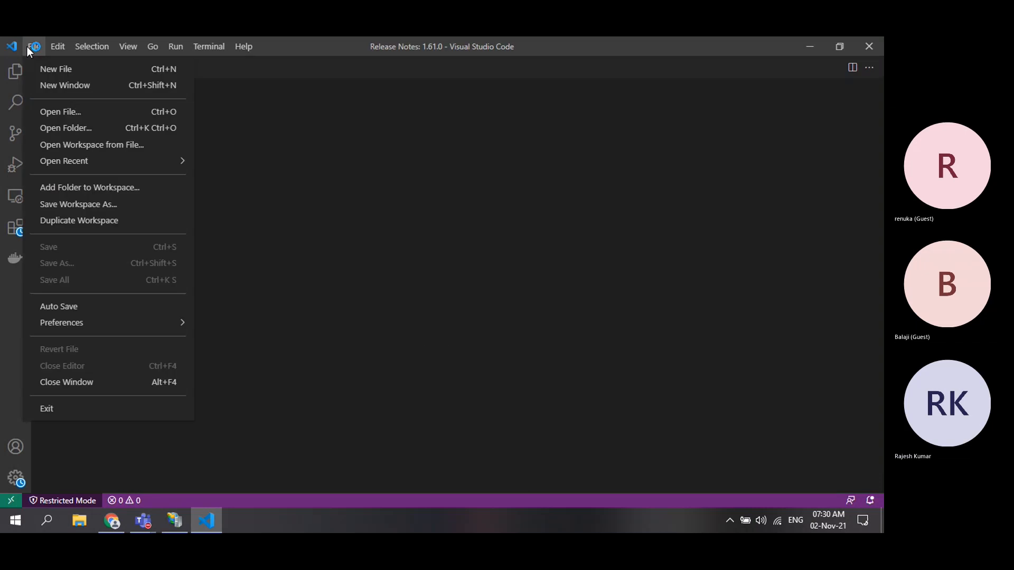
{"action": "left_click", "coordinate": [68, 74]}
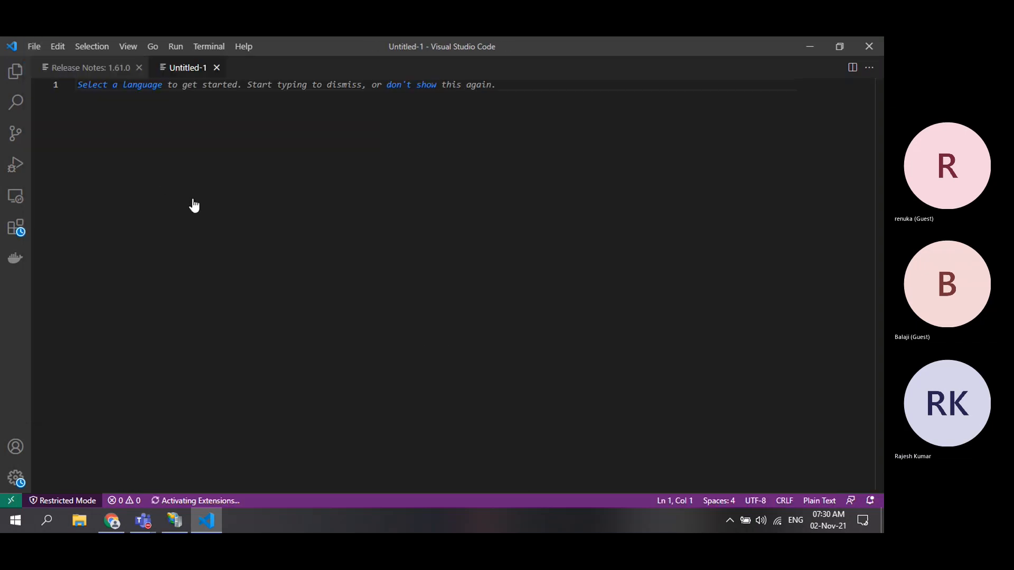
{"action": "left_click", "coordinate": [102, 530]}
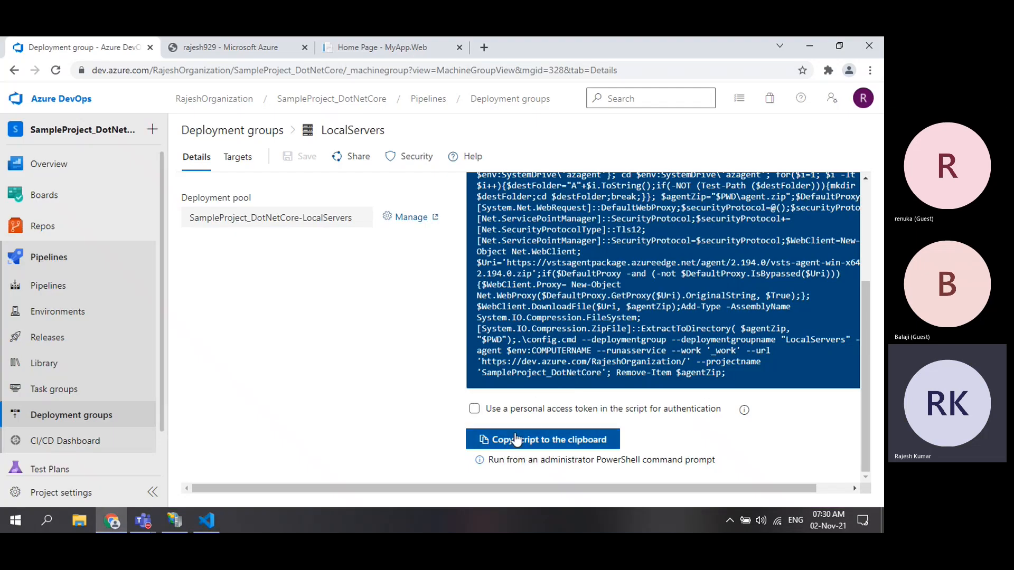
{"action": "left_click", "coordinate": [516, 440]}
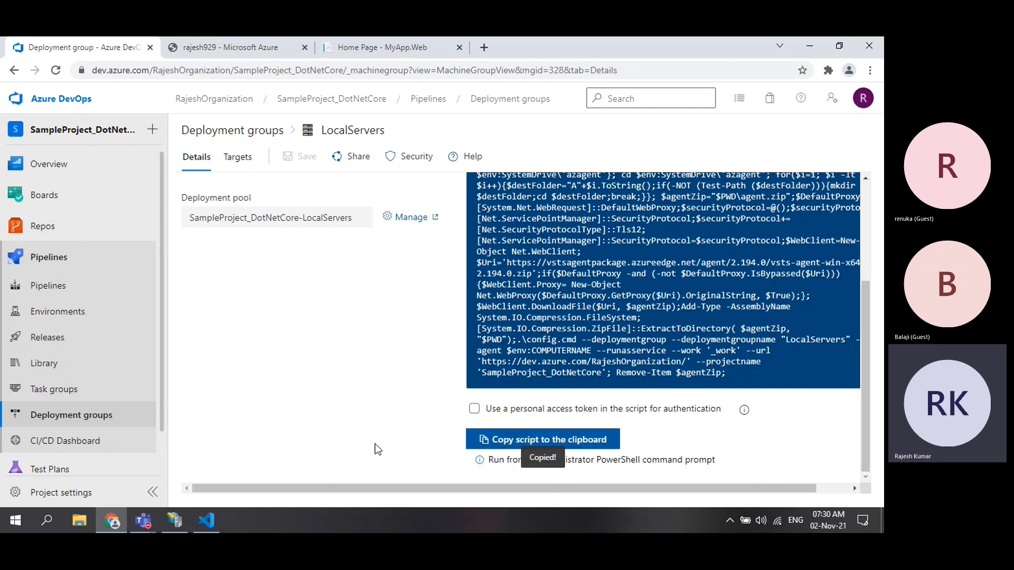
{"action": "left_click", "coordinate": [206, 520]}
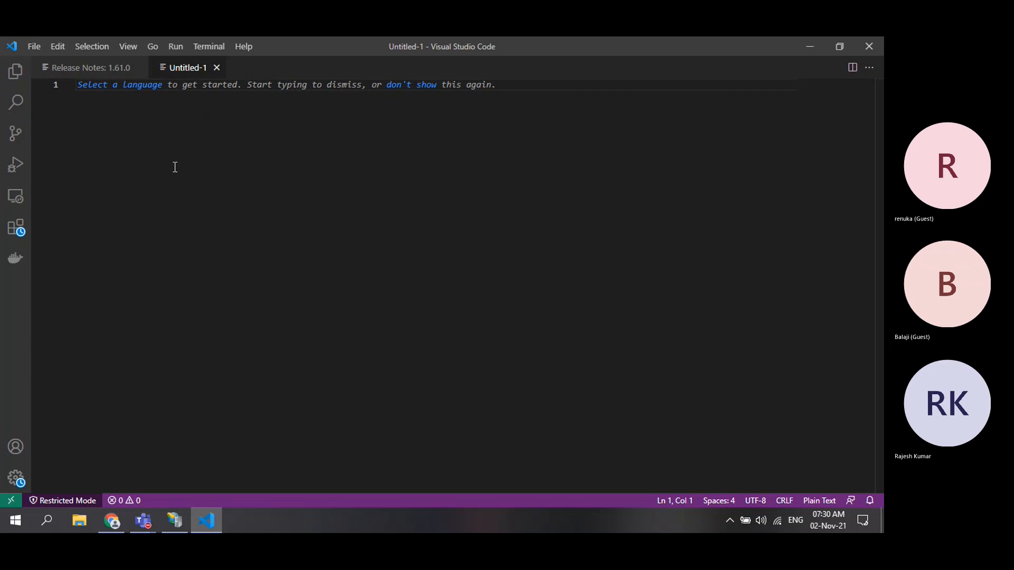
{"action": "key", "text": "ctrl+v"}
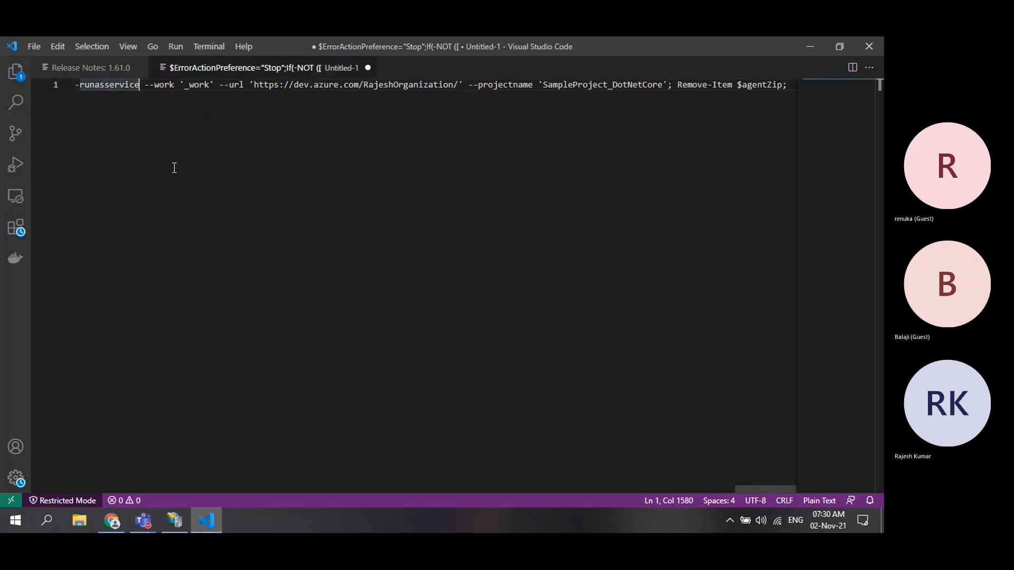
Install the PowerShell extension for the pasted script and trust the workspace
{"action": "key", "text": "ctrl+a"}
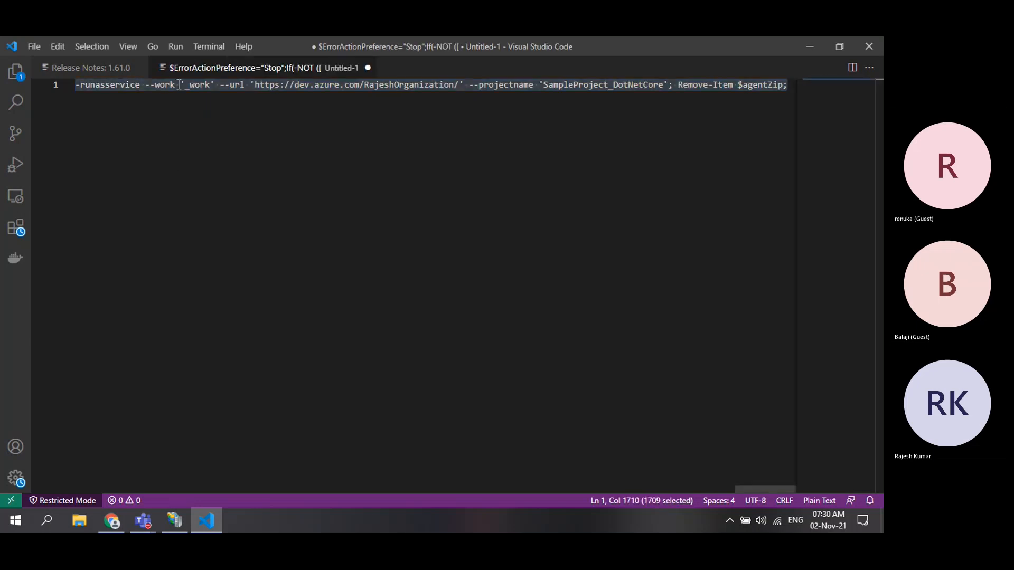
{"action": "right_click", "coordinate": [178, 85]}
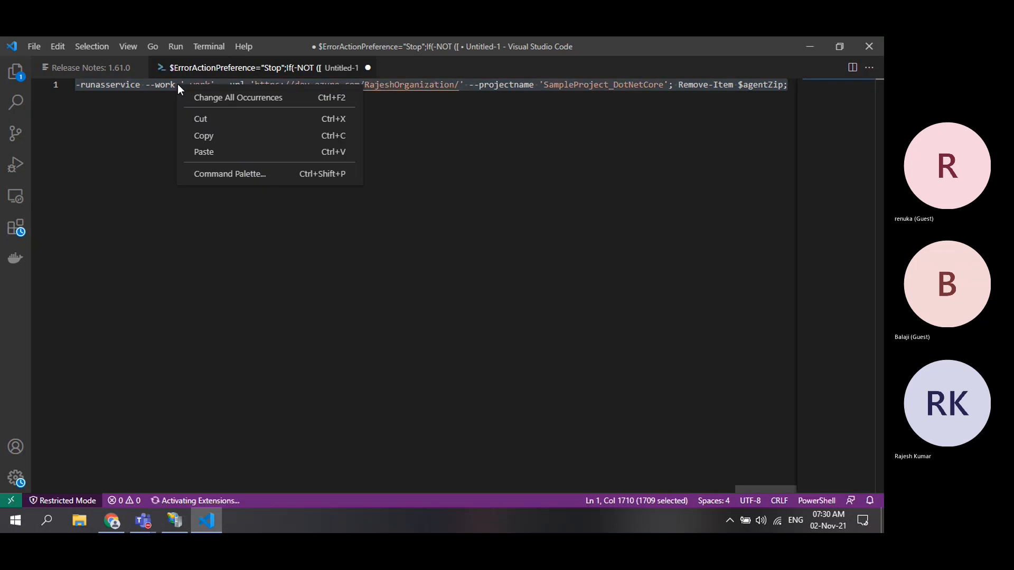
{"action": "key", "text": "Escape"}
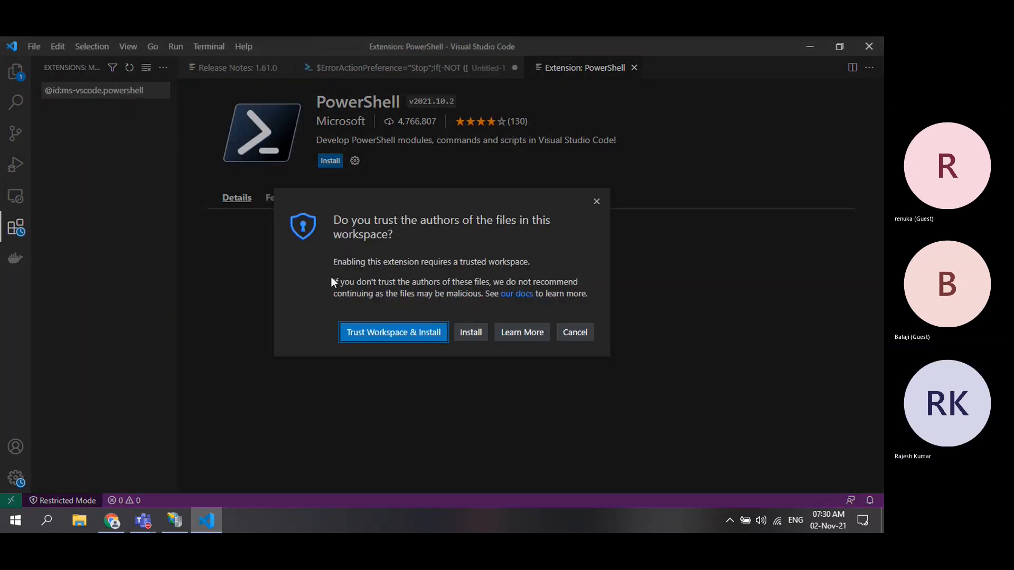
{"action": "left_click", "coordinate": [403, 336]}
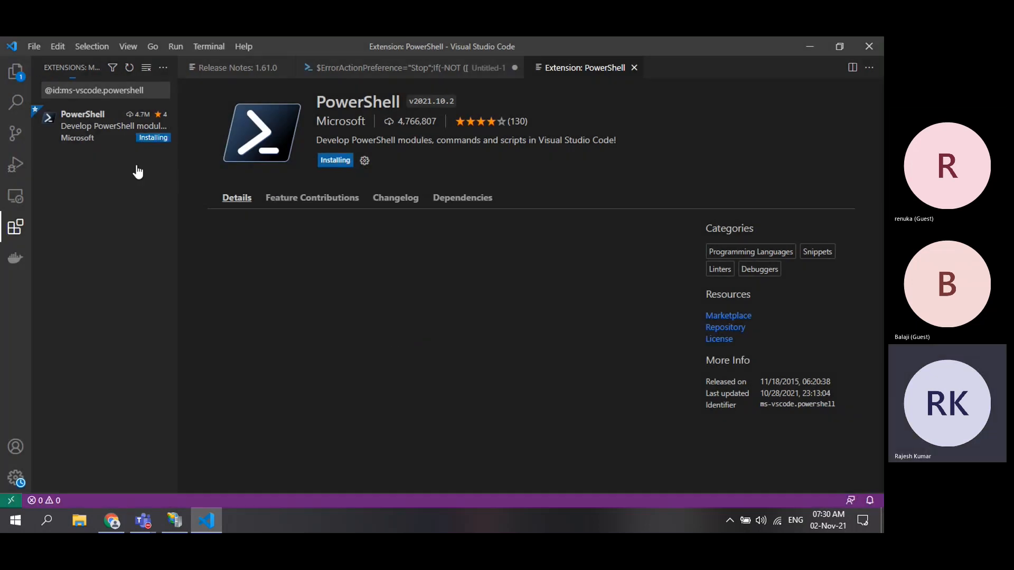
Return to the unsaved registration script and copy its entire text
{"action": "left_click", "coordinate": [16, 76]}
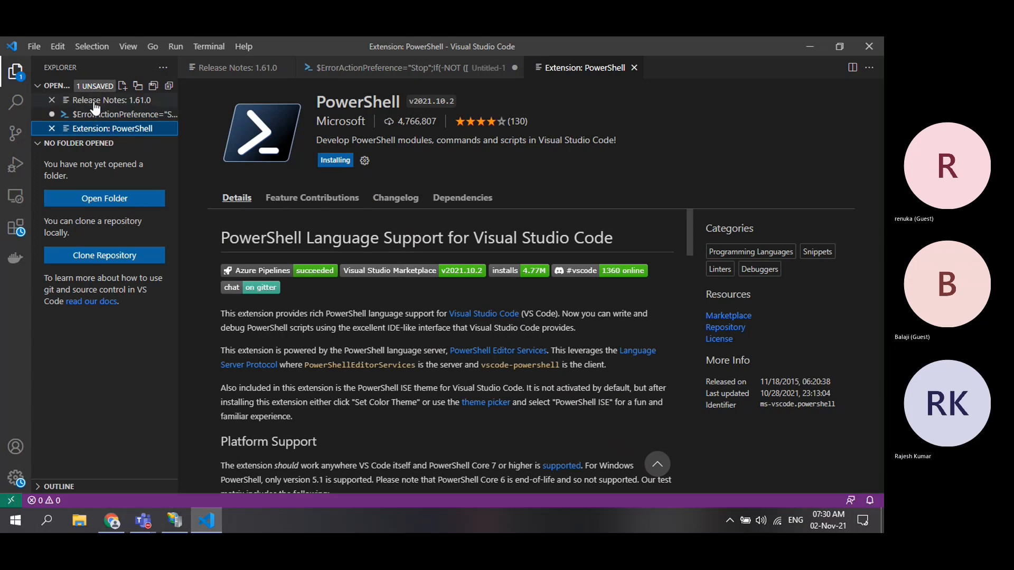
{"action": "left_click", "coordinate": [94, 117]}
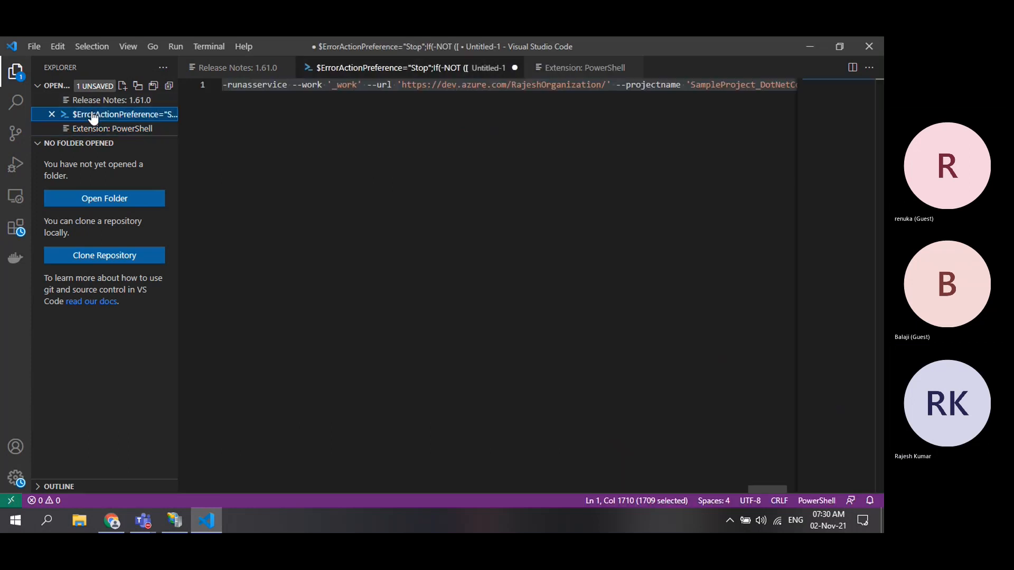
{"action": "right_click", "coordinate": [293, 87]}
{"action": "left_click", "coordinate": [332, 139]}
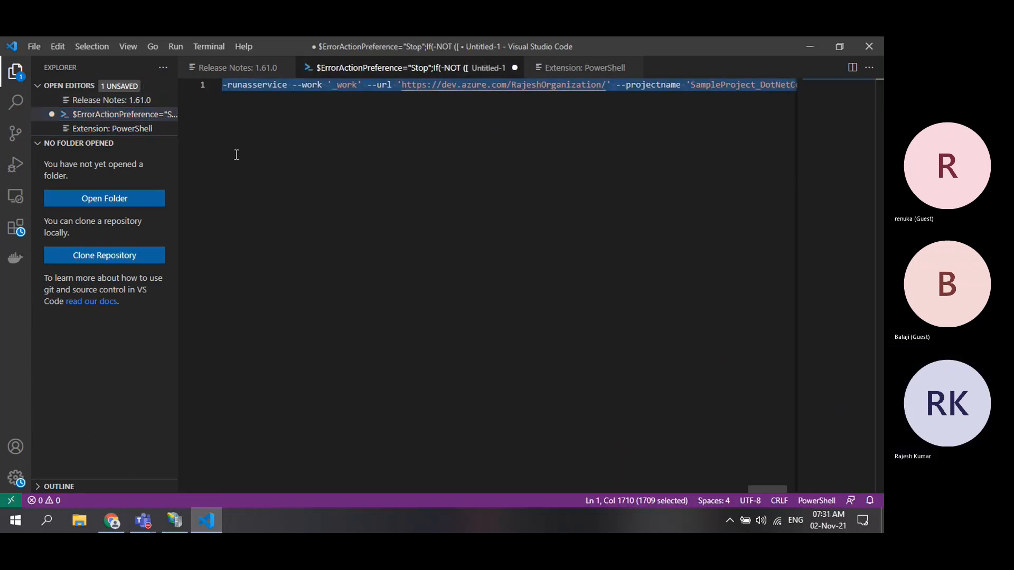
{"action": "scroll", "coordinate": [294, 144], "scroll_direction": "right", "scroll_amount": 3}
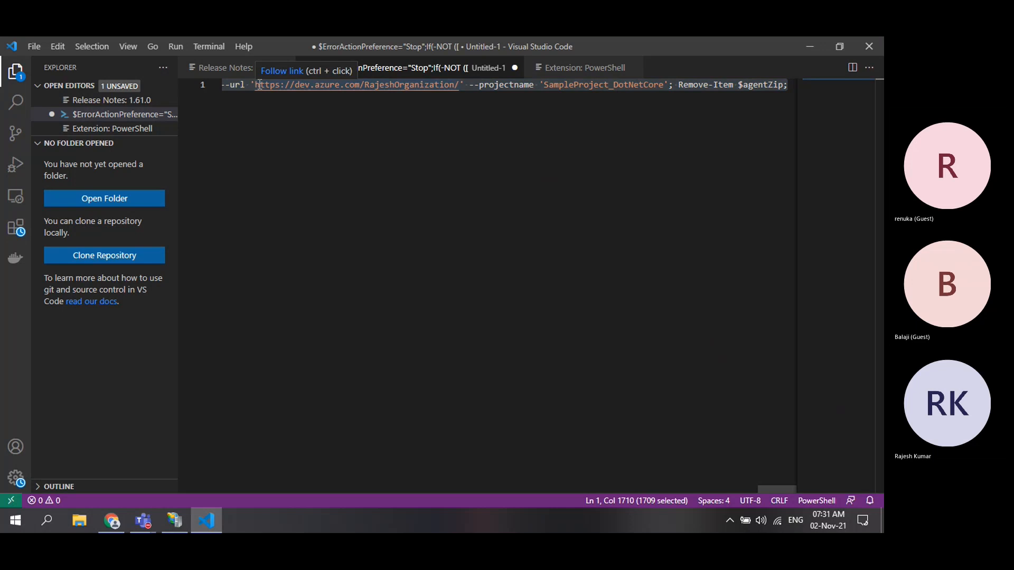
{"action": "left_click_drag", "start_coordinate": [295, 85], "coordinate": [294, 161]}
{"action": "left_click", "coordinate": [408, 169], "text": "shift"}
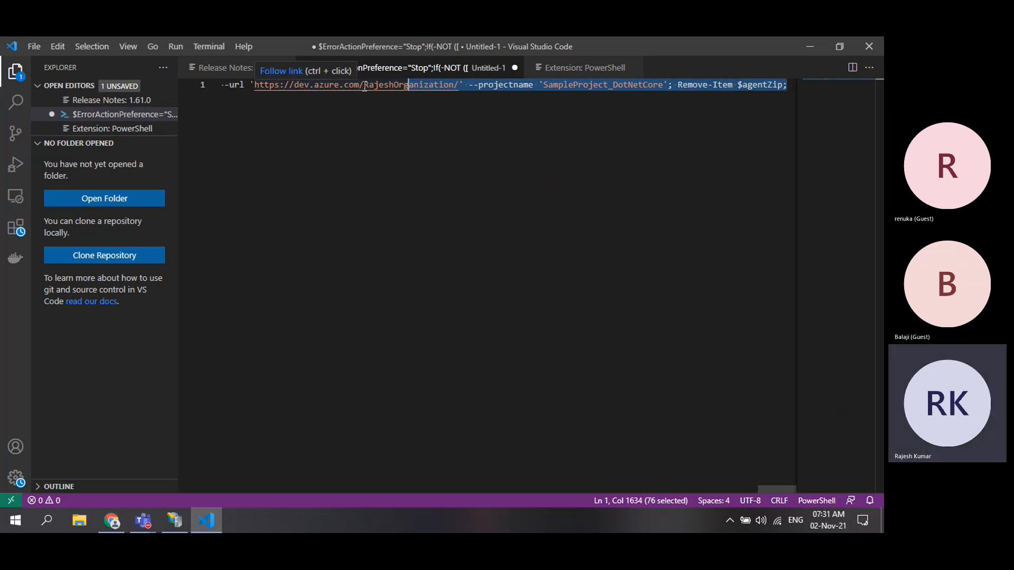
{"action": "left_click", "coordinate": [403, 173], "text": "shift"}
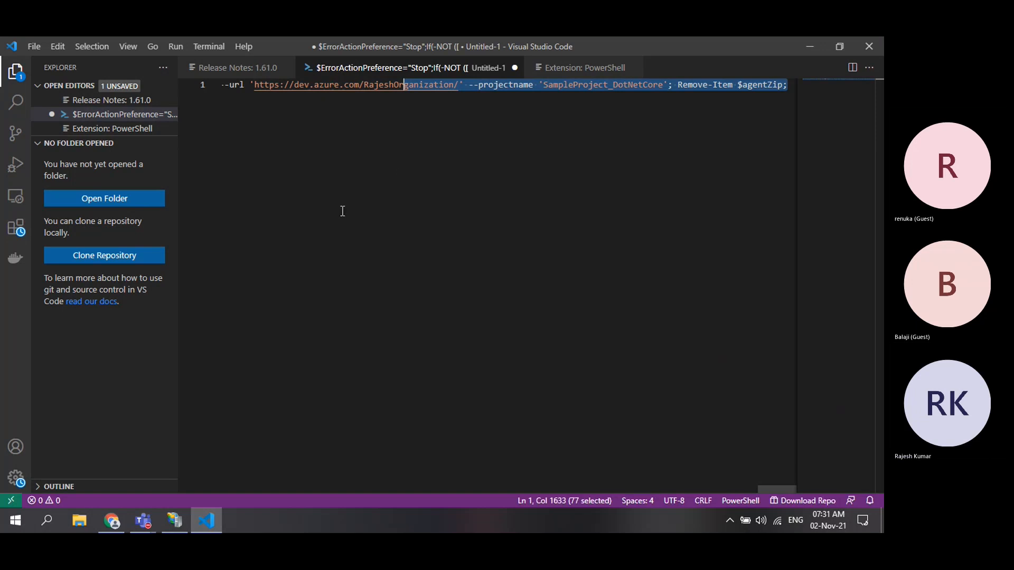
{"action": "left_click", "coordinate": [293, 209], "text": "shift"}
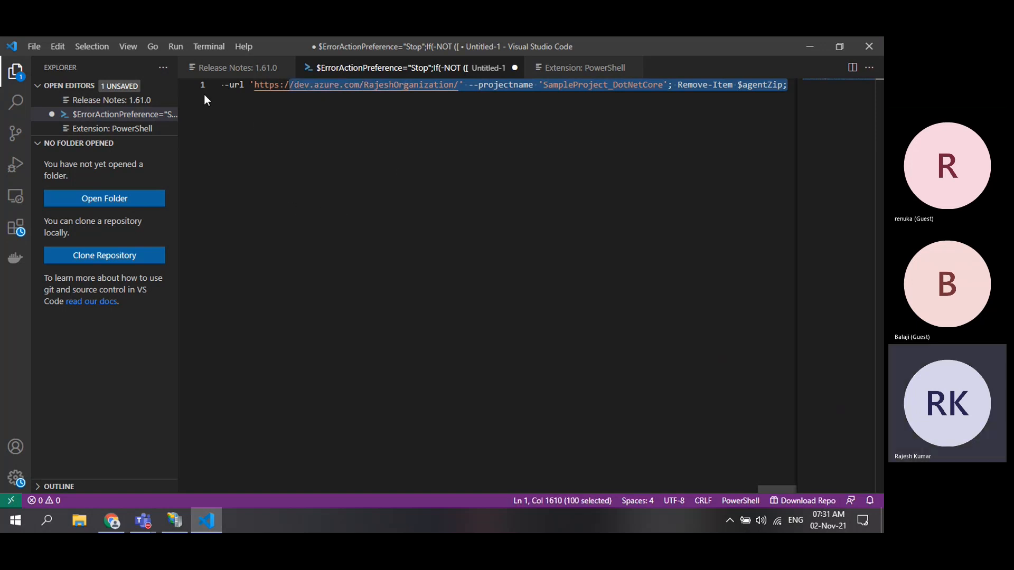
Close the PowerShell extension page and the release notes, collapse the empty folder section, and clear the script's text selection
{"action": "left_click", "coordinate": [617, 74]}
{"action": "left_click", "coordinate": [634, 68]}
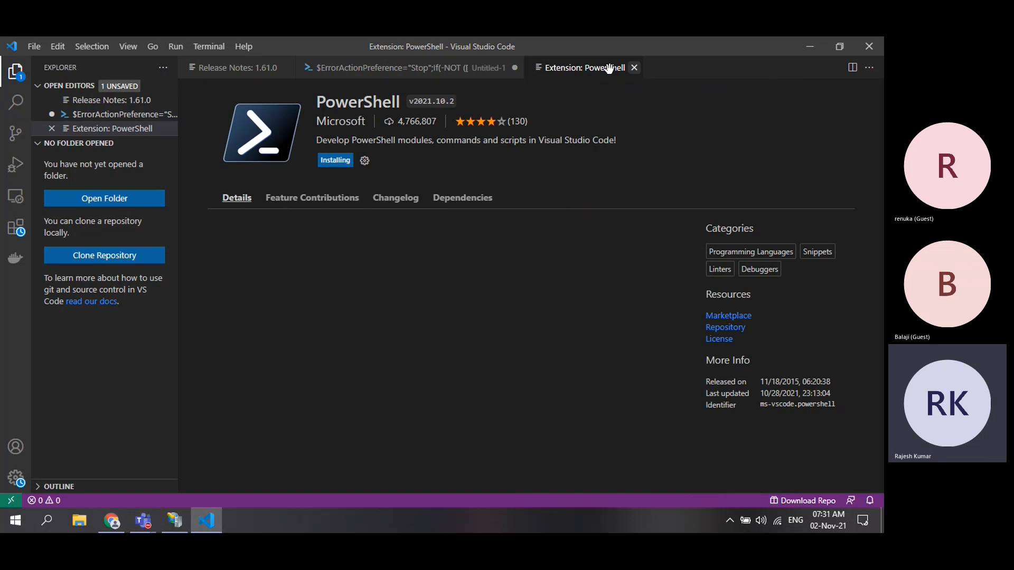
{"action": "left_click", "coordinate": [231, 68]}
{"action": "left_click", "coordinate": [285, 68]}
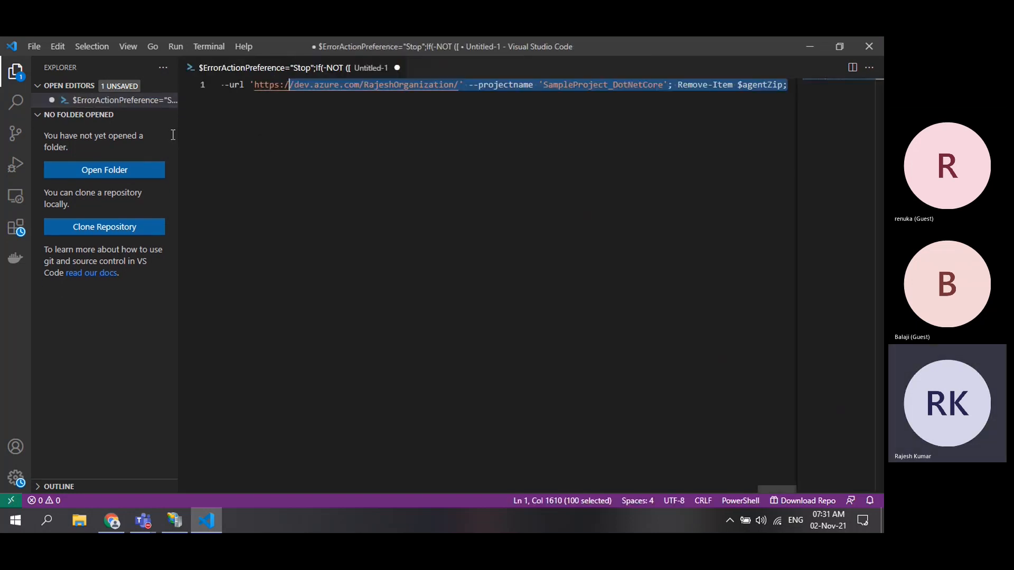
{"action": "left_click", "coordinate": [38, 117]}
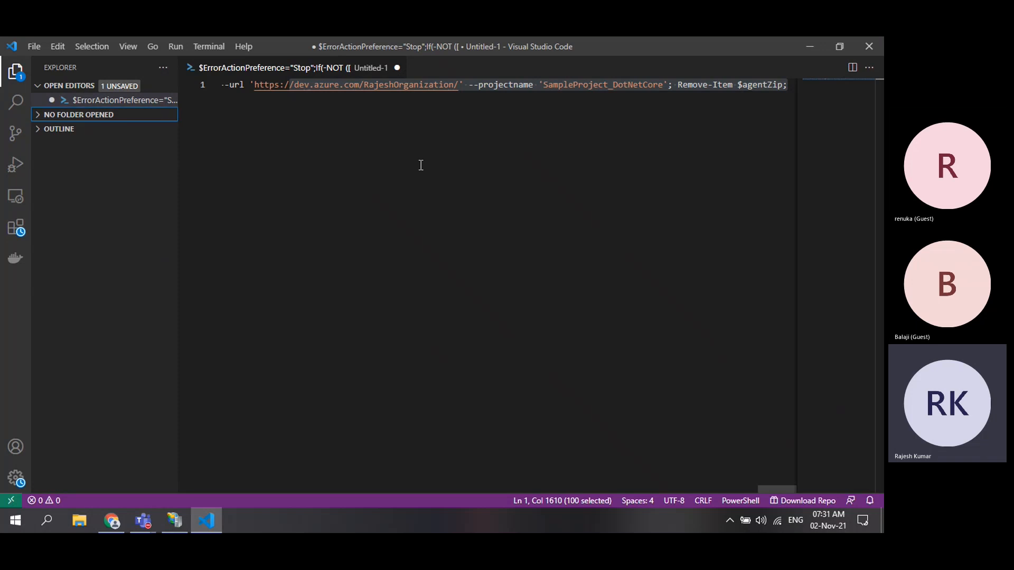
{"action": "left_click", "coordinate": [372, 156]}
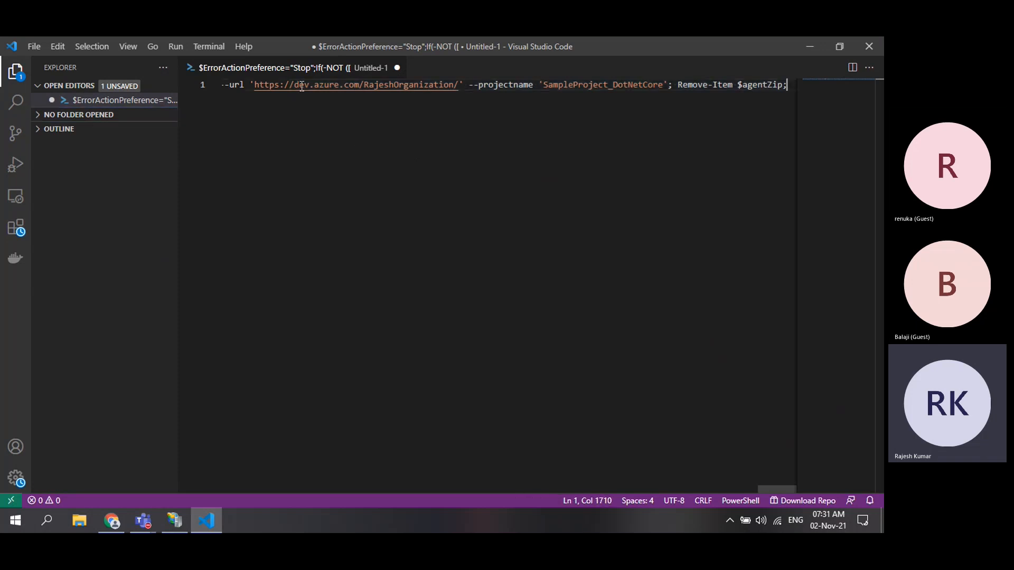
{"action": "right_click", "coordinate": [254, 71]}
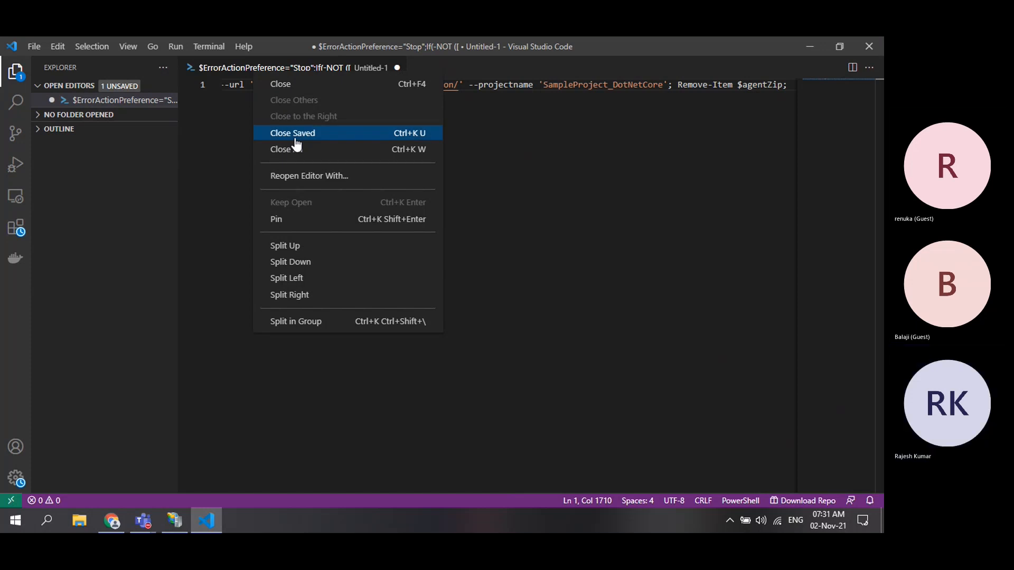
{"action": "left_click", "coordinate": [229, 173]}
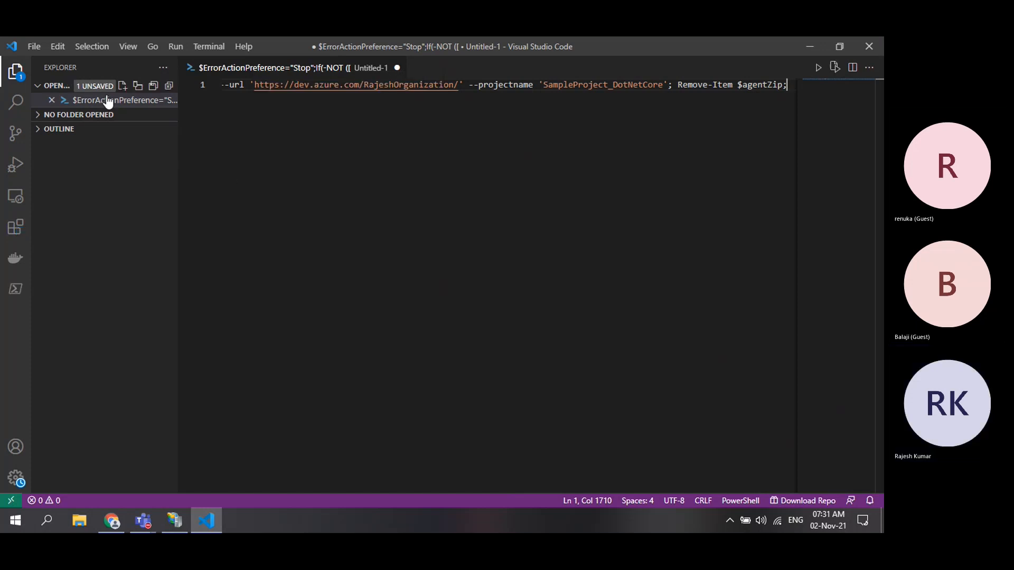
{"action": "left_click", "coordinate": [30, 46]}
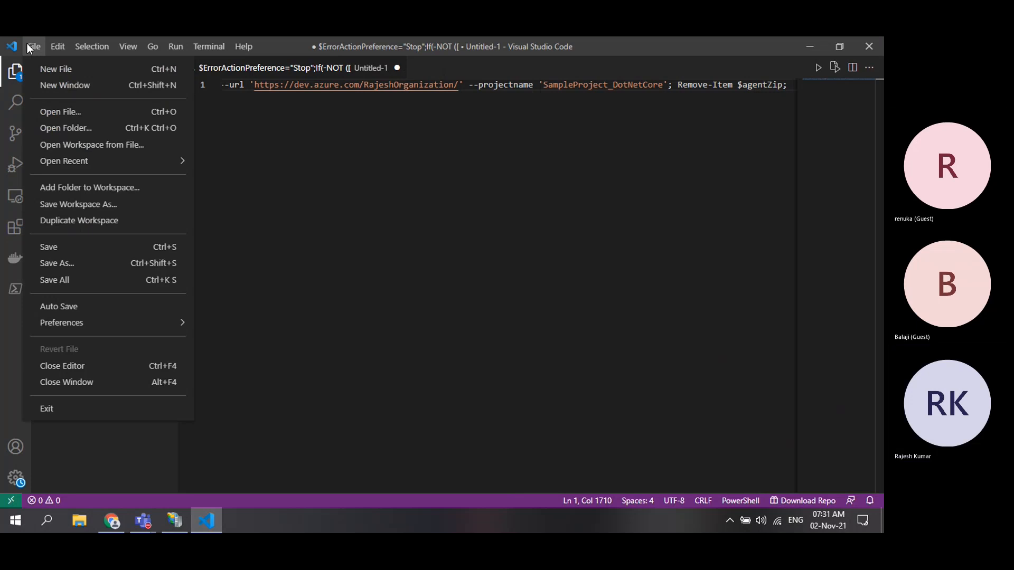
{"action": "left_click", "coordinate": [62, 263]}
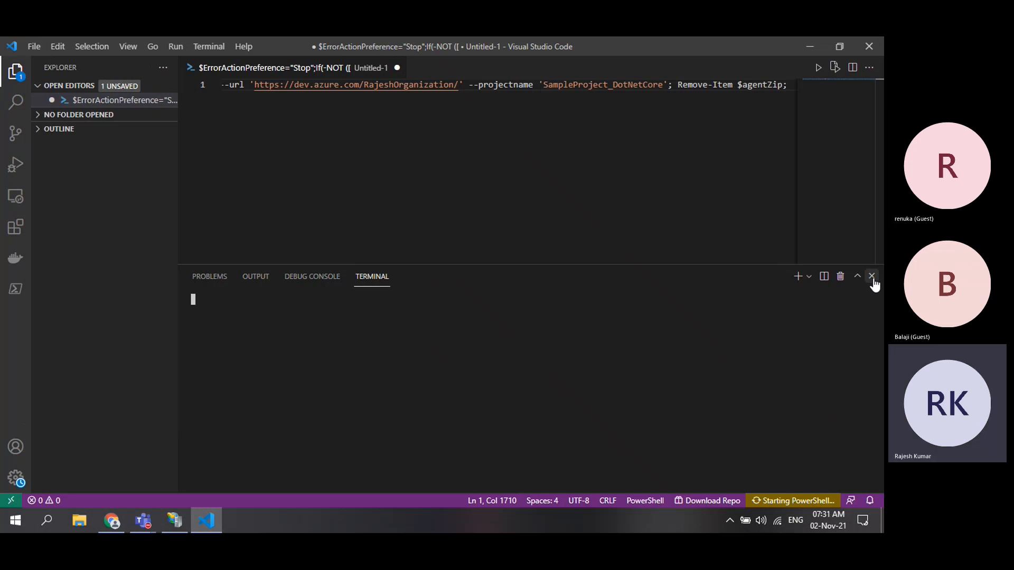
Switch to Notepad, maximize its window, and paste the copied registration script into the new document
{"action": "left_click", "coordinate": [804, 45]}
{"action": "key", "text": "super"}
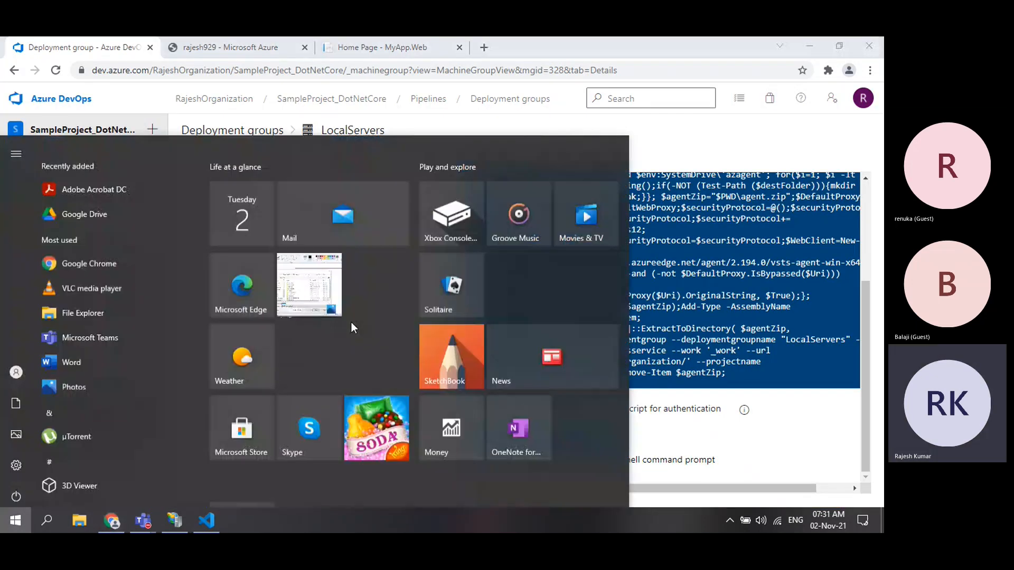
{"action": "type", "text": "no"}
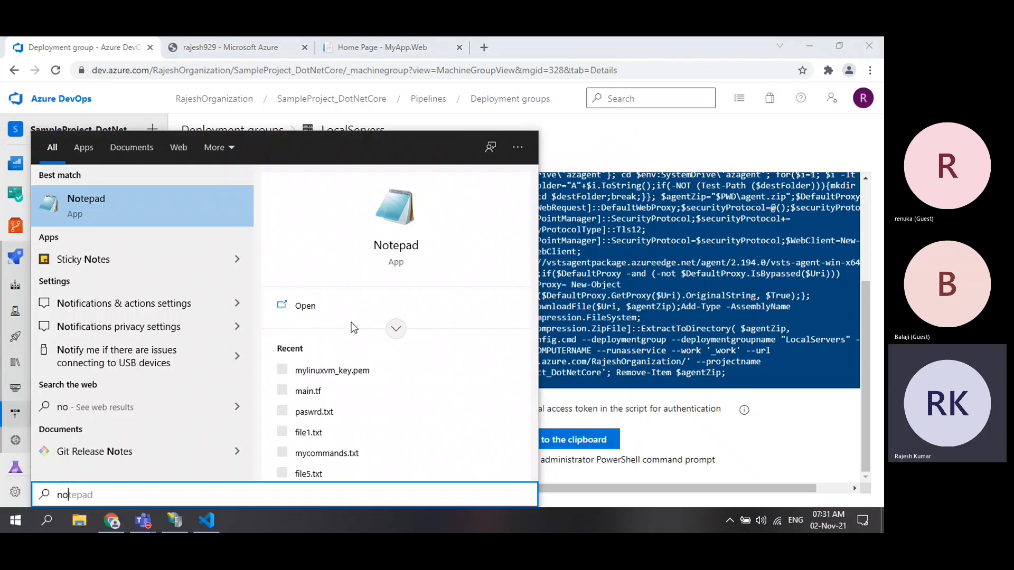
{"action": "key", "text": "Return"}
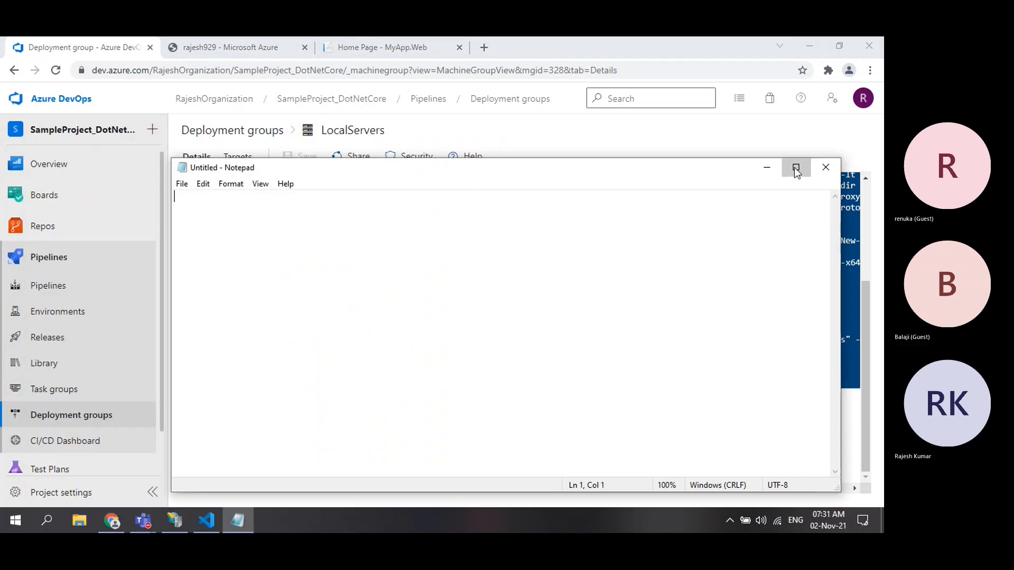
{"action": "left_click", "coordinate": [794, 166]}
{"action": "type", "text": "$ErrorActionPreference=\"Stop\";If(-NOT ([Security.Principal.WindowsPrincipal][Security.Principal.WindowsIdentity]::GetCurrent() ).IsInRole( [Security.Principal.WindowsBuiltInRole] \"Administrator\")){ throw \"Run command in an administrator PowerShell prompt\"};If($PSVersionTable.PSVersion -lt (New-Object System.Version(\"3.0\"))){ throw \"The minimum version of Windows PowerShell that is required by the script (3.0) does not match the currently running version of Windows PowerShell.\" };If(-NOT (Test-Path $env:SystemDrive\\'azagent')){mkdir $env:SystemDrive\\'azagent'}; cd $env:SystemDrive\\'azagent'; for($i=1; $i -lt 100; $i++){$destFolder=\"A\"+$i.ToString();if(-NOT (Test-Path ($destFolder))){mkdir $destFolder;cd $destFolder;break;}}; $agentZip=\"$PWD\\agent.zip\";$DefaultProxy=[System.Net.WebRequest]::DefaultWebProxy;$securityProtocol=@();$securityProtocol+=[Net.ServicePointManager]::SecurityProtocol;$securityProtocol+=[Net.SecurityProtocolType]::Tls12;[Net.ServicePointManager]::SecurityProtocol=$securityProtocol;$WebClient=New-Object Net.WebClient; $Uri='https://vstsagentpackage.azureedge.net/agent/2.194.0/vsts-agent-win-x64-2.194.0.zip';if($DefaultProxy -and (-not $DefaultProxy.IsBypassed($Uri))){$WebClient.Proxy= New-Object Net.WebProxy($DefaultProxy.GetProxy($Uri).OriginalString, $True);}; $WebClient.DownloadFile($Uri, $agentZip);Add-Type -AssemblyName System.IO.Compression.FileSystem;[System.IO.Compression.ZipFile]::ExtractToDirectory( $agentZip, \"$PWD\");.\\config.cmd --deploymentgroup --deploymentgroupname \"LocalServers\" --agent $env:COMPUTERNAME --runasservice --work '_work' --url 'https://dev.azure.com/RajeshOrganization/' --projectname 'SampleProject_DotNetCore'; Remove-Item $agentZip;"}
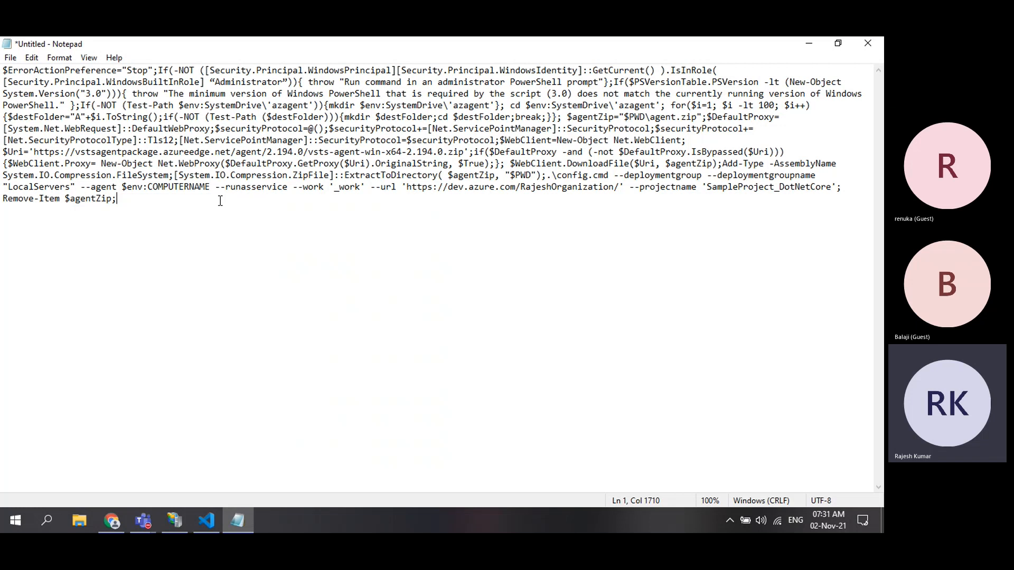
Add a long dashed separator line below the pasted script, leaving a blank line between them
{"action": "left_click", "coordinate": [112, 523]}
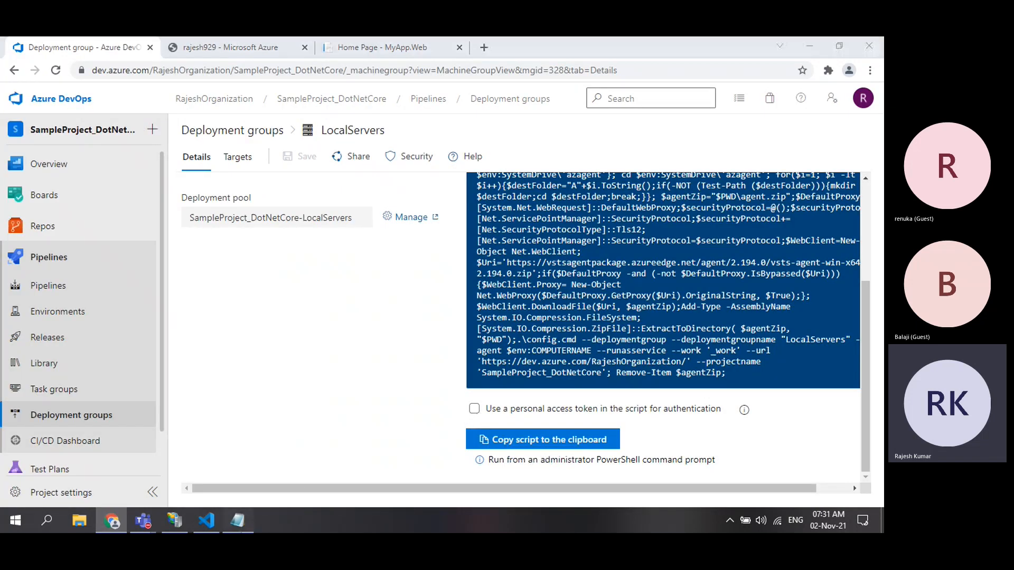
{"action": "left_click", "coordinate": [238, 521]}
{"action": "key", "text": "Return"}
{"action": "key", "text": "Return"}
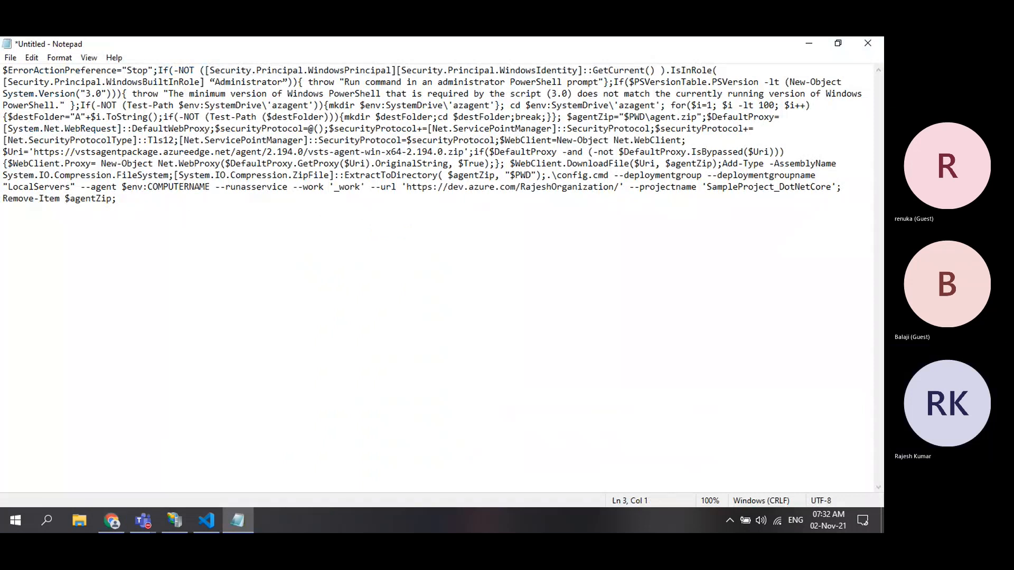
{"action": "type", "text": "----------------------------"}
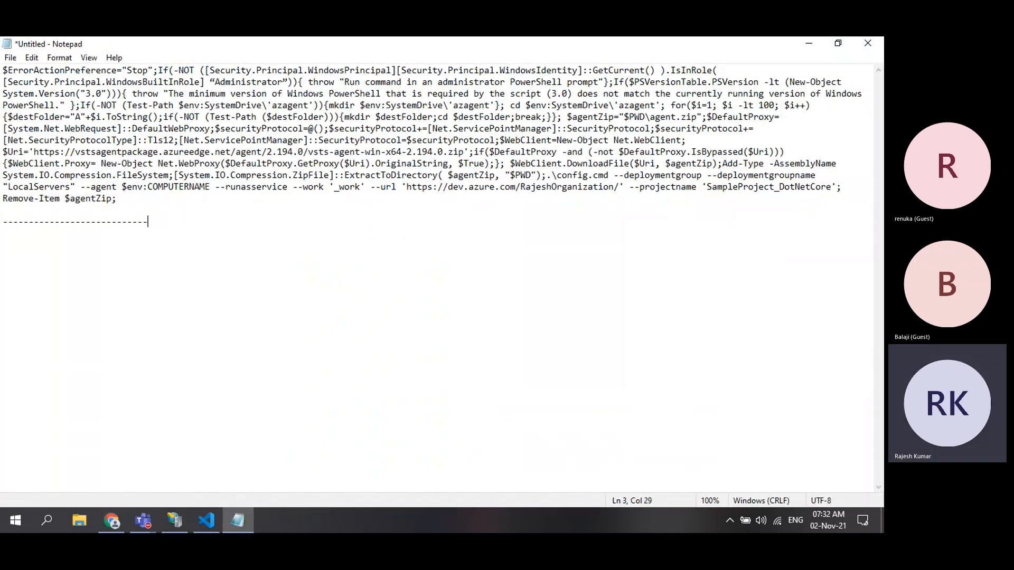
{"action": "type", "text": "---------------------------------------------------------------------------------------------"}
In the browser, enable the use of a personal access token in the LocalServers registration script and copy the script
{"action": "left_click", "coordinate": [110, 520]}
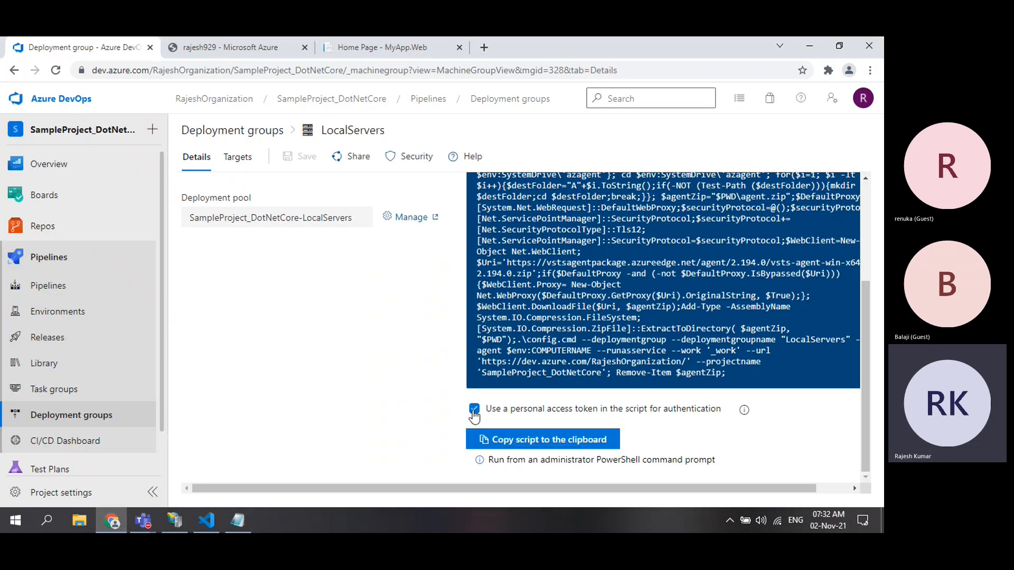
{"action": "scroll", "coordinate": [615, 392], "scroll_direction": "up", "scroll_amount": 1}
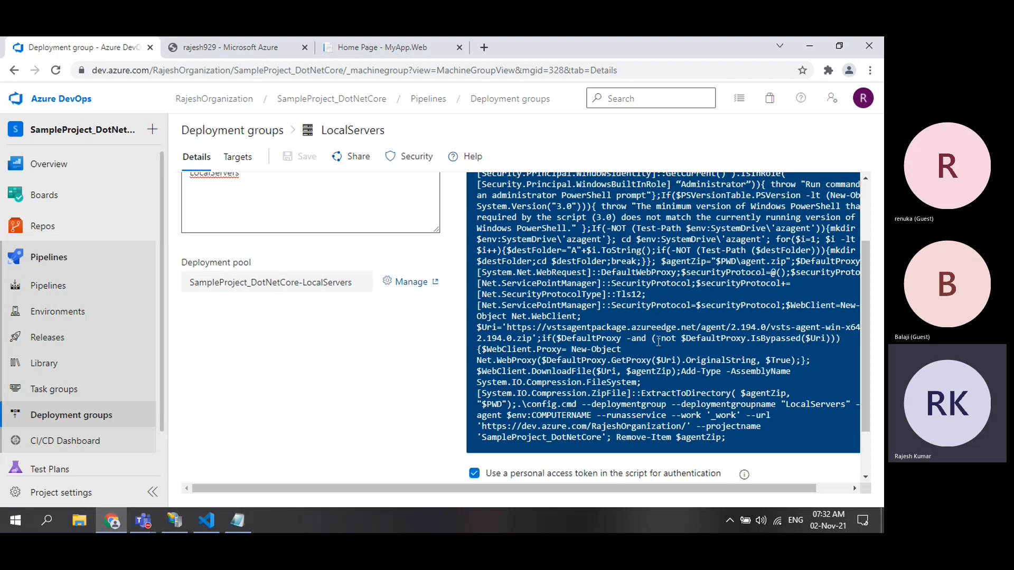
{"action": "scroll", "coordinate": [659, 342], "scroll_direction": "up", "scroll_amount": 1}
{"action": "scroll", "coordinate": [636, 293], "scroll_direction": "down", "scroll_amount": 1}
{"action": "scroll", "coordinate": [640, 299], "scroll_direction": "down", "scroll_amount": 1}
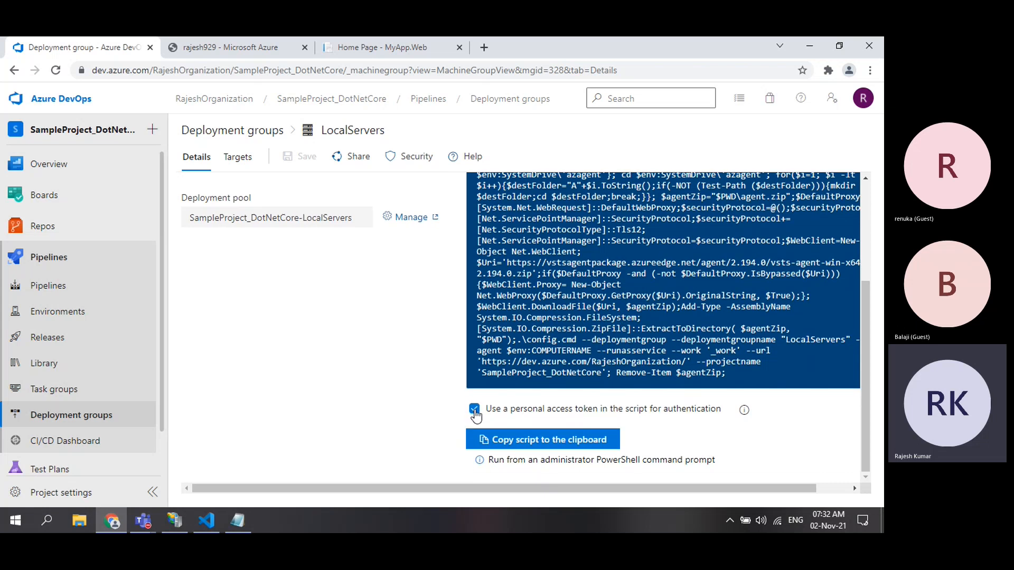
{"action": "left_click", "coordinate": [522, 439]}
Return to Notepad and paste the script containing the personal access token below the dashed line, after a blank line
{"action": "left_click", "coordinate": [237, 523]}
{"action": "key", "text": "Return"}
{"action": "key", "text": "Return"}
{"action": "key", "text": "ctrl+v"}
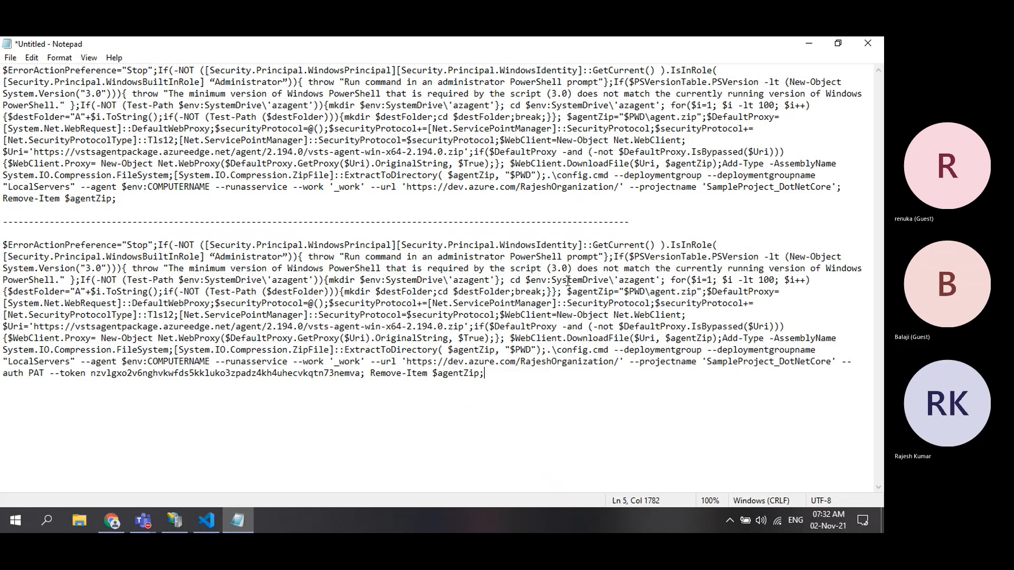
Compare the endings of both scripts, examining the project name, Remove-Item command, and the added PAT authentication and token arguments
{"action": "left_click_drag", "start_coordinate": [629, 188], "coordinate": [843, 188]}
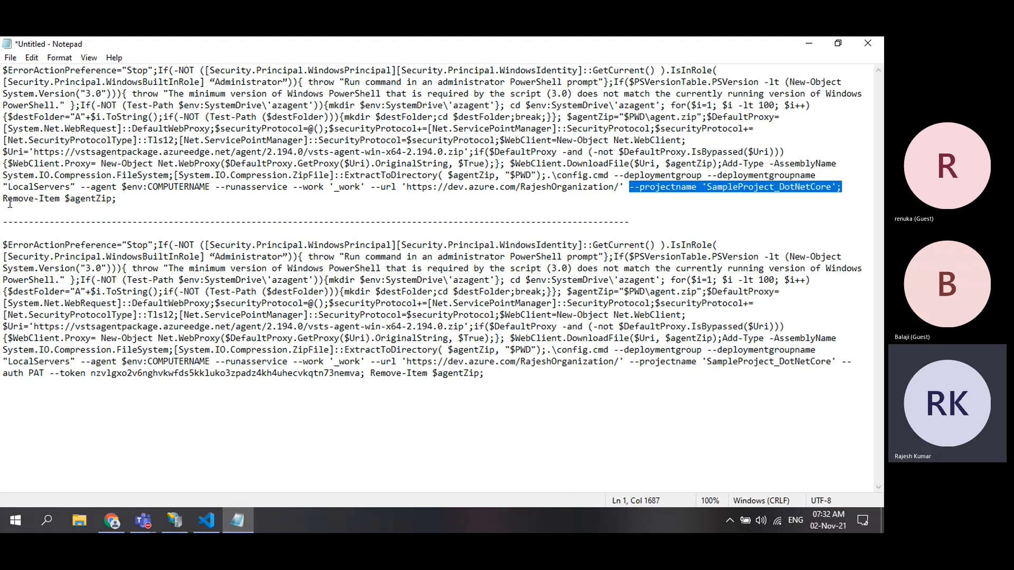
{"action": "left_click_drag", "start_coordinate": [3, 199], "coordinate": [110, 199]}
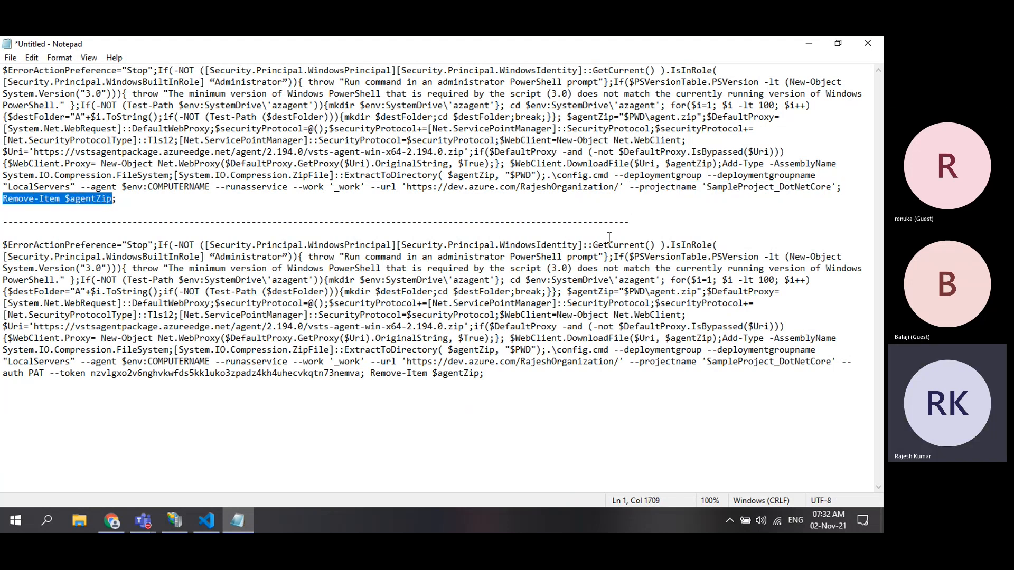
{"action": "left_click_drag", "start_coordinate": [631, 188], "coordinate": [779, 191]}
{"action": "left_click_drag", "start_coordinate": [3, 199], "coordinate": [116, 201]}
{"action": "left_click_drag", "start_coordinate": [630, 362], "coordinate": [829, 366]}
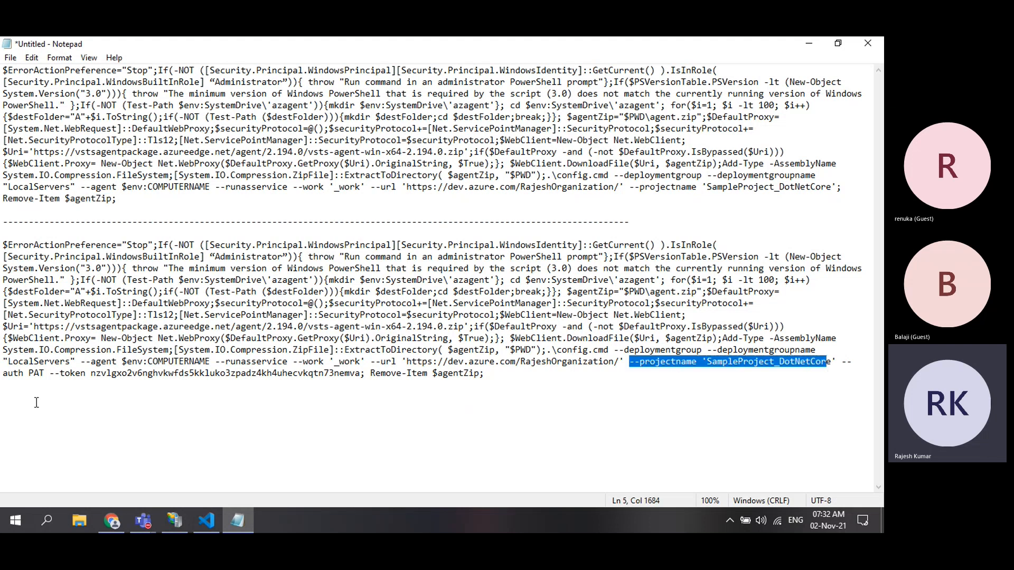
{"action": "left_click_drag", "start_coordinate": [3, 373], "coordinate": [479, 374]}
{"action": "left_click", "coordinate": [64, 373]}
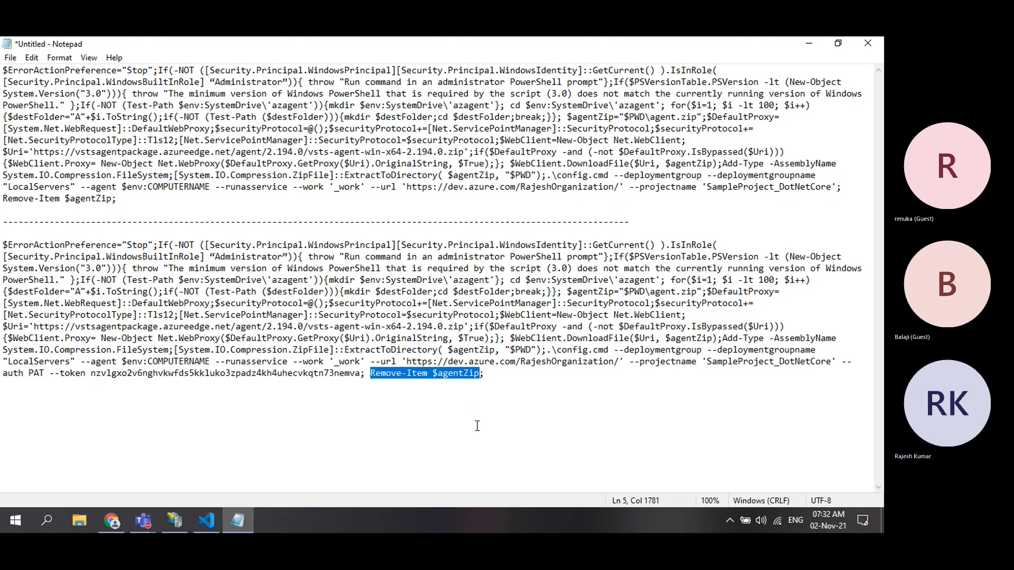
{"action": "left_click", "coordinate": [398, 118]}
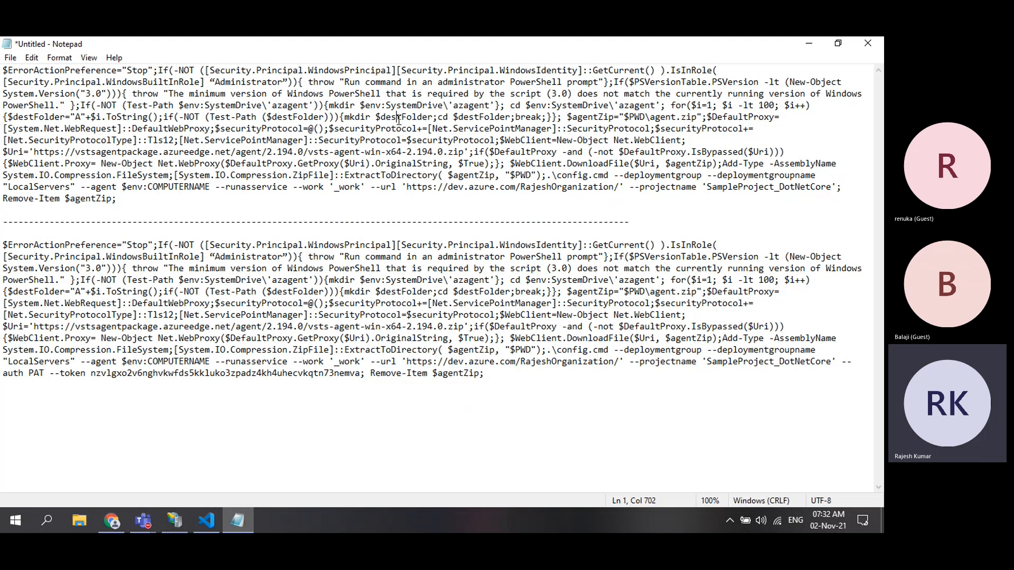
{"action": "left_click", "coordinate": [388, 281]}
{"action": "left_click_drag", "start_coordinate": [91, 374], "coordinate": [358, 372]}
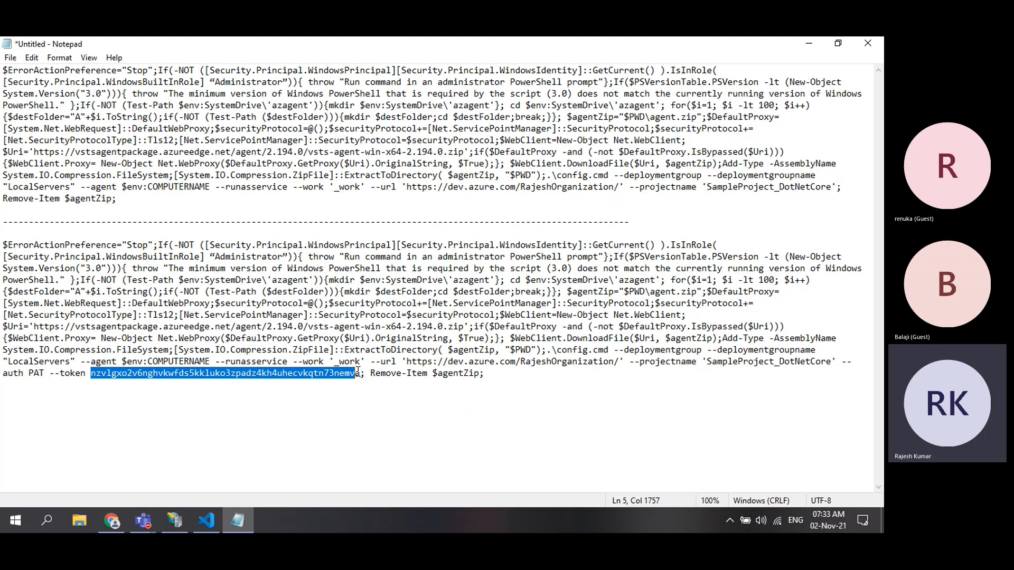
Switch to Azure DevOps in the browser and look up the Personal access tokens entry among the user settings
{"action": "left_click", "coordinate": [113, 531]}
{"action": "left_click", "coordinate": [111, 528]}
{"action": "left_click", "coordinate": [112, 522]}
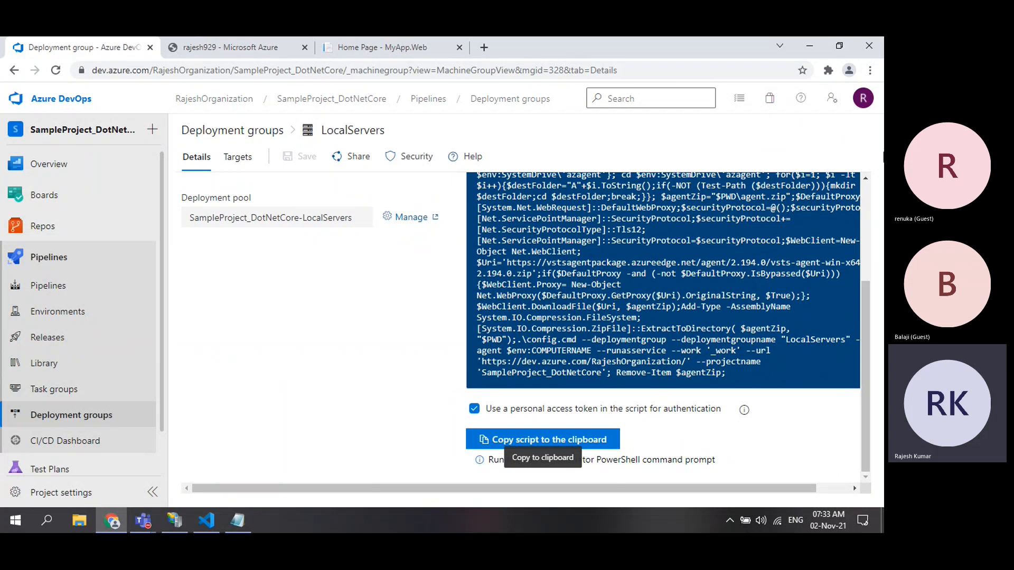
{"action": "left_click", "coordinate": [832, 99]}
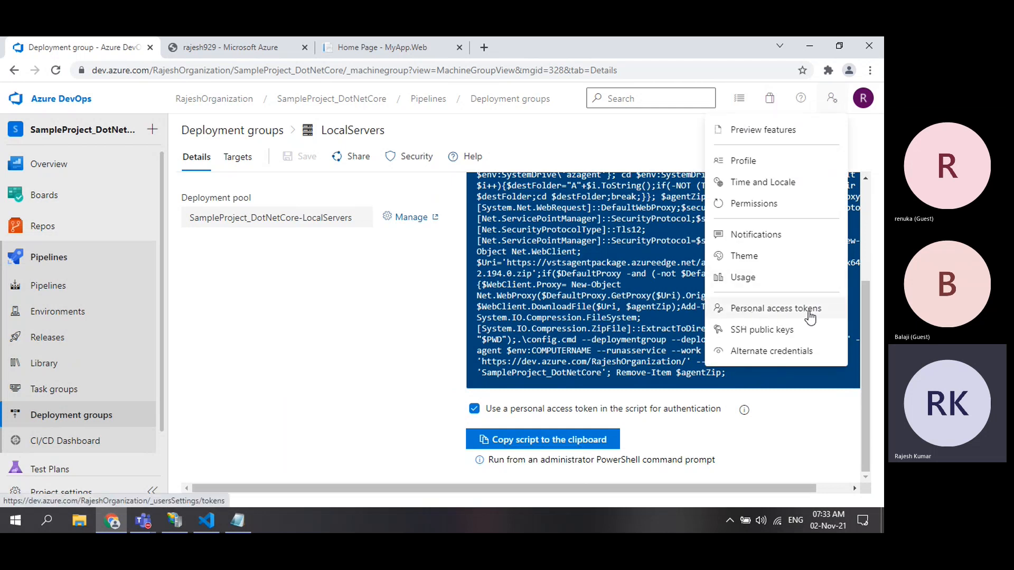
{"action": "left_click", "coordinate": [364, 351]}
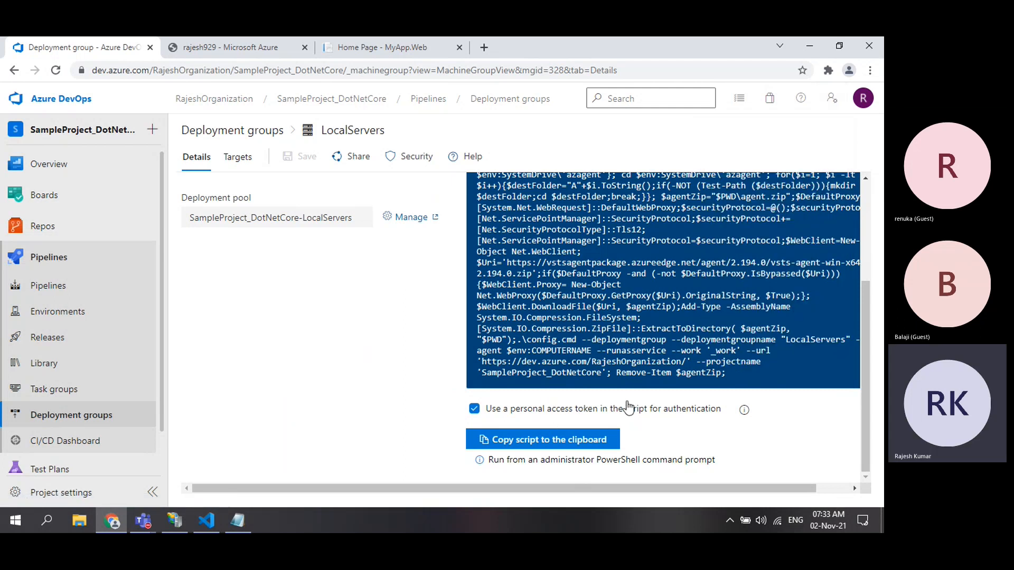
Review the Windows registration script on the LocalServers page and copy it again with personal access token authentication enabled
{"action": "scroll", "coordinate": [629, 407], "scroll_direction": "up", "scroll_amount": 2}
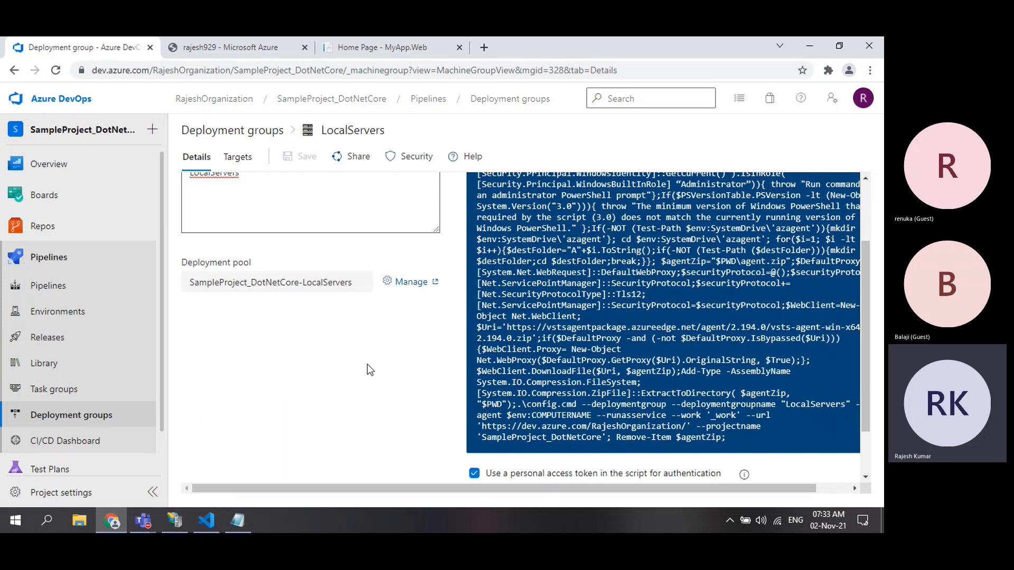
{"action": "scroll", "coordinate": [367, 363], "scroll_direction": "up", "scroll_amount": 2}
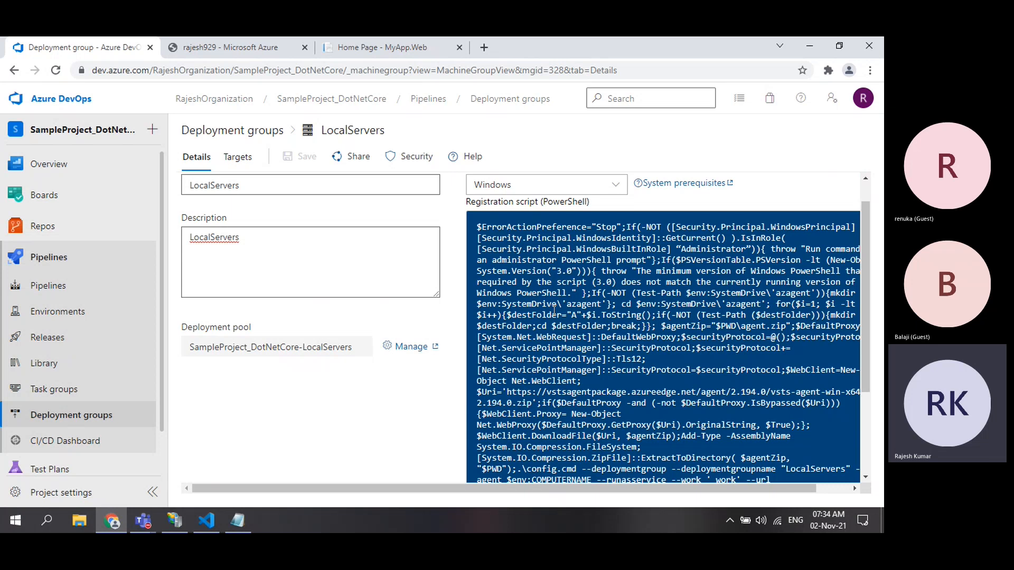
{"action": "scroll", "coordinate": [640, 366], "scroll_direction": "down", "scroll_amount": 3}
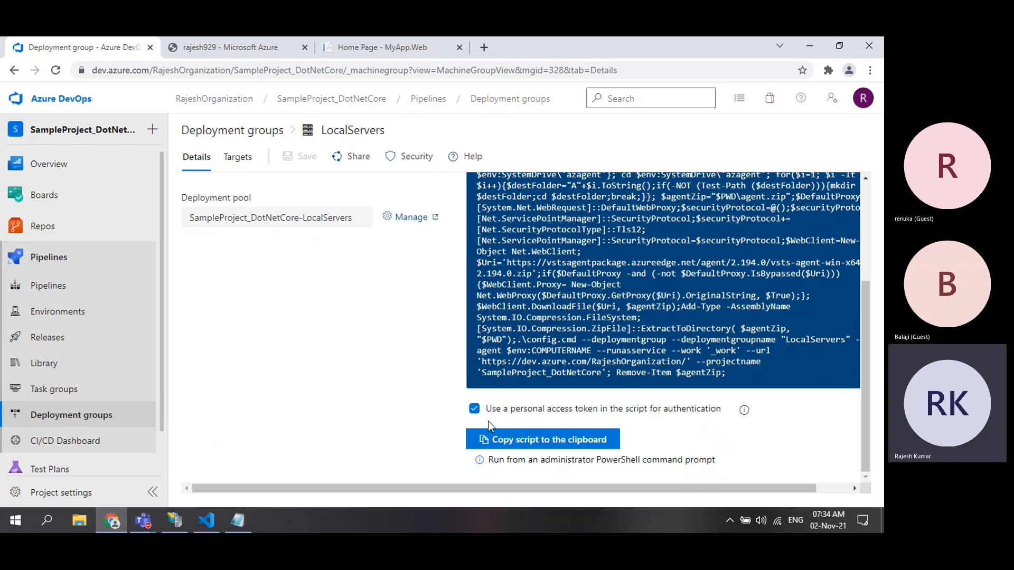
{"action": "left_click", "coordinate": [543, 443]}
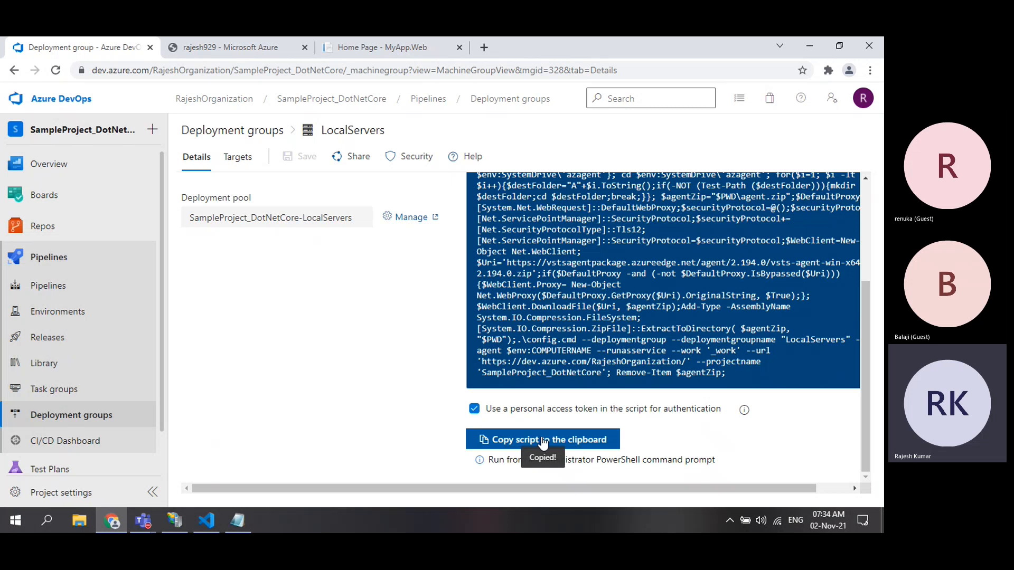
Start Windows PowerShell as administrator and paste the registration script with its personal access token at the prompt
{"action": "left_click", "coordinate": [15, 520]}
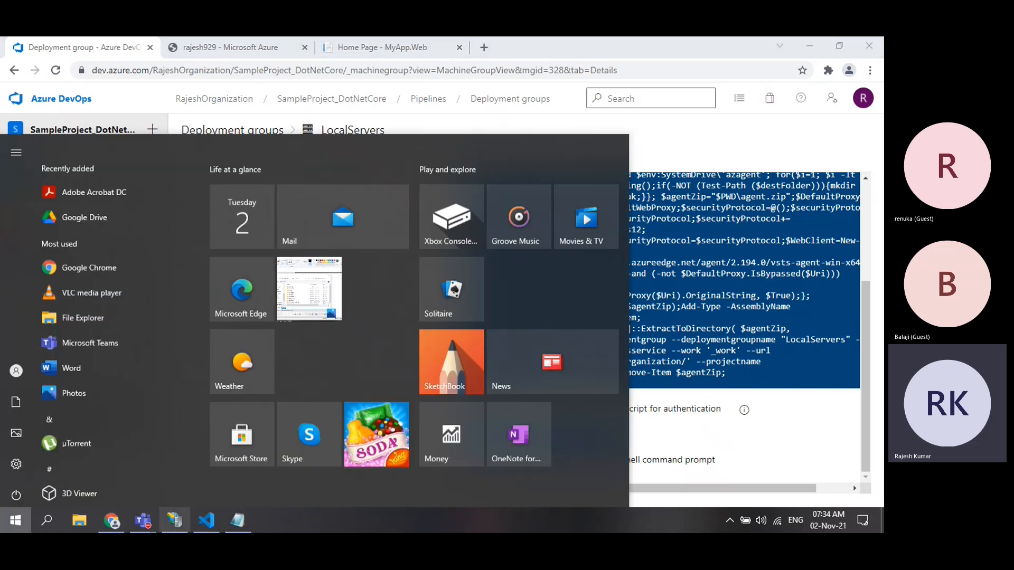
{"action": "type", "text": "pow"}
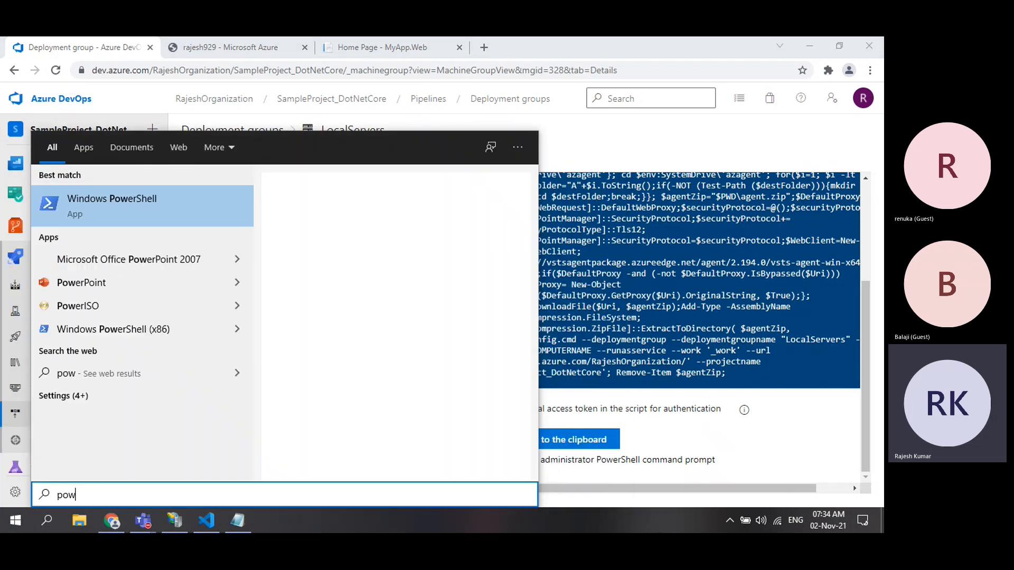
{"action": "right_click", "coordinate": [147, 216]}
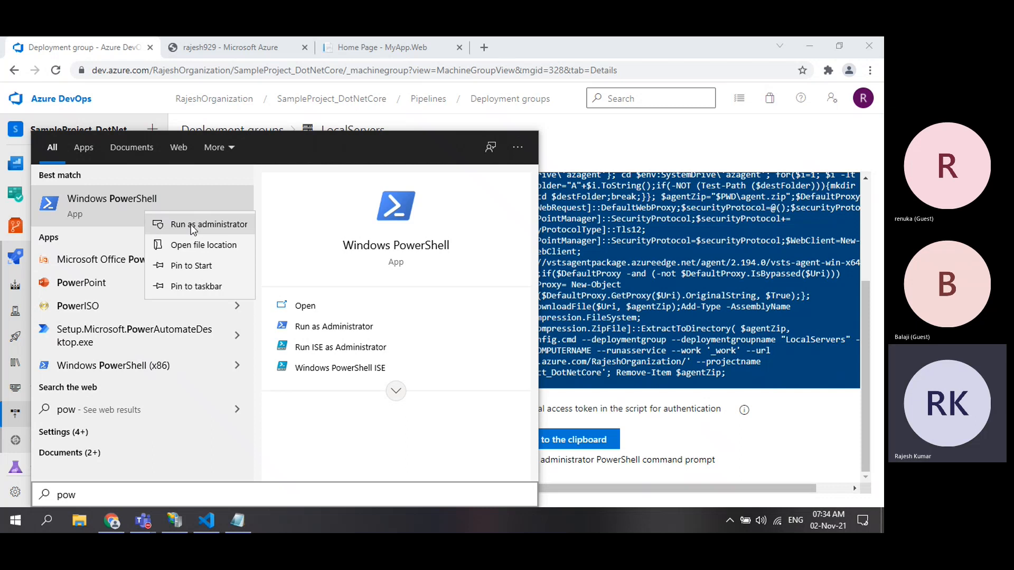
{"action": "left_click", "coordinate": [192, 228]}
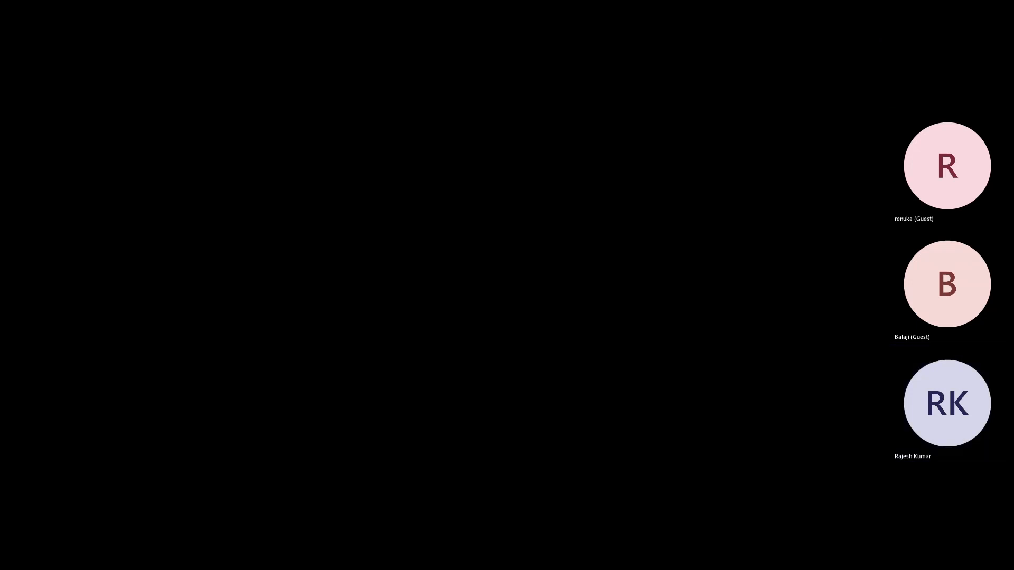
{"action": "left_click", "coordinate": [401, 261]}
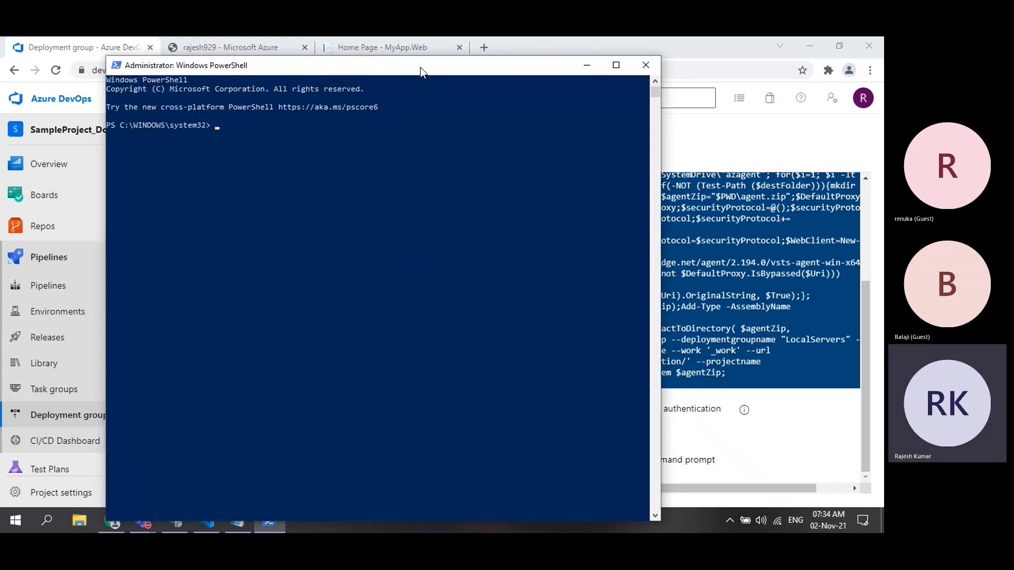
{"action": "left_click_drag", "start_coordinate": [420, 68], "coordinate": [555, 76]}
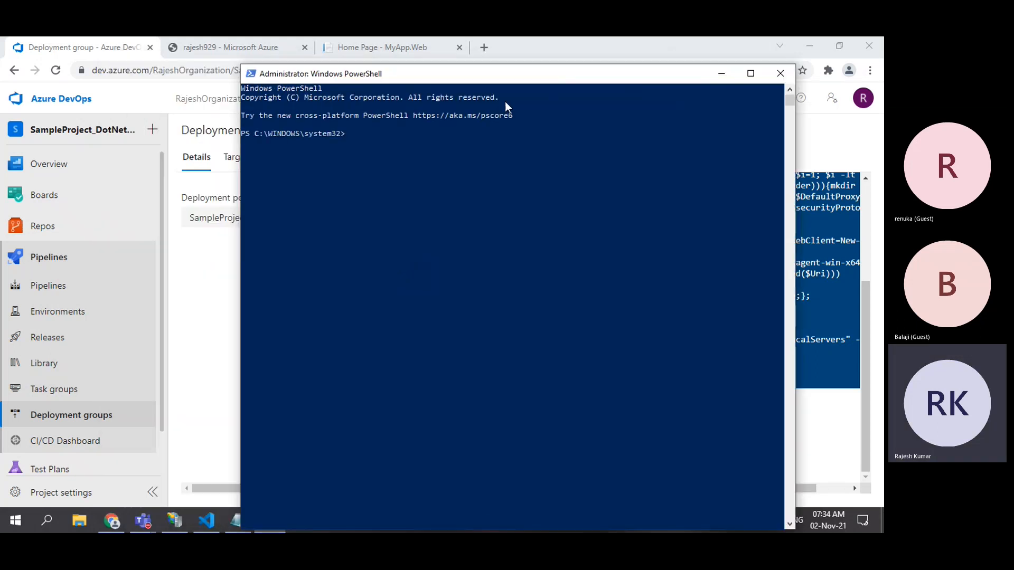
{"action": "right_click", "coordinate": [372, 193]}
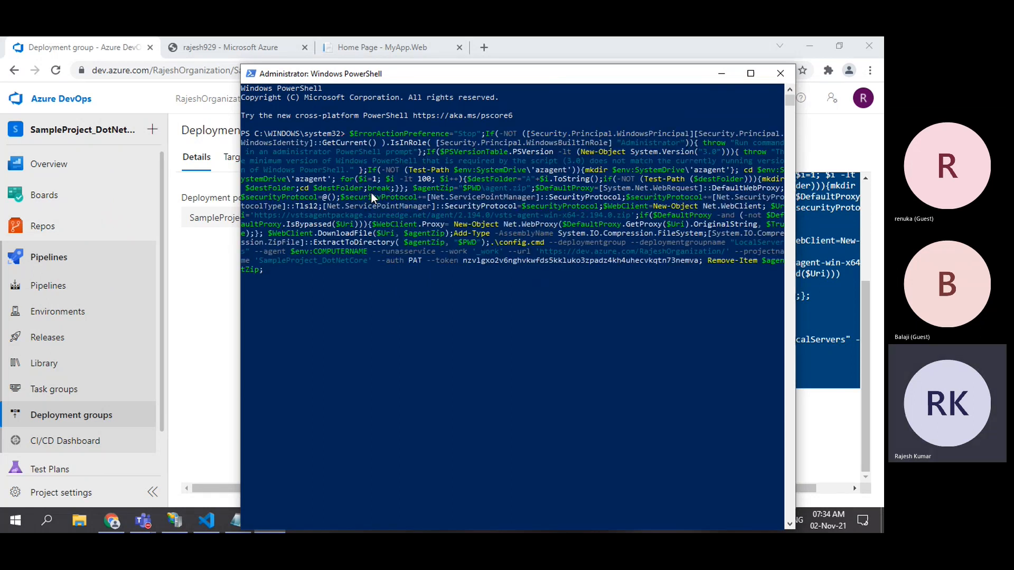
Switch to File Explorer, rename the azagent folder on Local Disk (C:) as azagent_old, and refresh the listing
{"action": "left_click", "coordinate": [79, 521]}
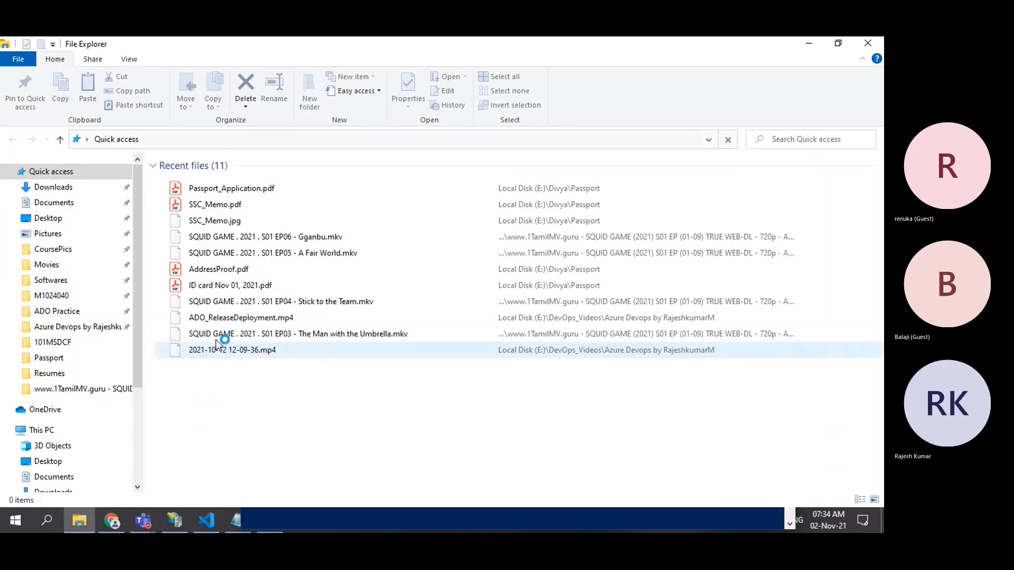
{"action": "left_click", "coordinate": [47, 431]}
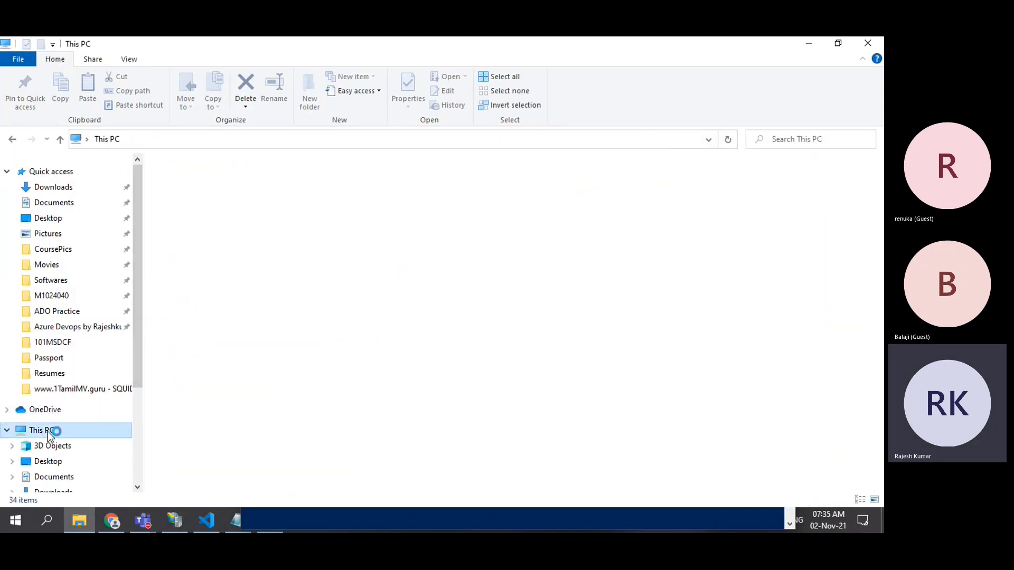
{"action": "double_click", "coordinate": [221, 277]}
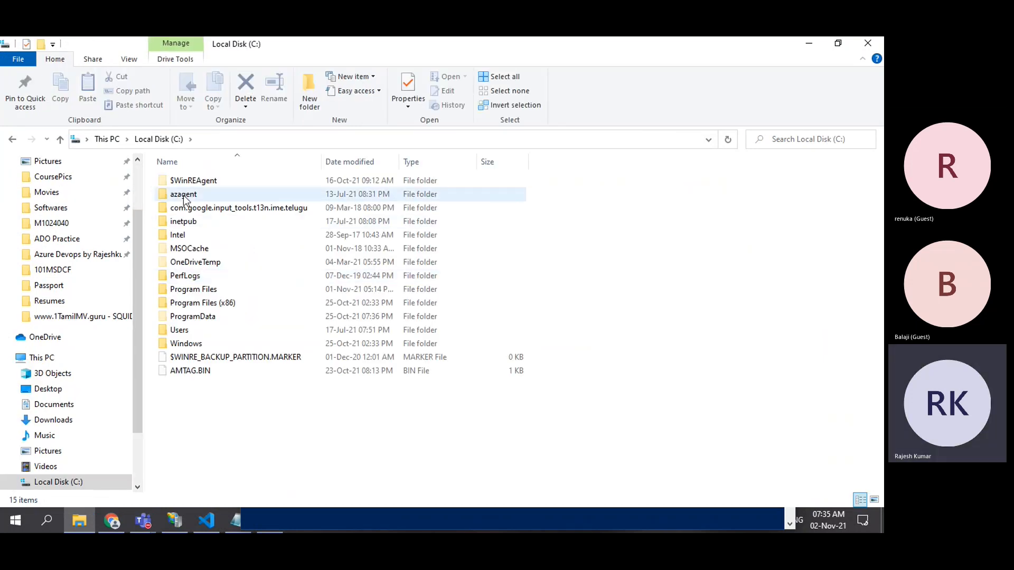
{"action": "left_click", "coordinate": [184, 196]}
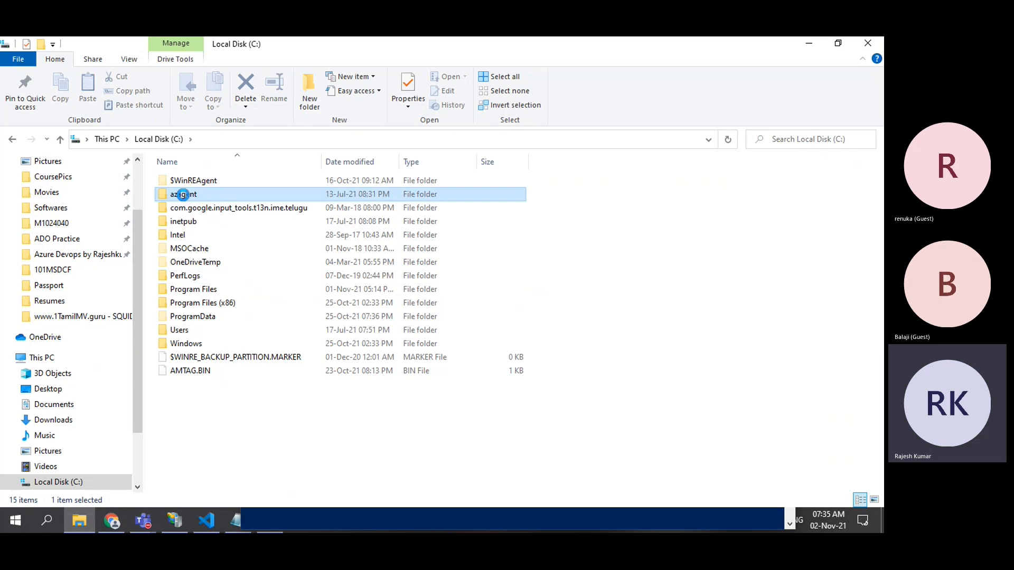
{"action": "left_click", "coordinate": [184, 196]}
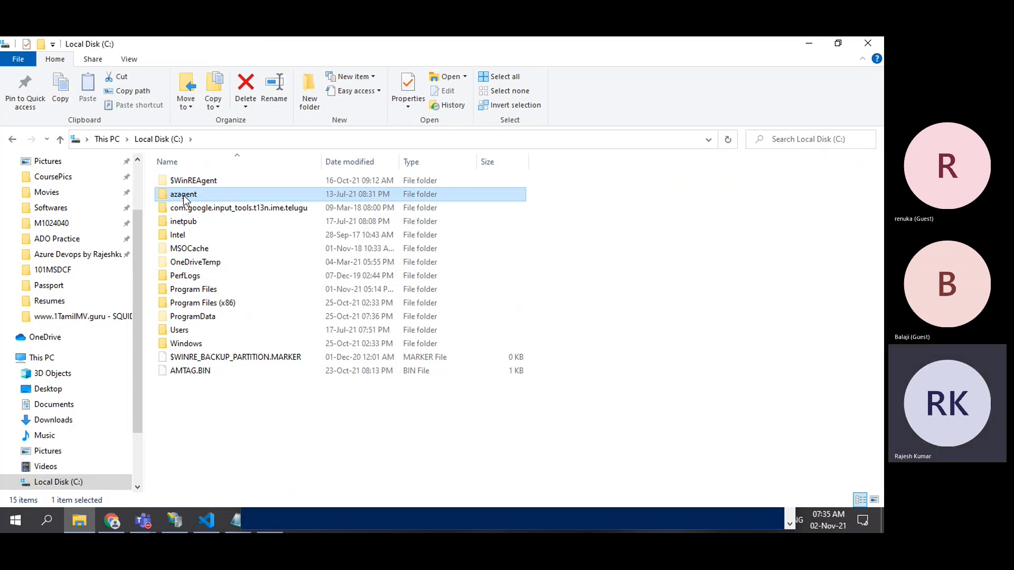
{"action": "left_click", "coordinate": [184, 196]}
{"action": "type", "text": "_old"}
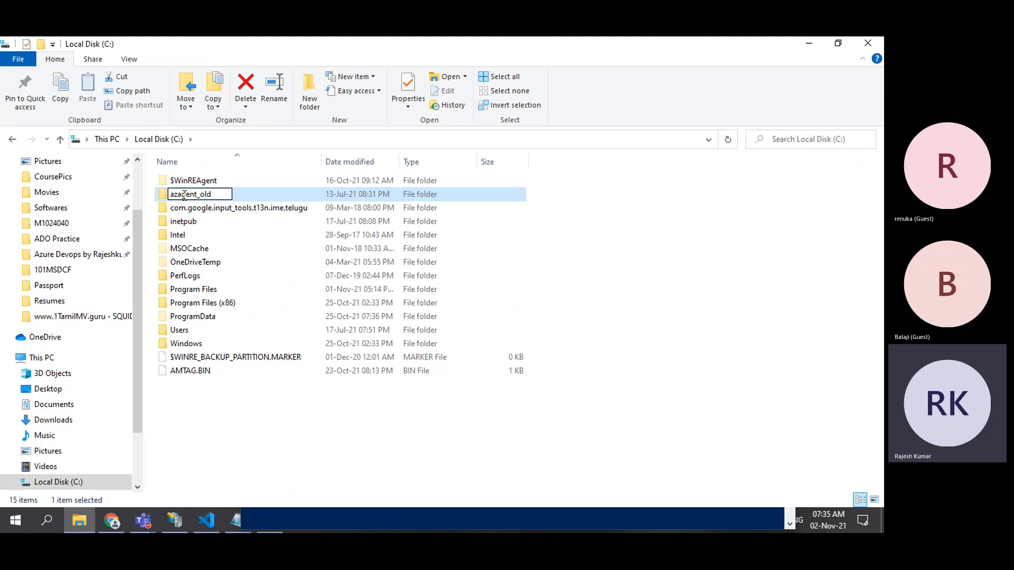
{"action": "key", "text": "Return"}
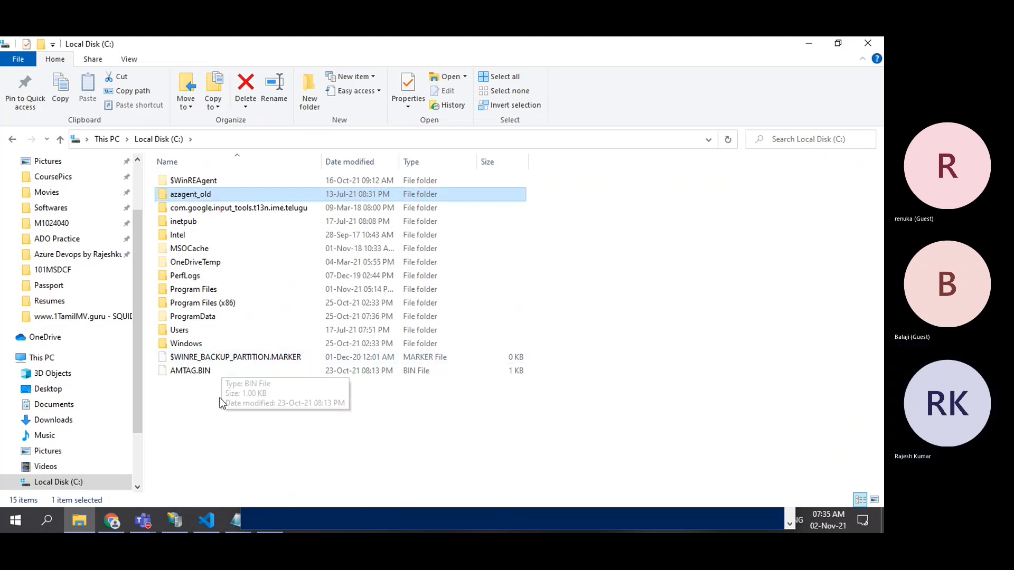
{"action": "right_click", "coordinate": [255, 432]}
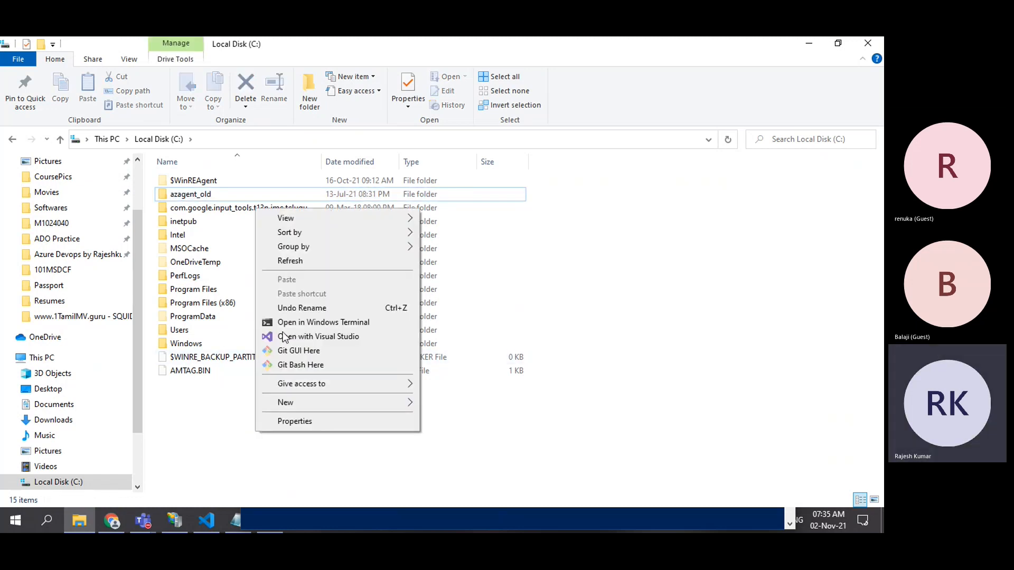
{"action": "left_click", "coordinate": [286, 262]}
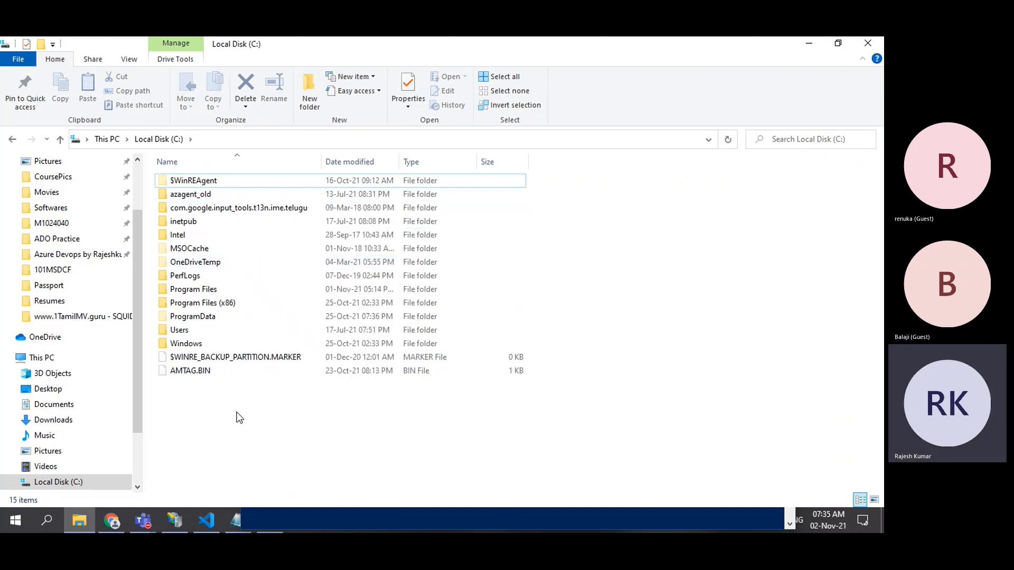
{"action": "right_click", "coordinate": [238, 418]}
{"action": "left_click", "coordinate": [268, 242]}
Return to the administrator PowerShell window, check the azagent folder name in the pasted registration script, and run the script
{"action": "left_click", "coordinate": [261, 522]}
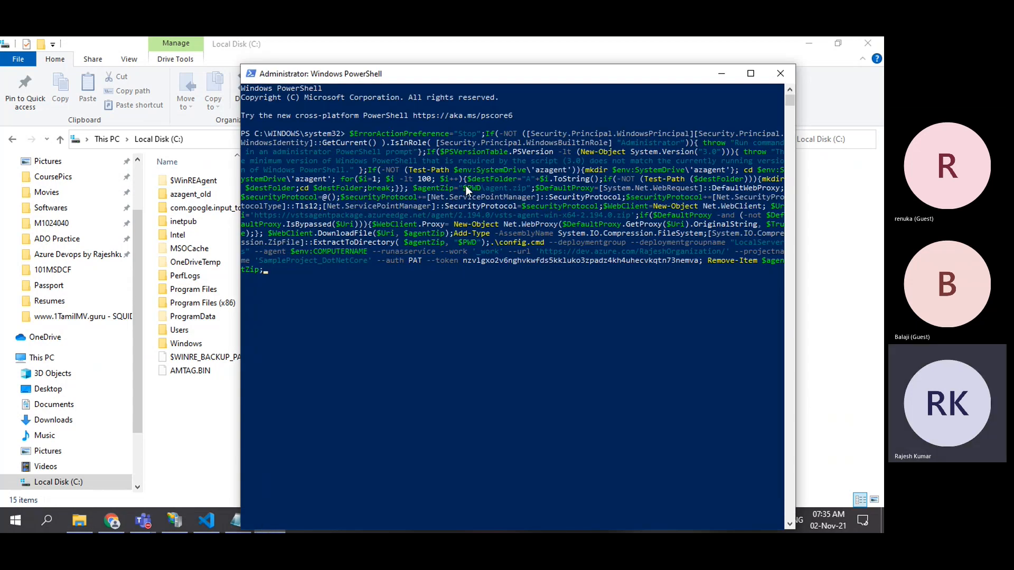
{"action": "left_click_drag", "start_coordinate": [296, 179], "coordinate": [312, 180]}
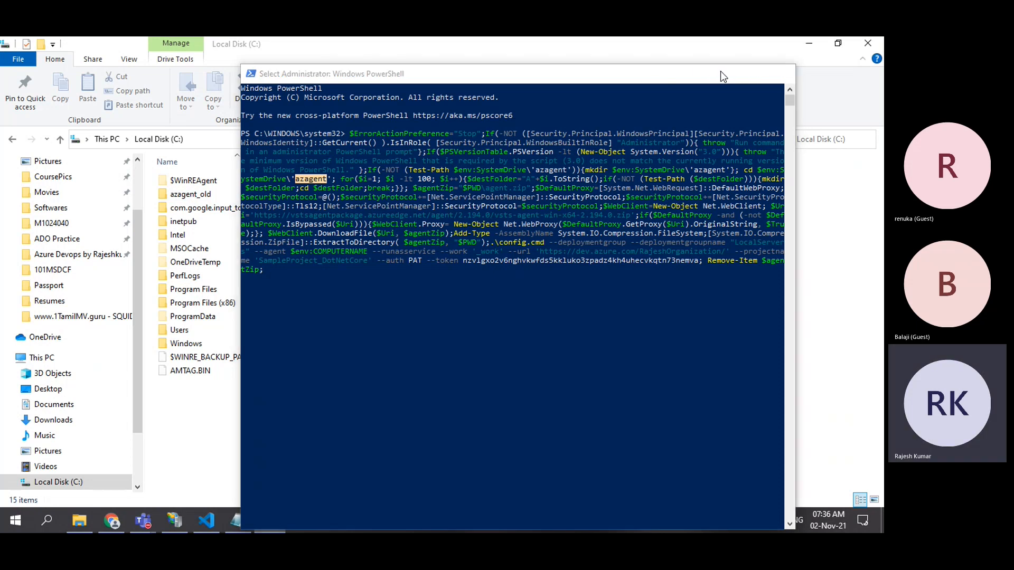
{"action": "left_click", "coordinate": [719, 71]}
{"action": "left_click", "coordinate": [276, 528]}
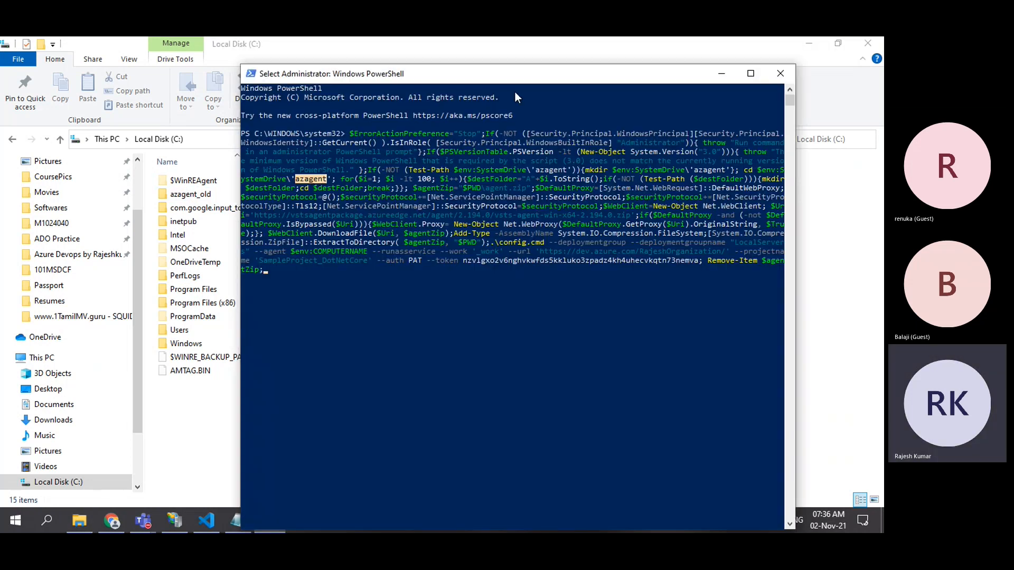
{"action": "left_click", "coordinate": [271, 274]}
{"action": "key", "text": "Return"}
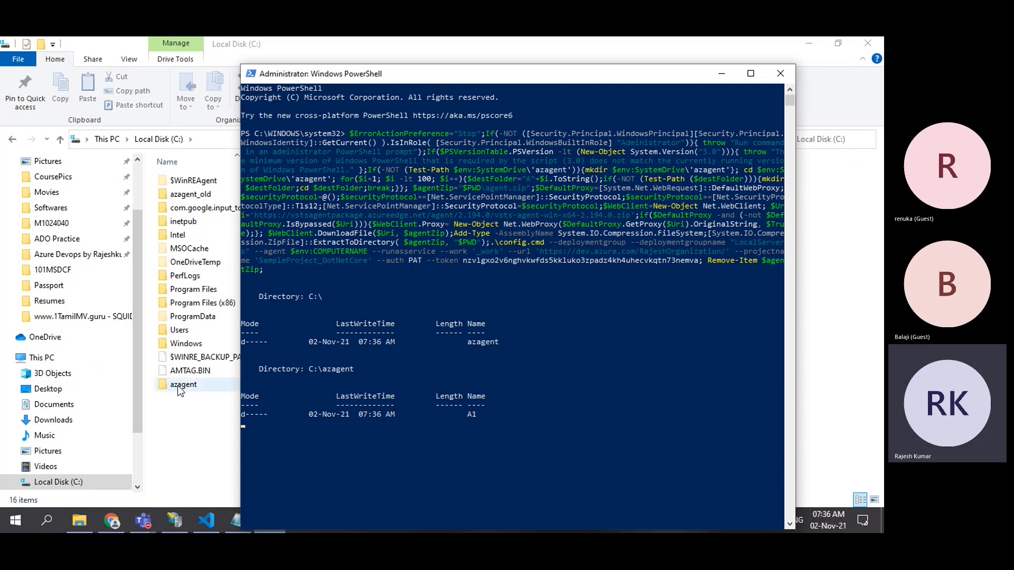
Move the PowerShell window aside and check the LocalServers deployment group's Targets list in Azure DevOps in the browser
{"action": "left_click_drag", "start_coordinate": [443, 78], "coordinate": [561, 52]}
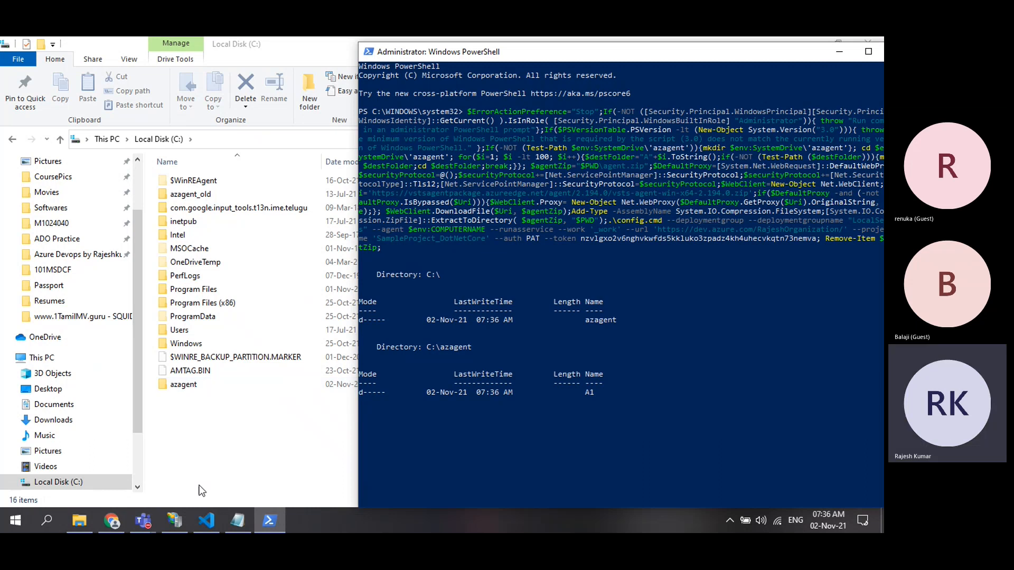
{"action": "left_click", "coordinate": [112, 521]}
{"action": "left_click", "coordinate": [241, 165]}
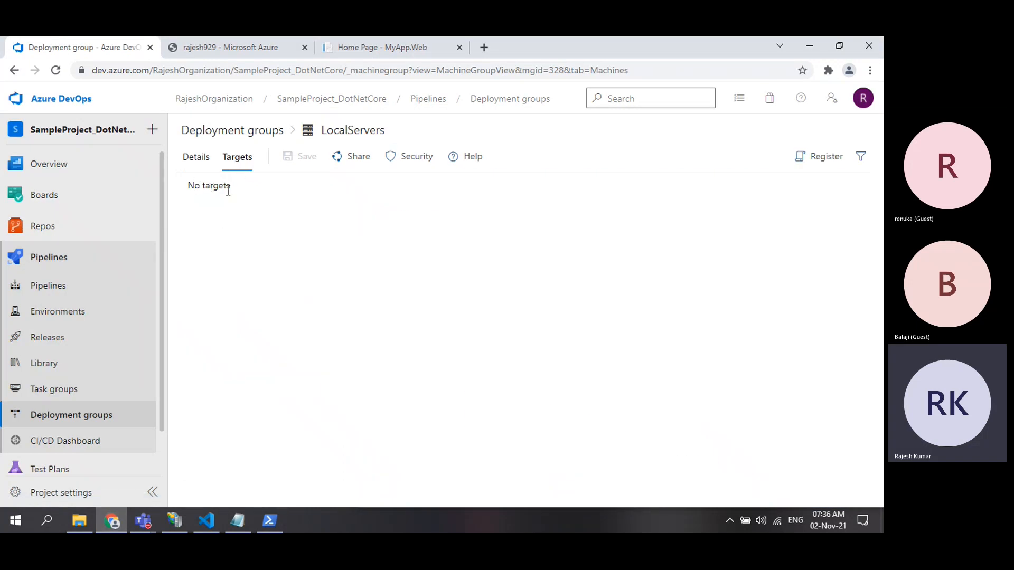
{"action": "left_click", "coordinate": [268, 522]}
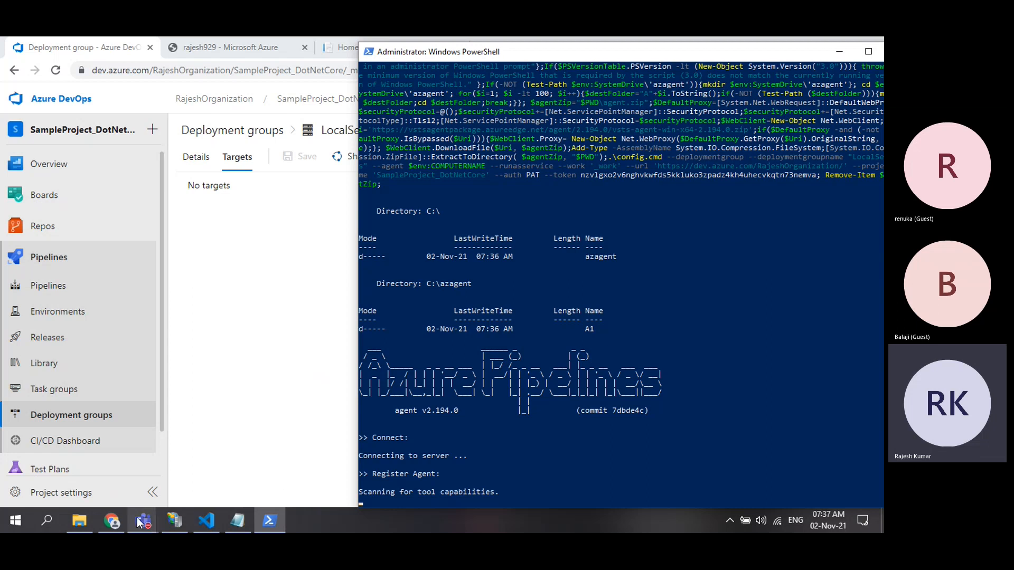
Search the web for "deployment groups in azure devops" in the browser and read the Microsoft Docs article on provisioning deployment groups
{"action": "left_click", "coordinate": [111, 522]}
{"action": "left_click", "coordinate": [481, 47]}
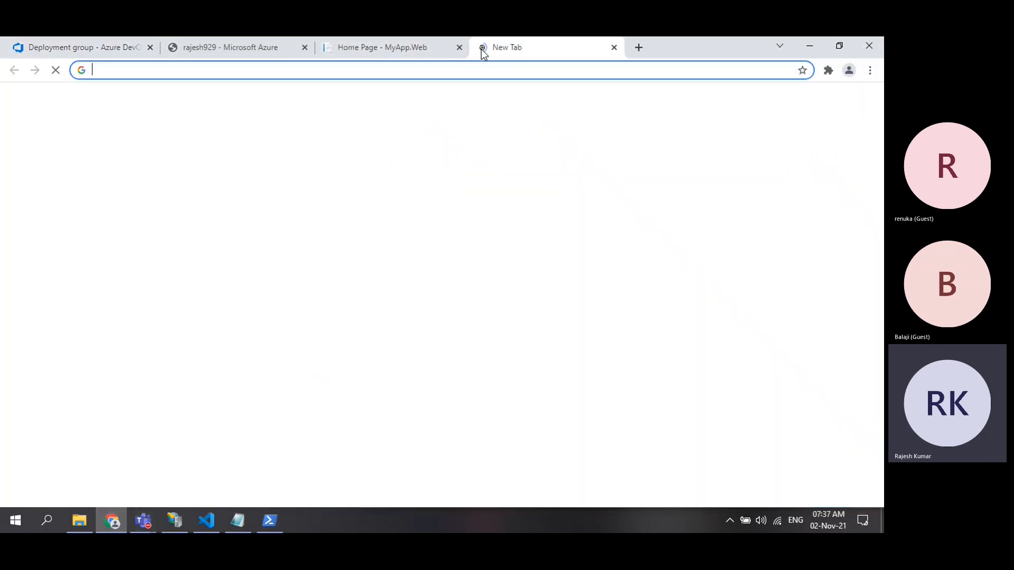
{"action": "type", "text": "deploy"}
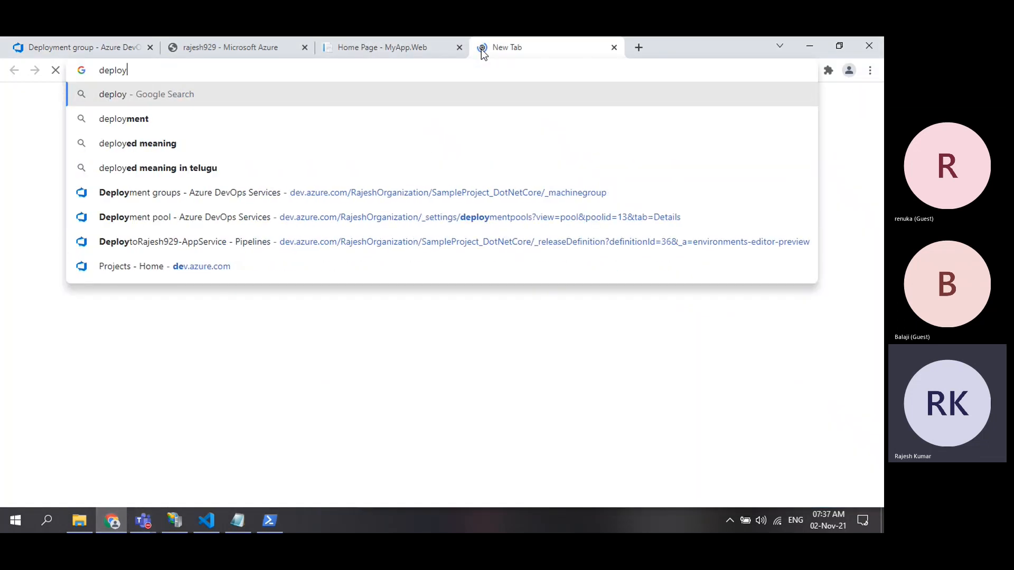
{"action": "type", "text": "ment "}
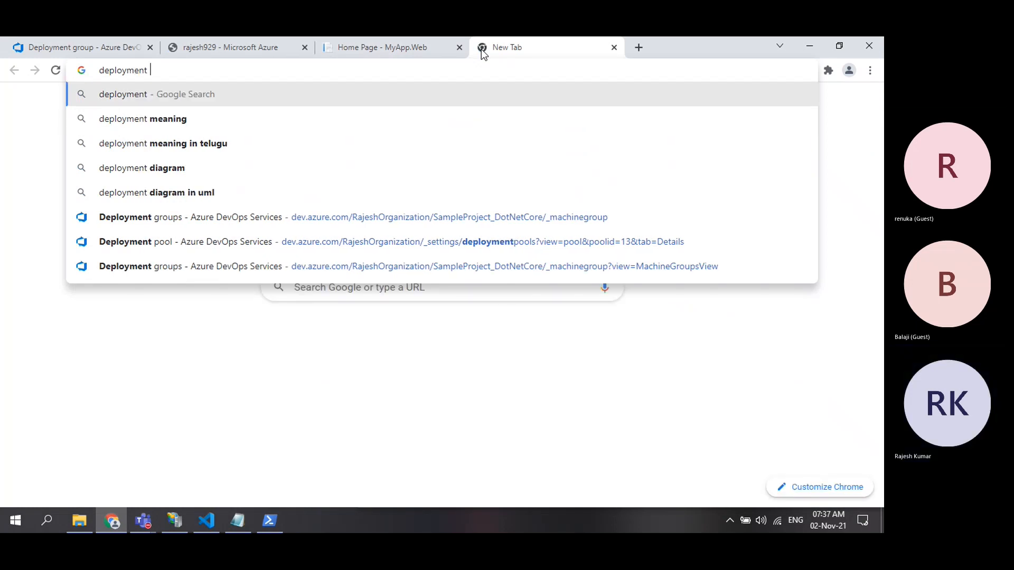
{"action": "type", "text": "group"}
{"action": "key", "text": "Return"}
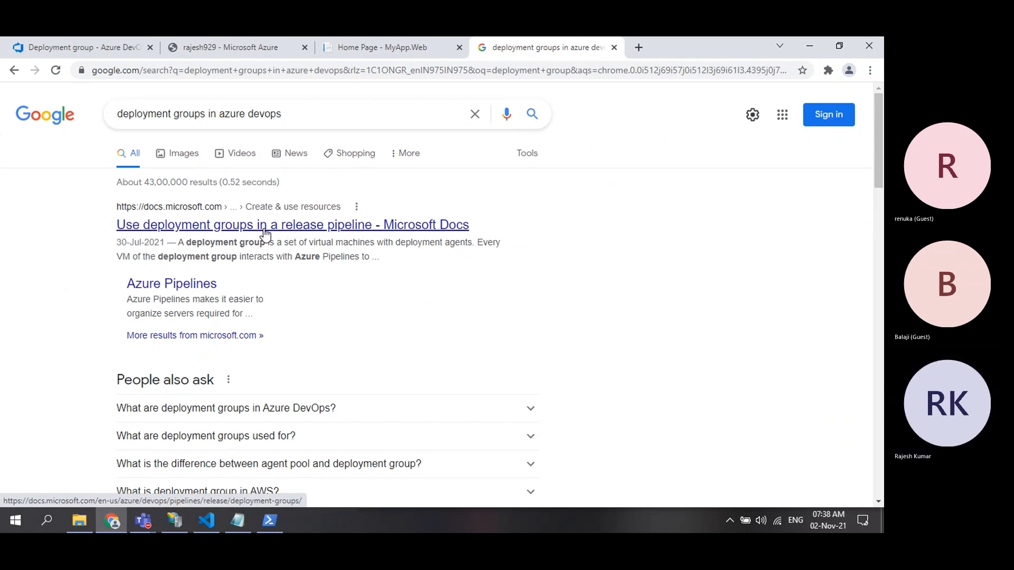
{"action": "left_click", "coordinate": [265, 229]}
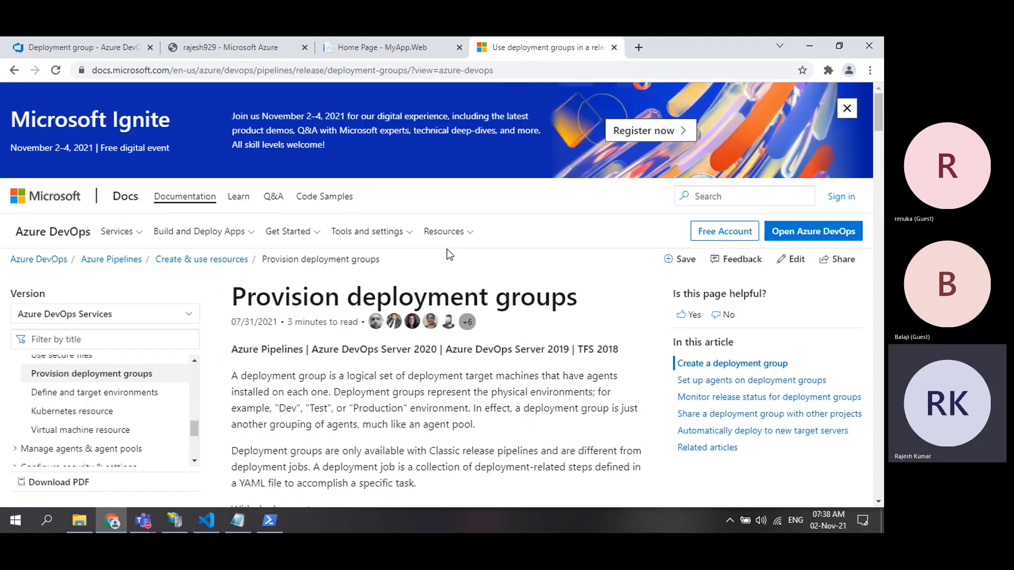
{"action": "scroll", "coordinate": [448, 249], "scroll_direction": "down", "scroll_amount": 3}
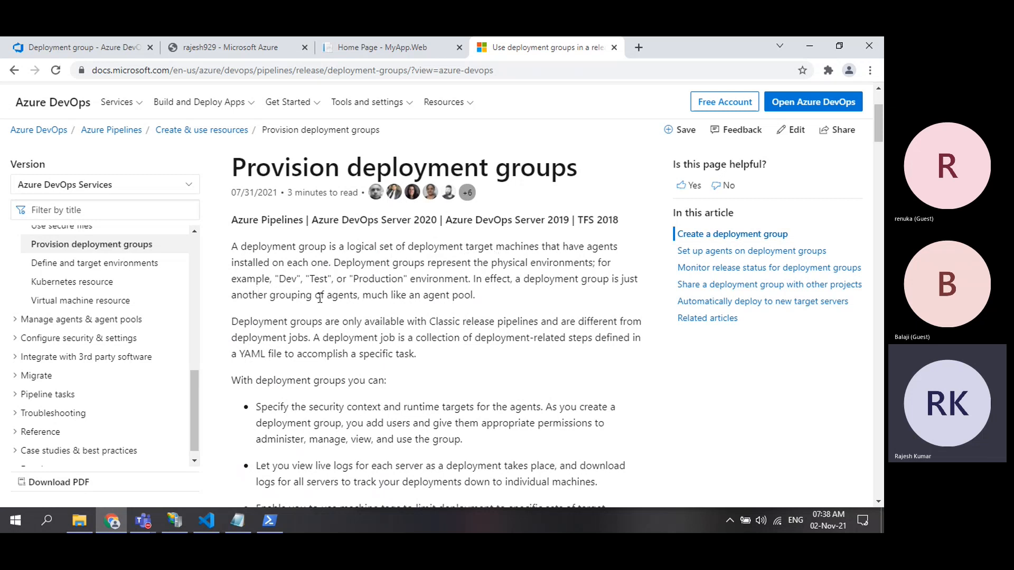
Switch back to PowerShell and accept the default N for entering deployment group tags for the agent
{"action": "left_click", "coordinate": [271, 521]}
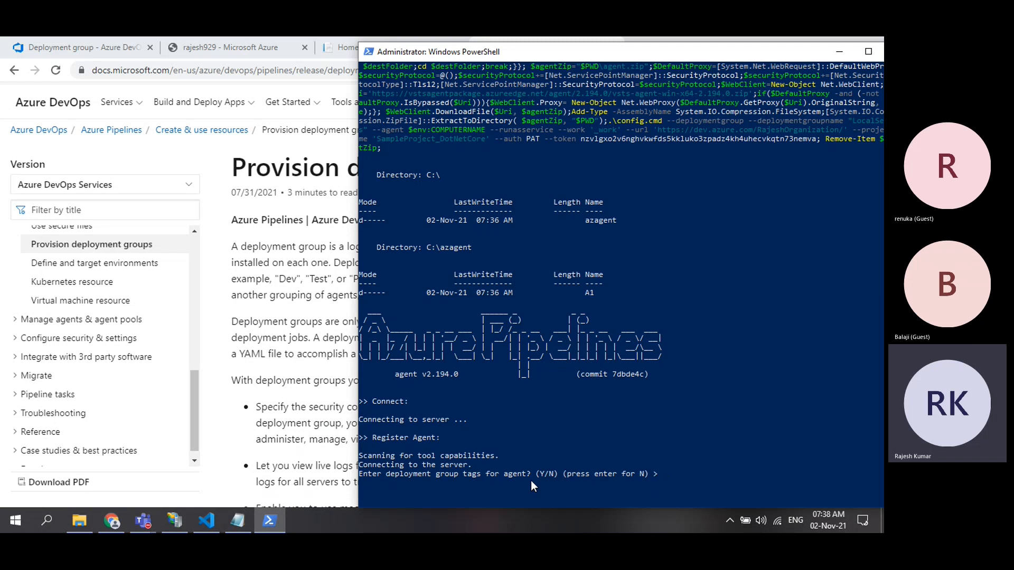
{"action": "key", "text": "Return"}
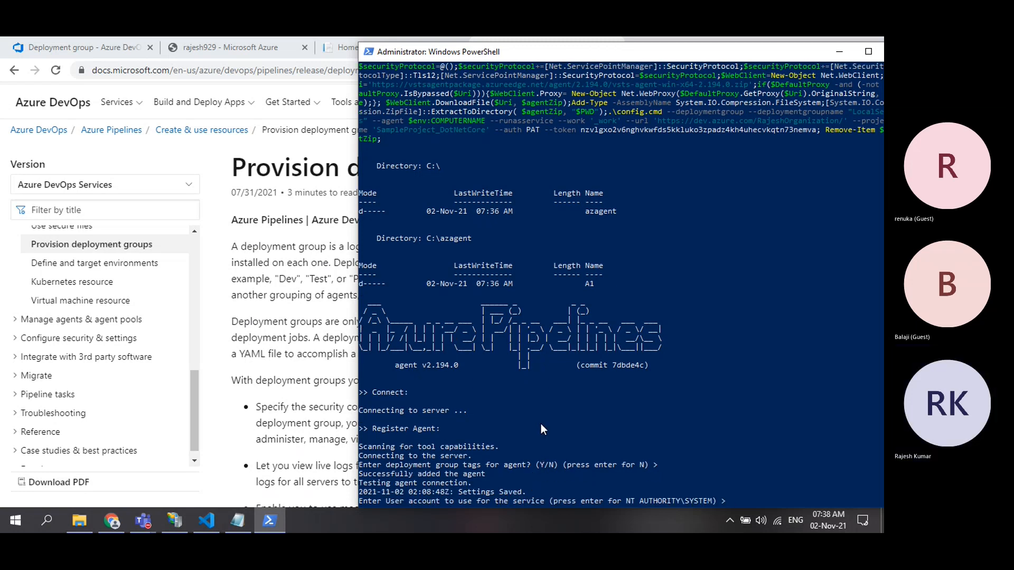
{"action": "scroll", "coordinate": [540, 423], "scroll_direction": "down", "scroll_amount": 1}
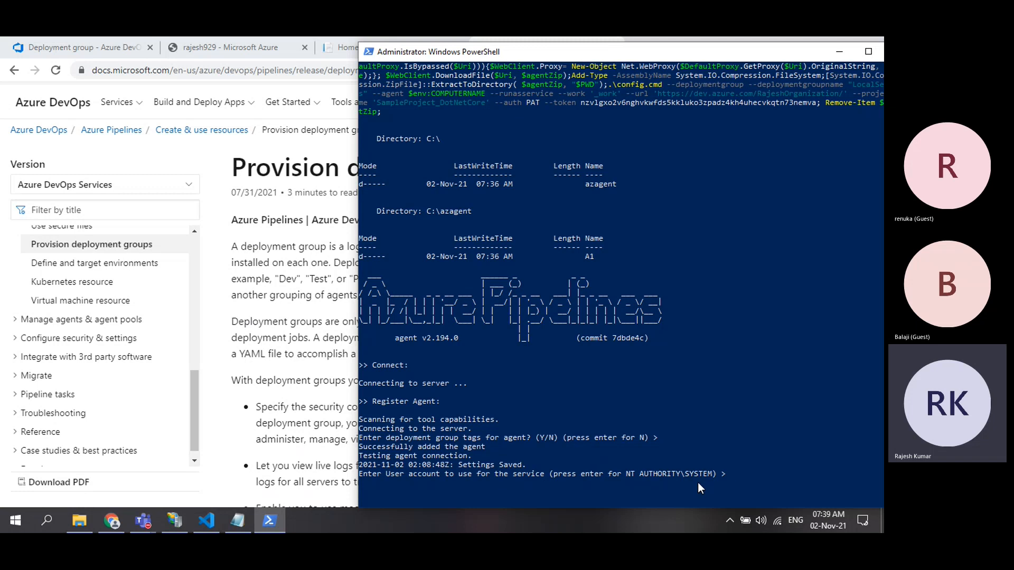
Examine the user account folders in C:\Users in File Explorer
{"action": "left_click", "coordinate": [88, 521]}
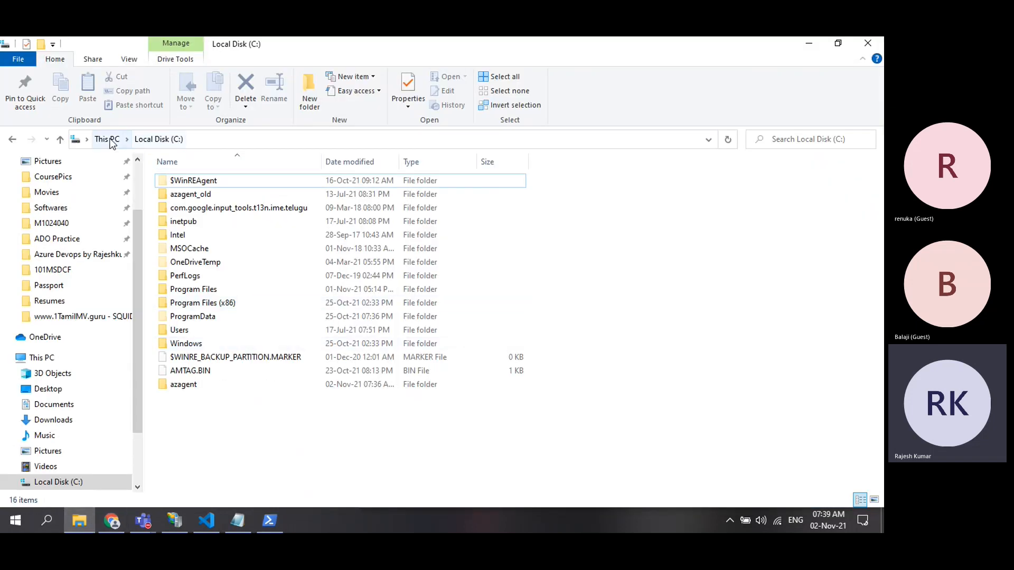
{"action": "left_click", "coordinate": [111, 141]}
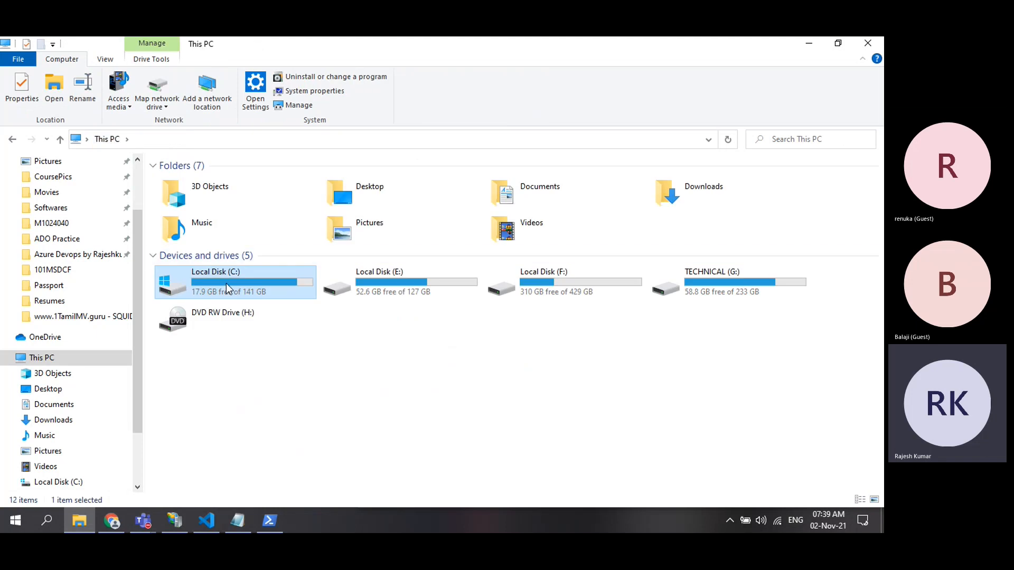
{"action": "double_click", "coordinate": [226, 283]}
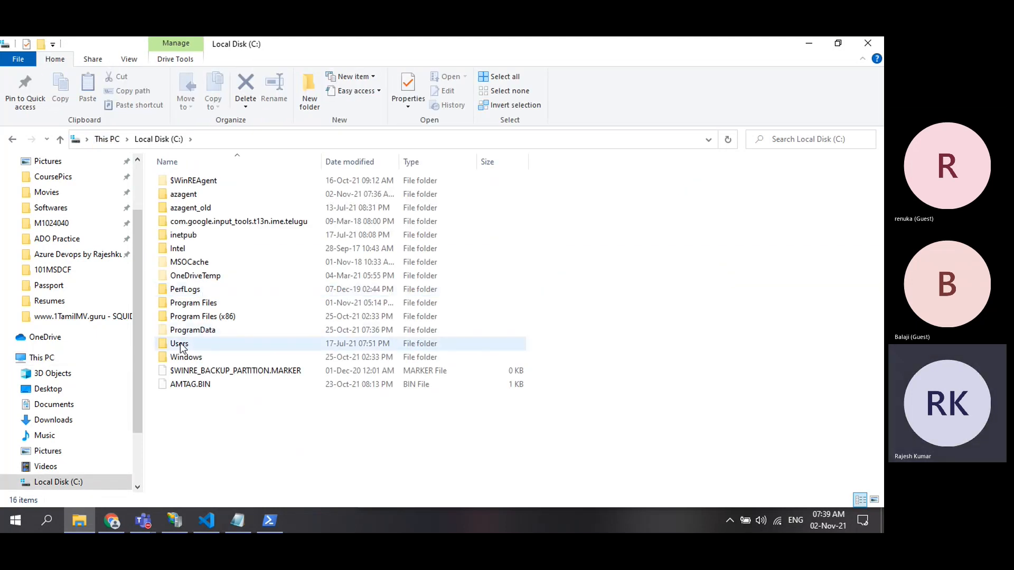
{"action": "double_click", "coordinate": [180, 344]}
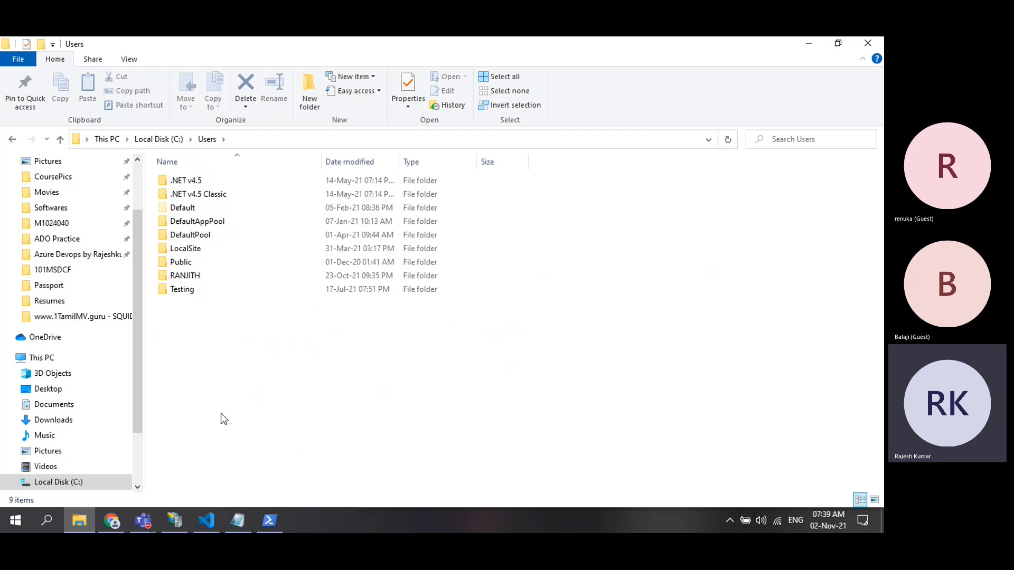
{"action": "left_click", "coordinate": [112, 522]}
Return to PowerShell and accept the default NT AUTHORITY\SYSTEM as the user account for the agent service
{"action": "left_click", "coordinate": [267, 523]}
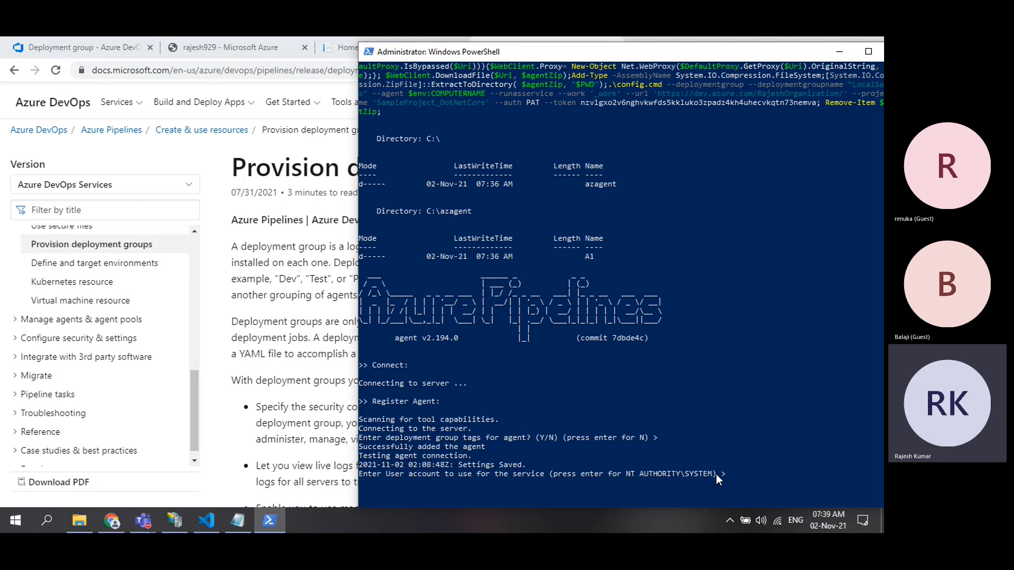
{"action": "key", "text": "Return"}
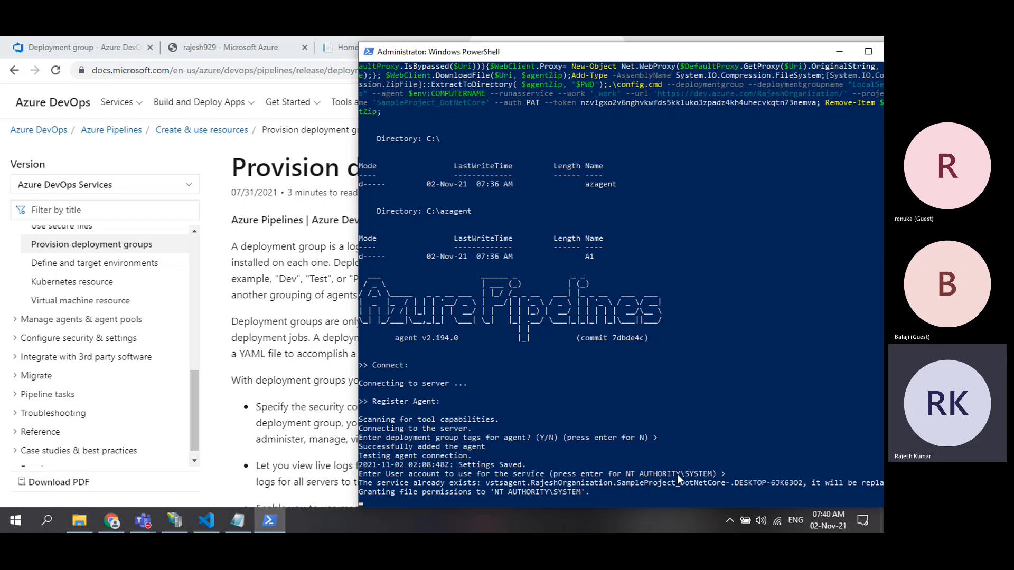
{"action": "scroll", "coordinate": [677, 475], "scroll_direction": "down", "scroll_amount": 1}
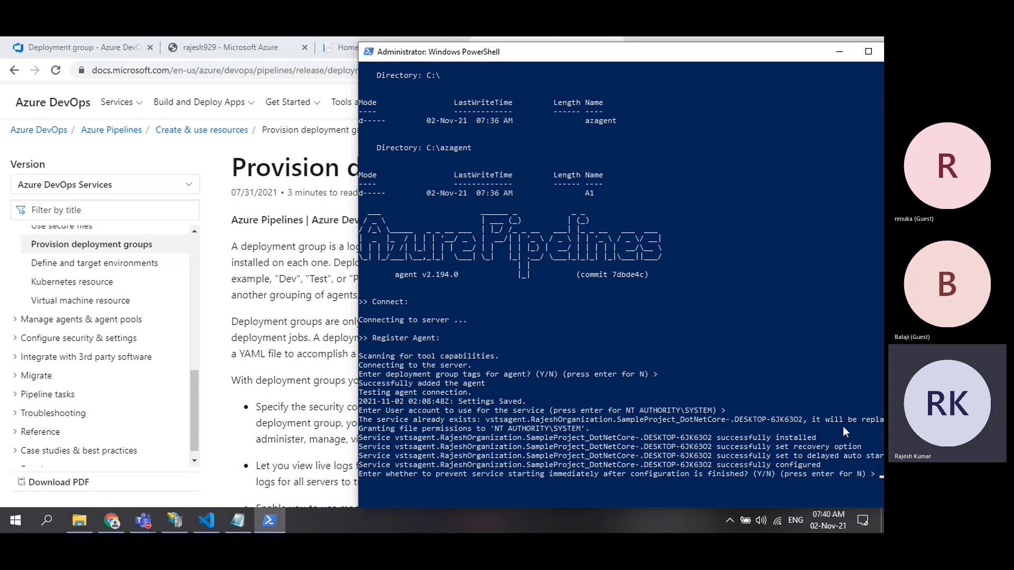
Accept the default N for preventing immediate service start, and switch to the LocalServers Targets page in Azure DevOps
{"action": "left_click_drag", "start_coordinate": [757, 58], "coordinate": [692, 56]}
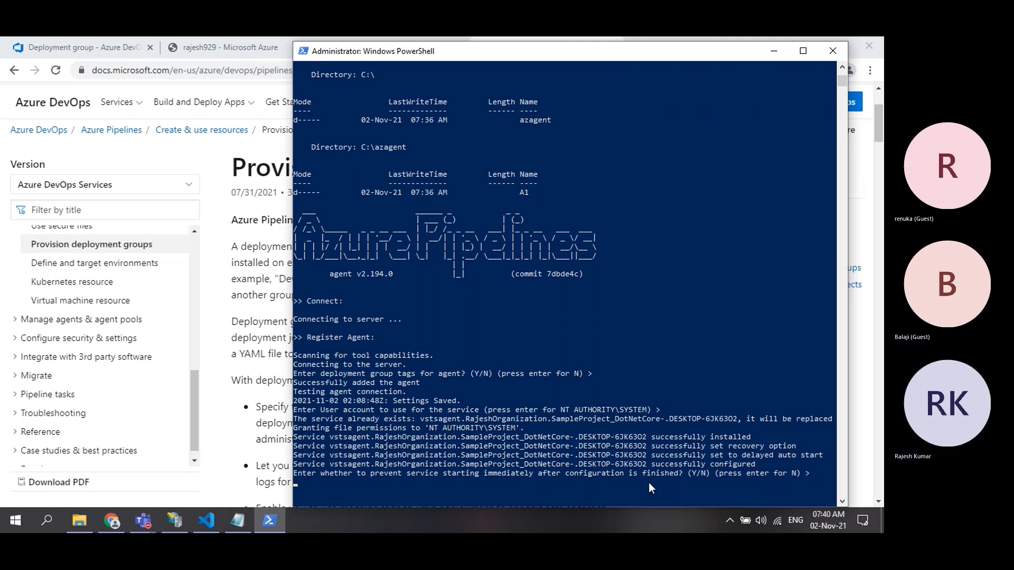
{"action": "key", "text": "Return"}
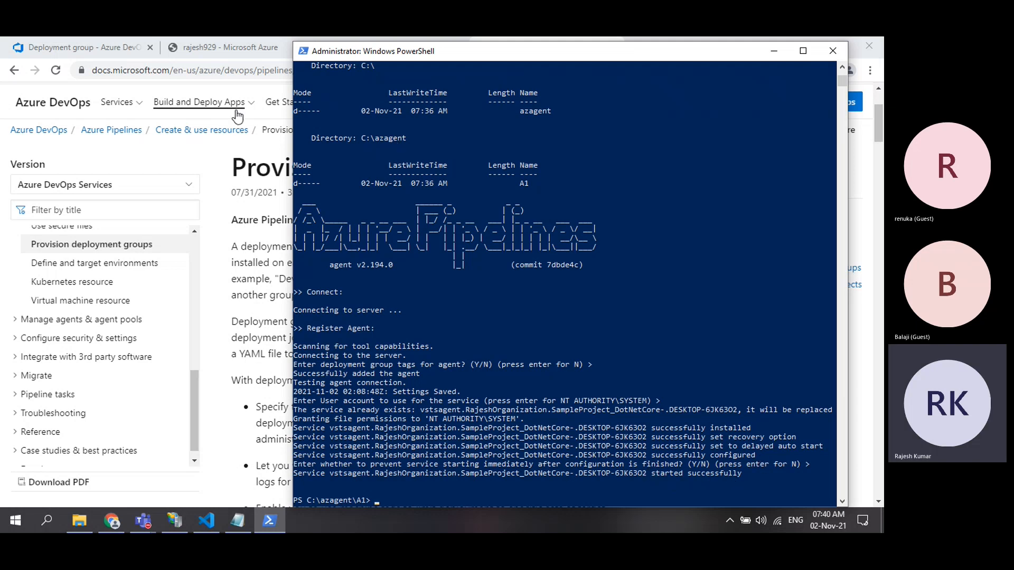
{"action": "left_click", "coordinate": [96, 56]}
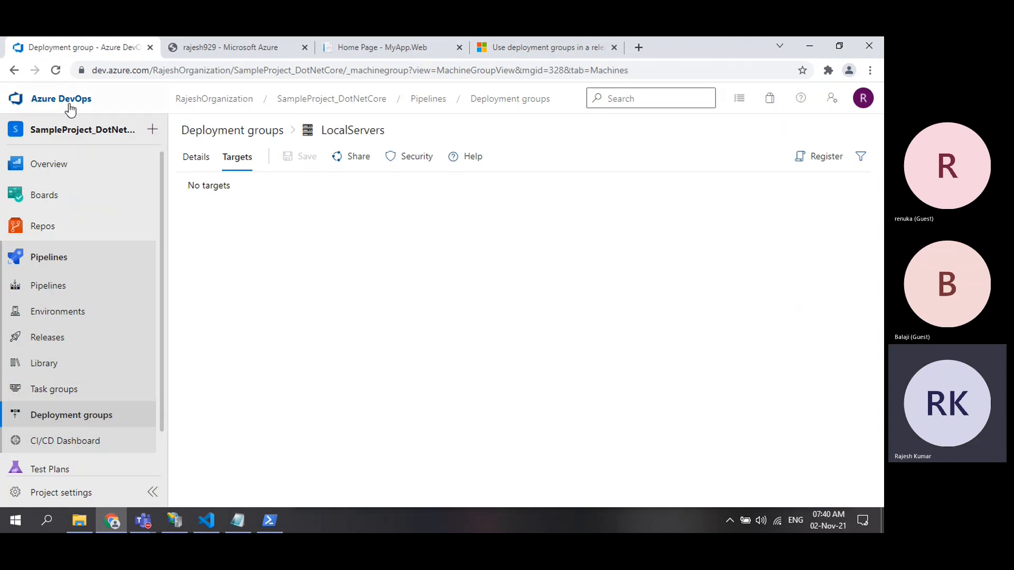
Refresh the LocalServers targets page and check the computer name in the Windows system properties against the registered target
{"action": "left_click", "coordinate": [57, 71]}
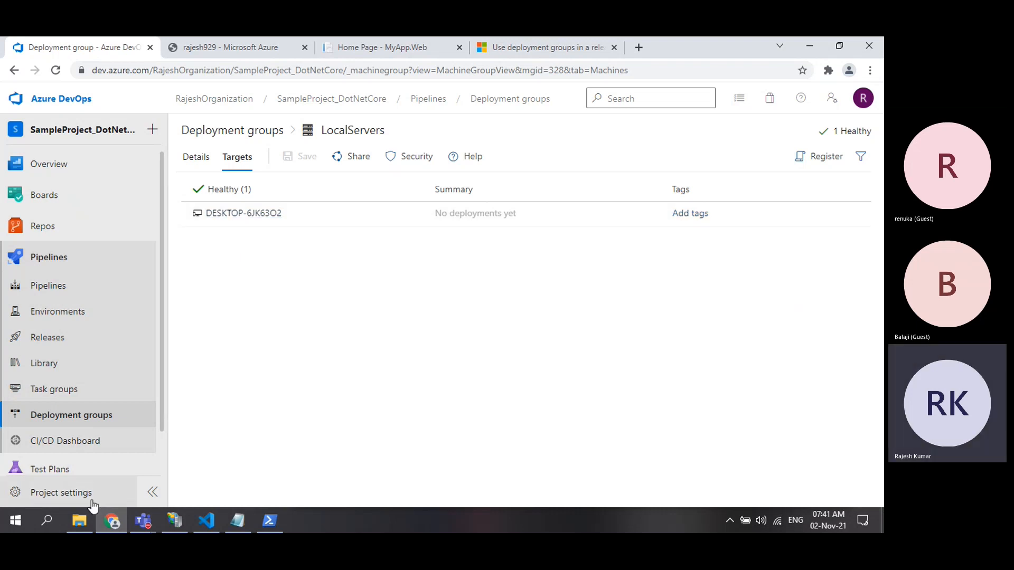
{"action": "left_click", "coordinate": [80, 521]}
{"action": "left_click", "coordinate": [48, 359]}
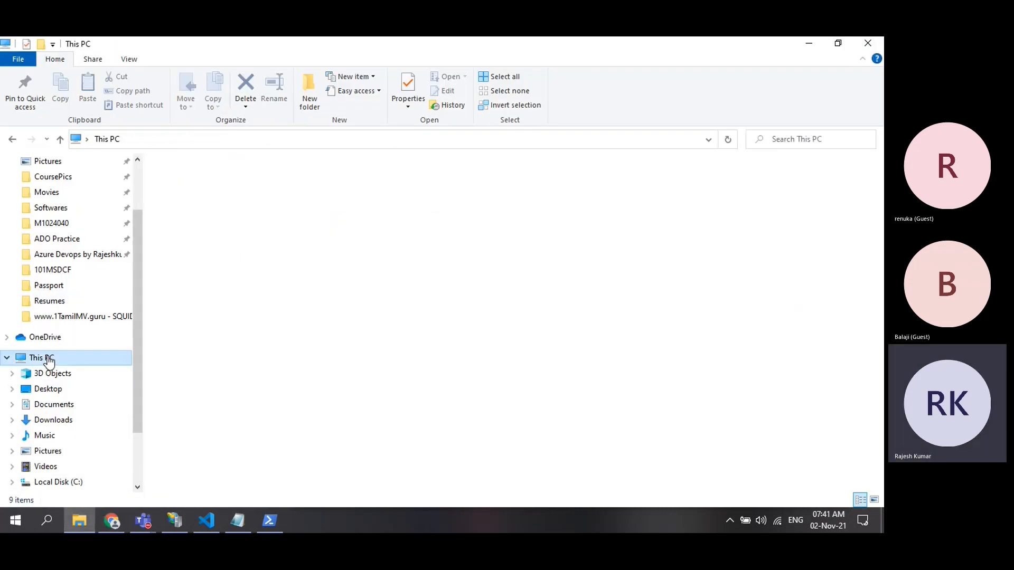
{"action": "right_click", "coordinate": [413, 378]}
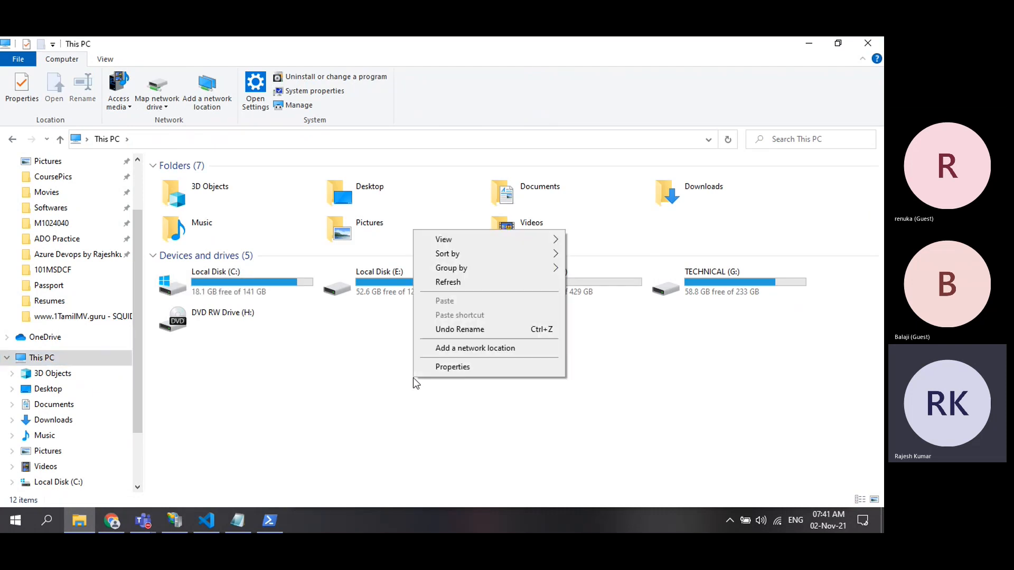
{"action": "left_click", "coordinate": [445, 368]}
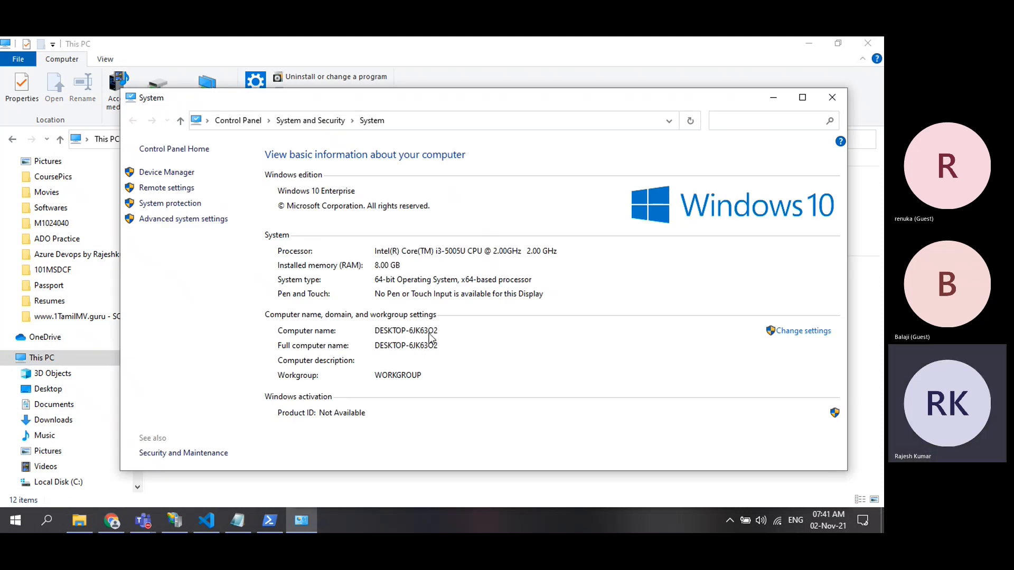
{"action": "left_click", "coordinate": [112, 522]}
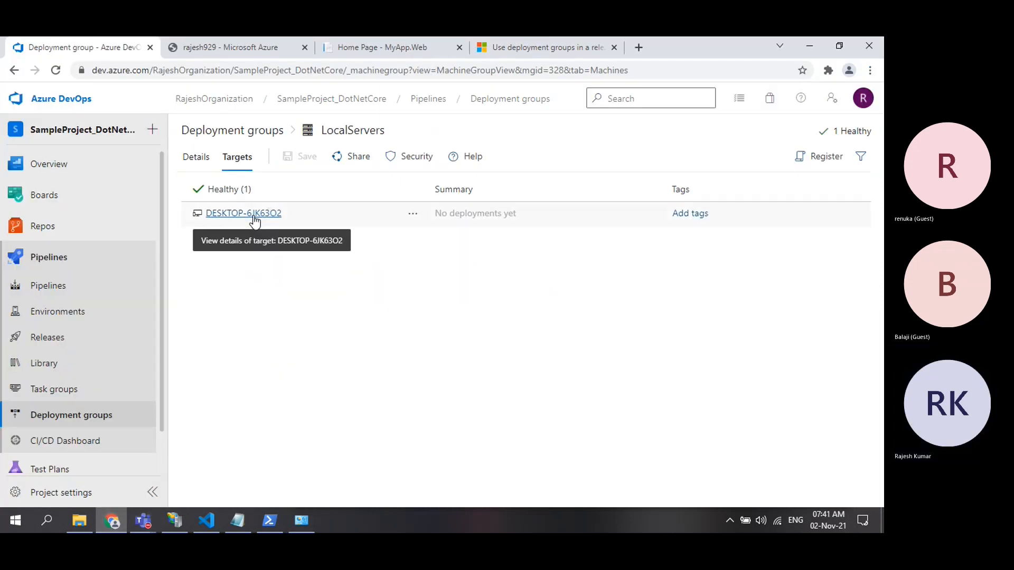
Bring the System window alongside the targets list to compare the computer name with the target, and minimize it
{"action": "left_click", "coordinate": [88, 524]}
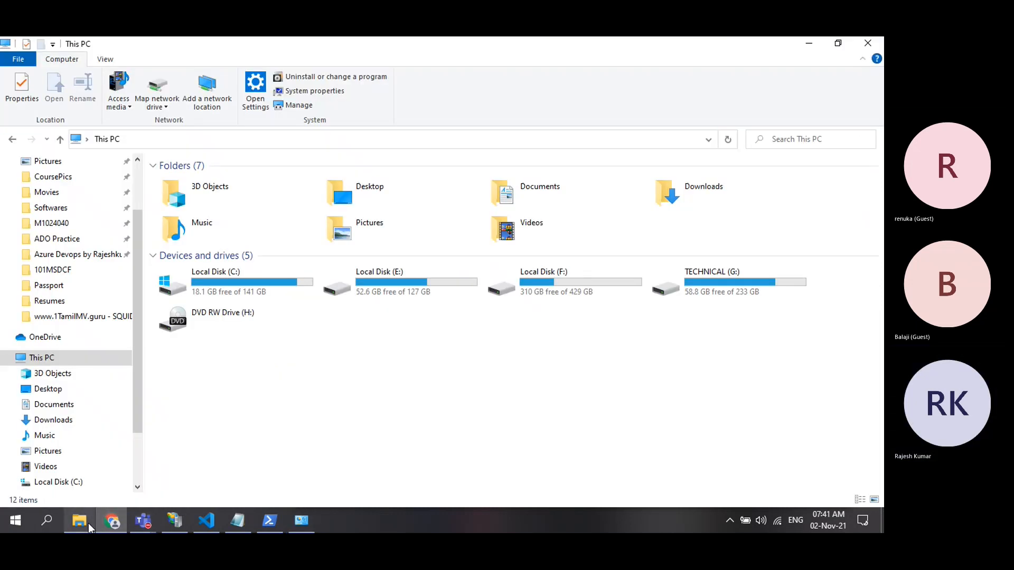
{"action": "left_click", "coordinate": [839, 46]}
{"action": "left_click_drag", "start_coordinate": [416, 81], "coordinate": [658, 77]}
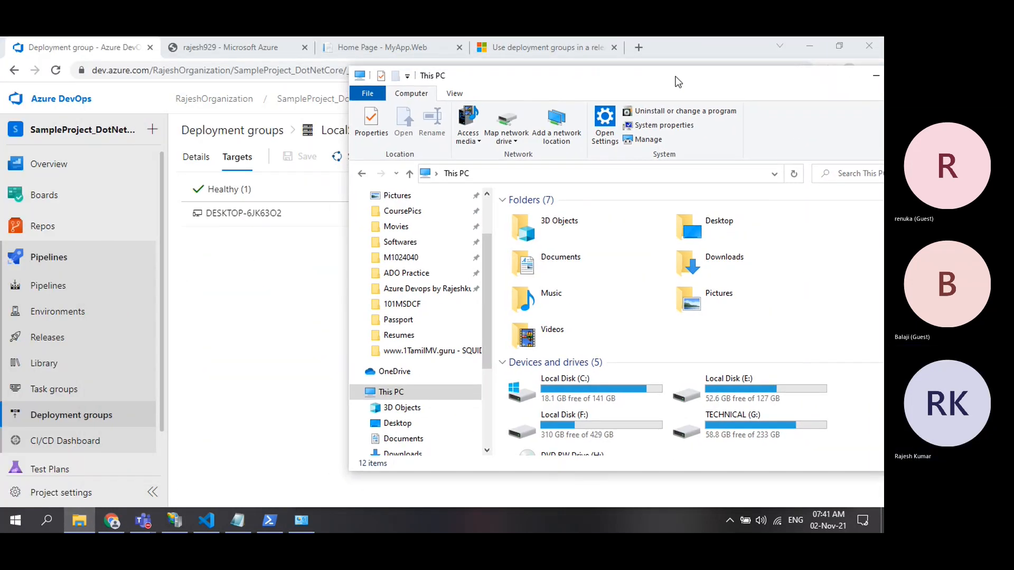
{"action": "left_click_drag", "start_coordinate": [797, 74], "coordinate": [657, 84]}
{"action": "left_click", "coordinate": [784, 91]}
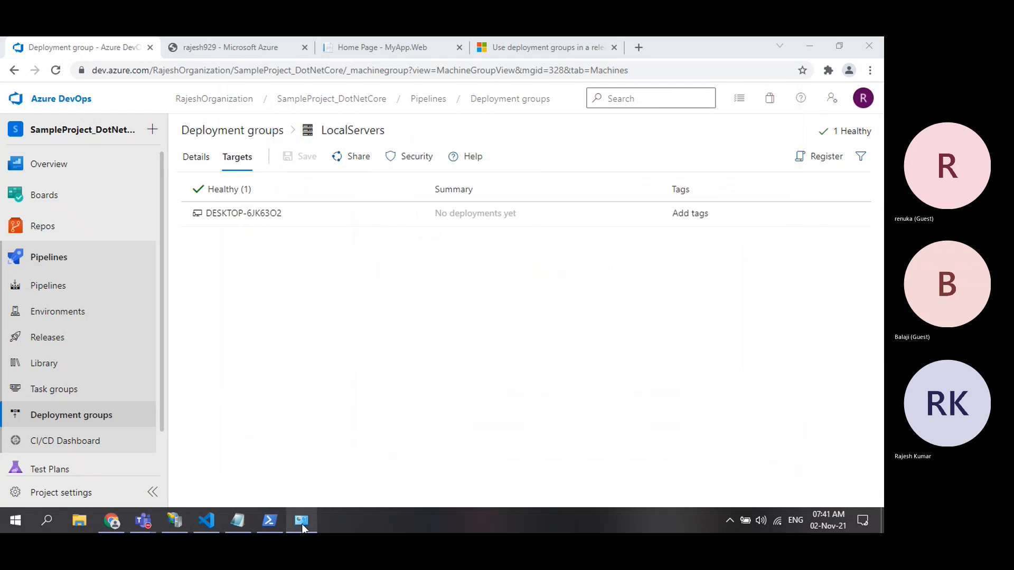
{"action": "left_click", "coordinate": [302, 524]}
{"action": "left_click_drag", "start_coordinate": [473, 86], "coordinate": [649, 66]}
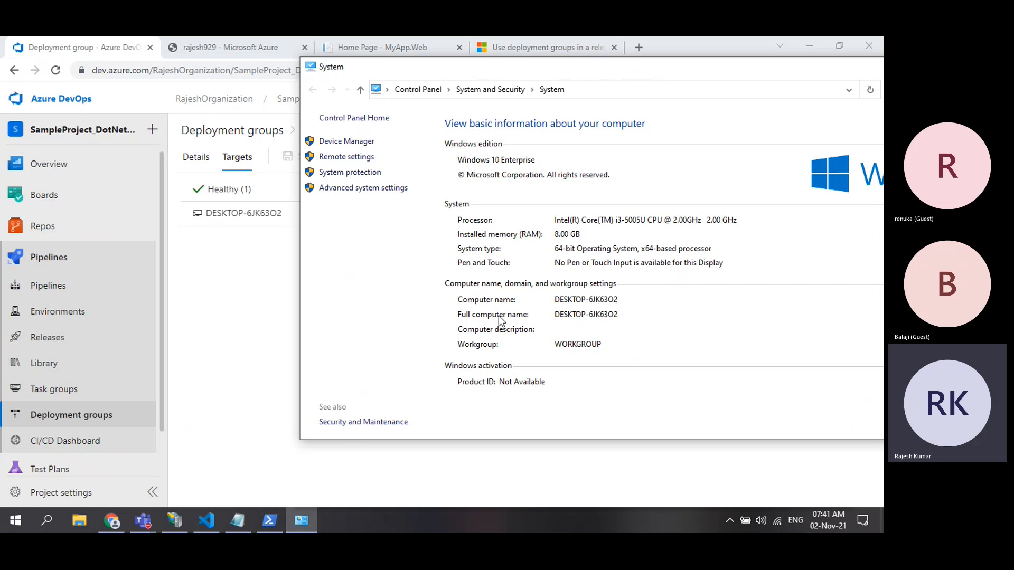
{"action": "left_click_drag", "start_coordinate": [668, 67], "coordinate": [475, 83]}
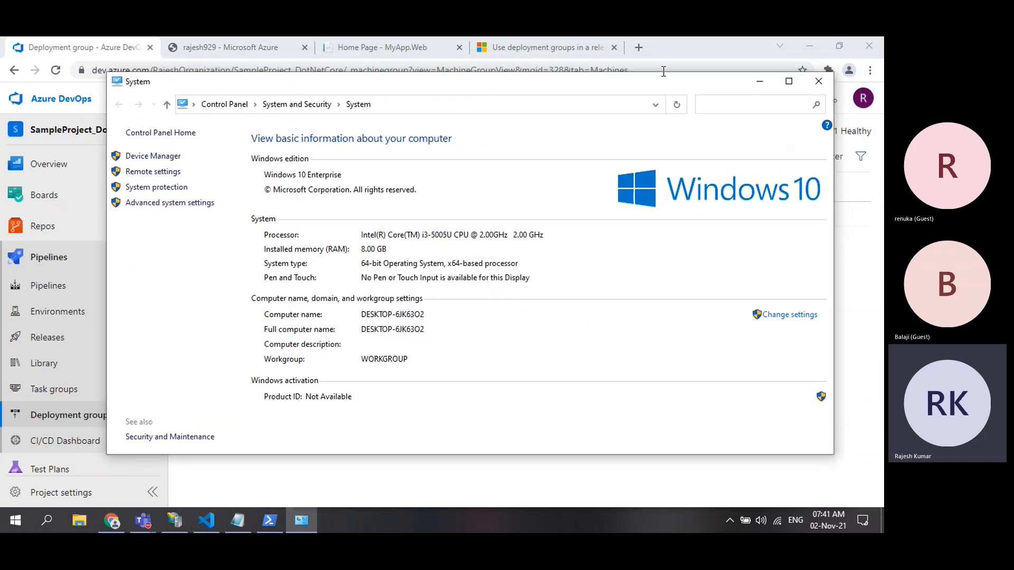
{"action": "left_click", "coordinate": [760, 85]}
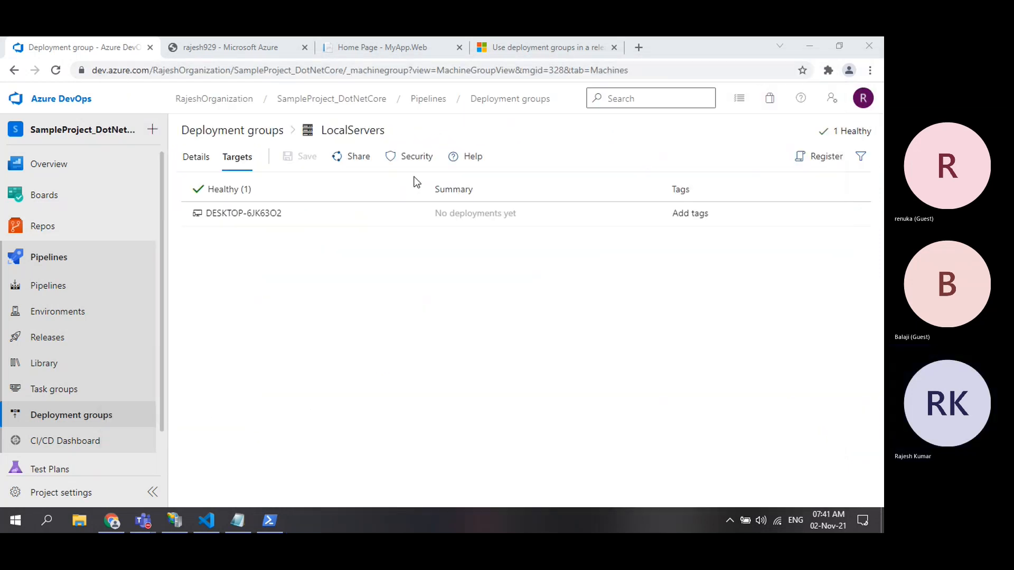
Open the registered target in LocalServers and review its summary, deployment history and agent capabilities
{"action": "left_click", "coordinate": [238, 217]}
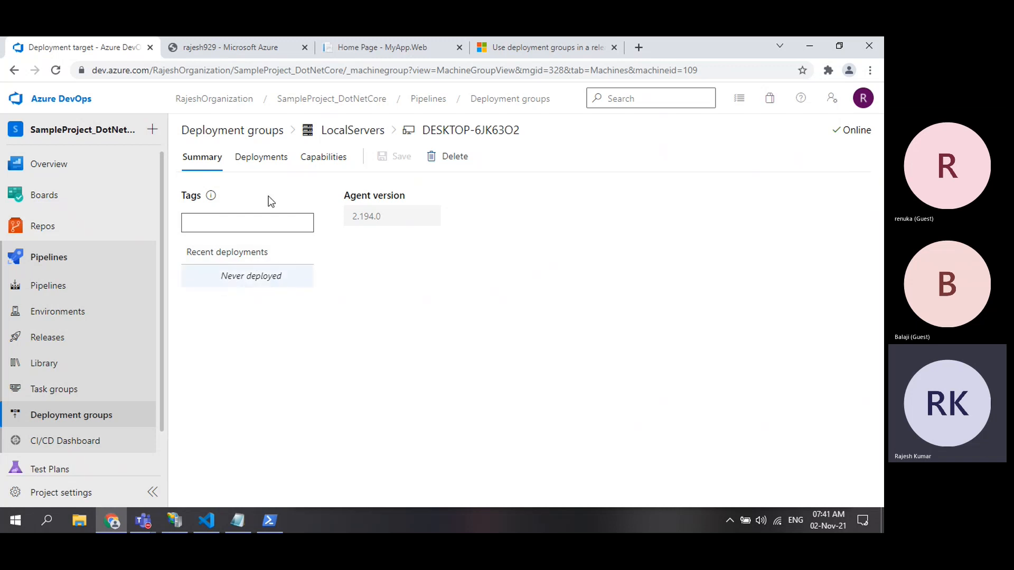
{"action": "left_click", "coordinate": [266, 164]}
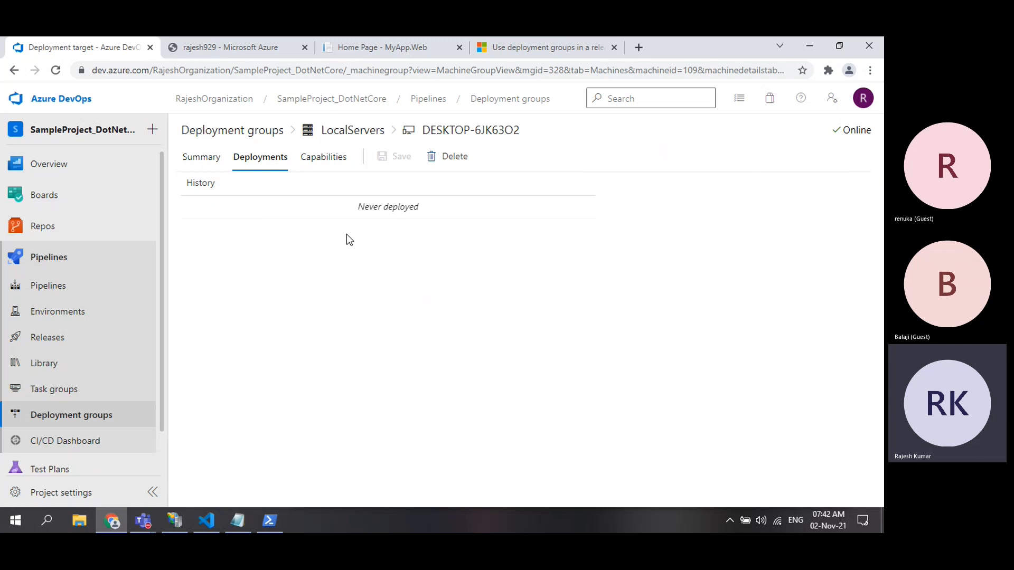
{"action": "left_click", "coordinate": [322, 159]}
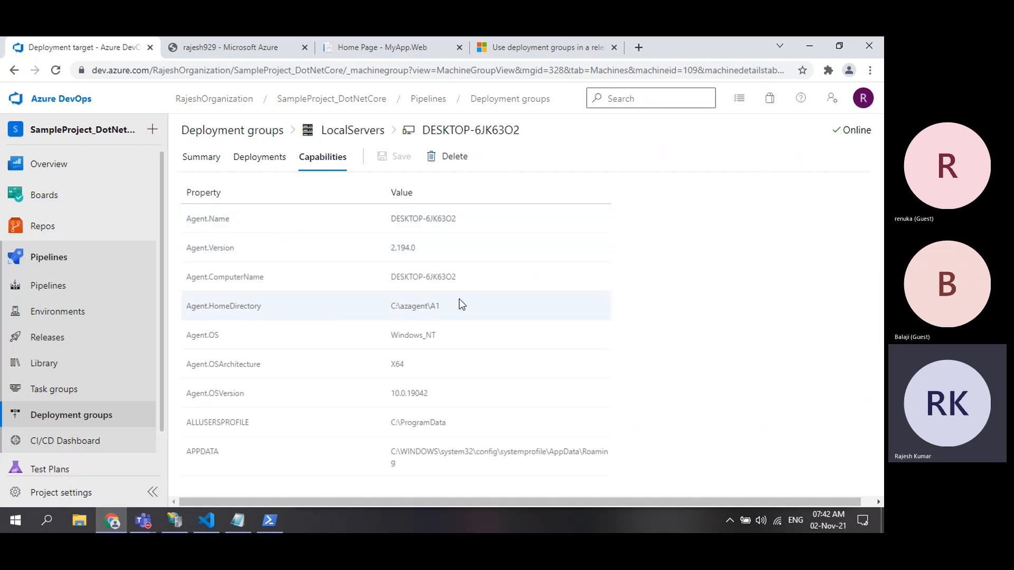
{"action": "scroll", "coordinate": [459, 300], "scroll_direction": "down", "scroll_amount": 2}
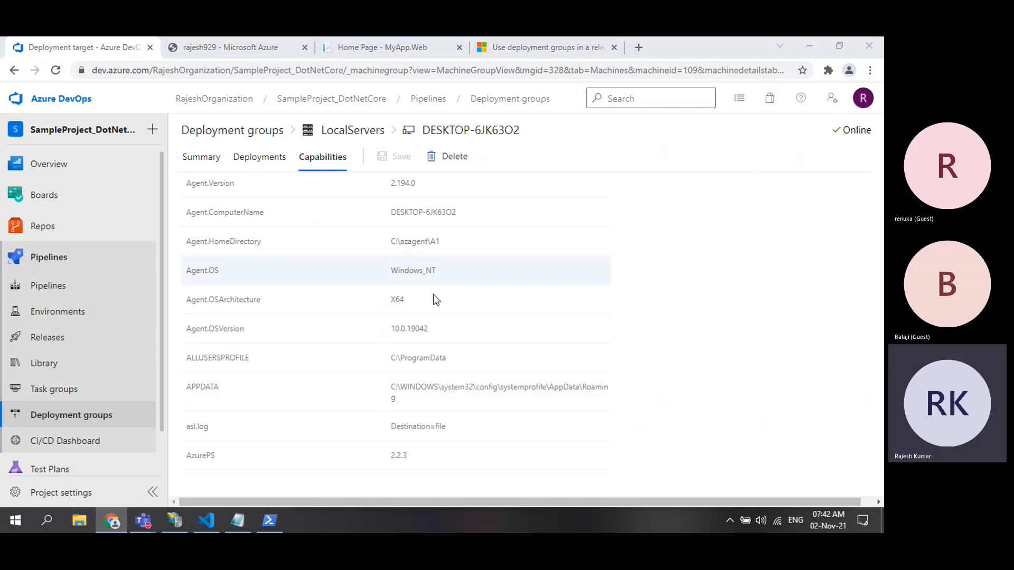
Browse to C:\azagent in File Explorer to check the agent's A1 home folder, and return to the capabilities list
{"action": "key", "text": "super+e"}
{"action": "scroll", "coordinate": [318, 341], "scroll_direction": "down", "scroll_amount": 2}
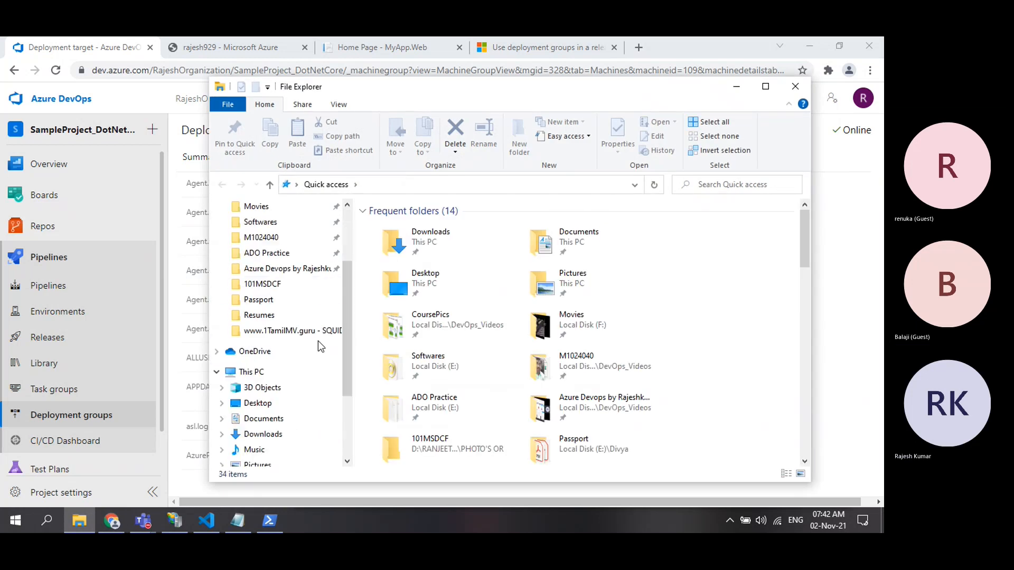
{"action": "left_click", "coordinate": [272, 374]}
{"action": "left_click", "coordinate": [427, 400]}
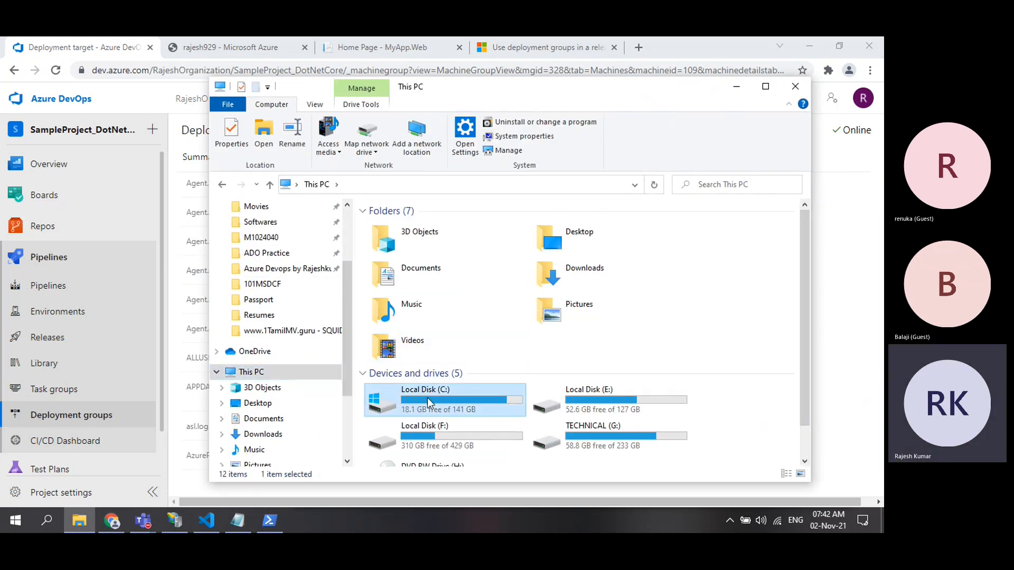
{"action": "double_click", "coordinate": [427, 400]}
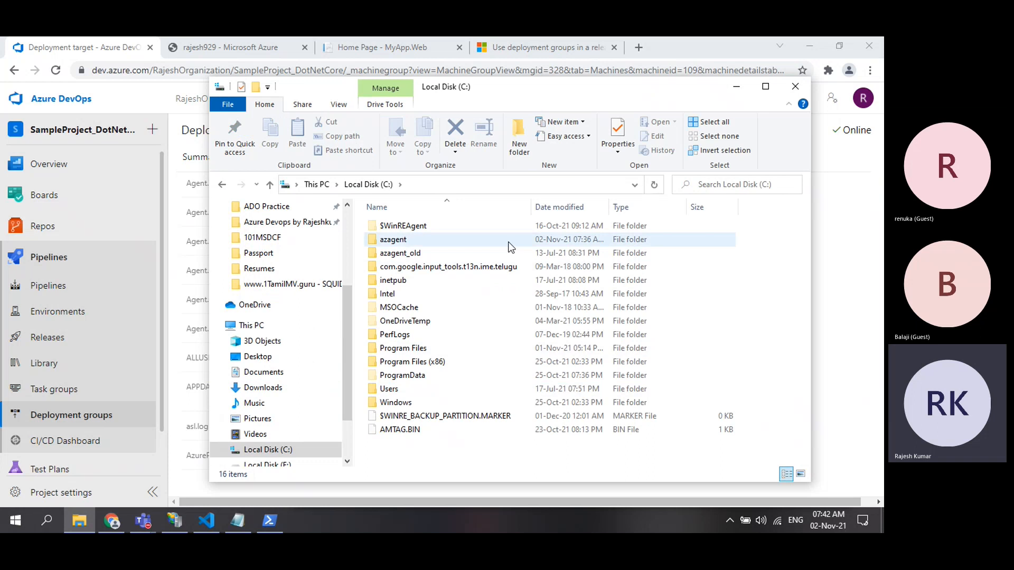
{"action": "double_click", "coordinate": [549, 242]}
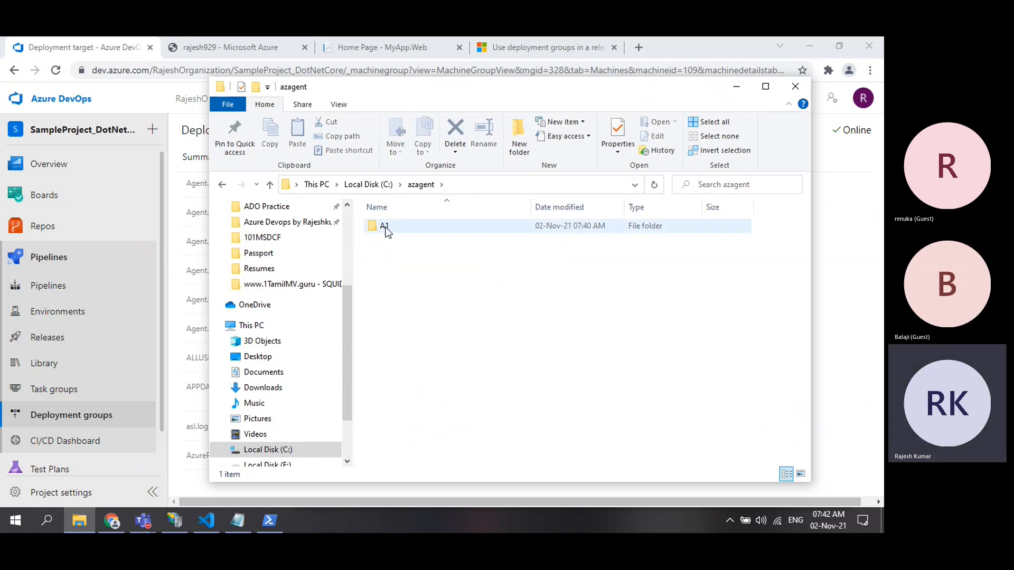
{"action": "left_click", "coordinate": [796, 86]}
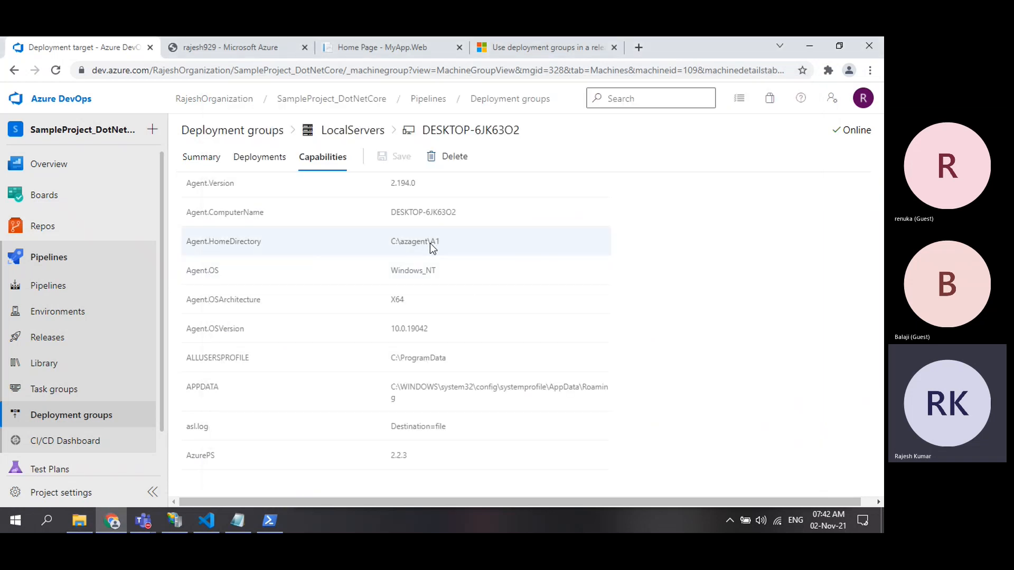
Review more of the target's capabilities and browse to C:\Windows\System32 in File Explorer to trace the APPDATA path
{"action": "scroll", "coordinate": [430, 243], "scroll_direction": "down", "scroll_amount": 1}
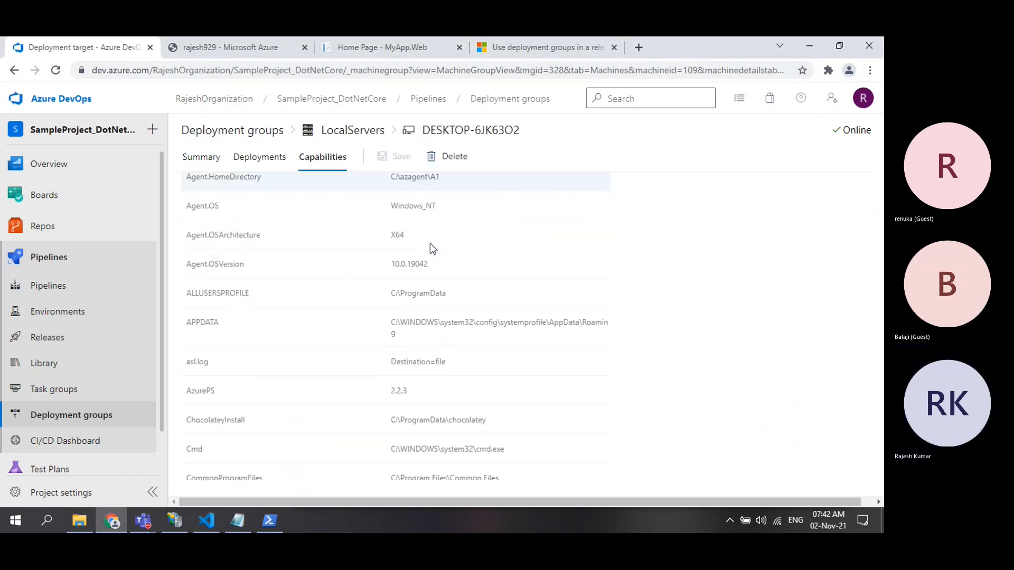
{"action": "scroll", "coordinate": [430, 244], "scroll_direction": "down", "scroll_amount": 1}
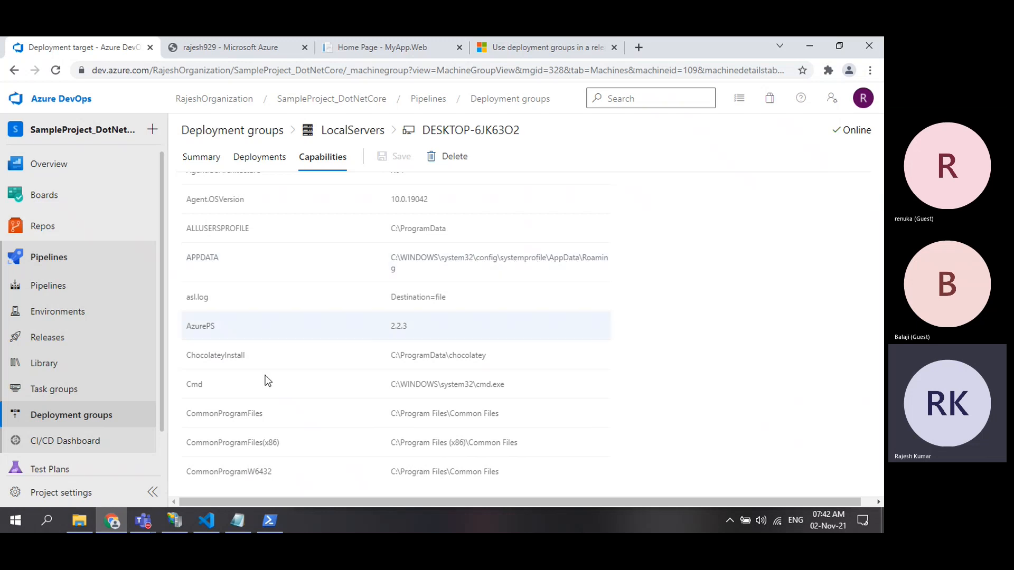
{"action": "left_click", "coordinate": [80, 520]}
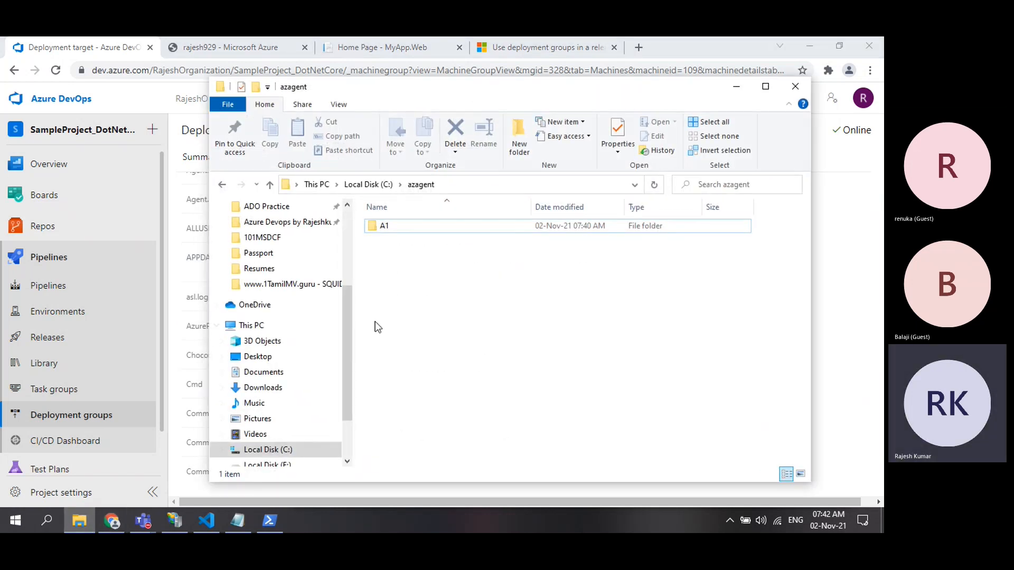
{"action": "left_click", "coordinate": [369, 185]}
{"action": "double_click", "coordinate": [404, 404]}
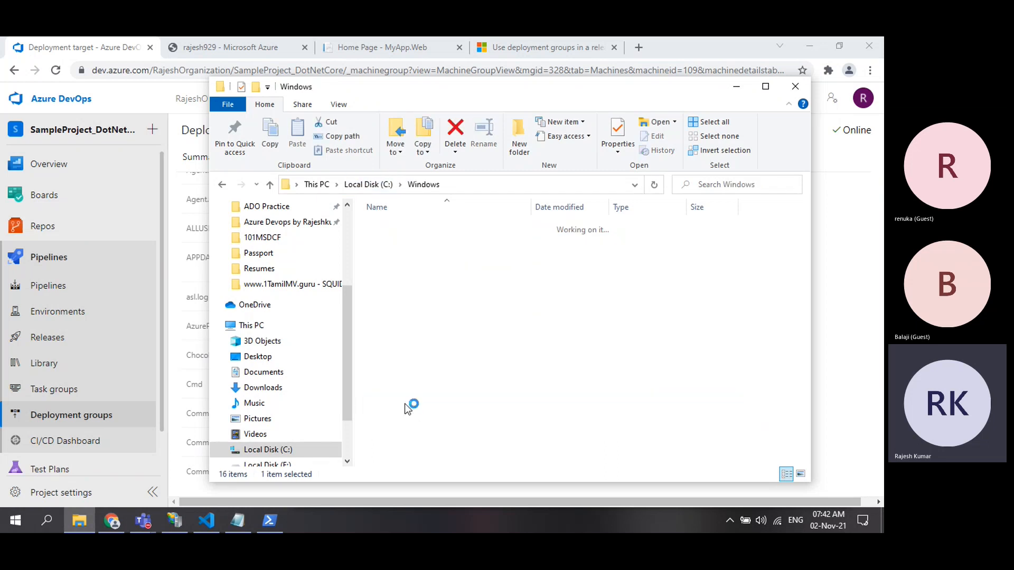
{"action": "key", "text": "s"}
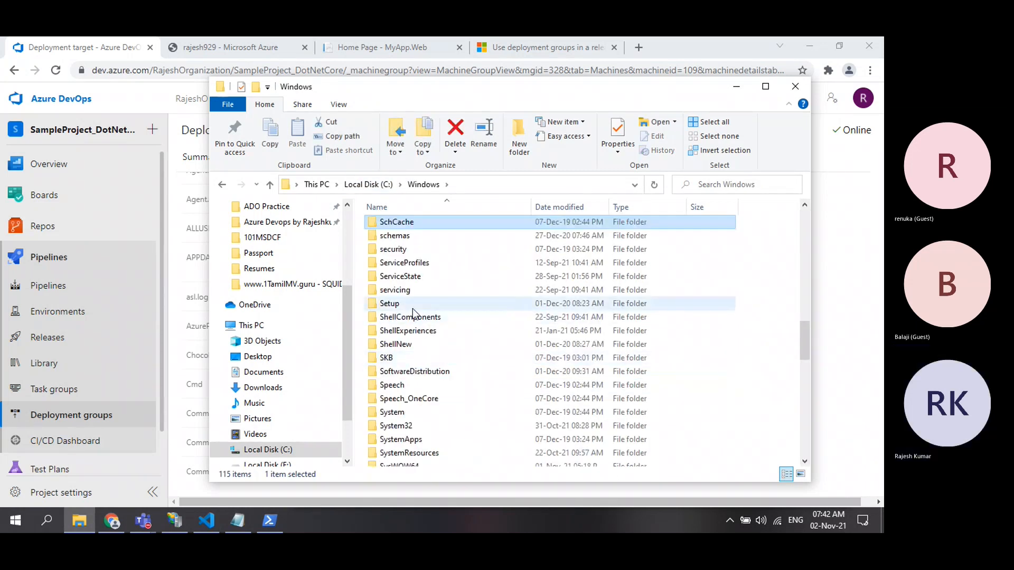
{"action": "left_click", "coordinate": [410, 426]}
{"action": "double_click", "coordinate": [410, 428]}
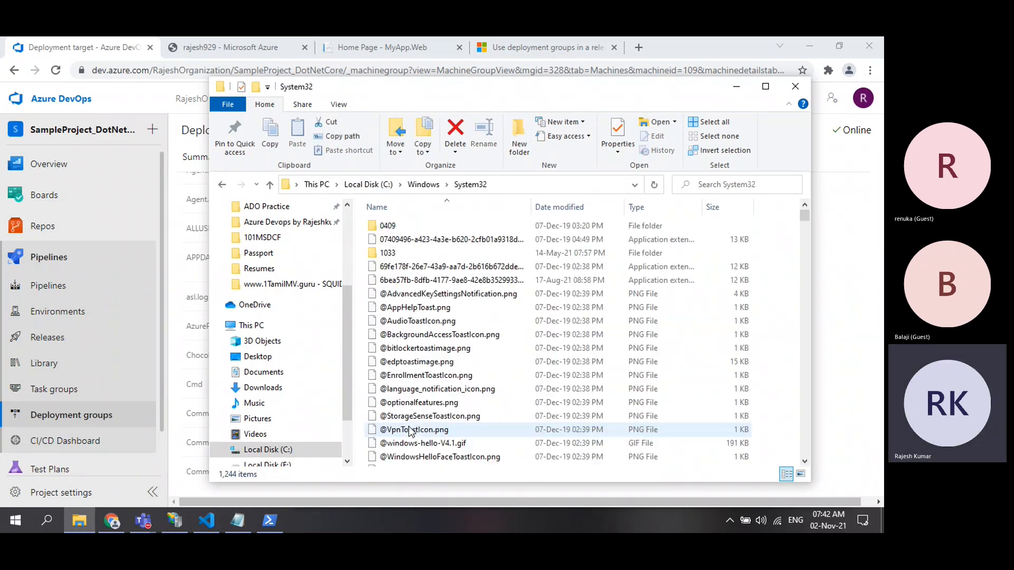
{"action": "key", "text": "a"}
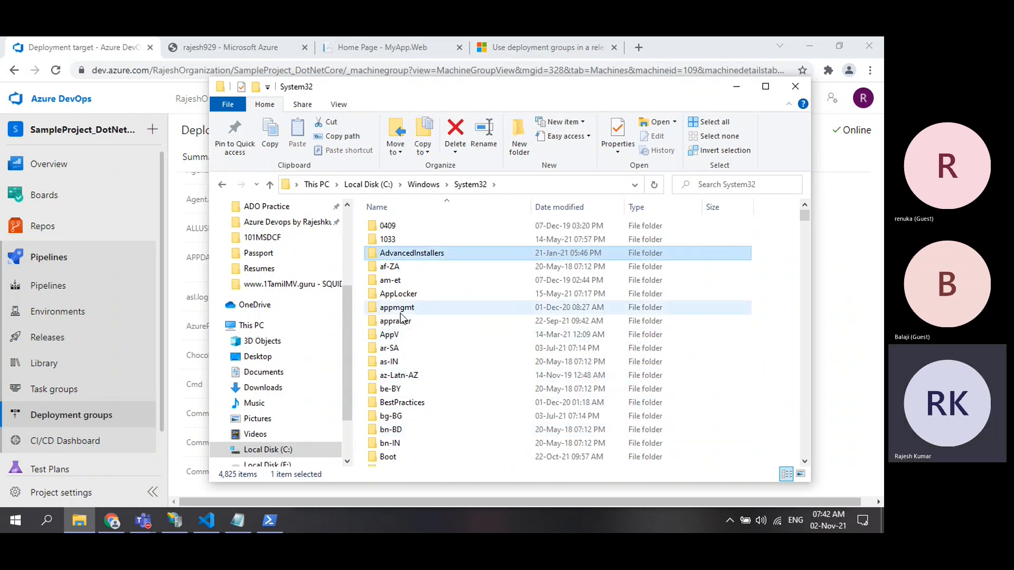
{"action": "left_click", "coordinate": [736, 88]}
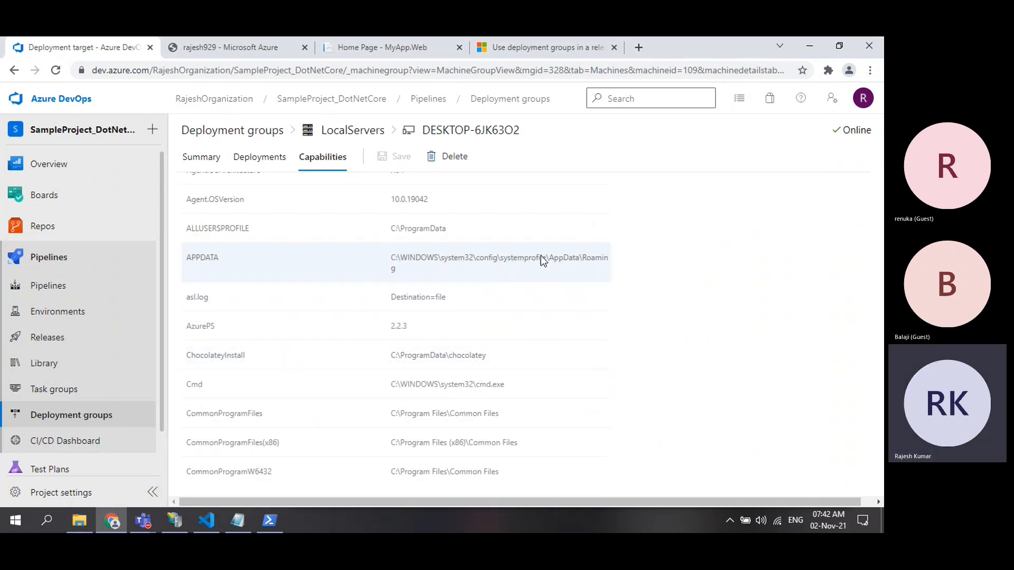
Follow the APPDATA path from System32 through config\systemprofile\AppData\Roaming to examine its folders, and return to Azure DevOps
{"action": "left_click", "coordinate": [79, 522]}
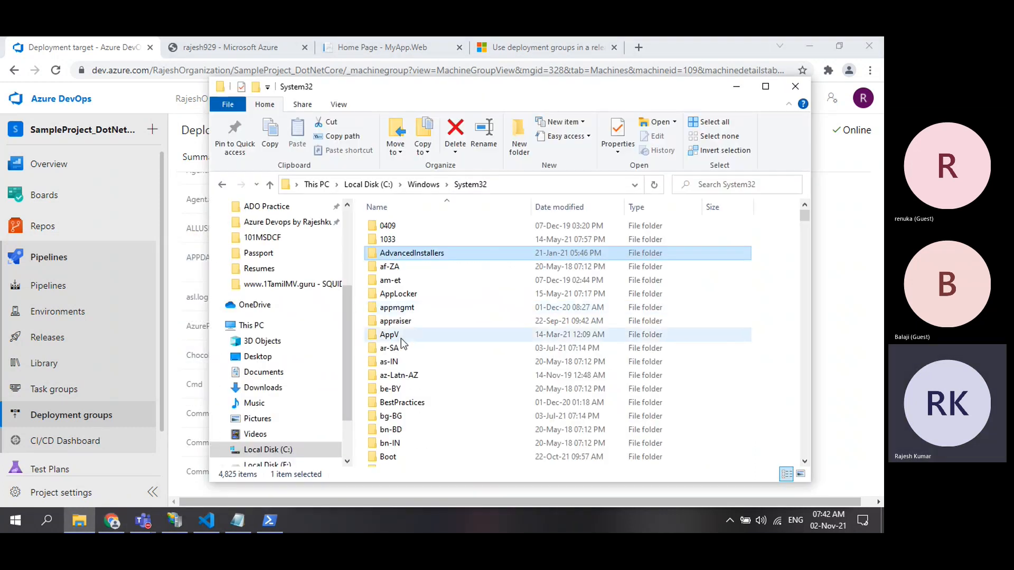
{"action": "left_click", "coordinate": [395, 362]}
{"action": "key", "text": "c"}
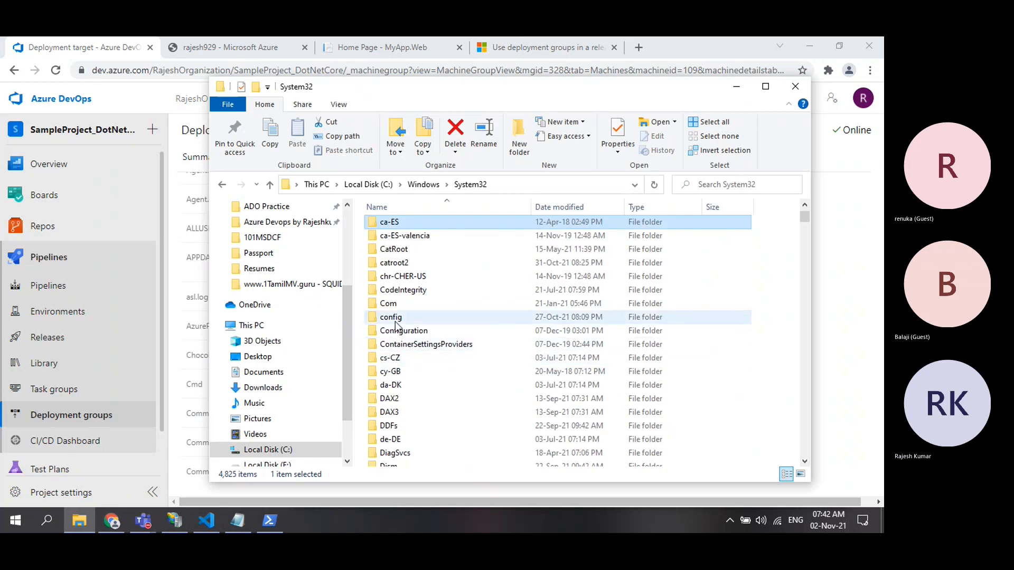
{"action": "double_click", "coordinate": [395, 322]}
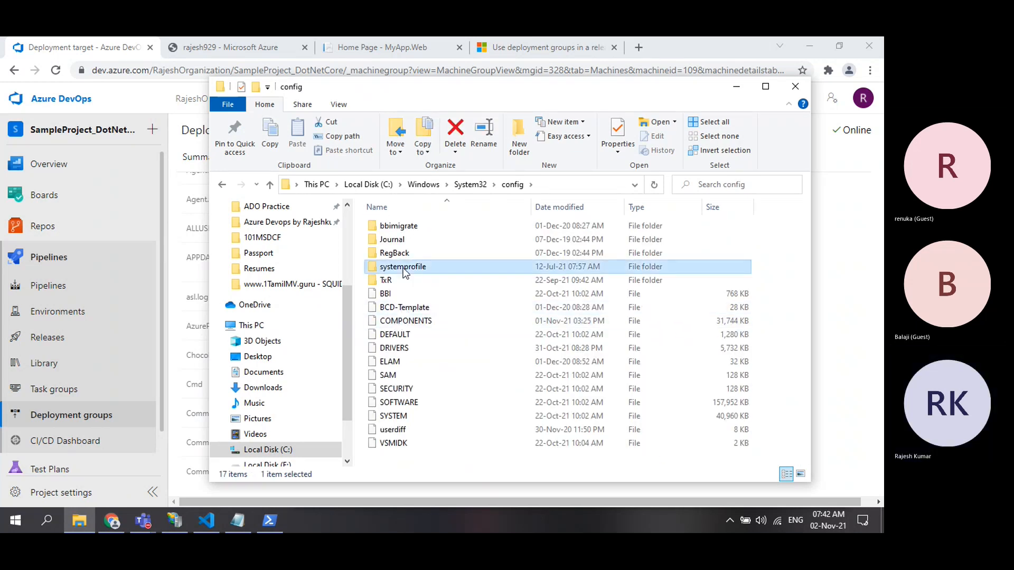
{"action": "double_click", "coordinate": [403, 267]}
{"action": "double_click", "coordinate": [398, 280]}
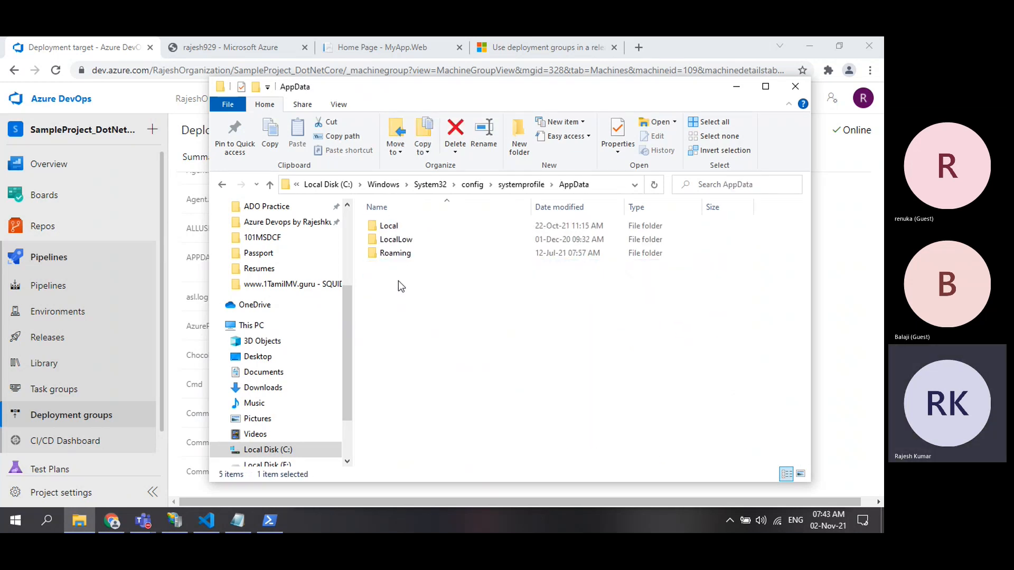
{"action": "left_click", "coordinate": [401, 256]}
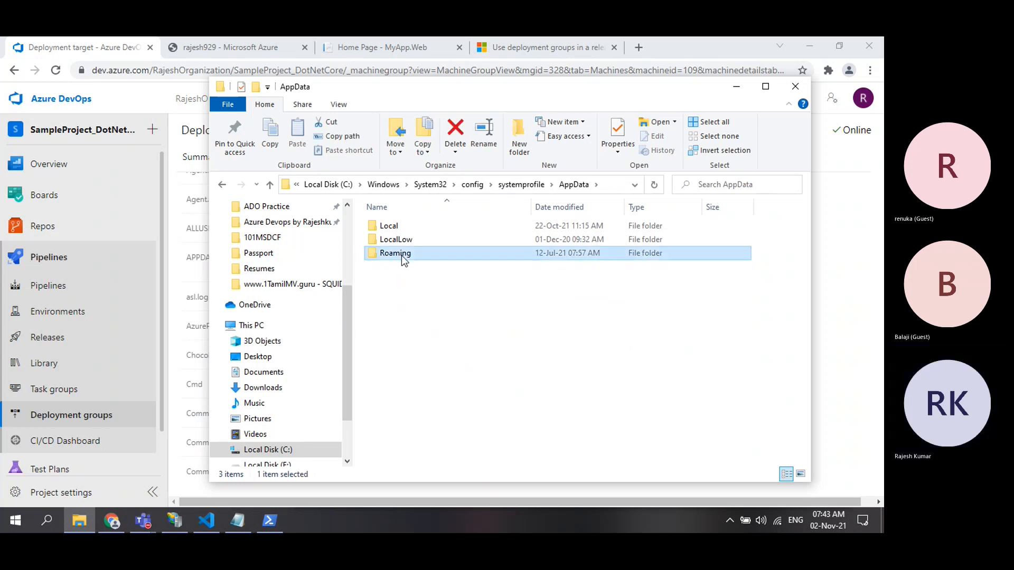
{"action": "double_click", "coordinate": [401, 253]}
{"action": "left_click", "coordinate": [430, 253]}
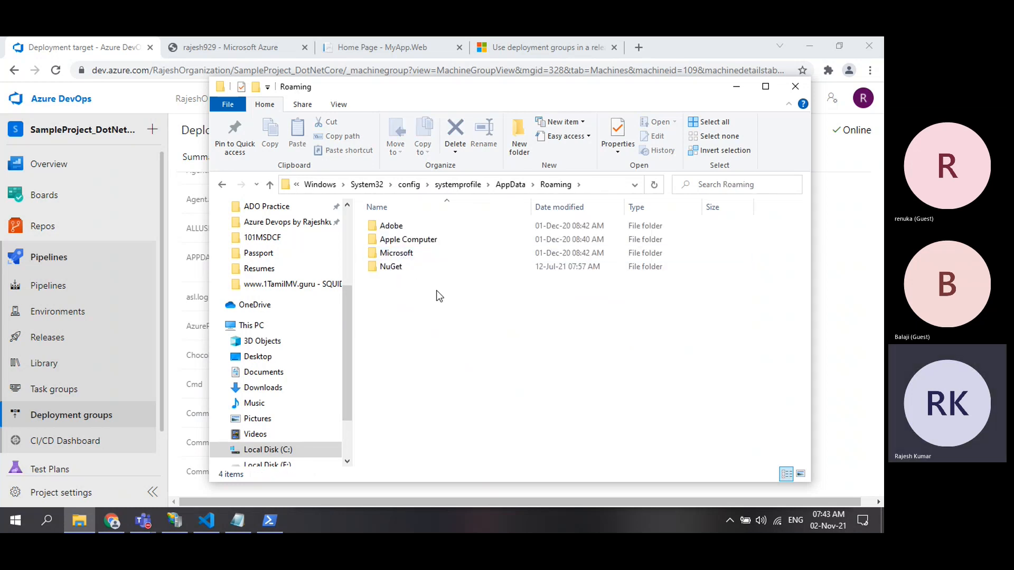
{"action": "left_click", "coordinate": [738, 88]}
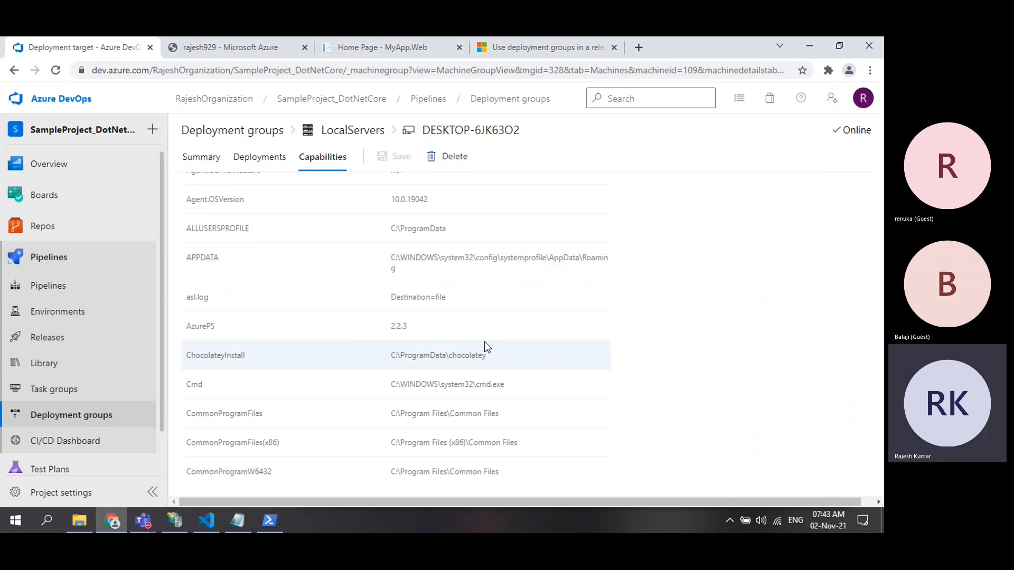
Review the rest of the target's capabilities, including the Java, MSBuild, Path and VSTest entries, and return to its summary
{"action": "scroll", "coordinate": [484, 344], "scroll_direction": "down", "scroll_amount": 1}
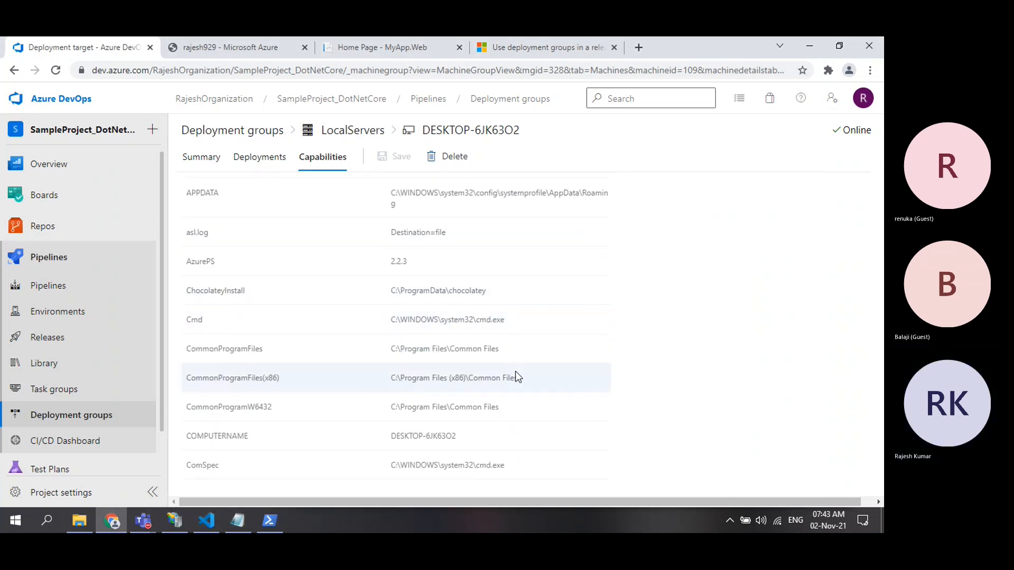
{"action": "scroll", "coordinate": [515, 372], "scroll_direction": "down", "scroll_amount": 5}
{"action": "scroll", "coordinate": [515, 372], "scroll_direction": "down", "scroll_amount": 3}
{"action": "scroll", "coordinate": [516, 372], "scroll_direction": "down", "scroll_amount": 8}
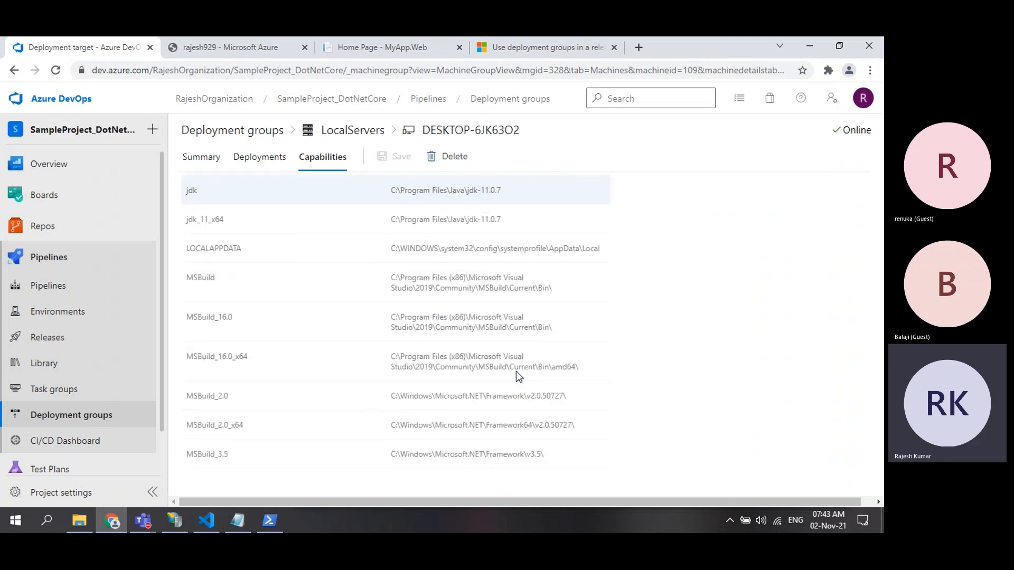
{"action": "scroll", "coordinate": [516, 371], "scroll_direction": "down", "scroll_amount": 3}
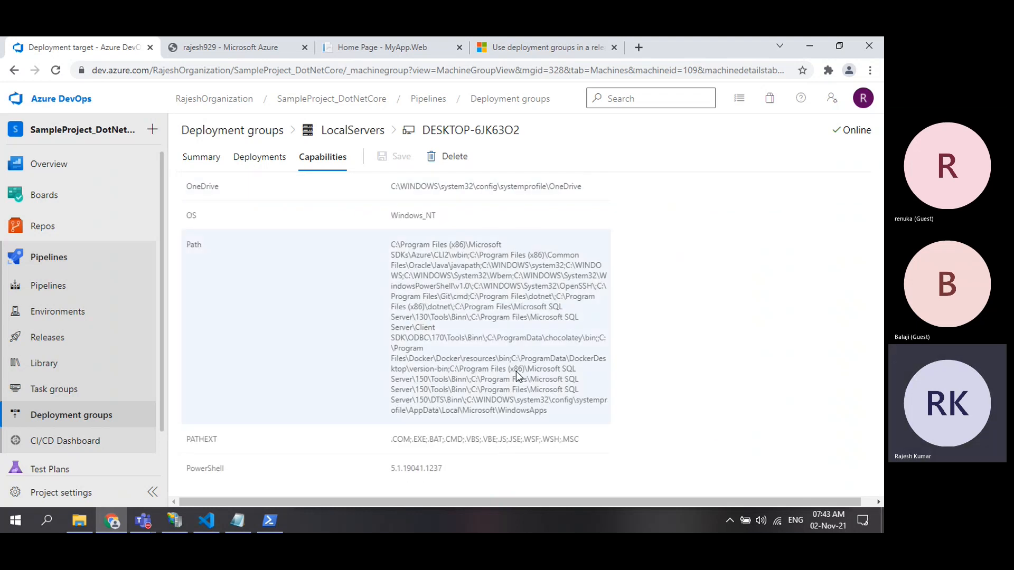
{"action": "scroll", "coordinate": [516, 372], "scroll_direction": "down", "scroll_amount": 3}
{"action": "scroll", "coordinate": [516, 372], "scroll_direction": "down", "scroll_amount": 10}
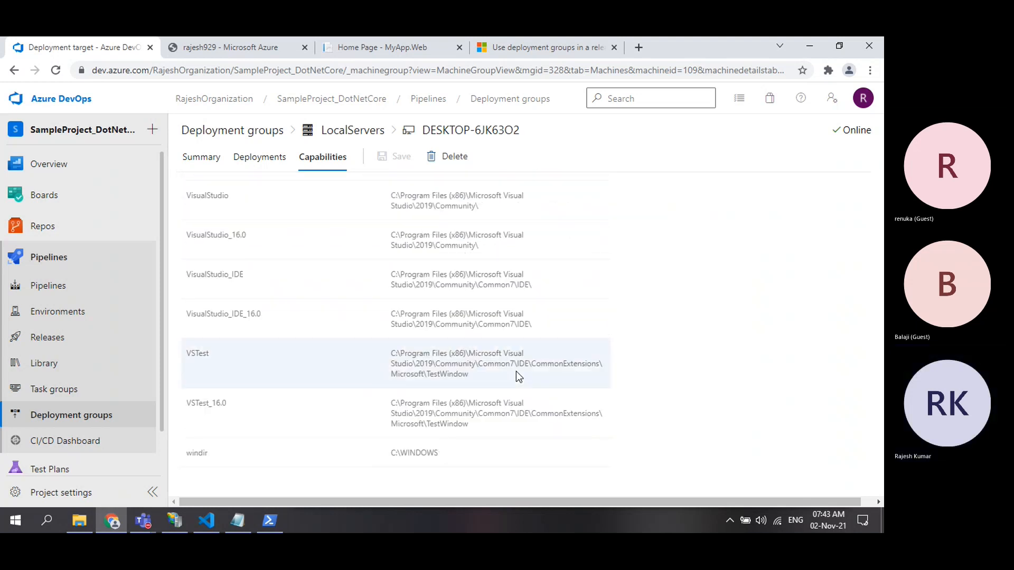
{"action": "scroll", "coordinate": [515, 372], "scroll_direction": "up", "scroll_amount": 15}
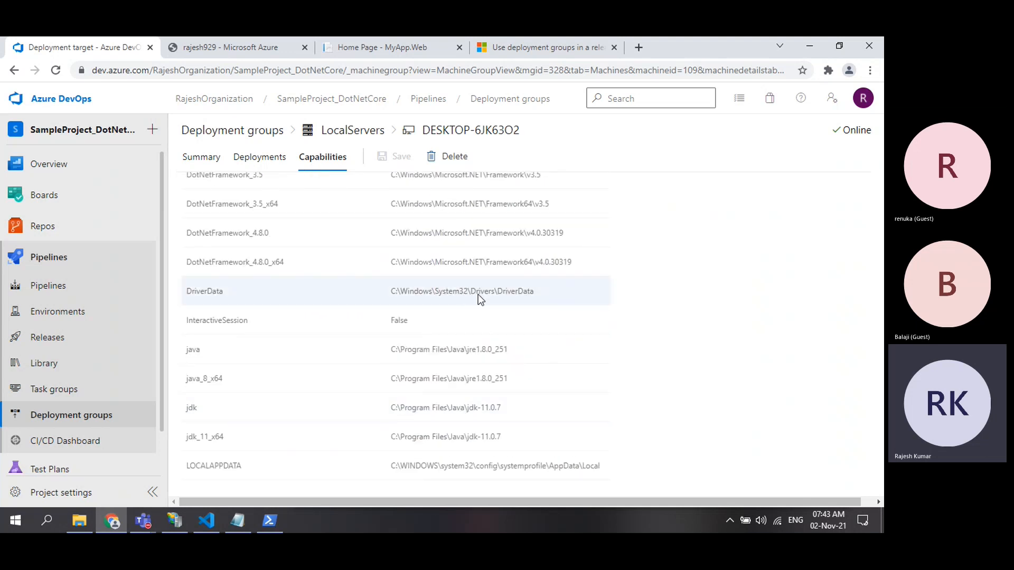
{"action": "left_click", "coordinate": [209, 158]}
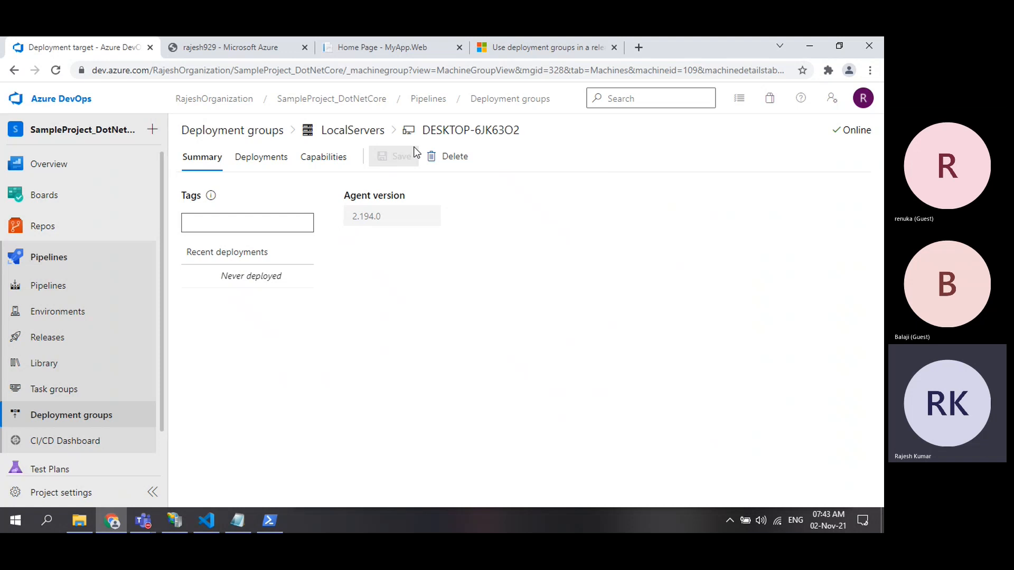
View the deployed MyApp.Web home page and check its azurewebsites.net address
{"action": "left_click", "coordinate": [390, 47]}
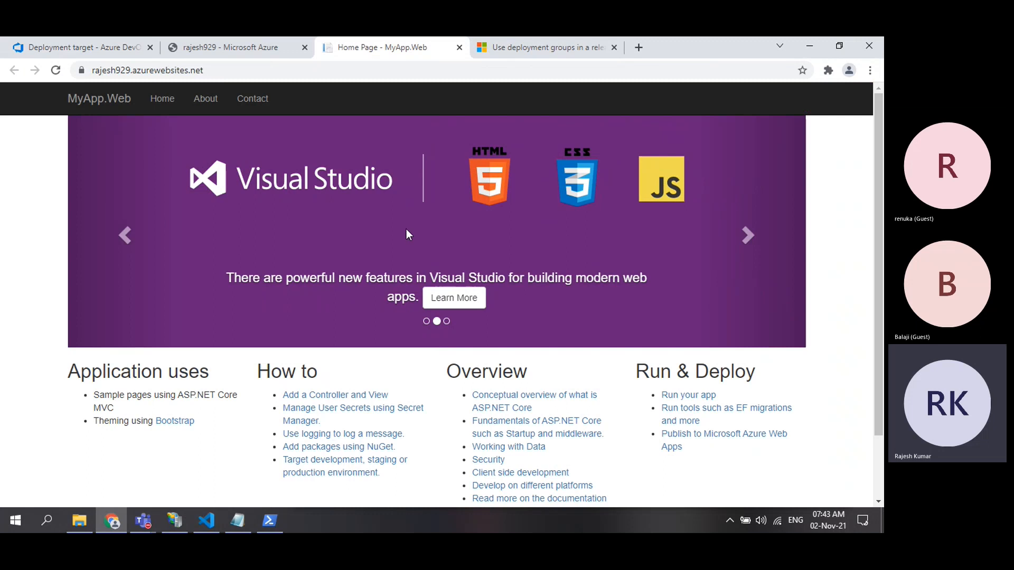
{"action": "left_click", "coordinate": [94, 72]}
{"action": "left_click_drag", "start_coordinate": [94, 71], "coordinate": [180, 74]}
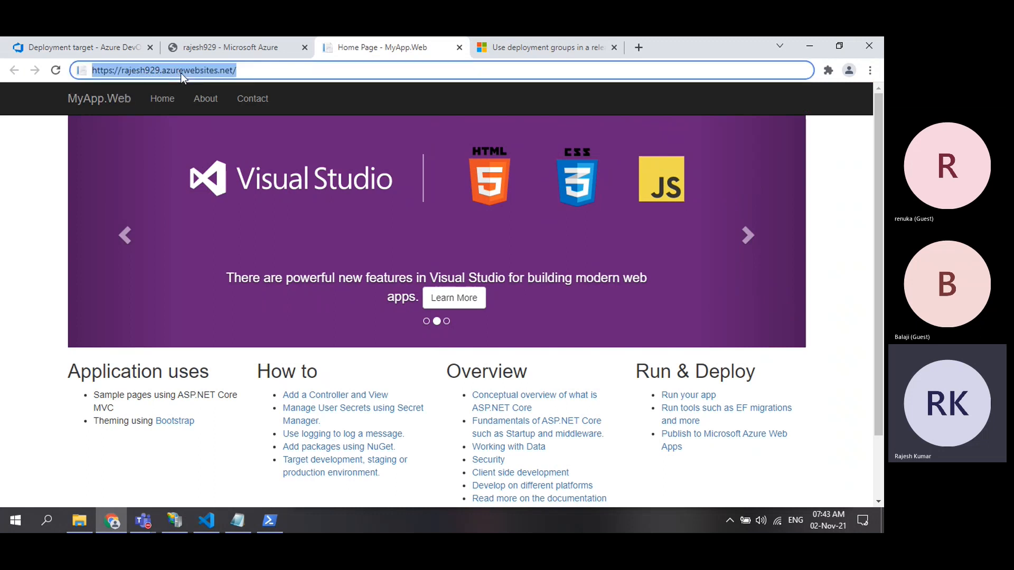
{"action": "left_click", "coordinate": [21, 192]}
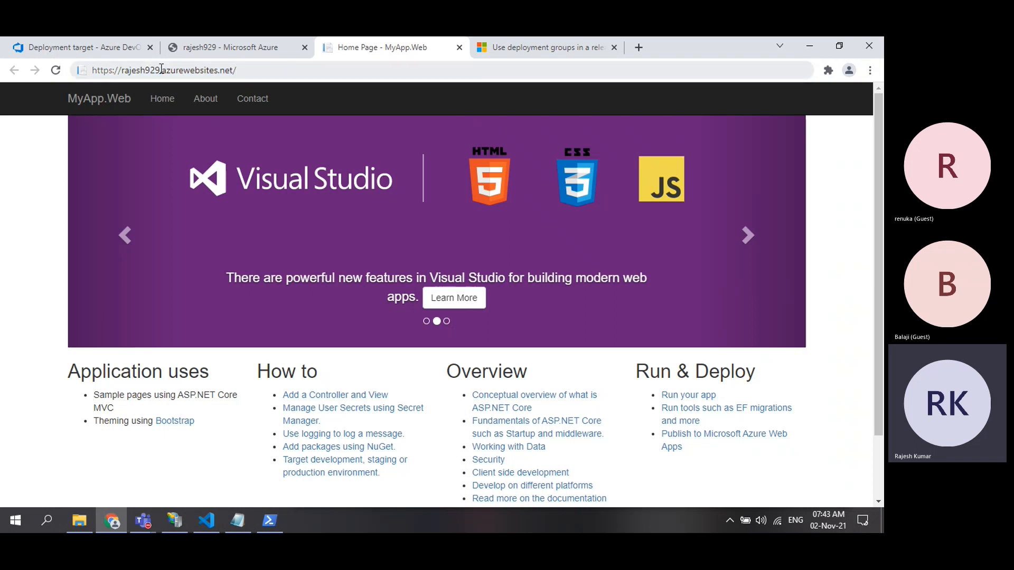
Read through the Provision deployment groups article to its related articles and look over the documentation's table of contents
{"action": "left_click", "coordinate": [547, 48]}
{"action": "scroll", "coordinate": [460, 357], "scroll_direction": "down", "scroll_amount": 8}
{"action": "scroll", "coordinate": [463, 360], "scroll_direction": "down", "scroll_amount": 20}
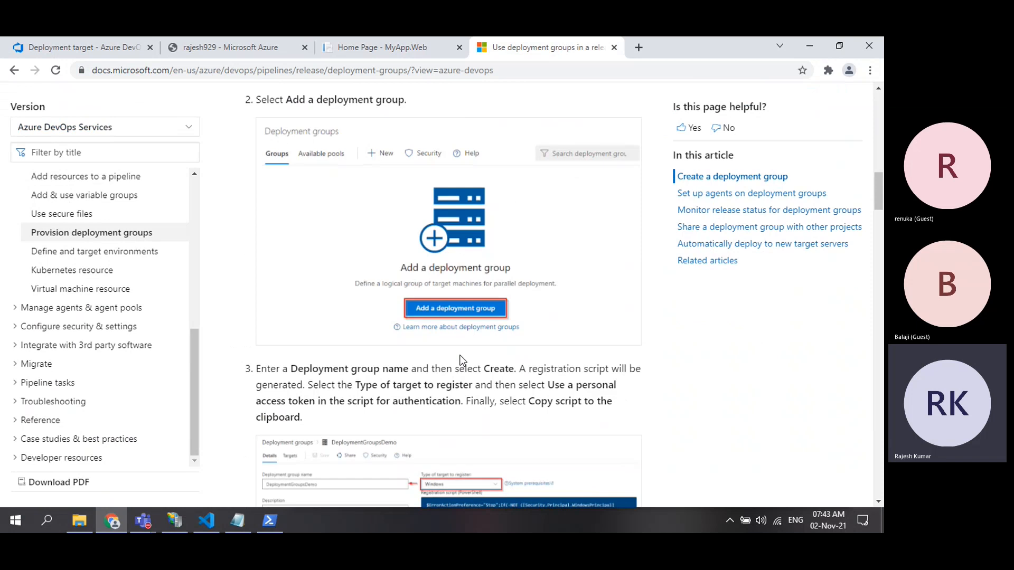
{"action": "scroll", "coordinate": [462, 361], "scroll_direction": "down", "scroll_amount": 20}
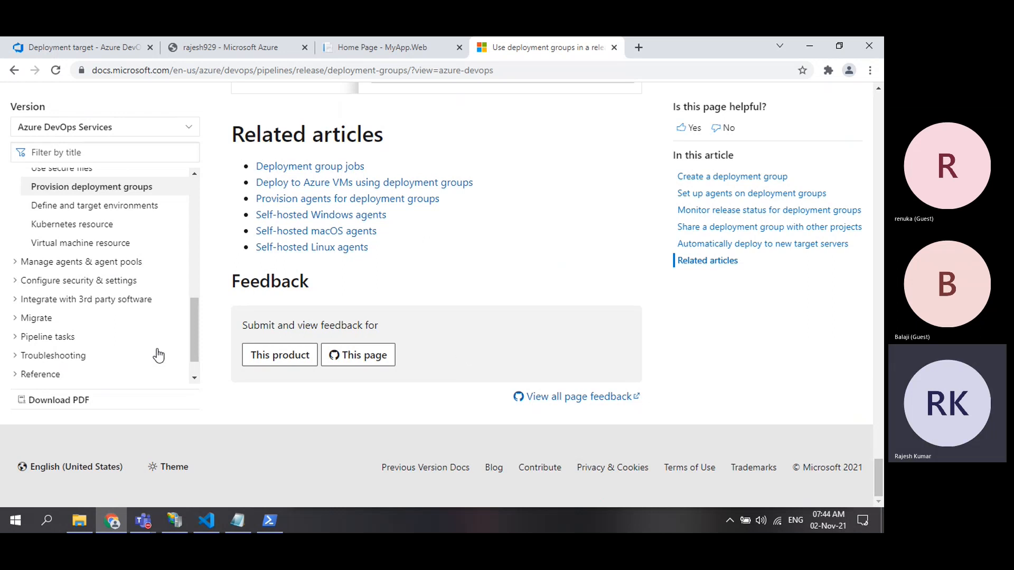
{"action": "scroll", "coordinate": [157, 353], "scroll_direction": "up", "scroll_amount": 1}
{"action": "scroll", "coordinate": [157, 353], "scroll_direction": "up", "scroll_amount": 3}
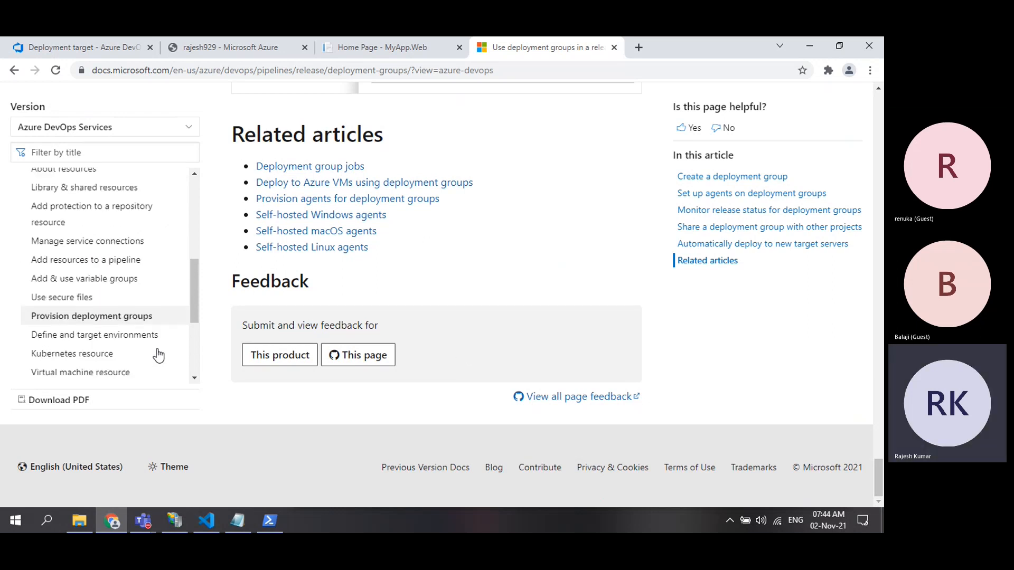
{"action": "scroll", "coordinate": [157, 355], "scroll_direction": "up", "scroll_amount": 3}
{"action": "scroll", "coordinate": [407, 402], "scroll_direction": "up", "scroll_amount": 15}
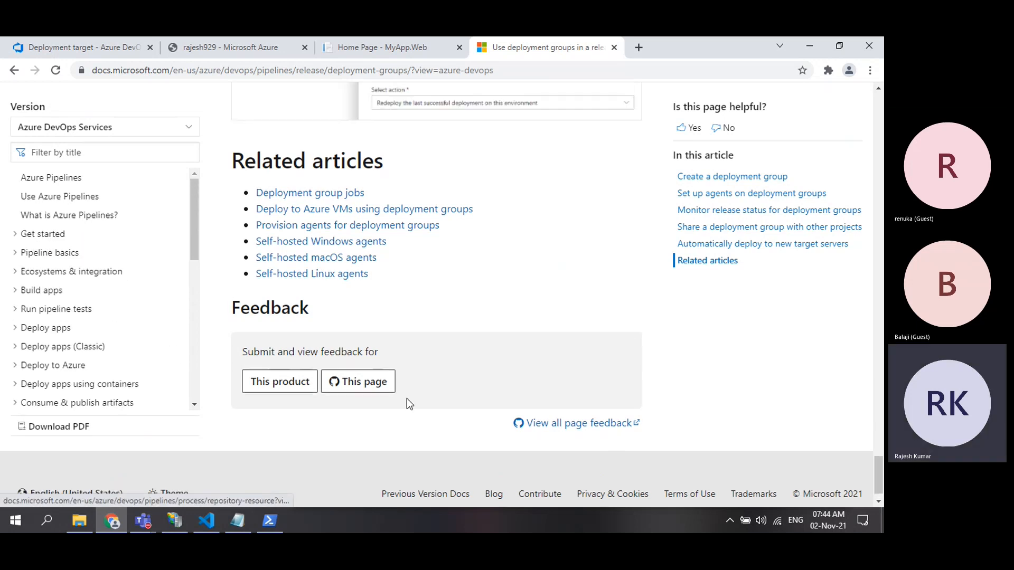
Reread the article's section on creating a deployment group and close the documentation page
{"action": "scroll", "coordinate": [407, 401], "scroll_direction": "up", "scroll_amount": 15}
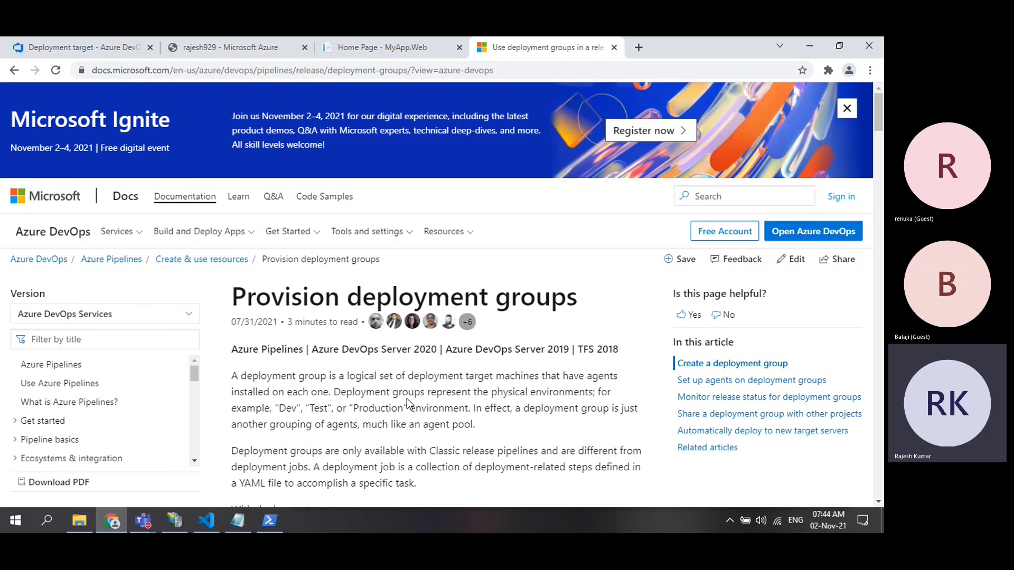
{"action": "scroll", "coordinate": [407, 402], "scroll_direction": "down", "scroll_amount": 6}
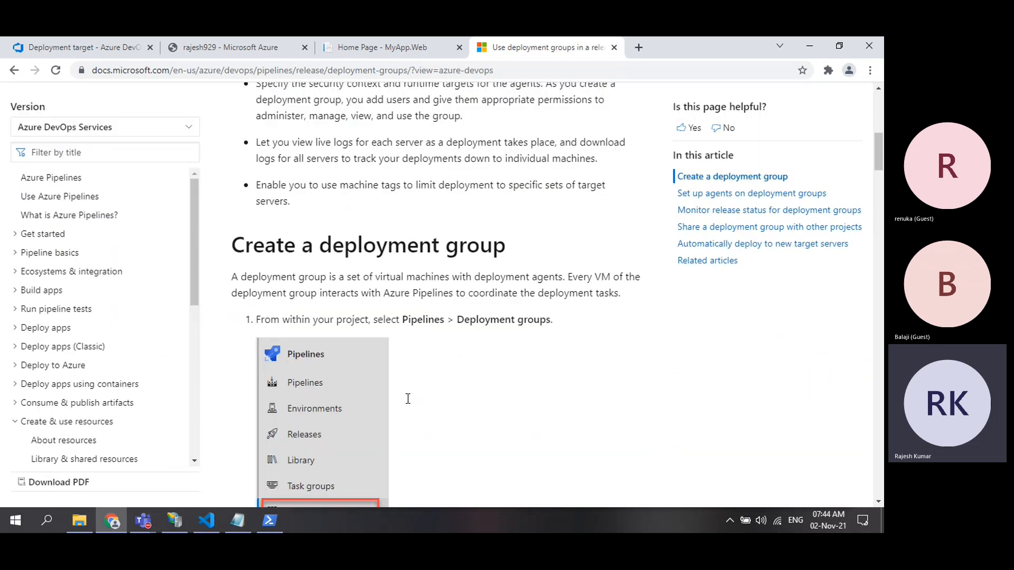
{"action": "scroll", "coordinate": [406, 399], "scroll_direction": "down", "scroll_amount": 8}
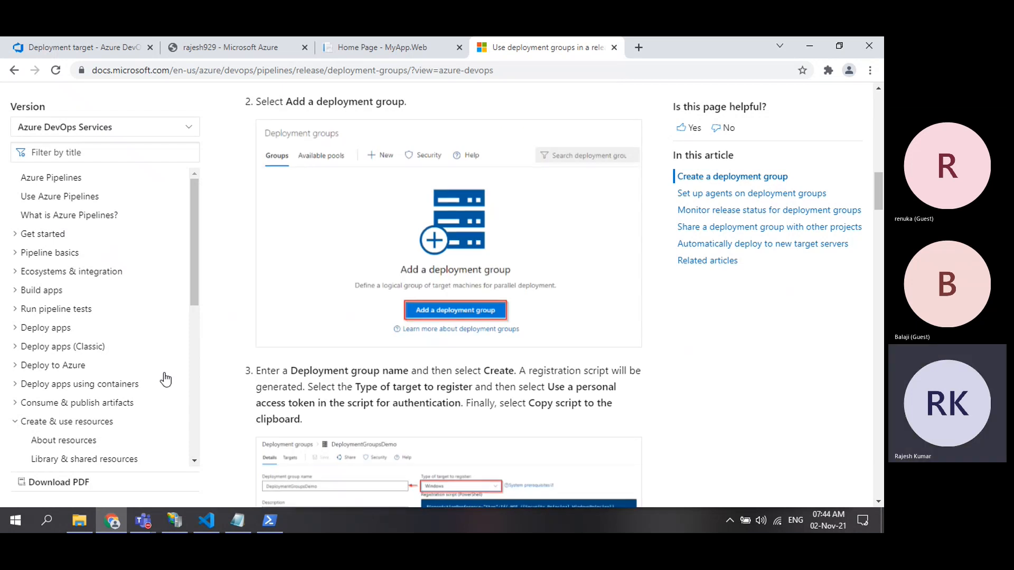
{"action": "scroll", "coordinate": [348, 194], "scroll_direction": "up", "scroll_amount": 14}
{"action": "left_click", "coordinate": [614, 47]}
Return to Azure DevOps and view the runs of the SampleProject_DotNetCore-ASP.NET Core-CI pipeline
{"action": "left_click", "coordinate": [211, 47]}
{"action": "left_click", "coordinate": [76, 50]}
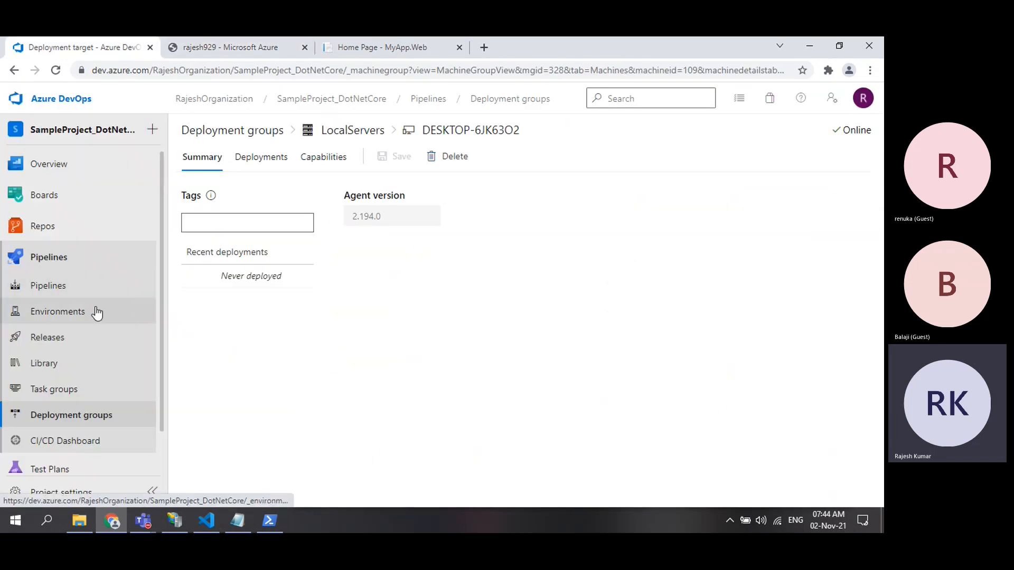
{"action": "left_click", "coordinate": [52, 285]}
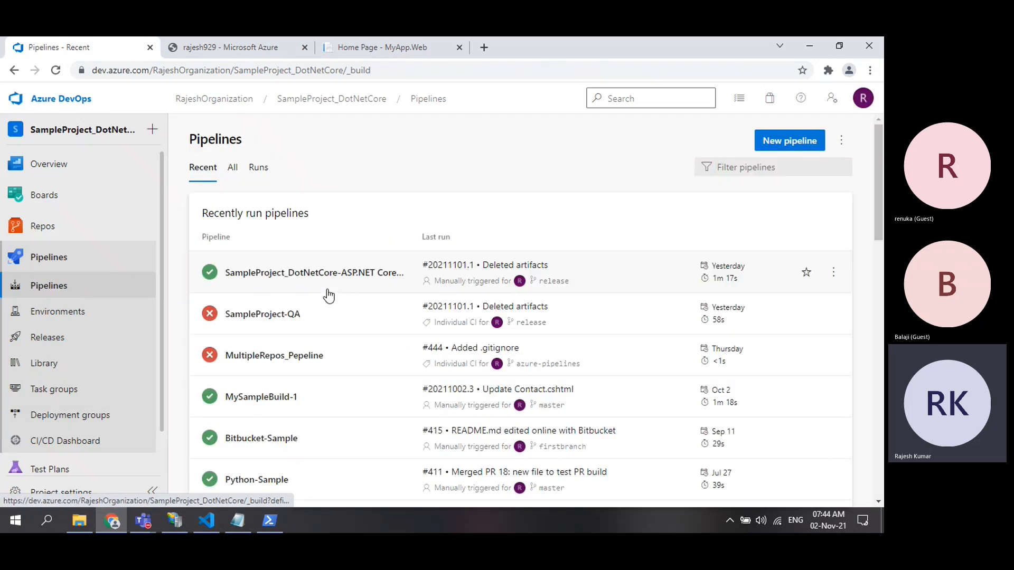
{"action": "left_click", "coordinate": [327, 279]}
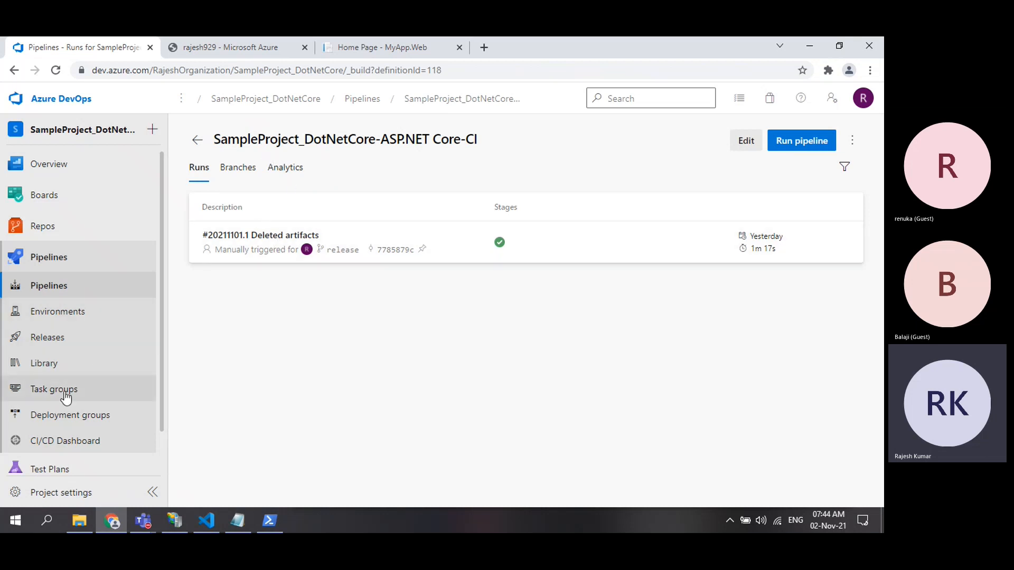
Start a new release pipeline and find the IIS website and SQL database deployment template for its first stage
{"action": "left_click", "coordinate": [61, 338]}
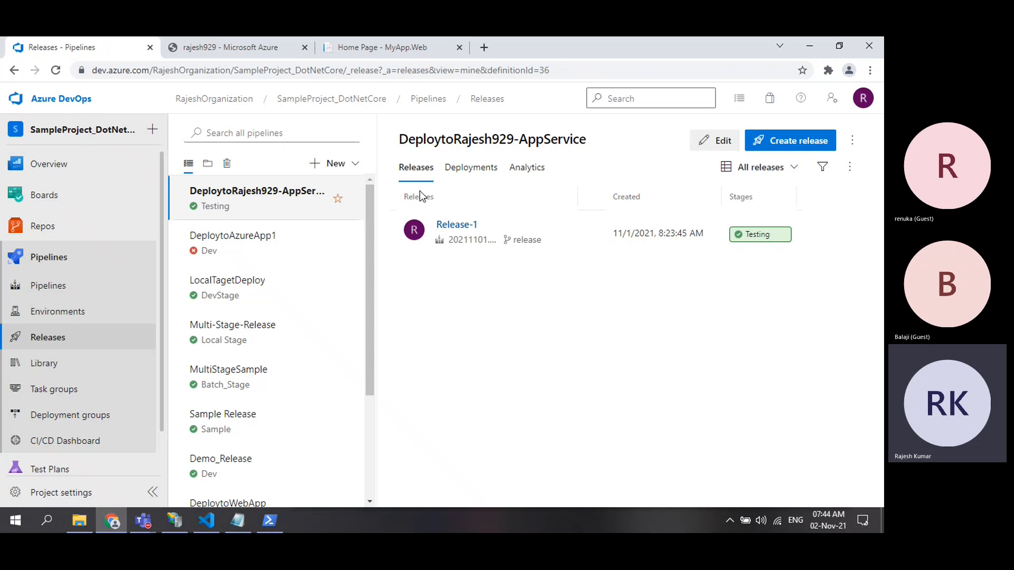
{"action": "left_click", "coordinate": [347, 165]}
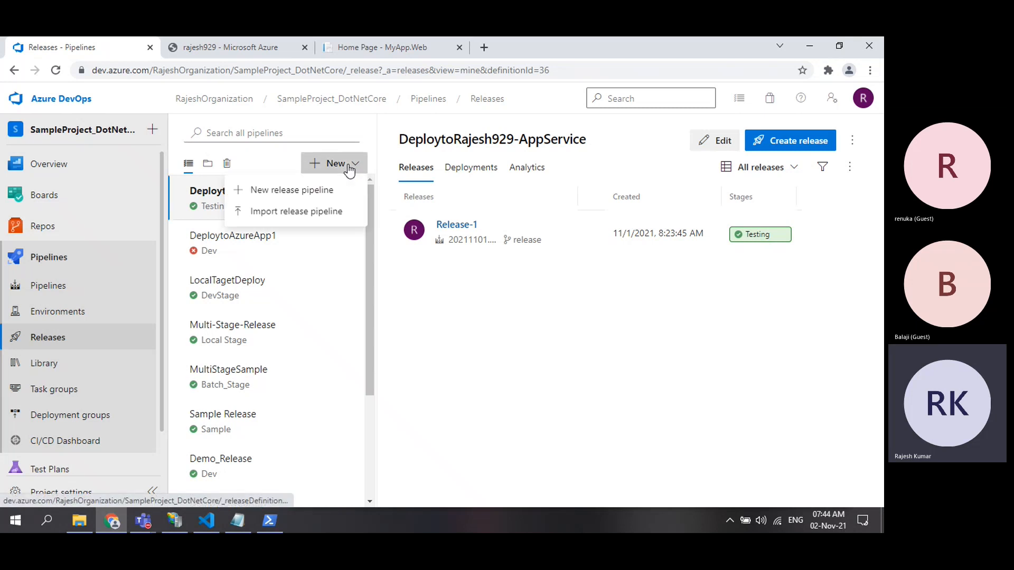
{"action": "left_click", "coordinate": [316, 191]}
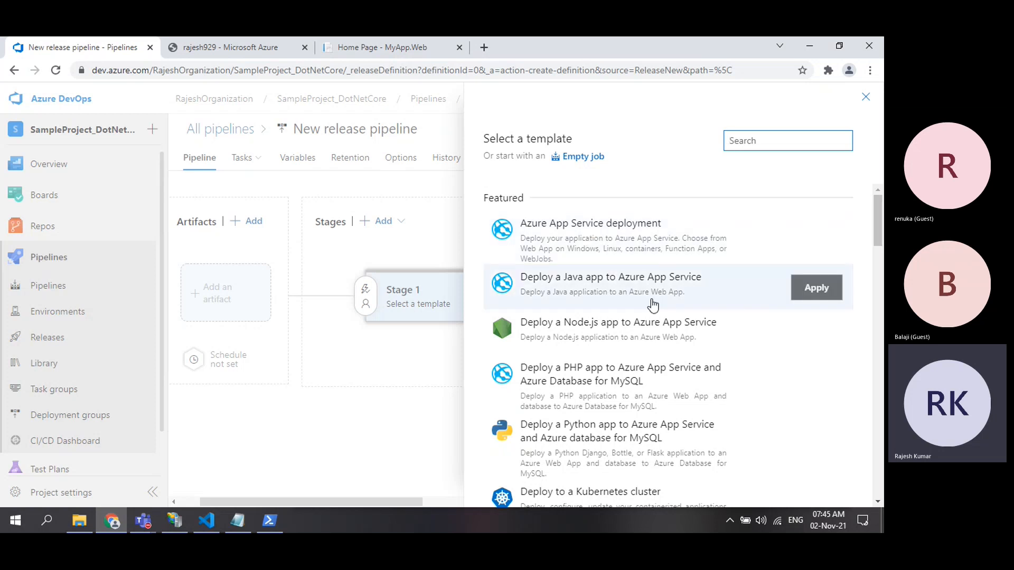
{"action": "scroll", "coordinate": [653, 305], "scroll_direction": "down", "scroll_amount": 3}
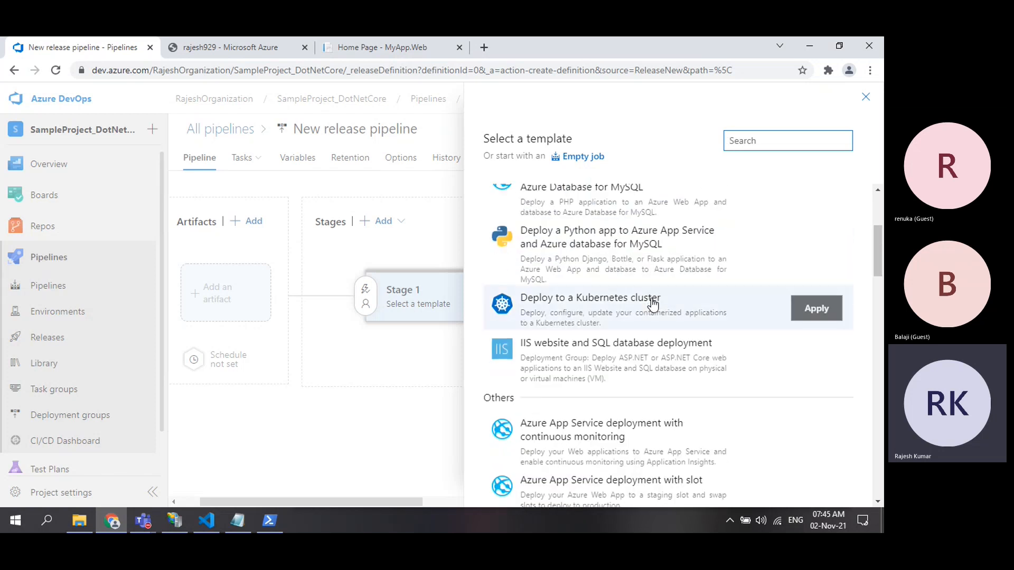
{"action": "mouse_move", "coordinate": [611, 383]}
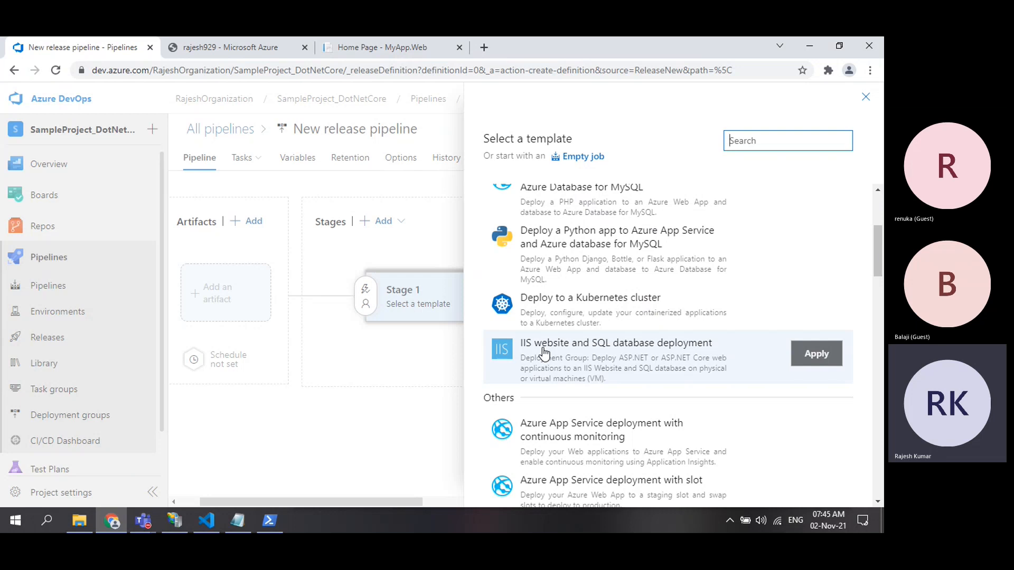
Search Windows for IIS to check for the Internet Information Services Manager, and clear the search
{"action": "key", "text": "super"}
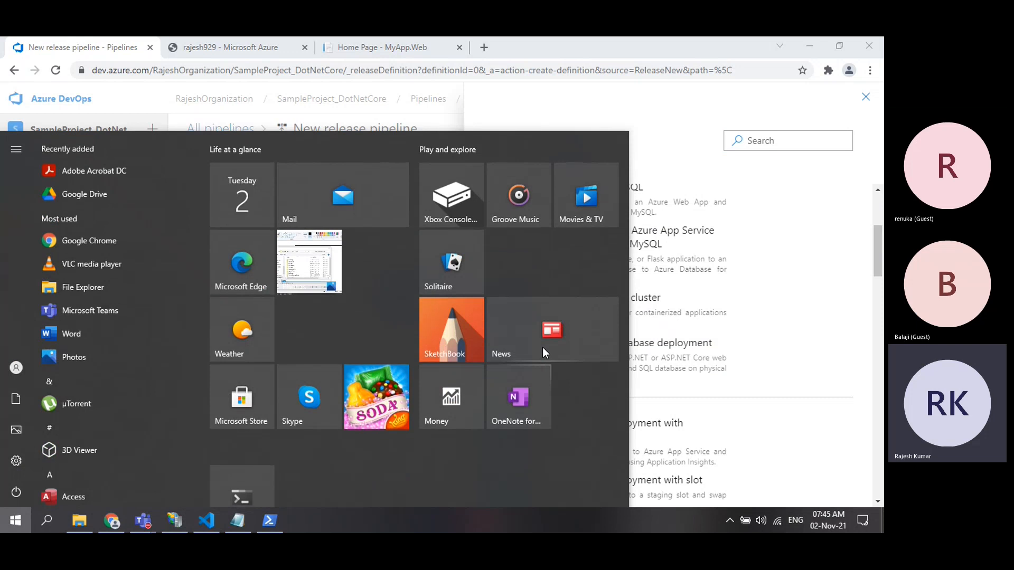
{"action": "type", "text": "IIS"}
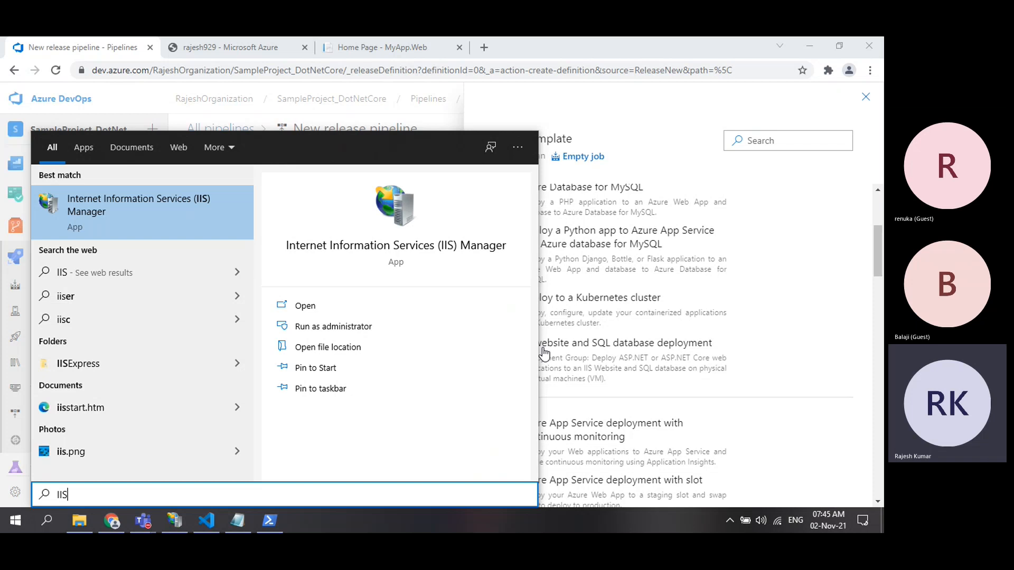
{"action": "key", "text": "BackSpace"}
{"action": "key", "text": "BackSpace"}
{"action": "key", "text": "BackSpace"}
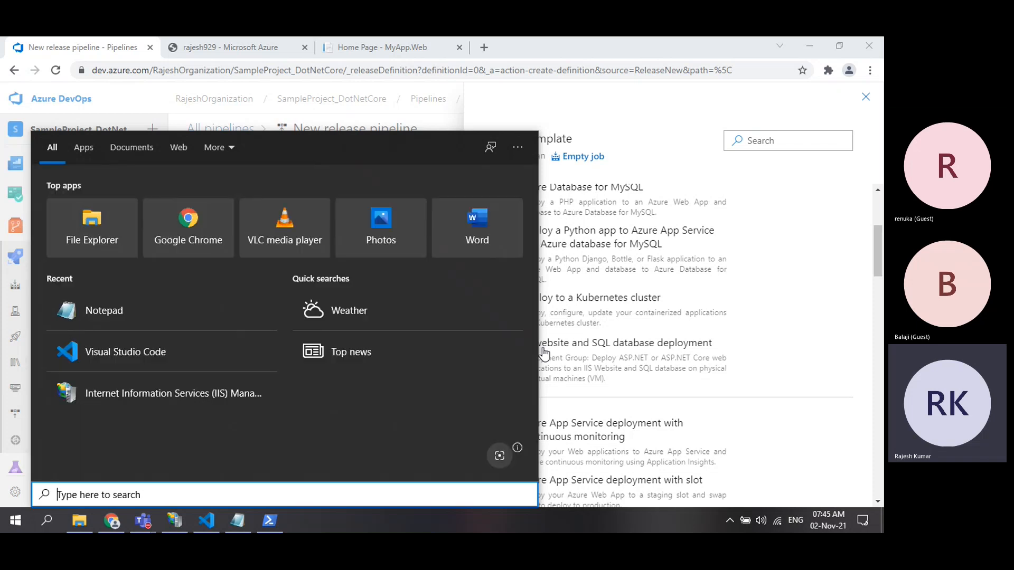
Search Windows for "turn on" and open Turn Windows features on or off
{"action": "type", "text": "tunr on"}
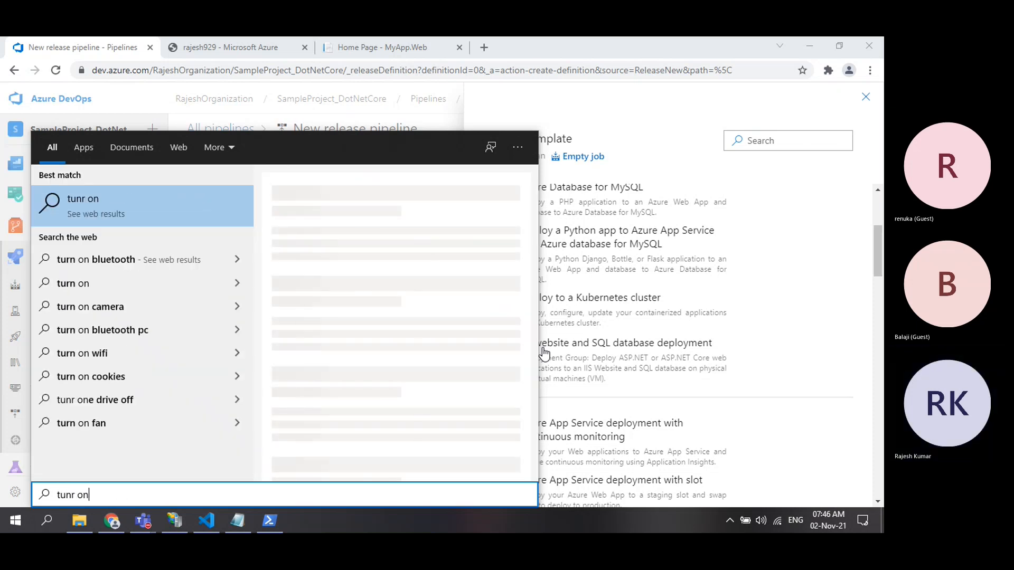
{"action": "key", "text": "BackSpace"}
{"action": "key", "text": "BackSpace"}
{"action": "key", "text": "BackSpace"}
{"action": "key", "text": "BackSpace"}
{"action": "key", "text": "BackSpace"}
{"action": "type", "text": "rn o"}
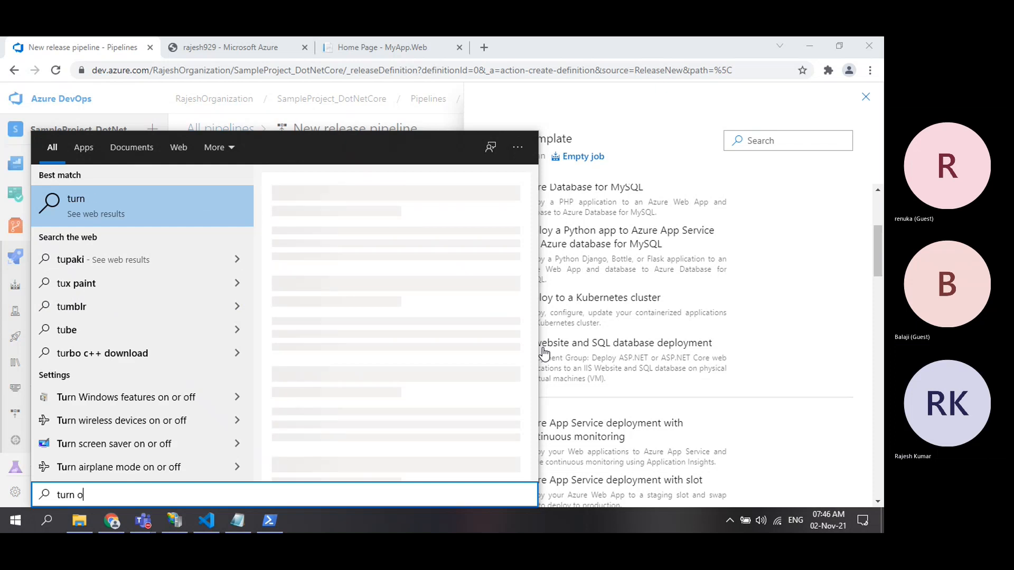
{"action": "type", "text": "n"}
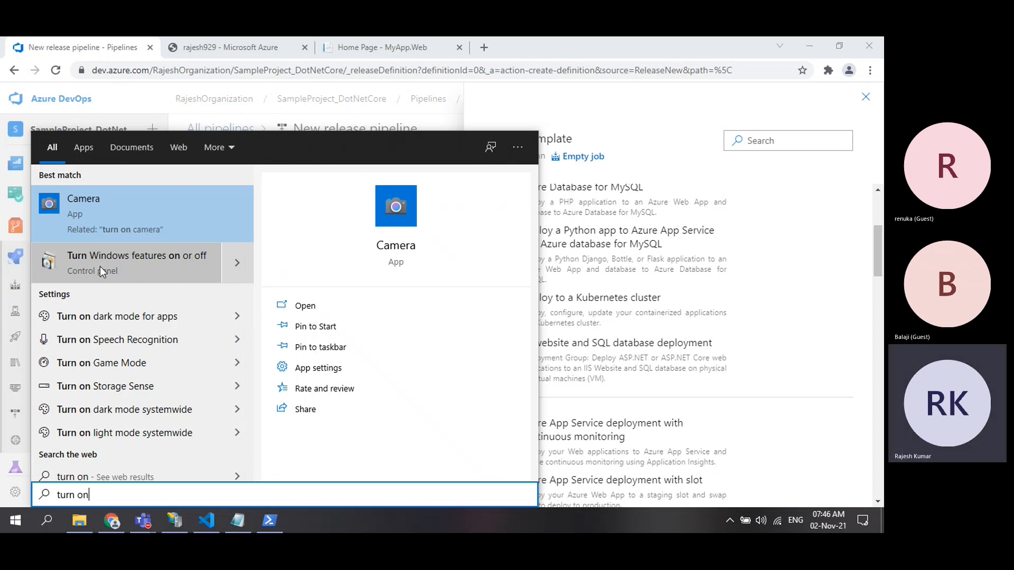
{"action": "left_click", "coordinate": [100, 267]}
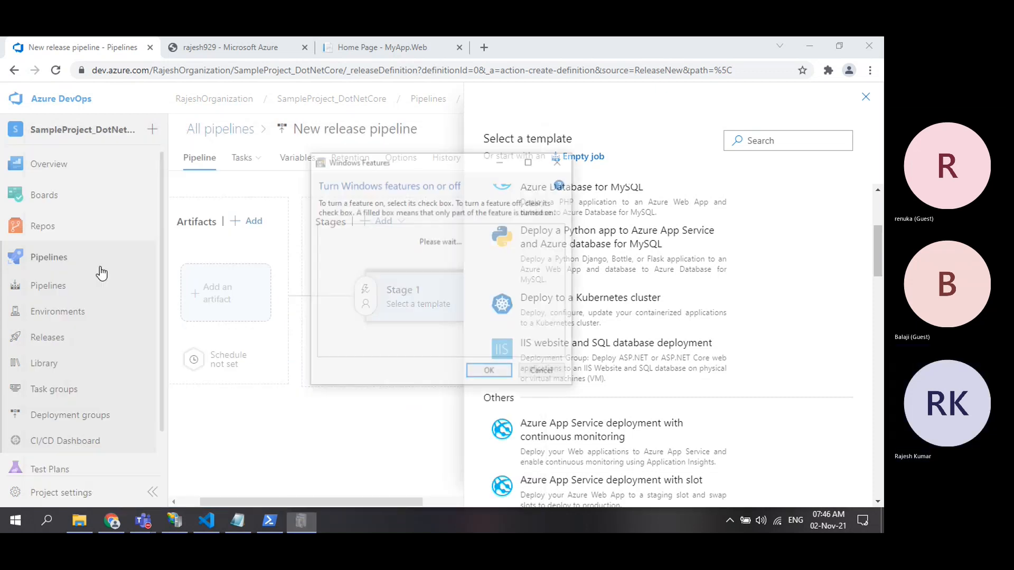
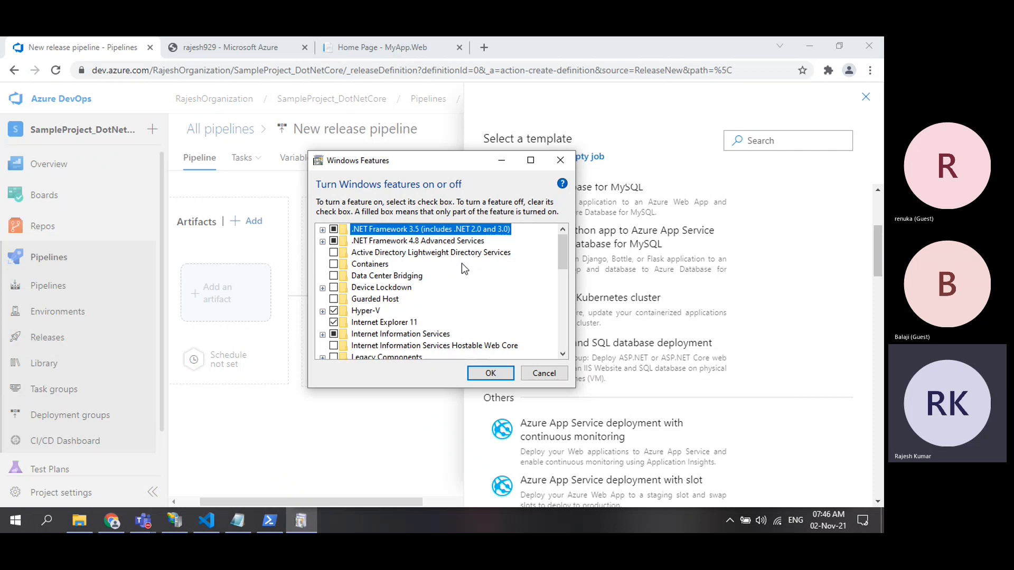
Inspect the components under Internet Information Services in Windows Features, declining to turn the feature off
{"action": "scroll", "coordinate": [440, 275], "scroll_direction": "down", "scroll_amount": 1}
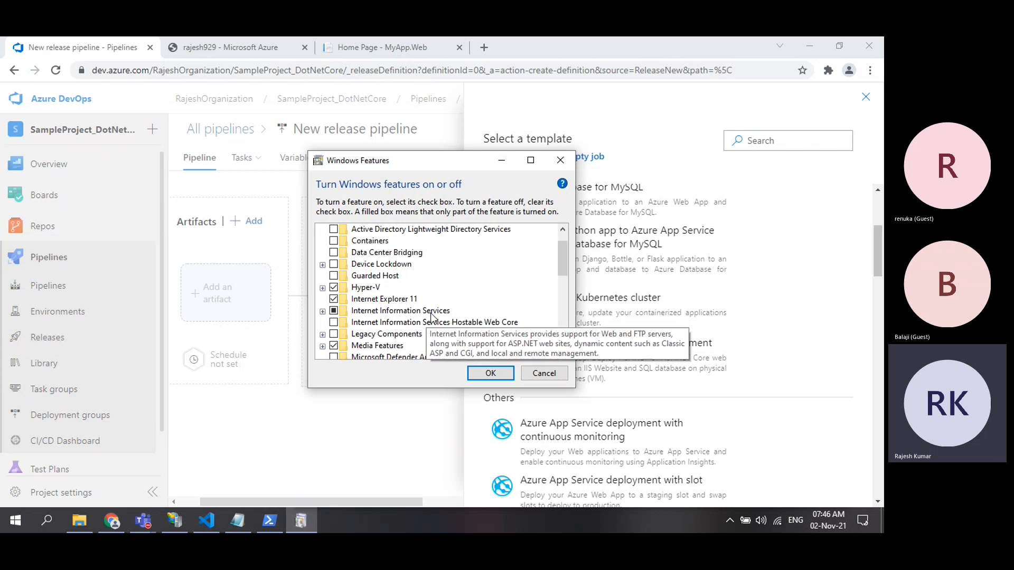
{"action": "left_click", "coordinate": [322, 311]}
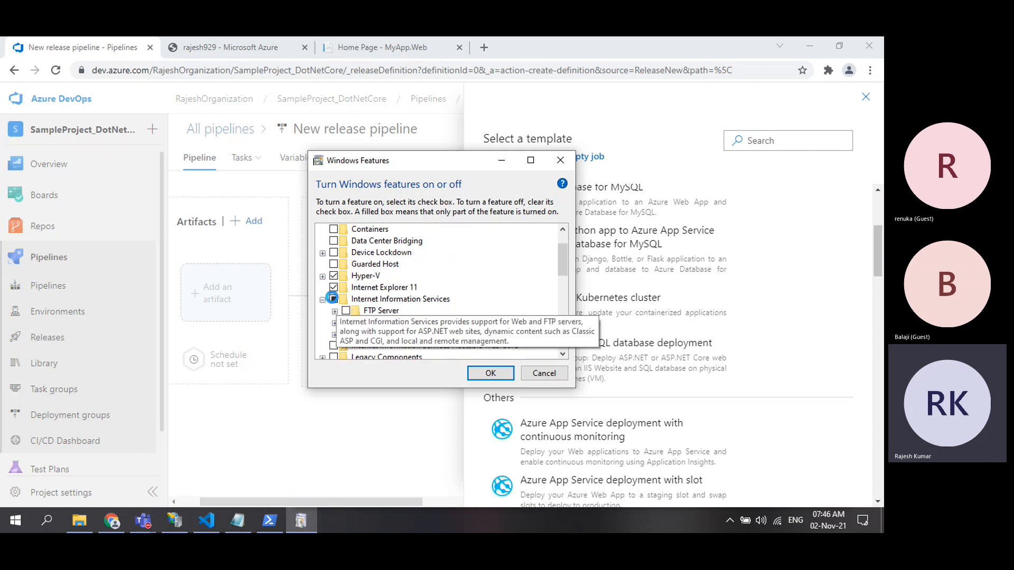
{"action": "left_click", "coordinate": [334, 299]}
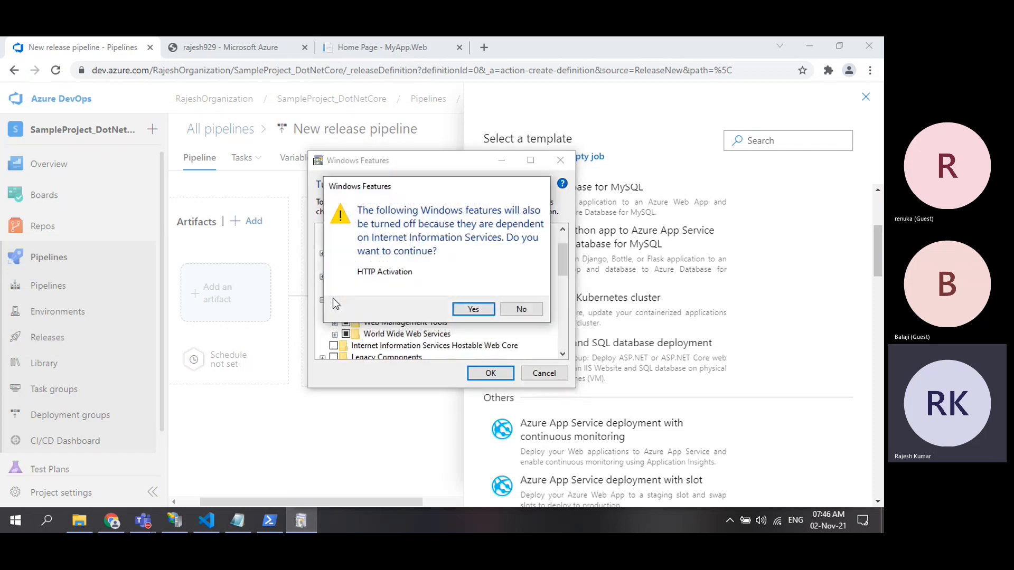
{"action": "left_click", "coordinate": [522, 310]}
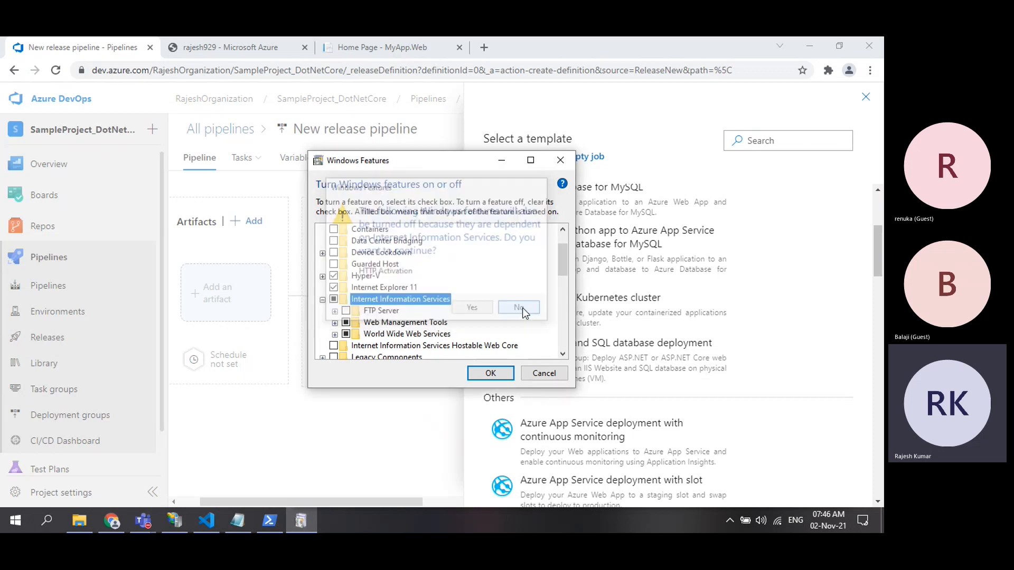
{"action": "left_click", "coordinate": [322, 301]}
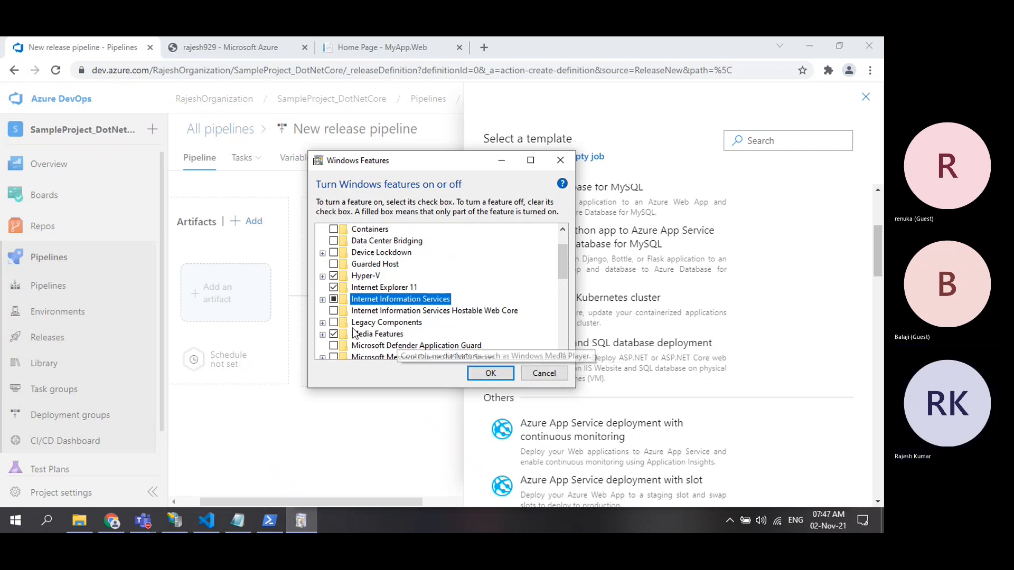
Turn on the Internet Information Services Hostable Web Core feature and apply the change
{"action": "left_click", "coordinate": [334, 312]}
{"action": "left_click", "coordinate": [335, 311]}
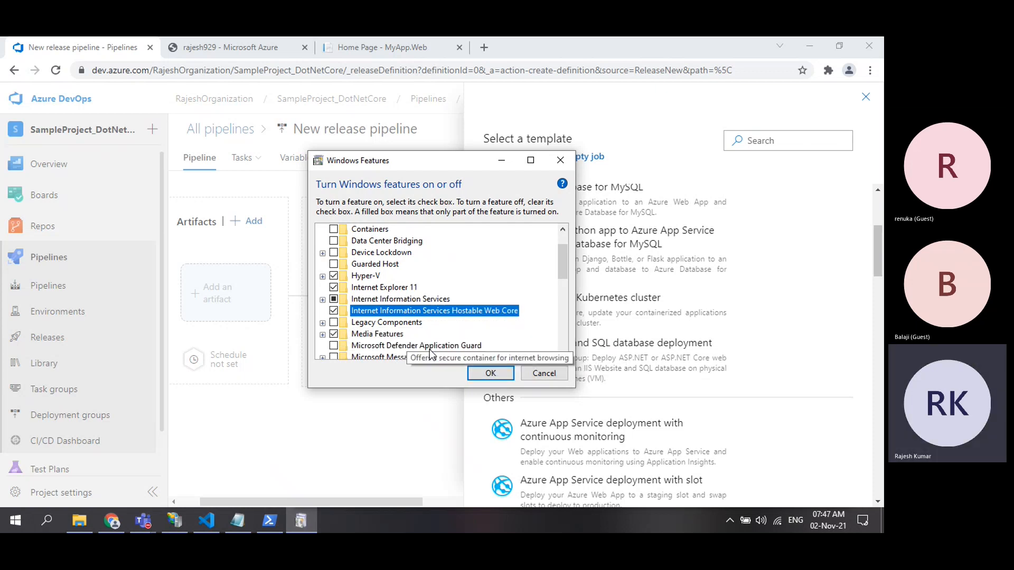
{"action": "left_click", "coordinate": [491, 374]}
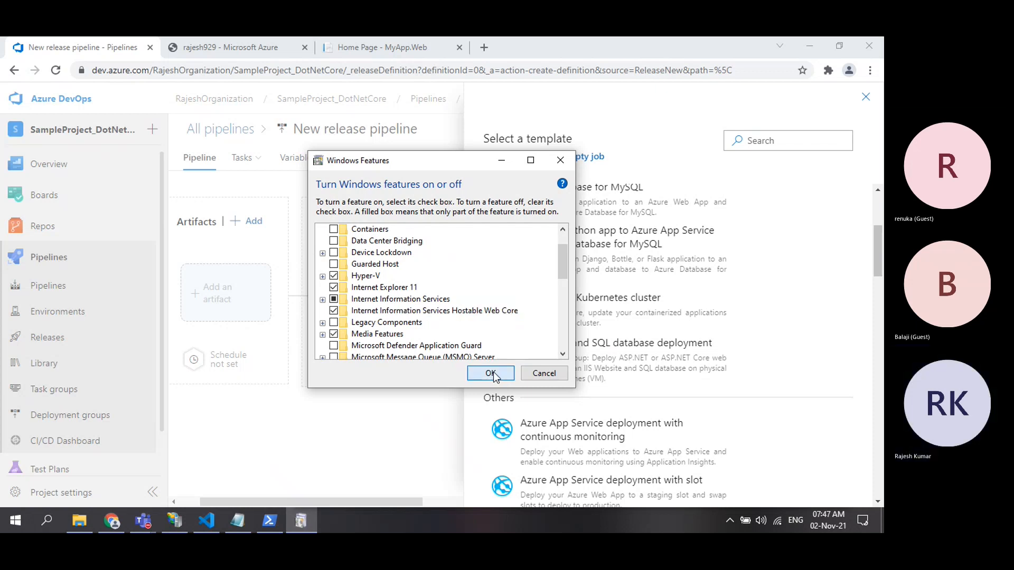
{"action": "left_click", "coordinate": [491, 373]}
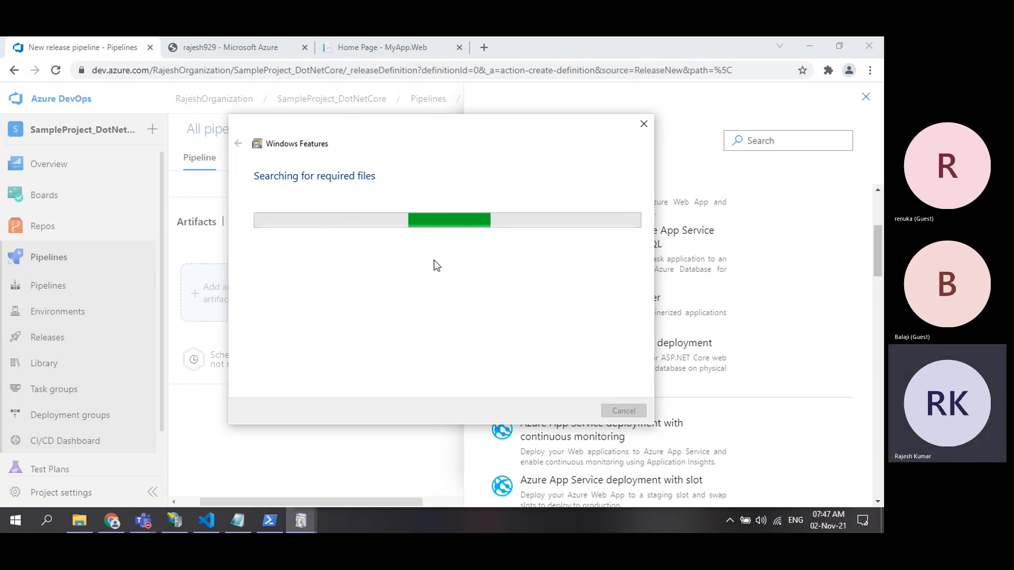
Close the open IIS Manager, reopen it by searching Windows for IIS, and expand the local server's Sites
{"action": "left_click", "coordinate": [176, 523]}
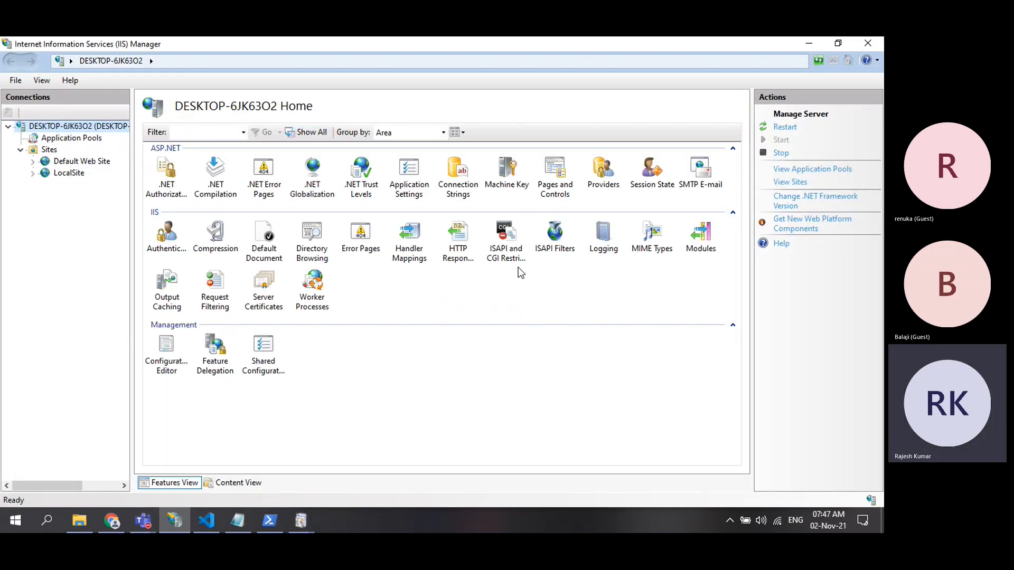
{"action": "left_click", "coordinate": [869, 44]}
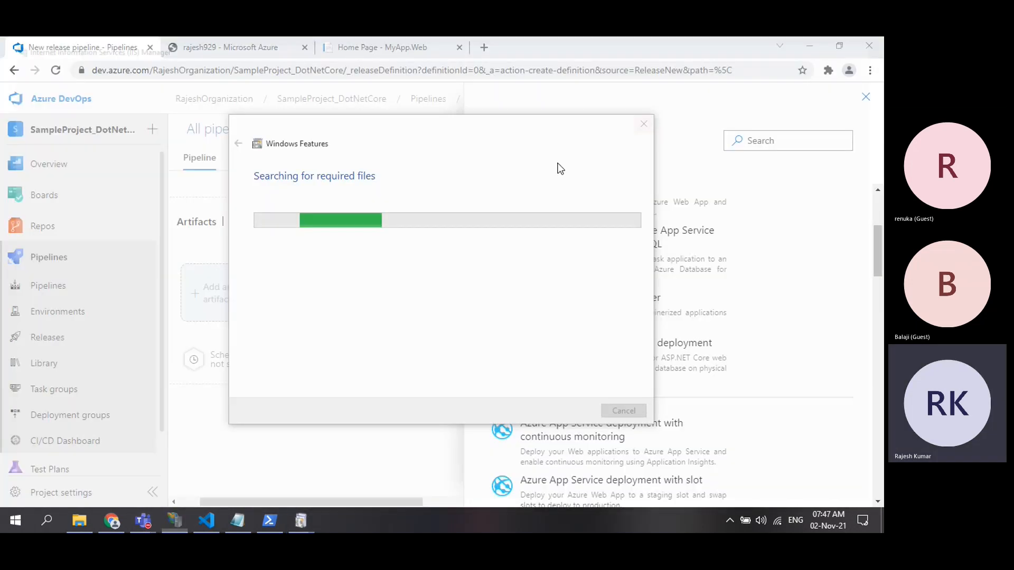
{"action": "key", "text": "super"}
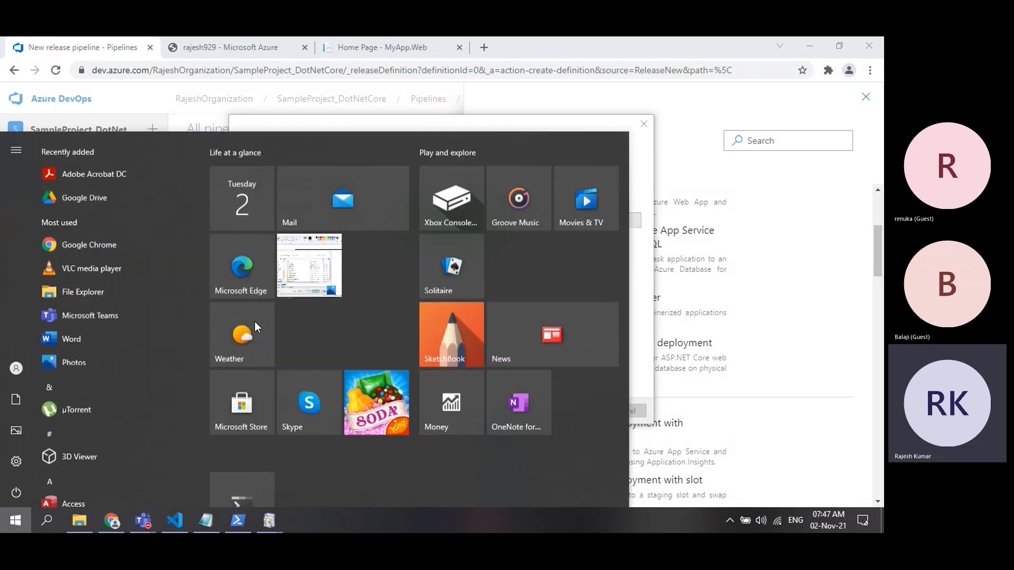
{"action": "type", "text": "IIS"}
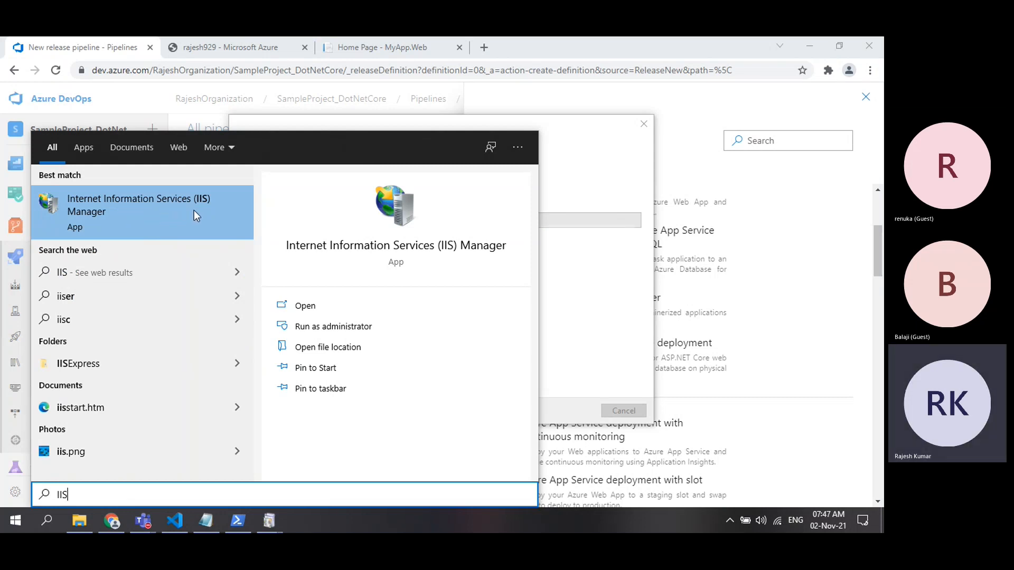
{"action": "left_click", "coordinate": [151, 212]}
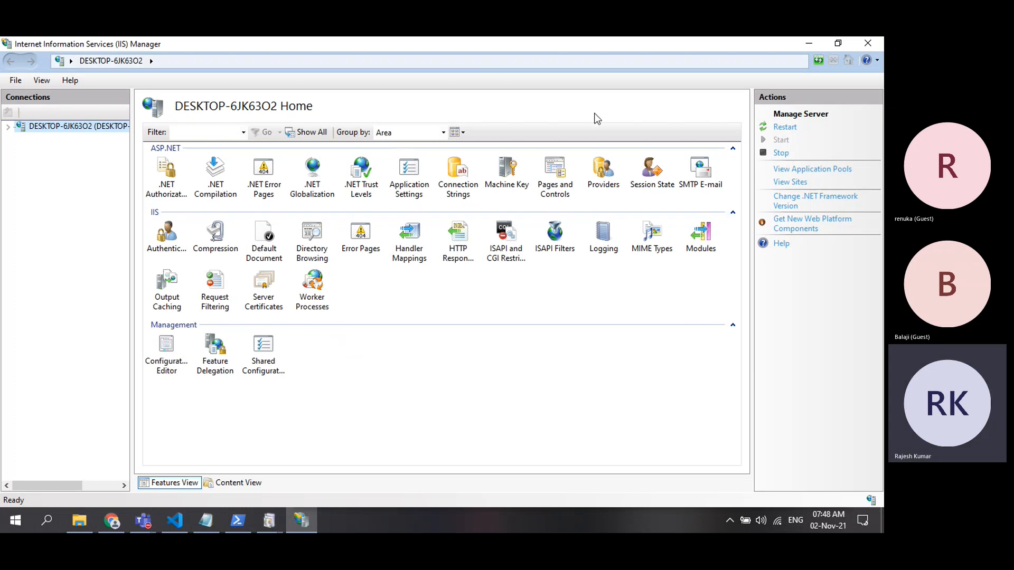
{"action": "left_click", "coordinate": [8, 127]}
{"action": "left_click", "coordinate": [20, 150]}
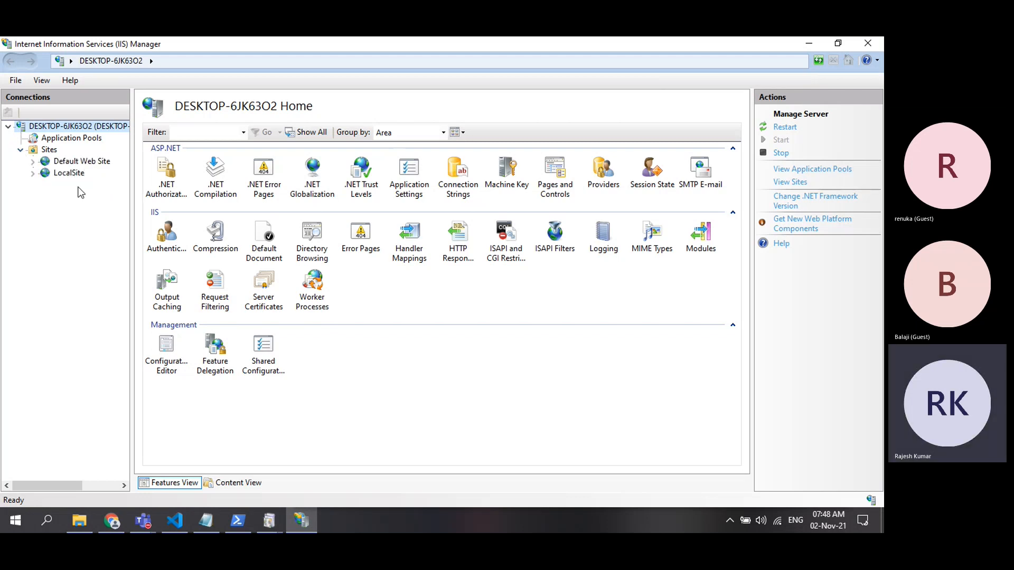
Expand Default Web Site and browse it from IIS Manager
{"action": "double_click", "coordinate": [59, 162]}
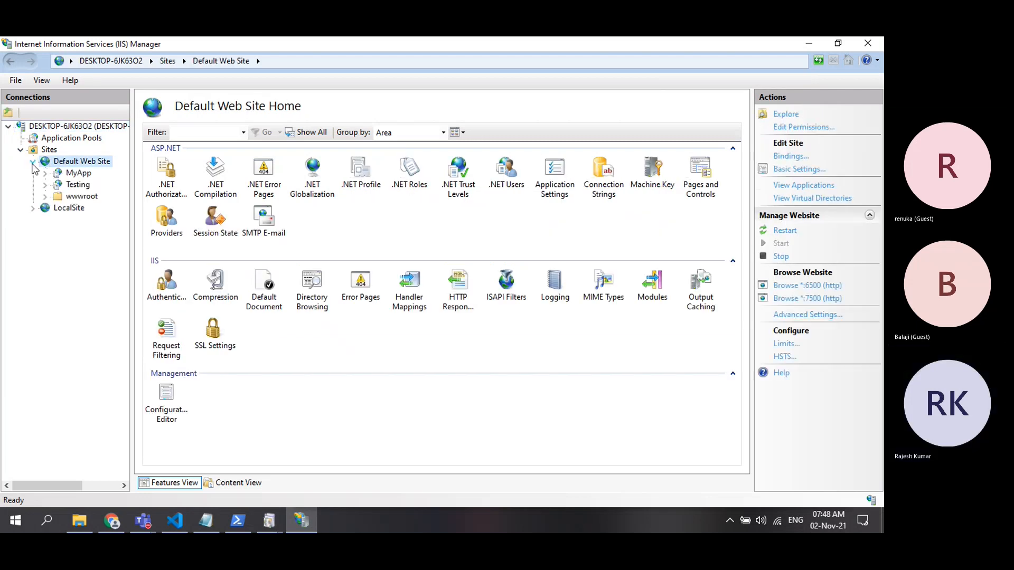
{"action": "right_click", "coordinate": [78, 161]}
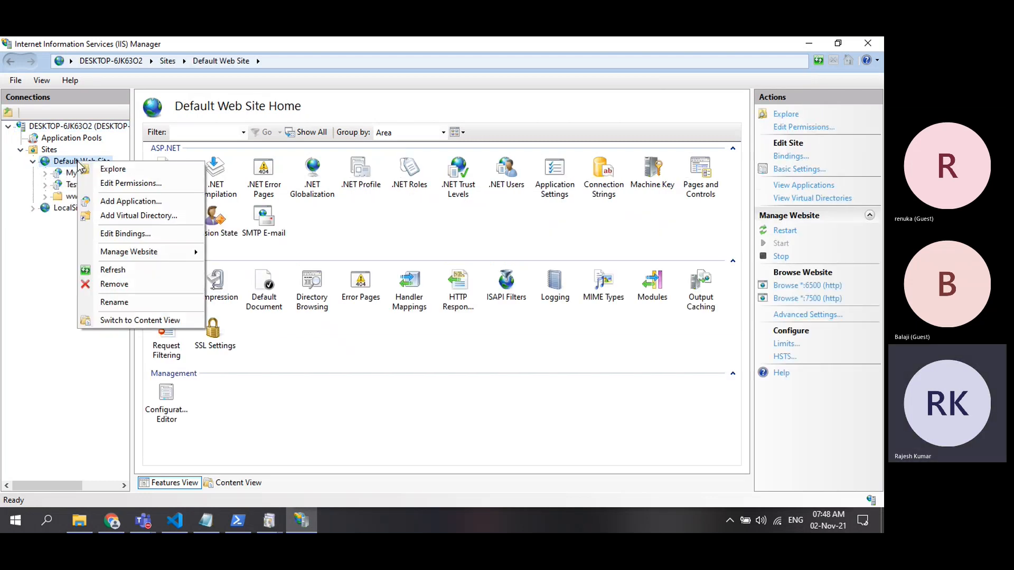
{"action": "mouse_move", "coordinate": [142, 252]}
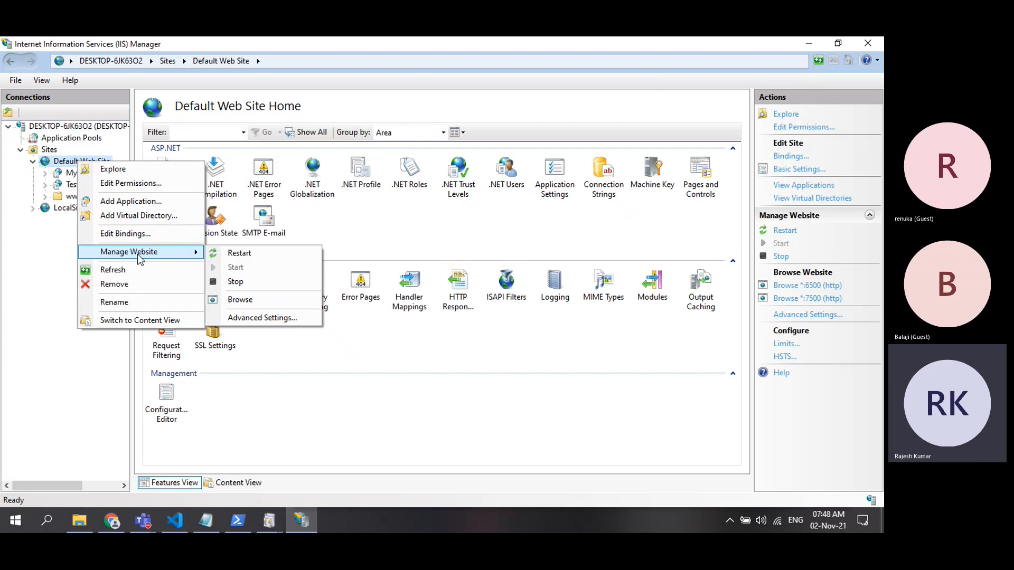
{"action": "left_click", "coordinate": [240, 300]}
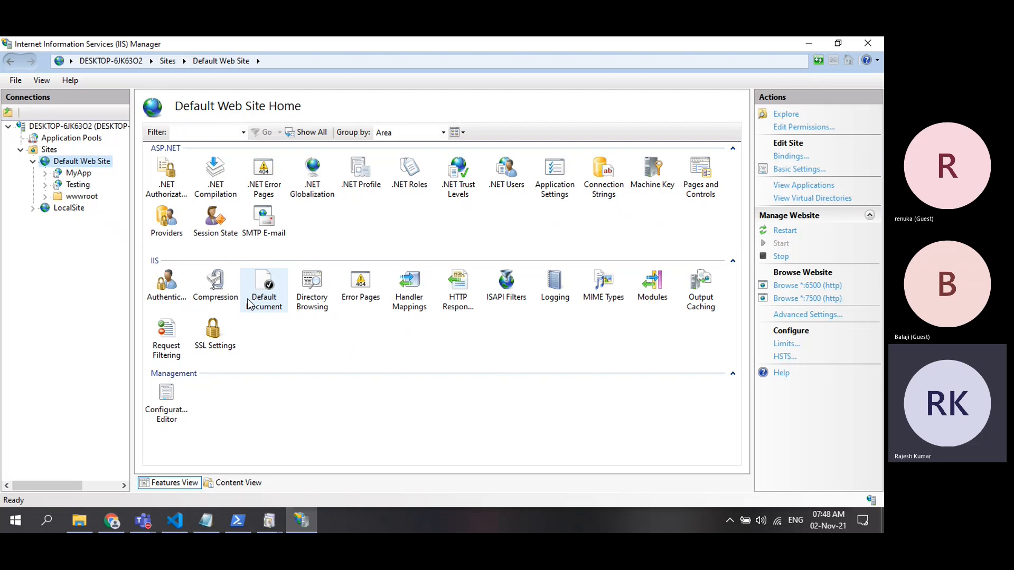
Check the progress of the Windows Features change and return to the Edge window loading localhost:6500
{"action": "key", "text": "F1"}
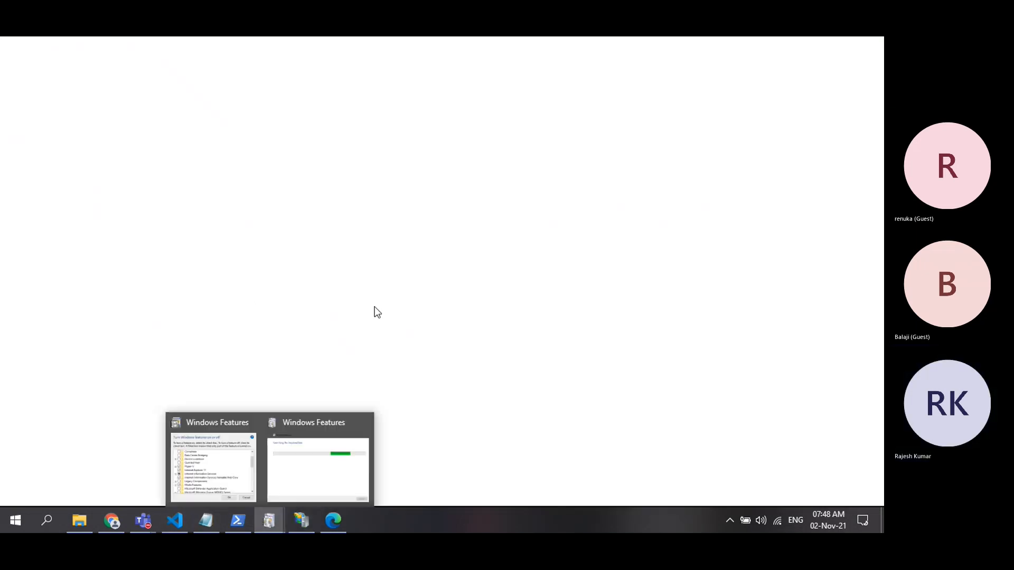
{"action": "mouse_move", "coordinate": [270, 524]}
{"action": "left_click", "coordinate": [325, 480]}
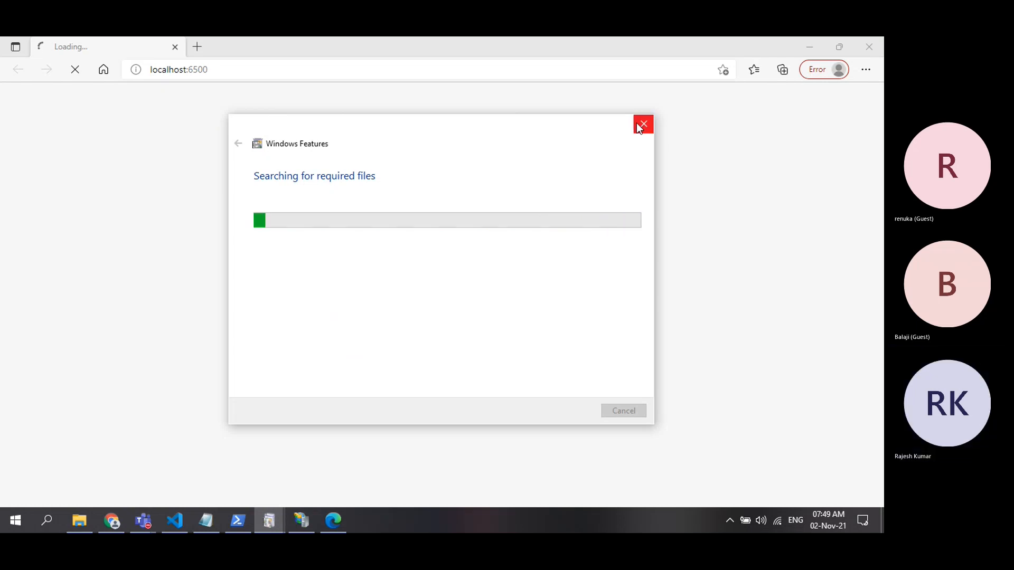
{"action": "left_click", "coordinate": [115, 46]}
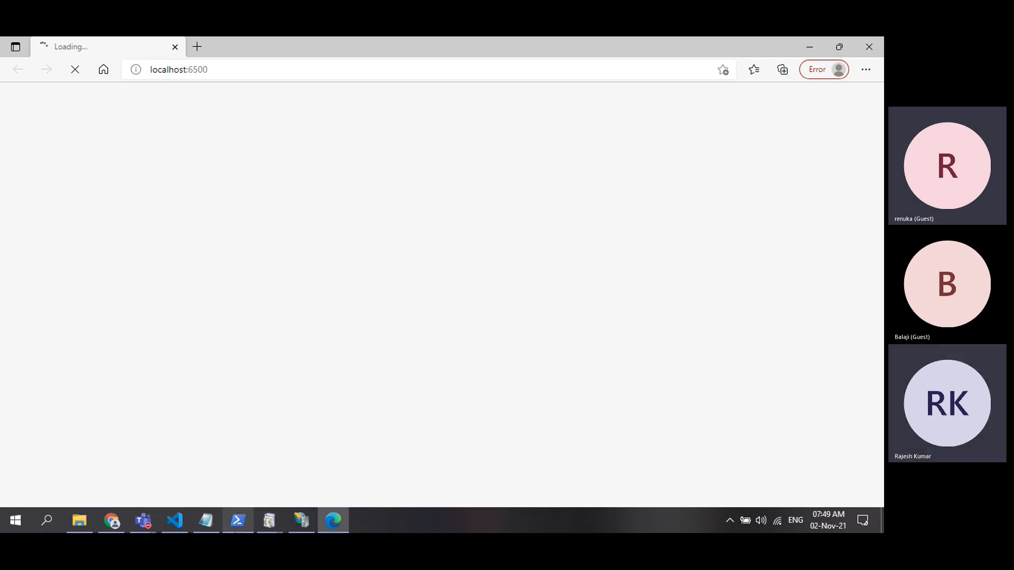
{"action": "mouse_move", "coordinate": [232, 531]}
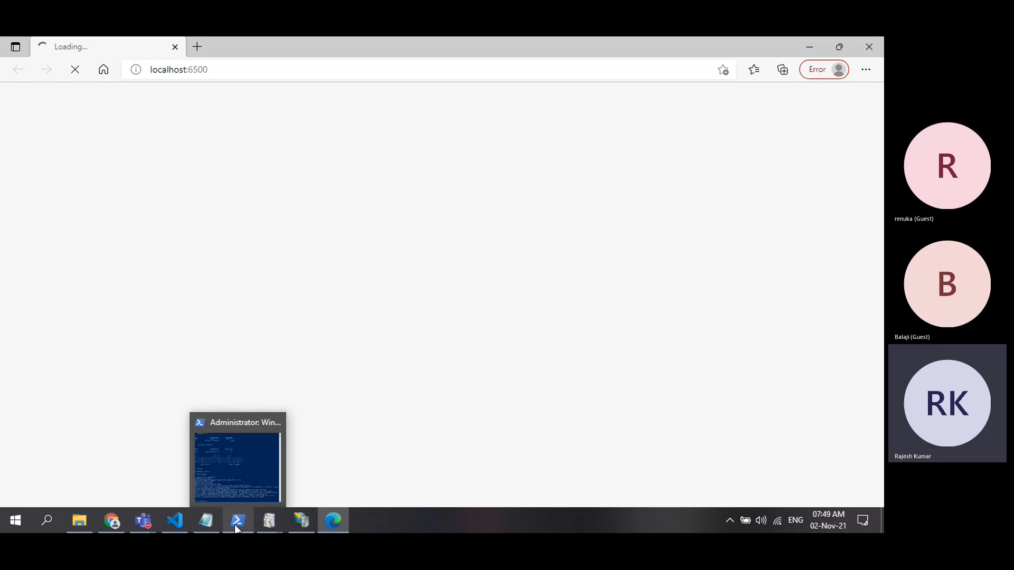
{"action": "left_click", "coordinate": [13, 522]}
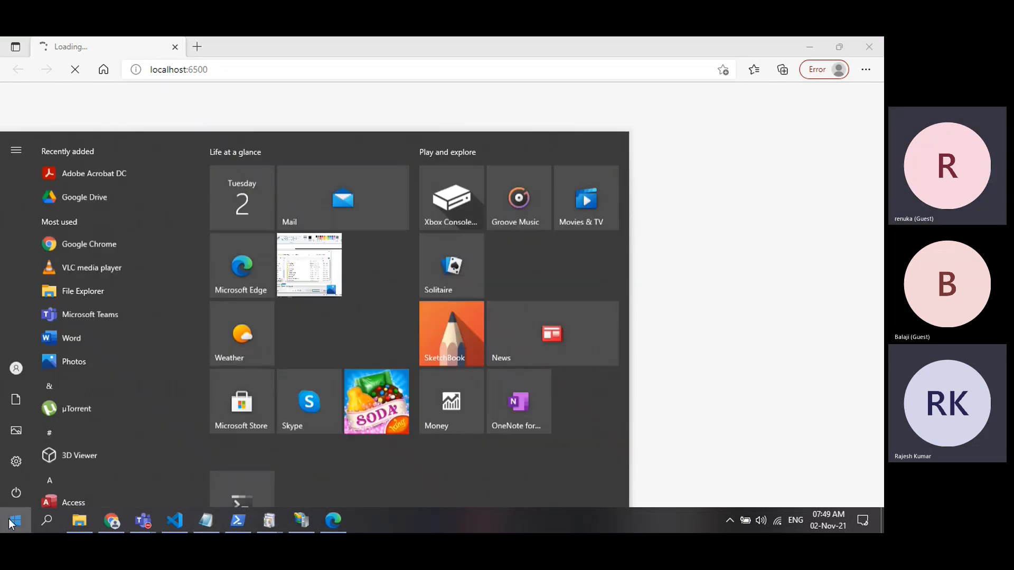
{"action": "left_click", "coordinate": [10, 523]}
{"action": "type", "text": "power"}
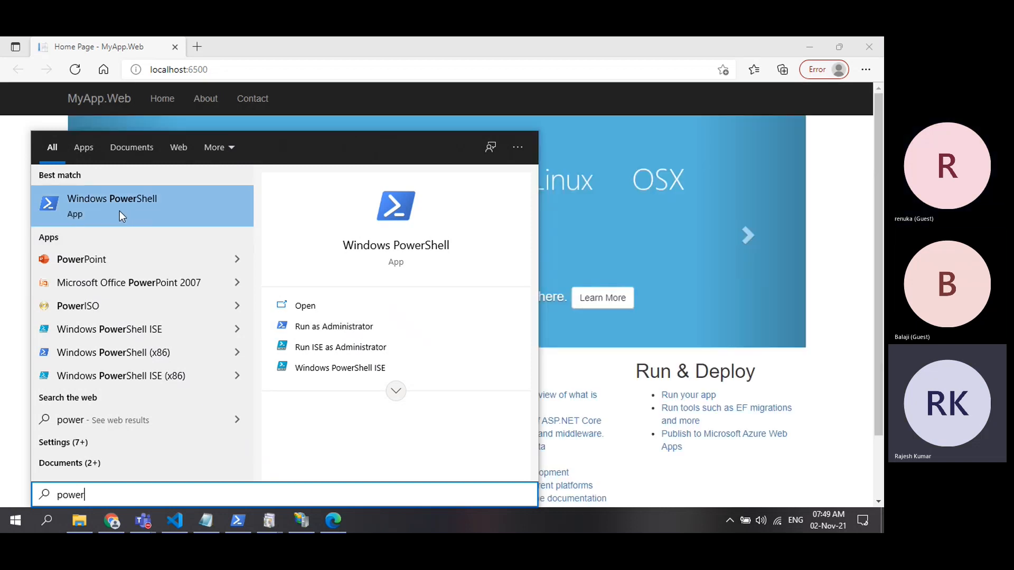
{"action": "right_click", "coordinate": [120, 211]}
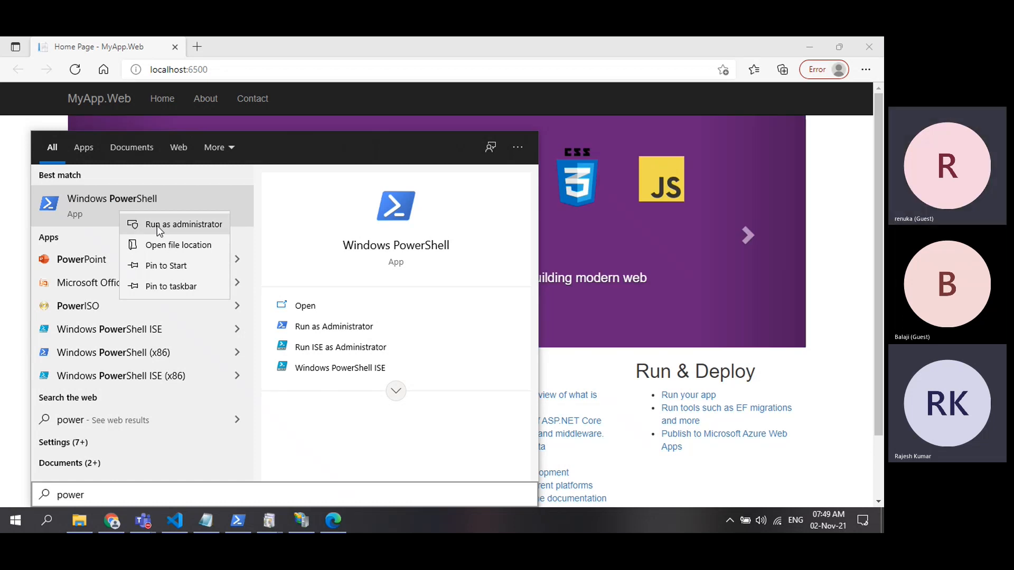
{"action": "left_click", "coordinate": [5, 156]}
Look over the MyApp.Web home page served at localhost:6500 and advance its carousel
{"action": "scroll", "coordinate": [385, 259], "scroll_direction": "down", "scroll_amount": 2}
{"action": "scroll", "coordinate": [385, 259], "scroll_direction": "up", "scroll_amount": 2}
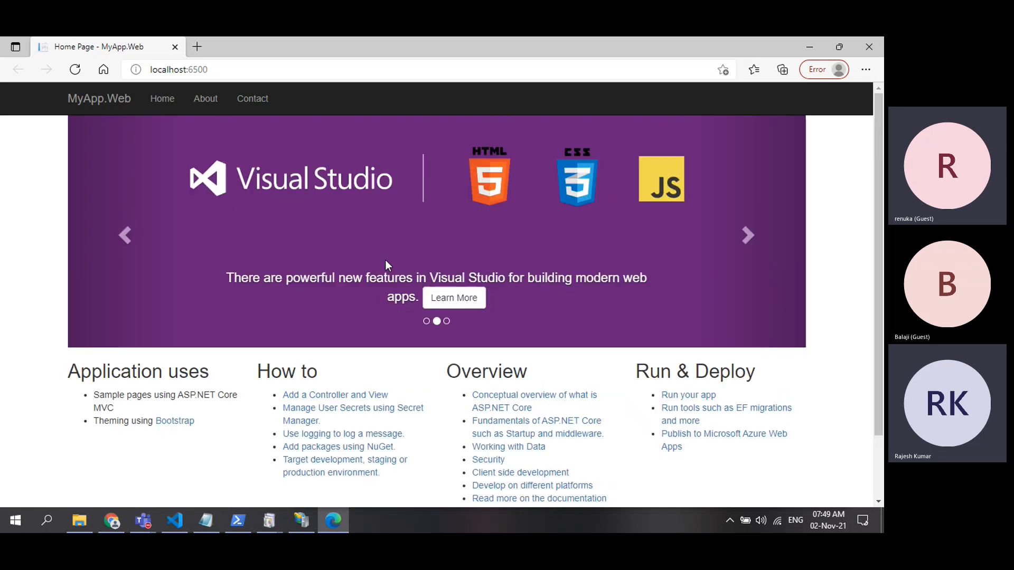
{"action": "left_click", "coordinate": [749, 238]}
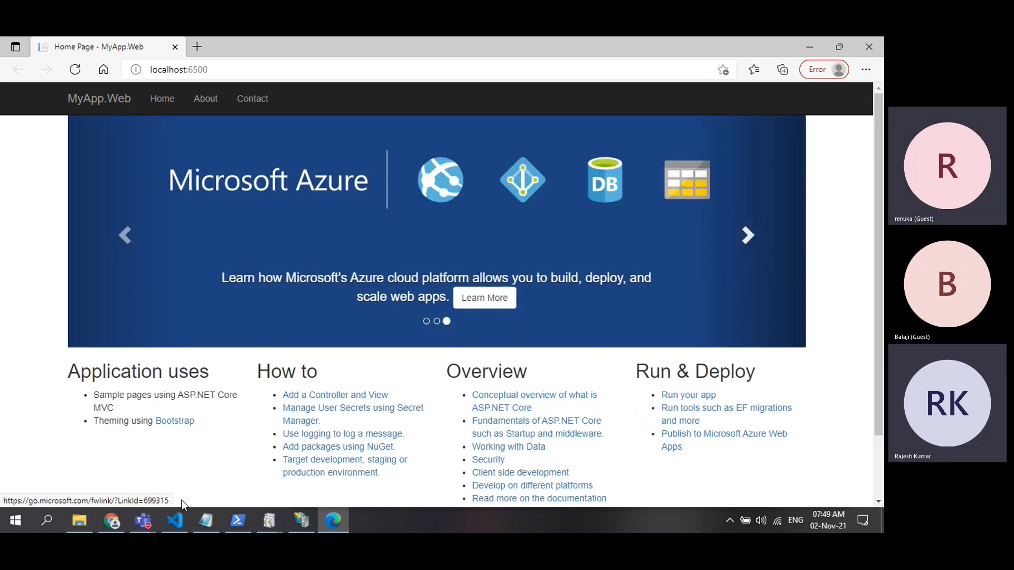
Switch to Chrome to view the Azure App Service and its hosted MyApp.Web page, and return to the local site in Edge
{"action": "left_click", "coordinate": [112, 521]}
{"action": "left_click", "coordinate": [257, 52]}
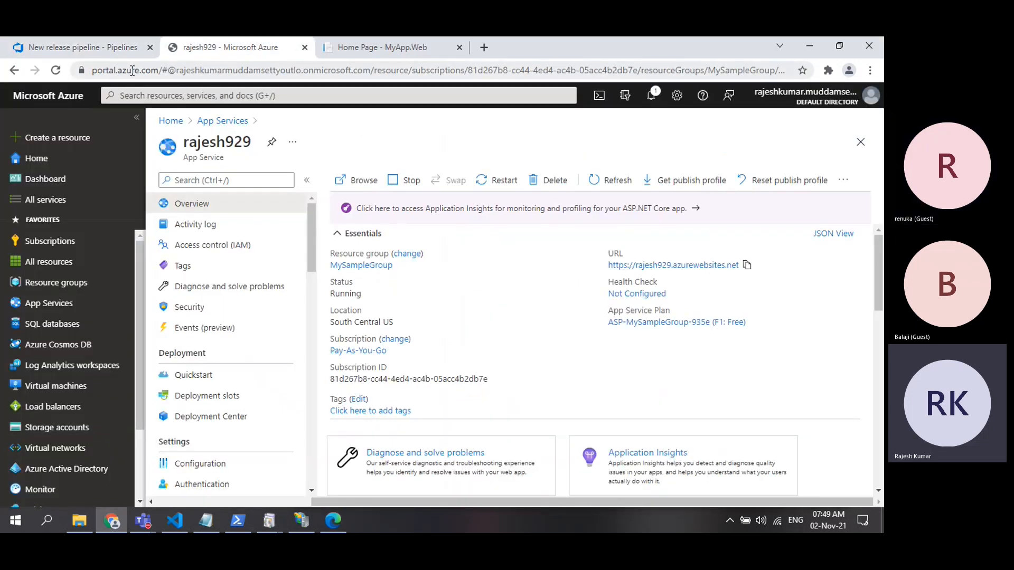
{"action": "left_click", "coordinate": [361, 50]}
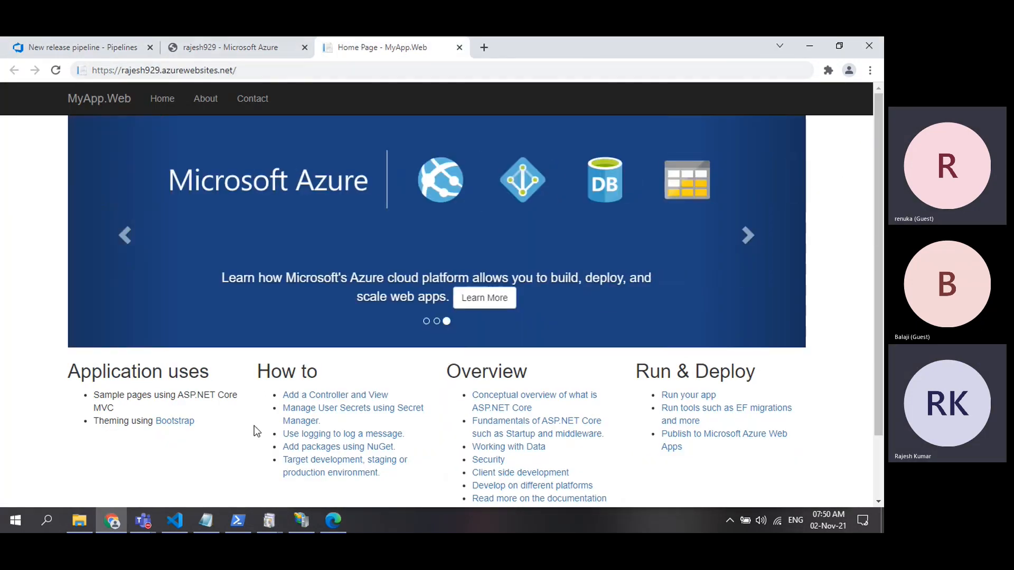
{"action": "left_click", "coordinate": [333, 521]}
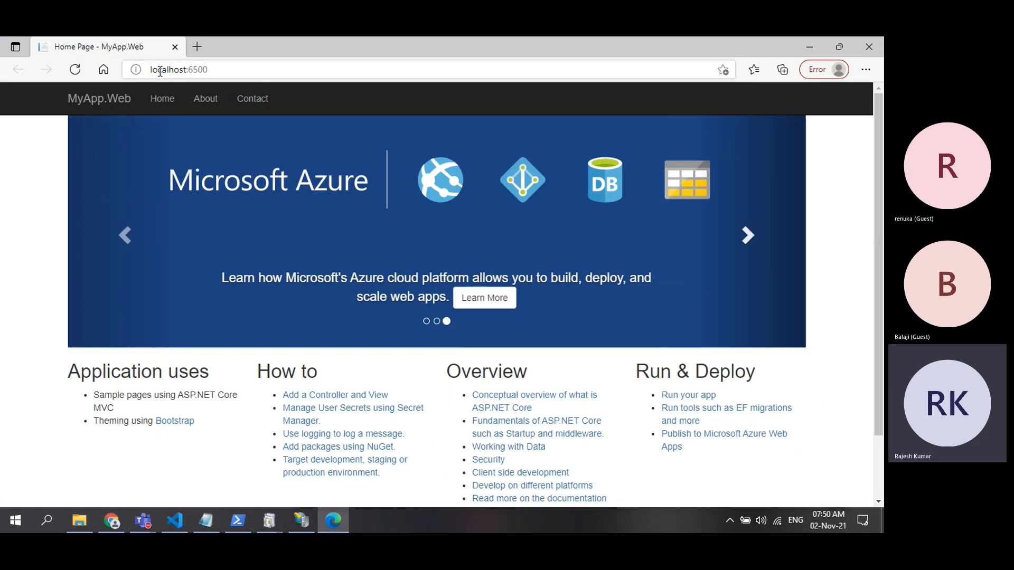
Highlight the port number in the local site's address and advance the home page carousel
{"action": "left_click", "coordinate": [189, 71]}
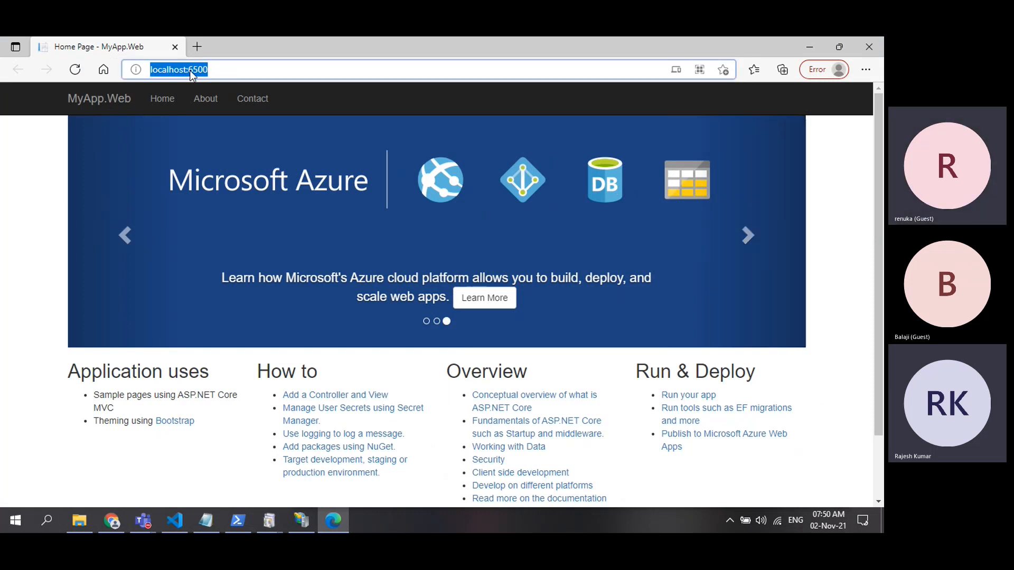
{"action": "left_click", "coordinate": [205, 70]}
{"action": "double_click", "coordinate": [205, 70]}
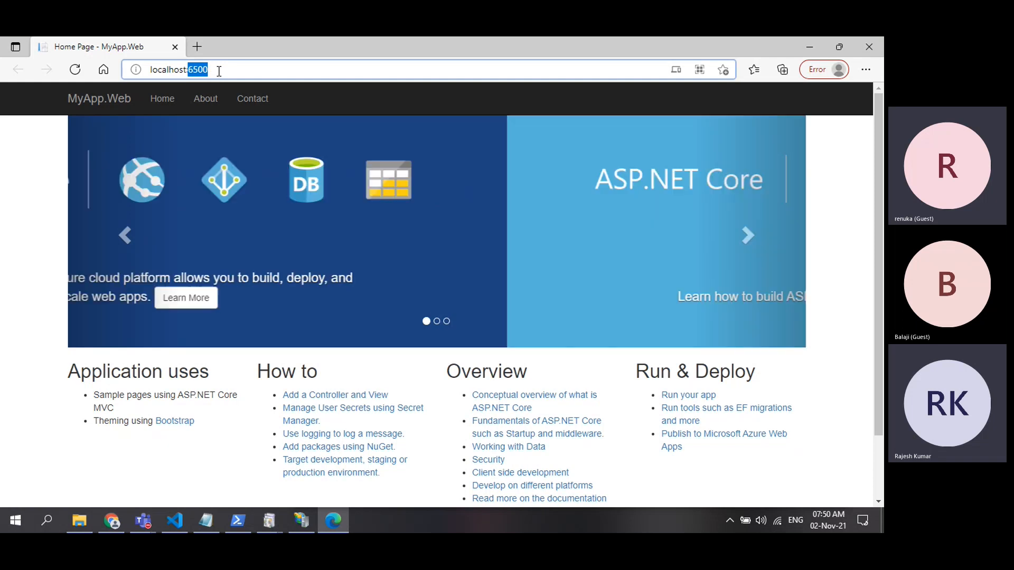
{"action": "left_click", "coordinate": [749, 236]}
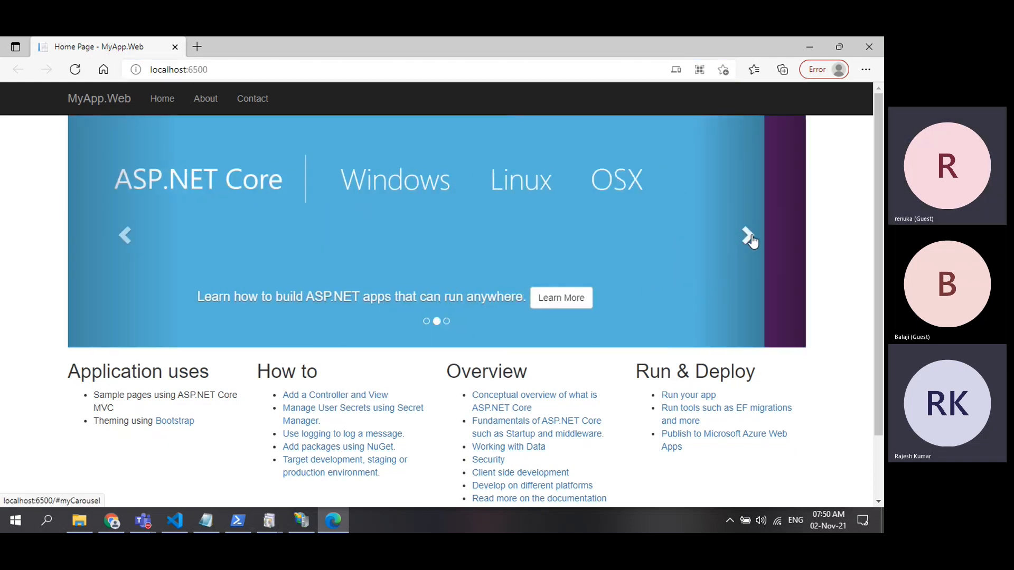
{"action": "left_click", "coordinate": [750, 237]}
Open the local site's Contact page and highlight its address lines
{"action": "left_click", "coordinate": [261, 101]}
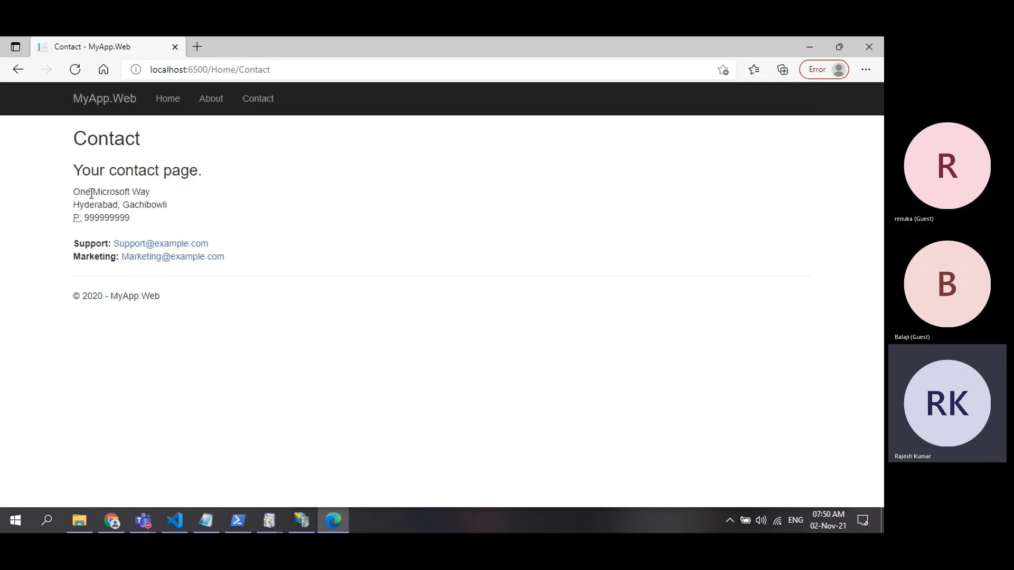
{"action": "left_click_drag", "start_coordinate": [92, 193], "coordinate": [157, 195]}
{"action": "left_click_drag", "start_coordinate": [79, 206], "coordinate": [187, 205]}
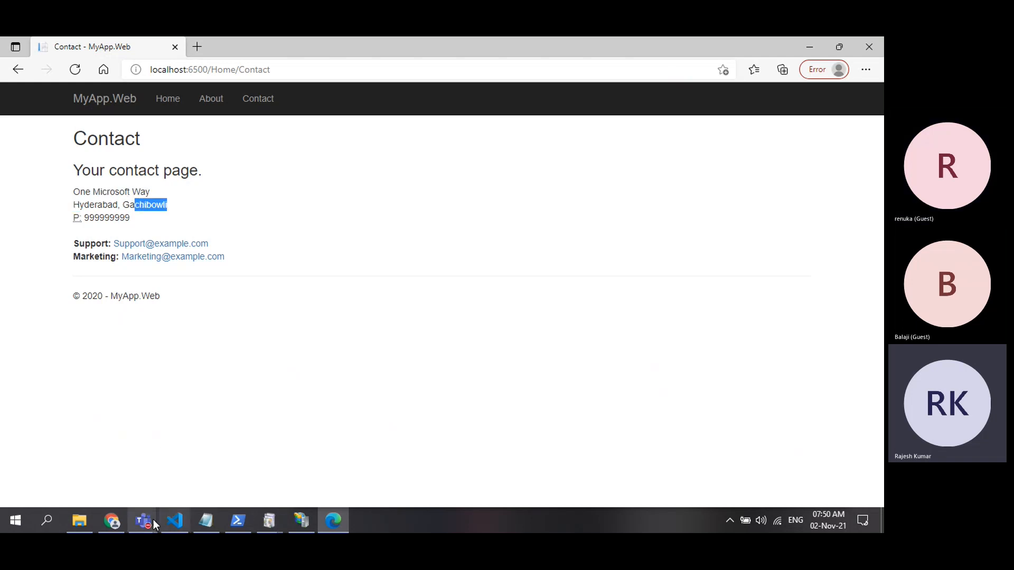
Switch to Chrome, open the Contact page of the Azure-hosted MyApp.Web site and highlight its address line
{"action": "left_click", "coordinate": [121, 521]}
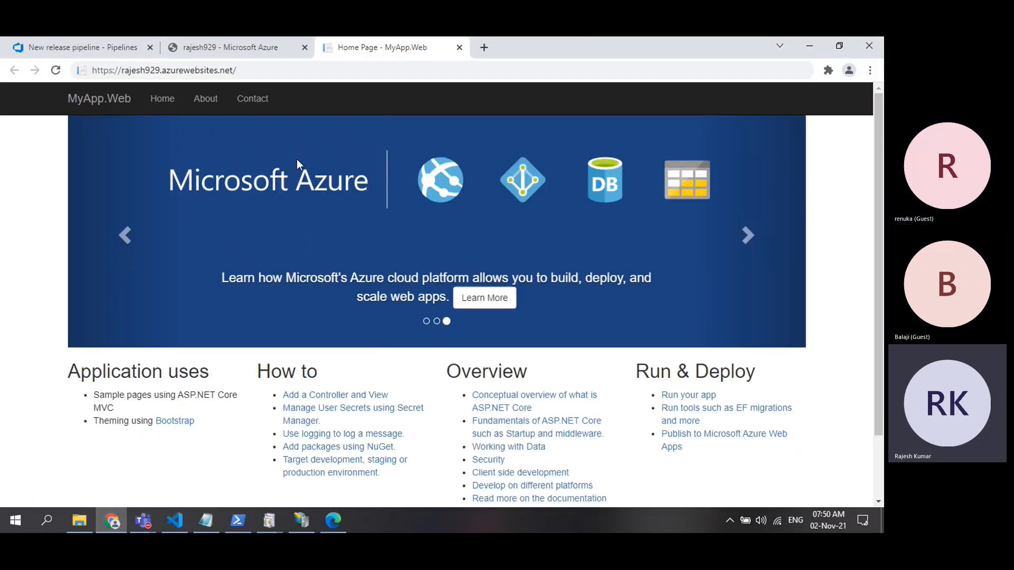
{"action": "left_click", "coordinate": [261, 99]}
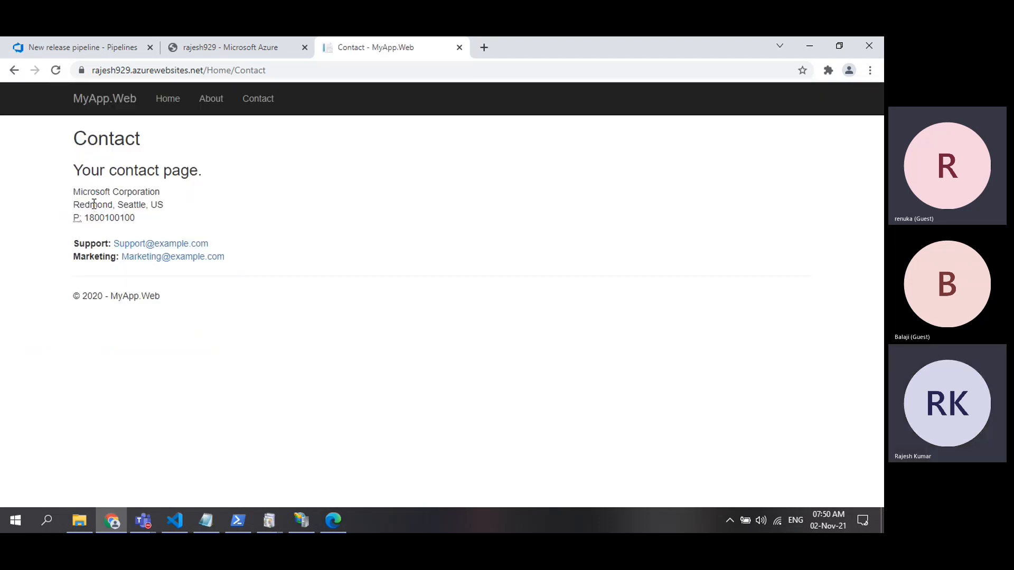
{"action": "left_click_drag", "start_coordinate": [90, 205], "coordinate": [180, 207]}
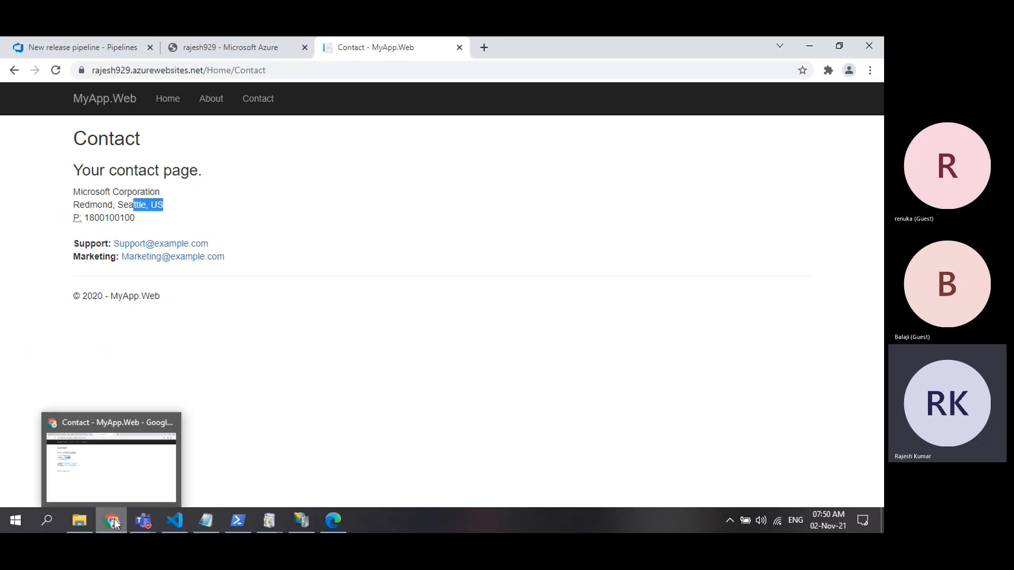
Close the local site's Edge window and dismiss the Windows Features result and error dialogs over IIS Manager
{"action": "left_click", "coordinate": [333, 520]}
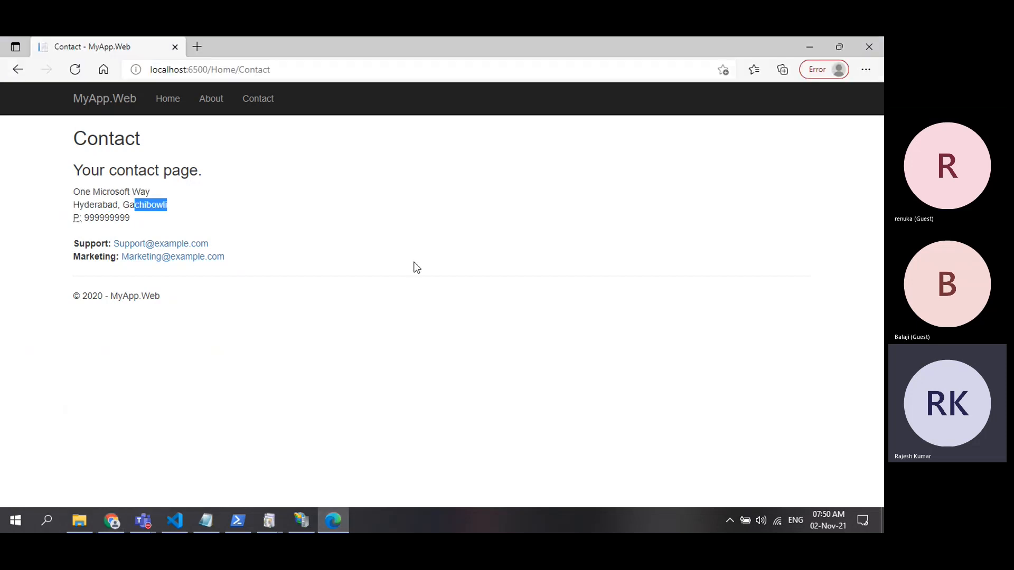
{"action": "left_click", "coordinate": [870, 45]}
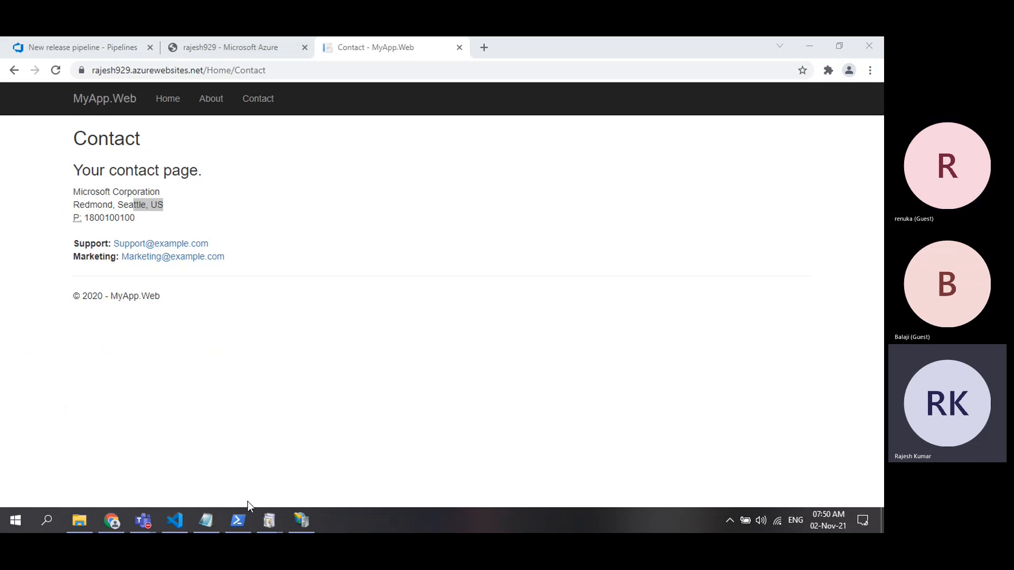
{"action": "left_click", "coordinate": [303, 522]}
{"action": "mouse_move", "coordinate": [267, 526]}
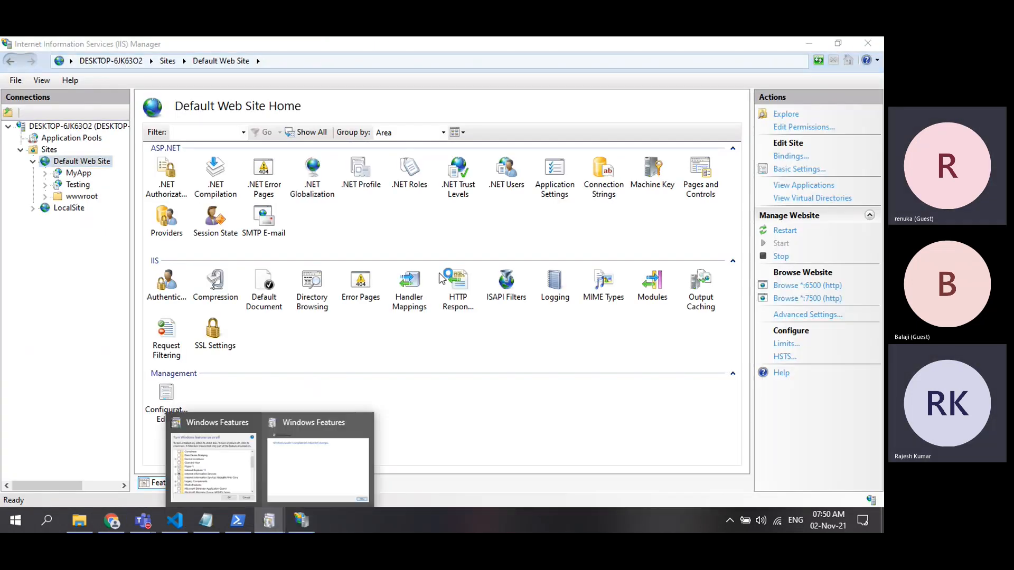
{"action": "left_click", "coordinate": [322, 464]}
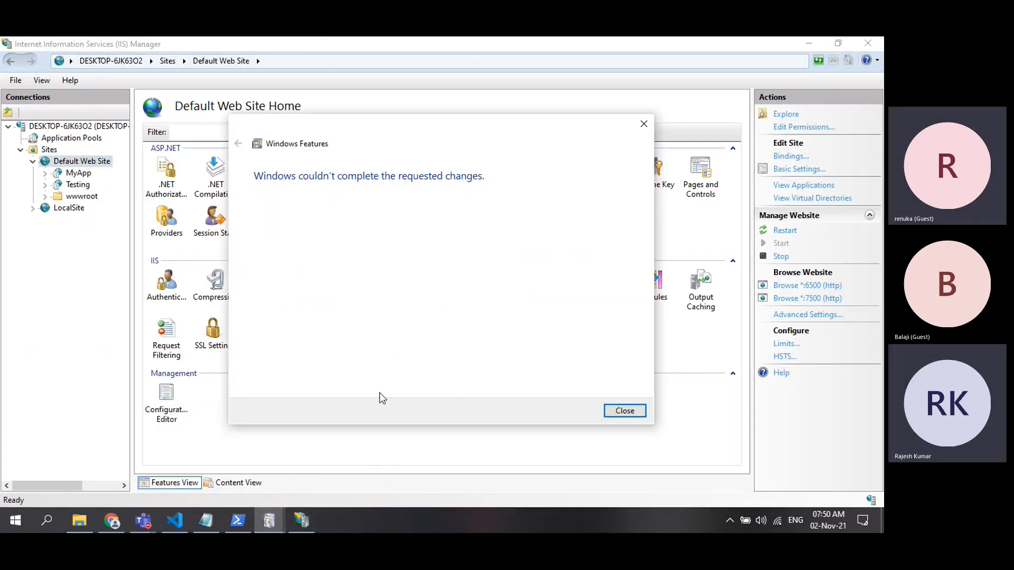
{"action": "left_click", "coordinate": [637, 415]}
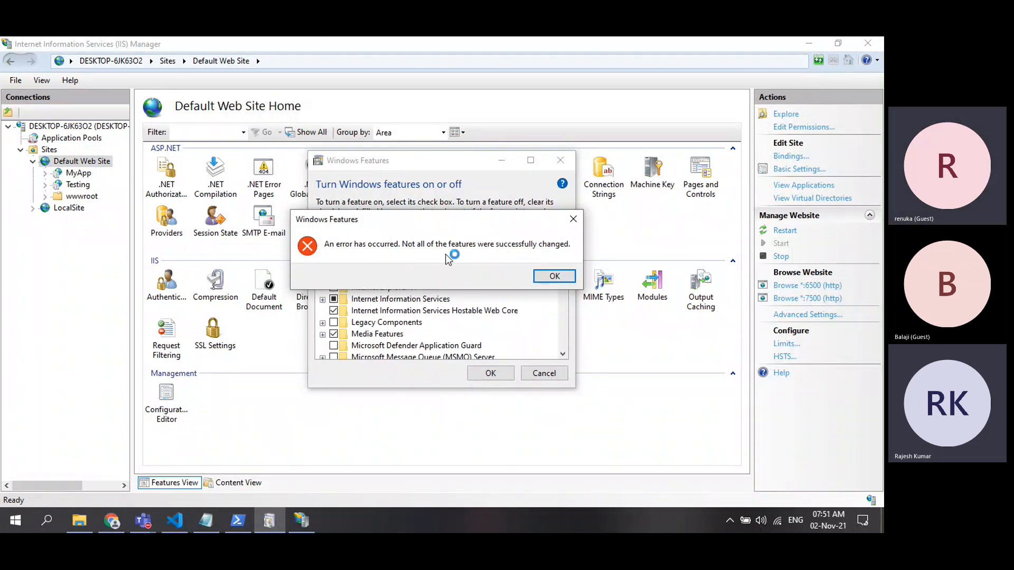
{"action": "left_click", "coordinate": [555, 276]}
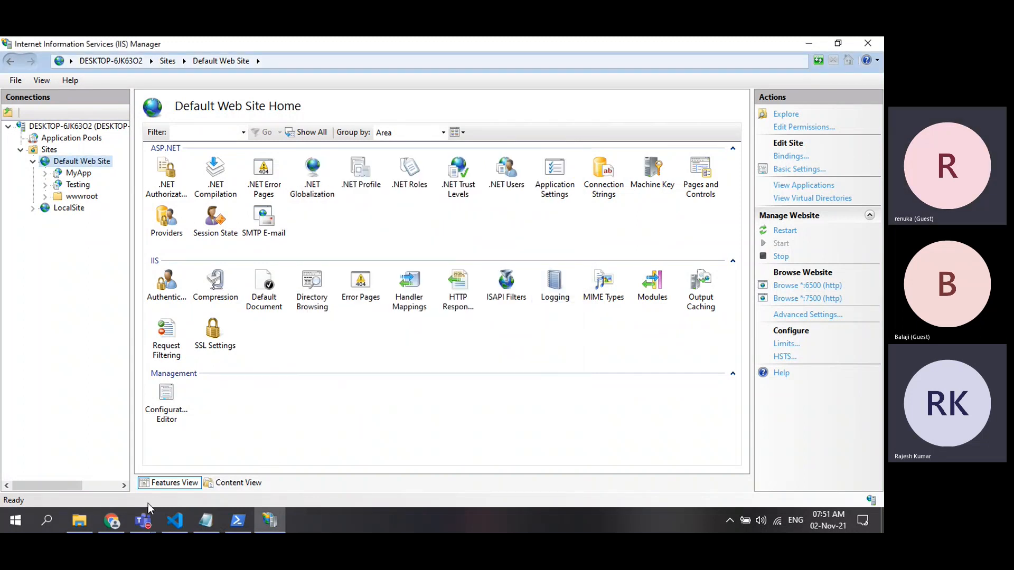
Look over the new release pipeline, the hosted Contact page and the App Service overview in Chrome, plus the Default Web Site in IIS Manager
{"action": "left_click", "coordinate": [112, 521]}
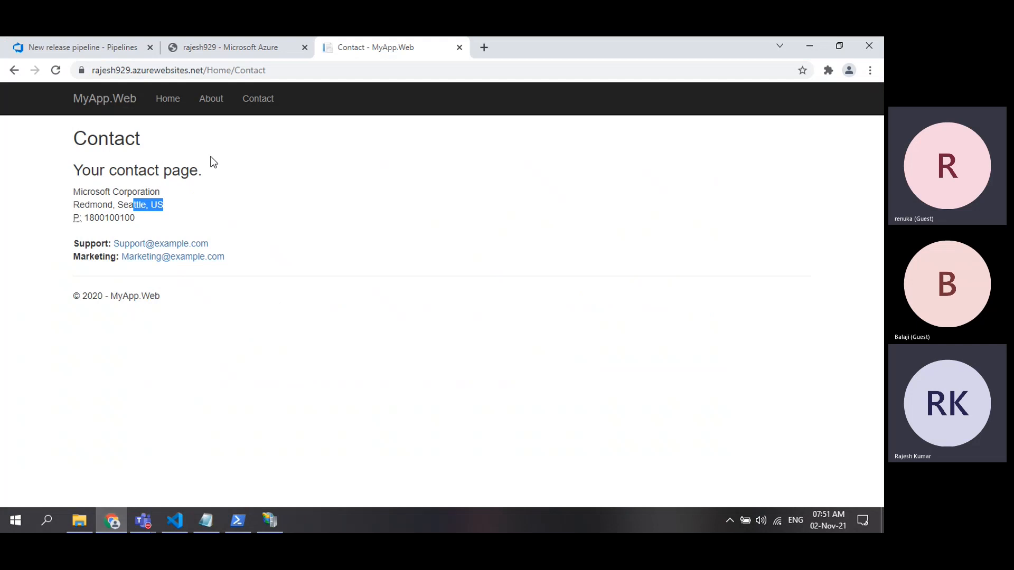
{"action": "left_click", "coordinate": [82, 50]}
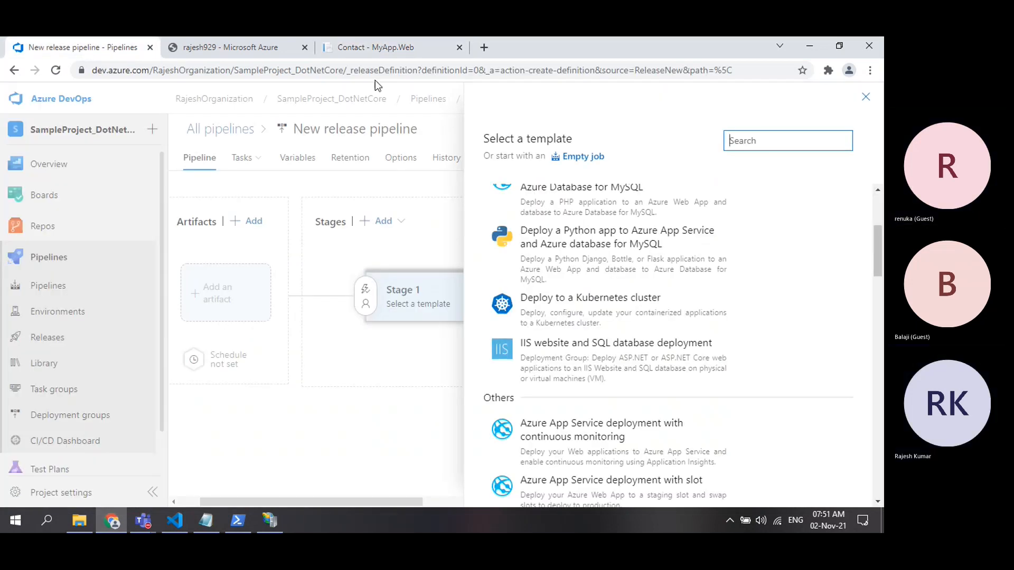
{"action": "left_click", "coordinate": [395, 51]}
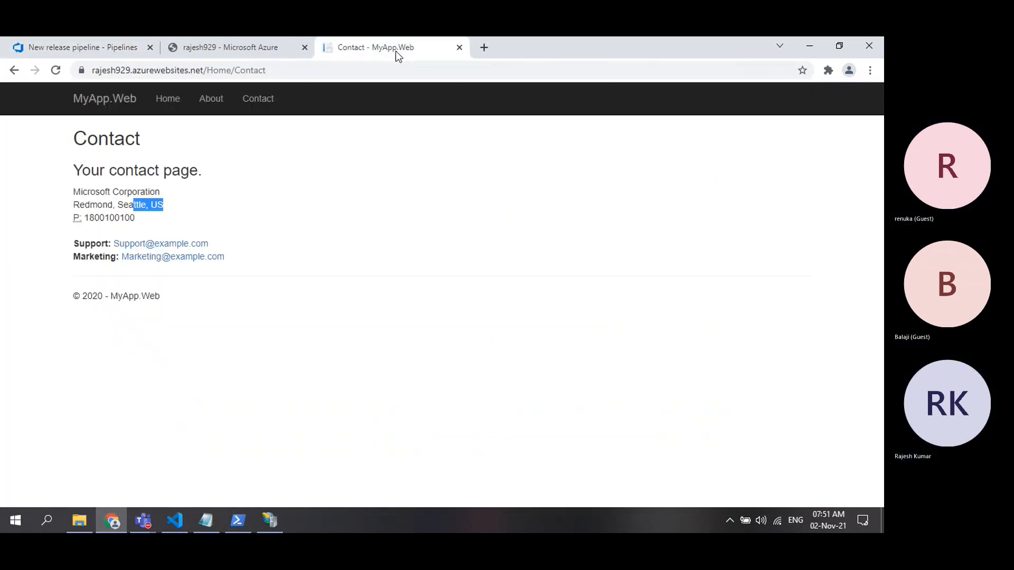
{"action": "left_click", "coordinate": [90, 49]}
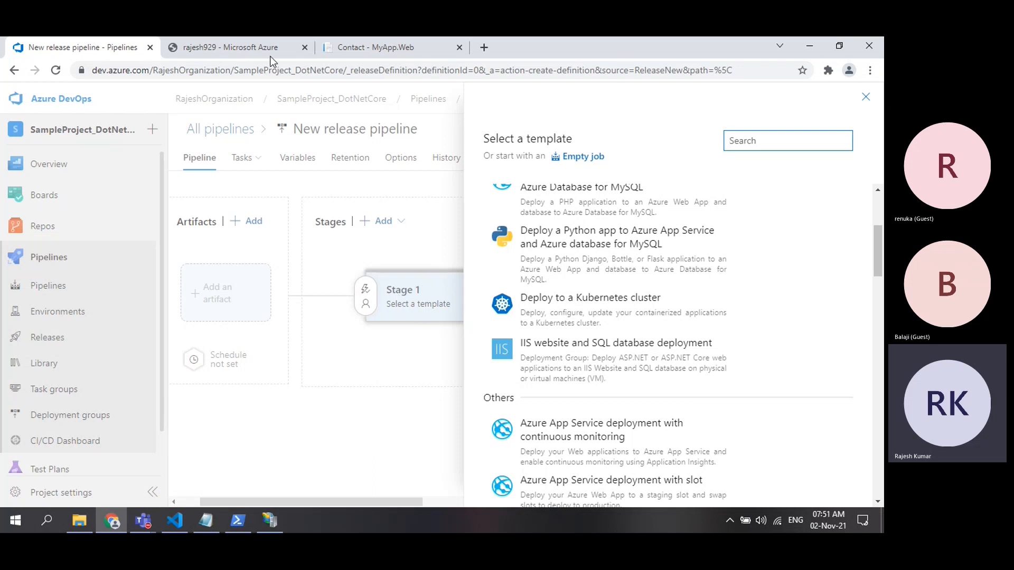
{"action": "left_click", "coordinate": [235, 47]}
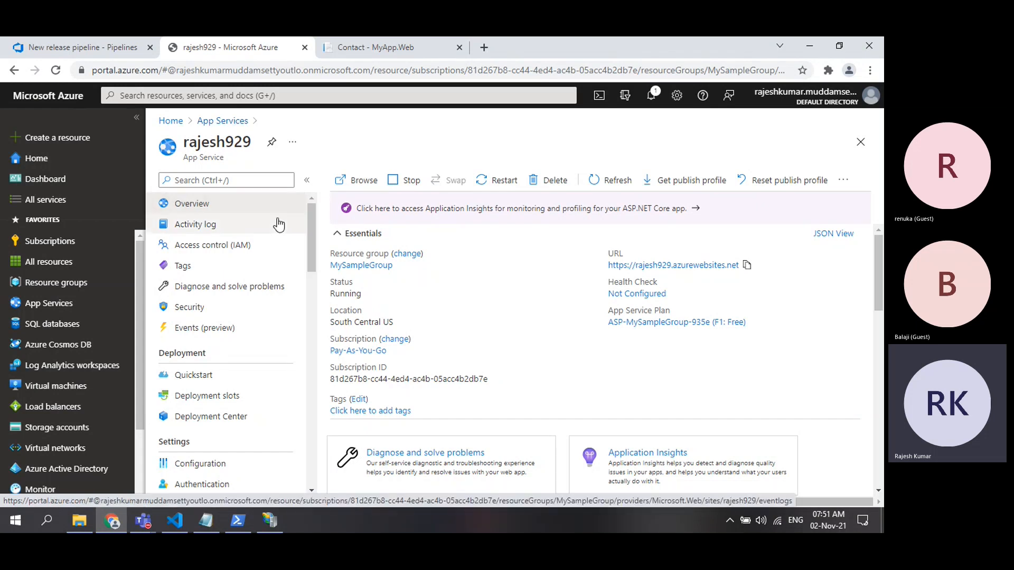
{"action": "left_click", "coordinate": [270, 522]}
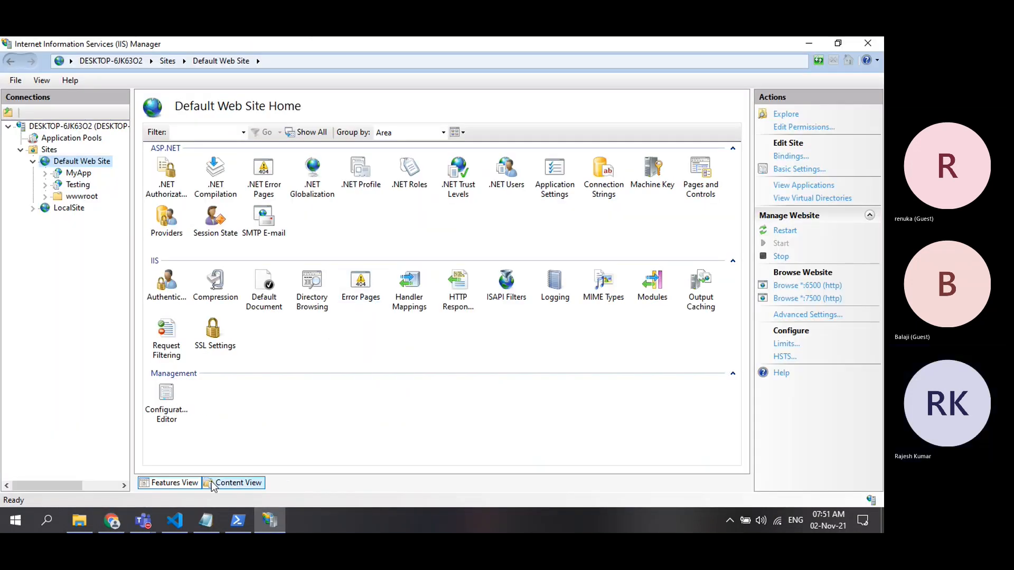
{"action": "left_click", "coordinate": [117, 523]}
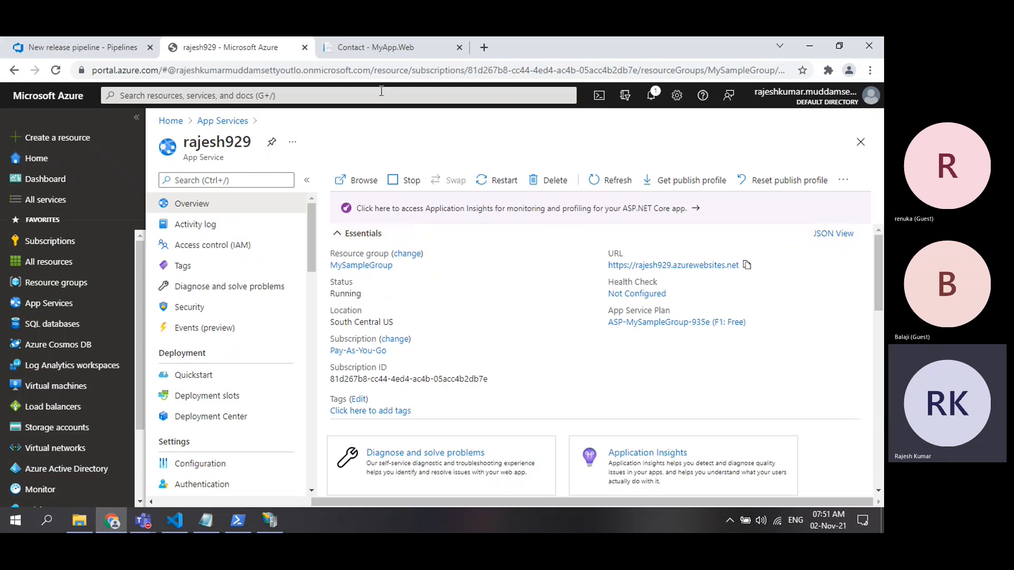
Return to the new release pipeline, search the stage templates for IIS and look through the matching templates
{"action": "left_click", "coordinate": [80, 47]}
{"action": "scroll", "coordinate": [591, 343], "scroll_direction": "down", "scroll_amount": 9}
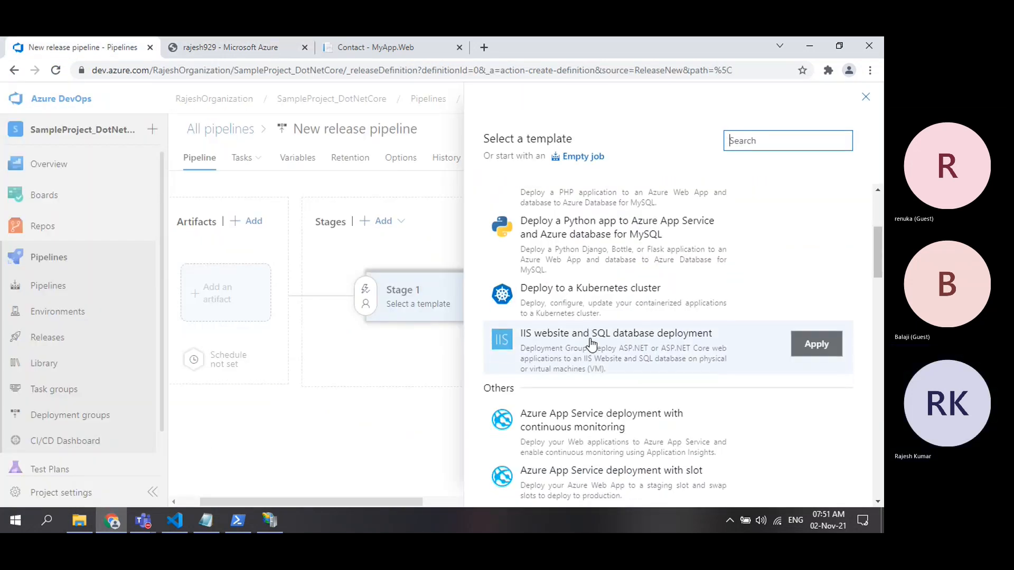
{"action": "scroll", "coordinate": [591, 343], "scroll_direction": "down", "scroll_amount": 5}
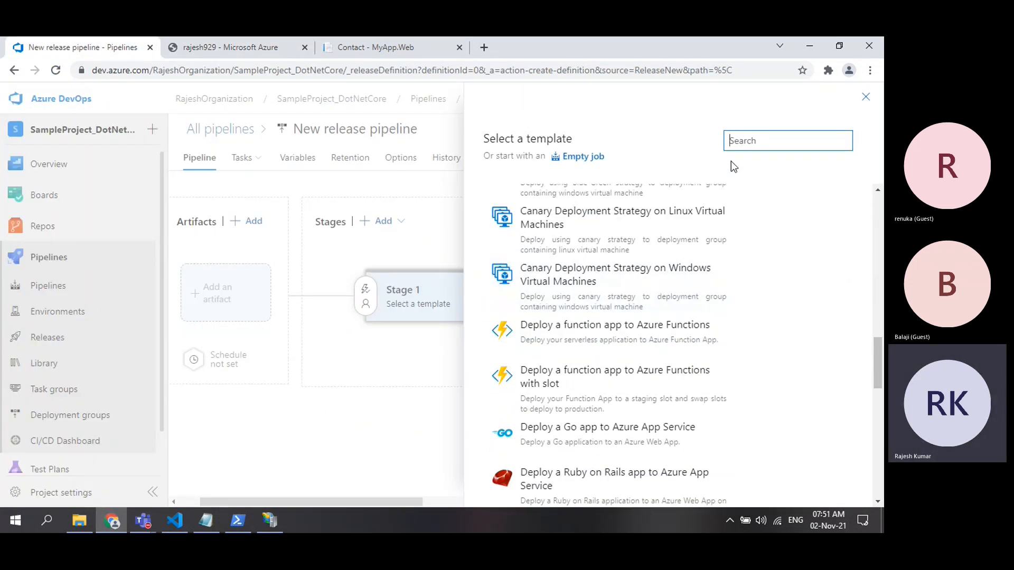
{"action": "type", "text": "IIS"}
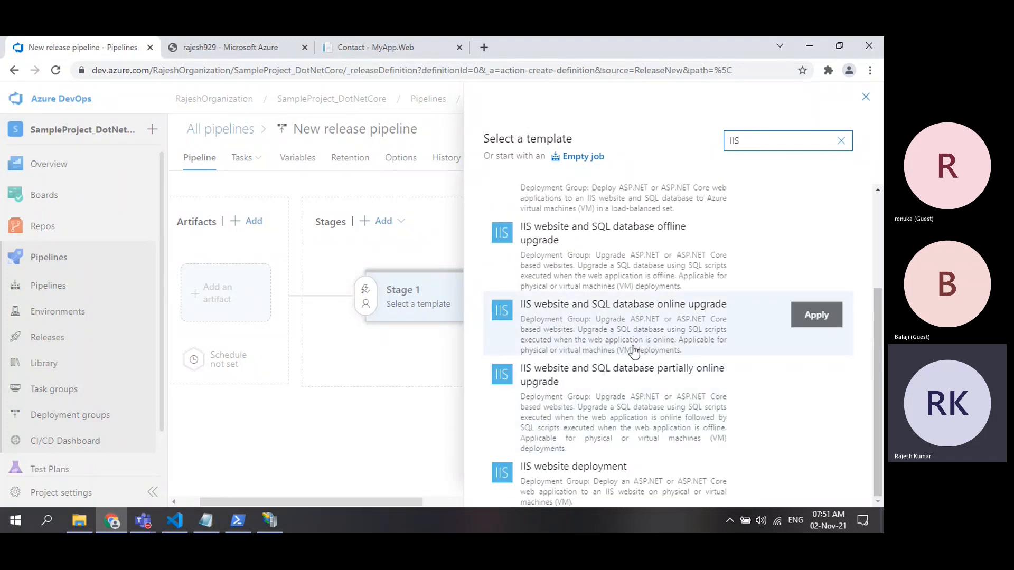
{"action": "scroll", "coordinate": [607, 317], "scroll_direction": "up", "scroll_amount": 3}
{"action": "scroll", "coordinate": [585, 281], "scroll_direction": "down", "scroll_amount": 2}
{"action": "scroll", "coordinate": [585, 280], "scroll_direction": "up", "scroll_amount": 2}
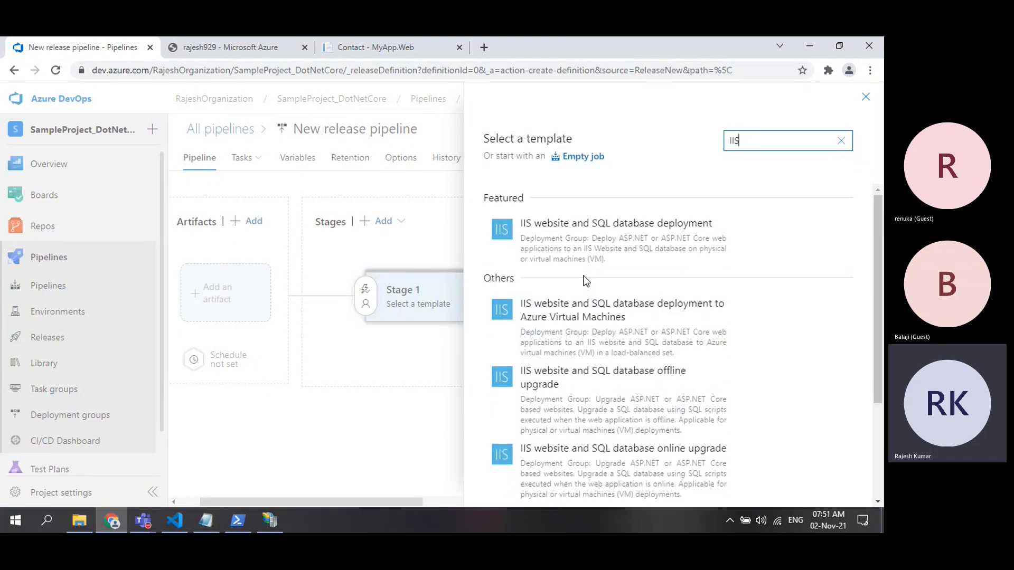
{"action": "mouse_move", "coordinate": [554, 257]}
{"action": "scroll", "coordinate": [647, 314], "scroll_direction": "down", "scroll_amount": 1}
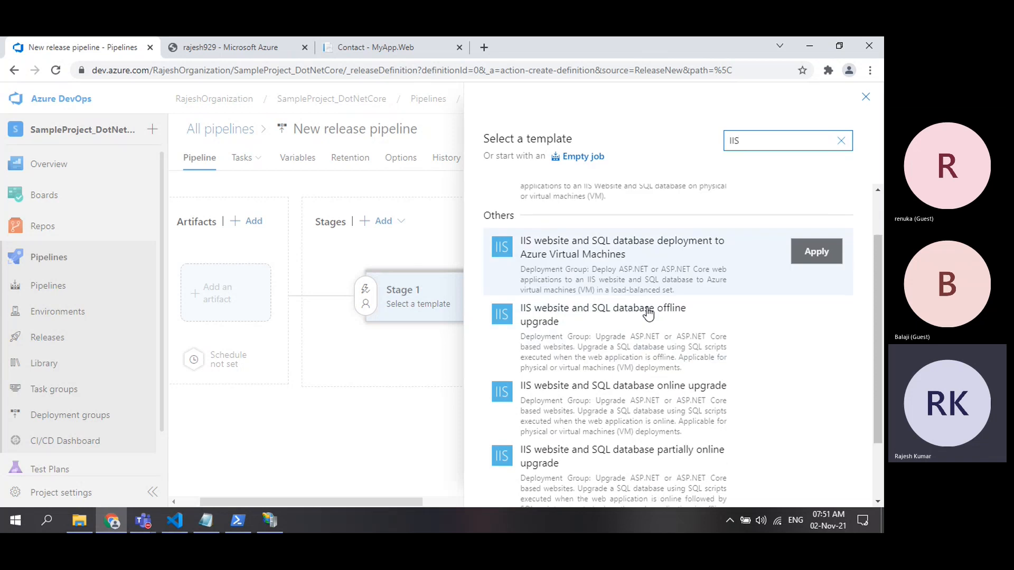
{"action": "scroll", "coordinate": [648, 315], "scroll_direction": "down", "scroll_amount": 2}
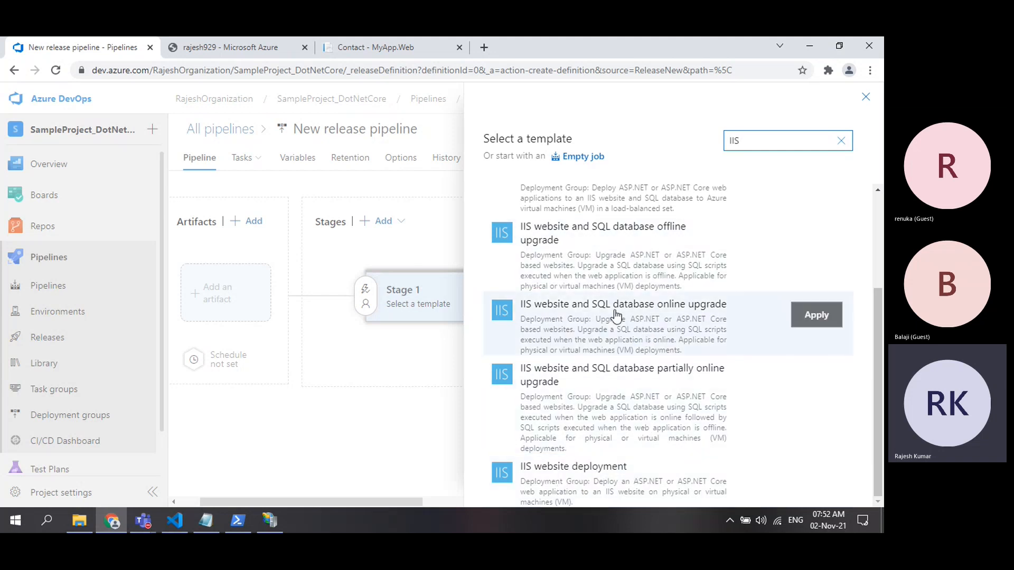
Apply the IIS website deployment template to Stage 1
{"action": "scroll", "coordinate": [629, 346], "scroll_direction": "up", "scroll_amount": 2}
{"action": "scroll", "coordinate": [629, 346], "scroll_direction": "down", "scroll_amount": 2}
{"action": "left_click", "coordinate": [612, 490]}
{"action": "left_click", "coordinate": [818, 487]}
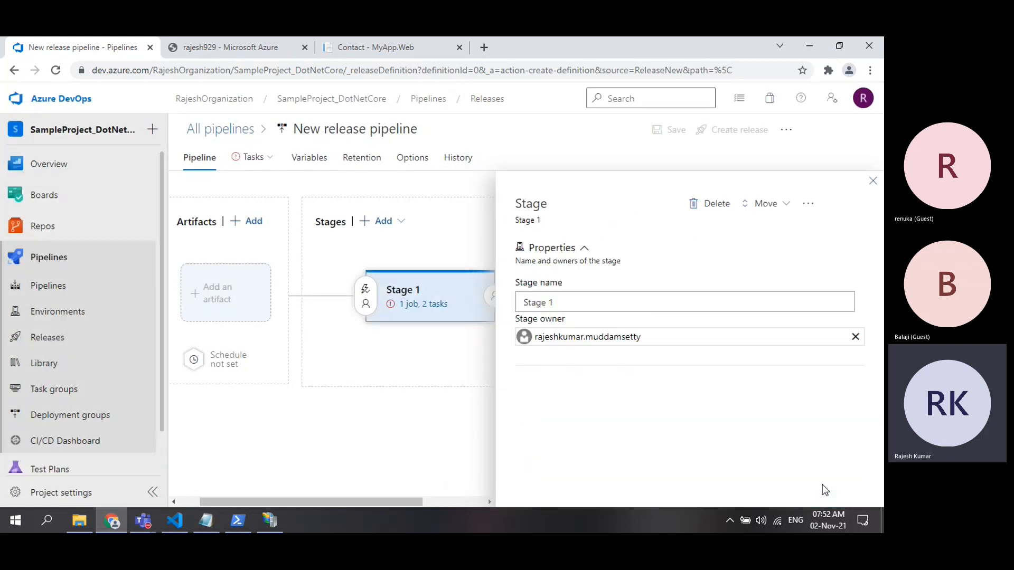
Rename the stage as Production and close its properties
{"action": "left_click", "coordinate": [571, 302]}
{"action": "triple_click", "coordinate": [571, 302]}
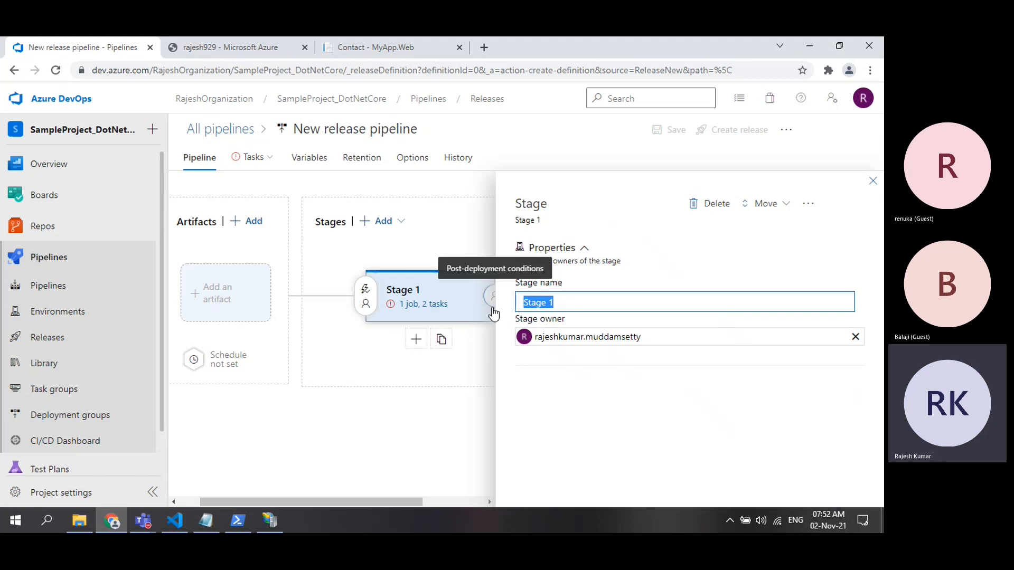
{"action": "type", "text": "Production"}
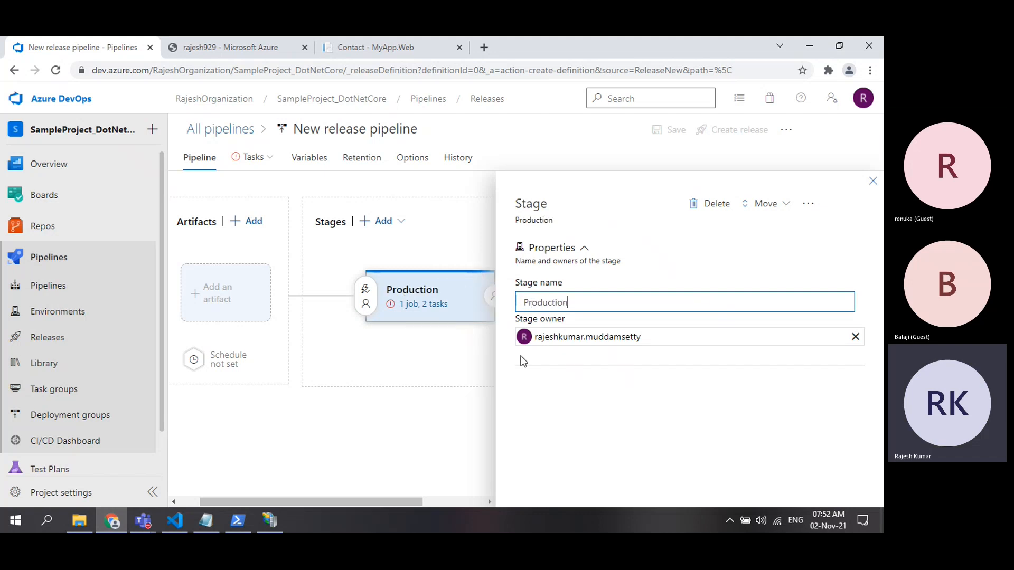
{"action": "left_click", "coordinate": [591, 400]}
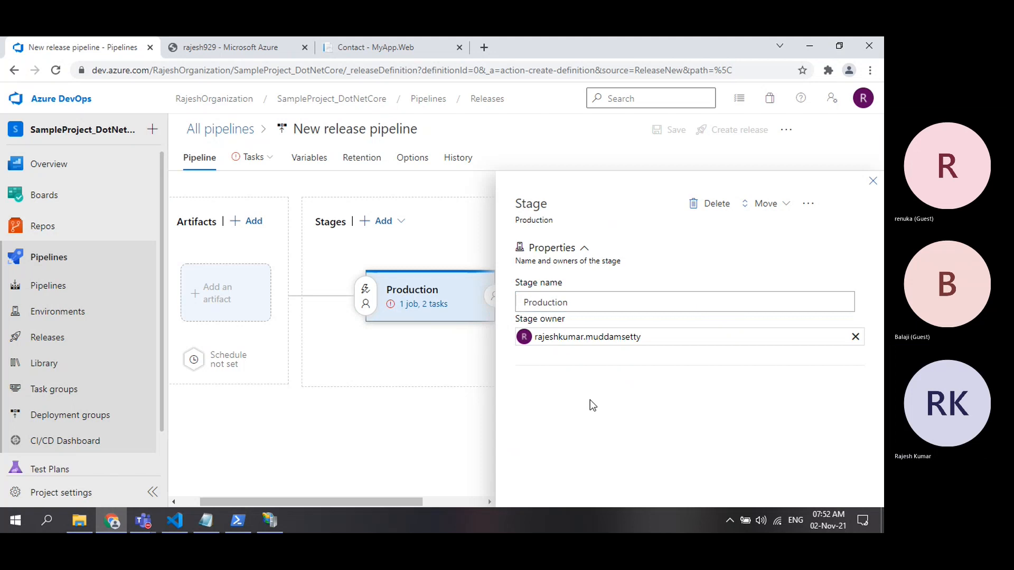
{"action": "left_click", "coordinate": [874, 182]}
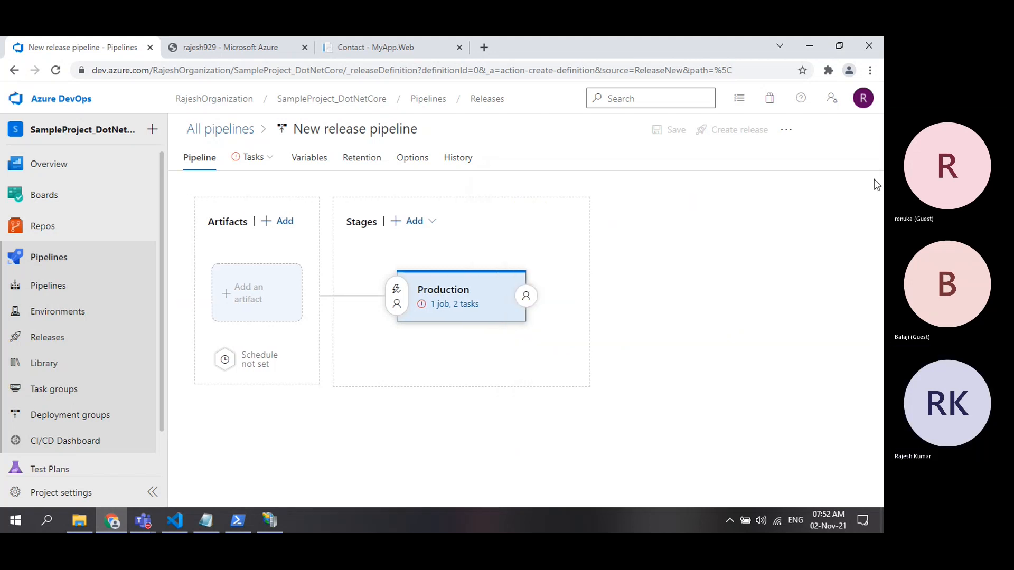
Open the Production stage's tasks and set the IIS Deployment job's deployment group to LocalServers
{"action": "left_click", "coordinate": [447, 309]}
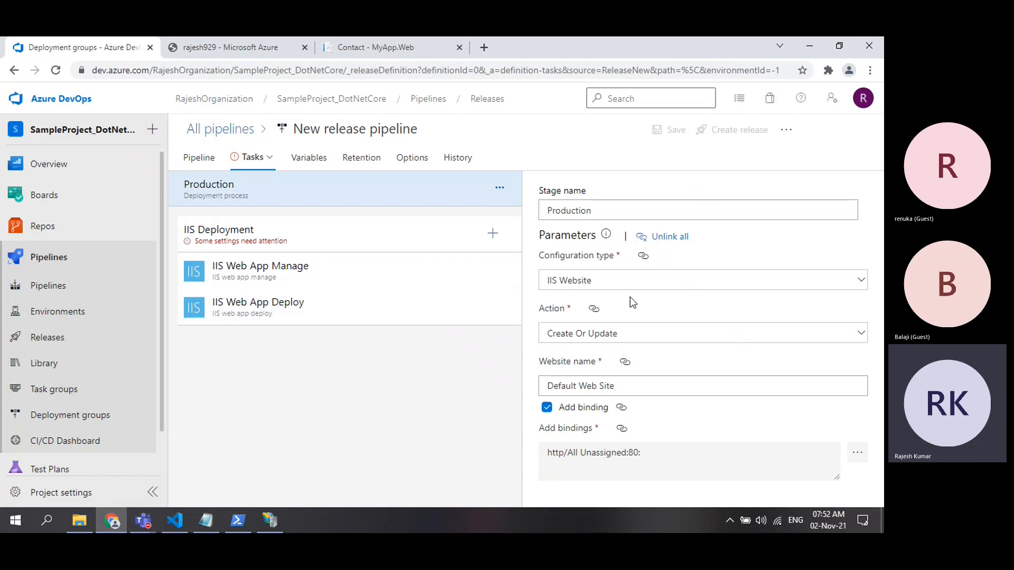
{"action": "left_click", "coordinate": [295, 238]}
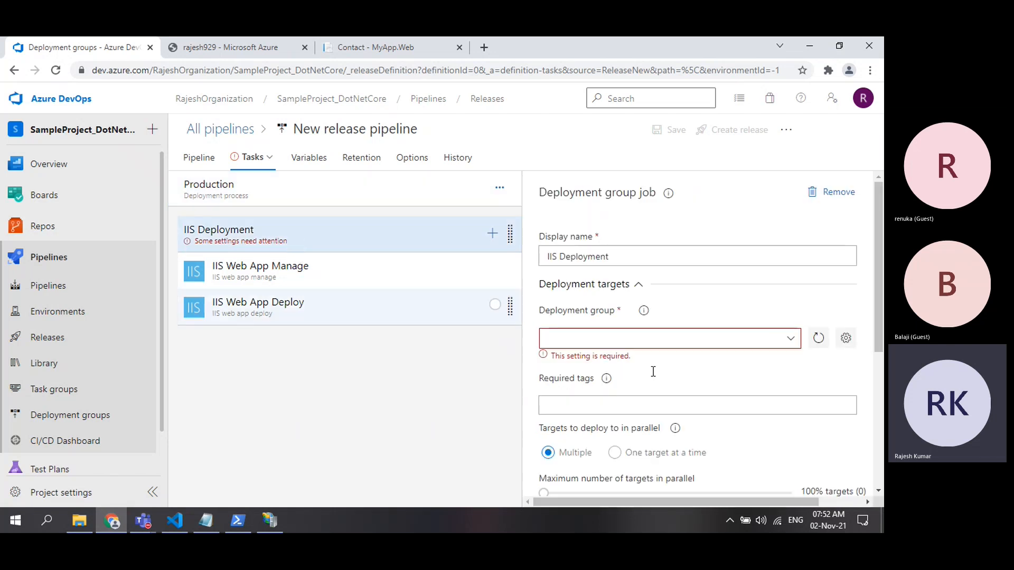
{"action": "left_click_drag", "start_coordinate": [538, 312], "coordinate": [614, 310]}
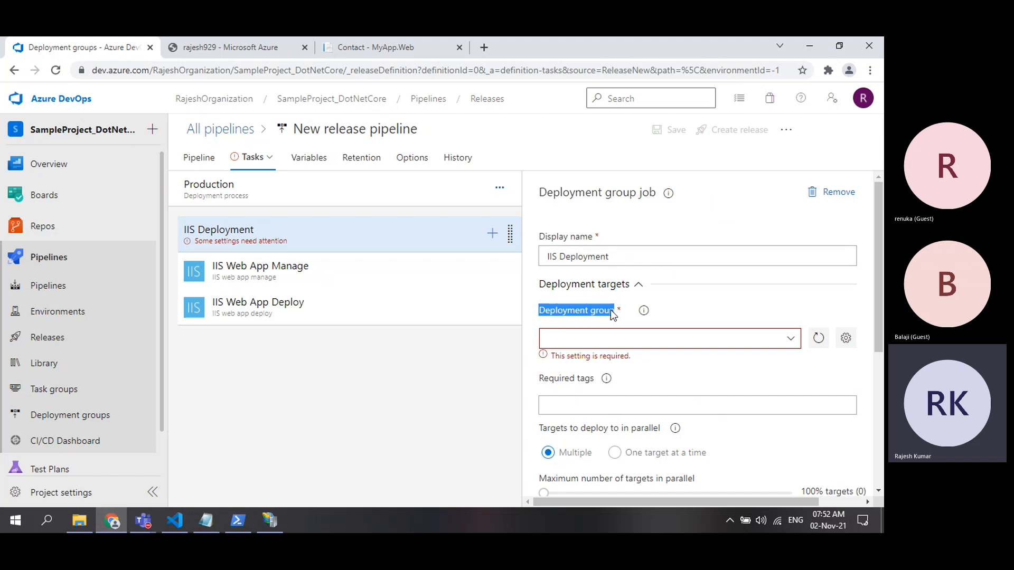
{"action": "left_click", "coordinate": [790, 338]}
{"action": "left_click", "coordinate": [609, 360]}
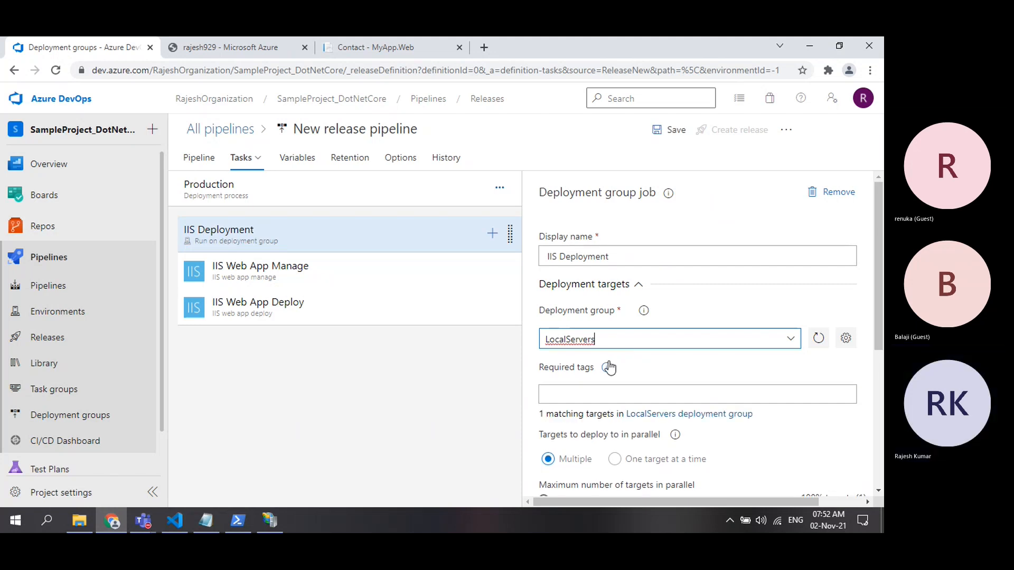
Highlight the matching targets line for the LocalServers group and place the cursor in the job's Required tags field
{"action": "left_click_drag", "start_coordinate": [539, 414], "coordinate": [616, 418]}
{"action": "left_click", "coordinate": [555, 417]}
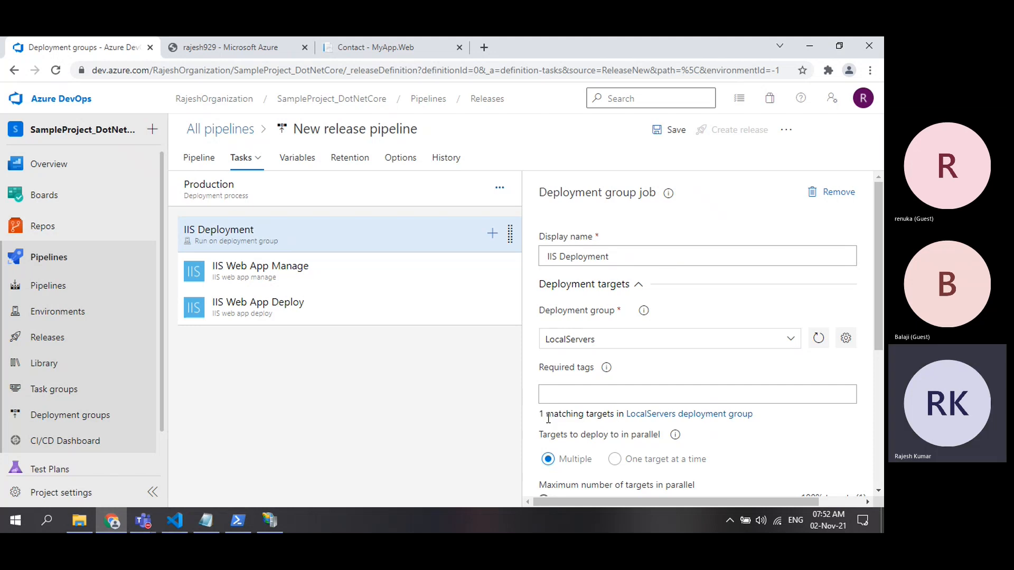
{"action": "left_click_drag", "start_coordinate": [538, 414], "coordinate": [618, 414]}
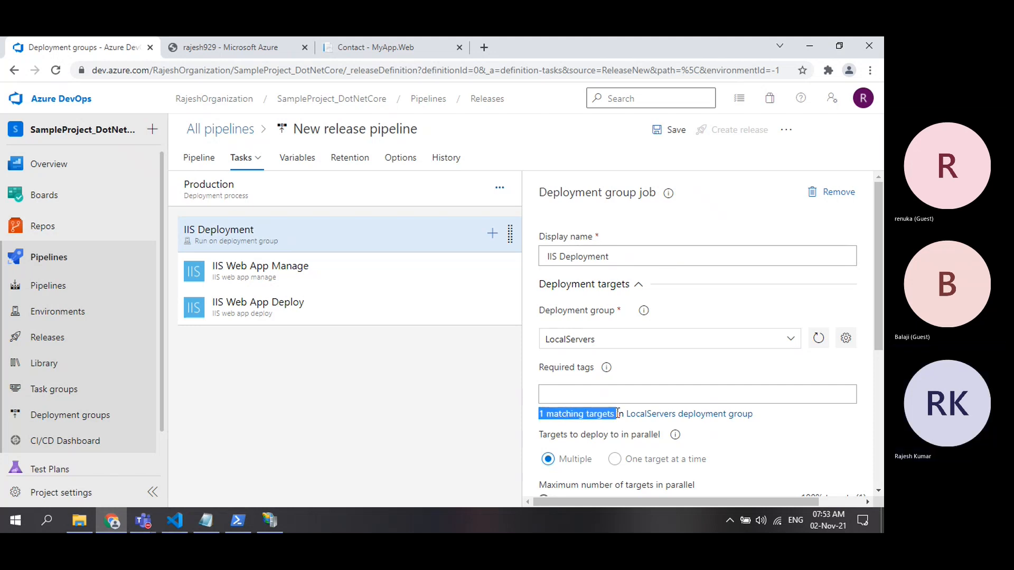
{"action": "left_click", "coordinate": [542, 414]}
{"action": "left_click_drag", "start_coordinate": [540, 414], "coordinate": [608, 417]}
{"action": "left_click", "coordinate": [545, 421]}
{"action": "left_click_drag", "start_coordinate": [539, 414], "coordinate": [616, 414]}
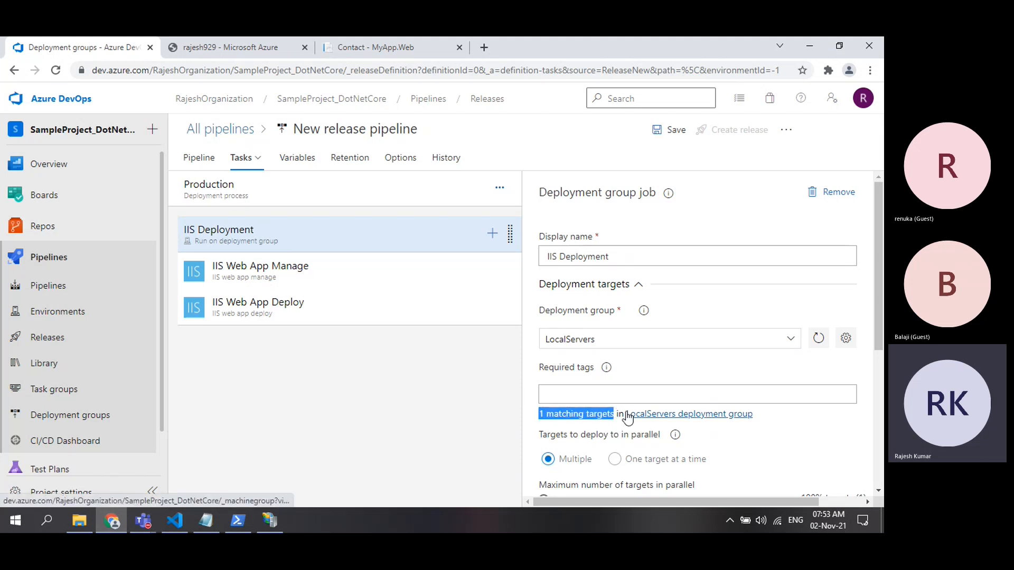
{"action": "scroll", "coordinate": [620, 414], "scroll_direction": "down", "scroll_amount": 2}
{"action": "left_click", "coordinate": [570, 263]}
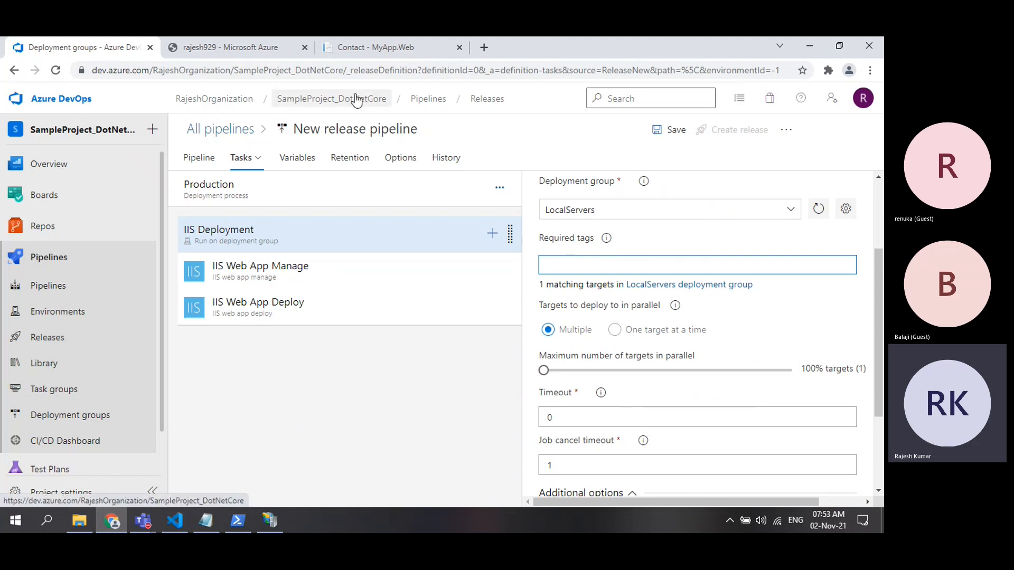
Open the project's deployment groups in a new browser tab and show the targets of the LocalServers group
{"action": "left_click", "coordinate": [102, 415]}
{"action": "right_click", "coordinate": [102, 416]}
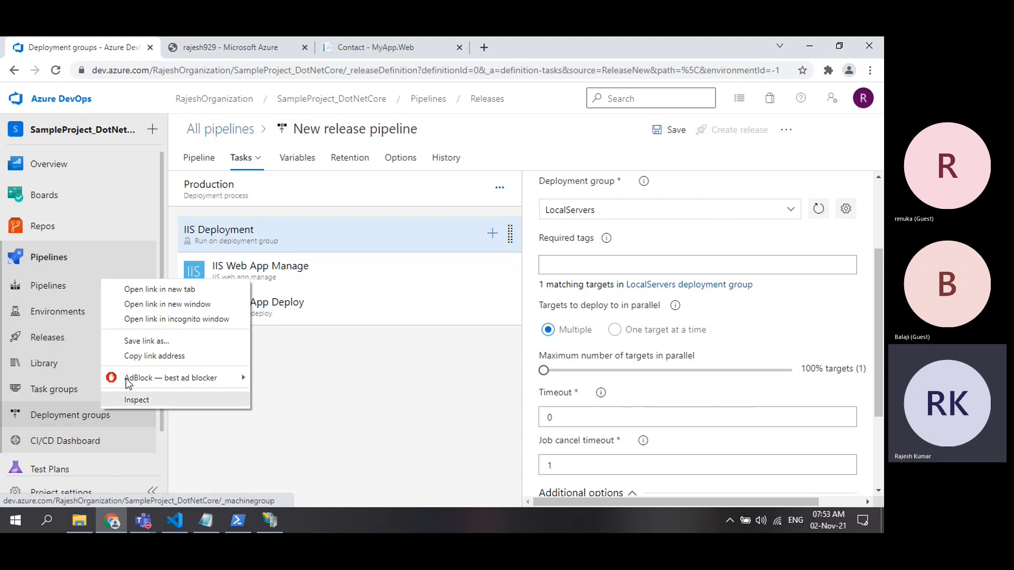
{"action": "left_click", "coordinate": [154, 286]}
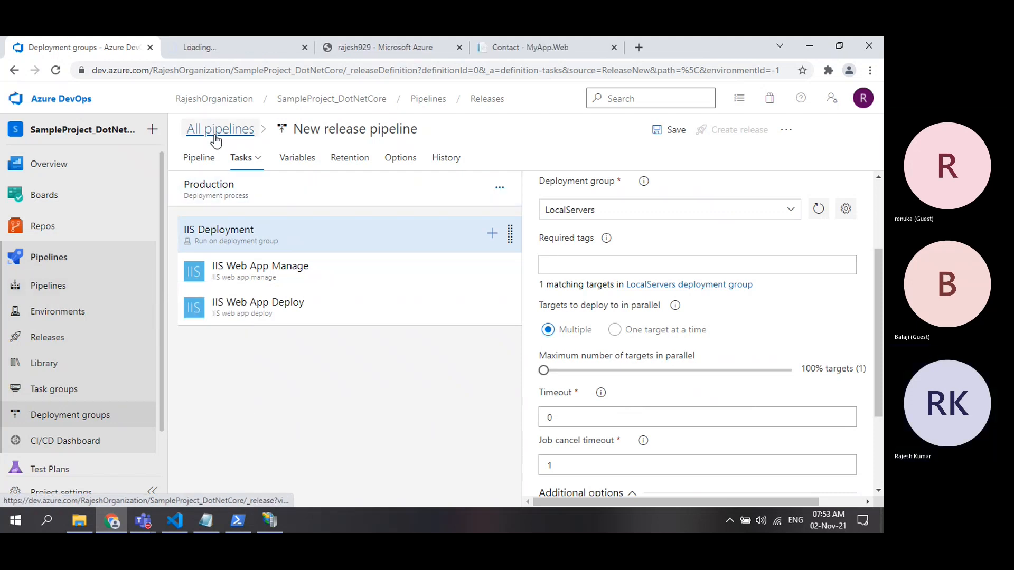
{"action": "left_click", "coordinate": [237, 52]}
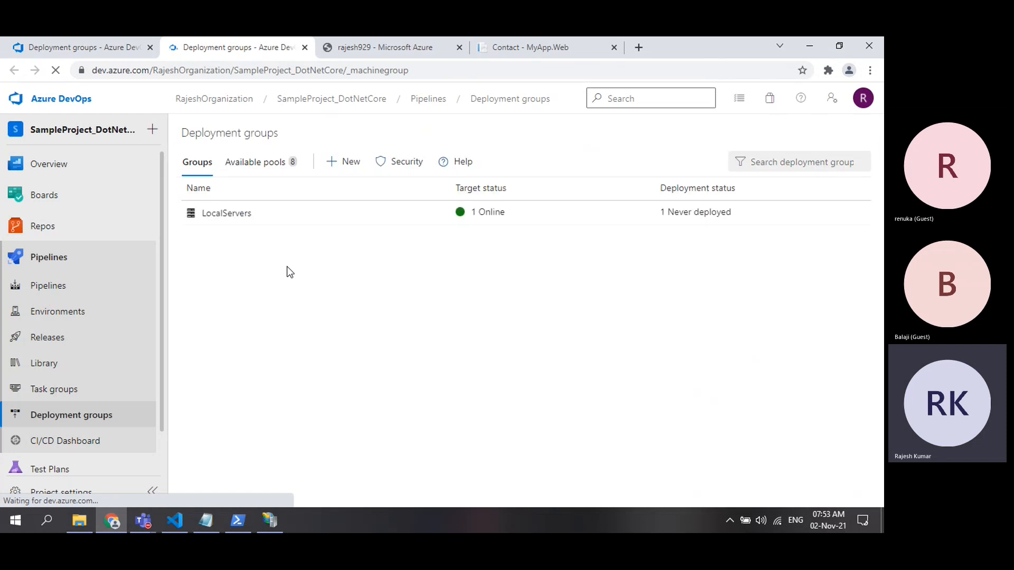
{"action": "left_click", "coordinate": [233, 221]}
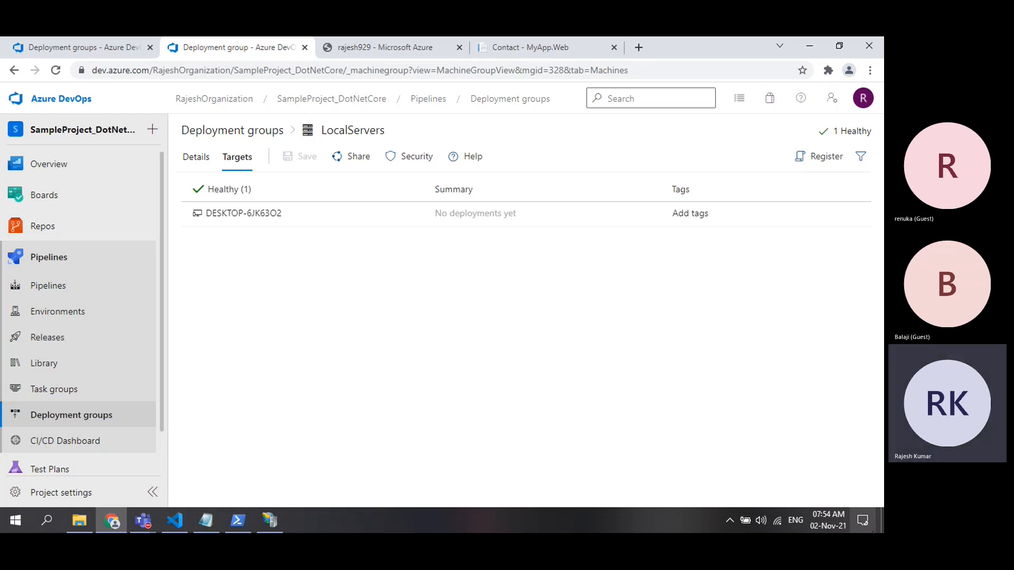
Add the tag WebDeploy to the desktop target in the LocalServers deployment group
{"action": "left_click", "coordinate": [691, 216]}
{"action": "type", "text": "W"}
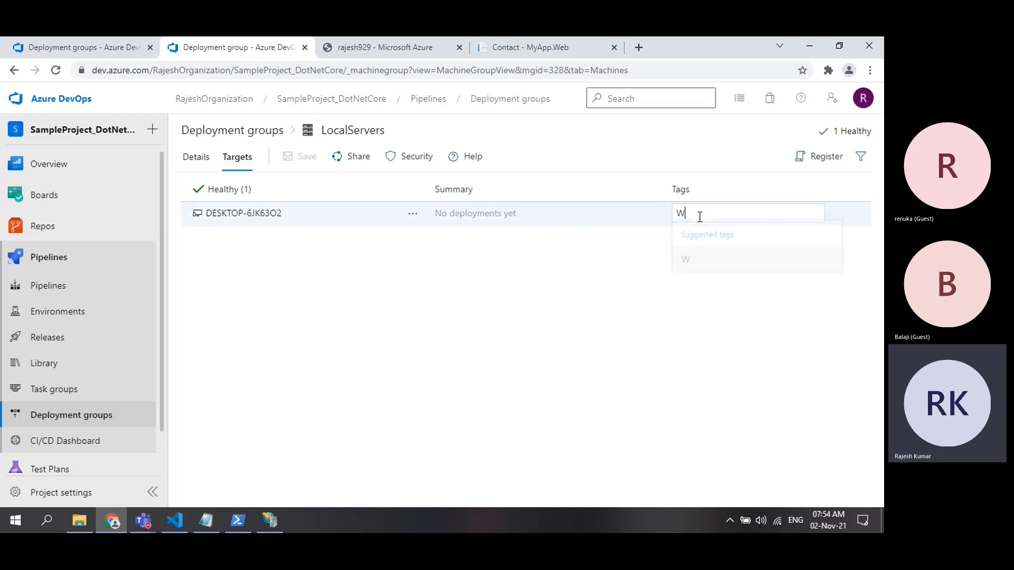
{"action": "type", "text": "ebDeploy"}
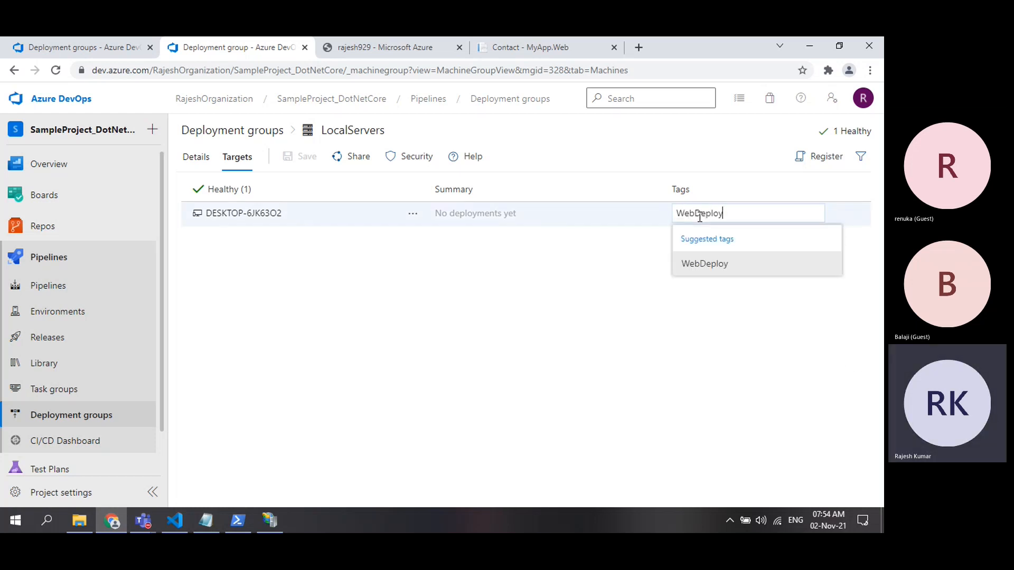
{"action": "key", "text": "Return"}
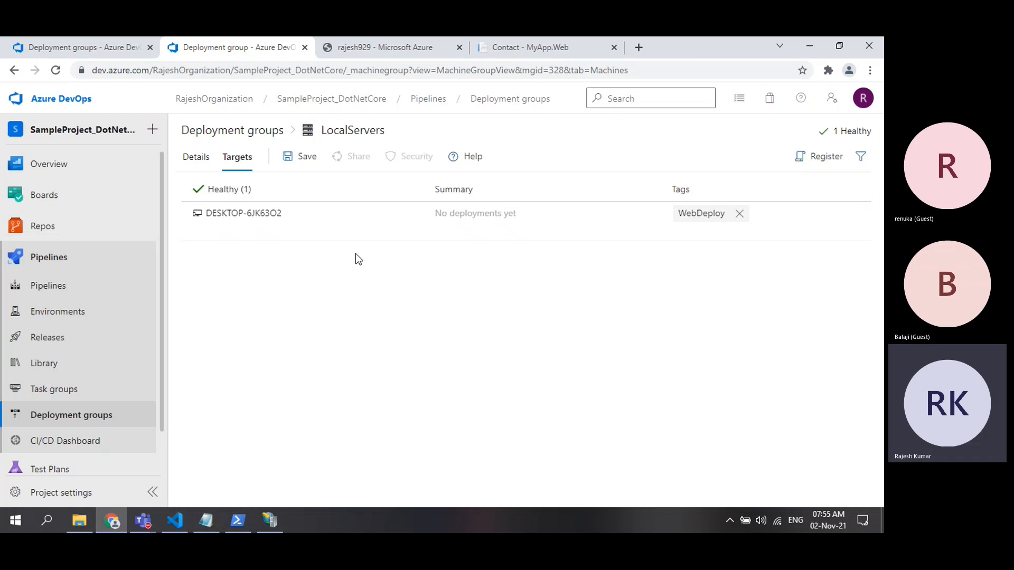
Refresh the deployment groups in the Production stage's IIS Deployment job and try to enter a required tag starting with Web
{"action": "left_click", "coordinate": [60, 48]}
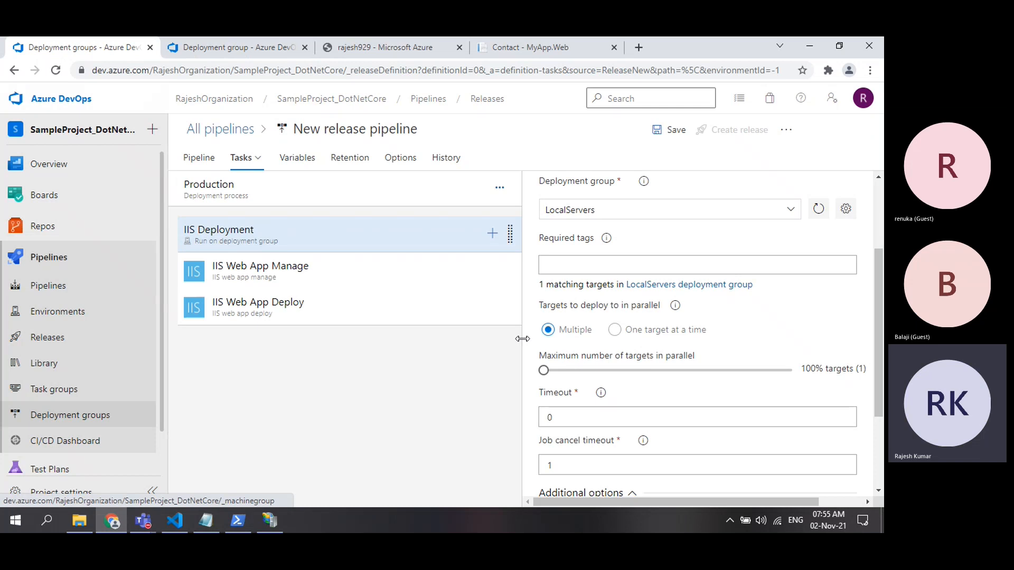
{"action": "scroll", "coordinate": [536, 334], "scroll_direction": "up", "scroll_amount": 3}
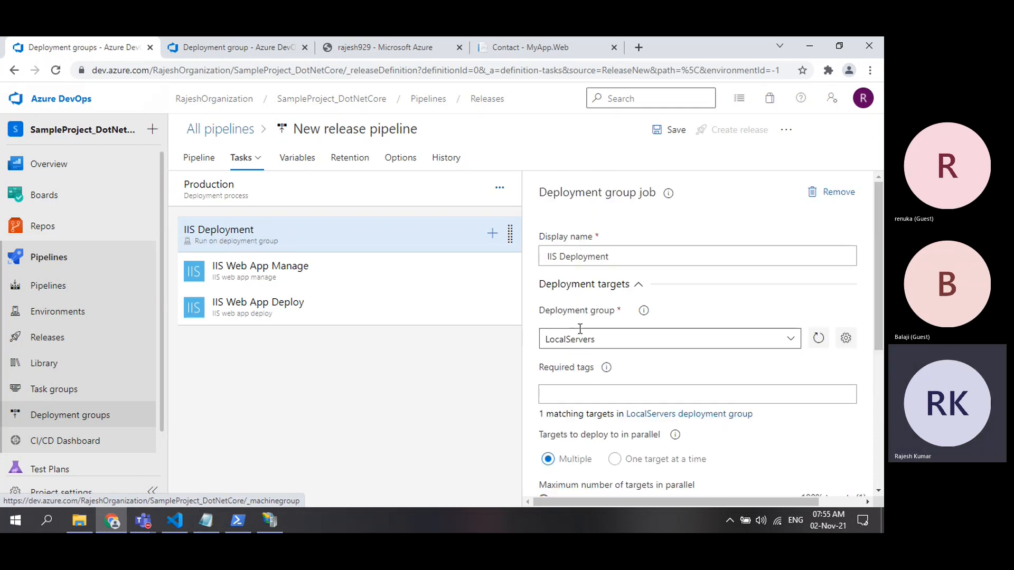
{"action": "left_click_drag", "start_coordinate": [539, 310], "coordinate": [611, 312]}
{"action": "scroll", "coordinate": [636, 324], "scroll_direction": "down", "scroll_amount": 2}
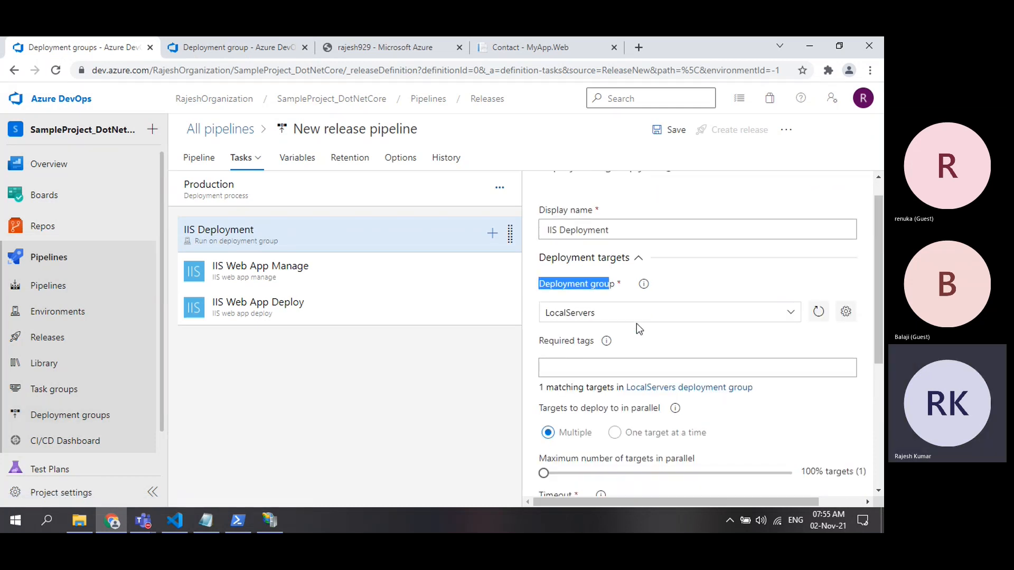
{"action": "scroll", "coordinate": [636, 324], "scroll_direction": "down", "scroll_amount": 1}
{"action": "left_click", "coordinate": [577, 329]}
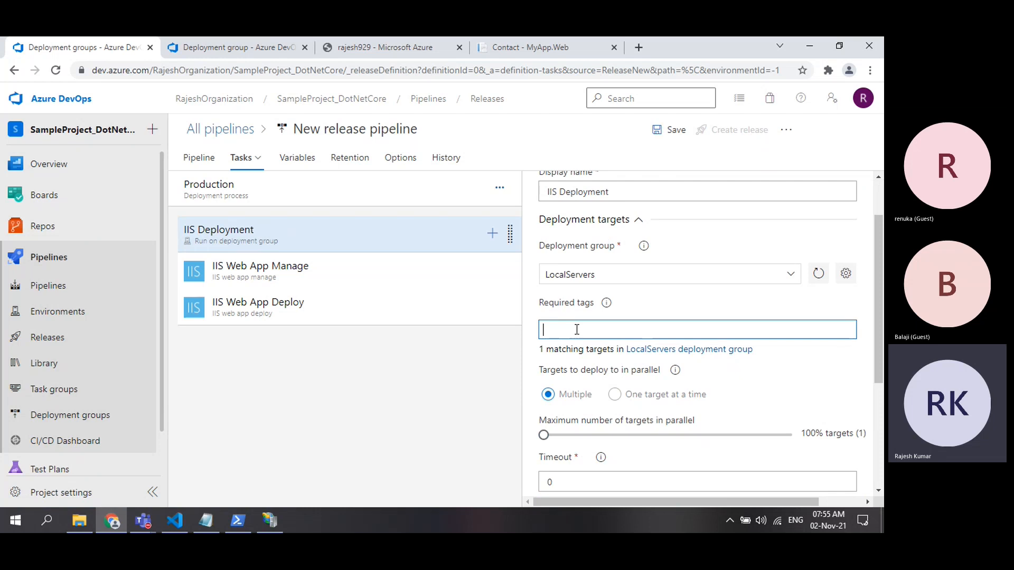
{"action": "left_click", "coordinate": [820, 276]}
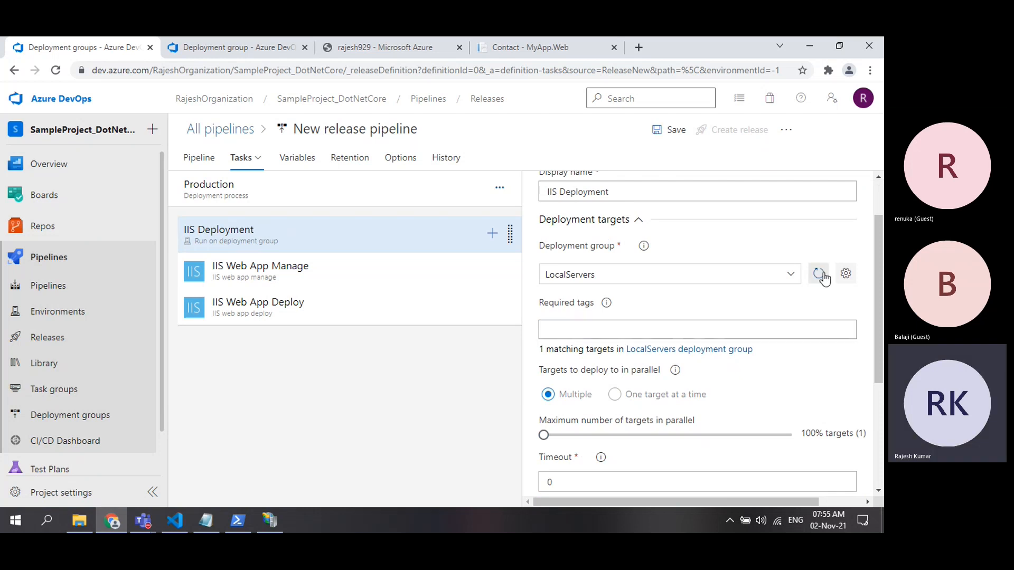
{"action": "left_click", "coordinate": [651, 330]}
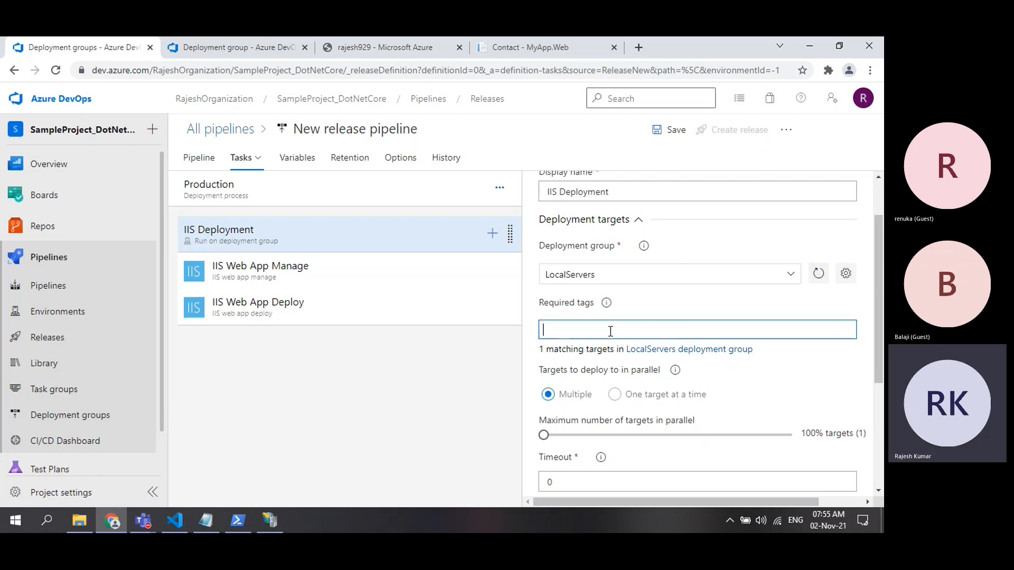
{"action": "type", "text": "Web"}
{"action": "key", "text": "BackSpace"}
{"action": "key", "text": "BackSpace"}
{"action": "key", "text": "BackSpace"}
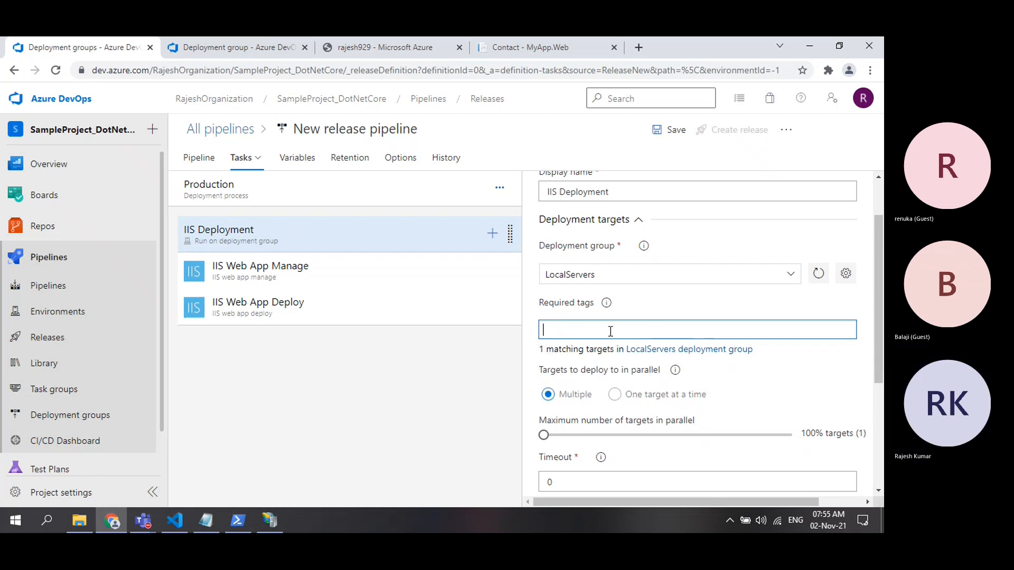
Leave the unsaved release pipeline for the list of all pipelines and start a new release pipeline
{"action": "left_click", "coordinate": [244, 135]}
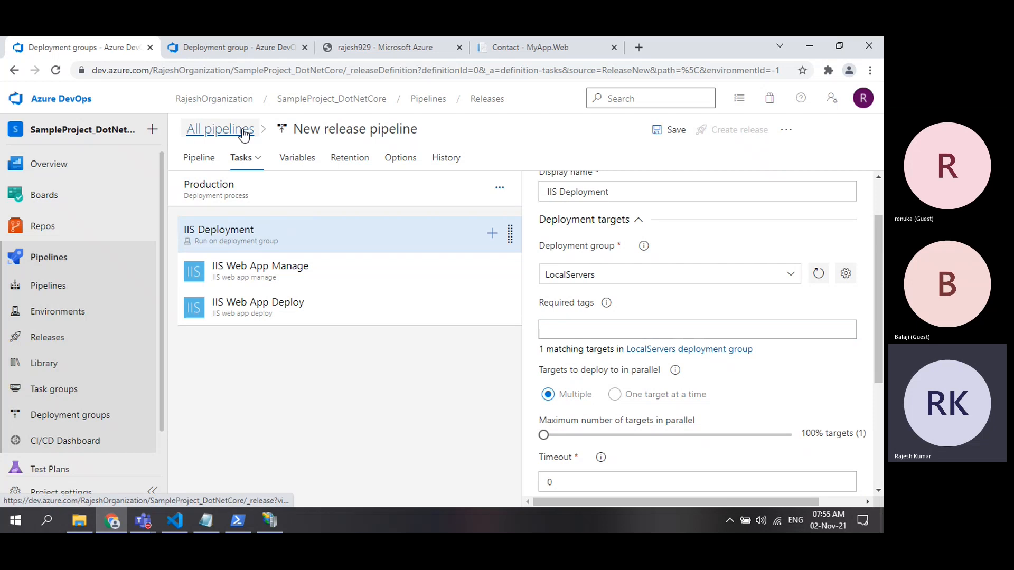
{"action": "left_click", "coordinate": [504, 328]}
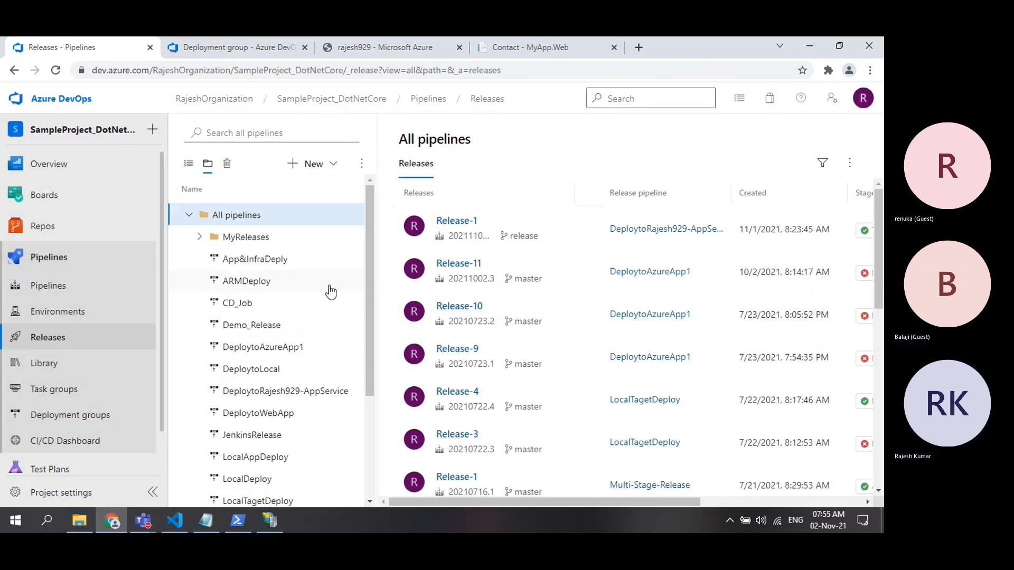
{"action": "scroll", "coordinate": [331, 291], "scroll_direction": "down", "scroll_amount": 3}
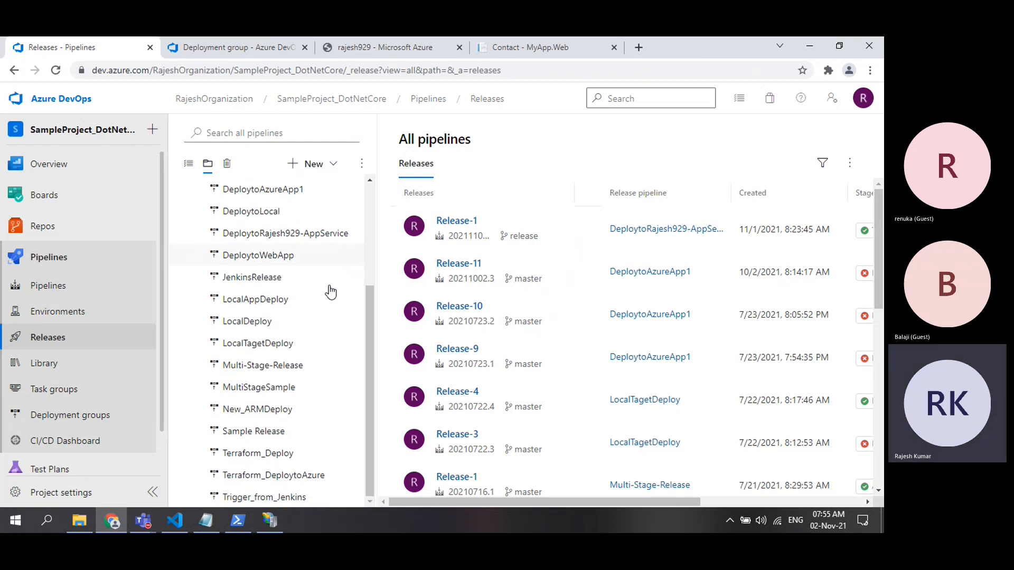
{"action": "scroll", "coordinate": [331, 291], "scroll_direction": "up", "scroll_amount": 3}
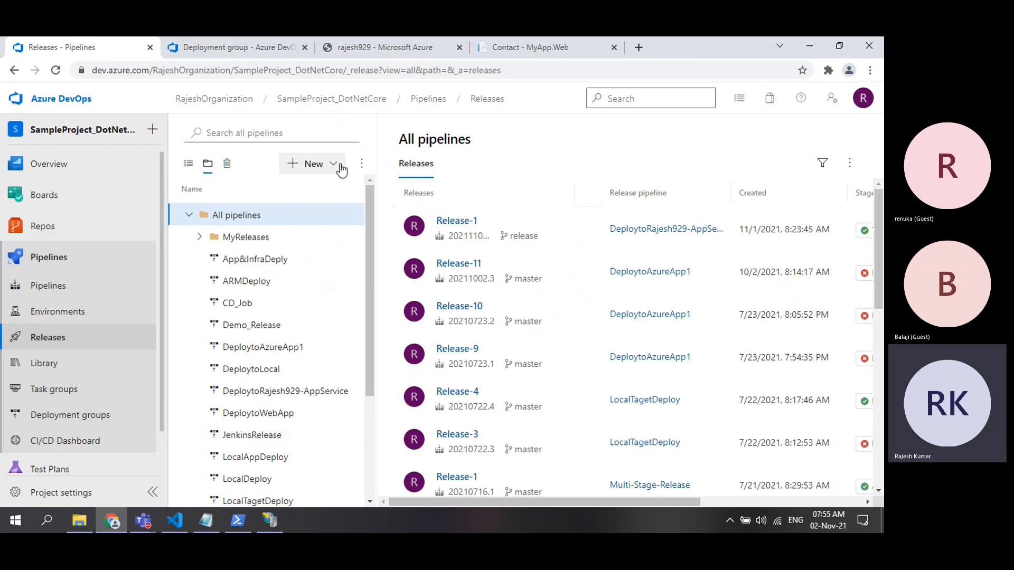
{"action": "left_click", "coordinate": [333, 164]}
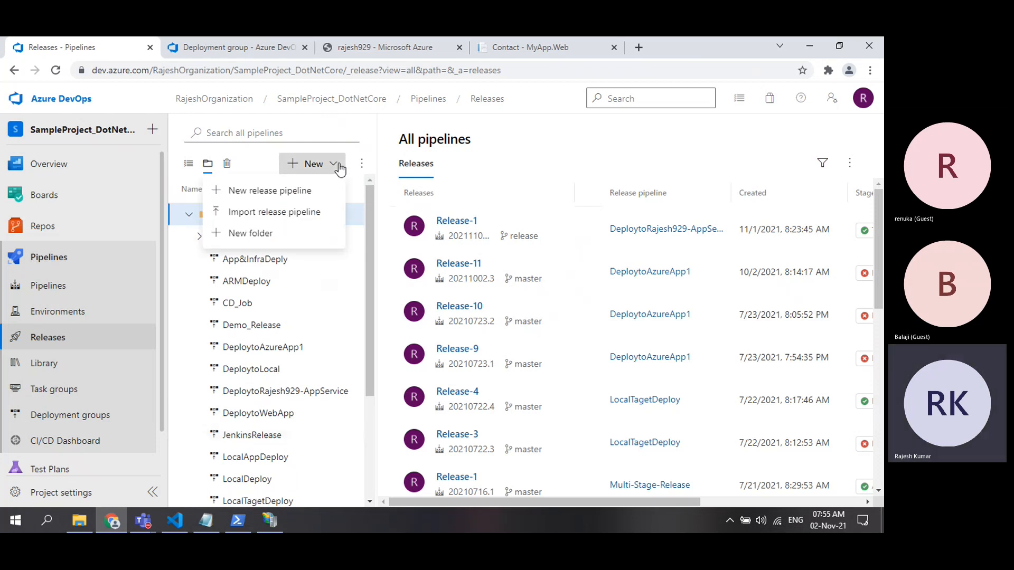
{"action": "left_click", "coordinate": [302, 194]}
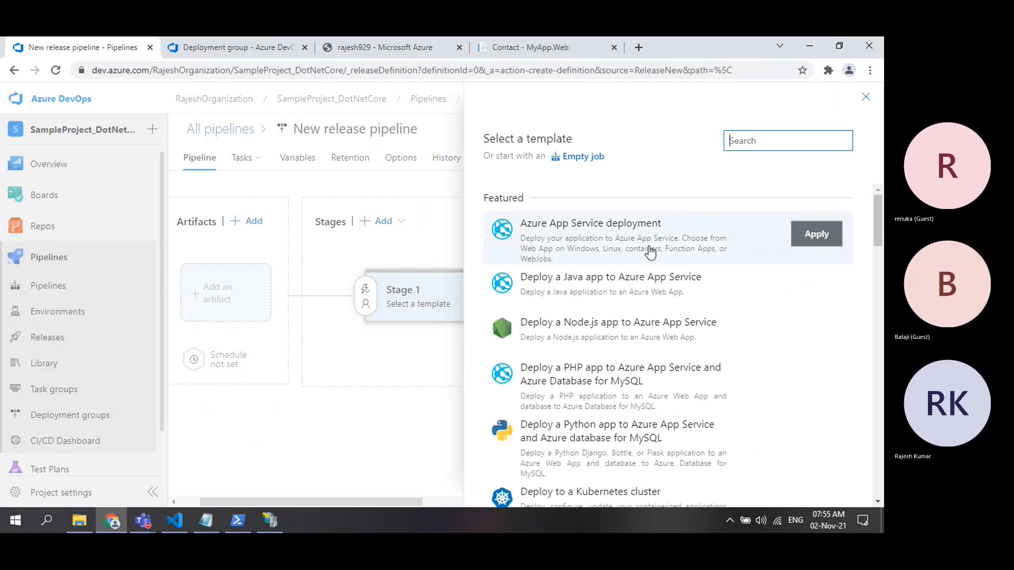
Search the templates for IIS and apply the IIS website deployment template to Stage 1
{"action": "type", "text": "IIS"}
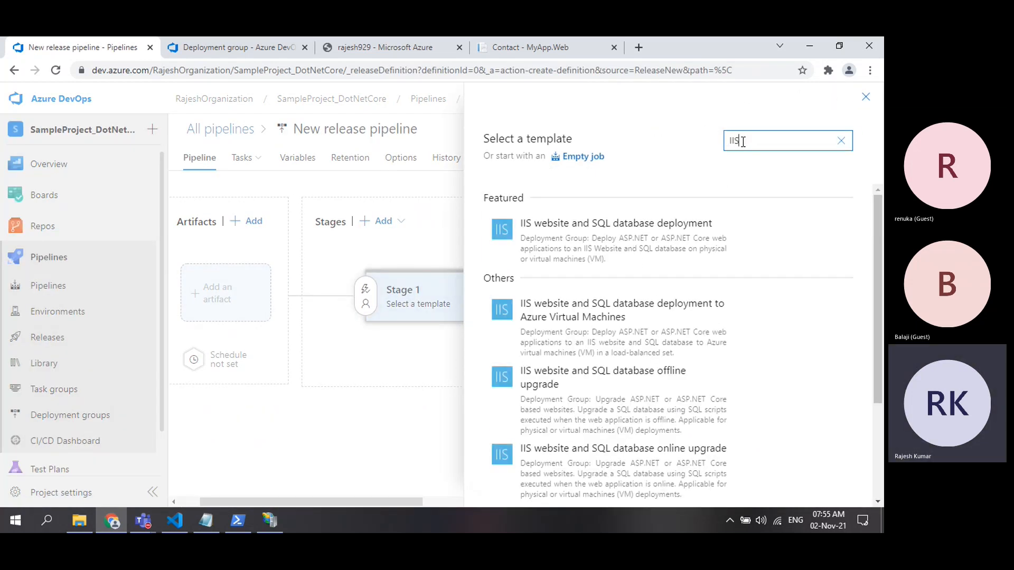
{"action": "scroll", "coordinate": [618, 349], "scroll_direction": "down", "scroll_amount": 3}
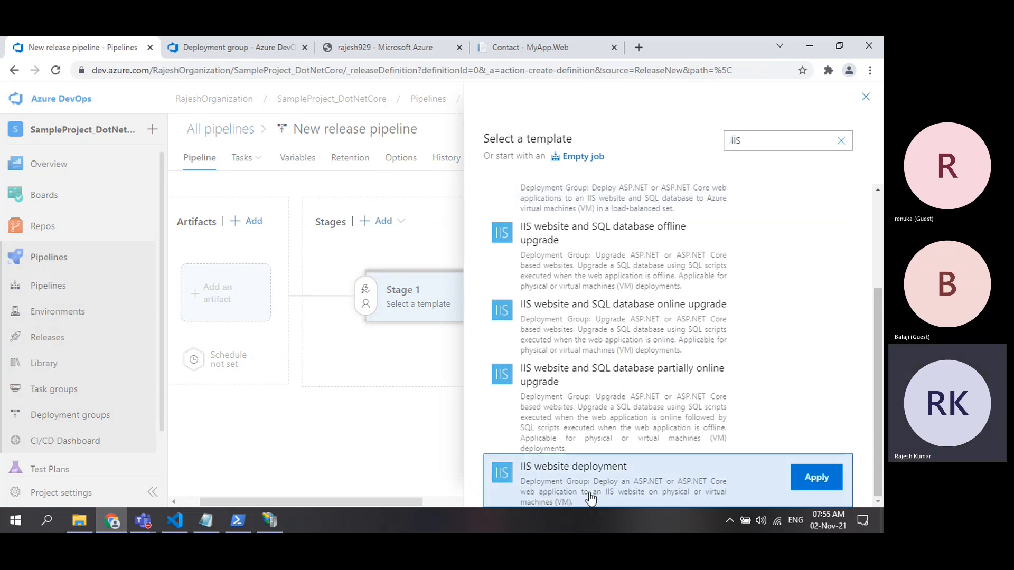
{"action": "left_click", "coordinate": [808, 479]}
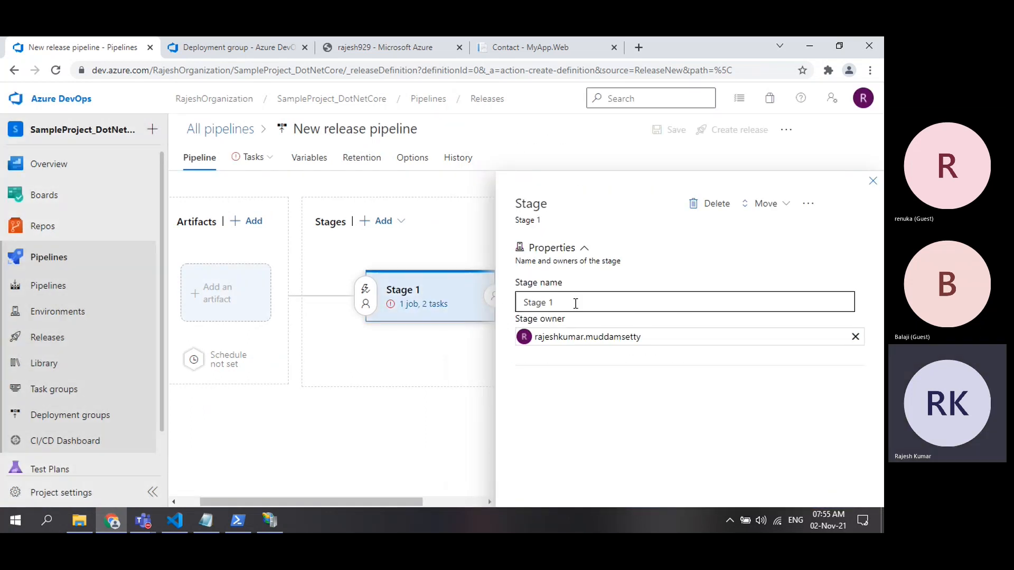
Rename the stage as Prod, close its properties and open its tasks
{"action": "type", "text": "Prod"}
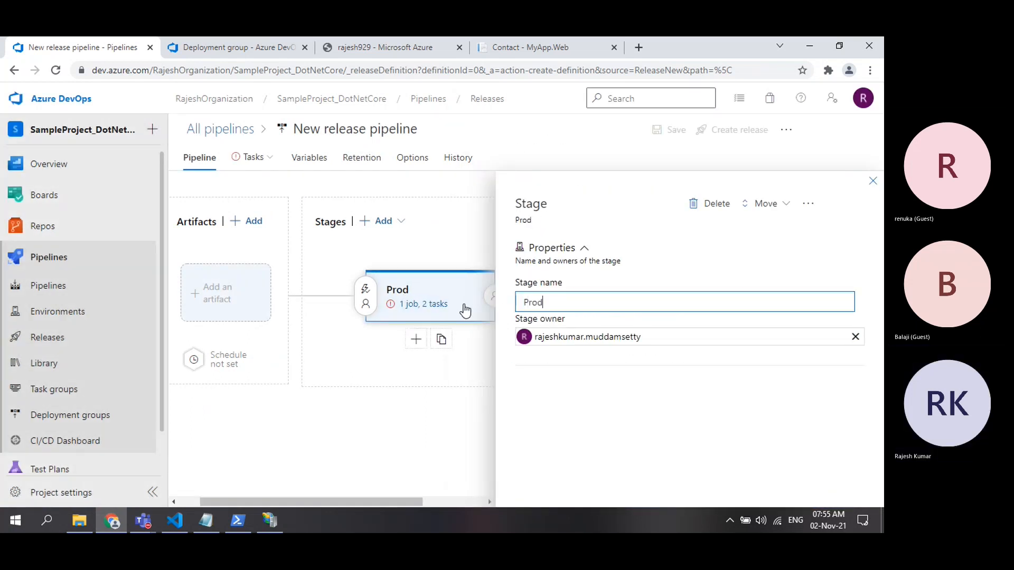
{"action": "left_click", "coordinate": [872, 181]}
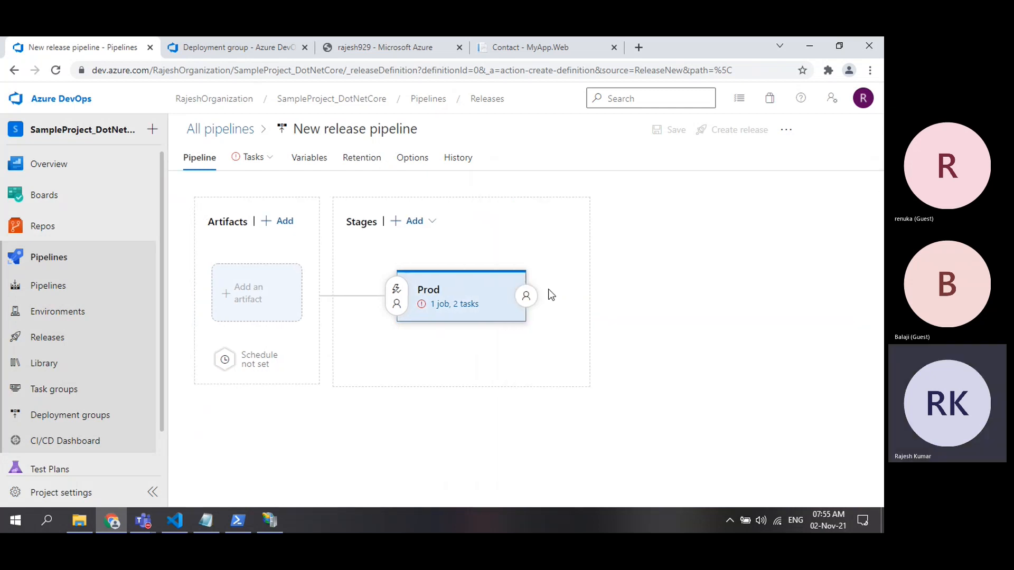
{"action": "left_click", "coordinate": [476, 304]}
Set the IIS Deployment job's deployment group to LocalServers
{"action": "left_click", "coordinate": [312, 249]}
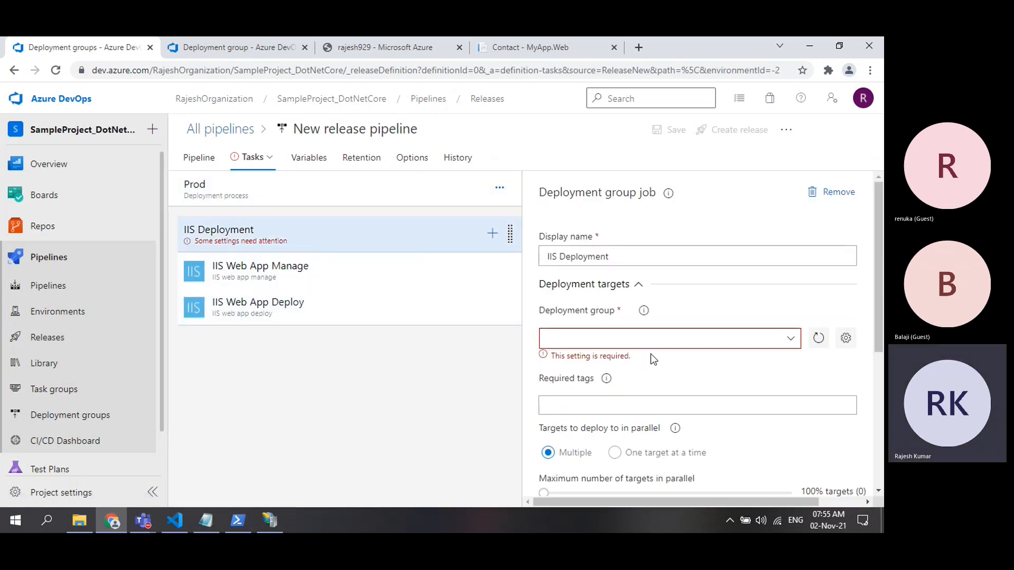
{"action": "left_click", "coordinate": [791, 339]}
{"action": "left_click", "coordinate": [623, 361]}
Add WebDeploy to the required tags of the Prod stage's IIS Deployment job
{"action": "scroll", "coordinate": [674, 340], "scroll_direction": "down", "scroll_amount": 2}
{"action": "left_click", "coordinate": [623, 267]}
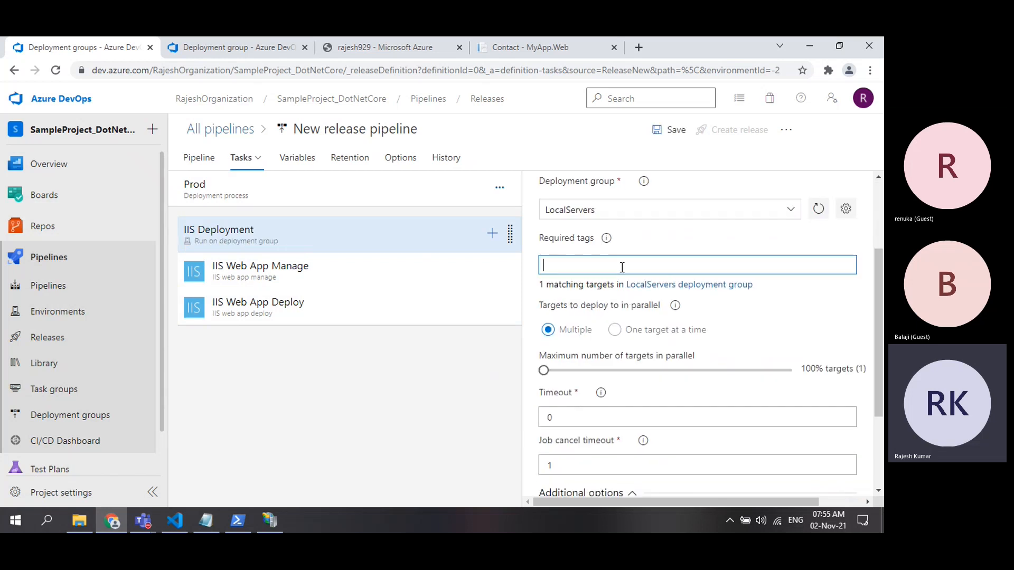
{"action": "type", "text": "We"}
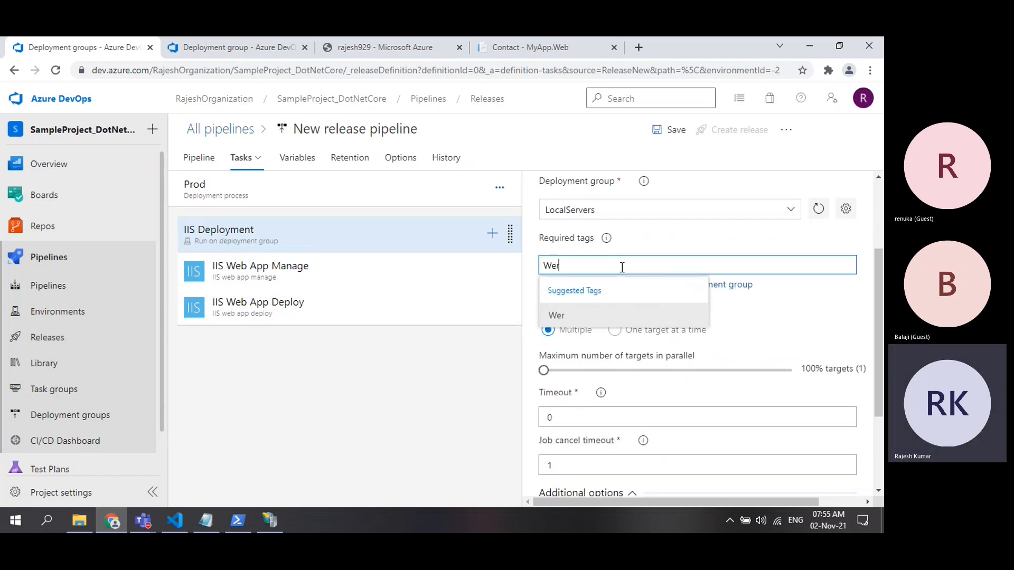
{"action": "type", "text": "bDeploy"}
{"action": "left_click", "coordinate": [575, 317]}
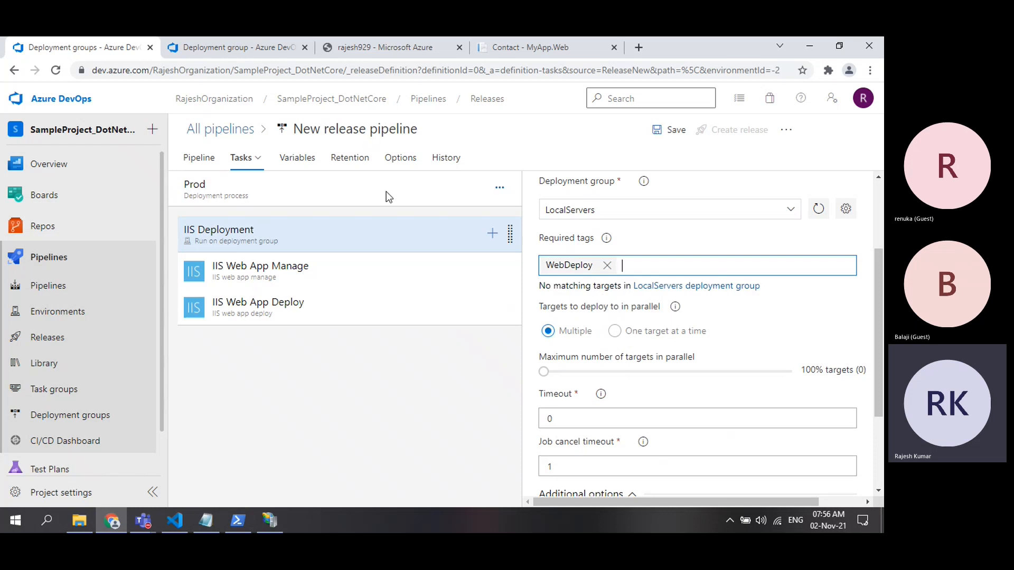
Go back to the LocalServers targets and save the WebDeploy tag on the desktop target
{"action": "left_click", "coordinate": [223, 52]}
{"action": "left_click", "coordinate": [402, 330]}
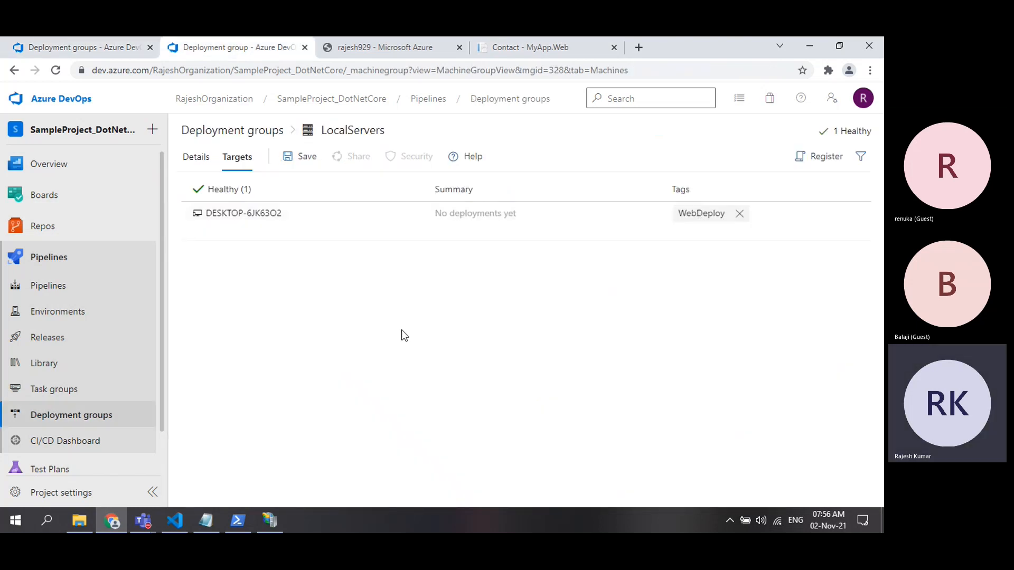
{"action": "left_click", "coordinate": [306, 162]}
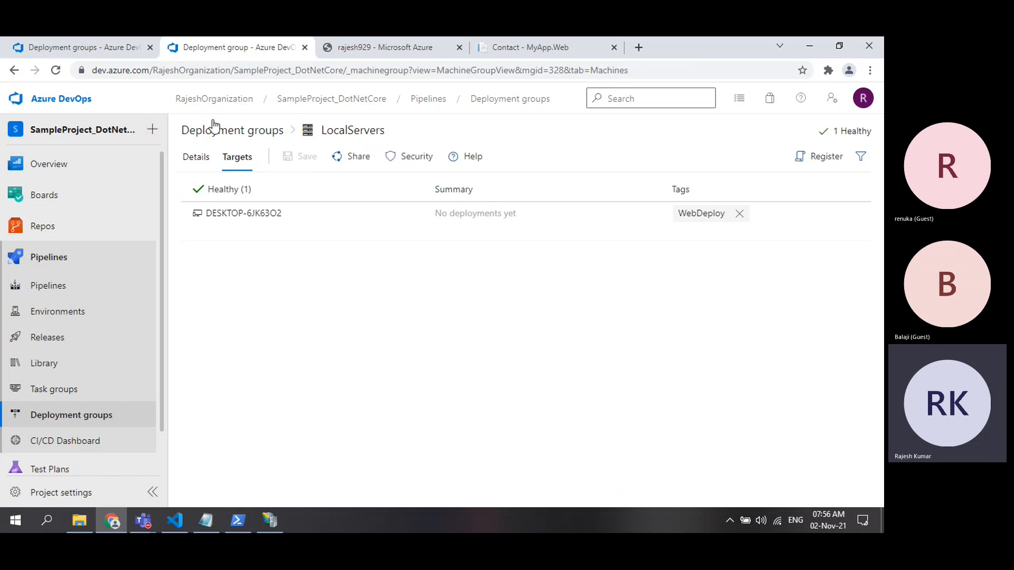
Remove the WebDeploy required tag from the Prod stage's IIS Deployment job, and refresh and reselect its LocalServers deployment group
{"action": "left_click", "coordinate": [83, 49]}
{"action": "left_click", "coordinate": [607, 265]}
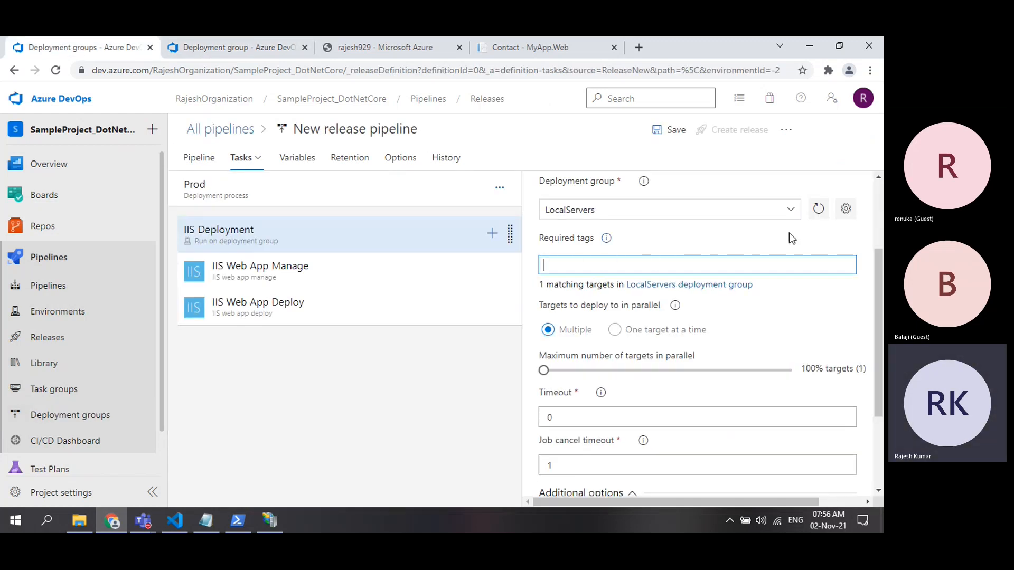
{"action": "left_click", "coordinate": [791, 210]}
{"action": "left_click", "coordinate": [708, 228]}
{"action": "left_click", "coordinate": [819, 214]}
{"action": "left_click", "coordinate": [790, 210]}
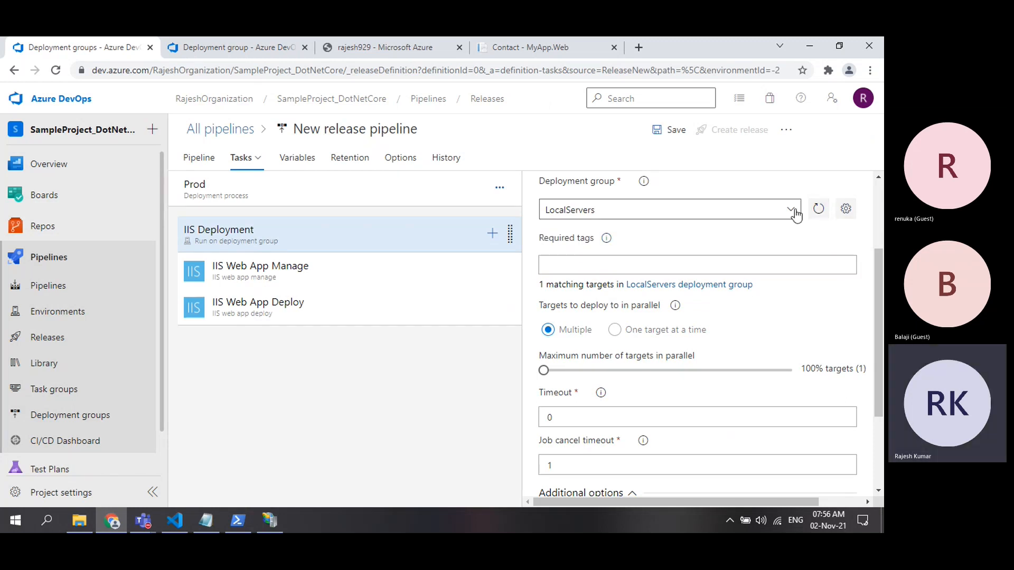
{"action": "left_click", "coordinate": [656, 234]}
Add the suggested WebDeploy tag to the required tags of the Prod stage's IIS Deployment job and check its matching targets
{"action": "left_click", "coordinate": [614, 265]}
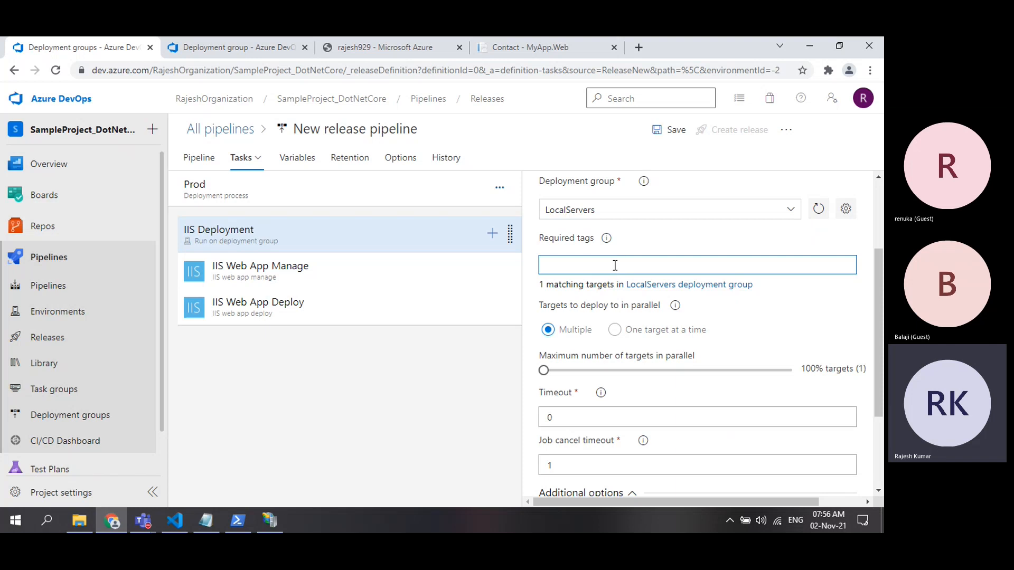
{"action": "type", "text": "WebDeploy"}
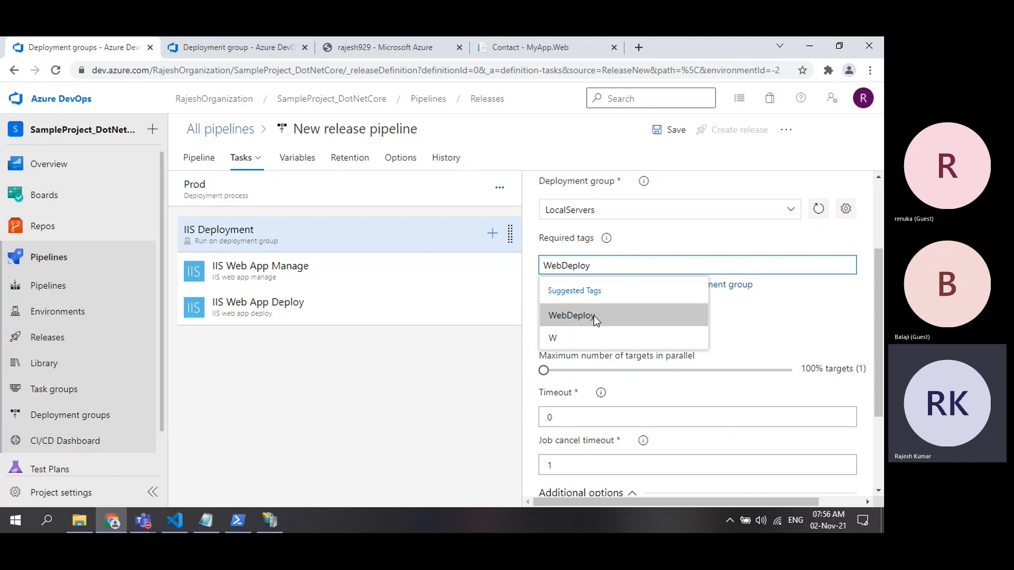
{"action": "left_click", "coordinate": [594, 316]}
{"action": "left_click_drag", "start_coordinate": [539, 286], "coordinate": [618, 287]}
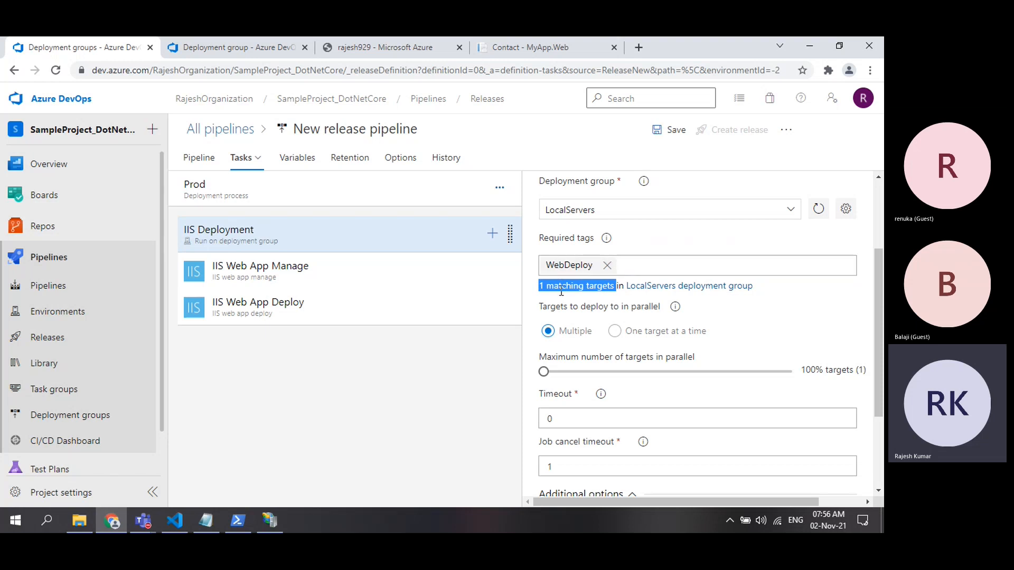
Compare the IIS Deployment job's matching targets with the desktop target and its tag in the LocalServers deployment group
{"action": "left_click", "coordinate": [246, 48]}
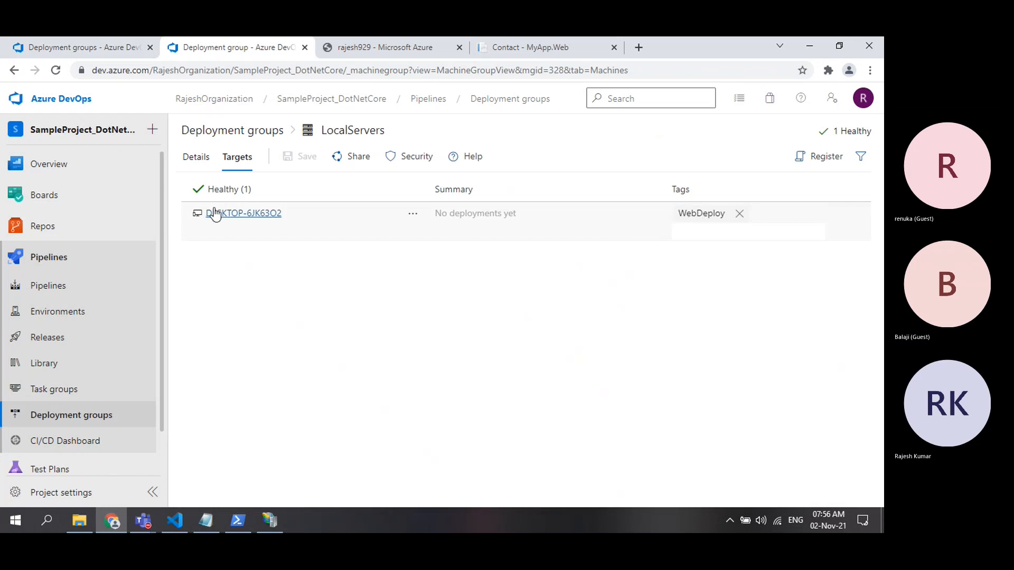
{"action": "left_click", "coordinate": [79, 48]}
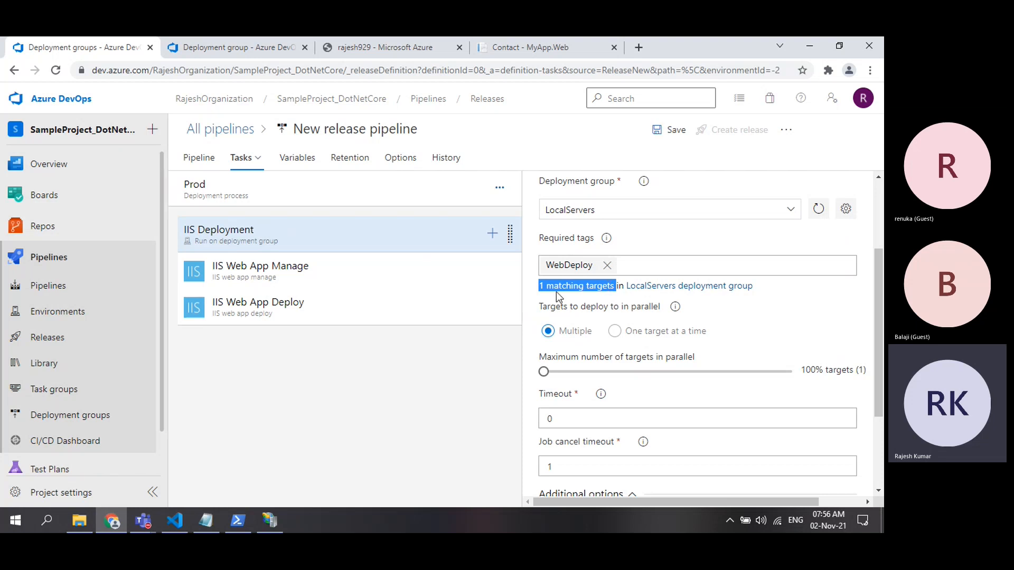
{"action": "left_click", "coordinate": [542, 287]}
{"action": "left_click_drag", "start_coordinate": [541, 287], "coordinate": [592, 285]}
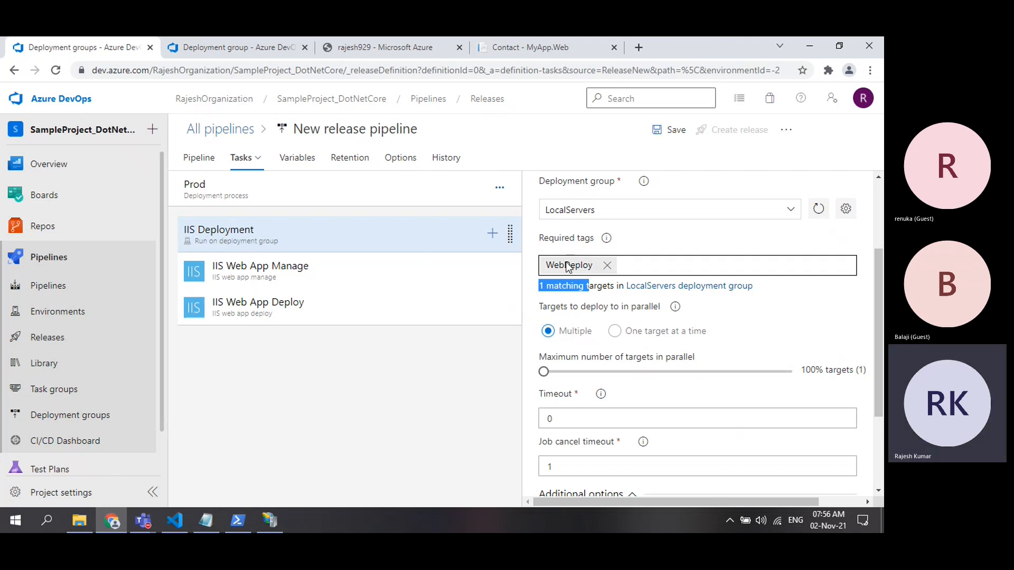
{"action": "scroll", "coordinate": [617, 280], "scroll_direction": "down", "scroll_amount": 1}
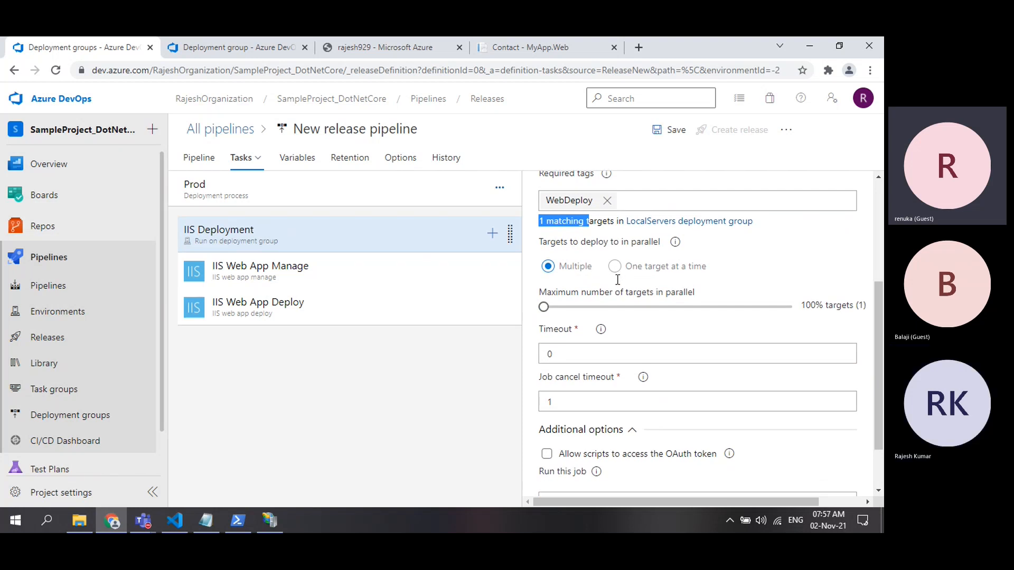
{"action": "left_click", "coordinate": [239, 50]}
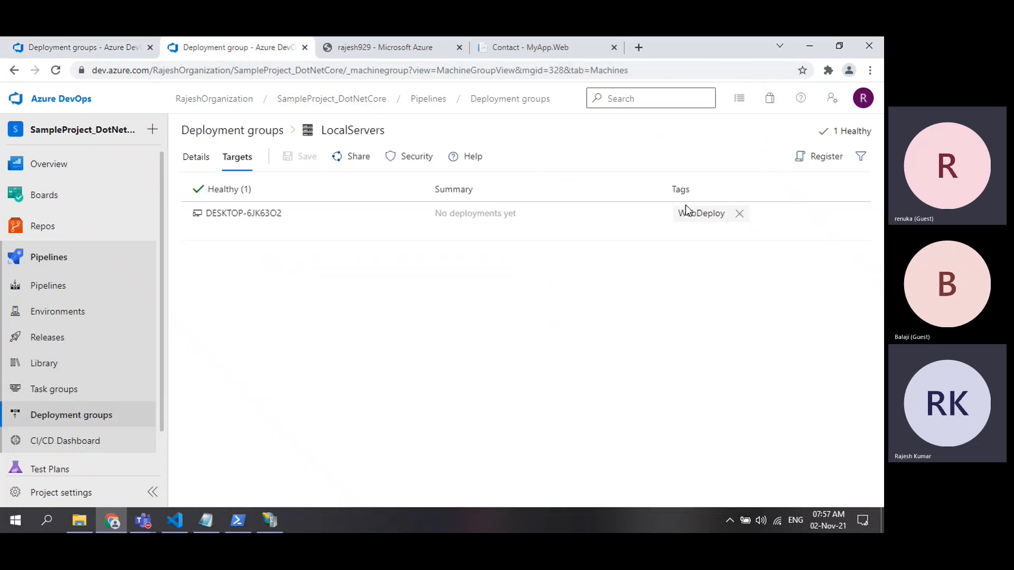
{"action": "left_click", "coordinate": [713, 222]}
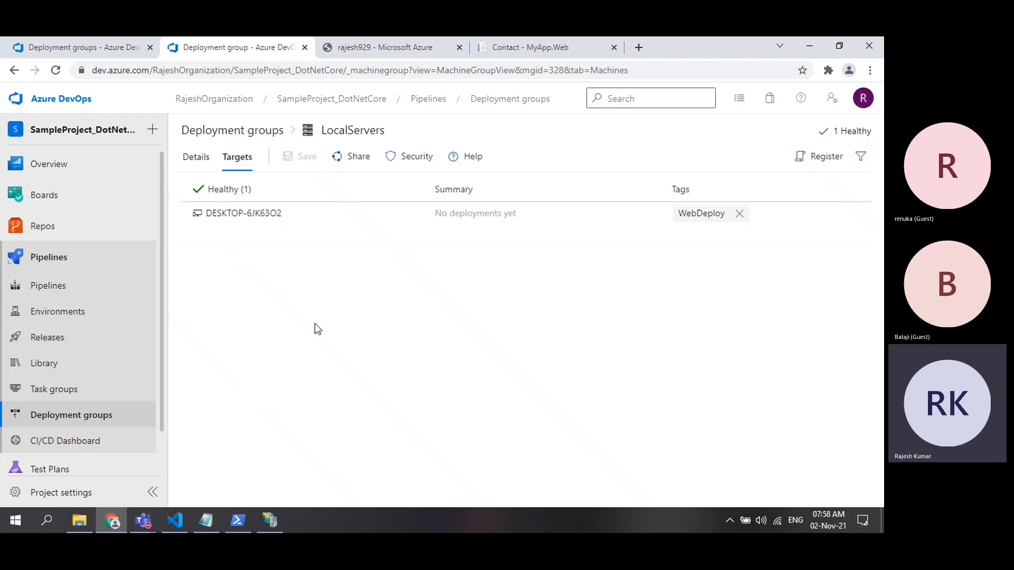
Compare the LocalServers target's tag with the required tags and matching targets in the IIS Deployment job of the release pipeline
{"action": "left_click", "coordinate": [721, 222]}
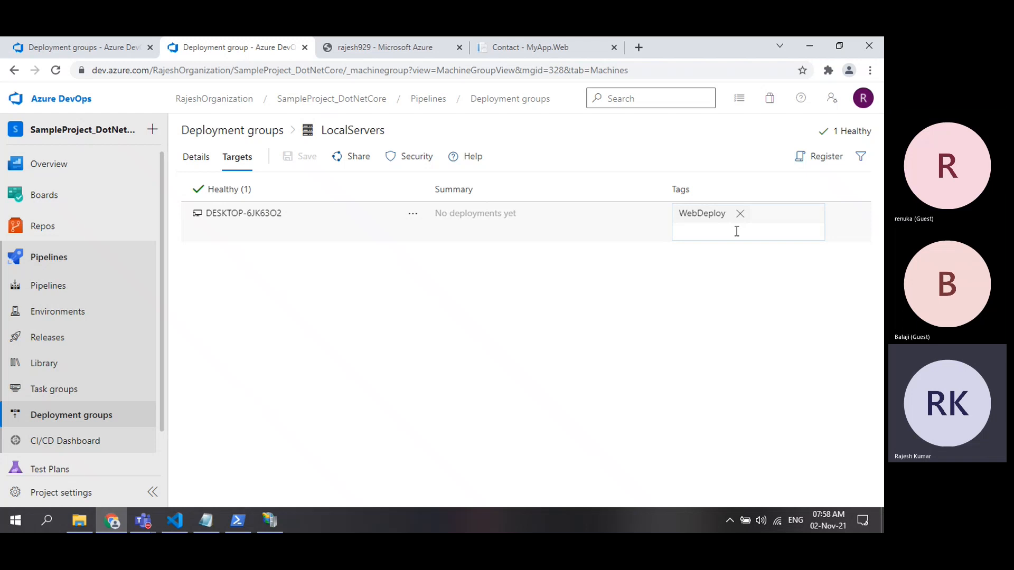
{"action": "left_click", "coordinate": [103, 53]}
{"action": "scroll", "coordinate": [570, 289], "scroll_direction": "up", "scroll_amount": 3}
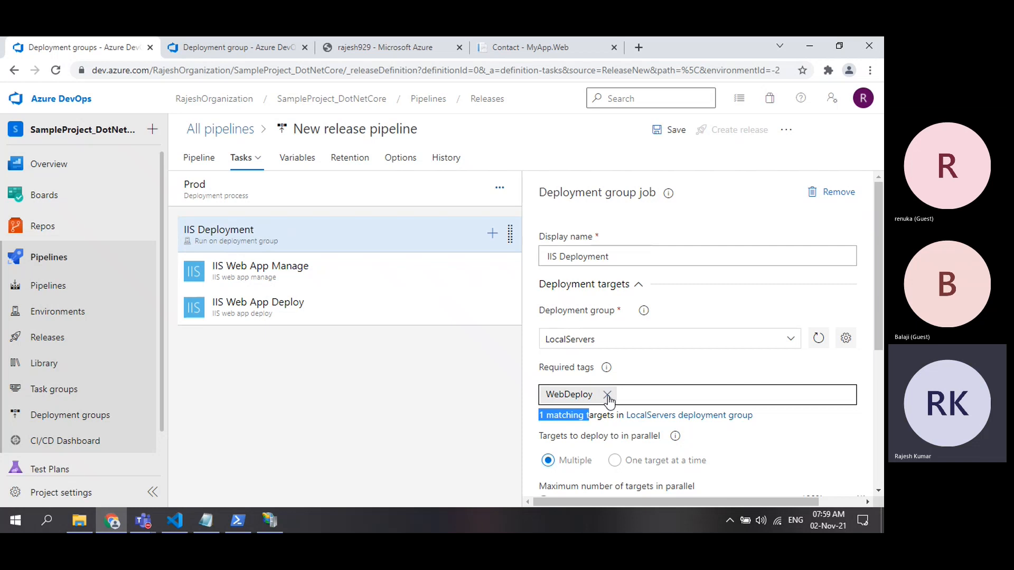
{"action": "scroll", "coordinate": [663, 367], "scroll_direction": "down", "scroll_amount": 3}
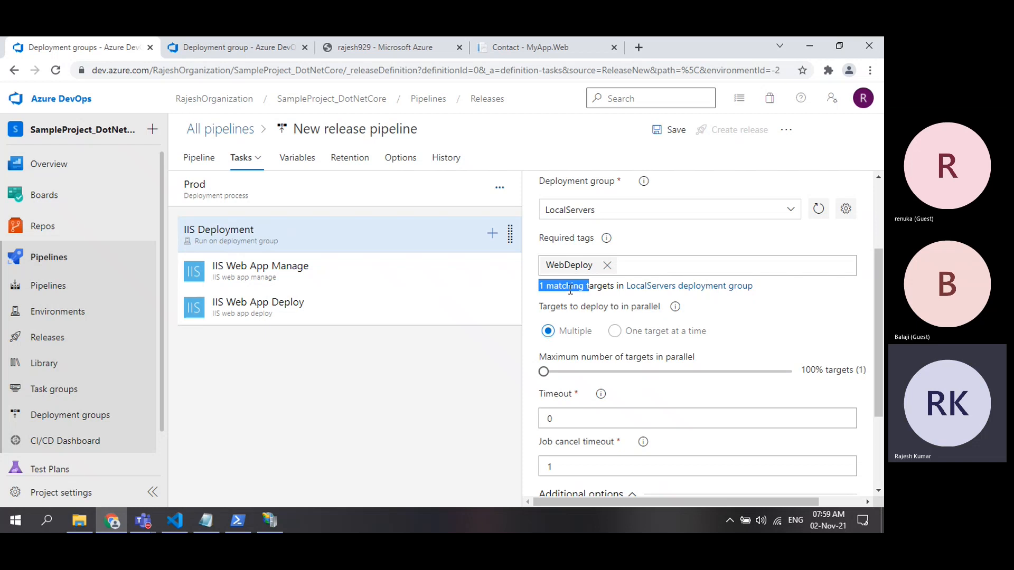
{"action": "scroll", "coordinate": [605, 323], "scroll_direction": "down", "scroll_amount": 2}
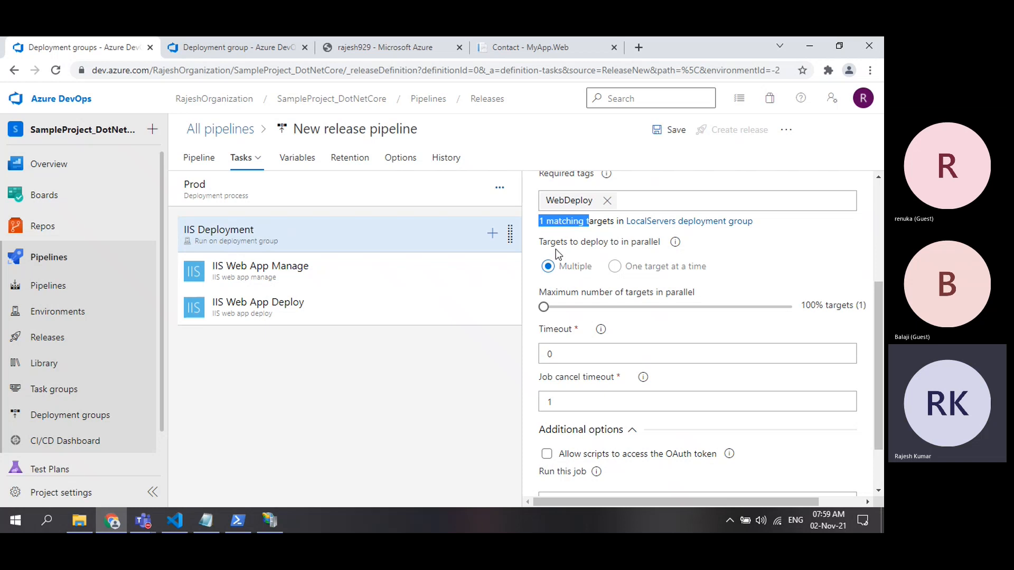
{"action": "left_click_drag", "start_coordinate": [538, 242], "coordinate": [667, 247]}
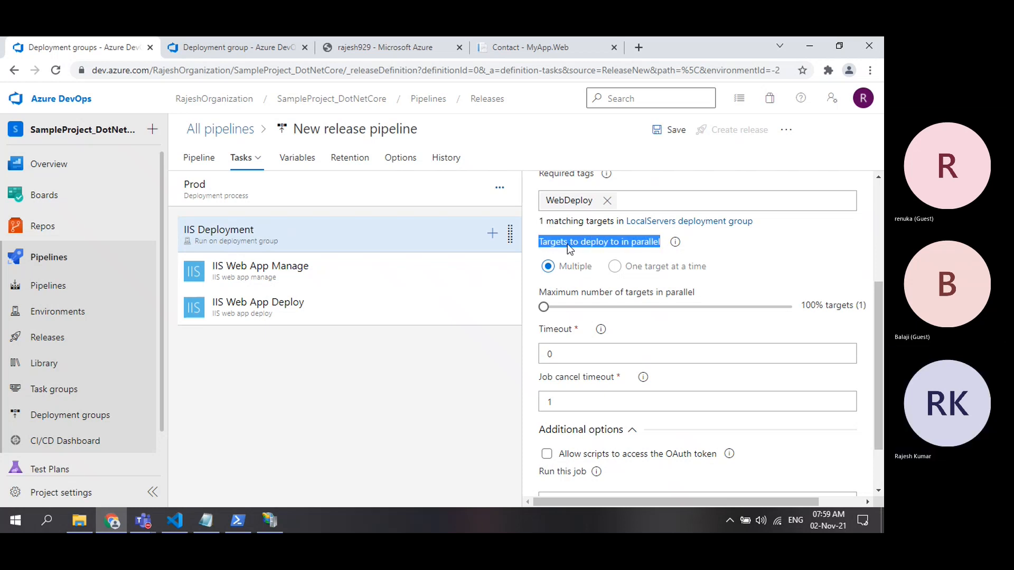
{"action": "left_click_drag", "start_coordinate": [540, 221], "coordinate": [597, 235]}
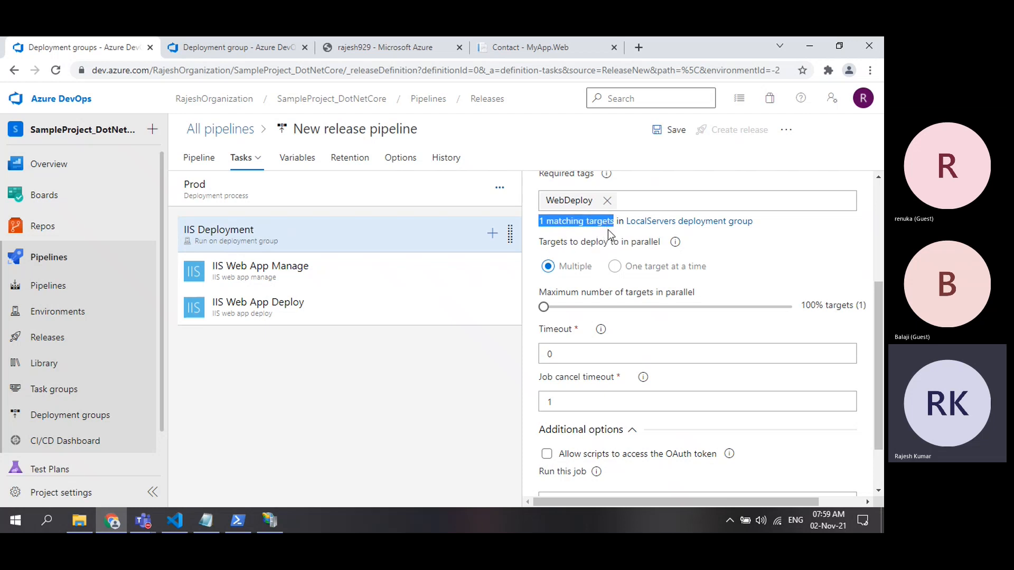
Try deploying to one target at a time in the IIS Deployment job, and restore the parallel setting to Multiple
{"action": "left_click", "coordinate": [614, 267]}
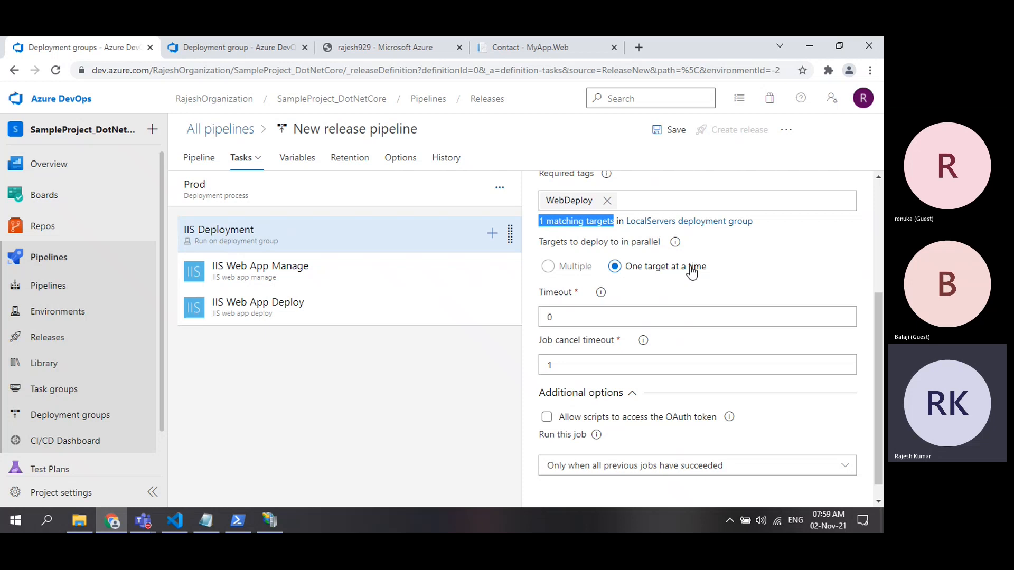
{"action": "left_click", "coordinate": [548, 267]}
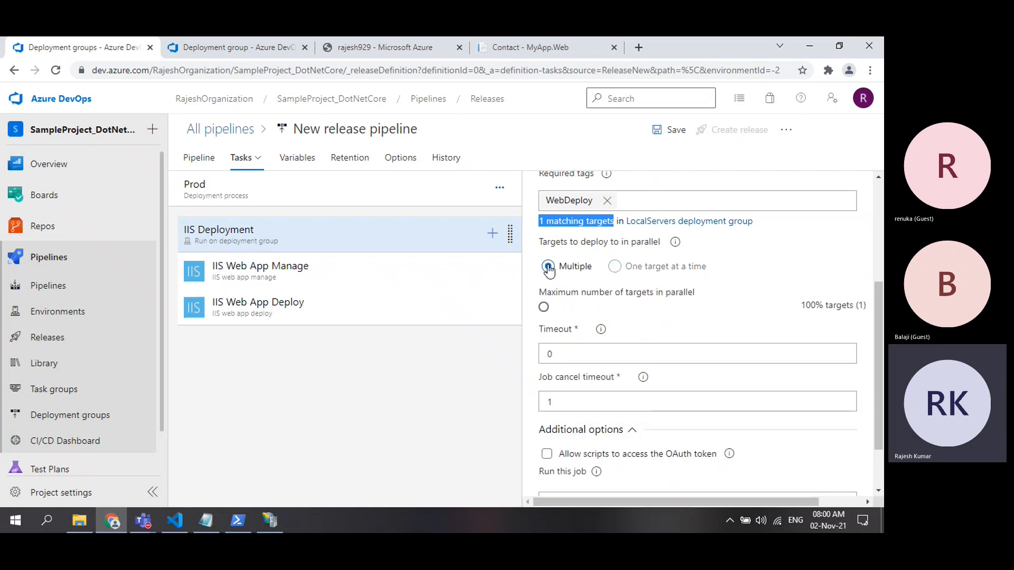
{"action": "left_click", "coordinate": [542, 221]}
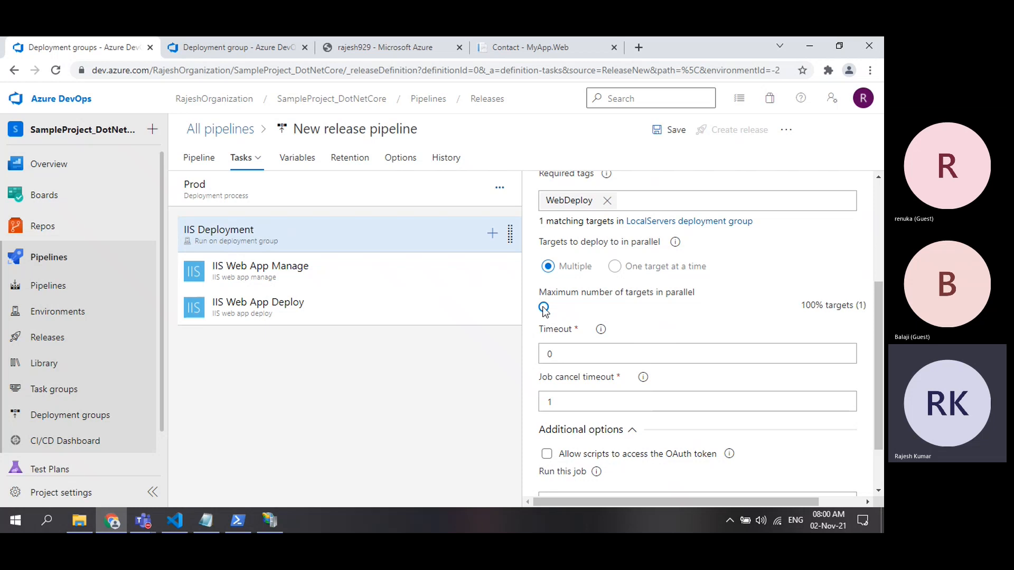
{"action": "left_click", "coordinate": [613, 267]}
{"action": "left_click", "coordinate": [548, 266]}
{"action": "left_click_drag", "start_coordinate": [539, 222], "coordinate": [571, 223]}
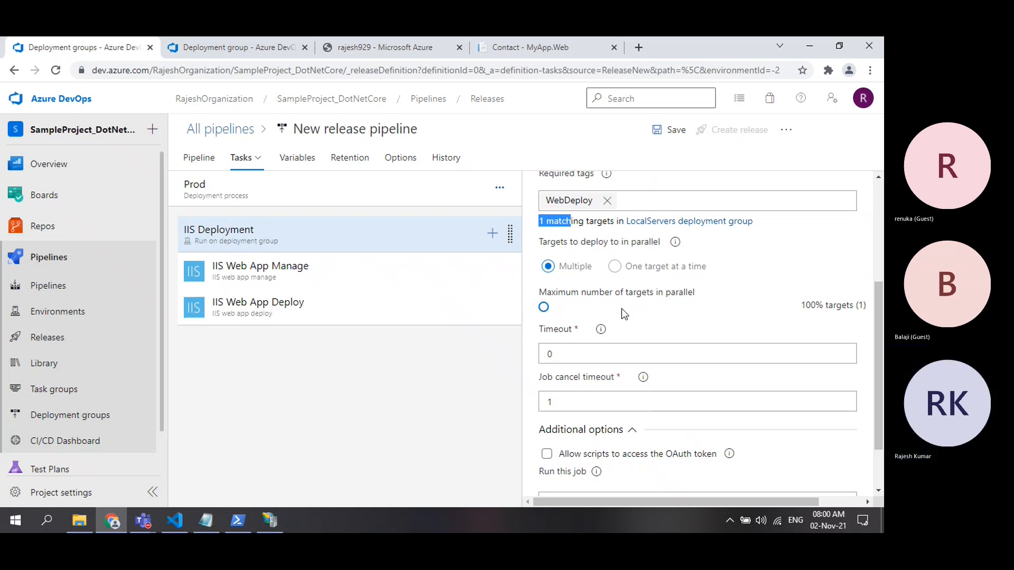
Review the timeout, job cancel timeout and additional options of the IIS Deployment job
{"action": "scroll", "coordinate": [623, 312], "scroll_direction": "down", "scroll_amount": 2}
{"action": "left_click_drag", "start_coordinate": [539, 261], "coordinate": [616, 313]}
{"action": "left_click_drag", "start_coordinate": [547, 333], "coordinate": [587, 336]}
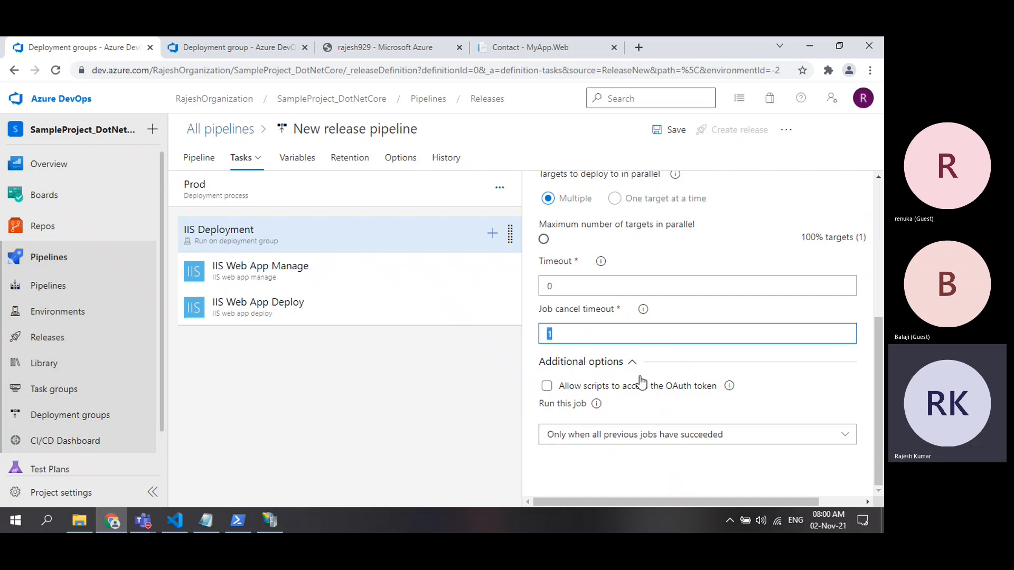
{"action": "scroll", "coordinate": [646, 364], "scroll_direction": "up", "scroll_amount": 5}
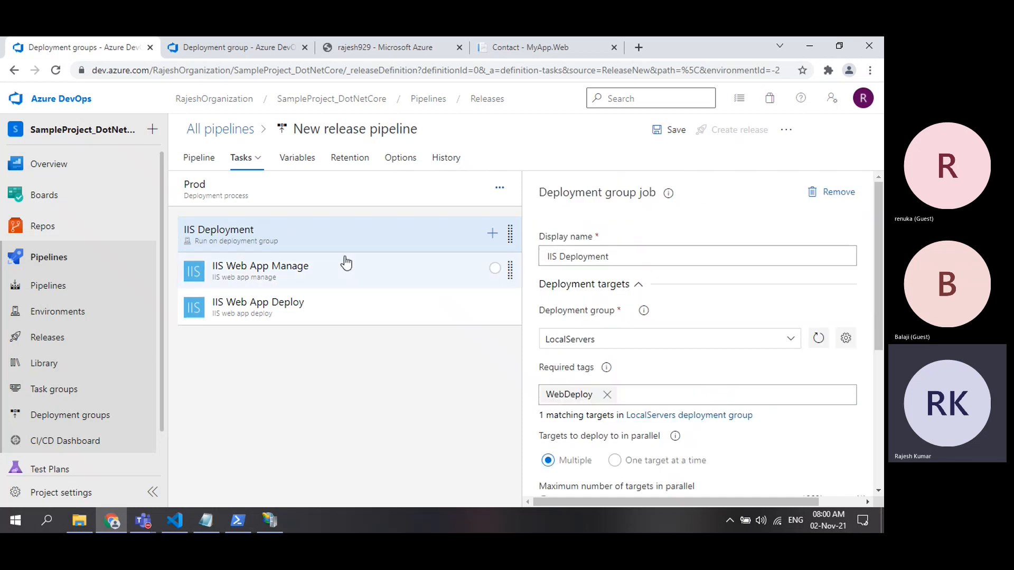
Review the settings of the Prod stage, the IIS Deployment job, and the IIS Web App Manage and IIS Web App Deploy tasks
{"action": "left_click", "coordinate": [279, 190]}
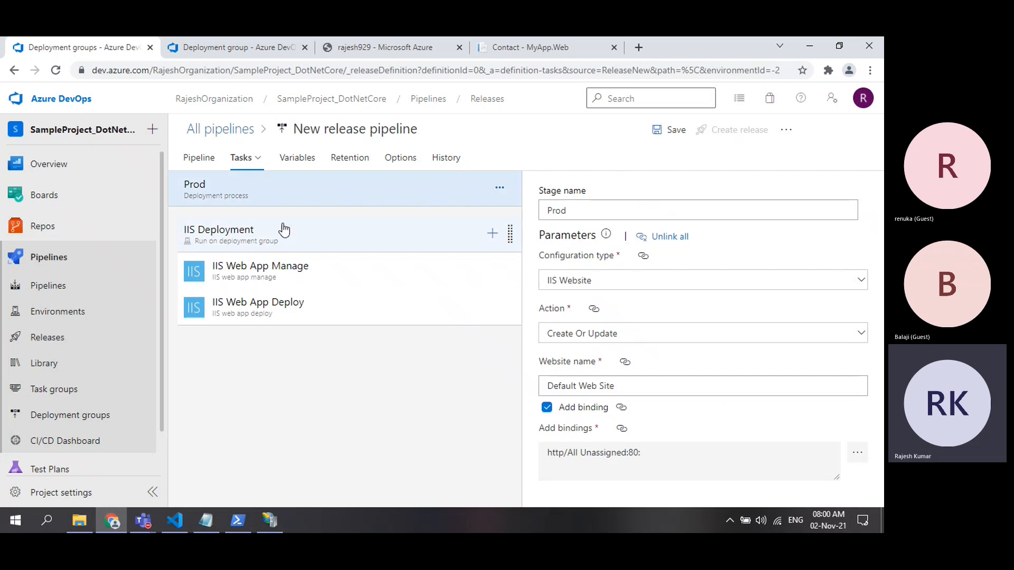
{"action": "left_click", "coordinate": [286, 239]}
{"action": "left_click", "coordinate": [295, 285]}
{"action": "left_click", "coordinate": [295, 311]}
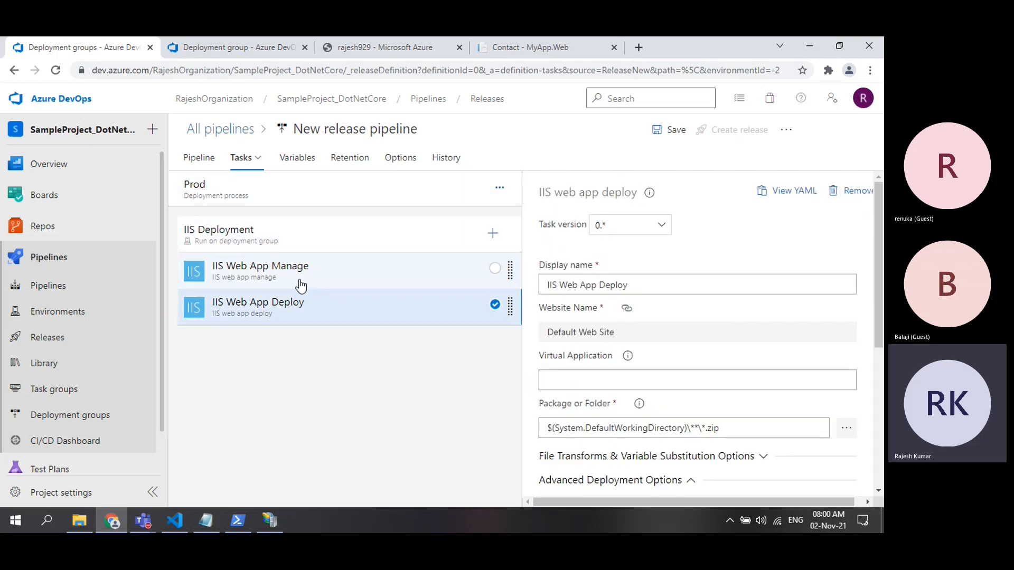
{"action": "left_click", "coordinate": [297, 286]}
{"action": "left_click", "coordinate": [300, 236]}
{"action": "left_click", "coordinate": [304, 290]}
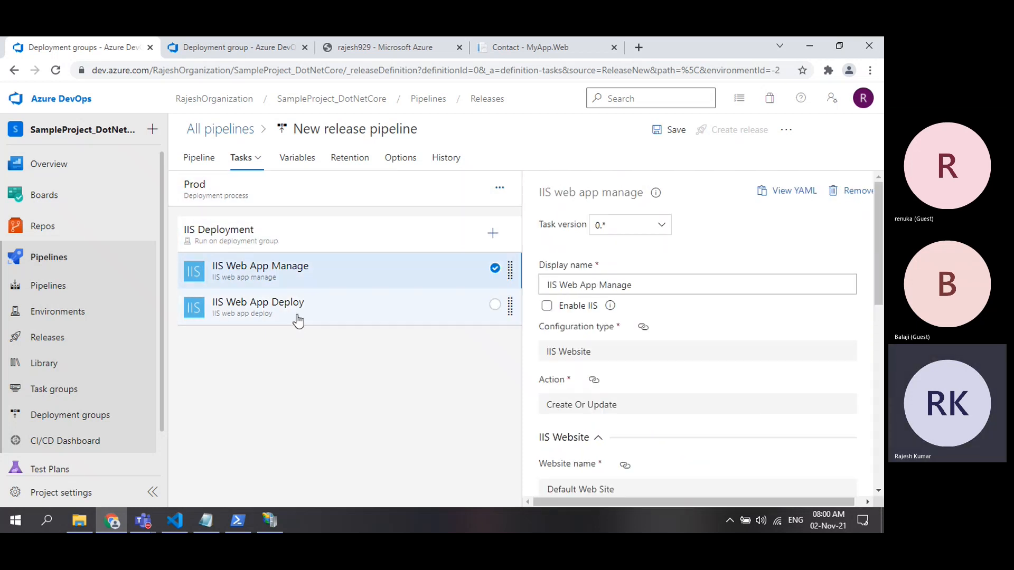
{"action": "left_click", "coordinate": [296, 319]}
{"action": "left_click", "coordinate": [266, 196]}
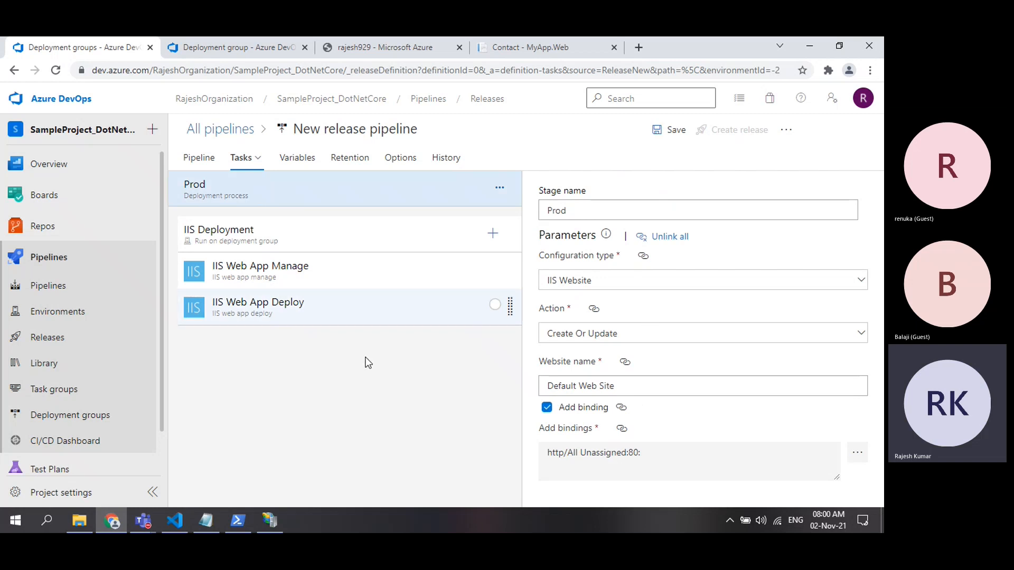
Check the Default Web Site's ports in IIS Manager and set the Prod stage's http binding to port 5500
{"action": "left_click", "coordinate": [270, 520]}
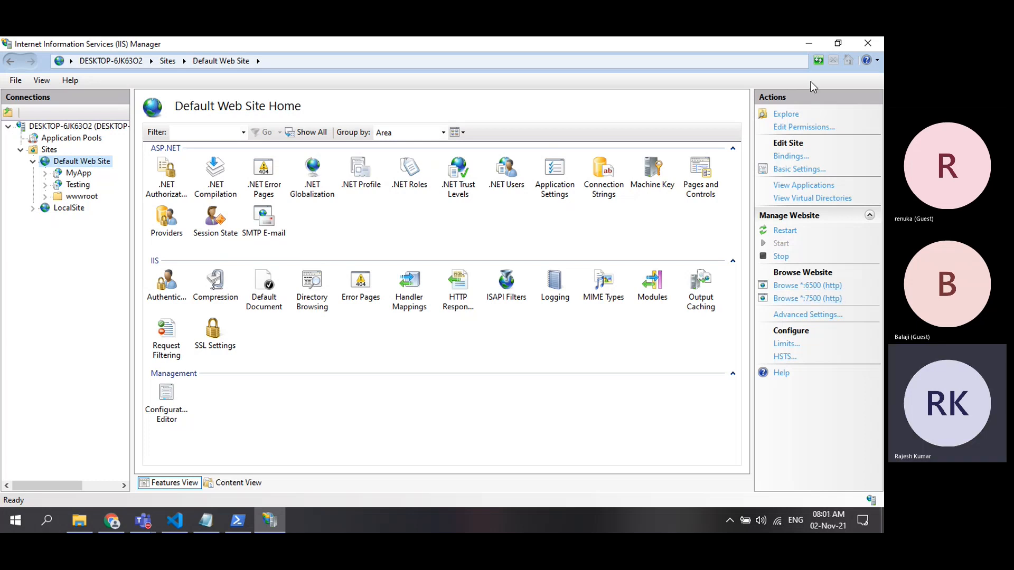
{"action": "left_click", "coordinate": [809, 43]}
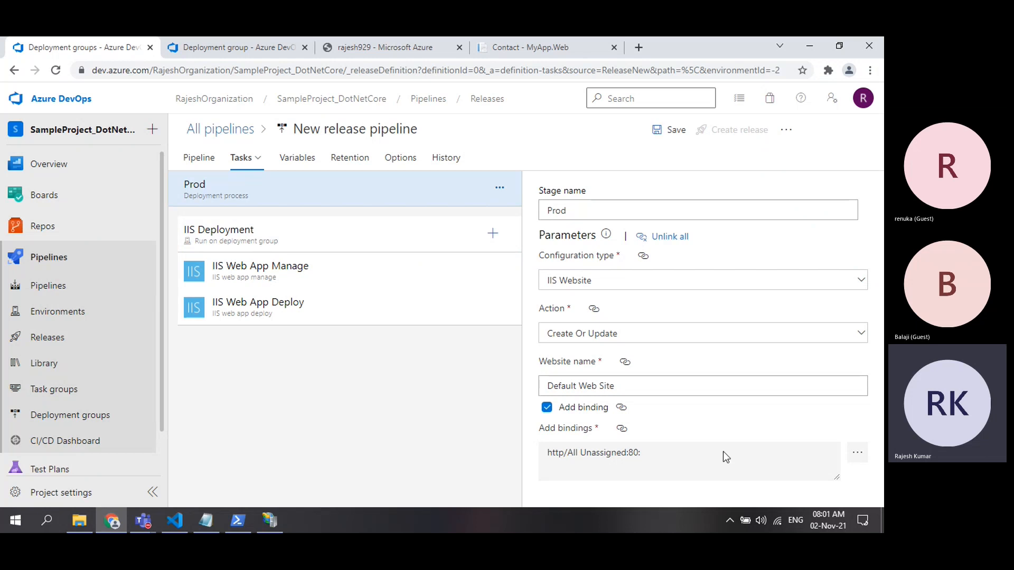
{"action": "left_click", "coordinate": [856, 455]}
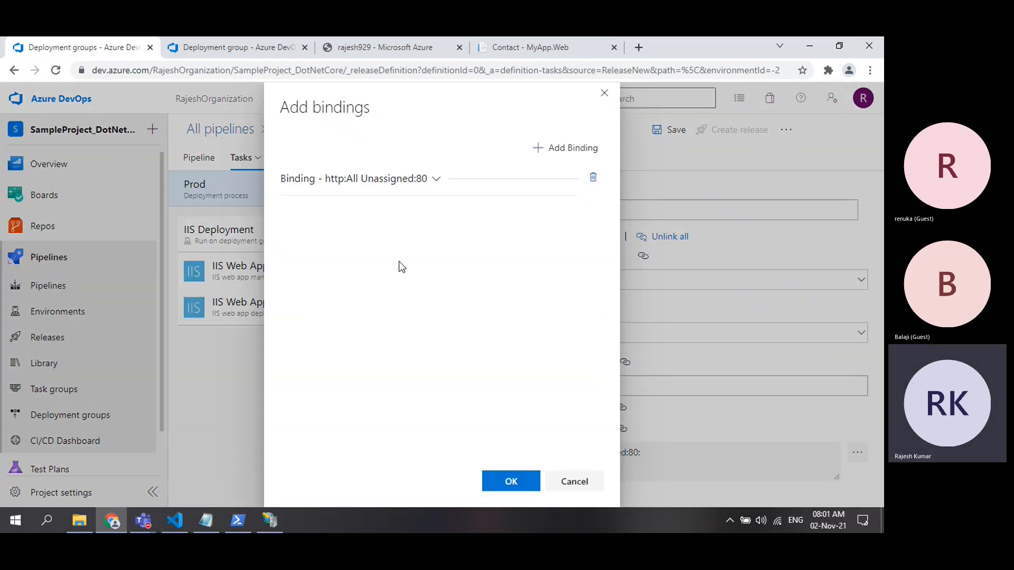
{"action": "left_click", "coordinate": [435, 179]}
{"action": "left_click_drag", "start_coordinate": [310, 332], "coordinate": [288, 332]}
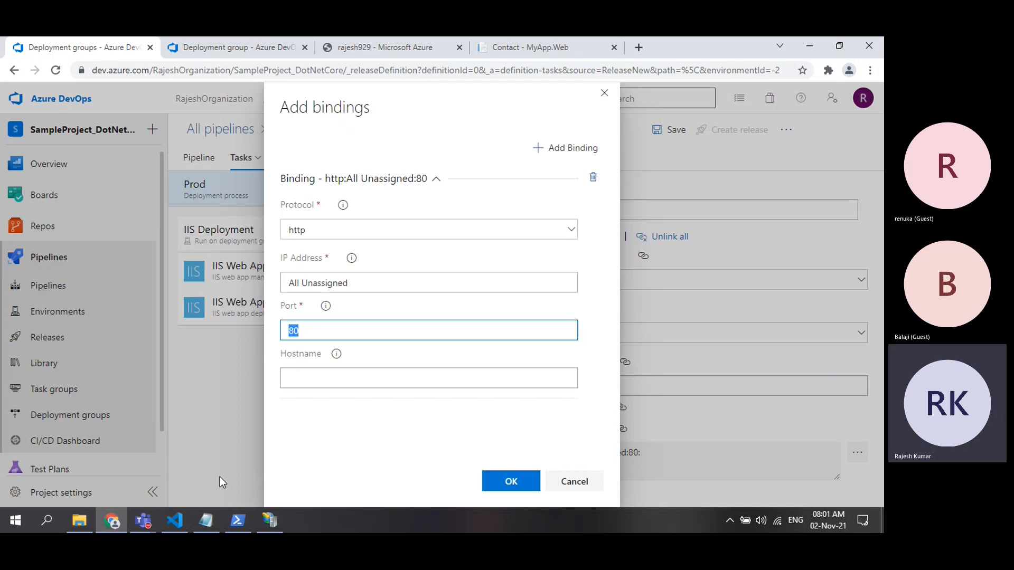
{"action": "left_click", "coordinate": [269, 521]}
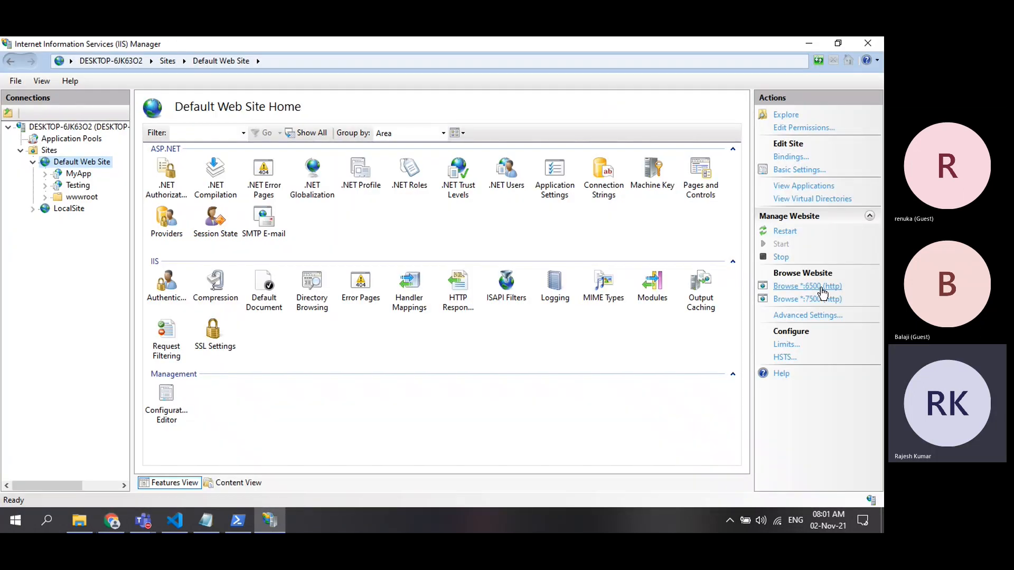
{"action": "left_click", "coordinate": [808, 43]}
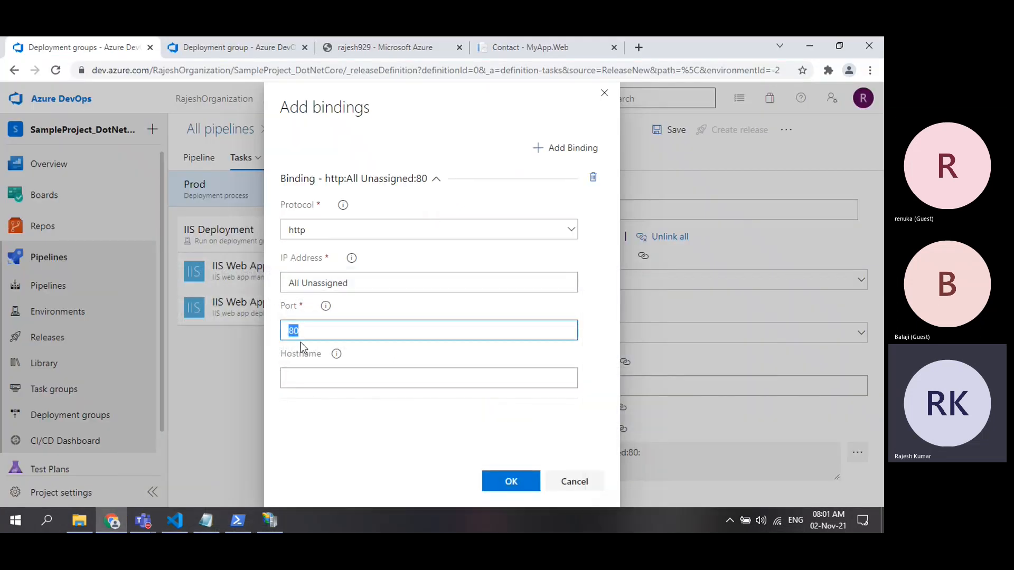
{"action": "key", "text": "BackSpace"}
Search Google for "port range" in a new browser tab
{"action": "left_click", "coordinate": [640, 47]}
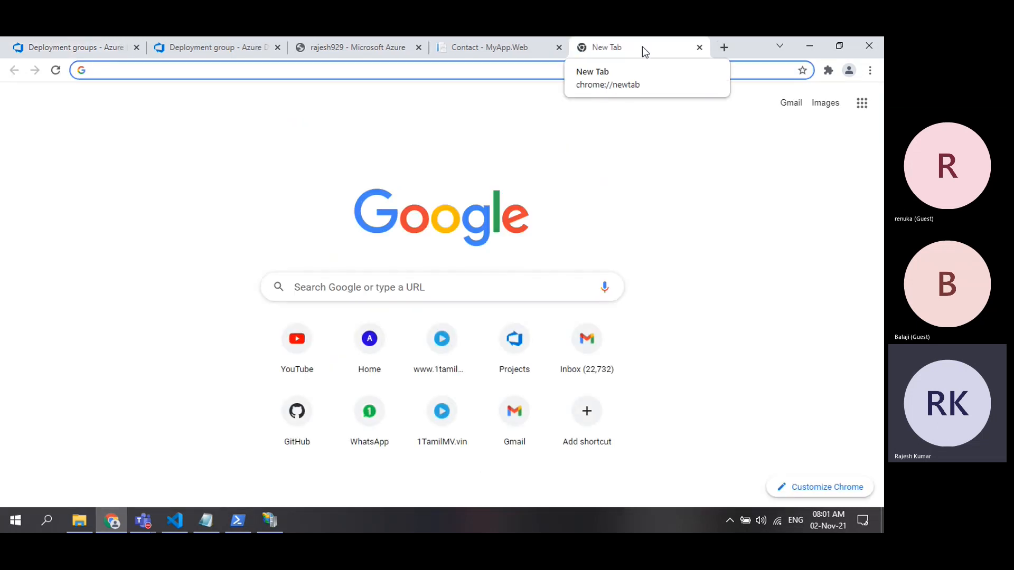
{"action": "type", "text": "port rang"}
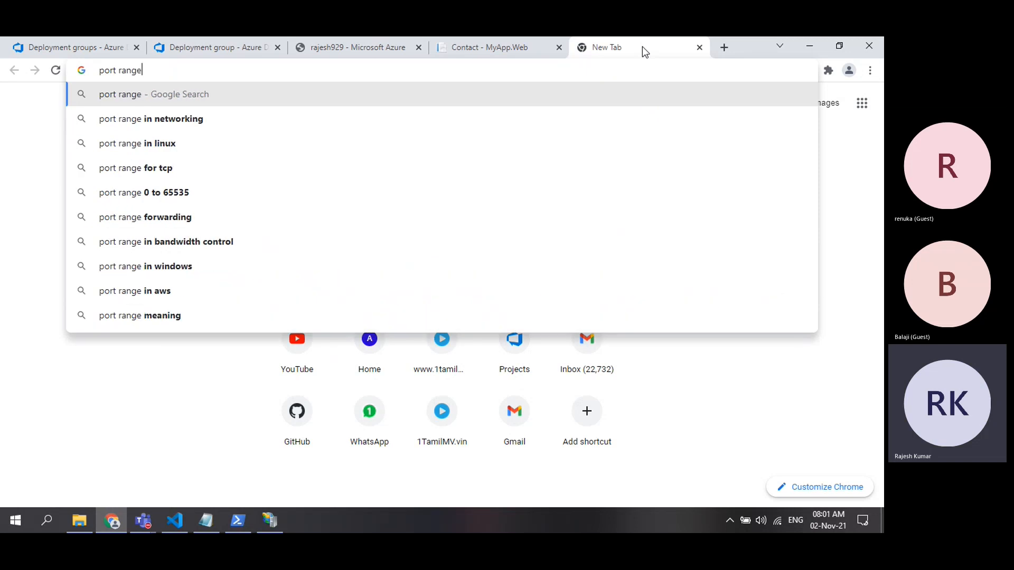
{"action": "type", "text": "e"}
{"action": "key", "text": "Return"}
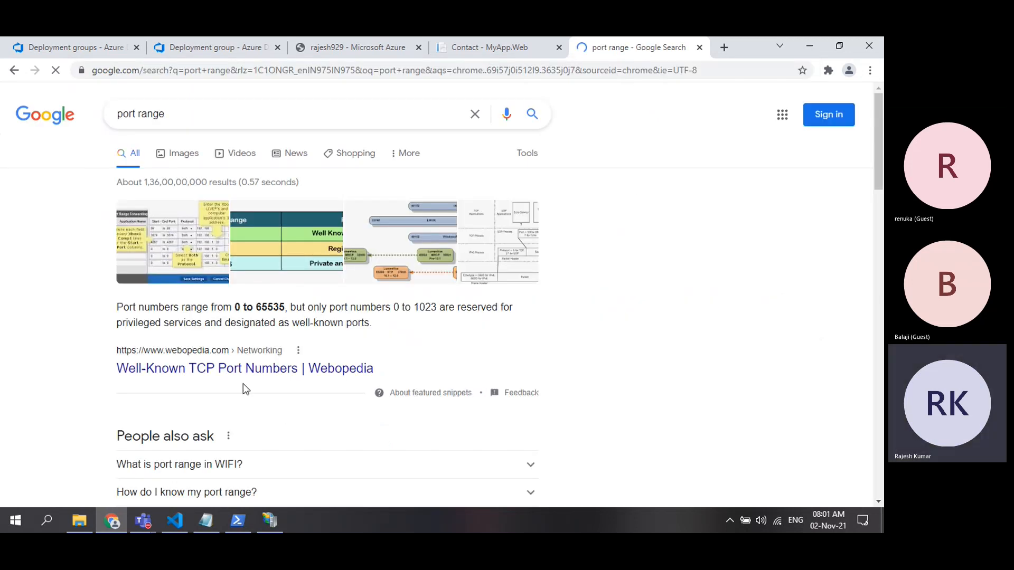
Read the featured search result on the overall port number range and the ports reserved for privileged services
{"action": "left_click_drag", "start_coordinate": [234, 307], "coordinate": [286, 307]}
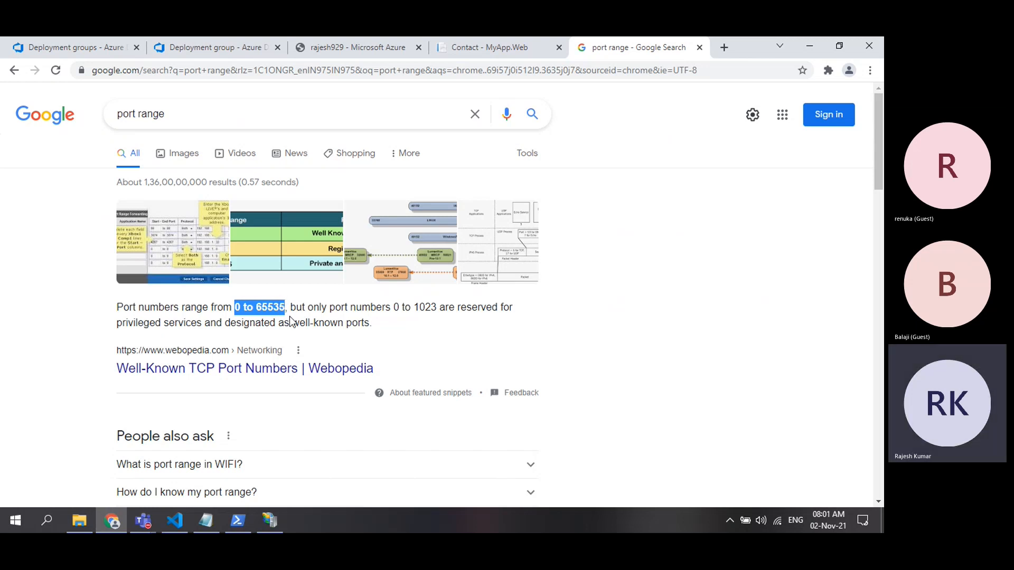
{"action": "left_click", "coordinate": [349, 337]}
{"action": "left_click_drag", "start_coordinate": [233, 306], "coordinate": [284, 302]}
{"action": "left_click_drag", "start_coordinate": [394, 307], "coordinate": [437, 306]}
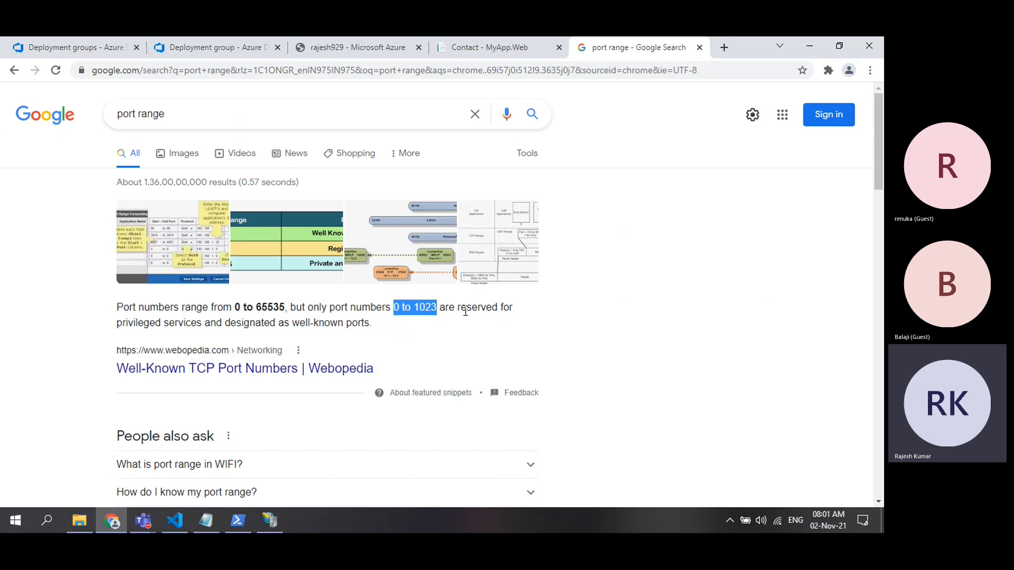
{"action": "left_click_drag", "start_coordinate": [144, 324], "coordinate": [213, 320]}
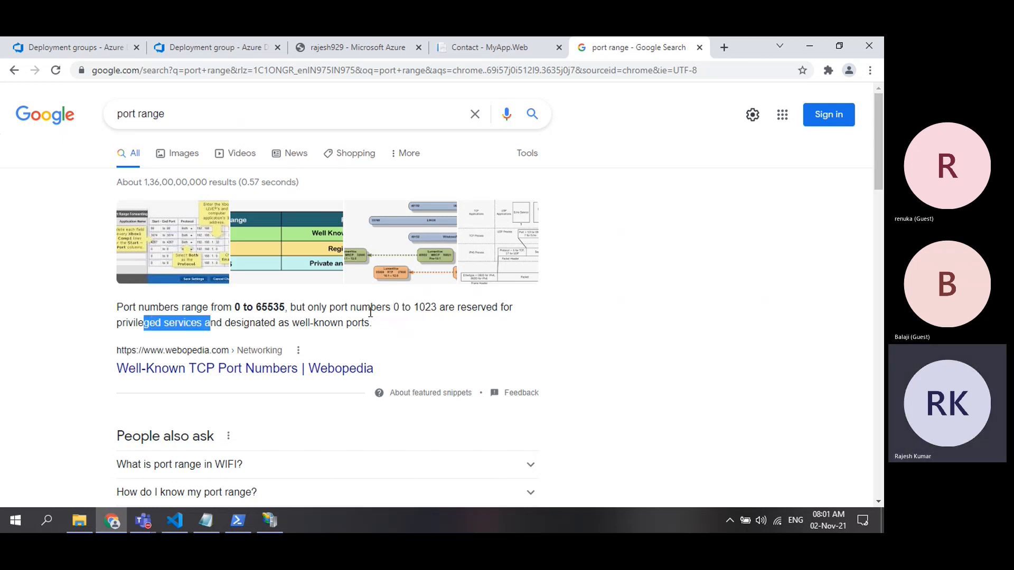
{"action": "left_click_drag", "start_coordinate": [397, 307], "coordinate": [422, 304]}
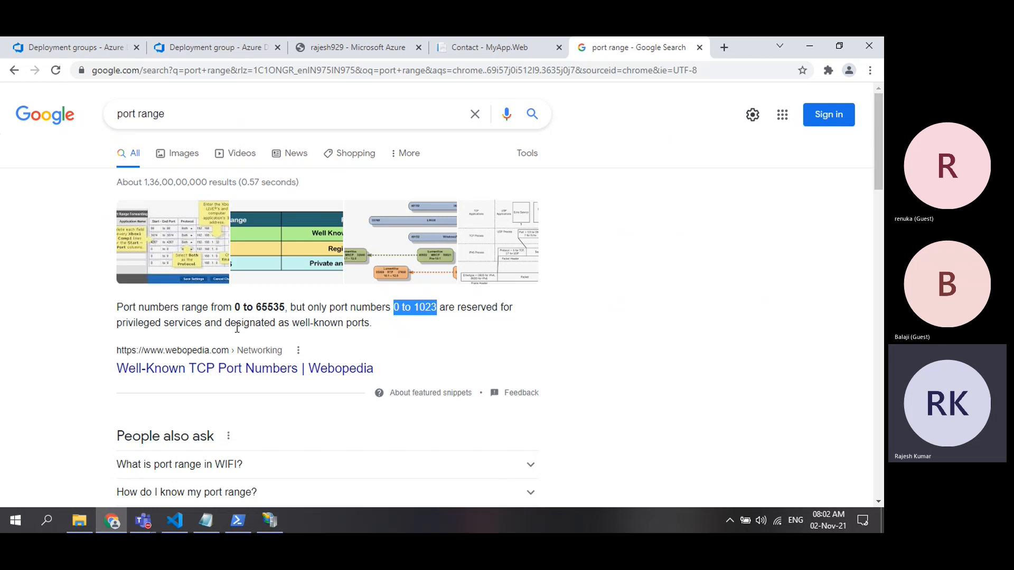
{"action": "left_click", "coordinate": [277, 321]}
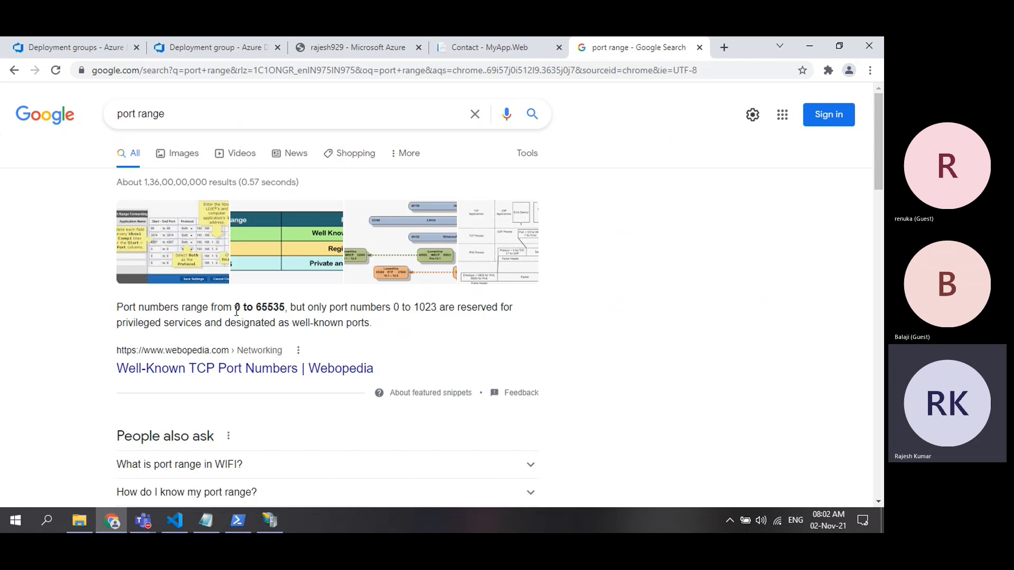
{"action": "left_click_drag", "start_coordinate": [234, 307], "coordinate": [286, 307]}
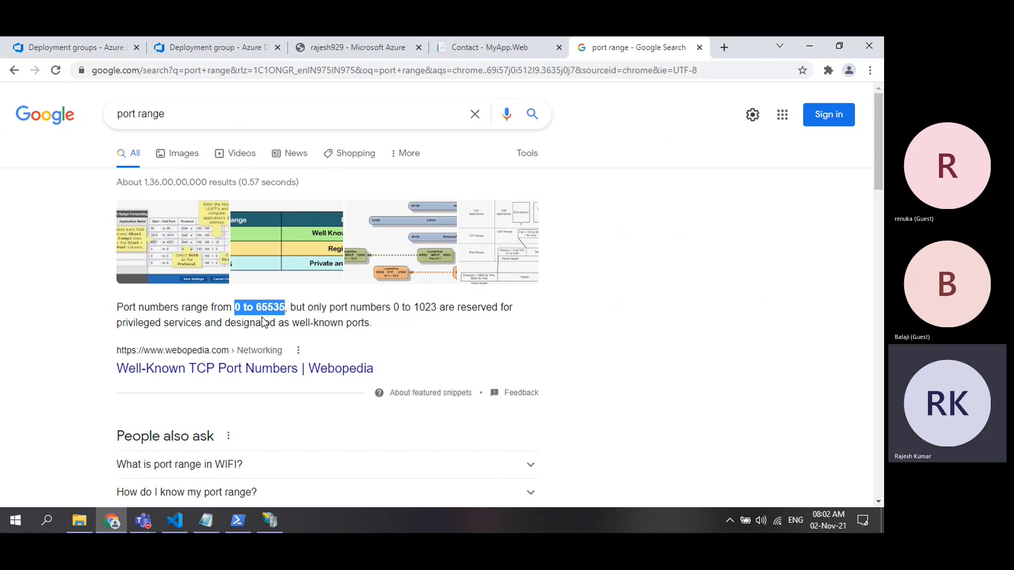
{"action": "left_click", "coordinate": [392, 292]}
{"action": "left_click_drag", "start_coordinate": [394, 308], "coordinate": [440, 307]}
Return to the release pipeline's bindings dialog and set the http binding's port to 929
{"action": "left_click", "coordinate": [68, 44]}
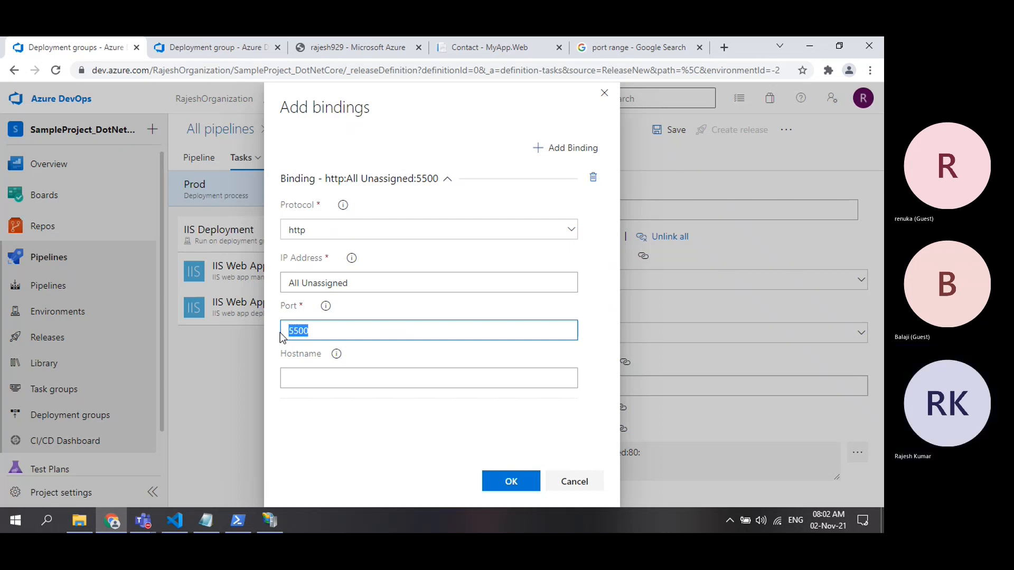
{"action": "type", "text": "2"}
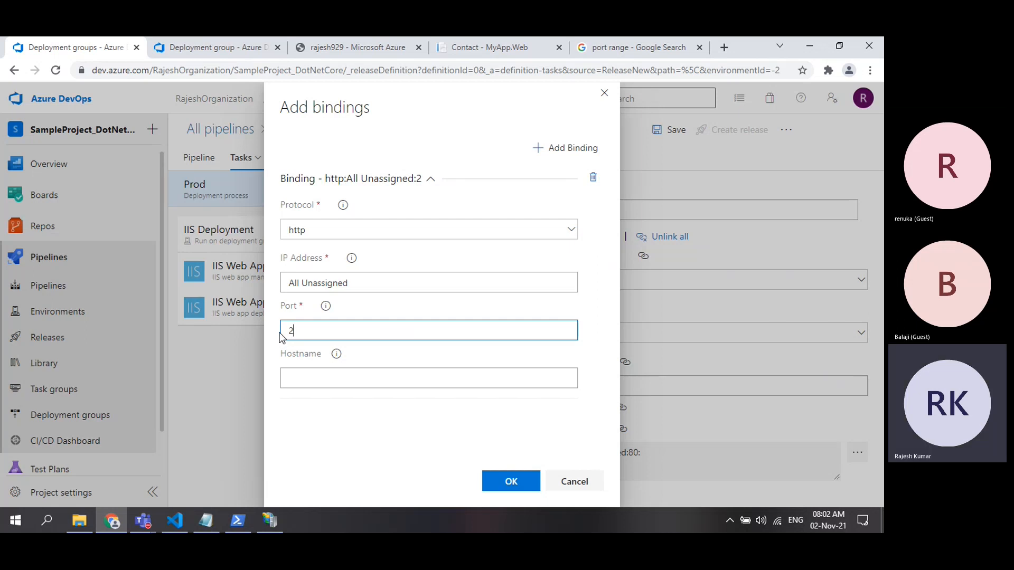
{"action": "key", "text": "BackSpace"}
{"action": "type", "text": "929"}
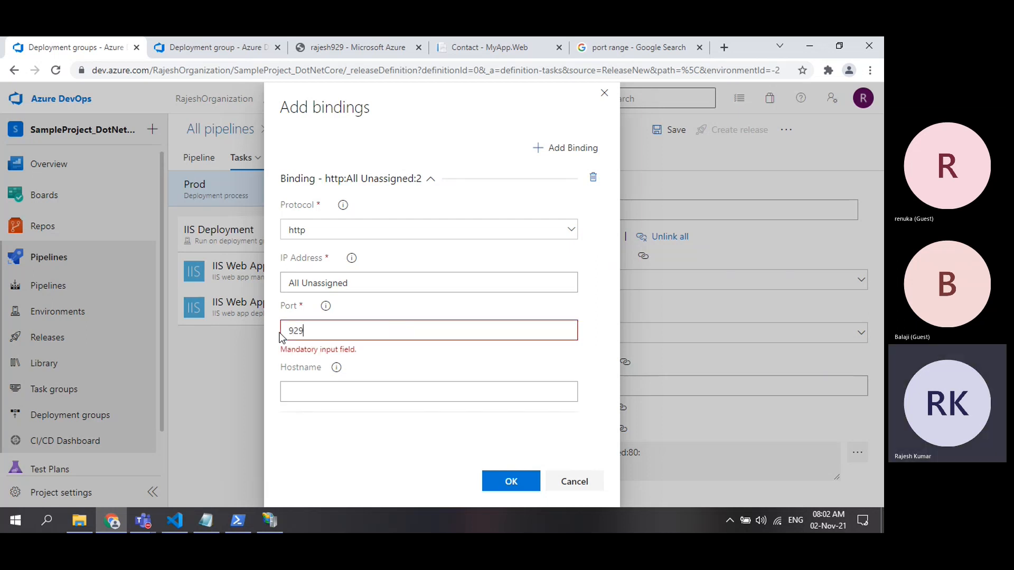
Recheck the reserved port range in the Google search result against the port entered for the binding
{"action": "left_click", "coordinate": [594, 44]}
{"action": "left_click", "coordinate": [401, 320]}
{"action": "left_click_drag", "start_coordinate": [394, 308], "coordinate": [437, 308]}
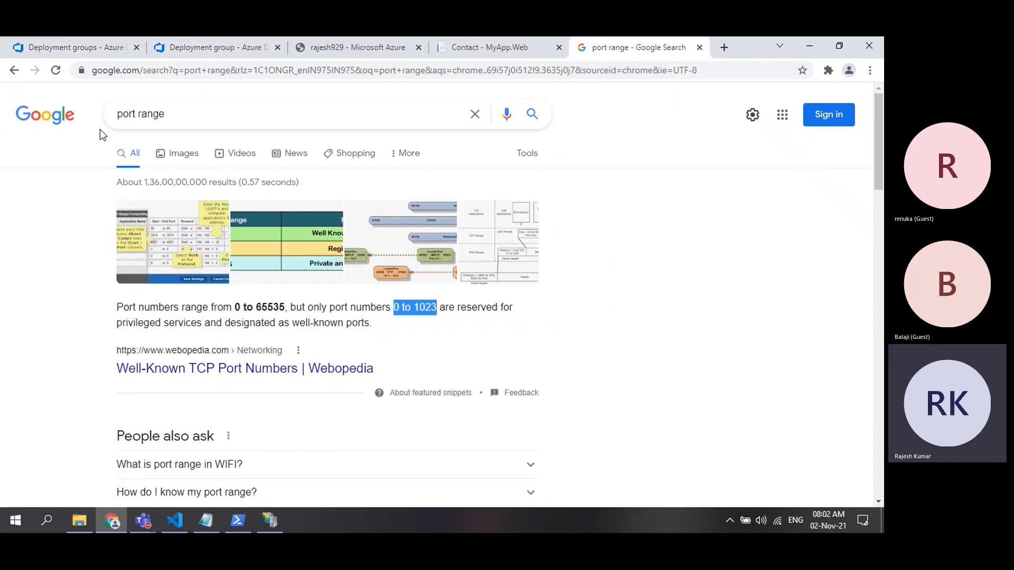
Compare the http binding's port 929 with the reserved and overall port ranges in the Google search result
{"action": "left_click", "coordinate": [270, 521]}
{"action": "left_click", "coordinate": [112, 521]}
{"action": "left_click", "coordinate": [76, 53]}
{"action": "left_click_drag", "start_coordinate": [317, 332], "coordinate": [281, 338]}
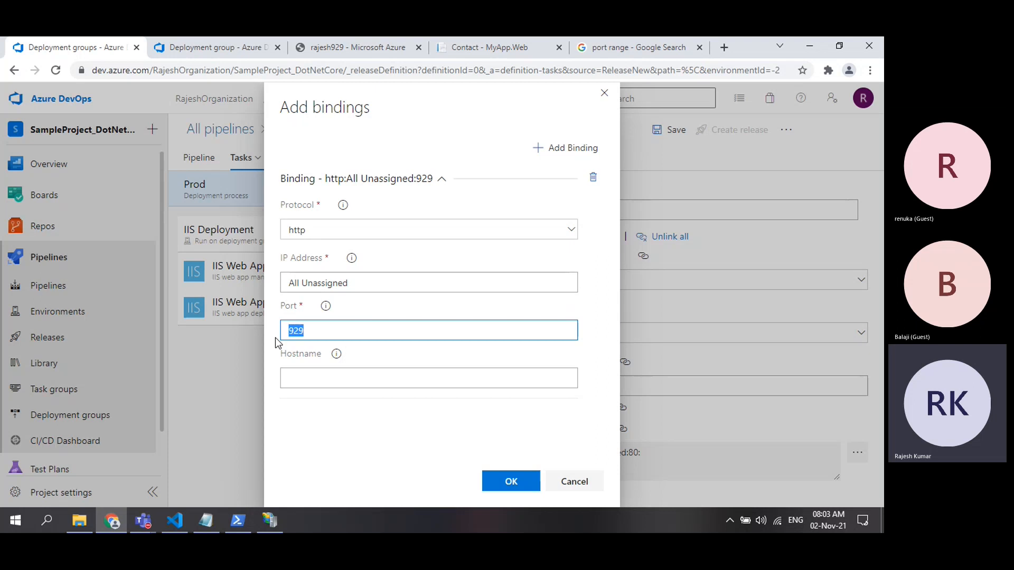
{"action": "left_click", "coordinate": [613, 51]}
{"action": "left_click", "coordinate": [403, 308]}
{"action": "left_click_drag", "start_coordinate": [414, 308], "coordinate": [437, 307]}
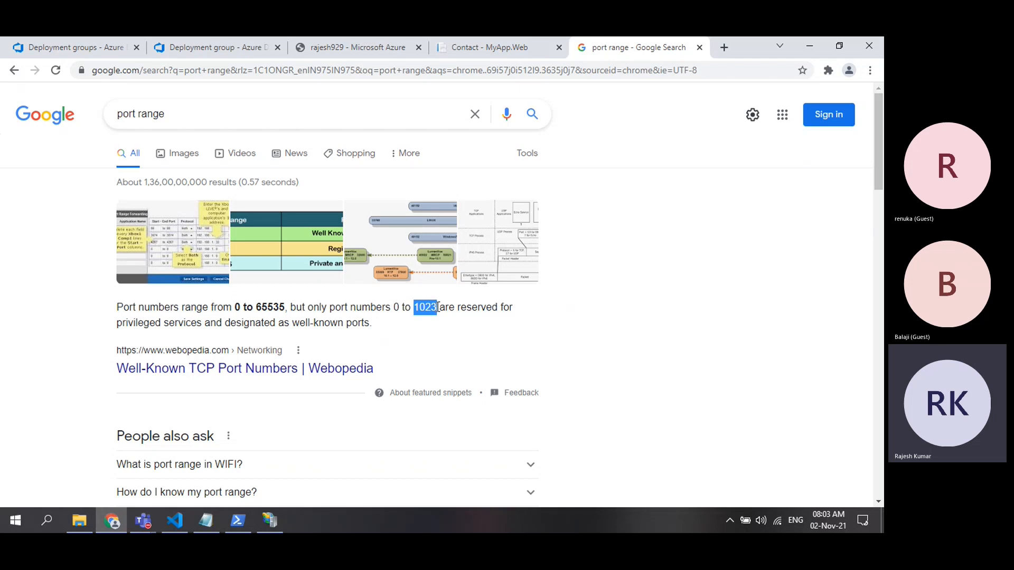
{"action": "left_click_drag", "start_coordinate": [461, 307], "coordinate": [504, 308]}
{"action": "left_click_drag", "start_coordinate": [204, 322], "coordinate": [403, 329]}
{"action": "left_click", "coordinate": [410, 328]}
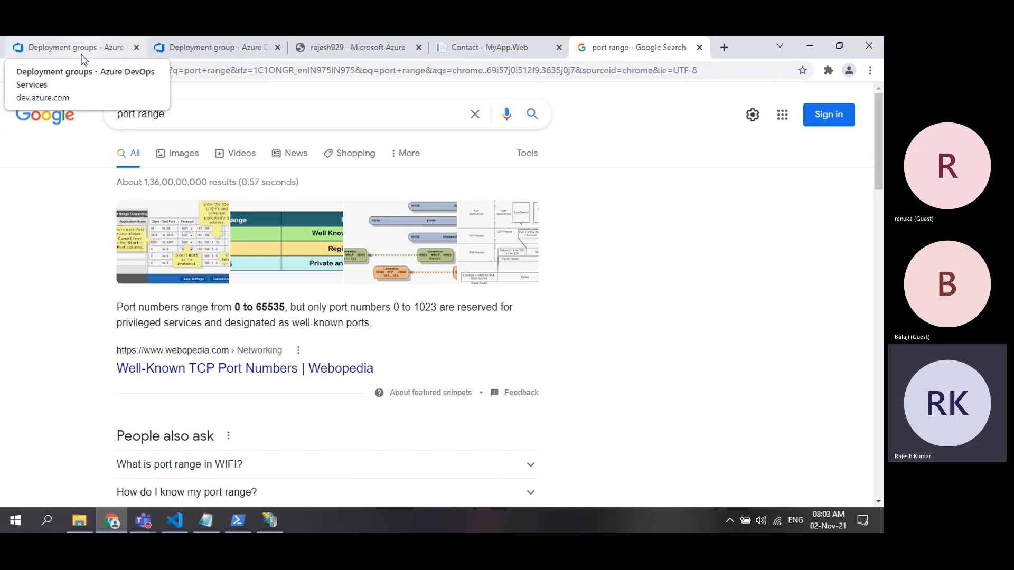
{"action": "left_click_drag", "start_coordinate": [255, 307], "coordinate": [290, 308]}
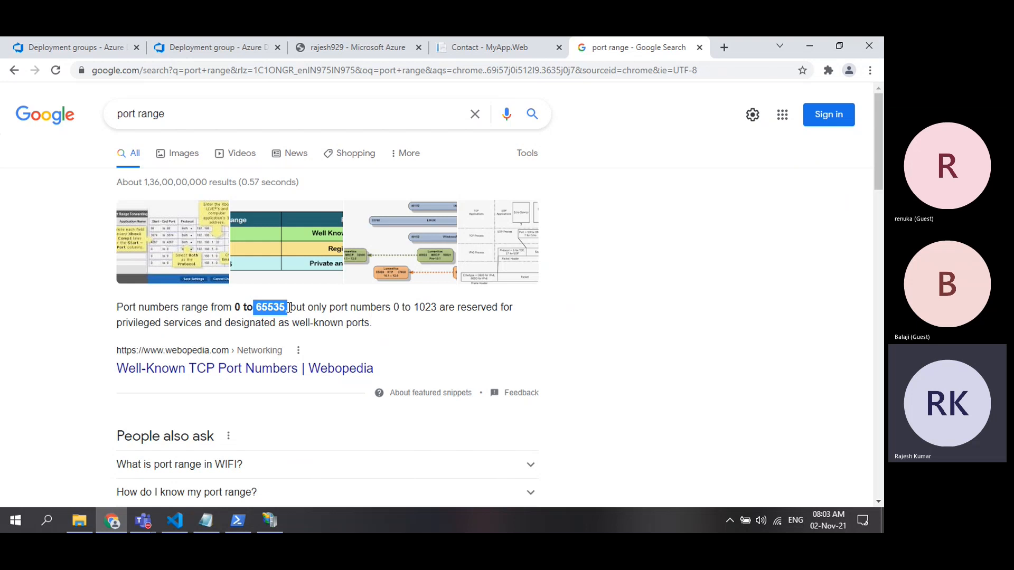
Return to the release pipeline's bindings dialog and accept the http binding on port 929
{"action": "left_click", "coordinate": [85, 55]}
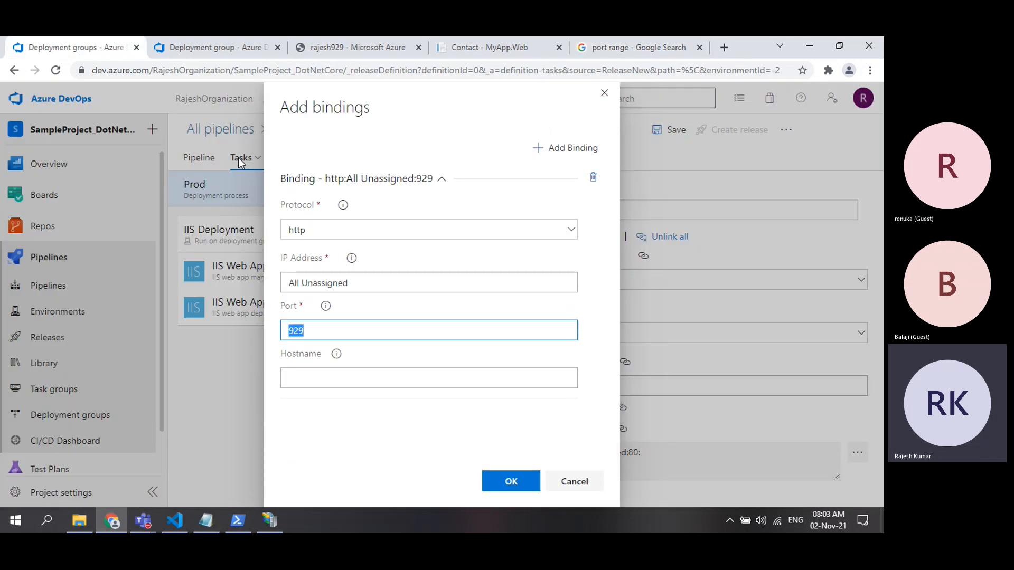
{"action": "left_click", "coordinate": [319, 333]}
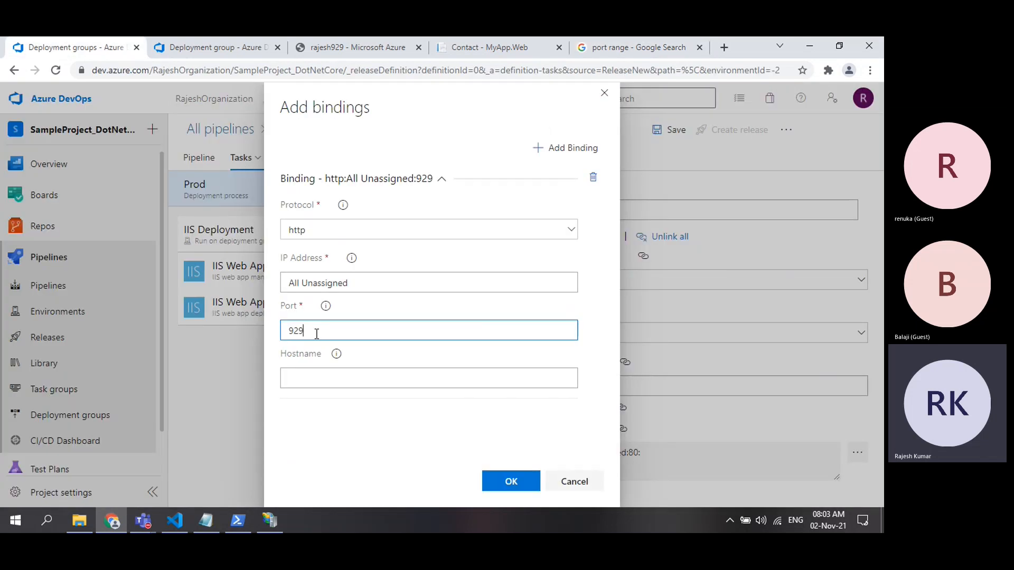
{"action": "left_click", "coordinate": [511, 482]}
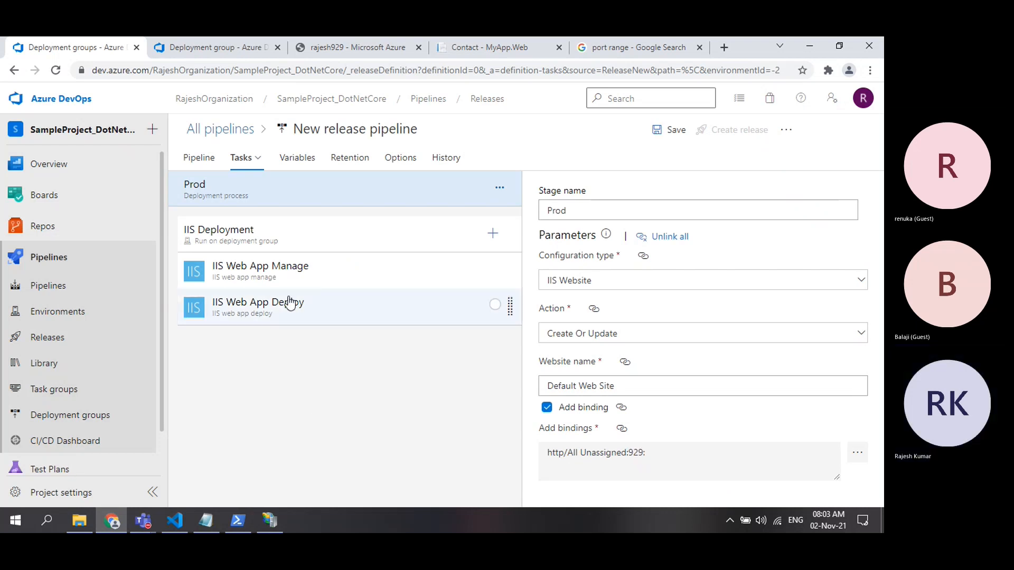
Review the website name in the IIS Web App Manage task and compare it with the sites in IIS Manager
{"action": "left_click", "coordinate": [294, 276]}
{"action": "left_click", "coordinate": [561, 284]}
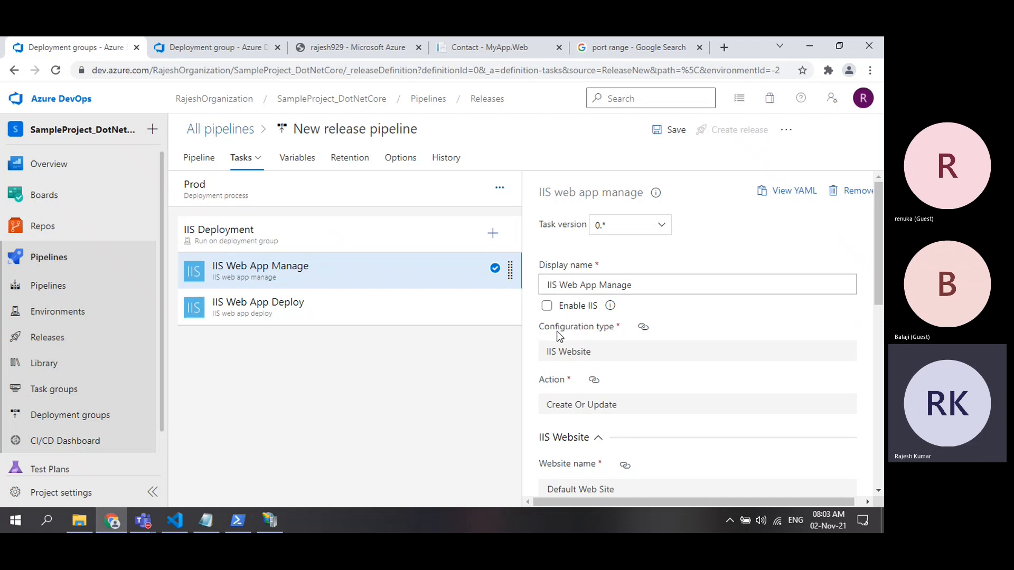
{"action": "scroll", "coordinate": [592, 358], "scroll_direction": "down", "scroll_amount": 2}
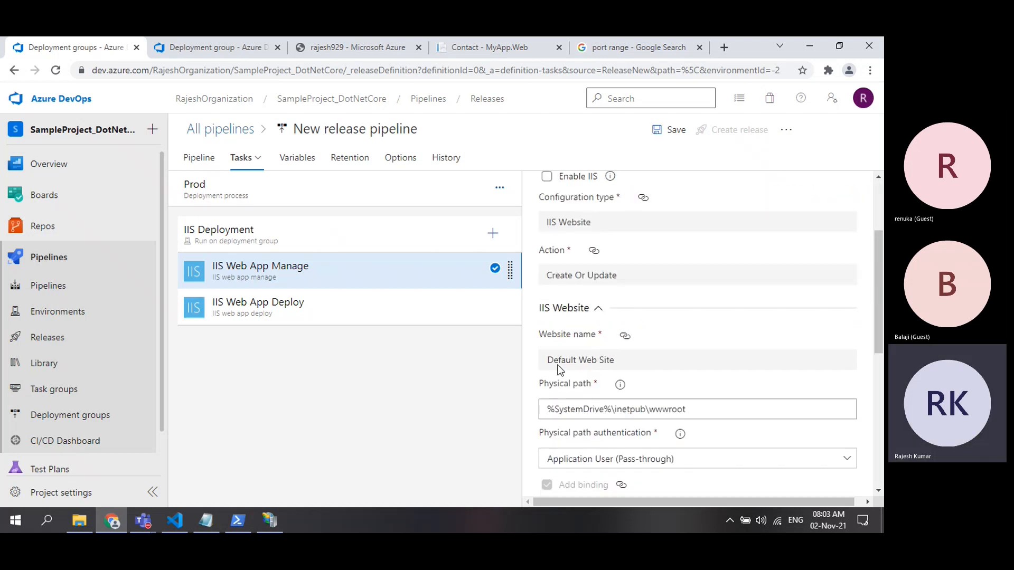
{"action": "left_click_drag", "start_coordinate": [549, 362], "coordinate": [574, 361]}
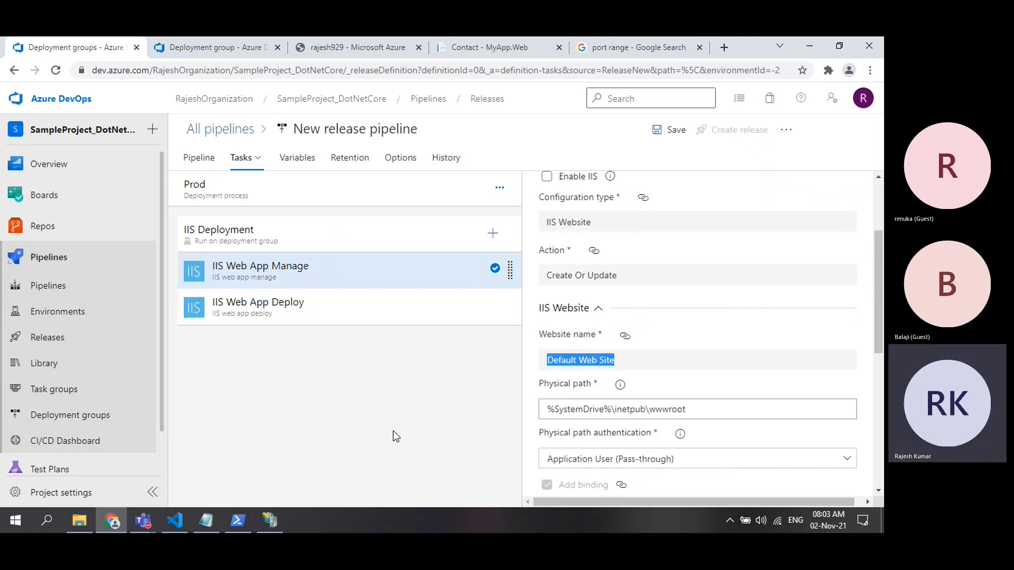
{"action": "key", "text": "alt+Tab"}
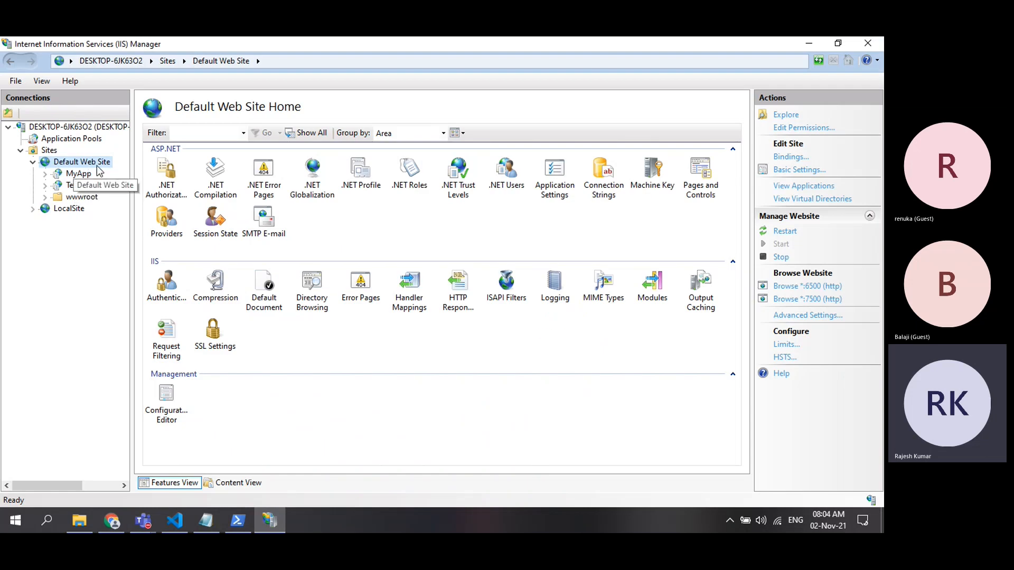
{"action": "left_click", "coordinate": [809, 43]}
Set the website name in the Prod stage parameters to MyOwnWebSite
{"action": "left_click", "coordinate": [236, 191]}
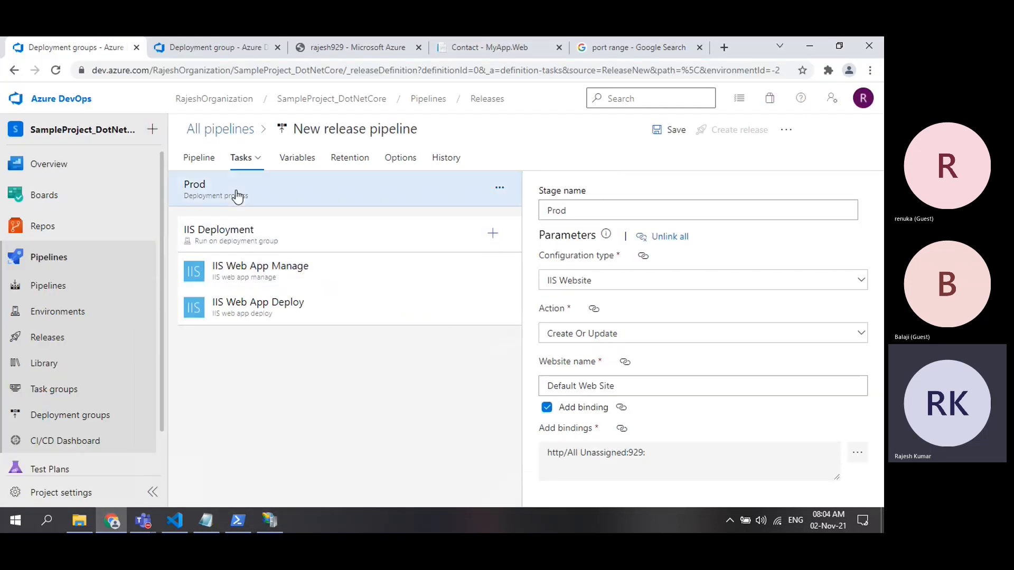
{"action": "left_click", "coordinate": [613, 386]}
{"action": "left_click_drag", "start_coordinate": [612, 387], "coordinate": [532, 395]}
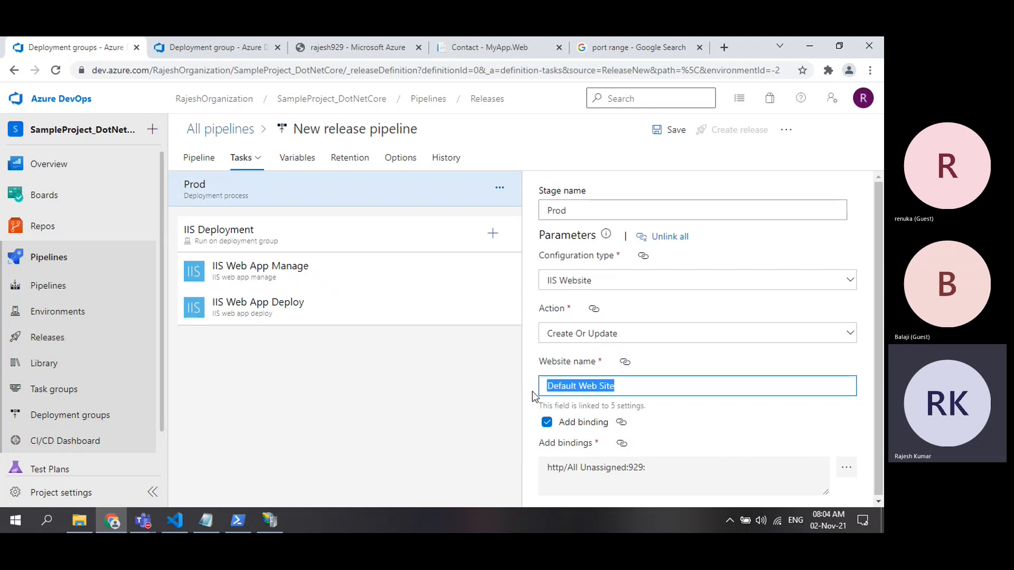
{"action": "type", "text": "MyO"}
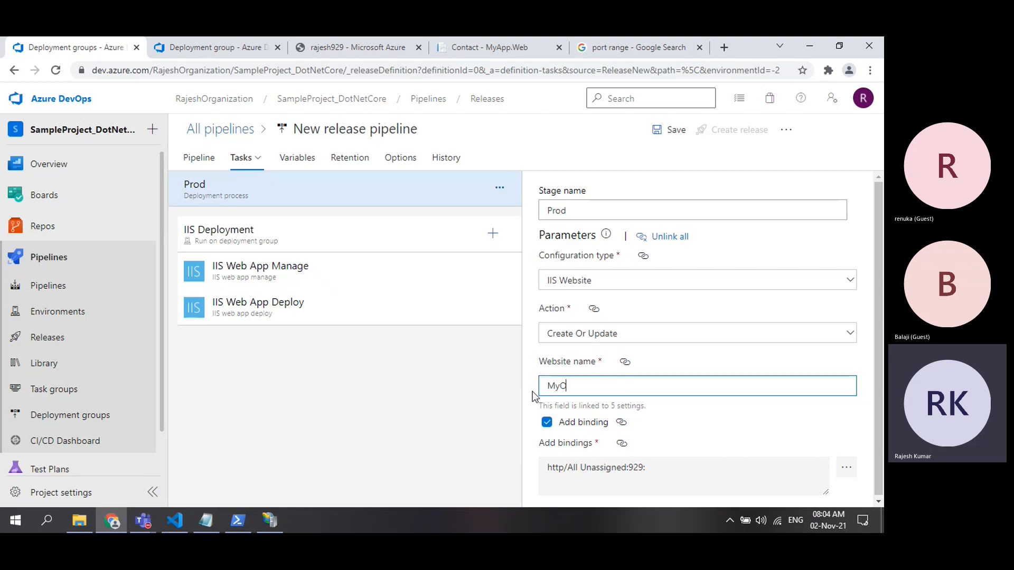
{"action": "type", "text": "wnWebSite"}
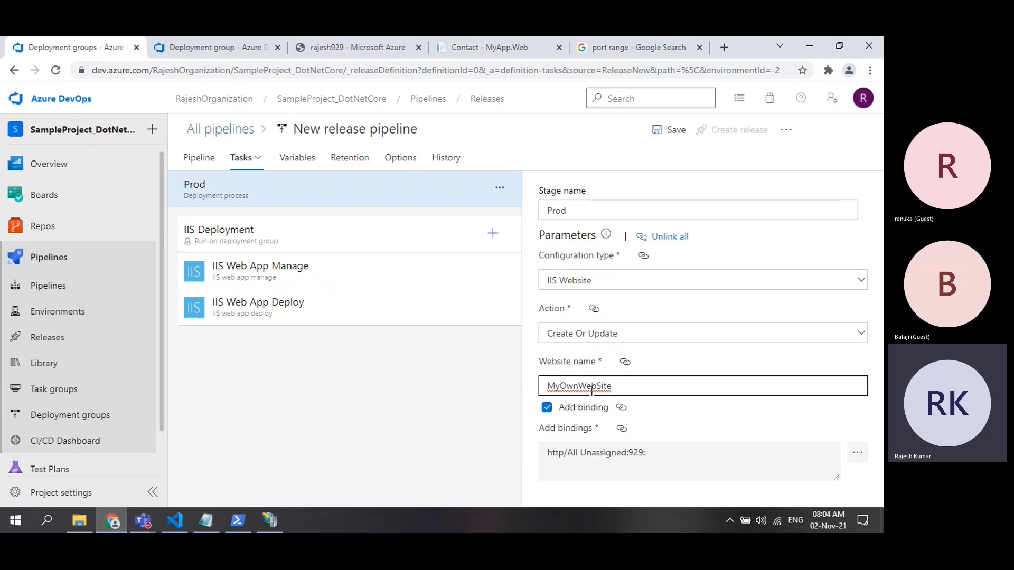
Check the website name MyOwnWebSite in the IIS Web App Manage task against the existing sites in IIS Manager
{"action": "left_click", "coordinate": [343, 275]}
{"action": "scroll", "coordinate": [579, 430], "scroll_direction": "down", "scroll_amount": 3}
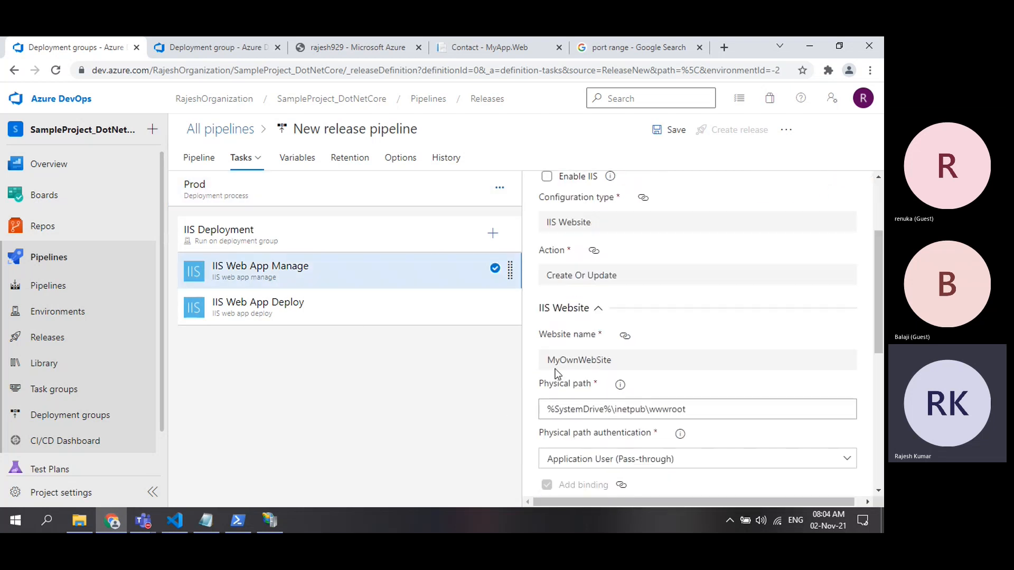
{"action": "left_click_drag", "start_coordinate": [548, 360], "coordinate": [616, 361]}
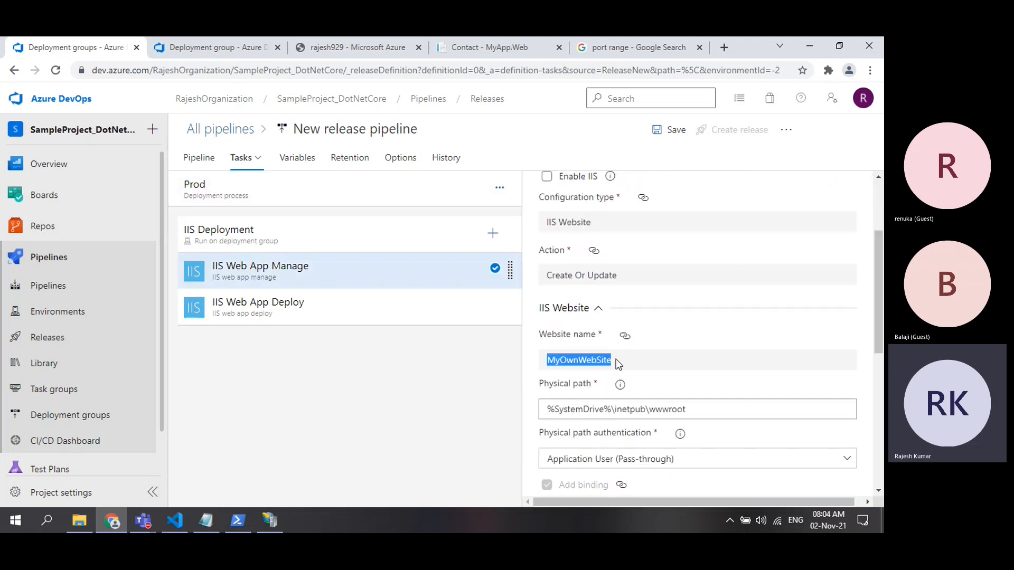
{"action": "left_click", "coordinate": [269, 520]}
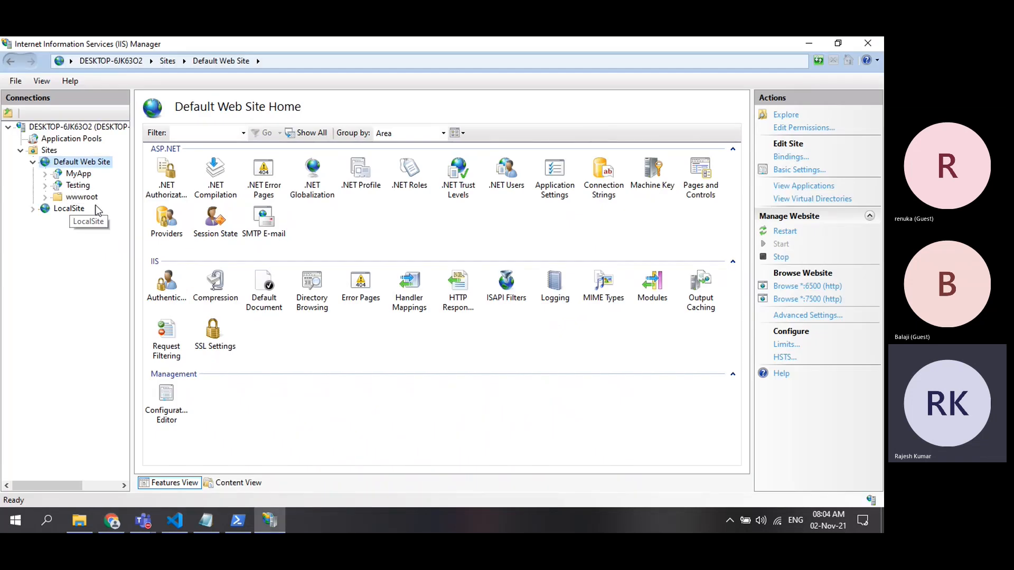
{"action": "left_click", "coordinate": [822, 45]}
{"action": "left_click", "coordinate": [529, 383]}
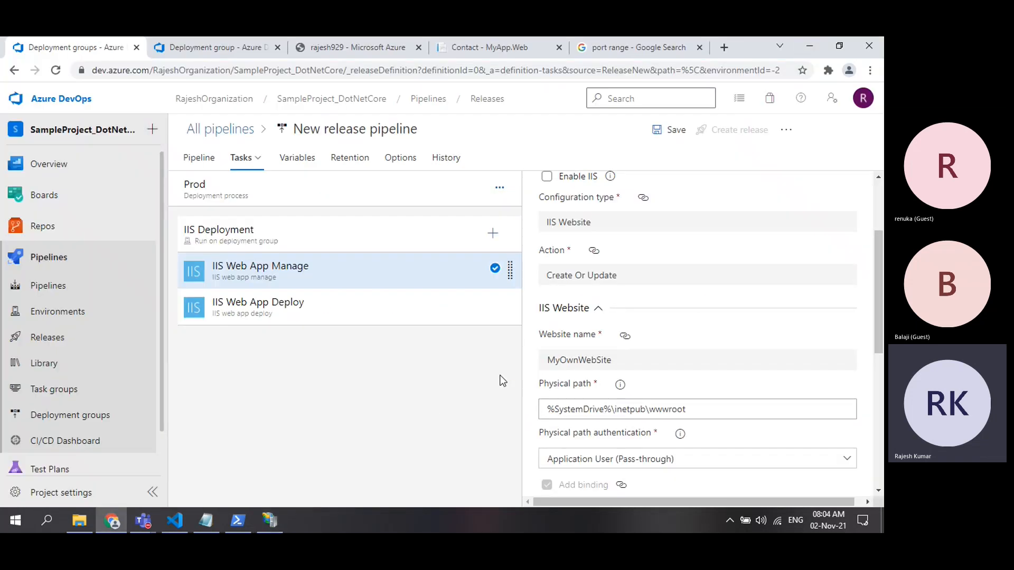
Review the IIS Web App Deploy task's website name, package path and advanced deployment options
{"action": "left_click", "coordinate": [276, 315]}
{"action": "scroll", "coordinate": [623, 406], "scroll_direction": "down", "scroll_amount": 2}
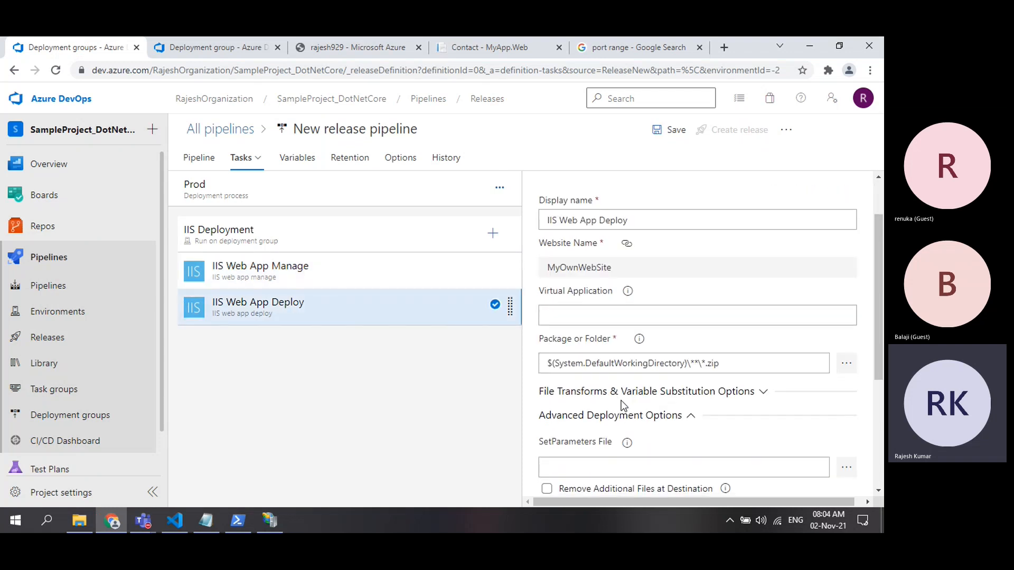
{"action": "scroll", "coordinate": [624, 406], "scroll_direction": "down", "scroll_amount": 3}
{"action": "scroll", "coordinate": [623, 406], "scroll_direction": "down", "scroll_amount": 2}
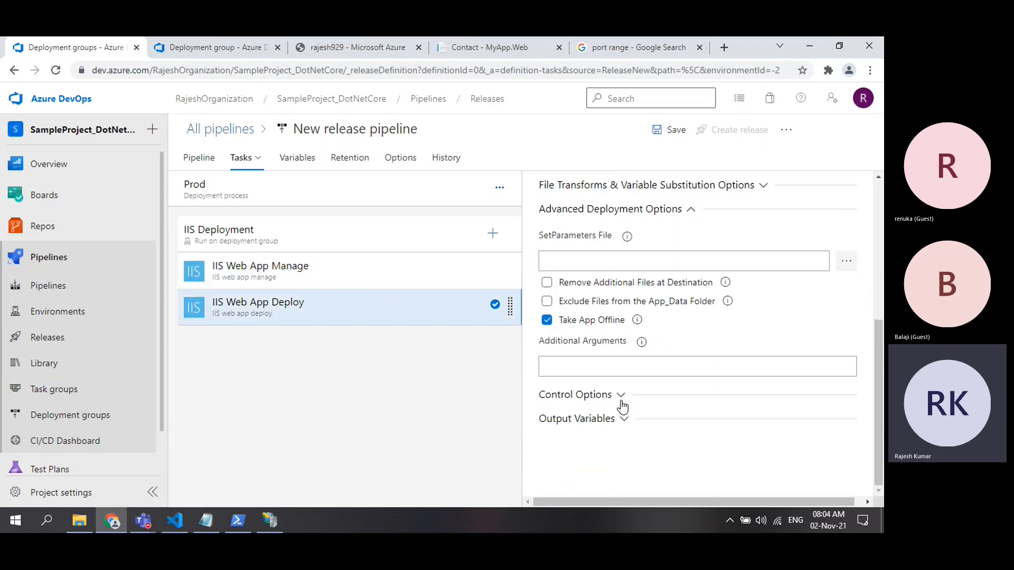
Add a Build artifact to the release pipeline from SampleProject_DotNetCore-ASP.NET Core-CI, with Latest as the default version
{"action": "left_click", "coordinate": [199, 164]}
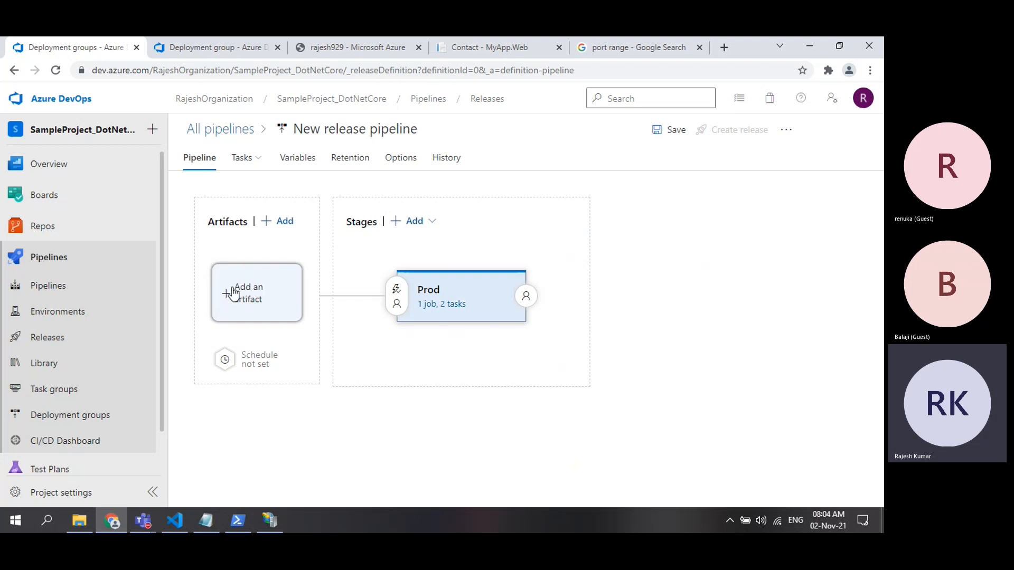
{"action": "left_click", "coordinate": [252, 300]}
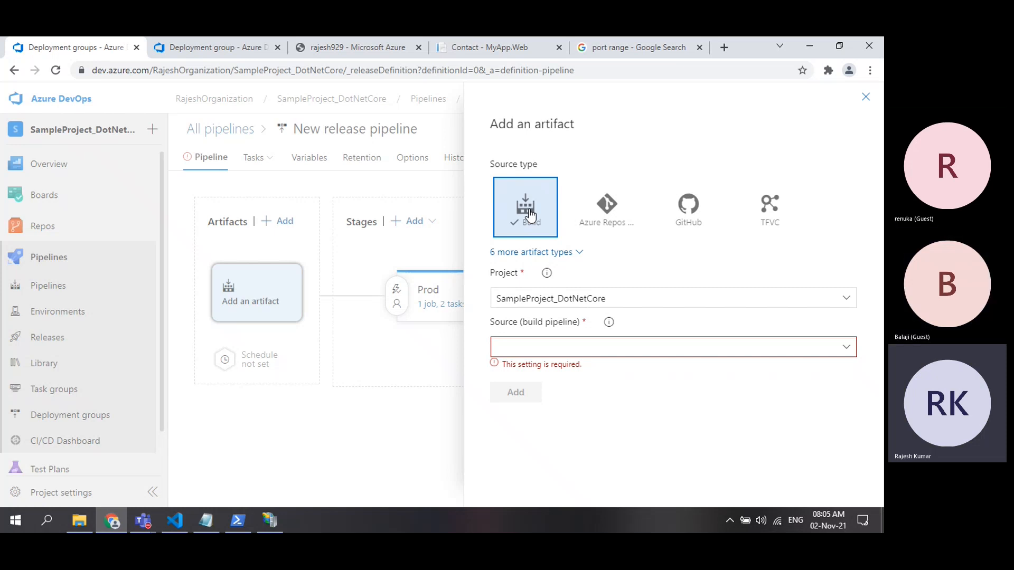
{"action": "left_click", "coordinate": [846, 353]}
{"action": "scroll", "coordinate": [660, 301], "scroll_direction": "down", "scroll_amount": 2}
{"action": "scroll", "coordinate": [660, 301], "scroll_direction": "down", "scroll_amount": 4}
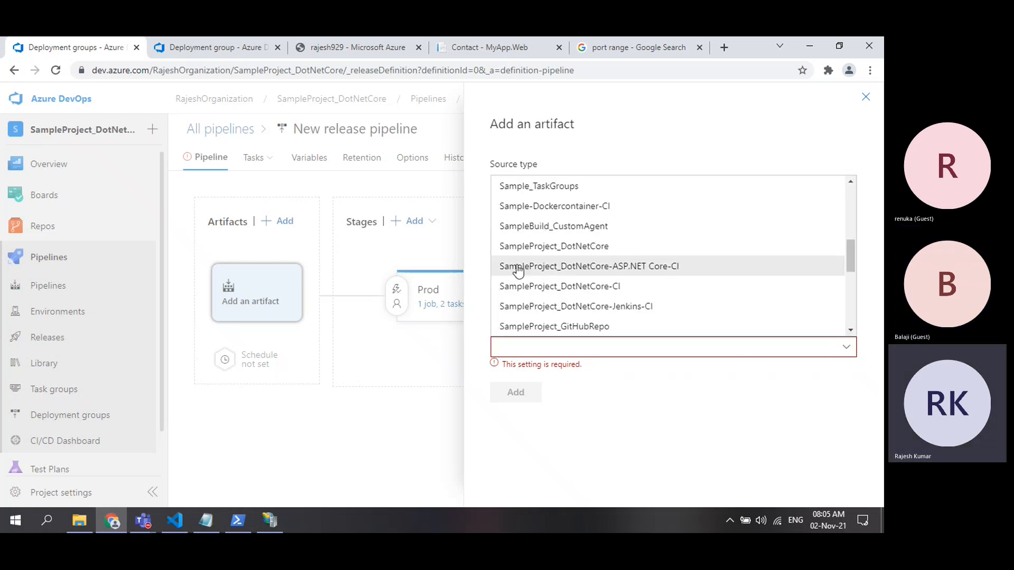
{"action": "left_click", "coordinate": [615, 267]}
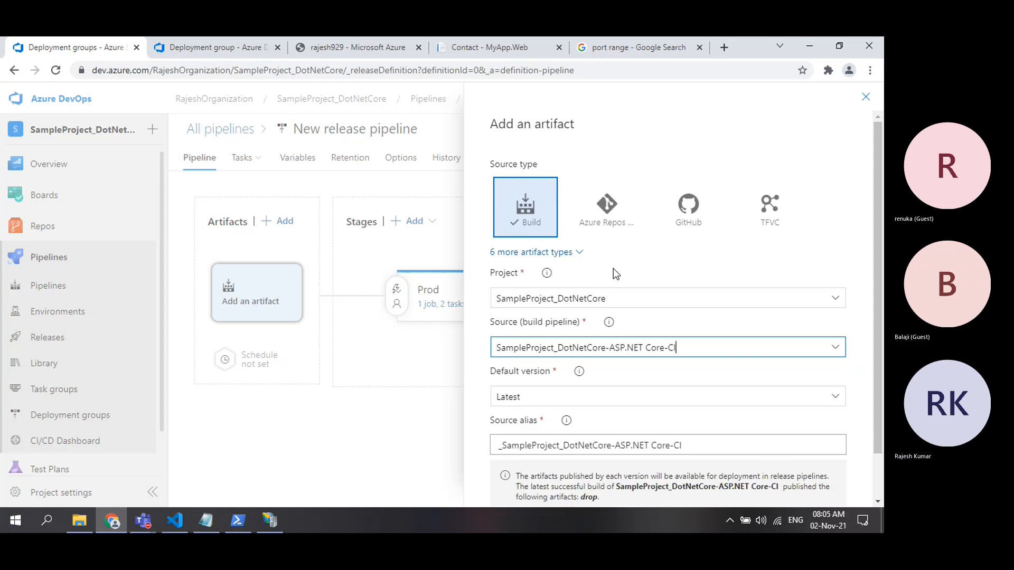
{"action": "scroll", "coordinate": [613, 269], "scroll_direction": "down", "scroll_amount": 1}
{"action": "left_click", "coordinate": [598, 347]}
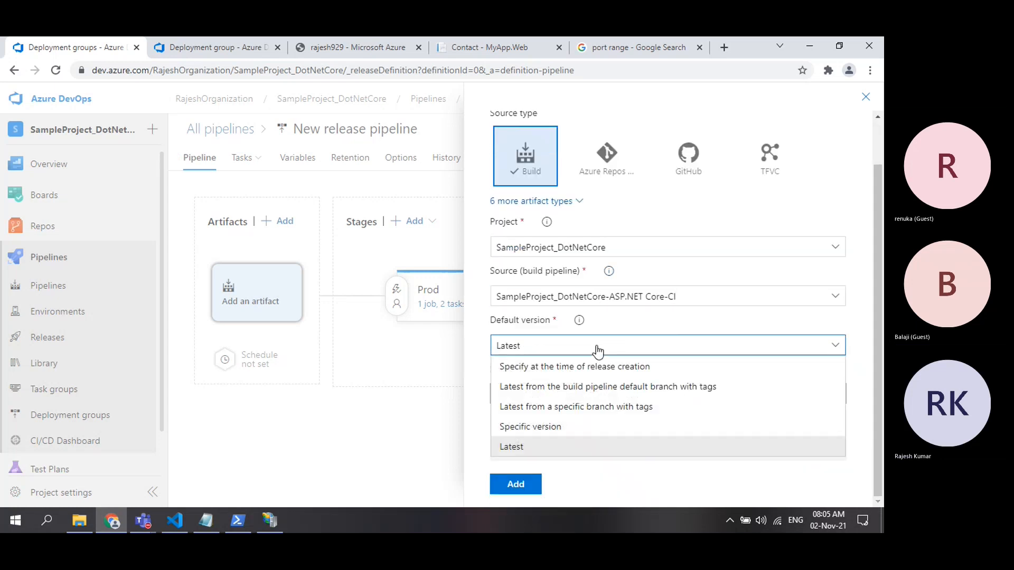
{"action": "left_click", "coordinate": [598, 349]}
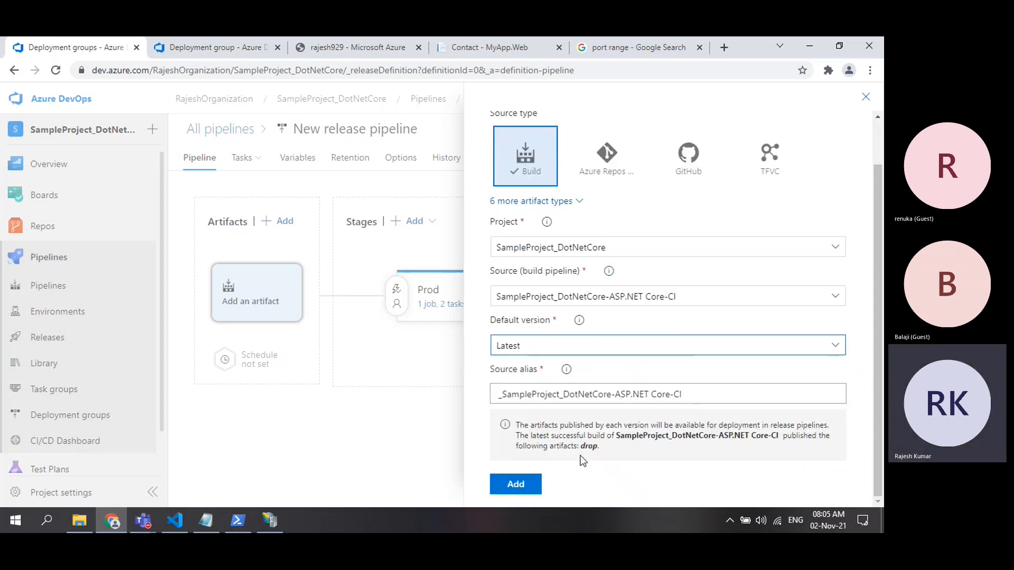
{"action": "left_click_drag", "start_coordinate": [581, 446], "coordinate": [601, 450]}
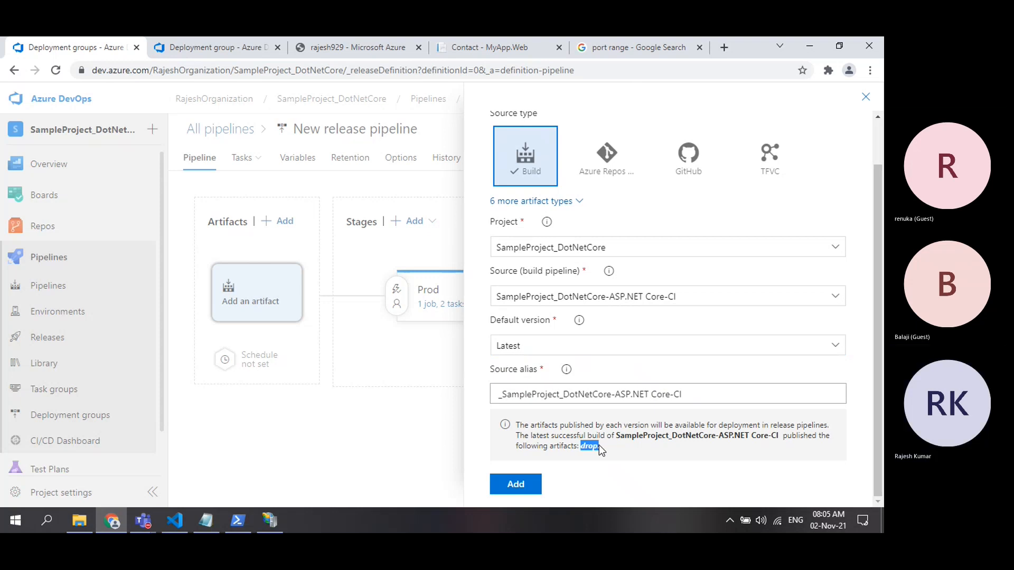
{"action": "left_click", "coordinate": [528, 487]}
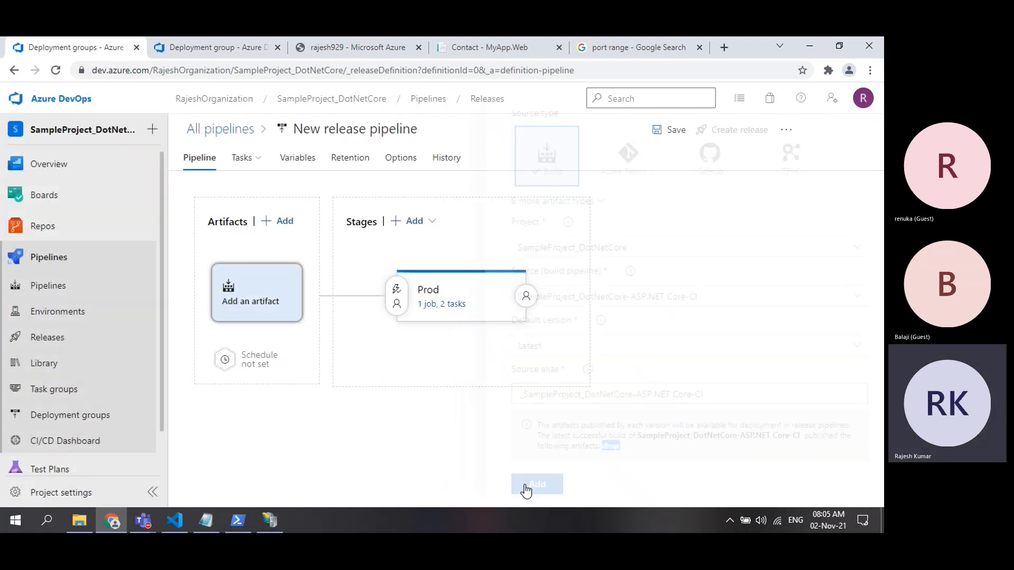
In a new browser tab, open run #20211101.1 of SampleProject_DotNetCore-ASP.NET Core-CI and inspect its published artifacts
{"action": "right_click", "coordinate": [62, 286]}
{"action": "left_click", "coordinate": [114, 295]}
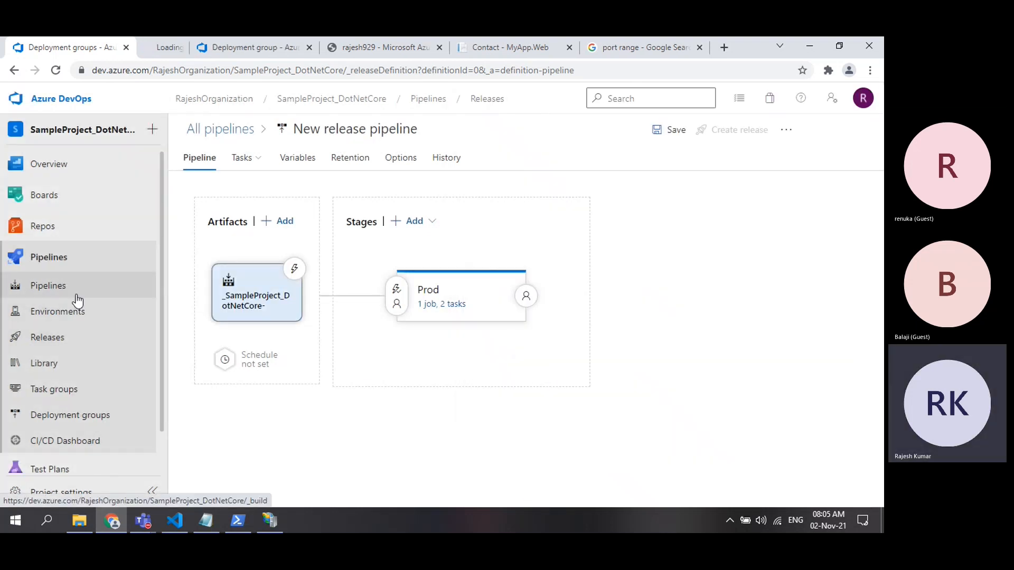
{"action": "left_click", "coordinate": [181, 48]}
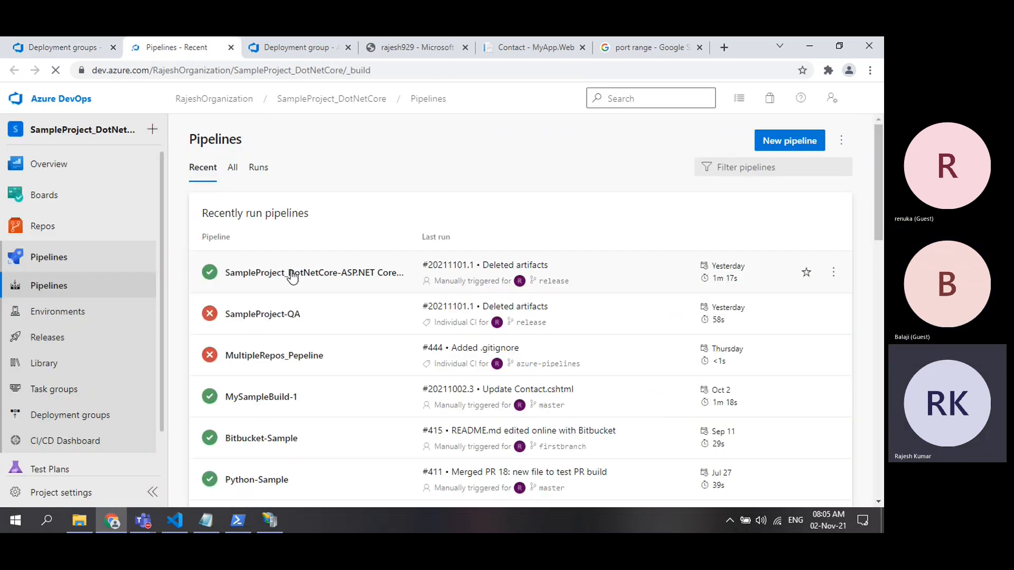
{"action": "left_click", "coordinate": [306, 278]}
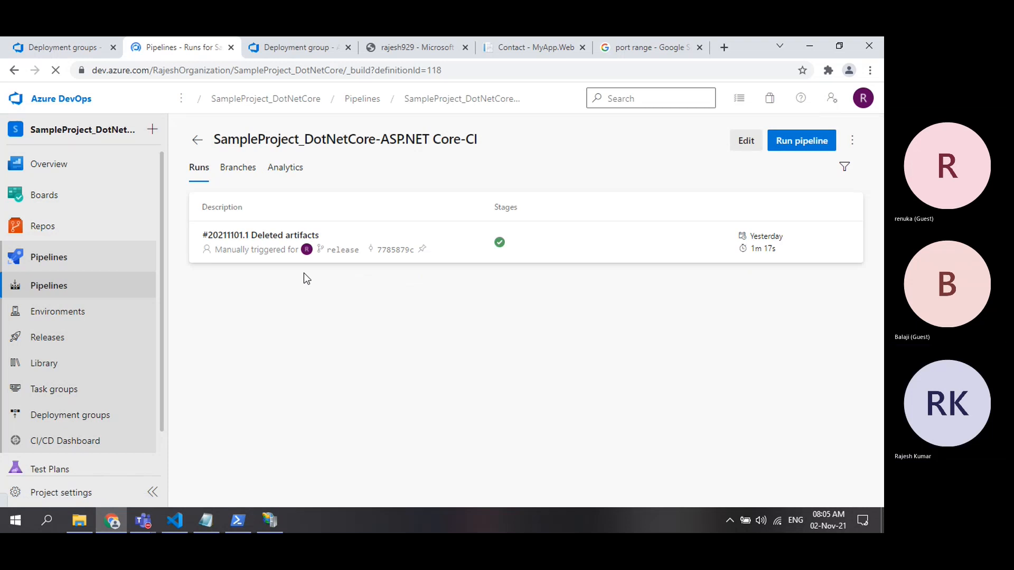
{"action": "left_click", "coordinate": [372, 233]}
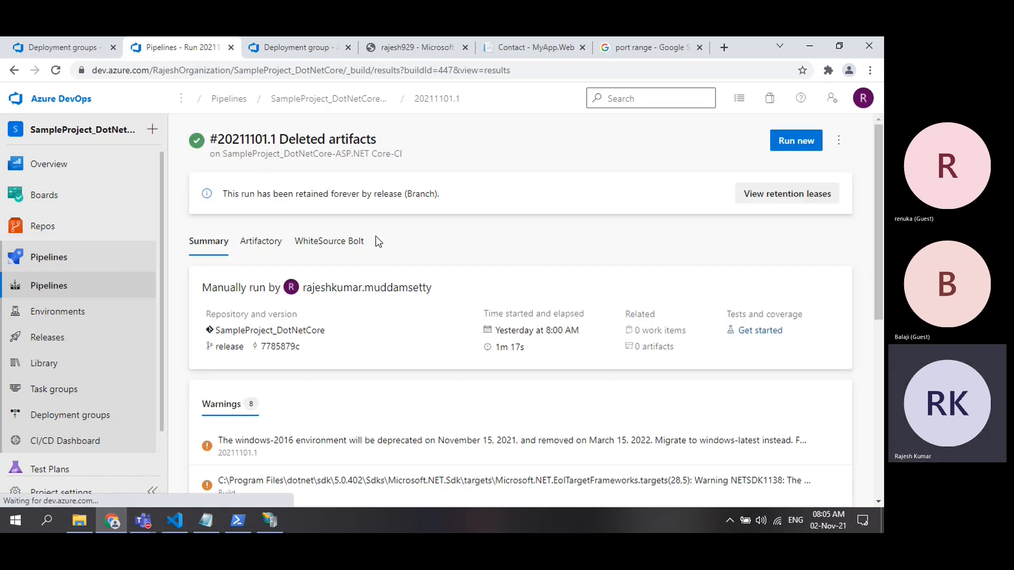
{"action": "left_click", "coordinate": [636, 355]}
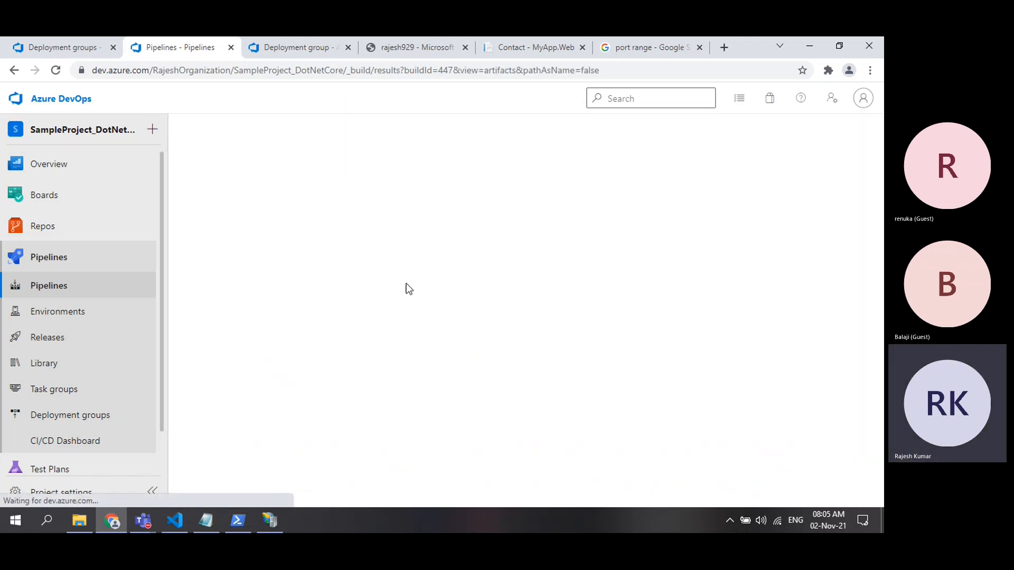
Review the details of the _SampleProject_DotNetCore-ASP.NET Core-CI build artifact in the release pipeline, including its default version, source alias and published artifacts
{"action": "left_click", "coordinate": [58, 49]}
{"action": "left_click", "coordinate": [256, 294]}
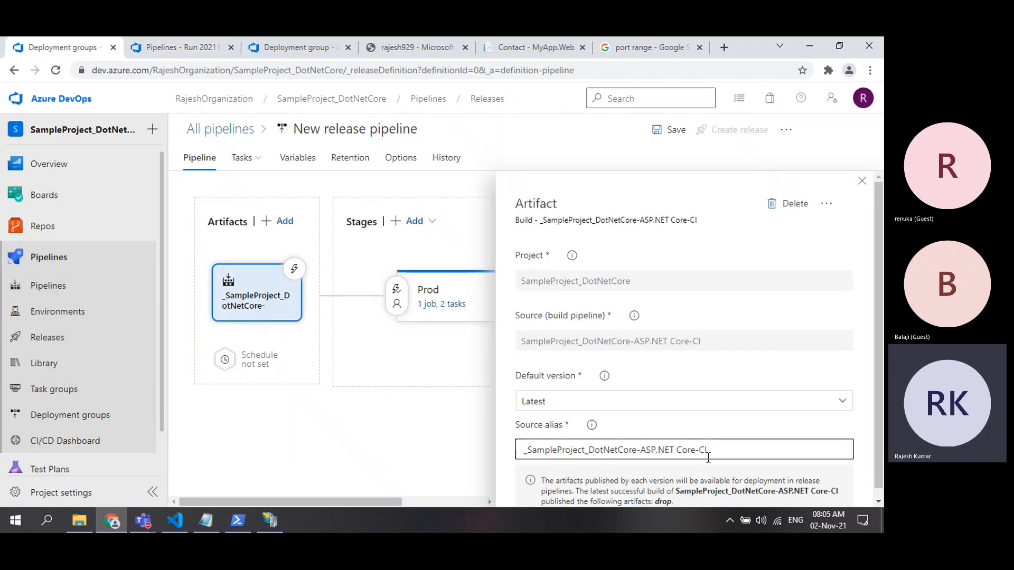
{"action": "scroll", "coordinate": [708, 458], "scroll_direction": "down", "scroll_amount": 1}
{"action": "double_click", "coordinate": [664, 493]}
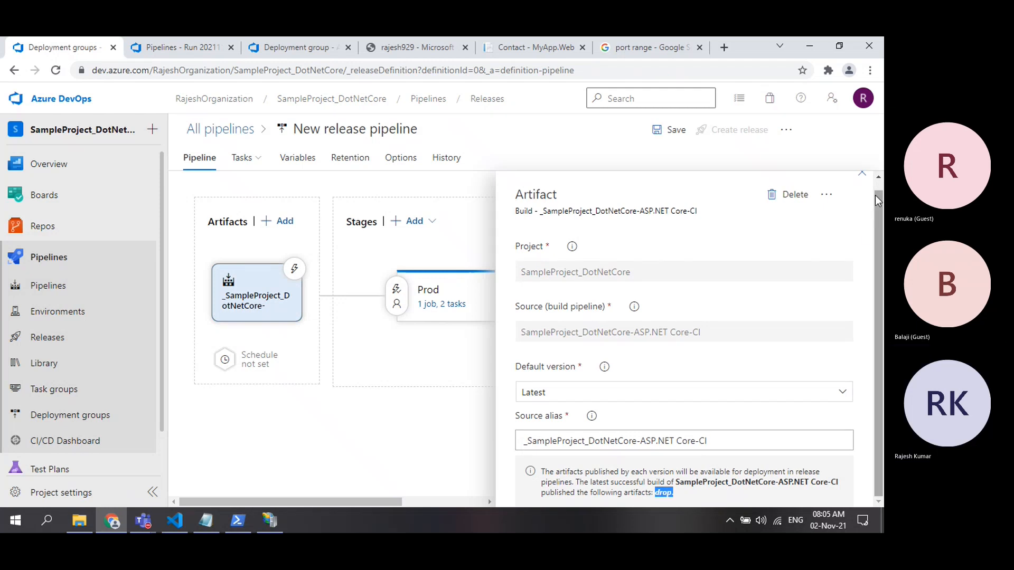
{"action": "scroll", "coordinate": [869, 236], "scroll_direction": "up", "scroll_amount": 1}
{"action": "left_click", "coordinate": [862, 174]}
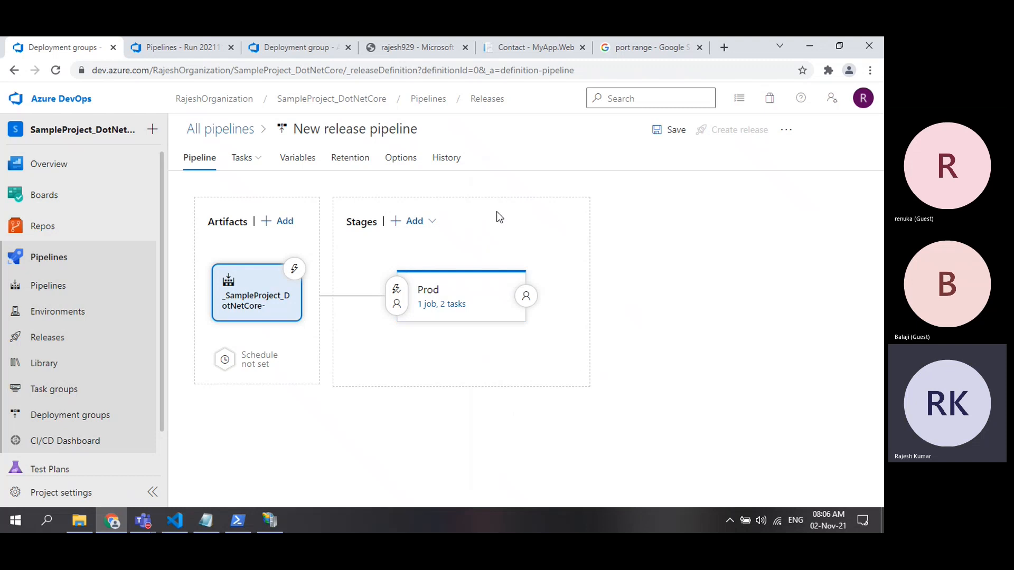
Rename the release pipeline as DeployingtoLocalServer
{"action": "left_click", "coordinate": [319, 129]}
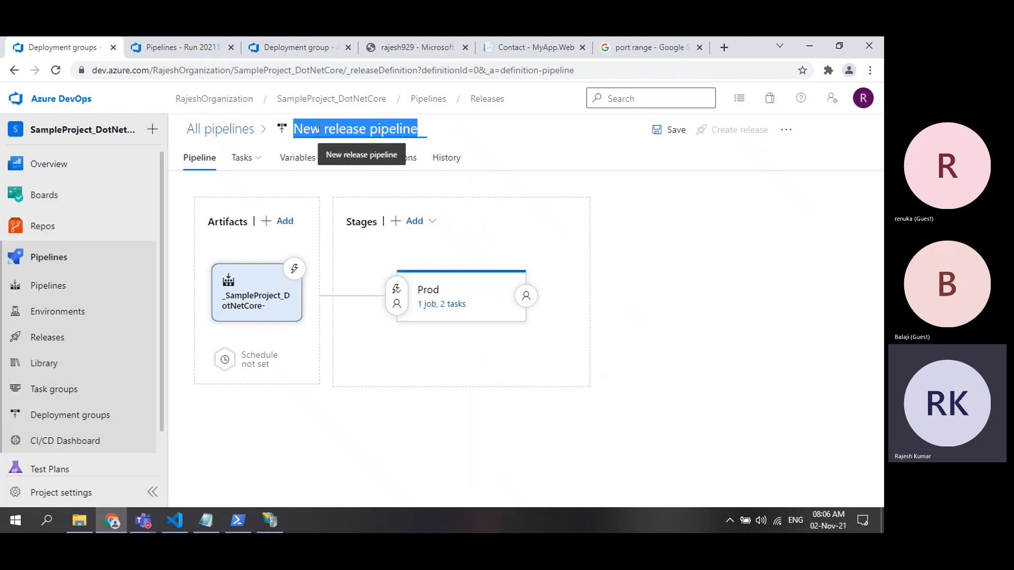
{"action": "type", "text": "Des"}
{"action": "key", "text": "BackSpace"}
{"action": "type", "text": "pl"}
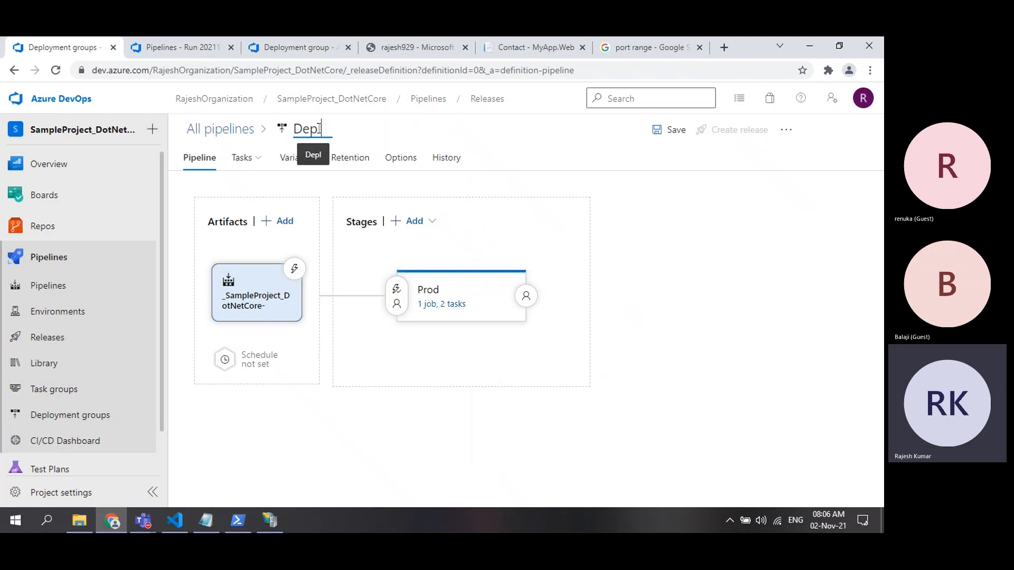
{"action": "type", "text": "oyingtoLocalSer"}
{"action": "type", "text": "ver"}
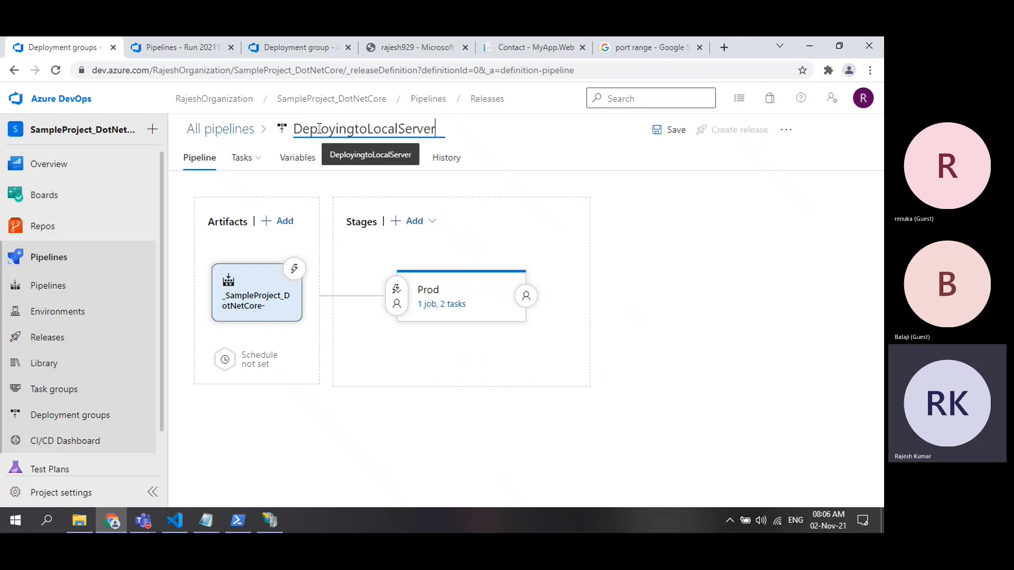
{"action": "left_click", "coordinate": [744, 428]}
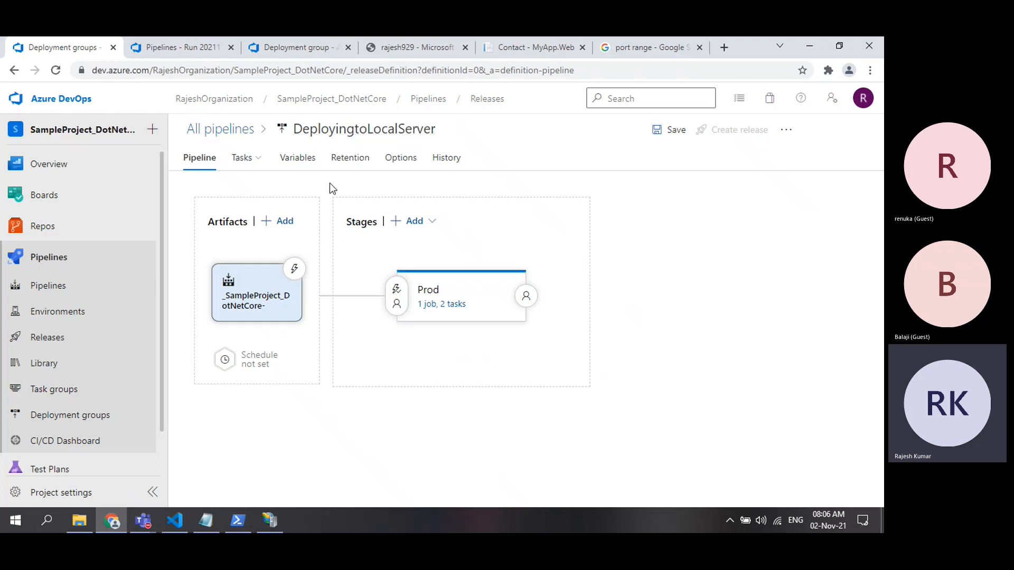
Save the release pipeline in the root folder with the comment "local target deoloy pipeline"
{"action": "left_click", "coordinate": [671, 130]}
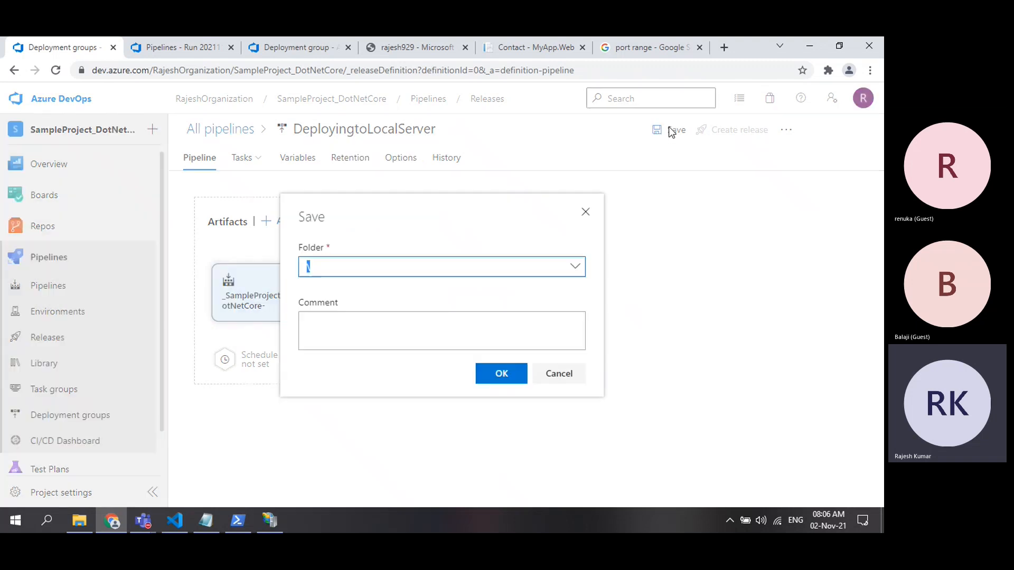
{"action": "left_click", "coordinate": [460, 330]}
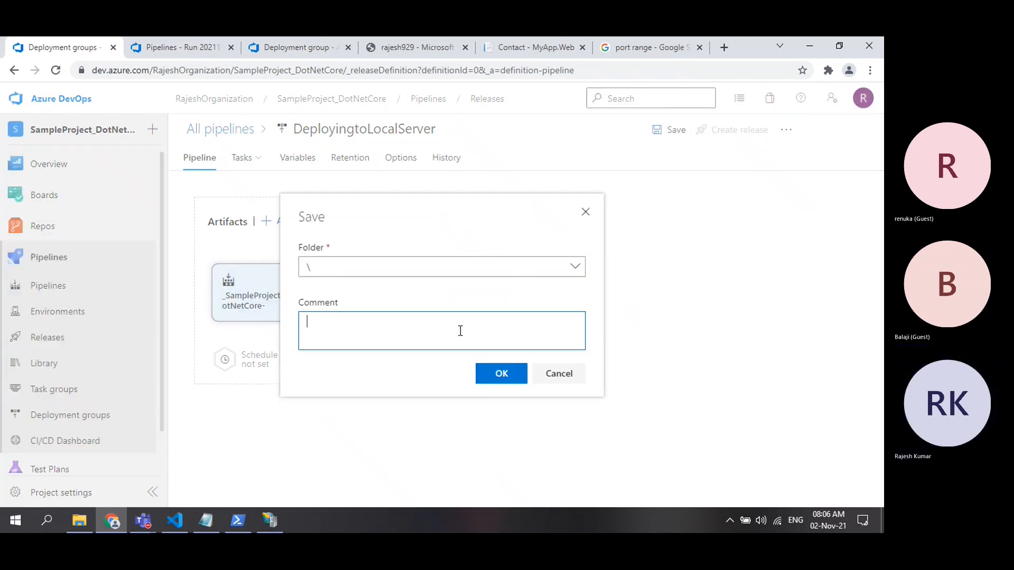
{"action": "type", "text": "local tar"}
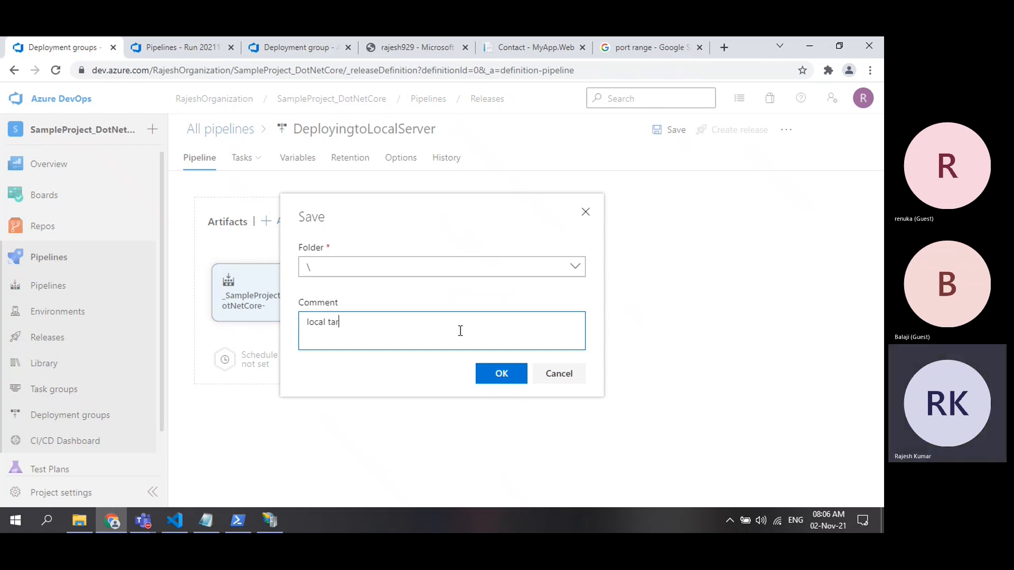
{"action": "type", "text": "get deoloy pipeline"}
{"action": "left_click", "coordinate": [497, 375]}
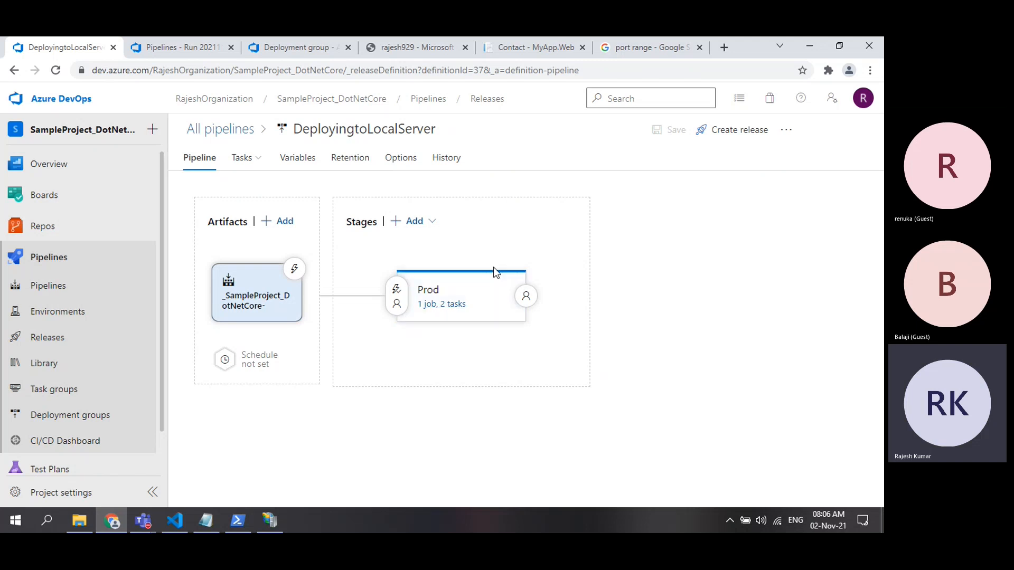
Create a new release of DeployingtoLocalServer using artifact version 20211101.1, leaving the Prod stage's trigger automated
{"action": "left_click", "coordinate": [732, 137]}
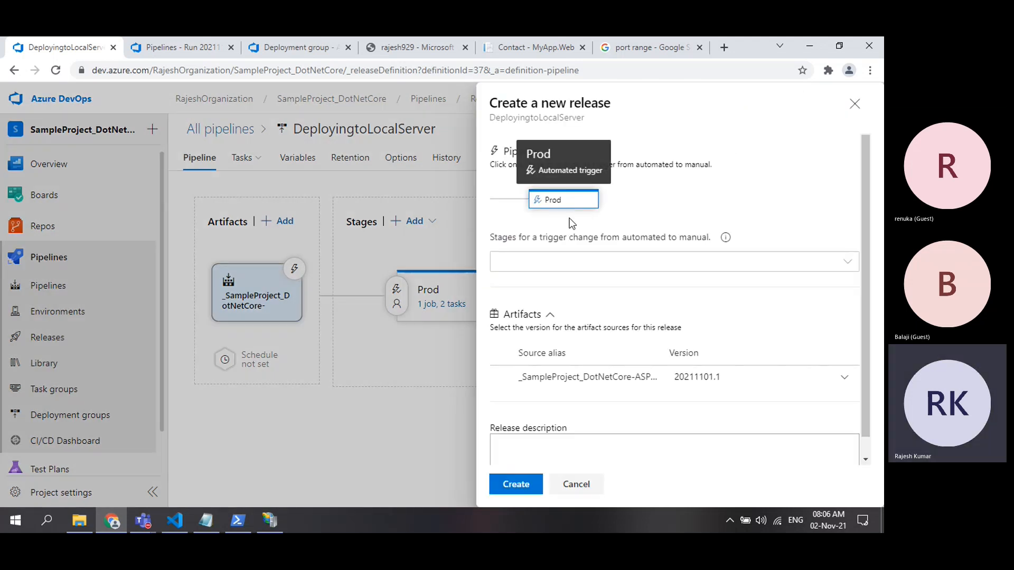
{"action": "scroll", "coordinate": [688, 331], "scroll_direction": "down", "scroll_amount": 1}
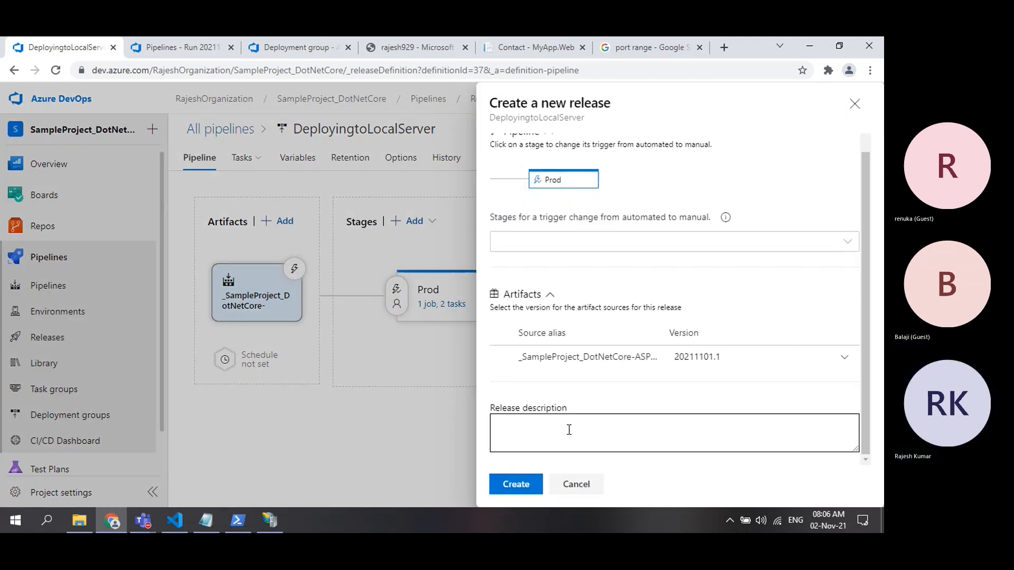
{"action": "left_click", "coordinate": [515, 494]}
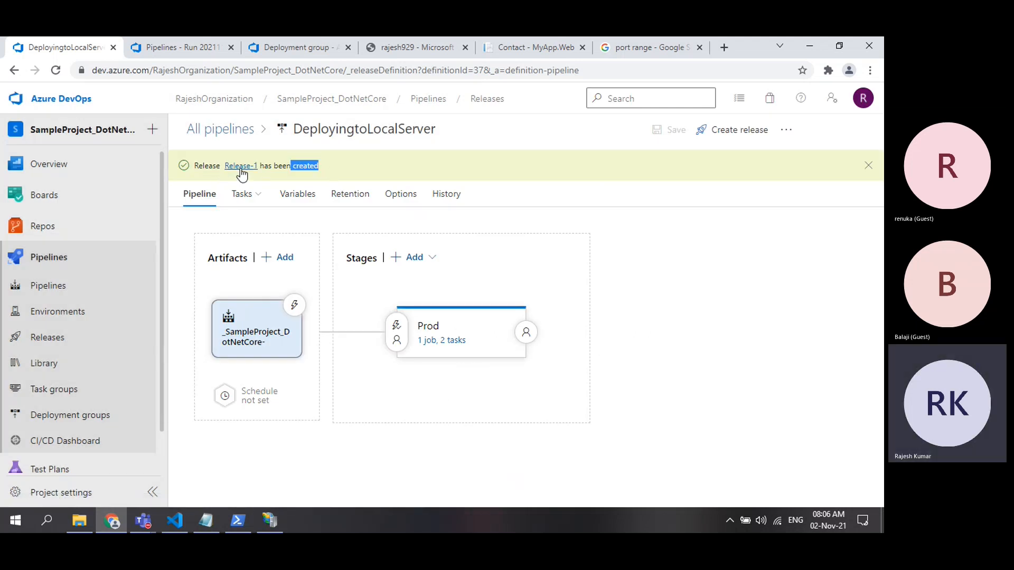
Open Release-1 and inspect the Prod stage's IIS Deployment logs down to the individual deployment target
{"action": "left_click", "coordinate": [241, 168]}
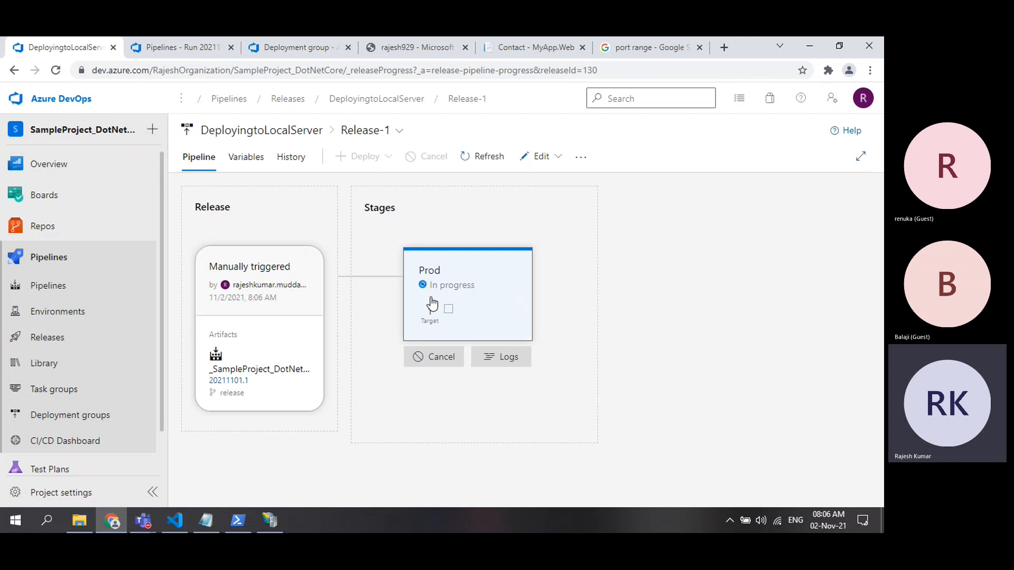
{"action": "left_click", "coordinate": [489, 357]}
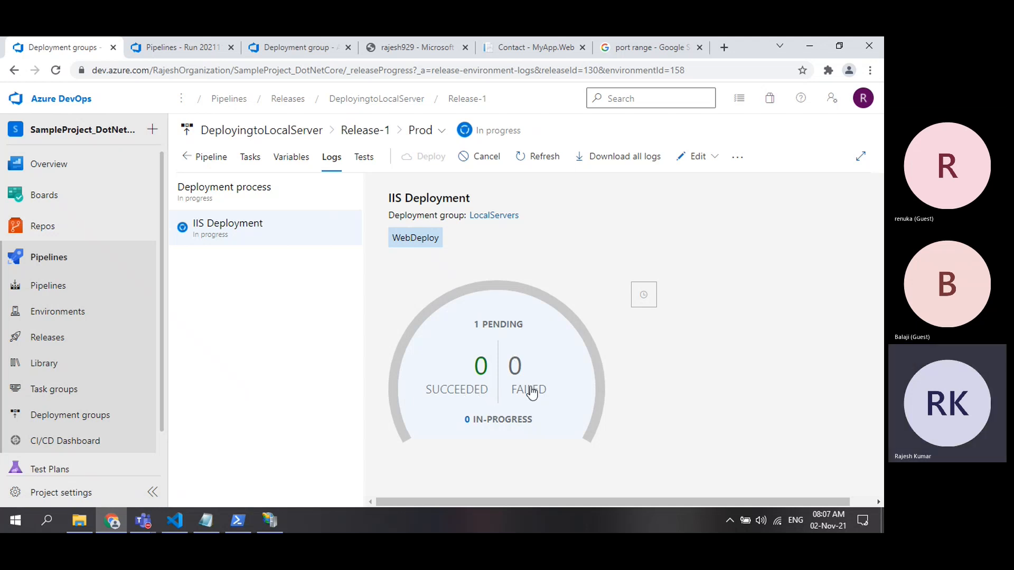
{"action": "left_click", "coordinate": [558, 394]}
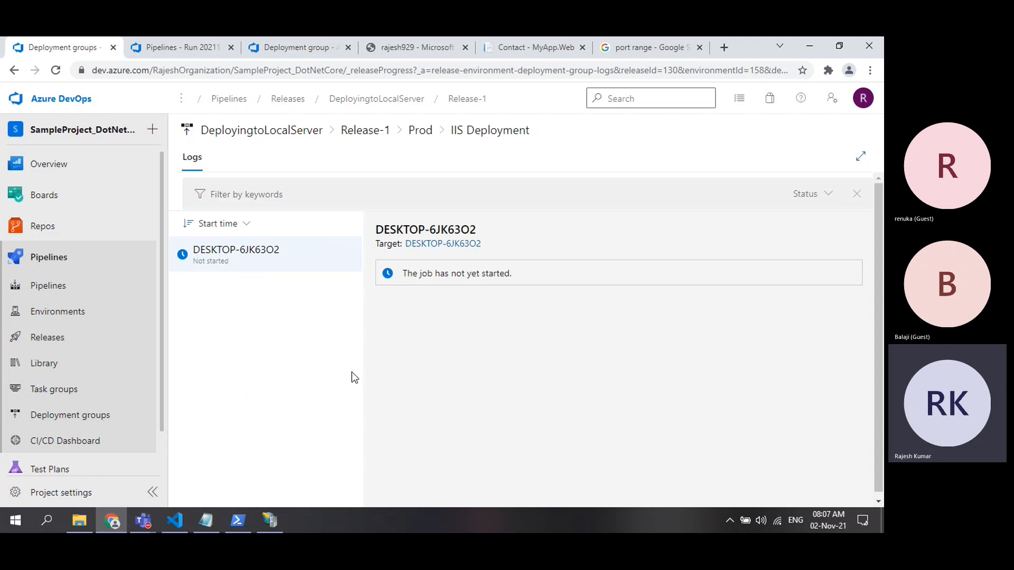
Switch to IIS Manager and check the Sites list, collapsing Default Web Site and comparing against the release's job log
{"action": "left_click", "coordinate": [269, 520]}
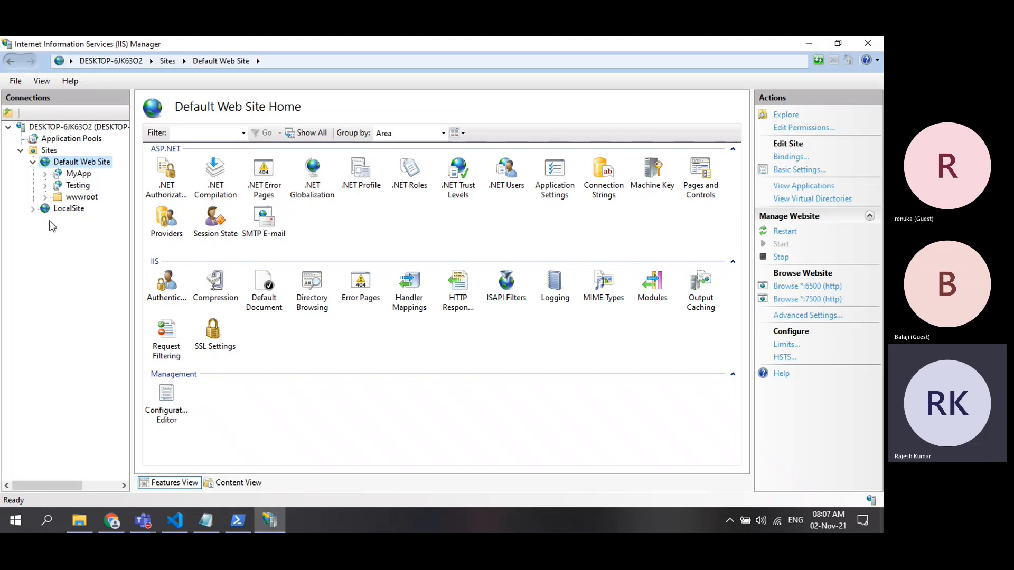
{"action": "left_click", "coordinate": [33, 161]}
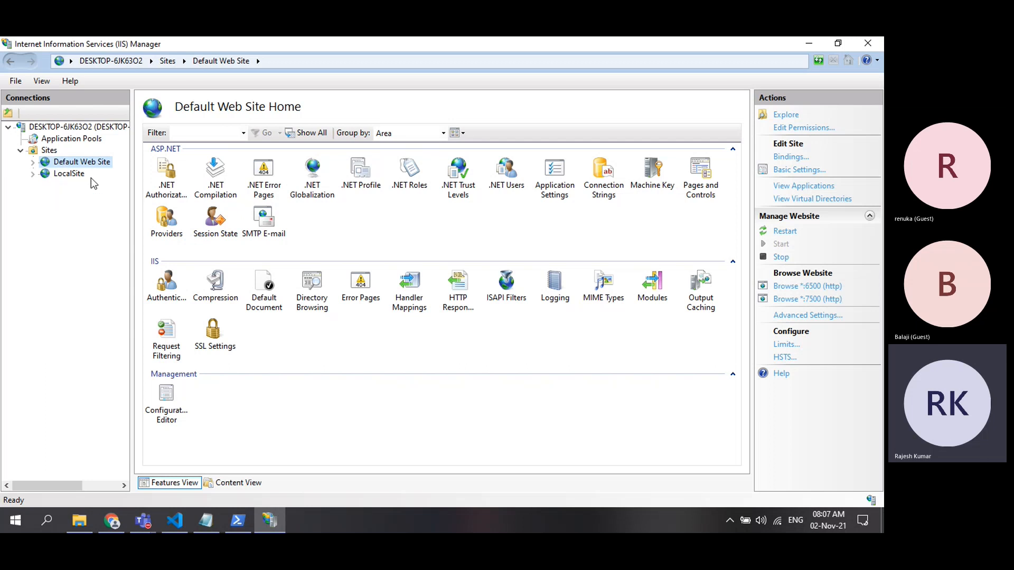
{"action": "left_click", "coordinate": [112, 529]}
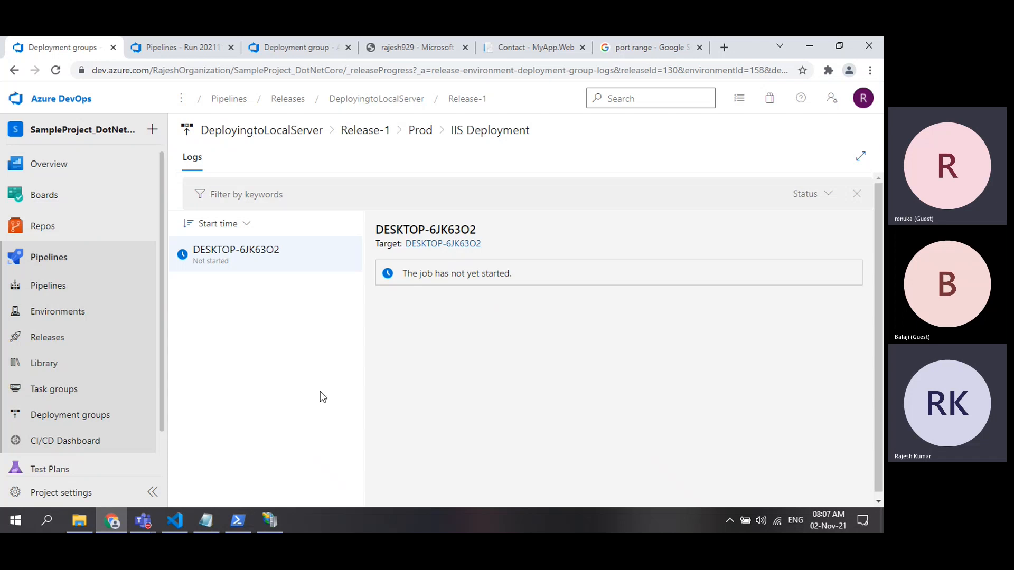
{"action": "left_click", "coordinate": [270, 521]}
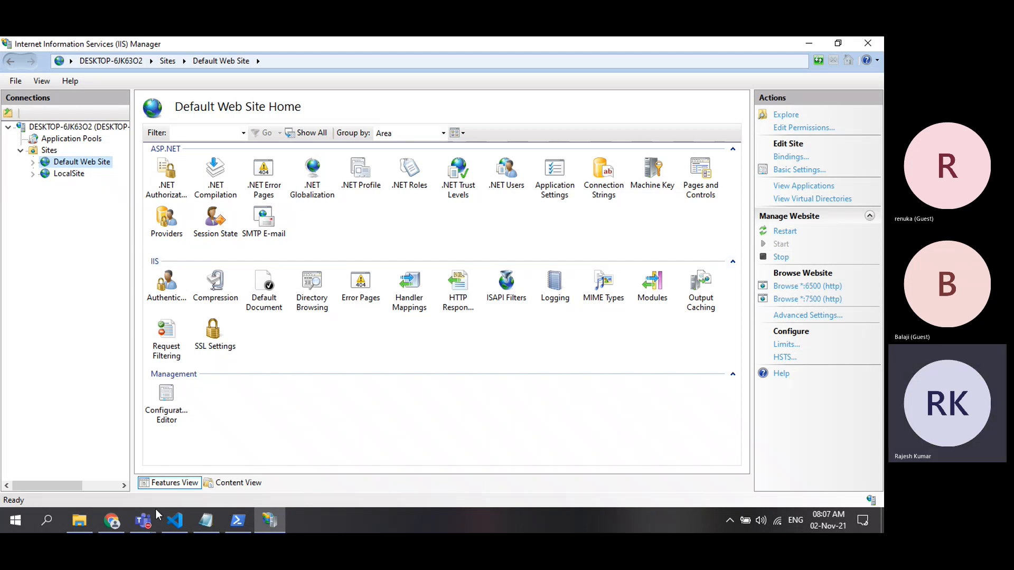
Switch back to the browser and view the Contact page of the Azure-hosted MyApp.Web site
{"action": "left_click", "coordinate": [110, 525]}
{"action": "left_click", "coordinate": [503, 48]}
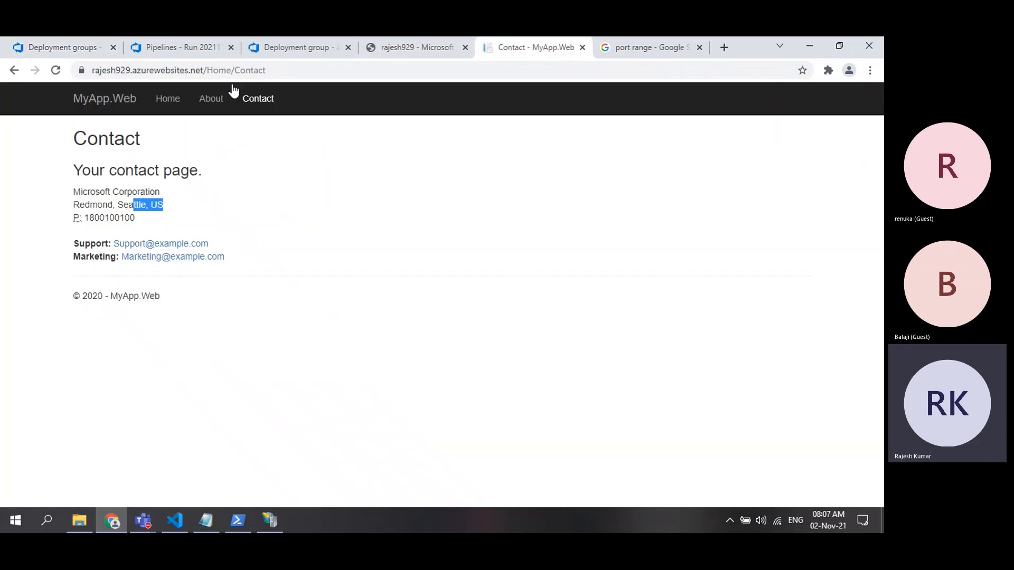
{"action": "left_click", "coordinate": [218, 208]}
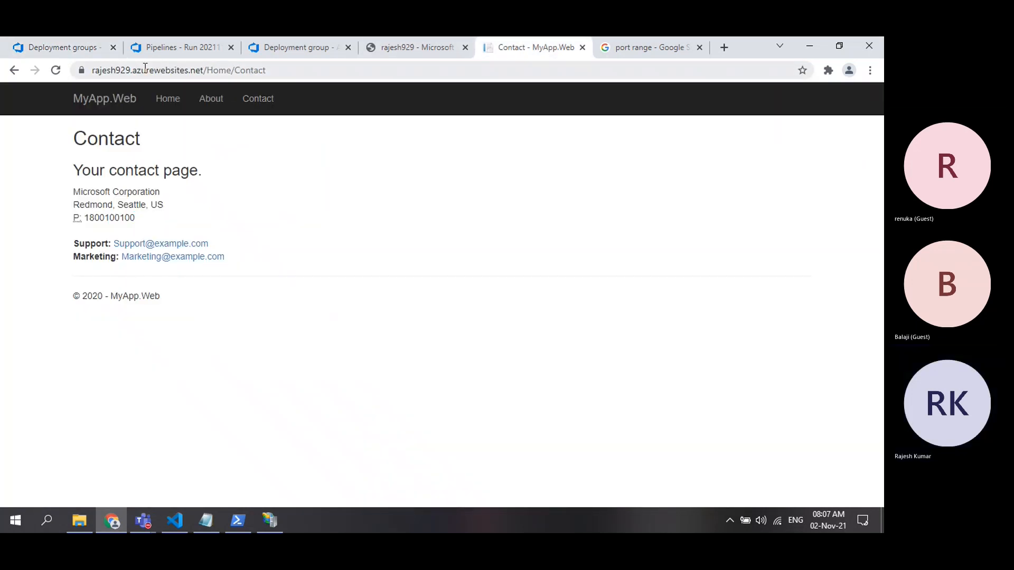
Open localhost:6500 in the browser tab holding the port range search
{"action": "left_click", "coordinate": [628, 39]}
{"action": "left_click", "coordinate": [554, 68]}
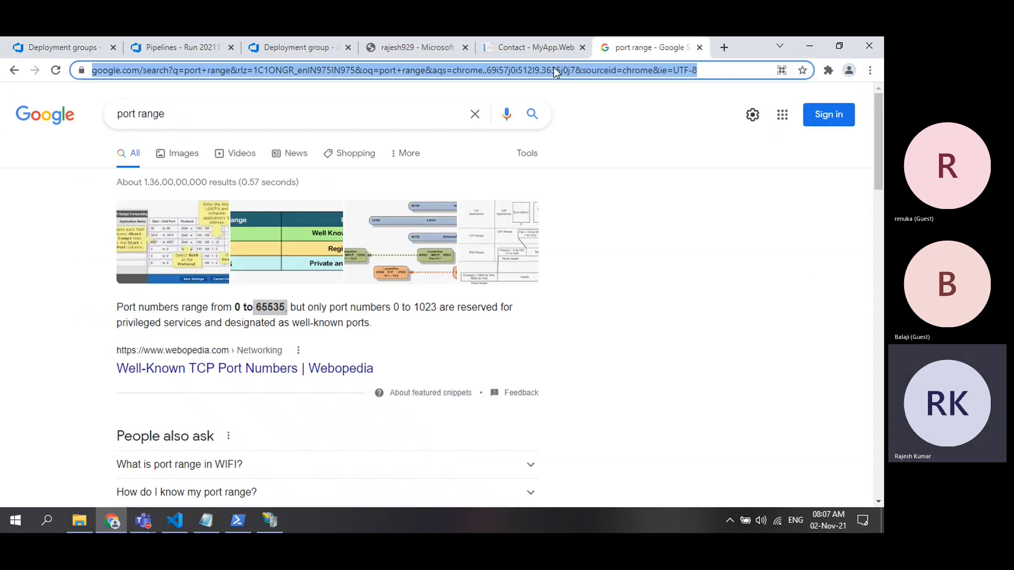
{"action": "type", "text": "locl"}
{"action": "key", "text": "BackSpace"}
{"action": "type", "text": "alho"}
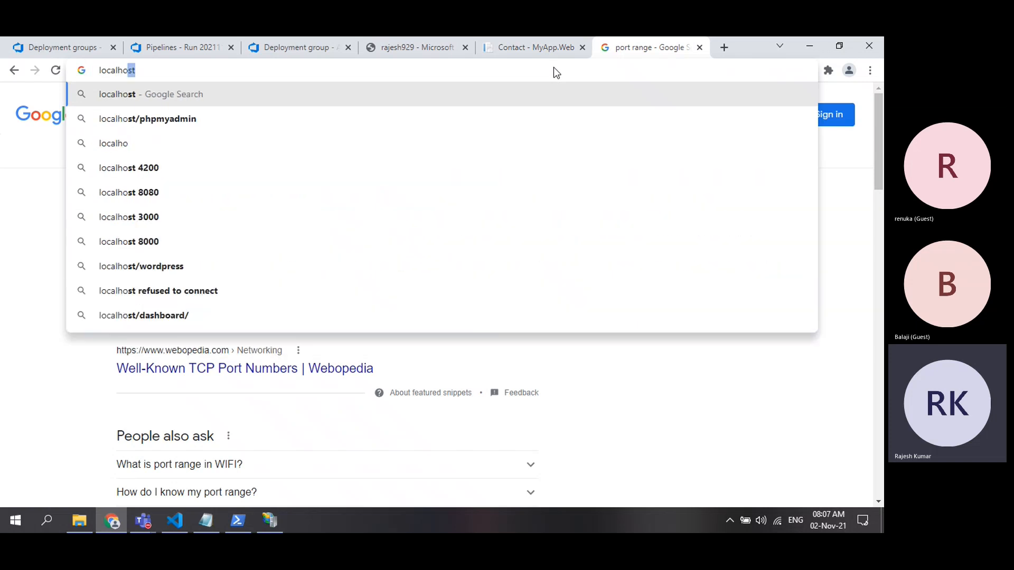
{"action": "type", "text": "st:6500"}
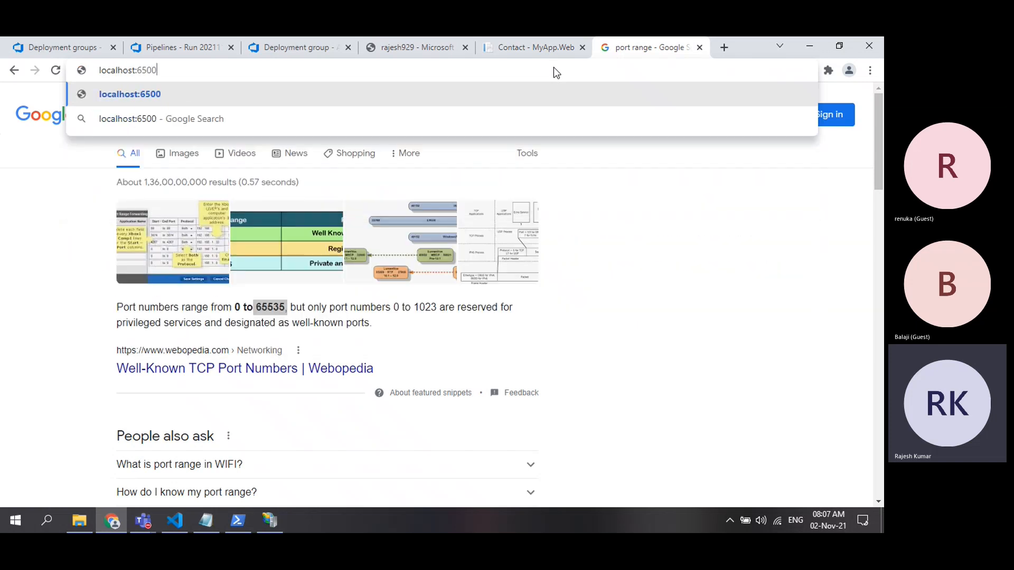
{"action": "key", "text": "Return"}
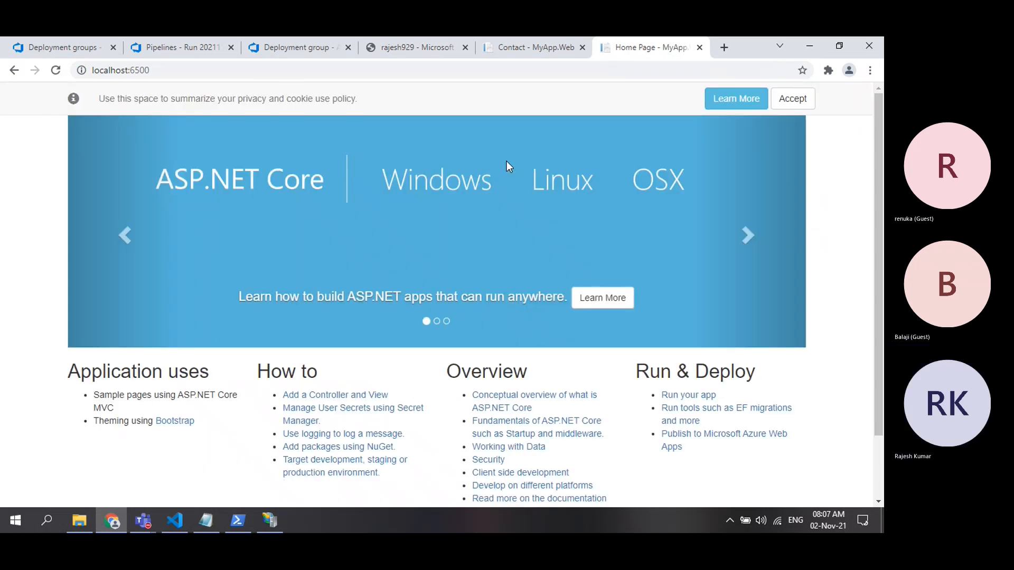
Accept the local site's cookie notice and compare its Contact page address with the Azure-hosted site's
{"action": "left_click", "coordinate": [793, 98]}
{"action": "left_click", "coordinate": [259, 104]}
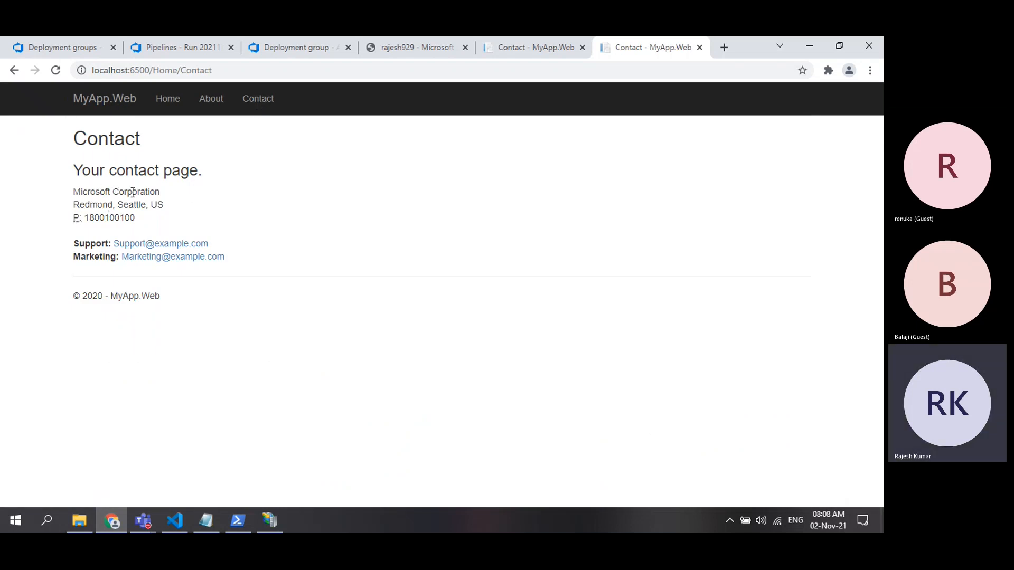
{"action": "left_click_drag", "start_coordinate": [97, 205], "coordinate": [157, 205]}
{"action": "left_click", "coordinate": [530, 47]}
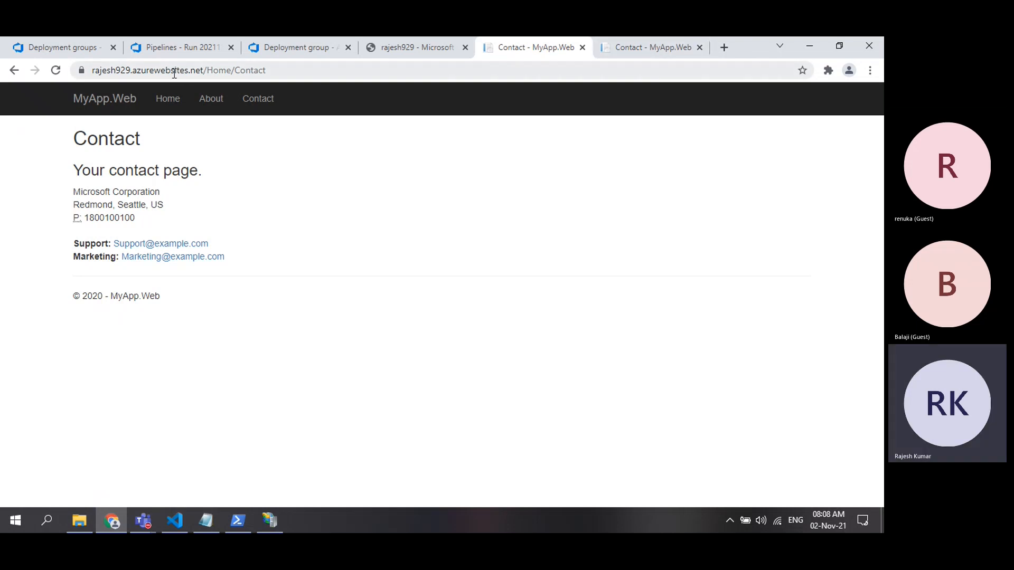
{"action": "left_click", "coordinate": [645, 47]}
{"action": "left_click", "coordinate": [198, 201]}
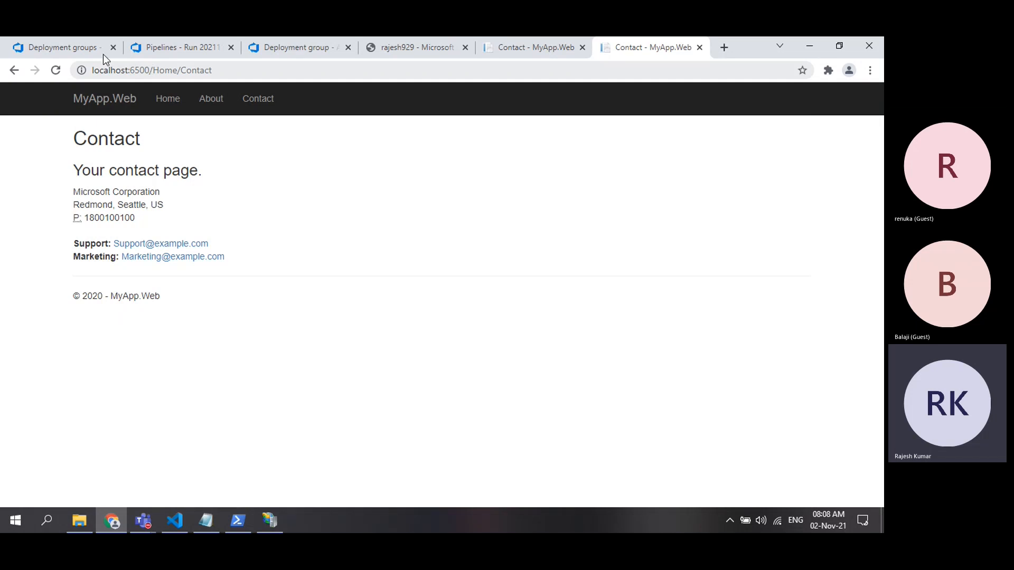
Check the target in the LocalServers deployment group, then reopen the Prod stage's IIS Deployment log of Release-1
{"action": "left_click", "coordinate": [71, 44]}
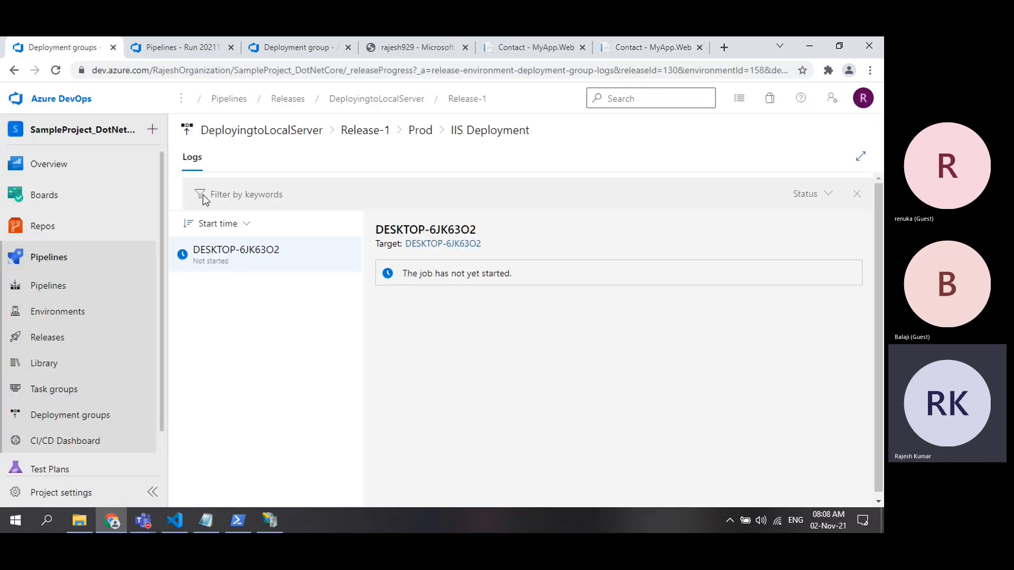
{"action": "left_click", "coordinate": [195, 53]}
{"action": "left_click", "coordinate": [296, 42]}
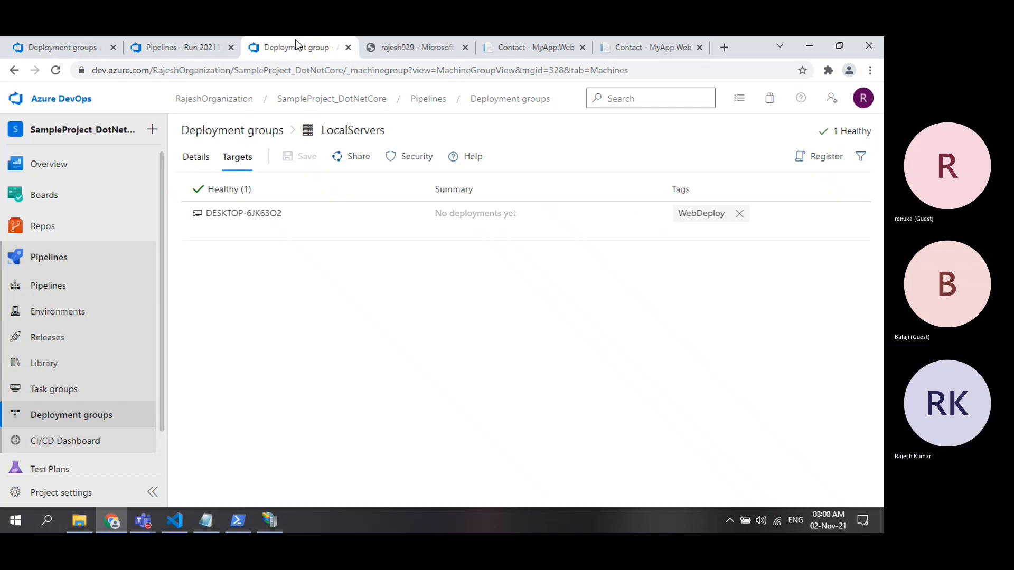
{"action": "left_click", "coordinate": [64, 46]}
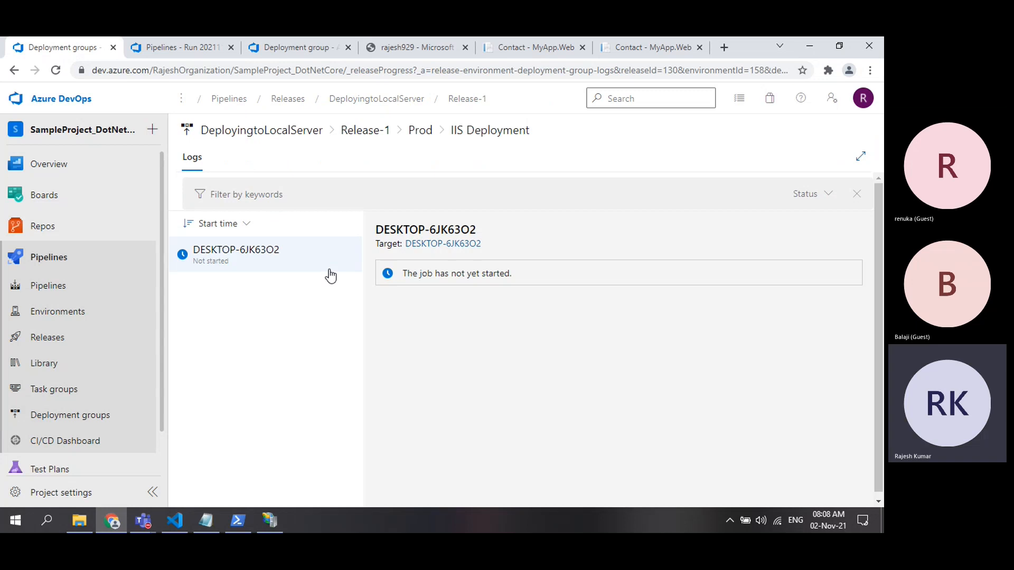
{"action": "left_click", "coordinate": [421, 133]}
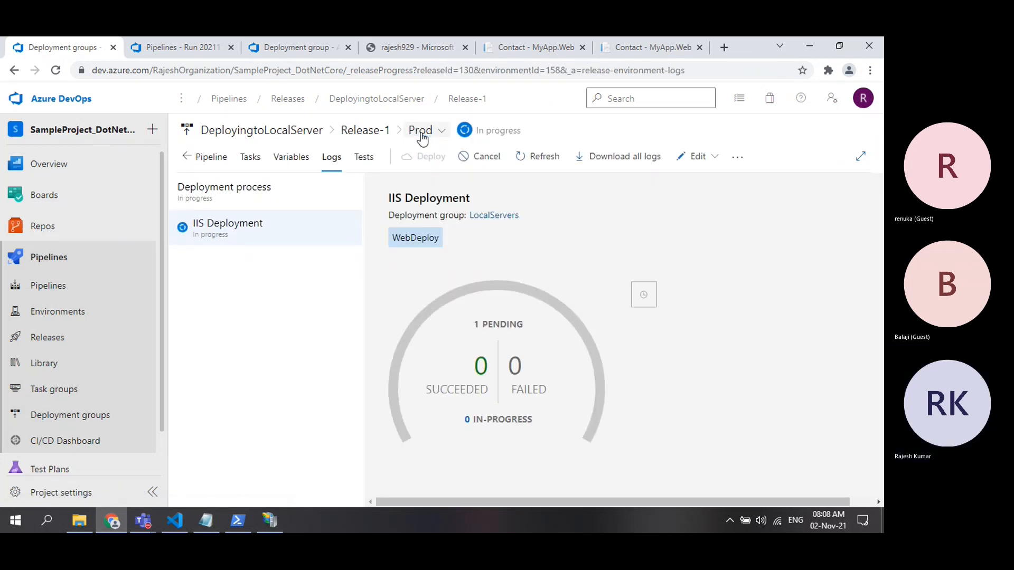
{"action": "left_click", "coordinate": [238, 229]}
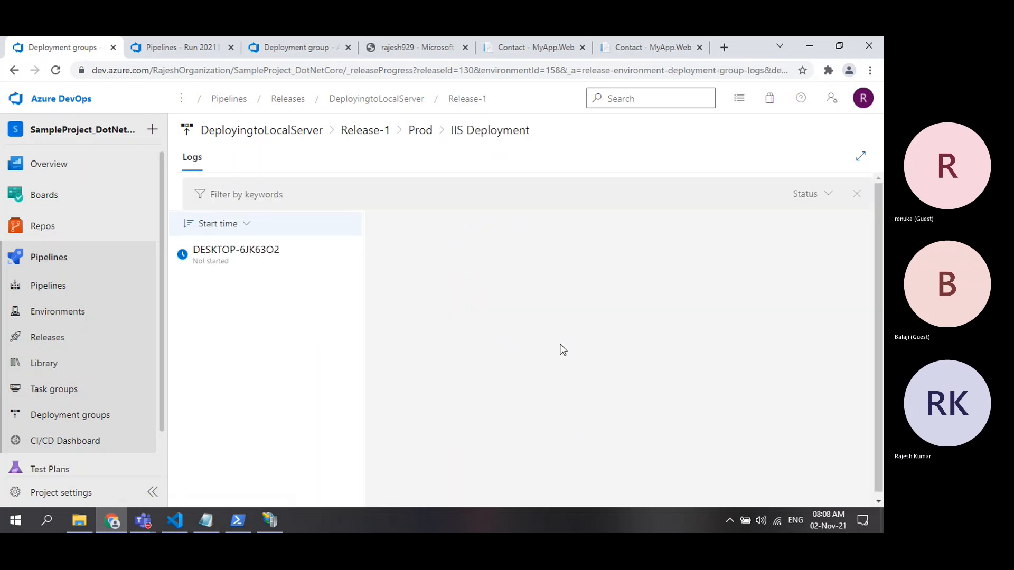
Check the job status of target DESKTOP-6JK63O2 in the deployment log and its entry among the LocalServers targets
{"action": "left_click", "coordinate": [248, 259]}
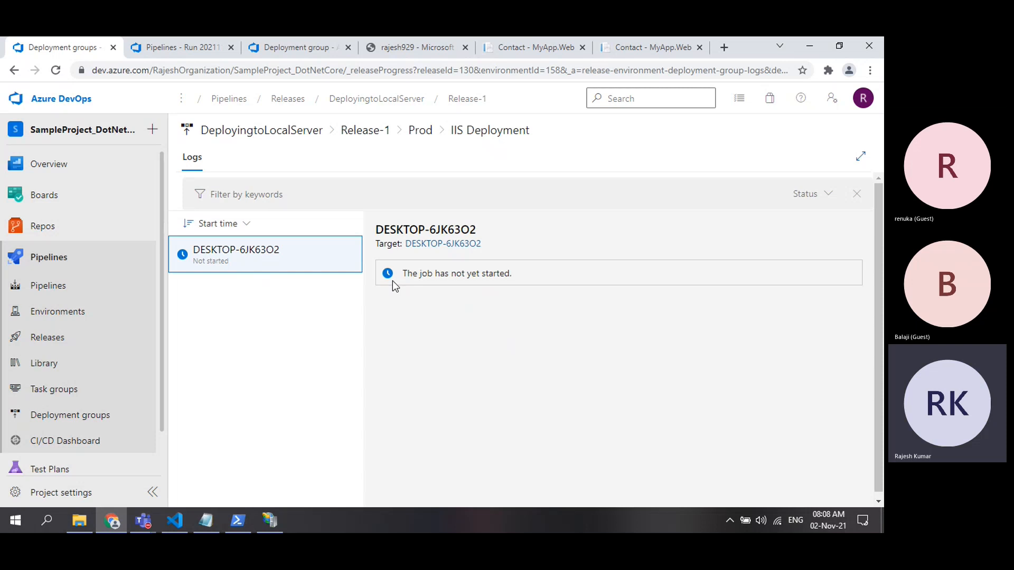
{"action": "left_click", "coordinate": [291, 49]}
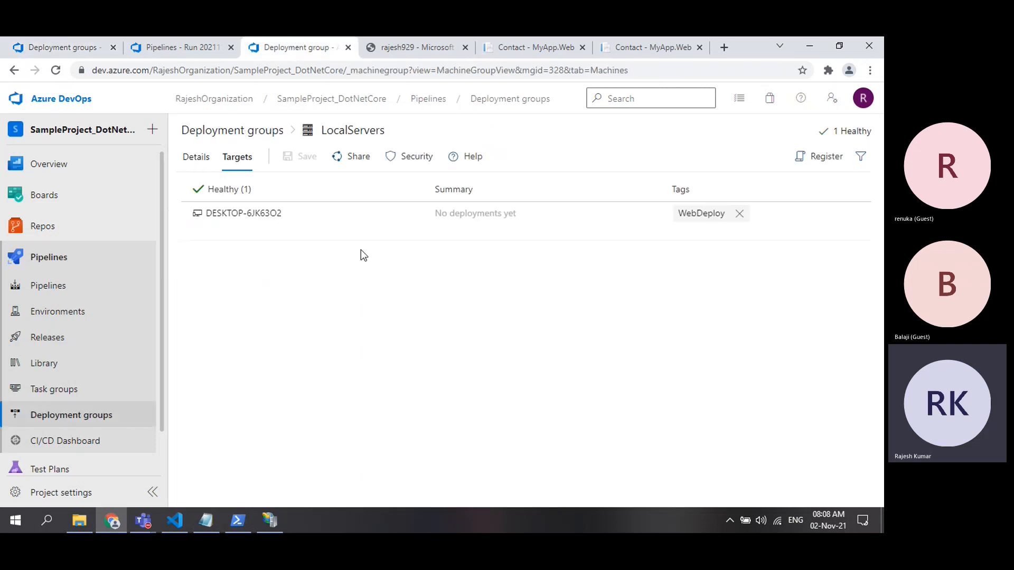
Search the web for "deployment groups limit" in a new browser tab
{"action": "left_click", "coordinate": [724, 47]}
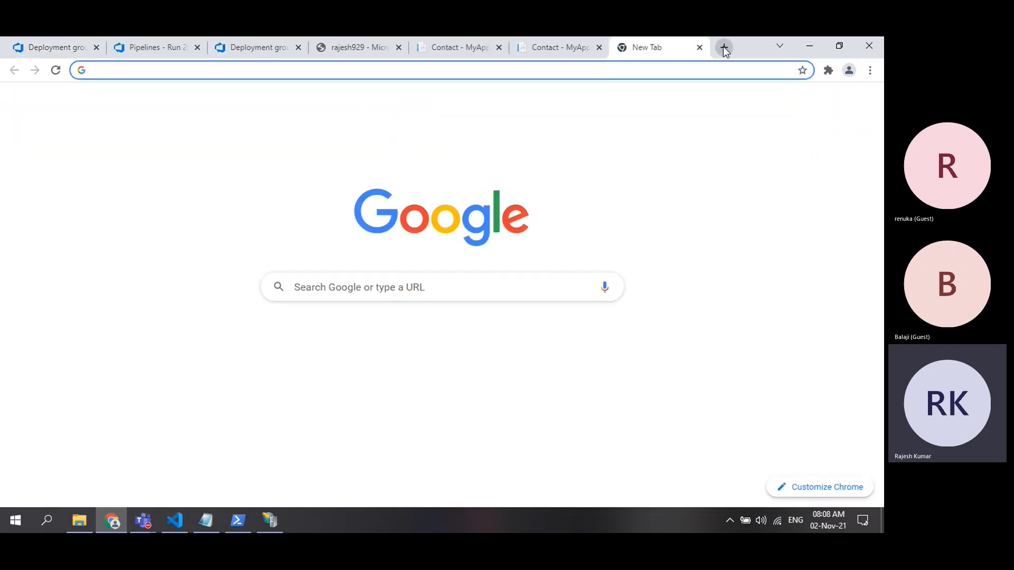
{"action": "type", "text": "deployment groups in azure devops"}
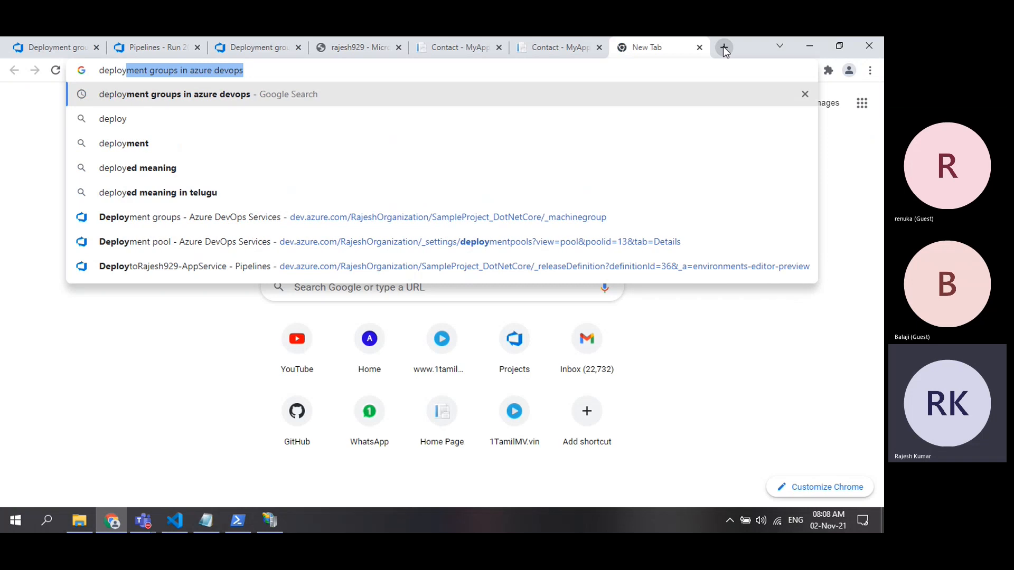
{"action": "key", "text": "End"}
{"action": "key", "text": "BackSpace"}
{"action": "key", "text": "BackSpace"}
{"action": "key", "text": "BackSpace"}
{"action": "key", "text": "BackSpace"}
{"action": "key", "text": "BackSpace"}
{"action": "key", "text": "BackSpace"}
{"action": "key", "text": "BackSpace"}
{"action": "key", "text": "BackSpace"}
{"action": "key", "text": "BackSpace"}
{"action": "key", "text": "BackSpace"}
{"action": "key", "text": "BackSpace"}
{"action": "key", "text": "BackSpace"}
{"action": "key", "text": "BackSpace"}
{"action": "key", "text": "BackSpace"}
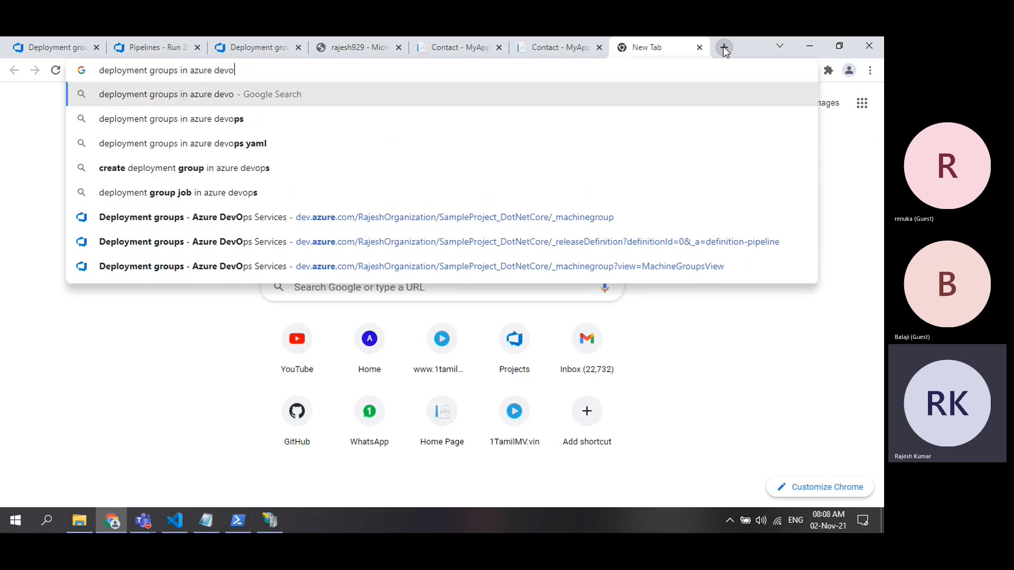
{"action": "key", "text": "BackSpace"}
{"action": "type", "text": "limit"}
{"action": "key", "text": "Return"}
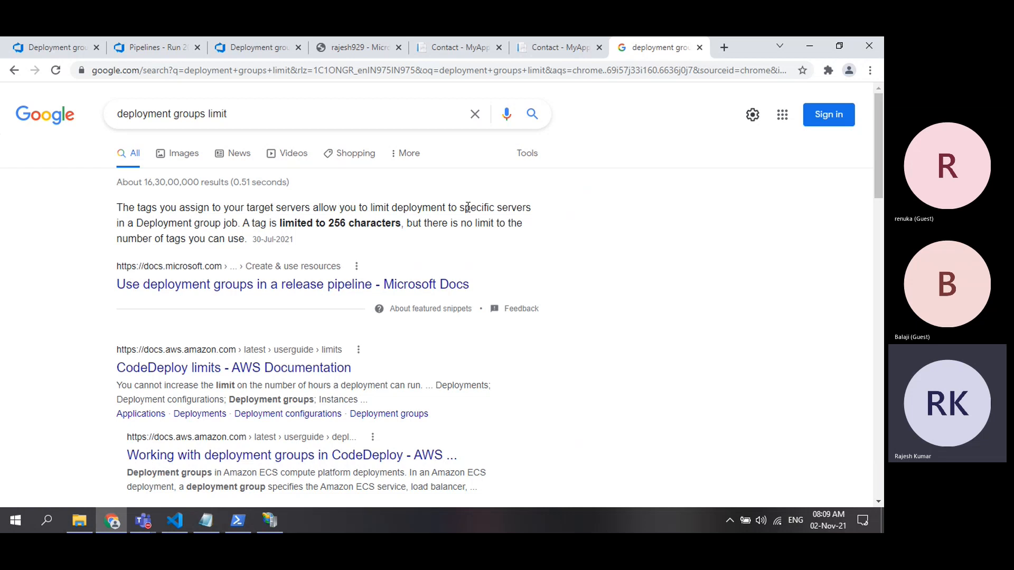
Read the search snippet on tag limits and open the Microsoft Docs deployment groups article in a new tab
{"action": "left_click_drag", "start_coordinate": [467, 207], "coordinate": [503, 207]}
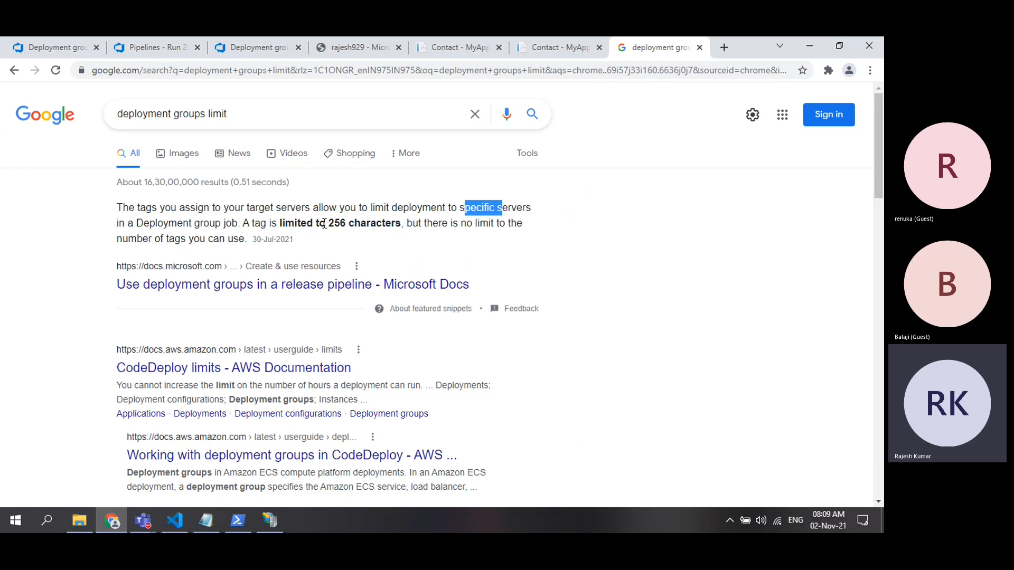
{"action": "left_click_drag", "start_coordinate": [329, 224], "coordinate": [388, 224]}
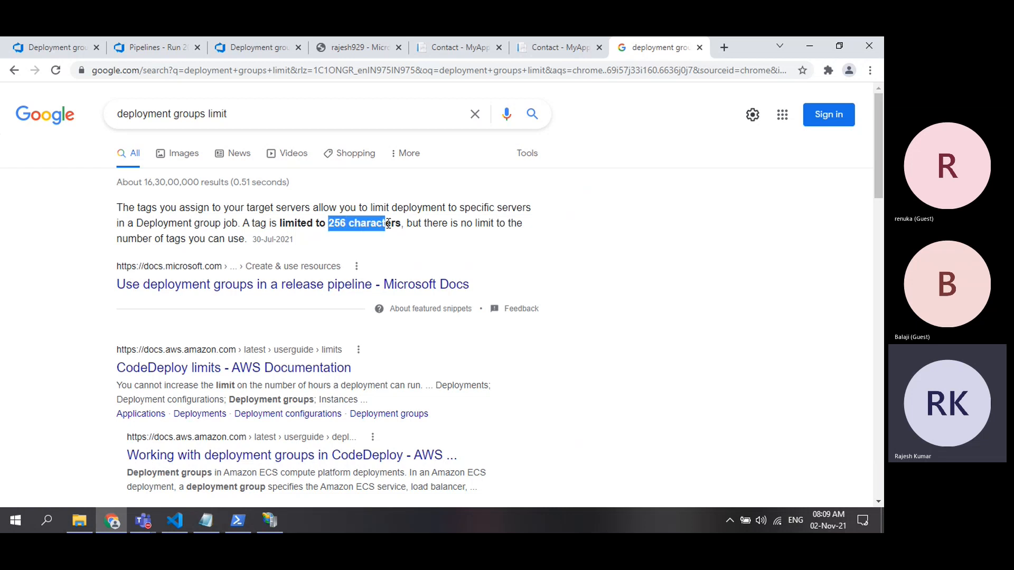
{"action": "right_click", "coordinate": [316, 279]}
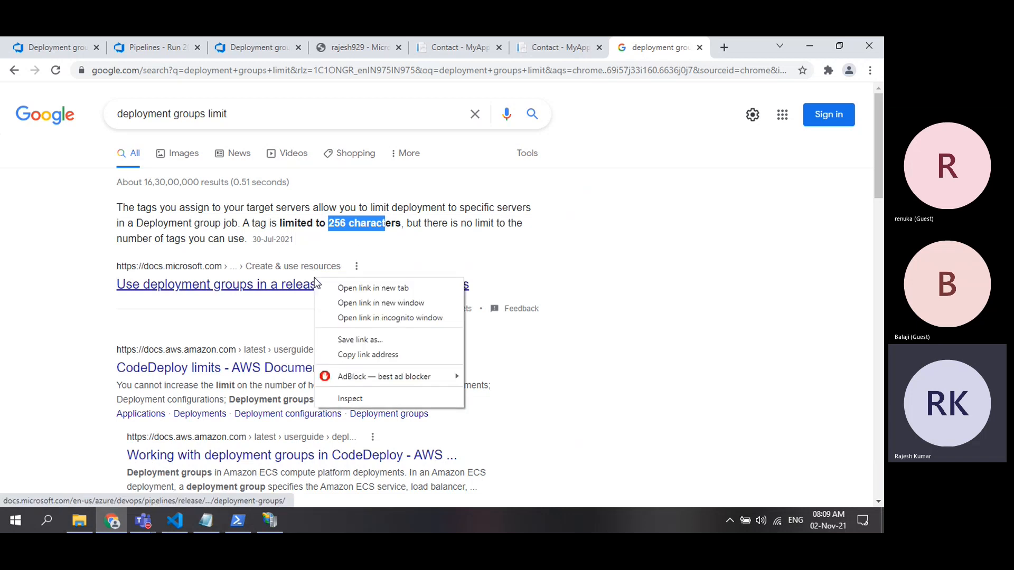
{"action": "left_click", "coordinate": [334, 289]}
{"action": "scroll", "coordinate": [335, 294], "scroll_direction": "down", "scroll_amount": 1}
{"action": "scroll", "coordinate": [335, 294], "scroll_direction": "down", "scroll_amount": 5}
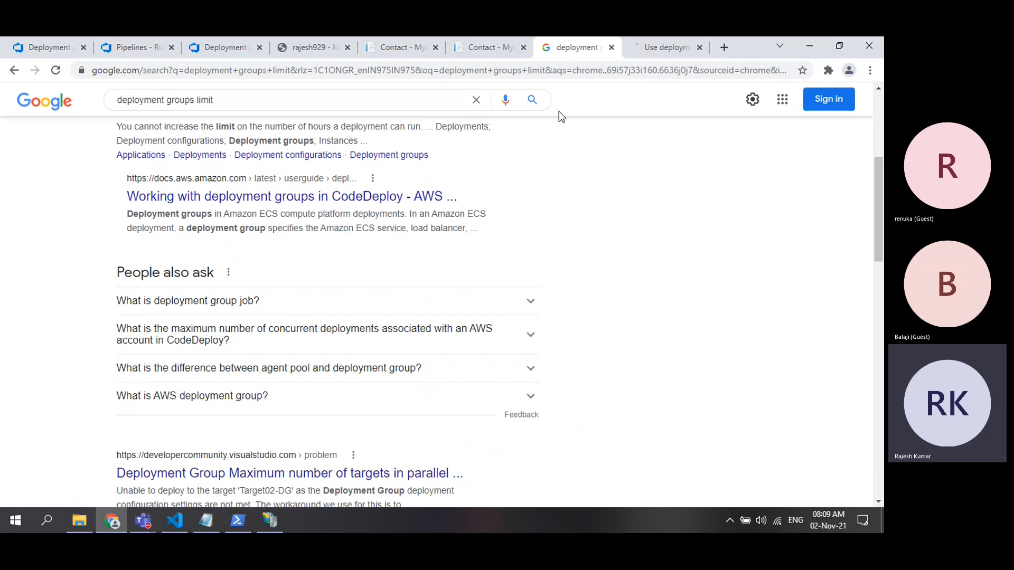
{"action": "left_click", "coordinate": [654, 56]}
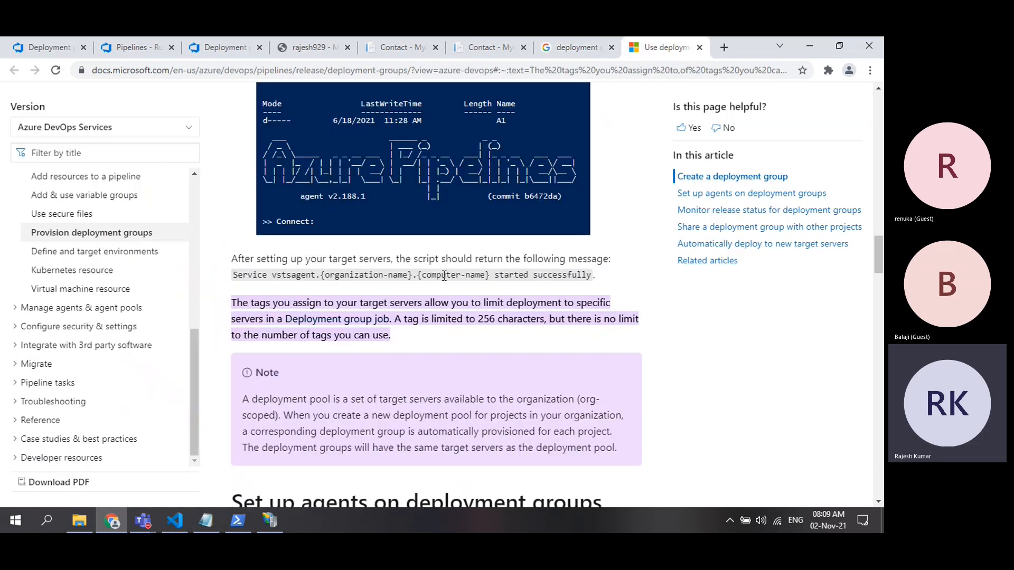
Skim the deployment groups article from the highlighted tag passage through to its related articles
{"action": "left_click_drag", "start_coordinate": [478, 320], "coordinate": [498, 320]}
{"action": "scroll", "coordinate": [522, 315], "scroll_direction": "down", "scroll_amount": 4}
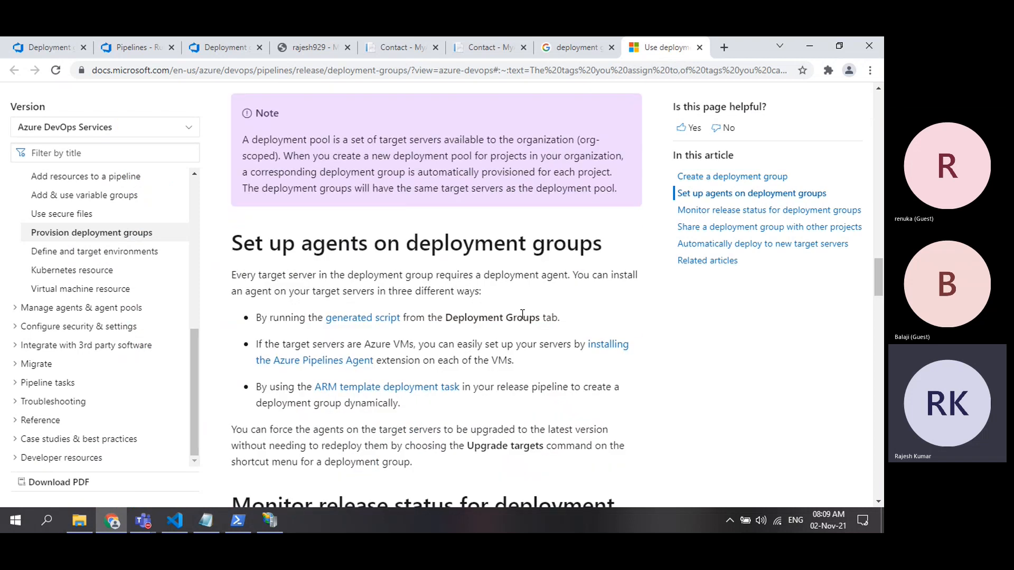
{"action": "scroll", "coordinate": [522, 315], "scroll_direction": "down", "scroll_amount": 12}
{"action": "scroll", "coordinate": [521, 315], "scroll_direction": "down", "scroll_amount": 18}
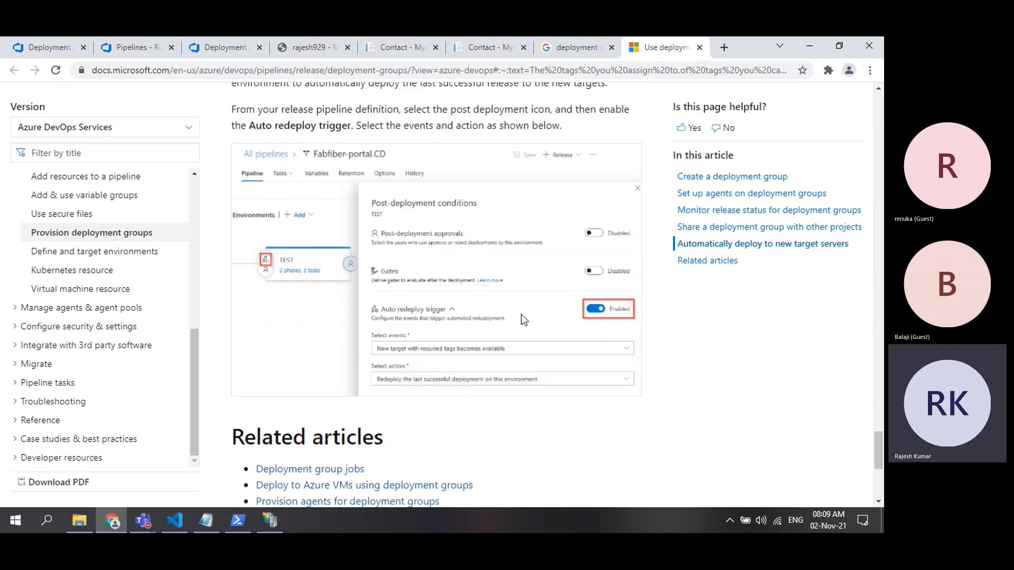
{"action": "scroll", "coordinate": [521, 315], "scroll_direction": "down", "scroll_amount": 6}
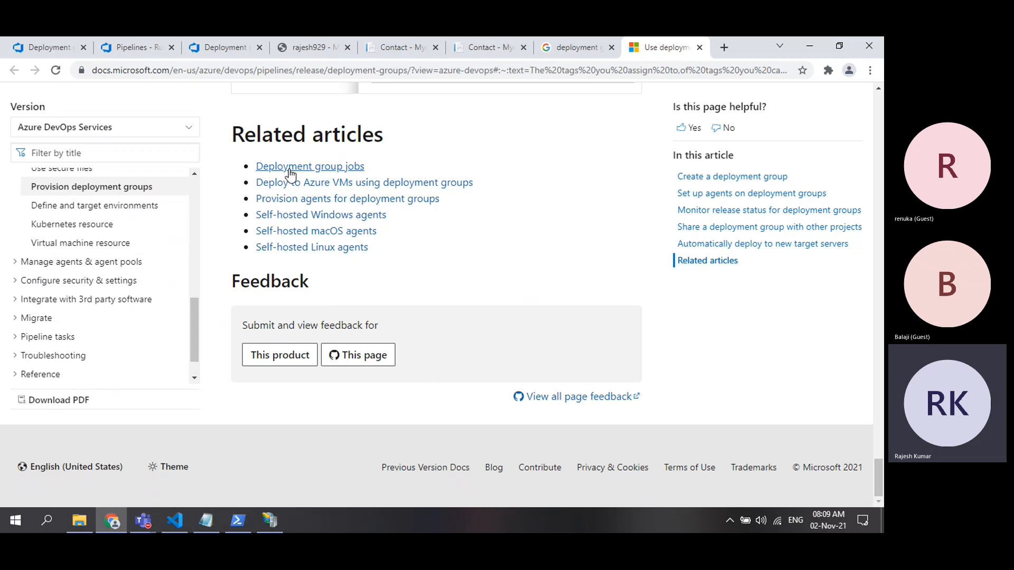
Look through the related Deployment group jobs article and return to the Provision deployment groups article
{"action": "left_click", "coordinate": [308, 168]}
{"action": "scroll", "coordinate": [480, 297], "scroll_direction": "down", "scroll_amount": 15}
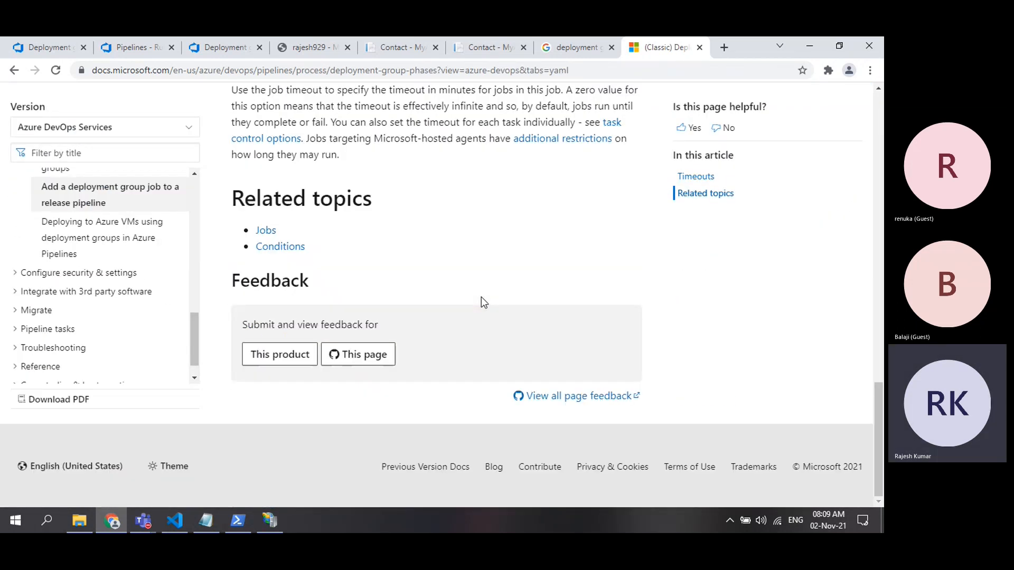
{"action": "scroll", "coordinate": [480, 297], "scroll_direction": "up", "scroll_amount": 15}
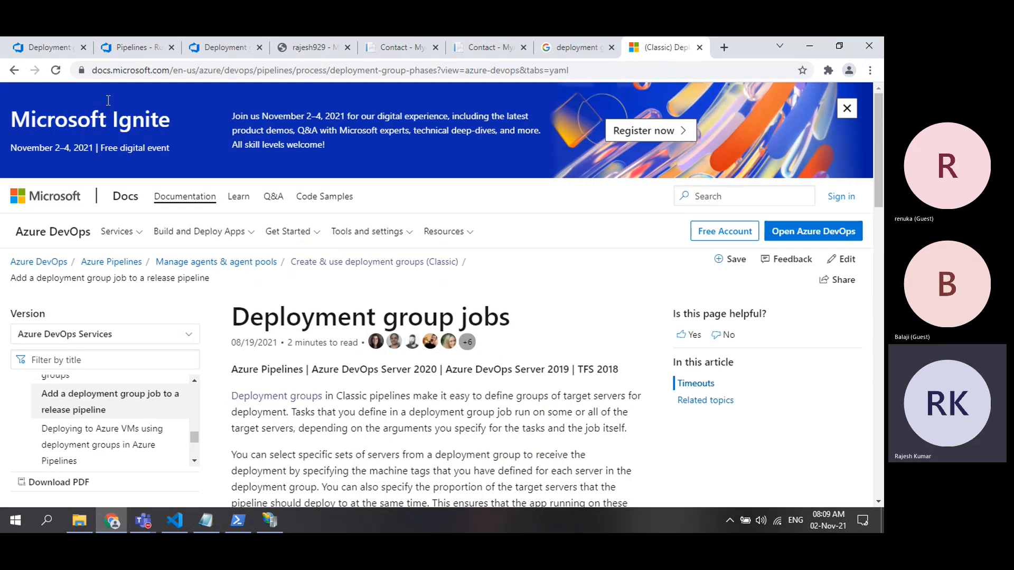
{"action": "left_click", "coordinate": [14, 70]}
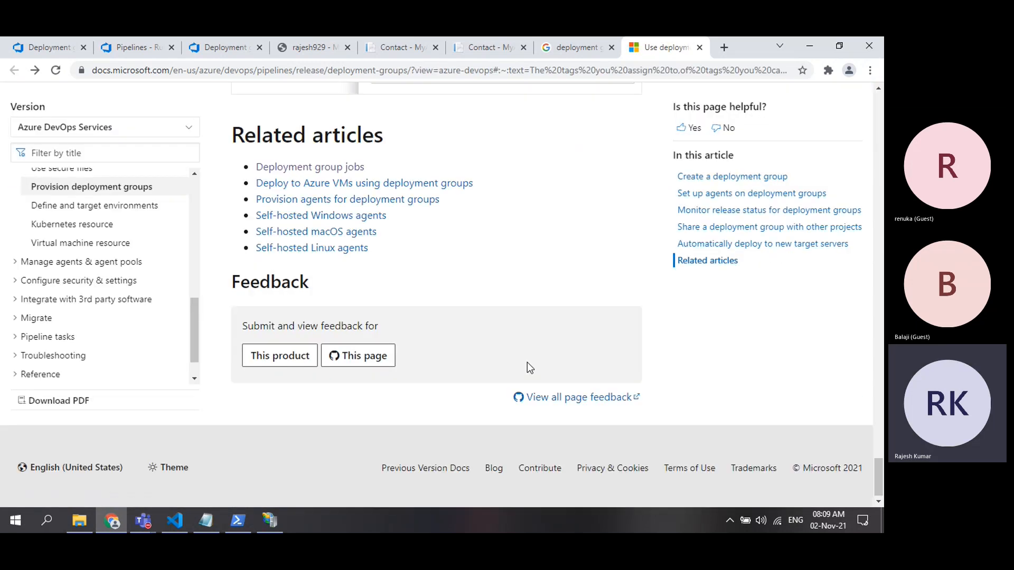
Find "limit" in the Provision deployment groups article, go through the matches and read the passage on tags
{"action": "scroll", "coordinate": [527, 362], "scroll_direction": "up", "scroll_amount": 10}
{"action": "scroll", "coordinate": [528, 362], "scroll_direction": "up", "scroll_amount": 15}
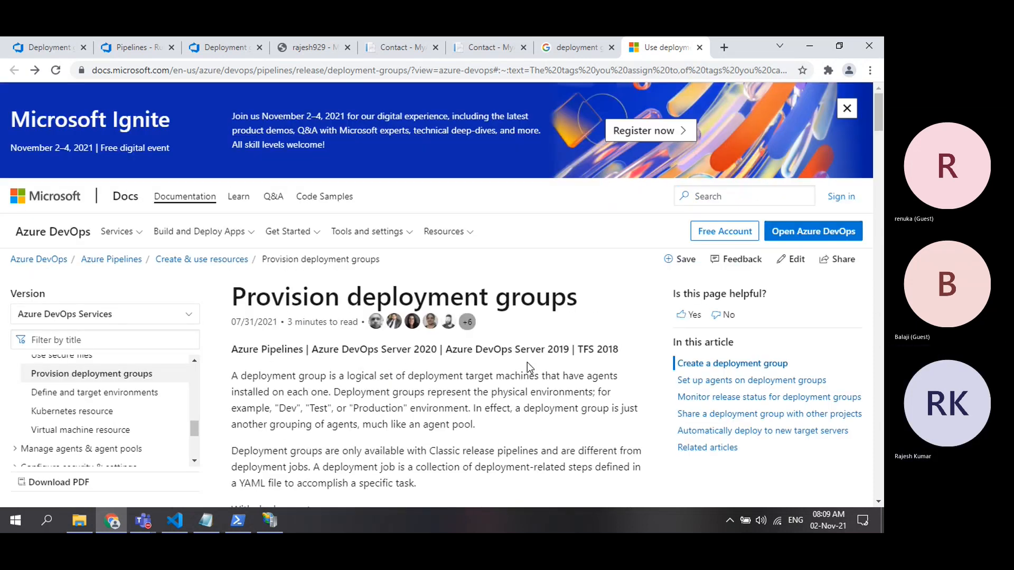
{"action": "scroll", "coordinate": [527, 363], "scroll_direction": "down", "scroll_amount": 5}
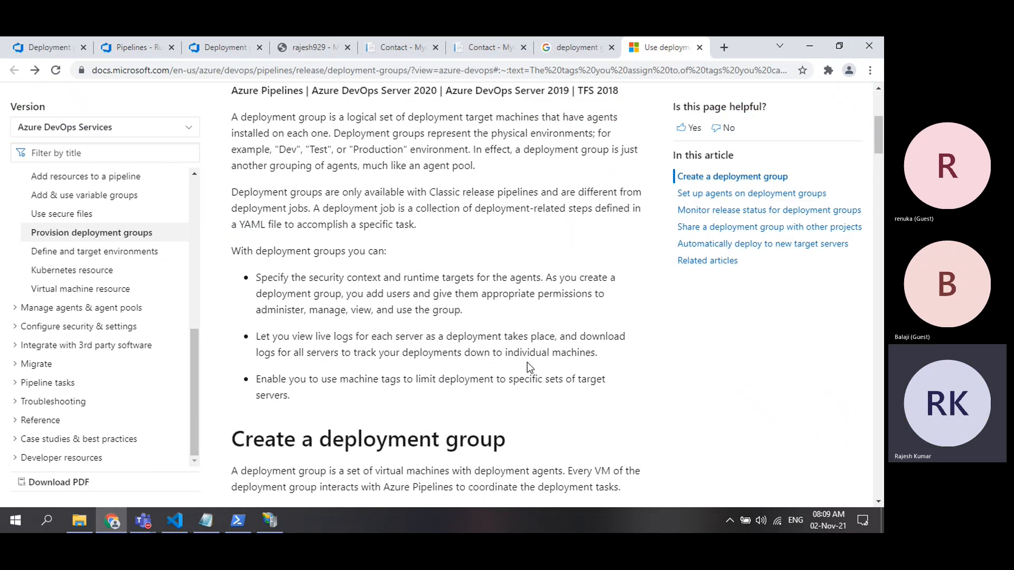
{"action": "scroll", "coordinate": [527, 363], "scroll_direction": "down", "scroll_amount": 10}
{"action": "key", "text": "ctrl+f"}
{"action": "type", "text": "limi"}
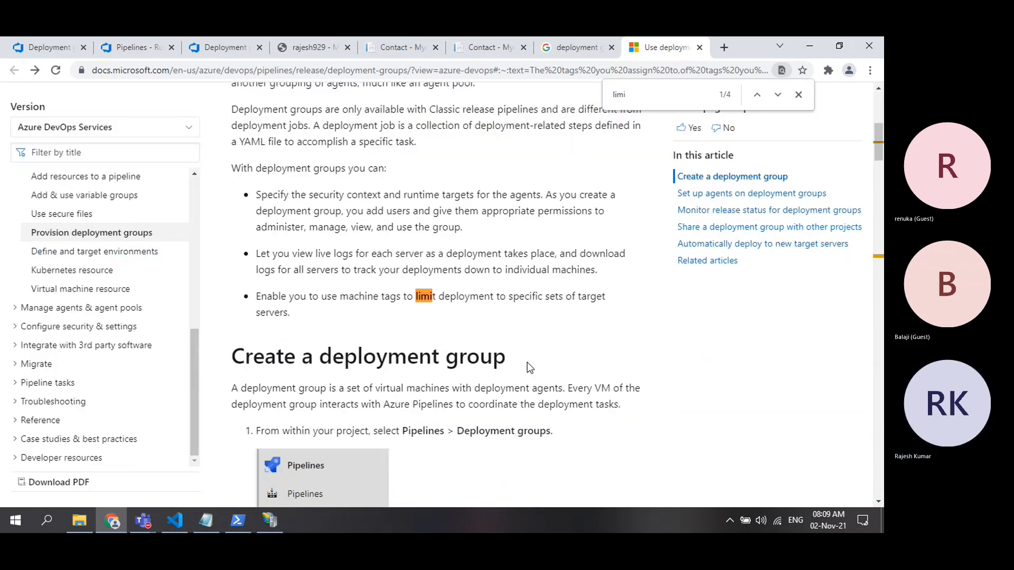
{"action": "type", "text": "t"}
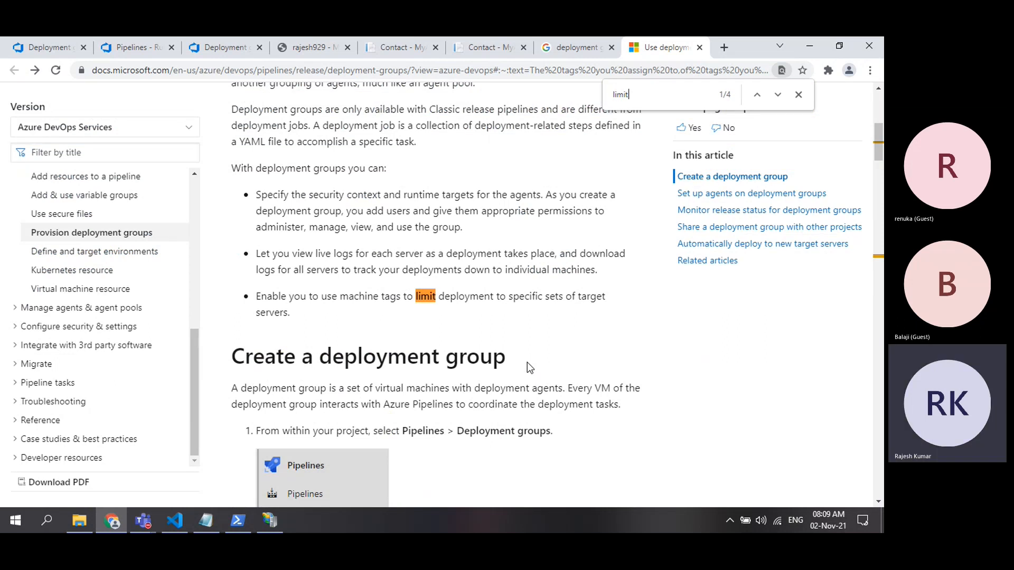
{"action": "key", "text": "Return"}
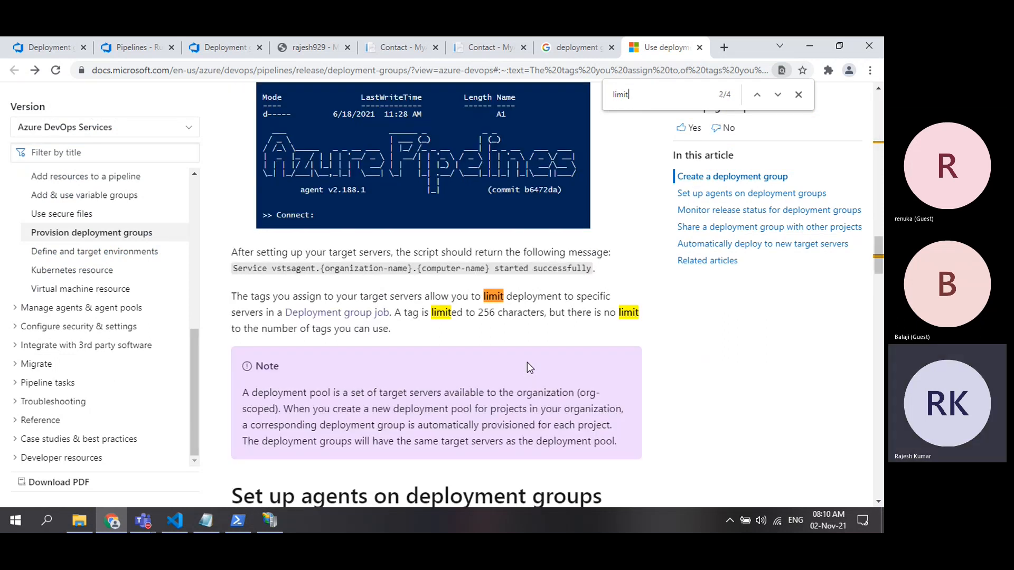
{"action": "key", "text": "Return"}
{"action": "key", "text": "Return"}
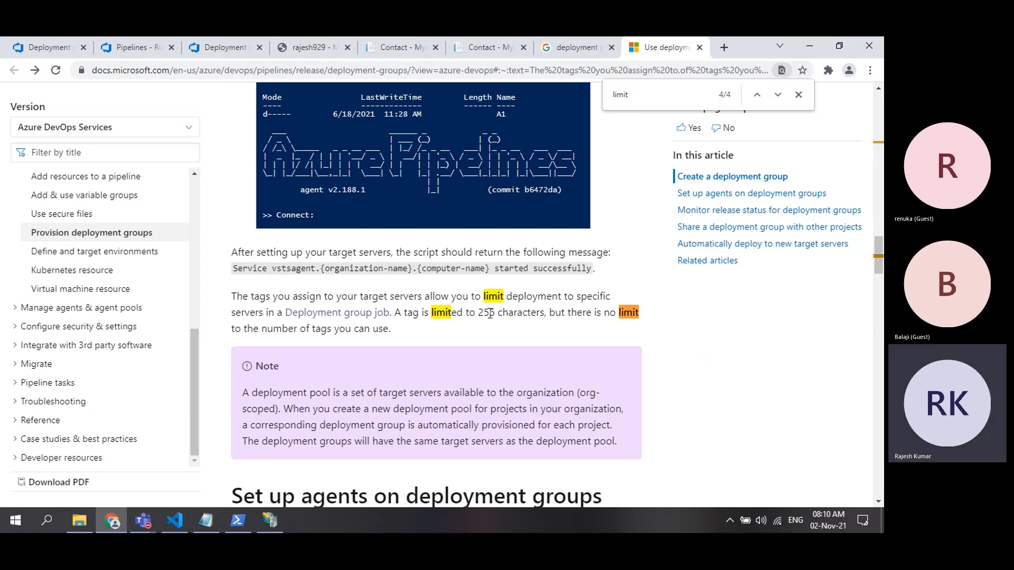
{"action": "left_click_drag", "start_coordinate": [565, 313], "coordinate": [639, 312]}
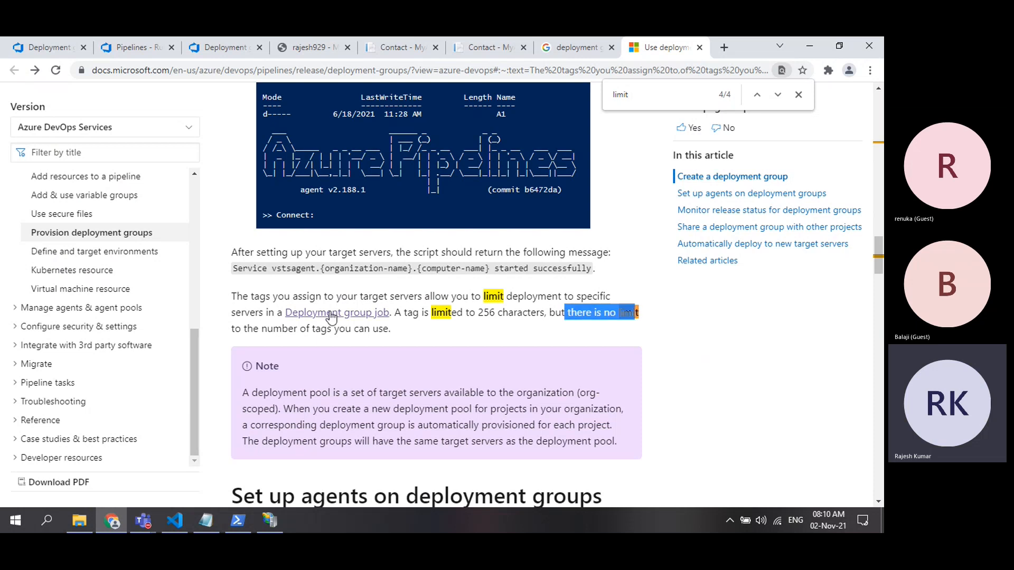
{"action": "left_click_drag", "start_coordinate": [298, 329], "coordinate": [382, 331]}
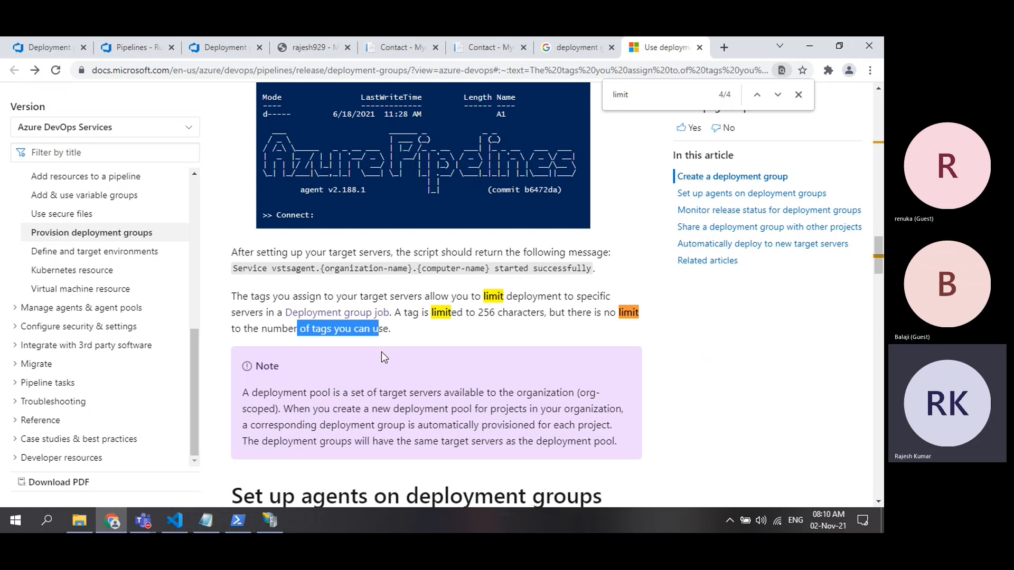
Review the article's sections on agent setup, release status monitoring, sharing deployment groups and automatic deployment to new targets
{"action": "scroll", "coordinate": [393, 373], "scroll_direction": "down", "scroll_amount": 3}
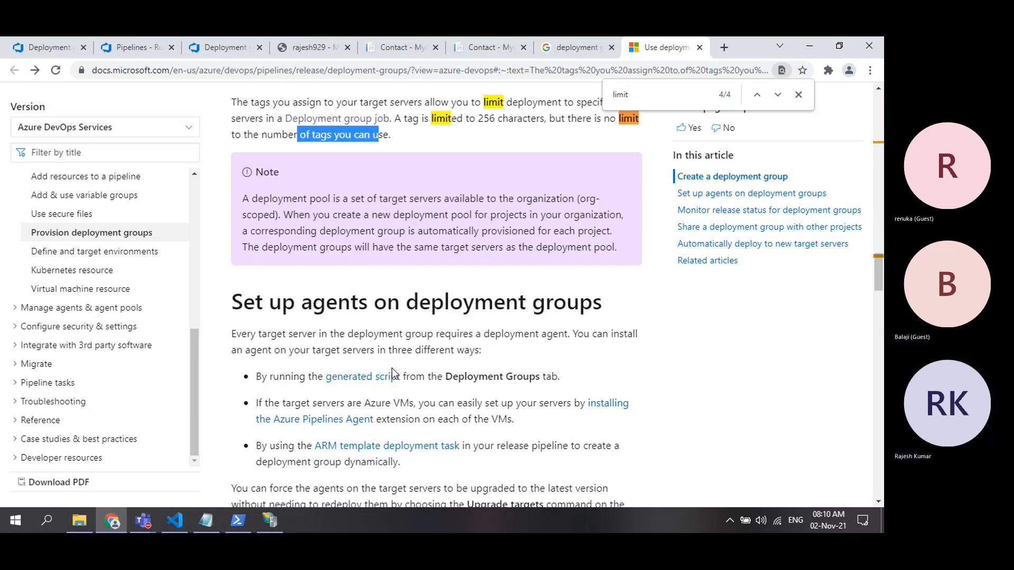
{"action": "scroll", "coordinate": [394, 373], "scroll_direction": "down", "scroll_amount": 2}
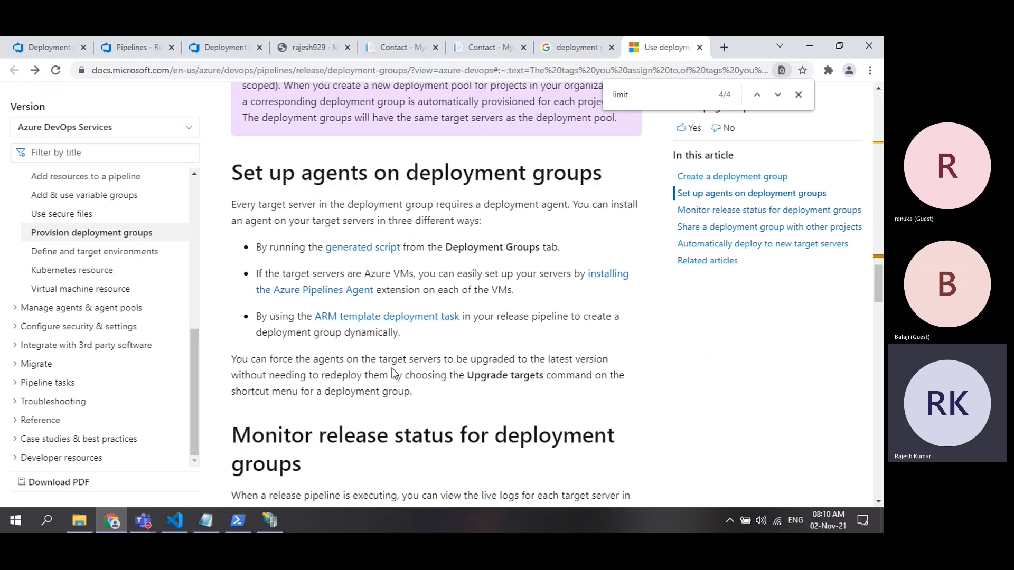
{"action": "scroll", "coordinate": [393, 370], "scroll_direction": "down", "scroll_amount": 2}
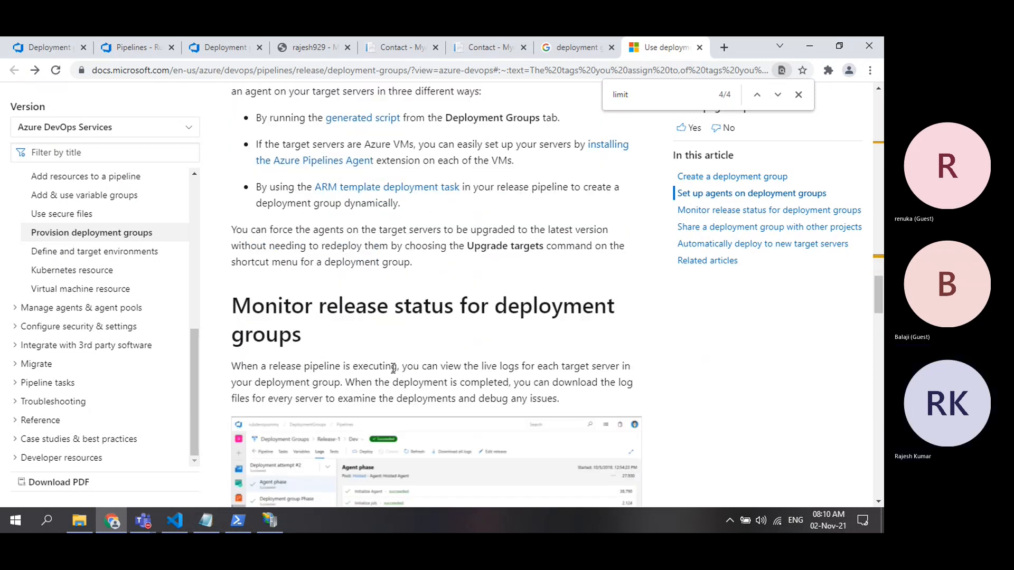
{"action": "scroll", "coordinate": [407, 292], "scroll_direction": "down", "scroll_amount": 2}
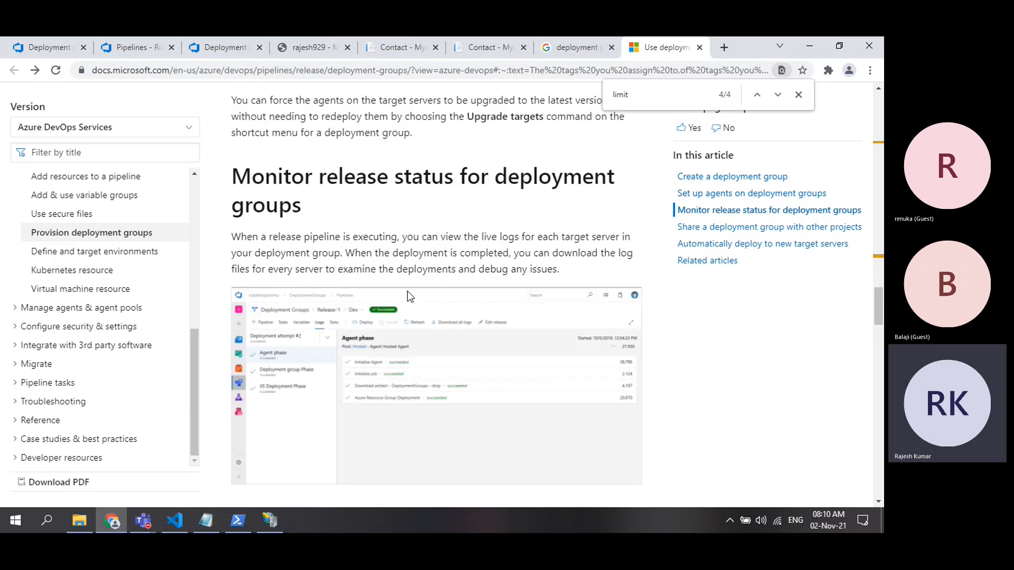
{"action": "scroll", "coordinate": [408, 293], "scroll_direction": "down", "scroll_amount": 6}
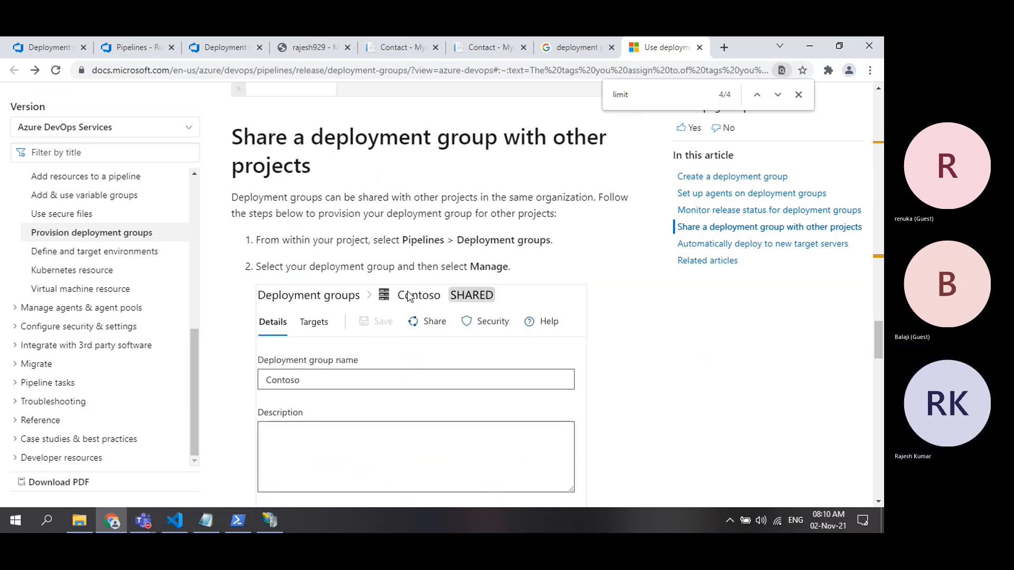
{"action": "scroll", "coordinate": [409, 296], "scroll_direction": "down", "scroll_amount": 5}
{"action": "scroll", "coordinate": [408, 290], "scroll_direction": "down", "scroll_amount": 5}
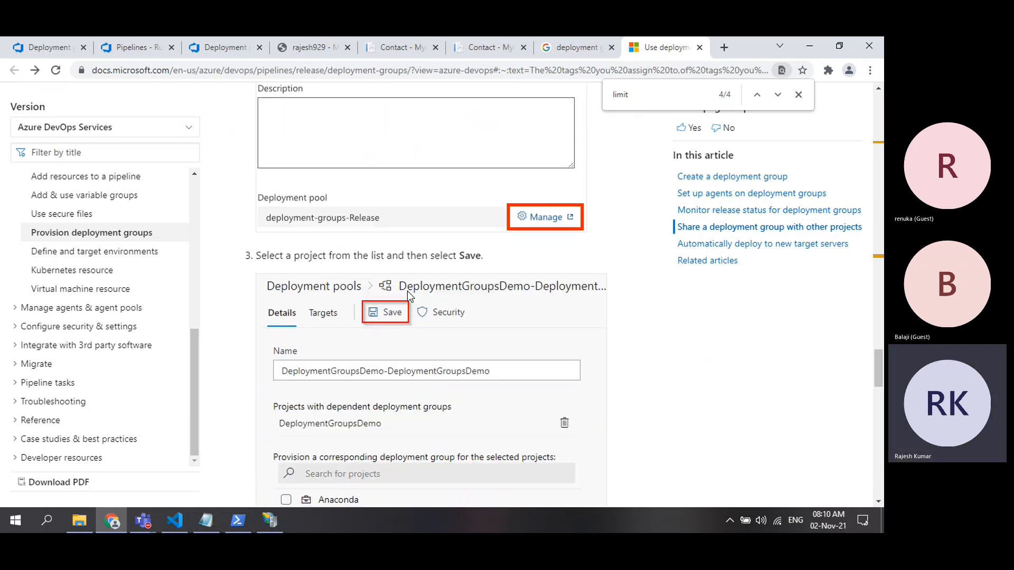
{"action": "scroll", "coordinate": [408, 291], "scroll_direction": "down", "scroll_amount": 4}
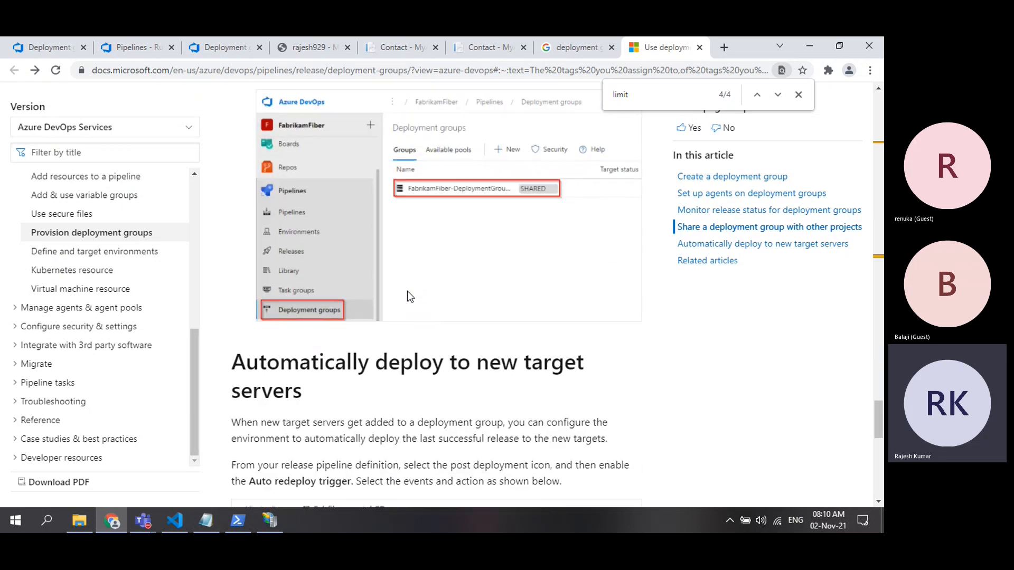
Return to the DeployingtoLocalServer releases in Azure DevOps and open the Prod stage's logs of Release-1
{"action": "left_click", "coordinate": [60, 53]}
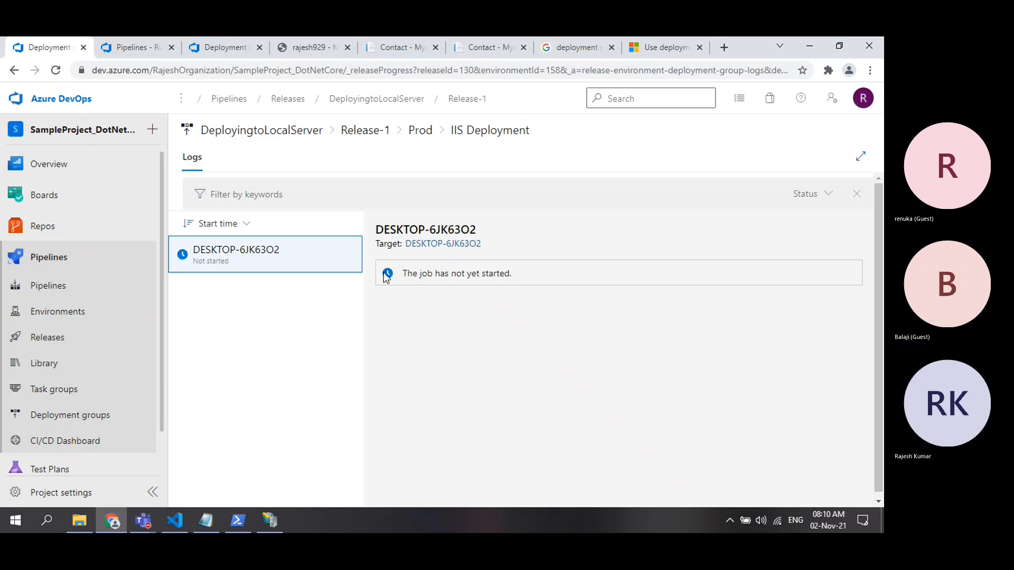
{"action": "left_click", "coordinate": [266, 133]}
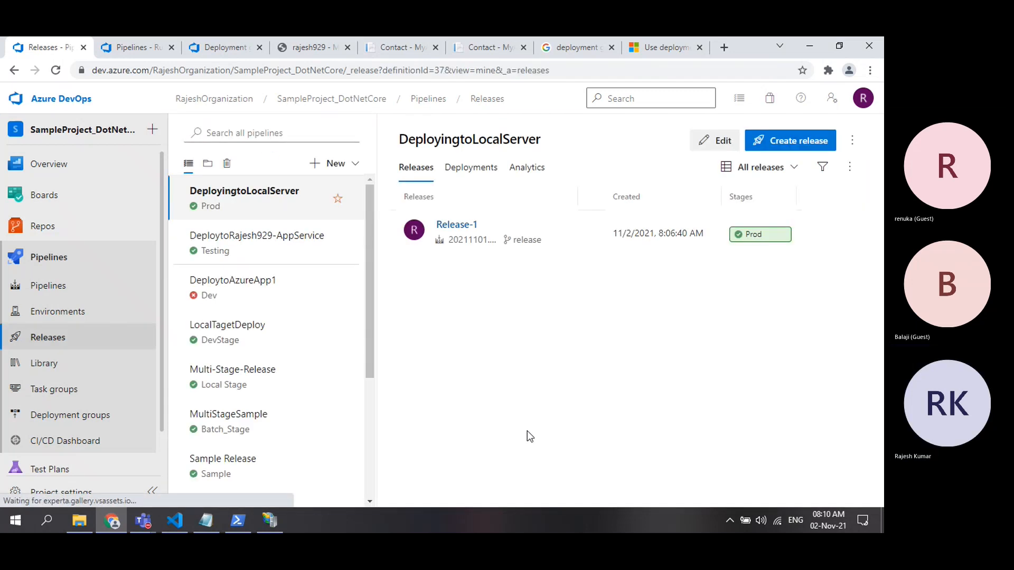
{"action": "left_click", "coordinate": [752, 238]}
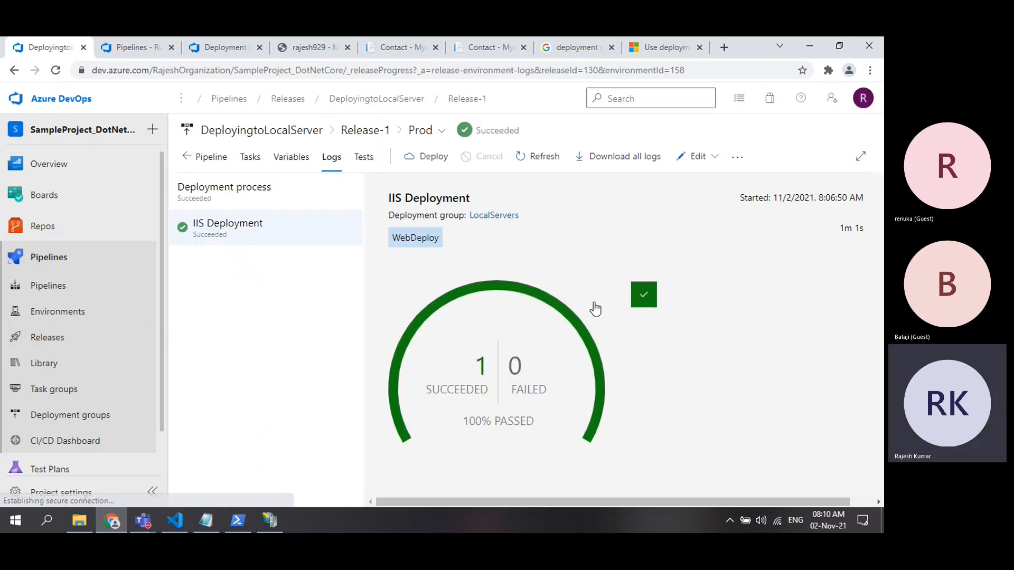
Open the IIS Deployment target's task logs, switch to IIS Manager and display the refreshed list of sites
{"action": "left_click", "coordinate": [452, 317]}
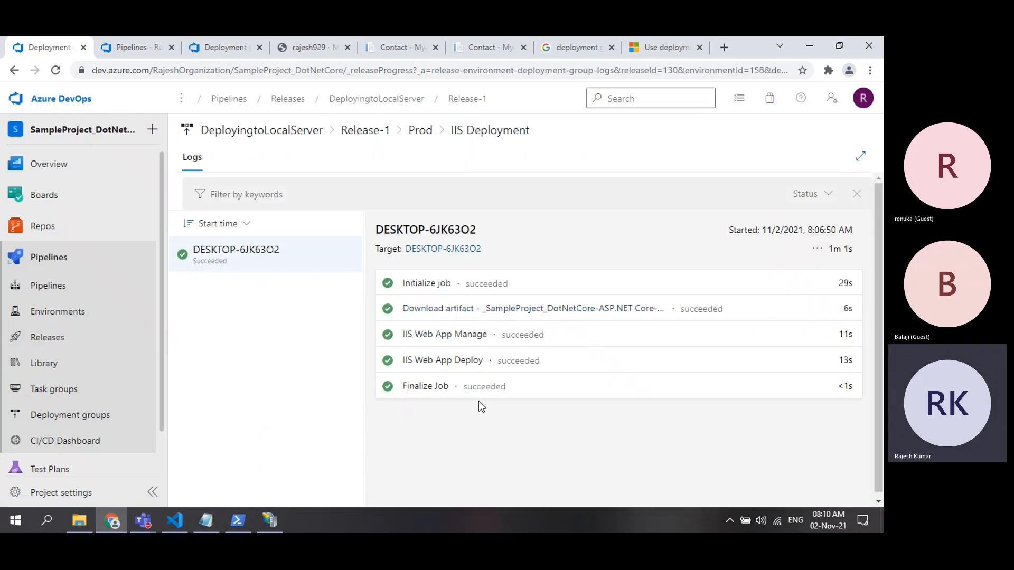
{"action": "left_click", "coordinate": [270, 520]}
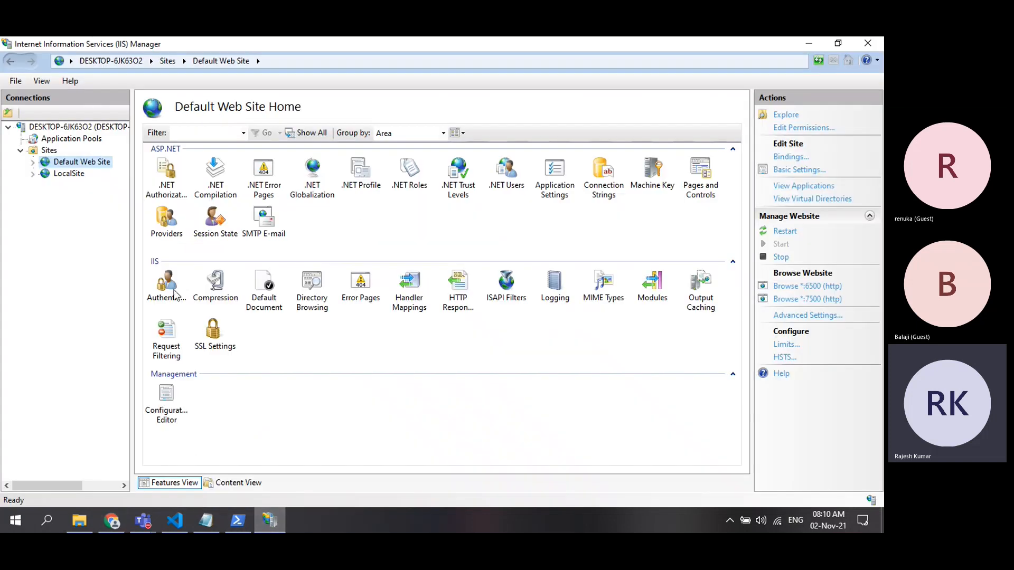
{"action": "left_click", "coordinate": [818, 62]}
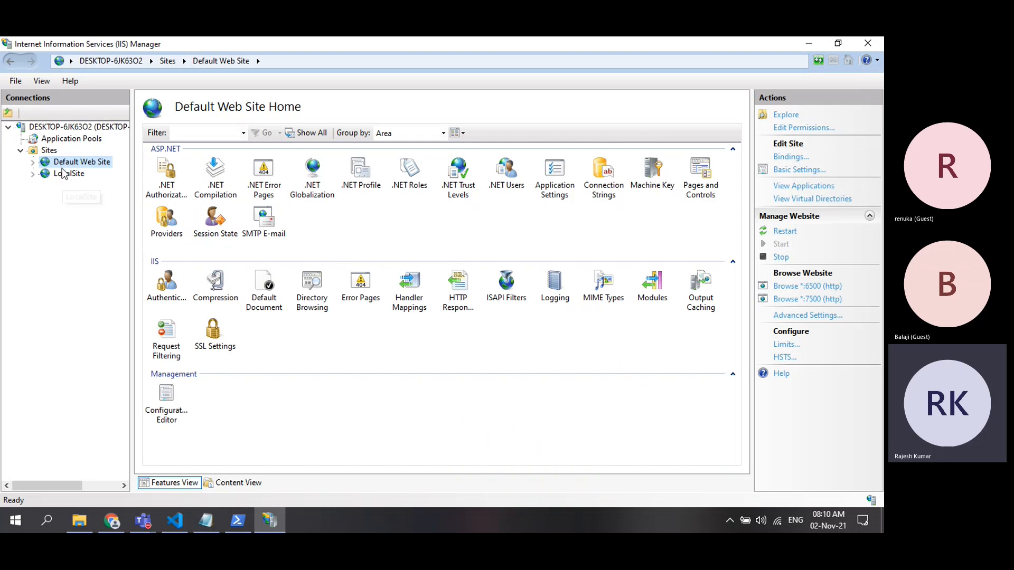
{"action": "left_click", "coordinate": [819, 60]}
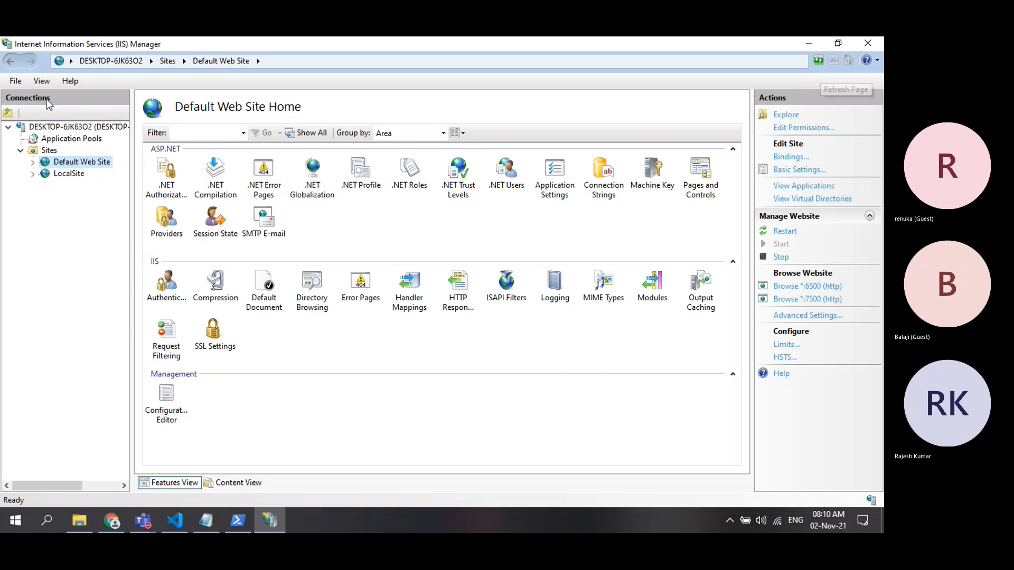
{"action": "left_click", "coordinate": [352, 61]}
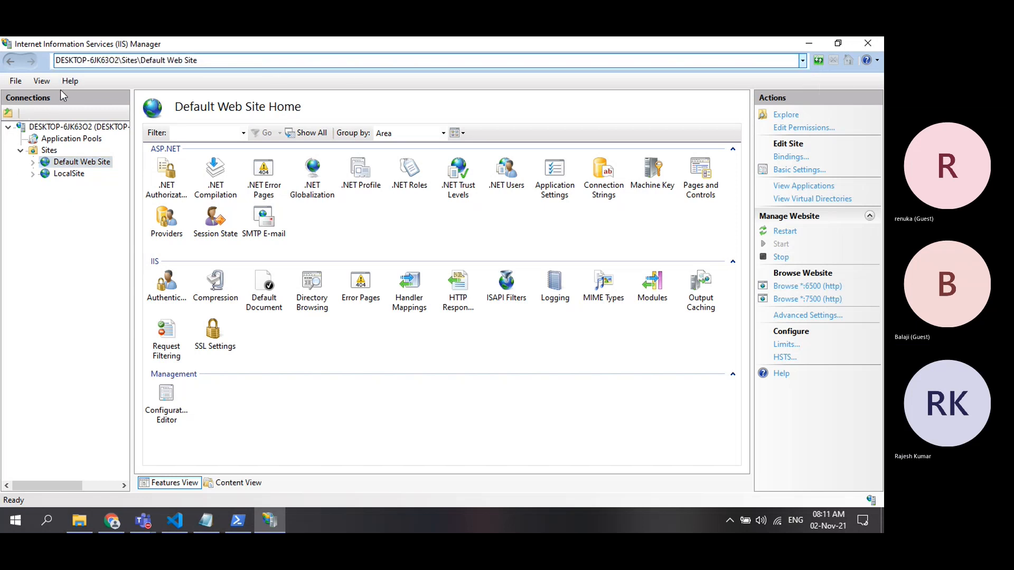
{"action": "left_click", "coordinate": [494, 81]}
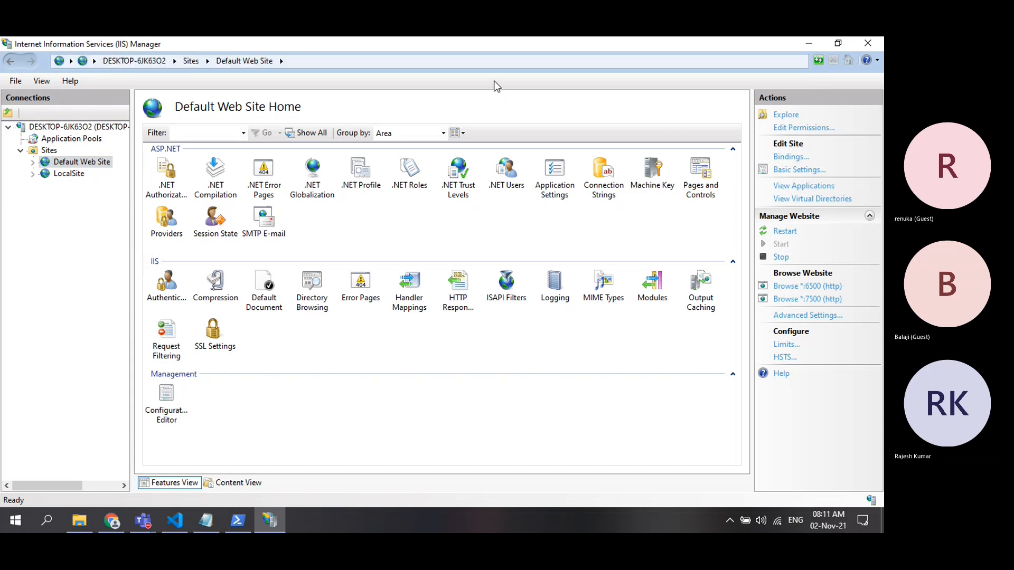
{"action": "left_click", "coordinate": [19, 150]}
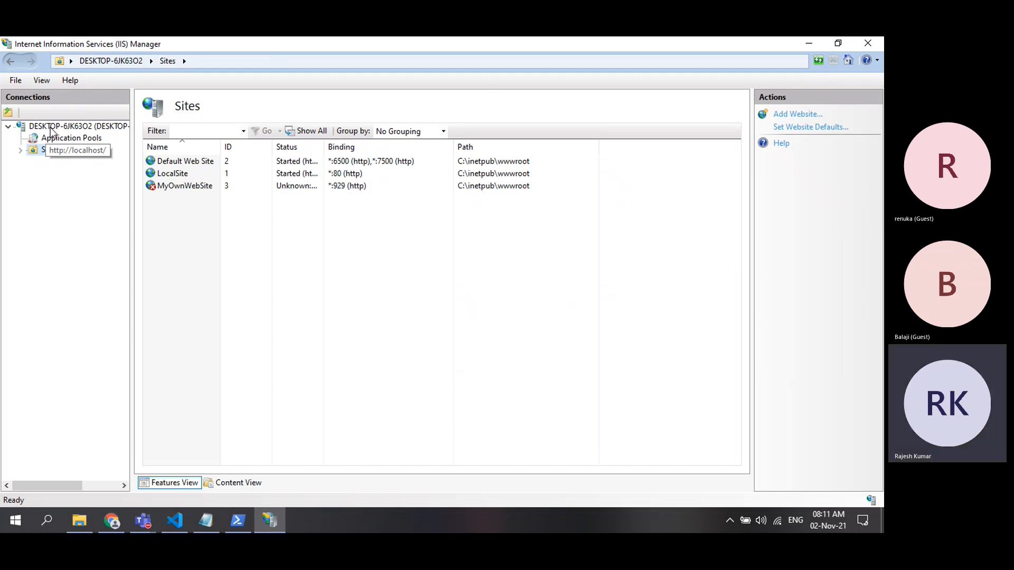
{"action": "left_click", "coordinate": [20, 151]}
Check the site bindings of MyOwnWebSite and close them without changes
{"action": "right_click", "coordinate": [191, 185]}
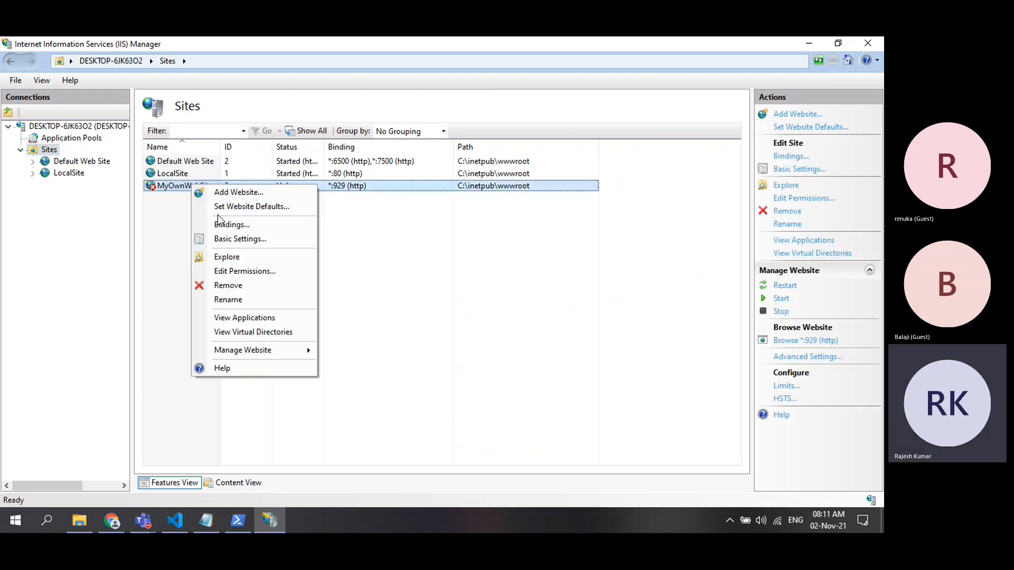
{"action": "left_click", "coordinate": [233, 226]}
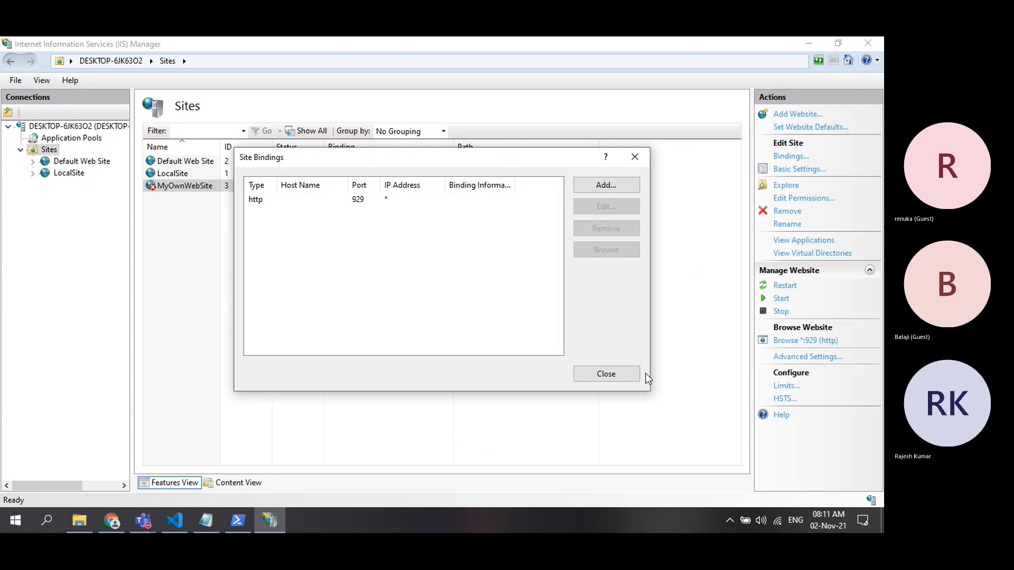
{"action": "left_click", "coordinate": [625, 377]}
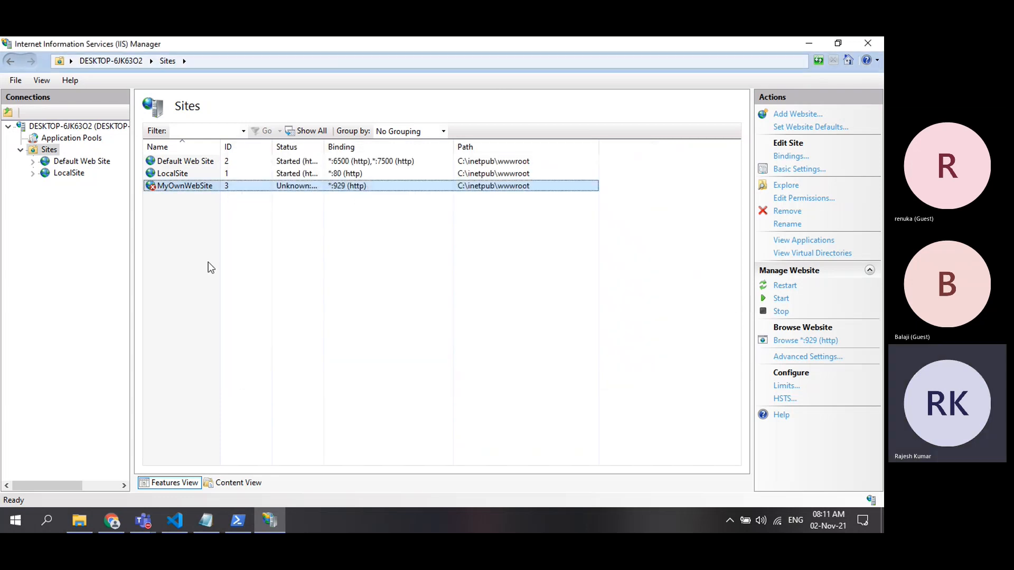
Try to start MyOwnWebSite from the Sites list and browse it on port 929
{"action": "left_click", "coordinate": [781, 300]}
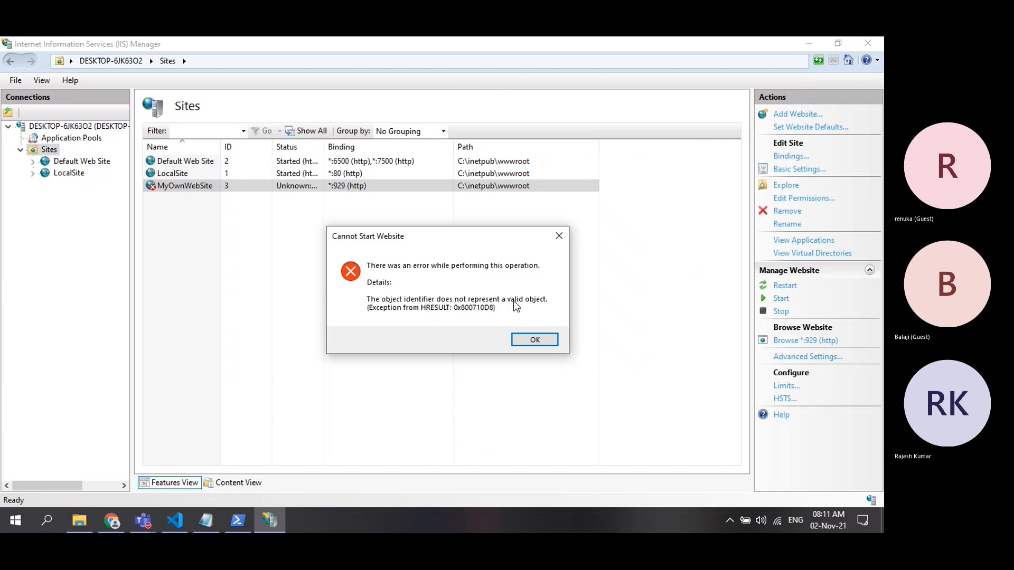
{"action": "left_click", "coordinate": [536, 340]}
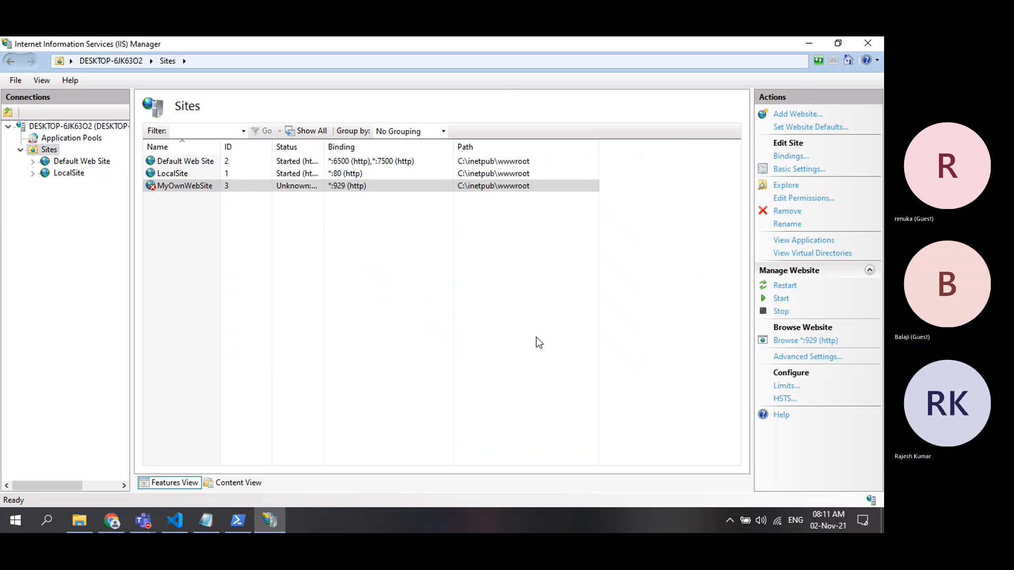
{"action": "left_click", "coordinate": [319, 182]}
{"action": "left_click", "coordinate": [21, 150]}
{"action": "left_click", "coordinate": [21, 150]}
{"action": "left_click", "coordinate": [155, 190]}
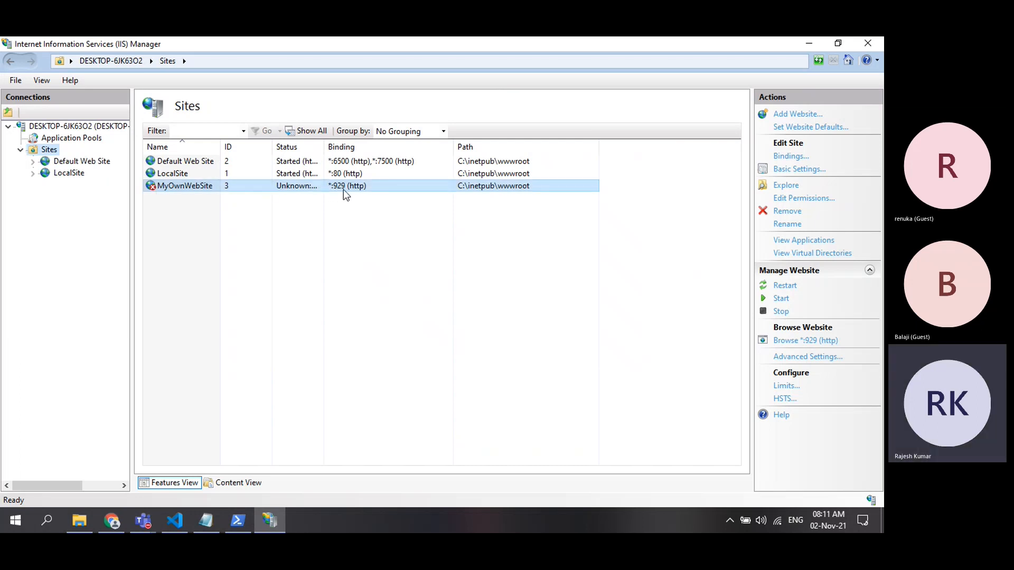
{"action": "left_click", "coordinate": [799, 342]}
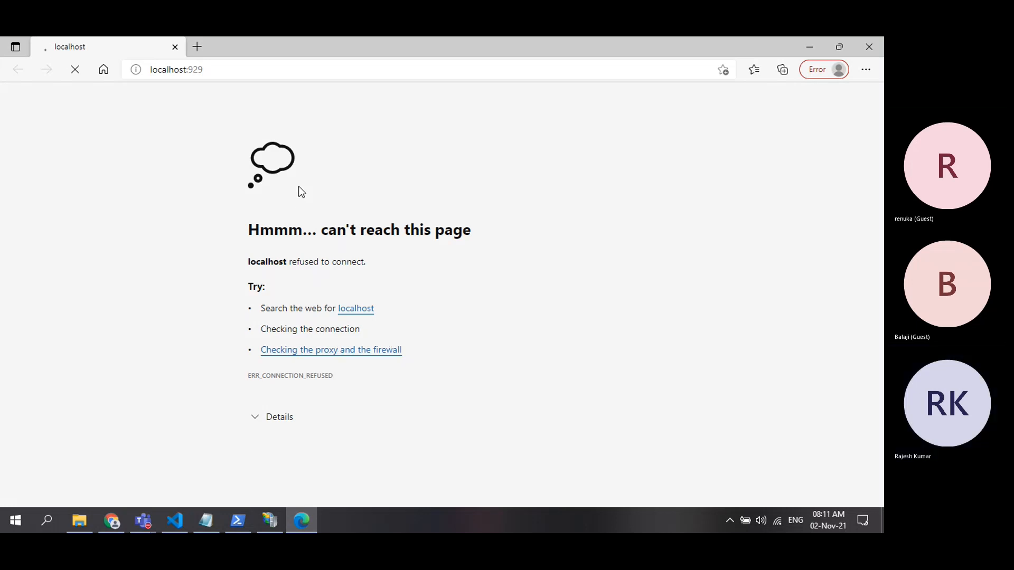
Switch back to Azure DevOps in Chrome and read the IIS Web App Deploy task's log through to its end
{"action": "left_click", "coordinate": [112, 522]}
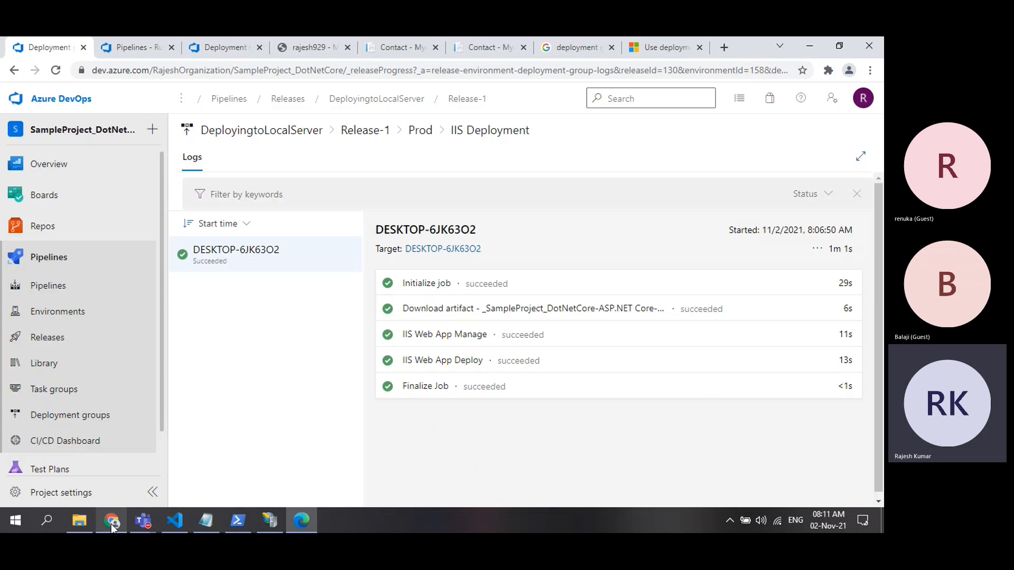
{"action": "left_click", "coordinate": [446, 360]}
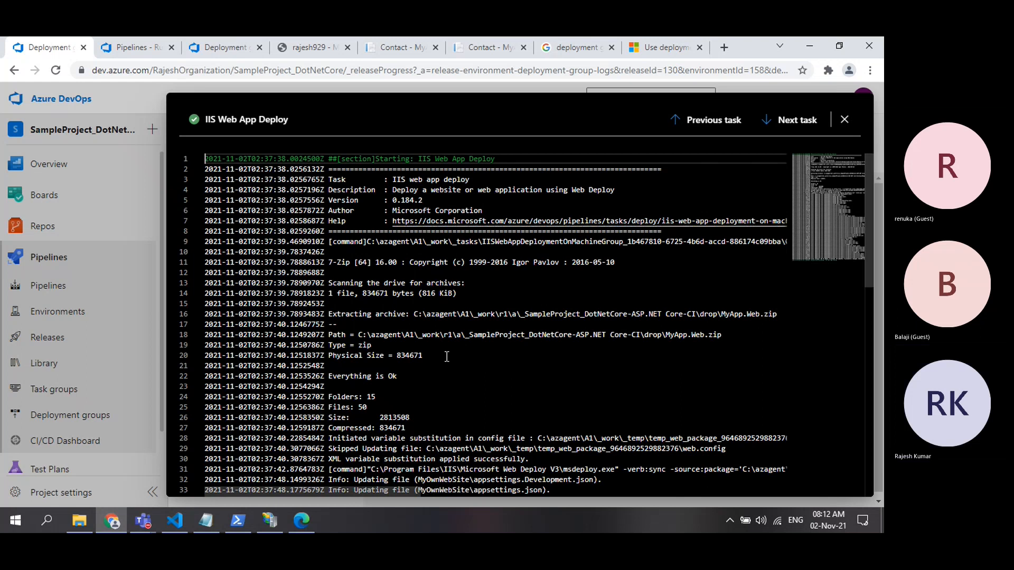
{"action": "scroll", "coordinate": [447, 357], "scroll_direction": "down", "scroll_amount": 3}
{"action": "scroll", "coordinate": [446, 357], "scroll_direction": "down", "scroll_amount": 8}
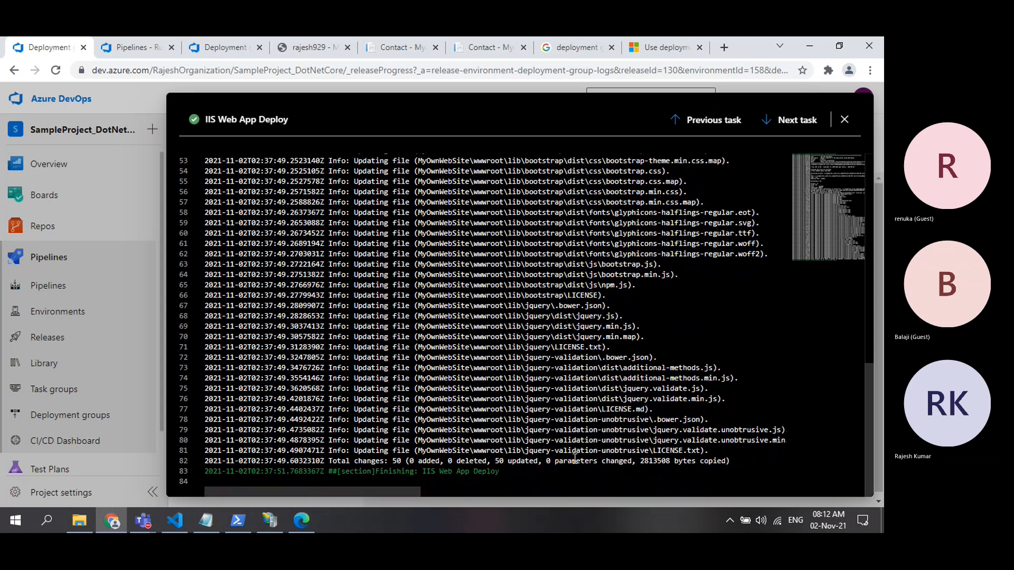
{"action": "left_click", "coordinate": [844, 119]}
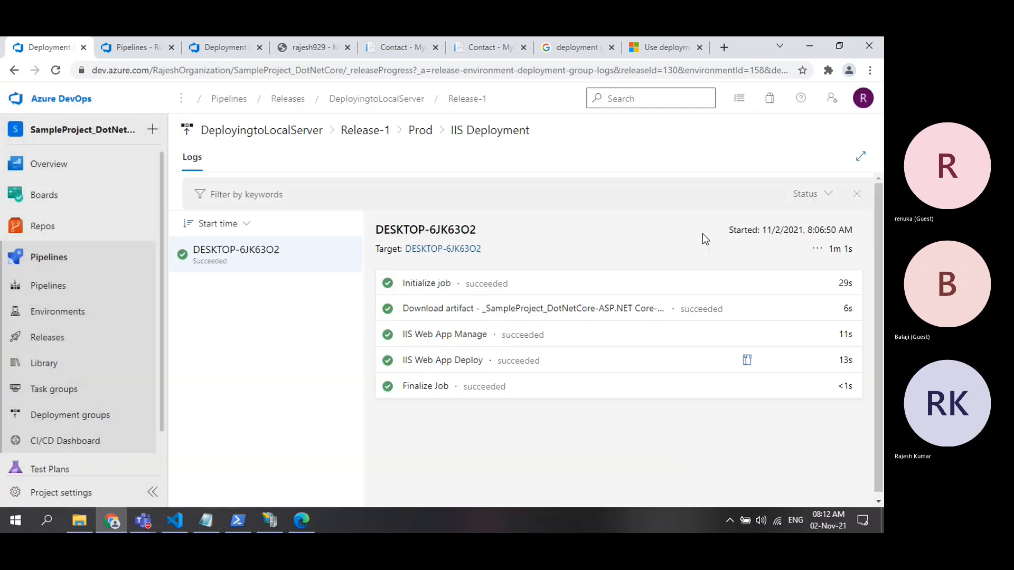
Examine the IIS Web App Manage task's log and highlight the site name MyOwnWebSite in its set site command
{"action": "left_click", "coordinate": [455, 335]}
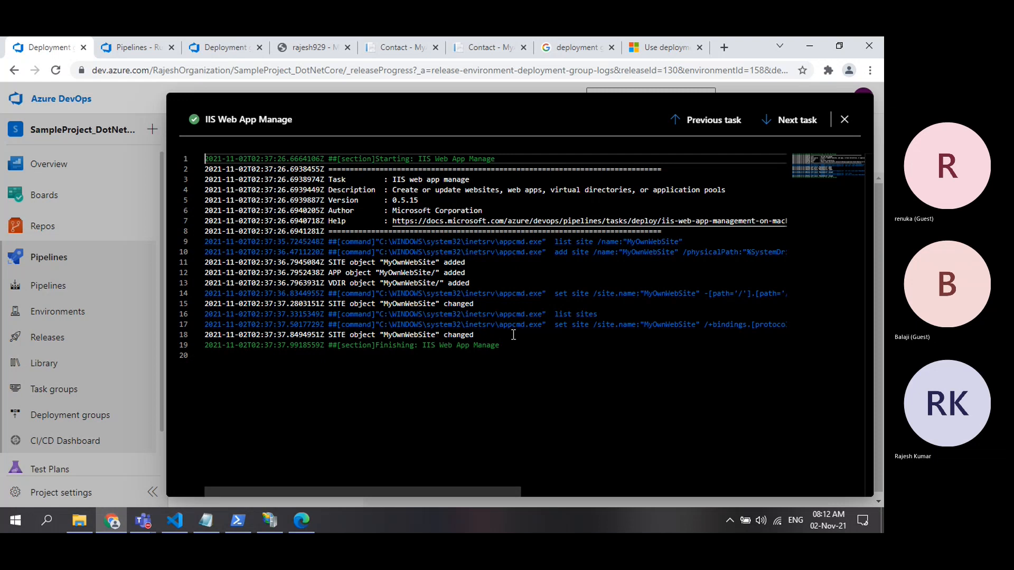
{"action": "left_click_drag", "start_coordinate": [645, 294], "coordinate": [697, 290]}
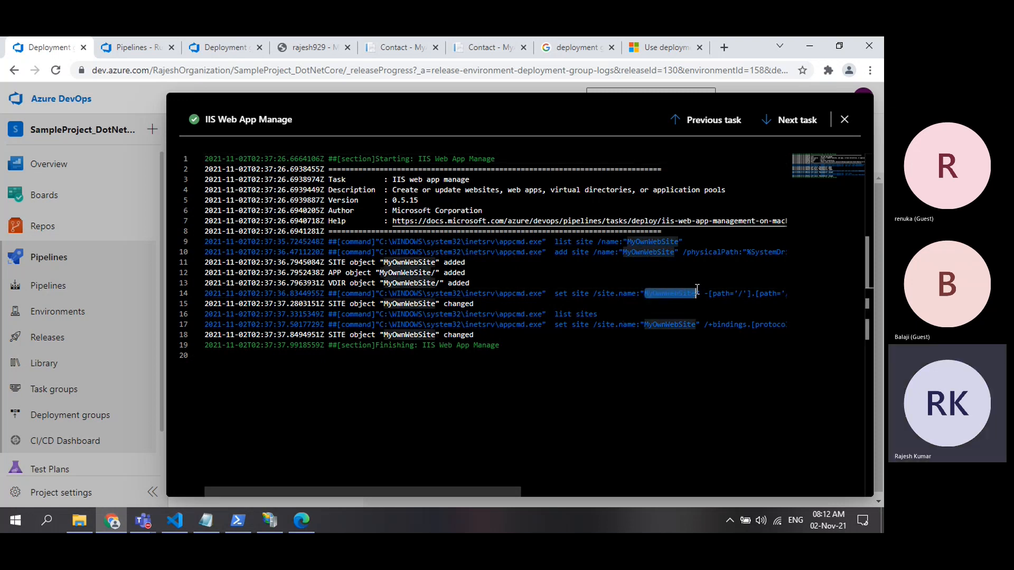
{"action": "left_click_drag", "start_coordinate": [463, 489], "coordinate": [363, 464]}
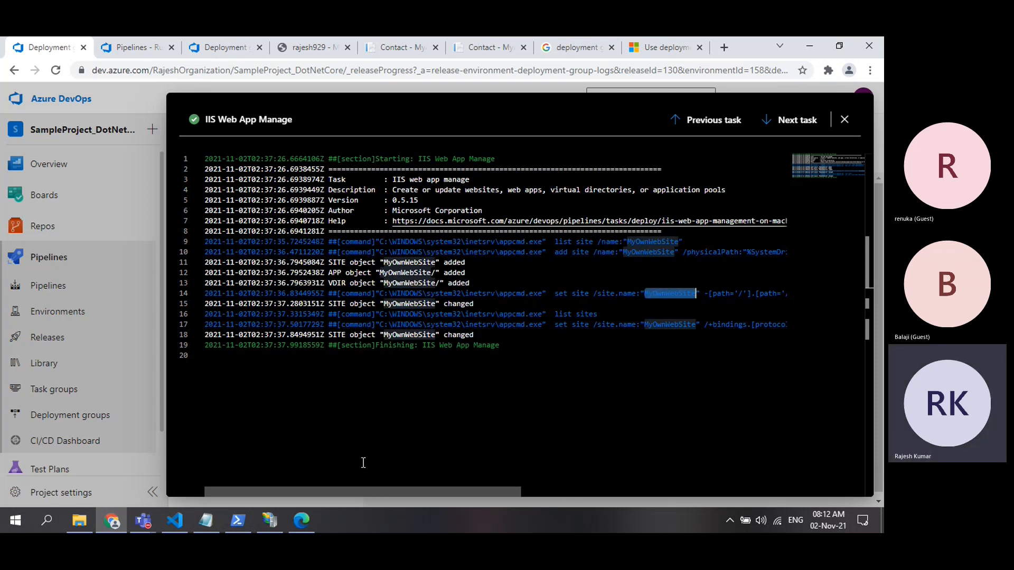
Return to IIS Manager and try once more to start MyOwnWebSite
{"action": "left_click", "coordinate": [262, 521]}
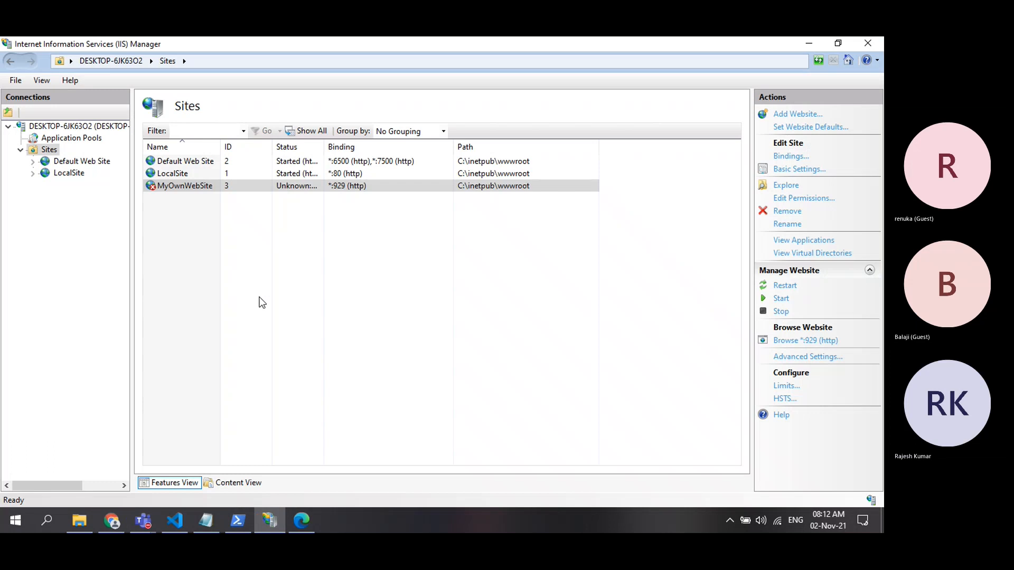
{"action": "right_click", "coordinate": [185, 188]}
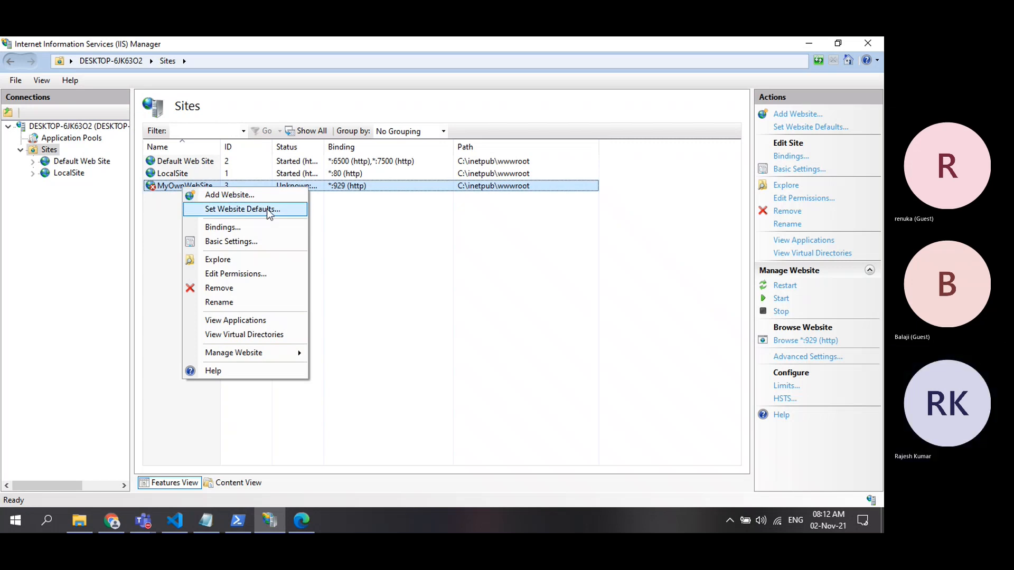
{"action": "mouse_move", "coordinate": [292, 354]}
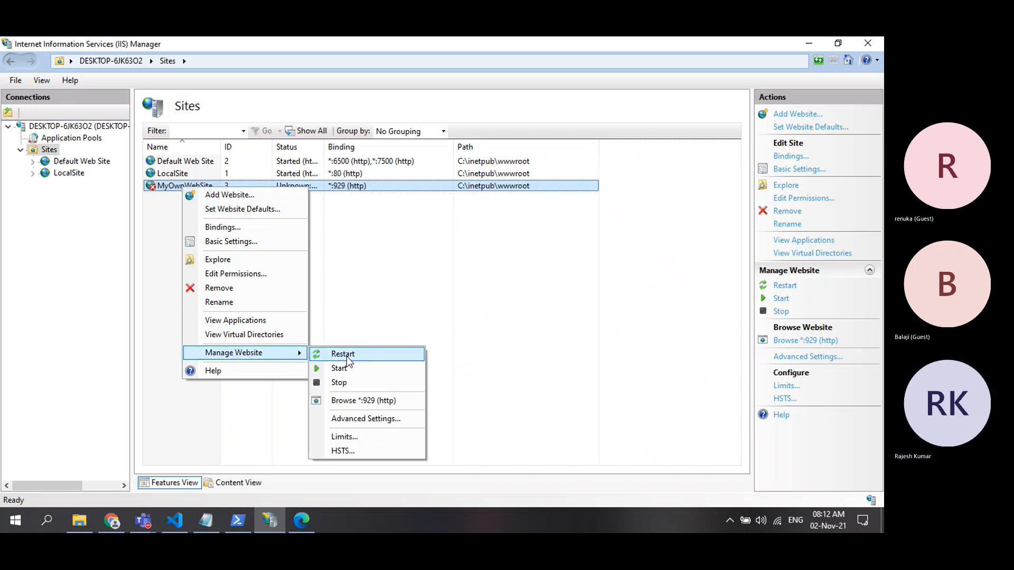
{"action": "left_click", "coordinate": [350, 373]}
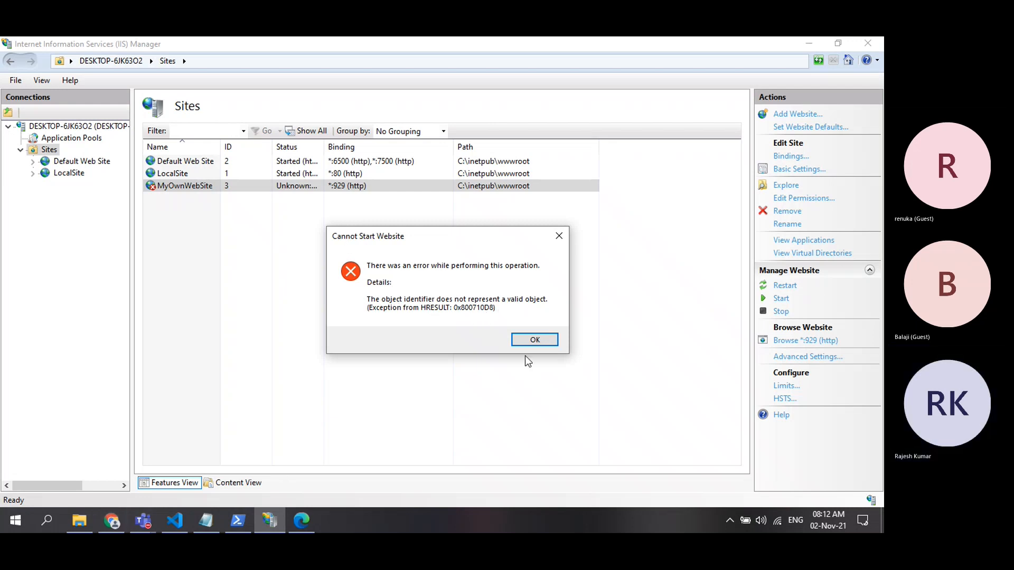
{"action": "left_click", "coordinate": [535, 340]}
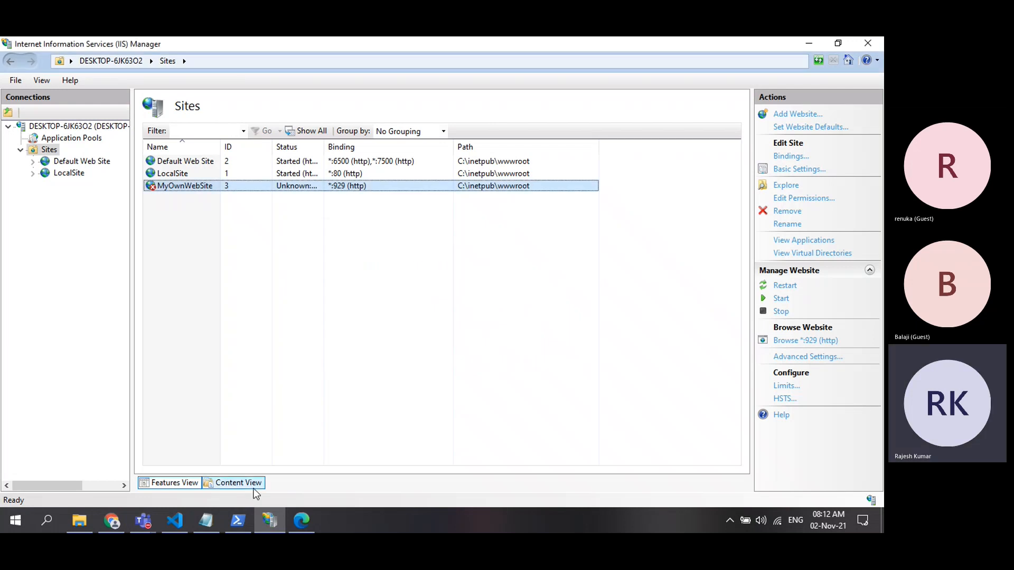
Go back to Azure DevOps, edit the DeployingtoLocalServer release pipeline and open the Prod stage's deployment process settings
{"action": "left_click", "coordinate": [112, 520]}
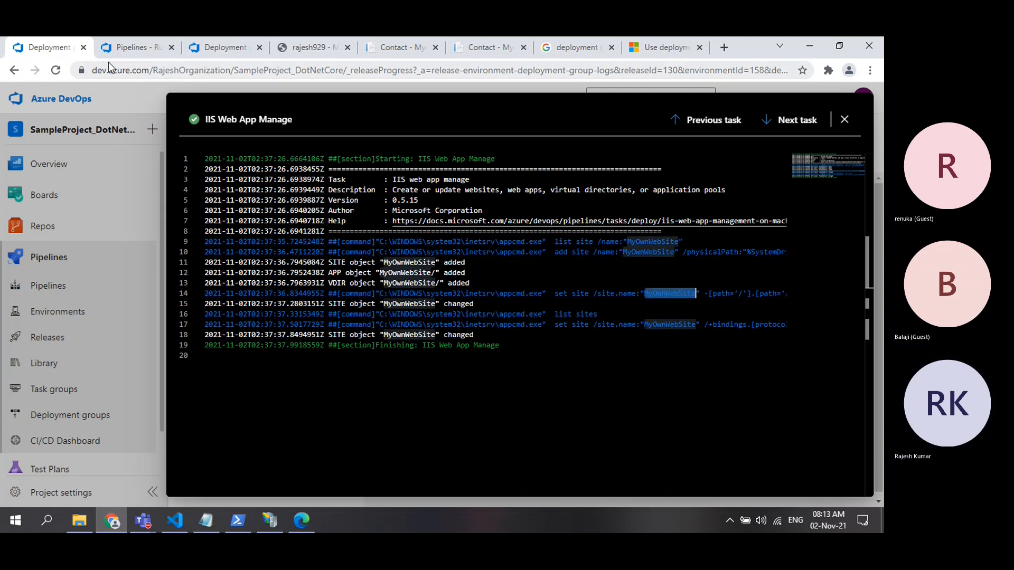
{"action": "left_click", "coordinate": [844, 121]}
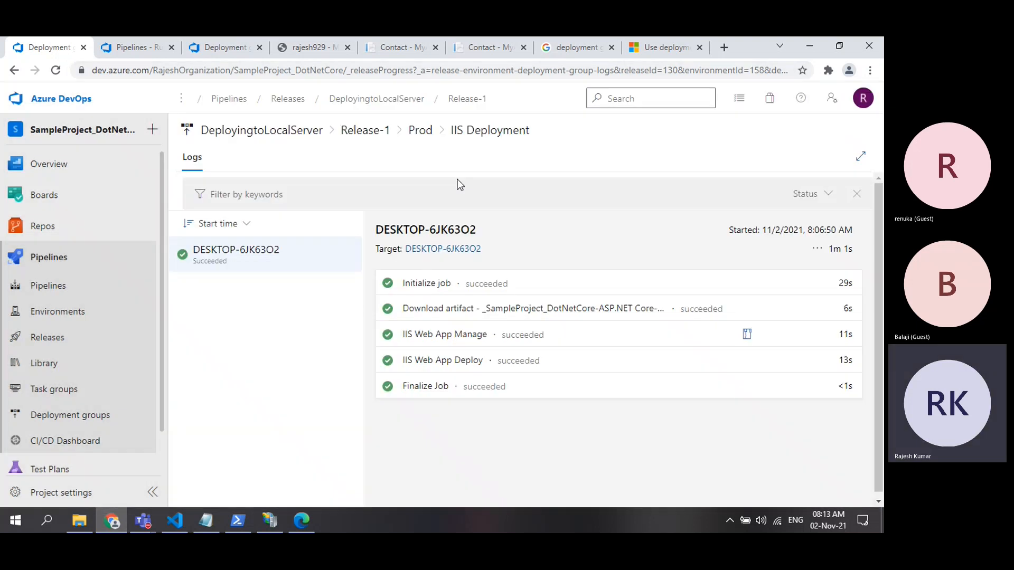
{"action": "left_click", "coordinate": [280, 132]}
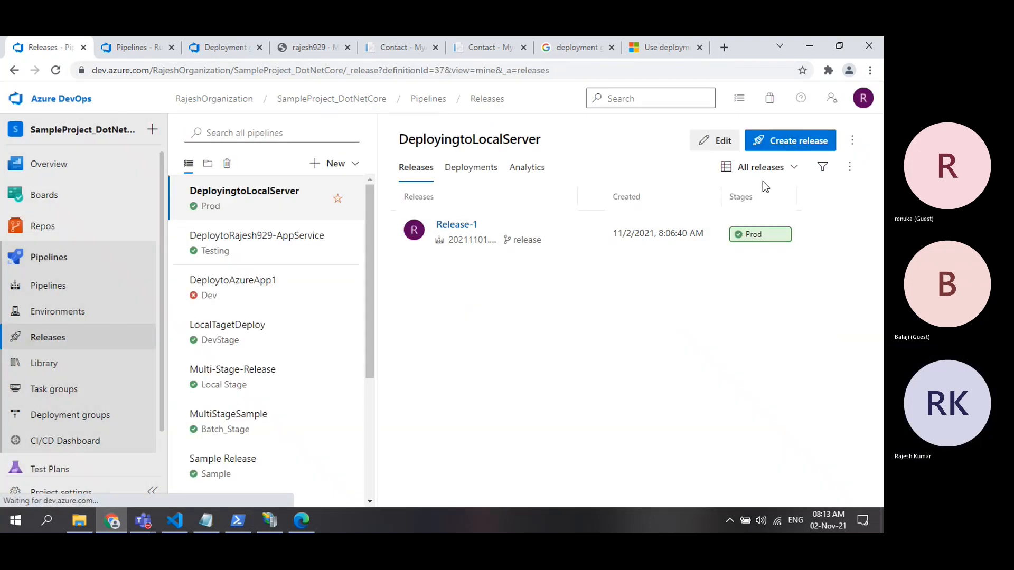
{"action": "left_click", "coordinate": [723, 143]}
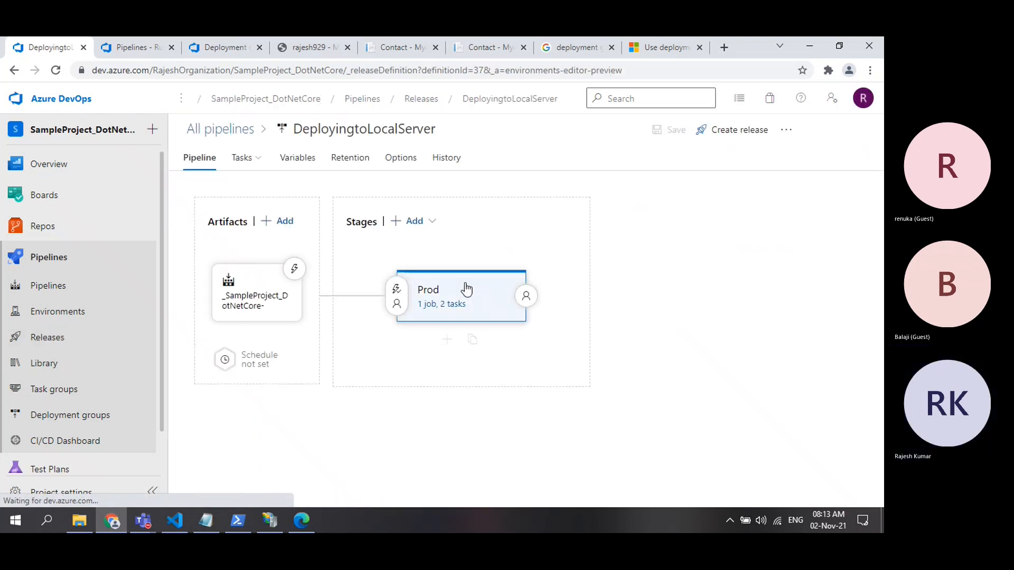
{"action": "left_click", "coordinate": [442, 306]}
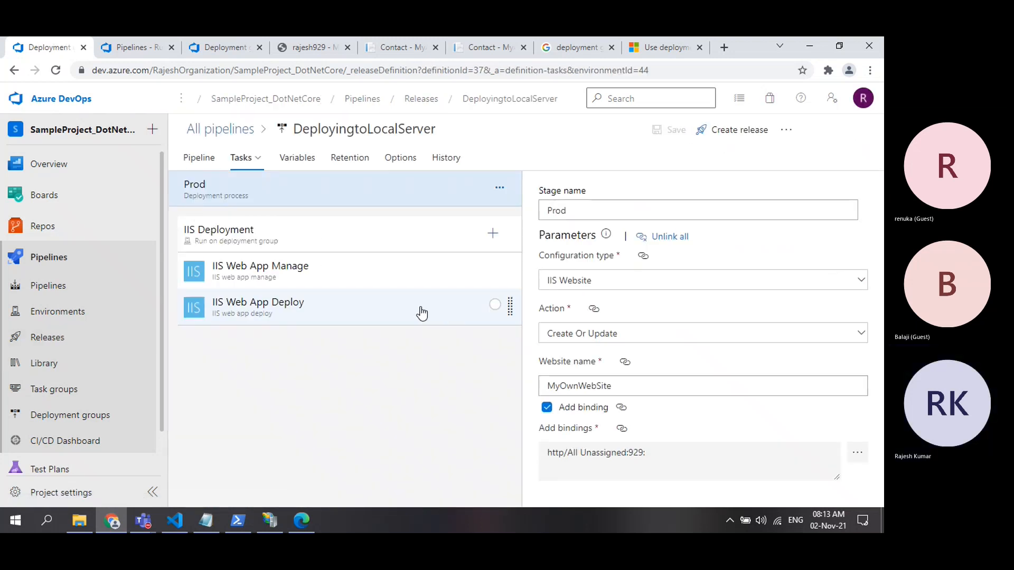
{"action": "left_click", "coordinate": [276, 243]}
{"action": "left_click", "coordinate": [322, 197]}
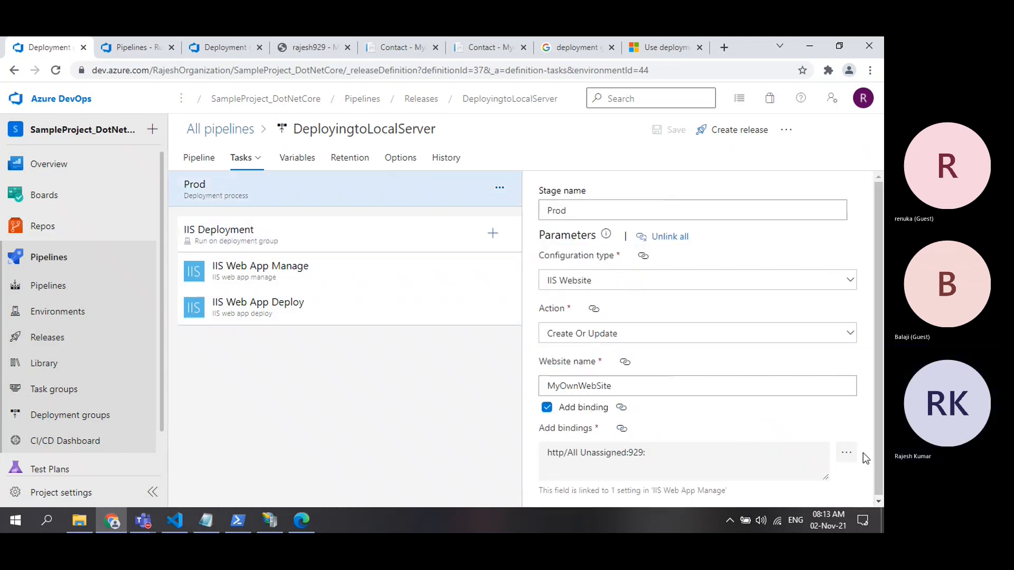
Set the port of the Prod stage's http website binding to 5500 and apply the binding
{"action": "left_click", "coordinate": [846, 453]}
{"action": "left_click", "coordinate": [441, 179]}
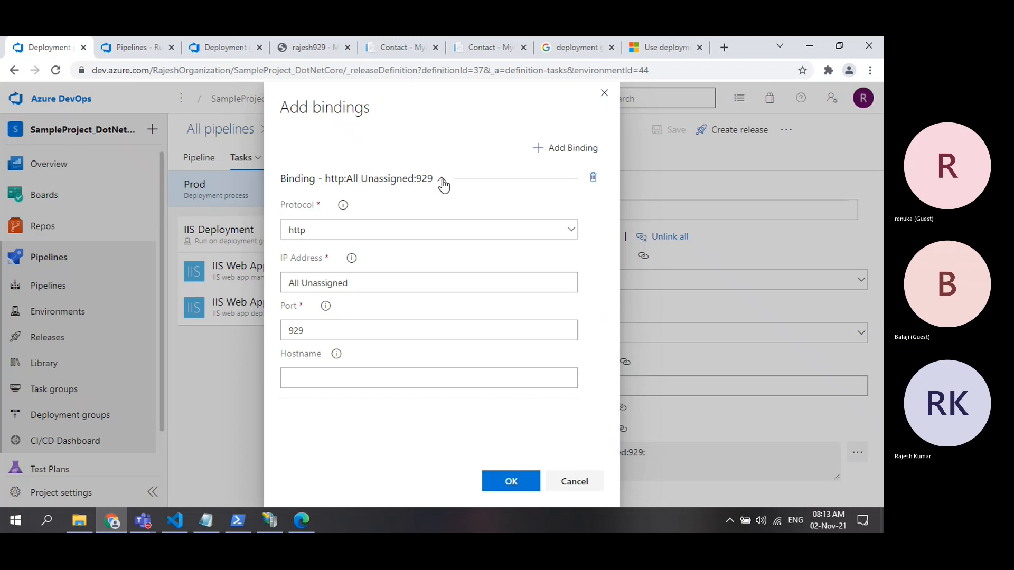
{"action": "left_click_drag", "start_coordinate": [308, 330], "coordinate": [246, 328]}
{"action": "type", "text": "5500"}
{"action": "left_click", "coordinate": [335, 435]}
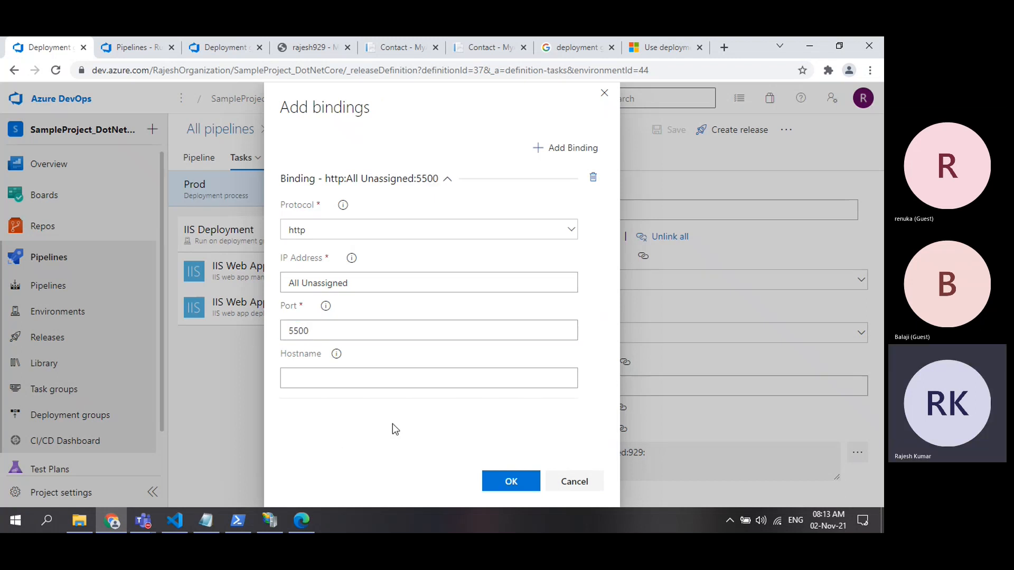
{"action": "left_click", "coordinate": [495, 481]}
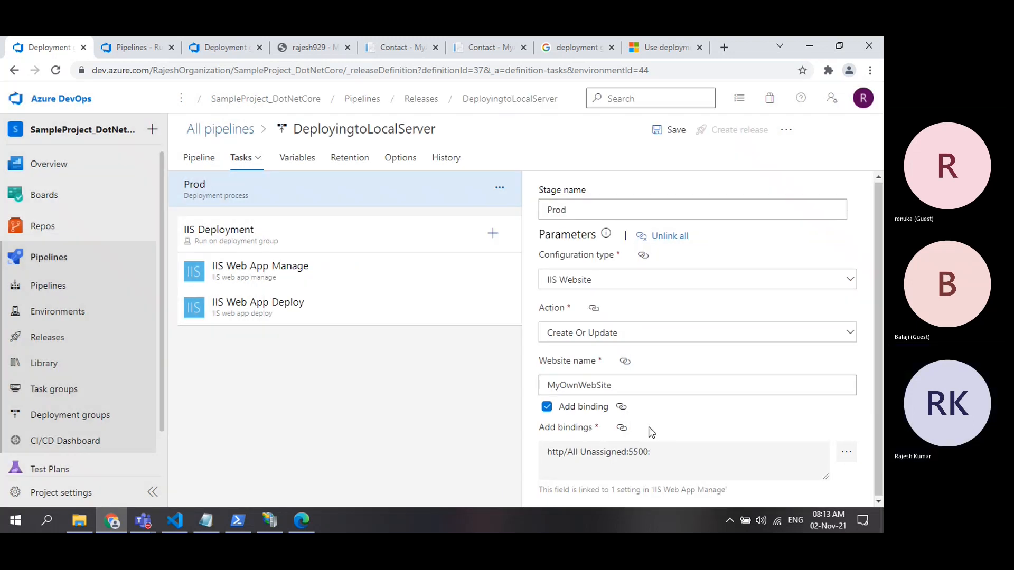
{"action": "left_click", "coordinate": [672, 131]}
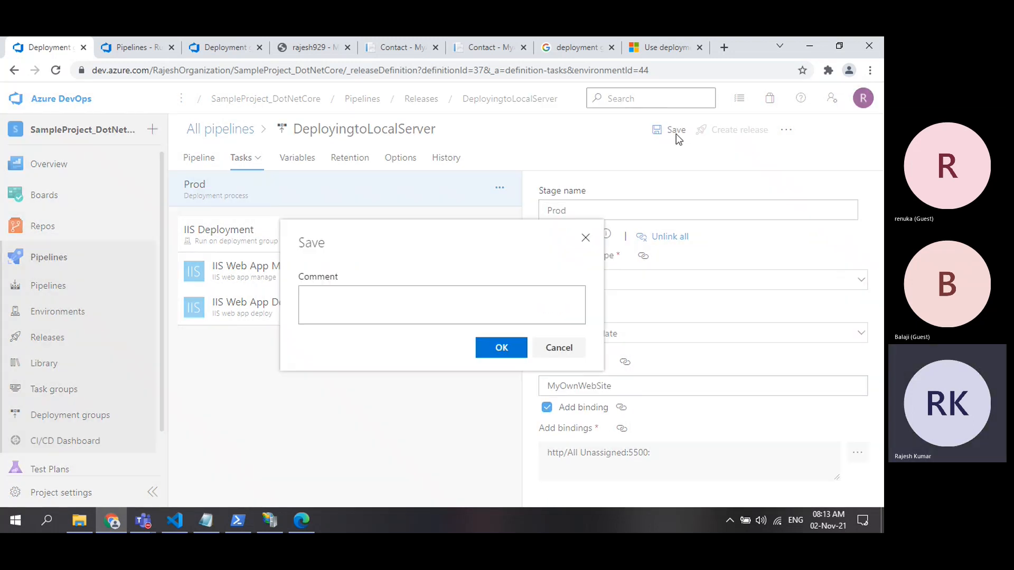
{"action": "left_click", "coordinate": [327, 304]}
{"action": "type", "text": "changed port"}
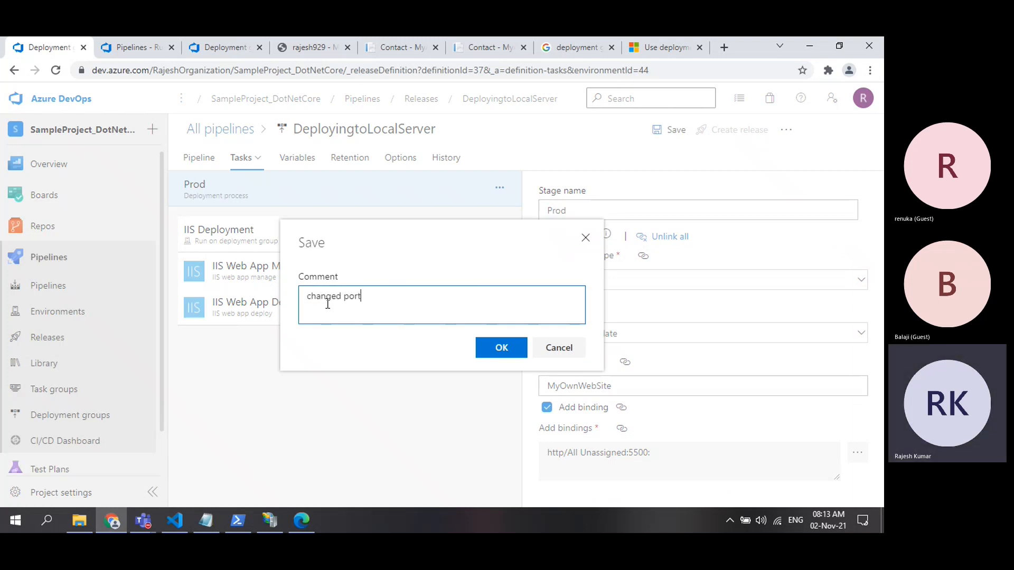
{"action": "key", "text": "Return"}
Change the Prod stage's website name to LocalWebSite
{"action": "left_click", "coordinate": [585, 390]}
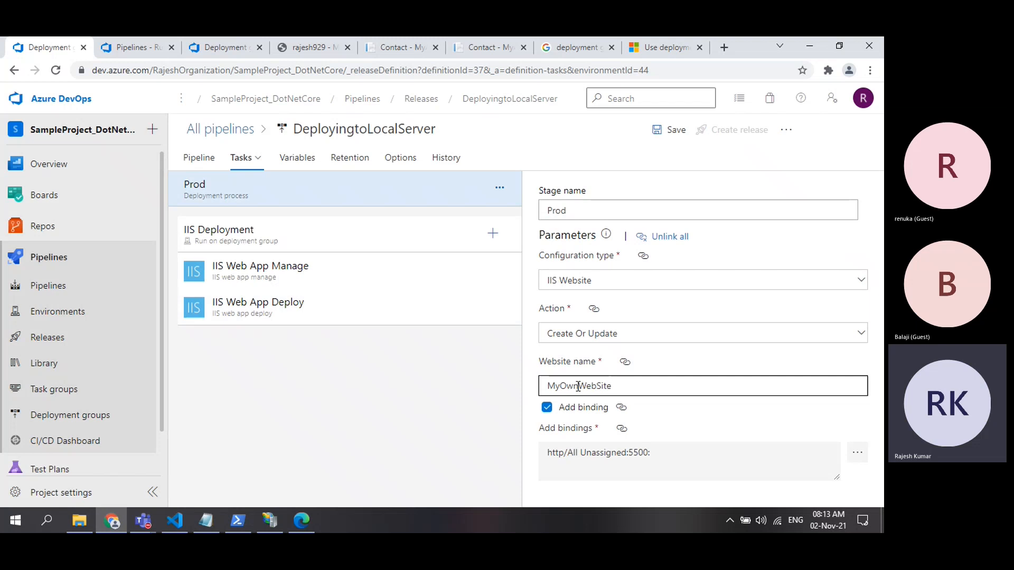
{"action": "left_click", "coordinate": [579, 387]}
{"action": "key", "text": "BackSpace"}
{"action": "key", "text": "BackSpace"}
{"action": "key", "text": "BackSpace"}
{"action": "key", "text": "BackSpace"}
{"action": "key", "text": "BackSpace"}
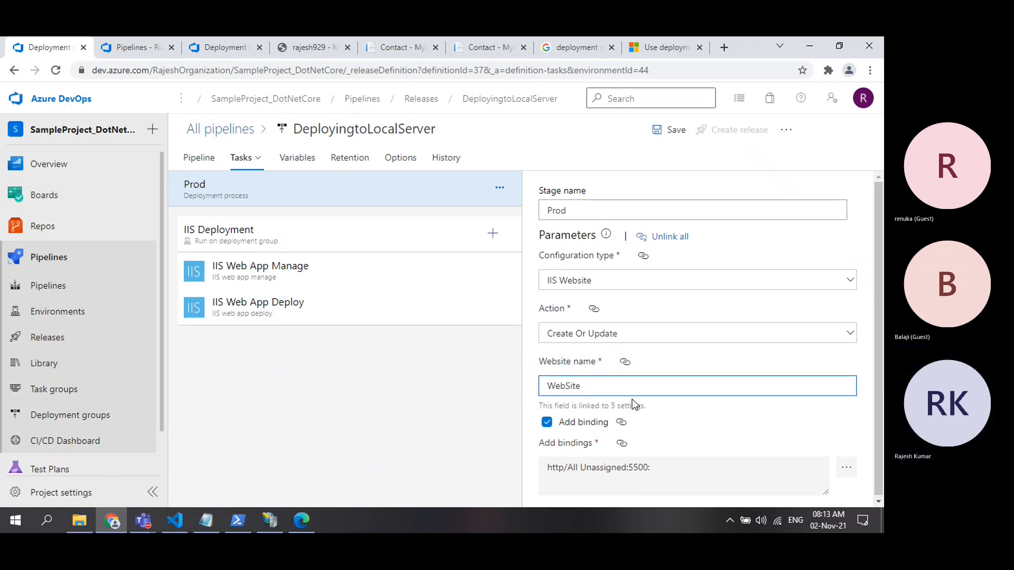
{"action": "type", "text": "Local"}
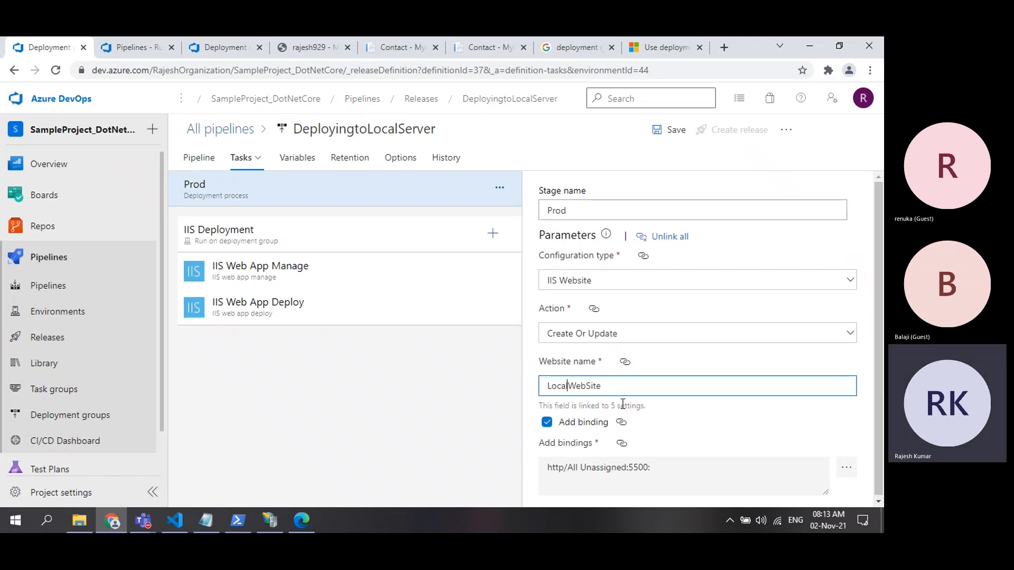
{"action": "left_click", "coordinate": [384, 319]}
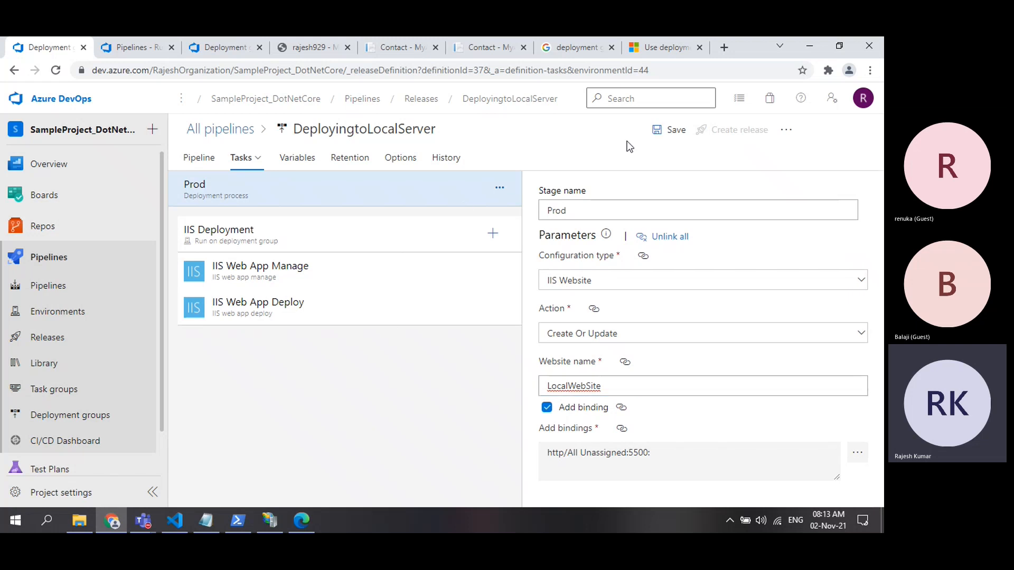
Save the release pipeline with the comment "changed port and name"
{"action": "left_click", "coordinate": [650, 138]}
{"action": "left_click", "coordinate": [345, 312]}
{"action": "type", "text": "changed port and name"}
{"action": "left_click", "coordinate": [498, 347]}
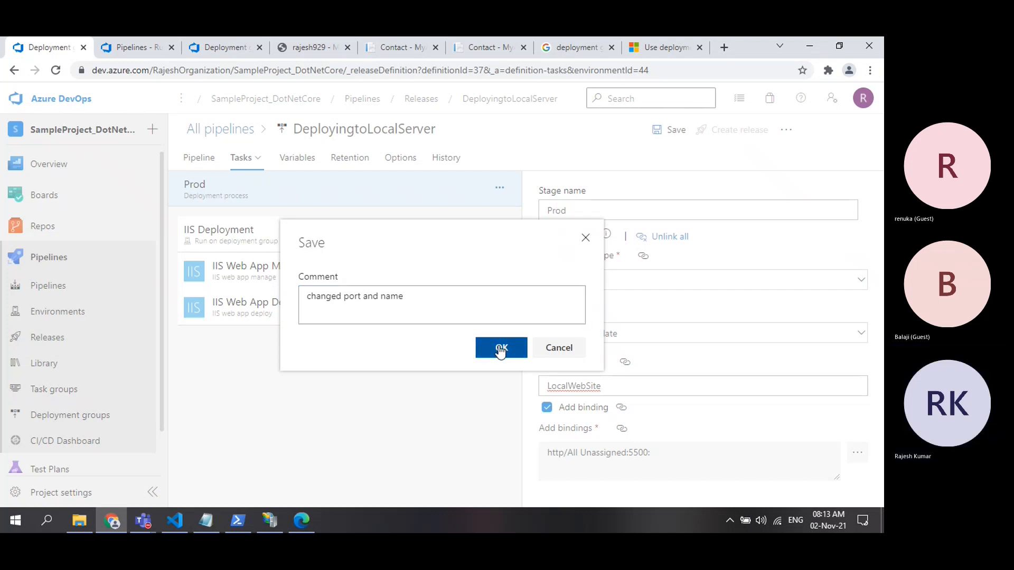
Create a new release of DeployingtoLocalServer with artifact version 20211101.1 and open it
{"action": "left_click", "coordinate": [722, 131]}
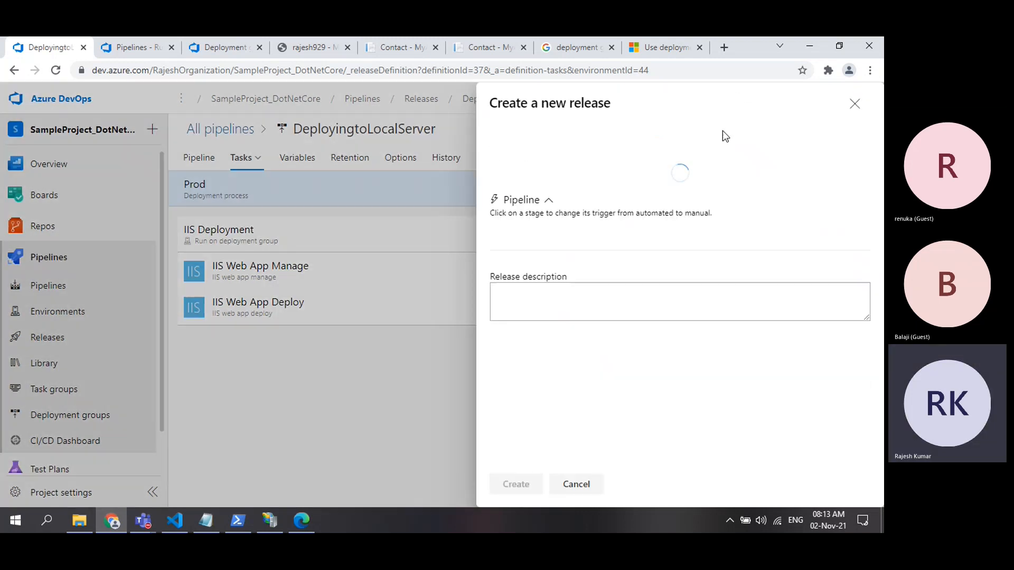
{"action": "scroll", "coordinate": [730, 293], "scroll_direction": "down", "scroll_amount": 1}
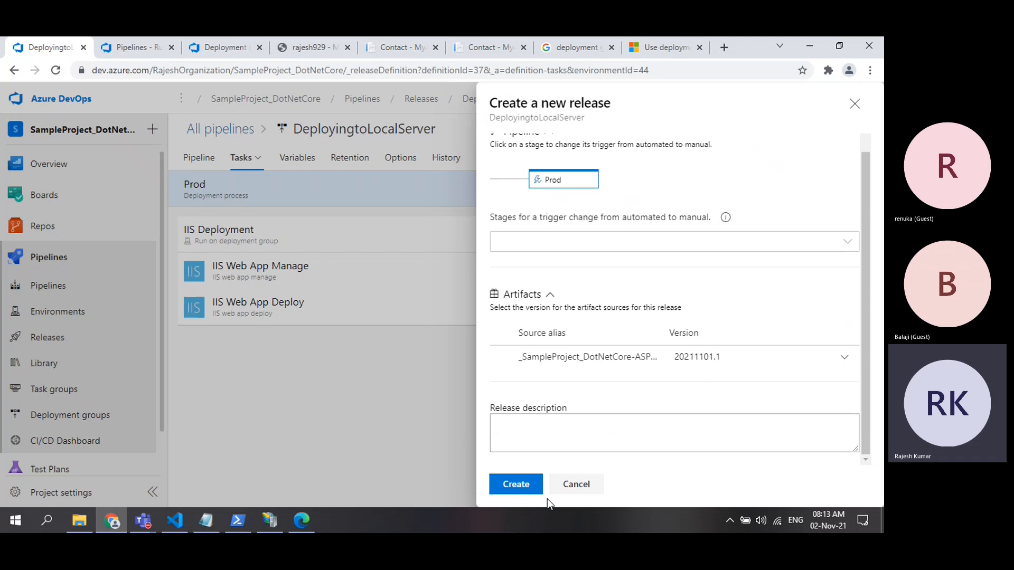
{"action": "left_click", "coordinate": [520, 486]}
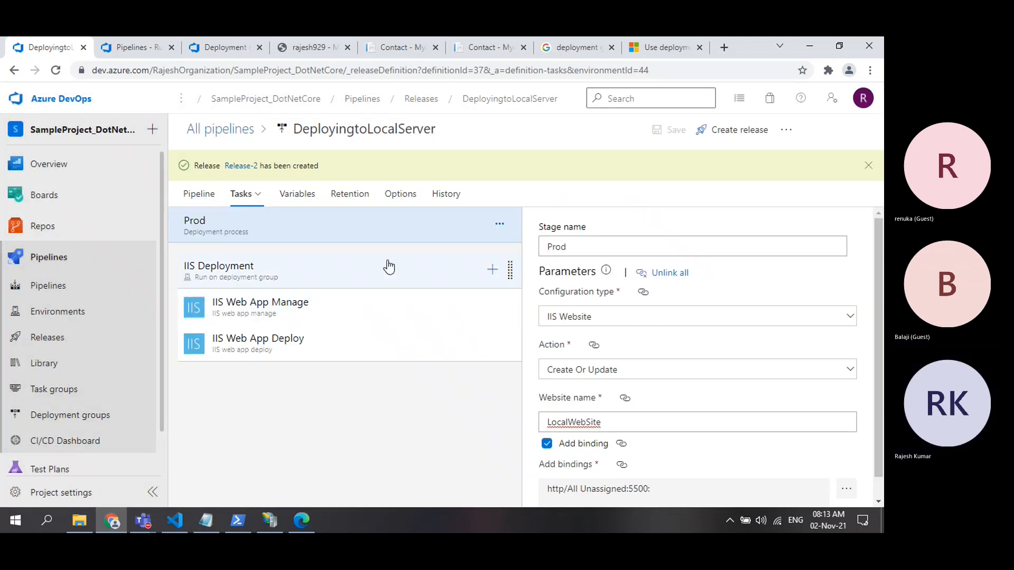
{"action": "left_click", "coordinate": [228, 165]}
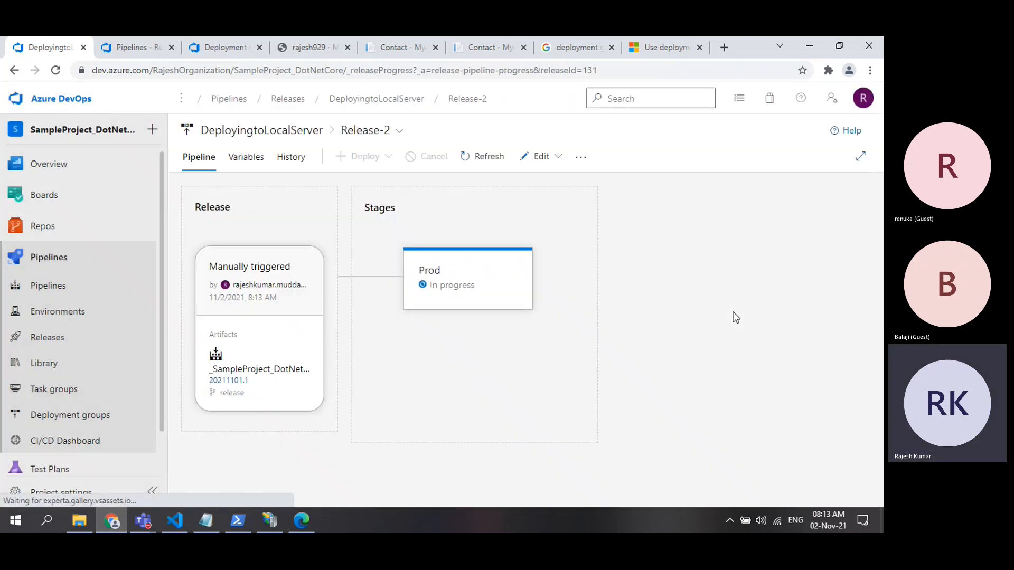
Close the Google search and deployment groups documentation pages, look over the deployed Contact pages, and return to the release
{"action": "left_click", "coordinate": [575, 47]}
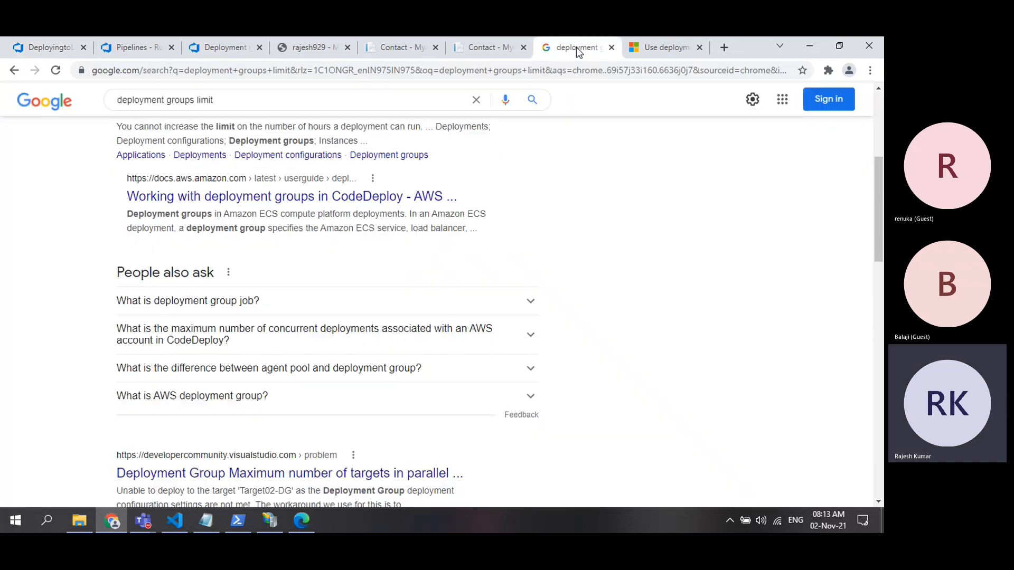
{"action": "left_click", "coordinate": [611, 48]}
{"action": "left_click", "coordinate": [612, 48]}
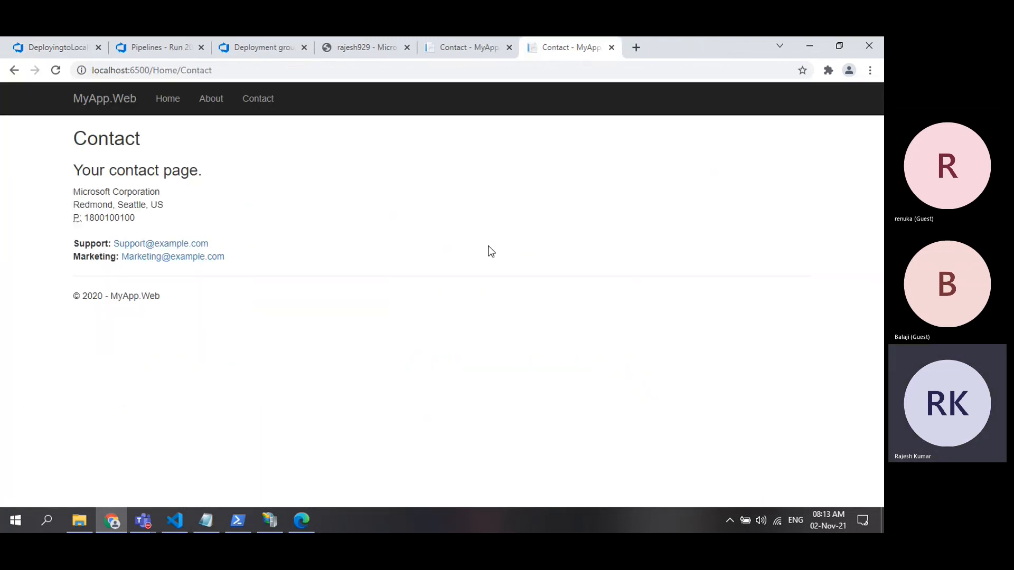
{"action": "left_click", "coordinate": [520, 50]}
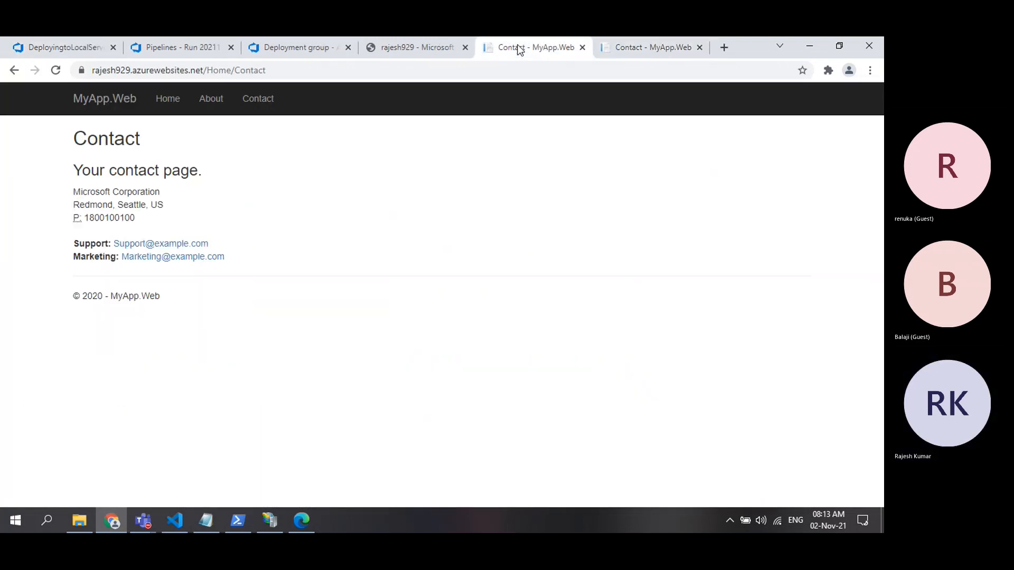
{"action": "left_click", "coordinate": [622, 46]}
{"action": "left_click", "coordinate": [106, 47]}
{"action": "left_click", "coordinate": [164, 47]}
{"action": "left_click", "coordinate": [106, 47]}
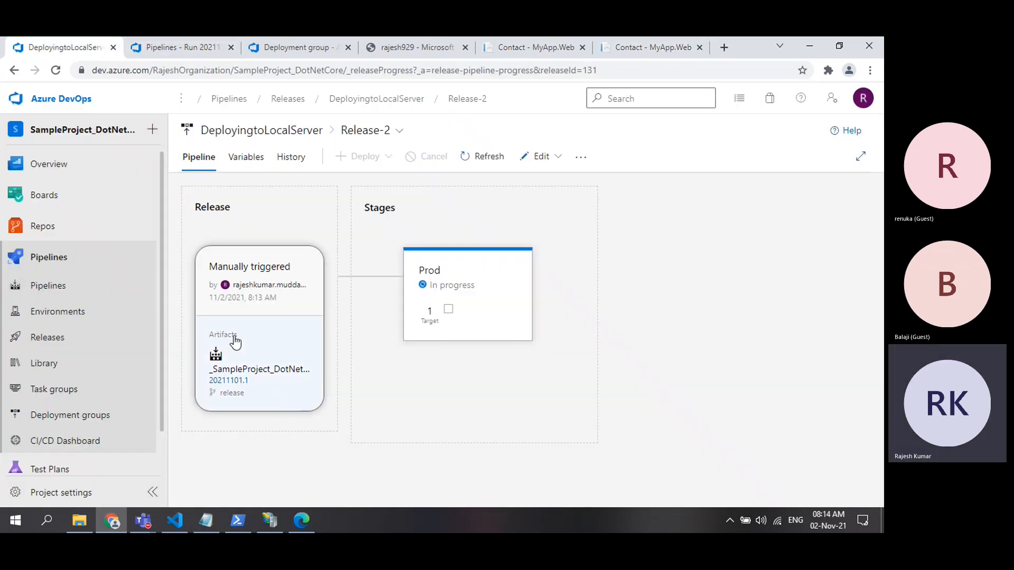
In IIS Manager, view MyOwnWebSite's advanced settings without changing them, and refresh the Sites node
{"action": "left_click", "coordinate": [269, 520]}
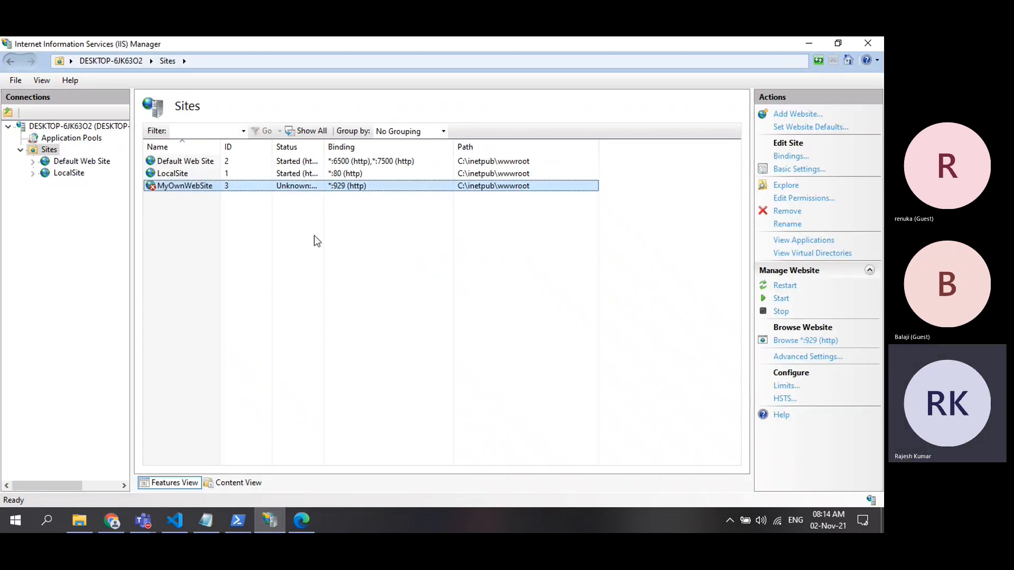
{"action": "left_click", "coordinate": [821, 356]}
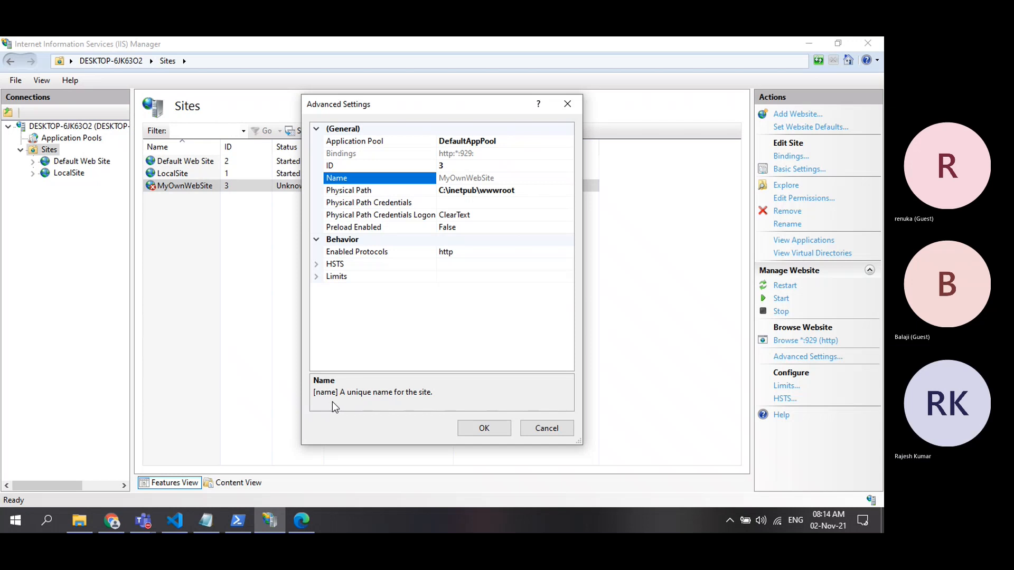
{"action": "left_click", "coordinate": [544, 427]}
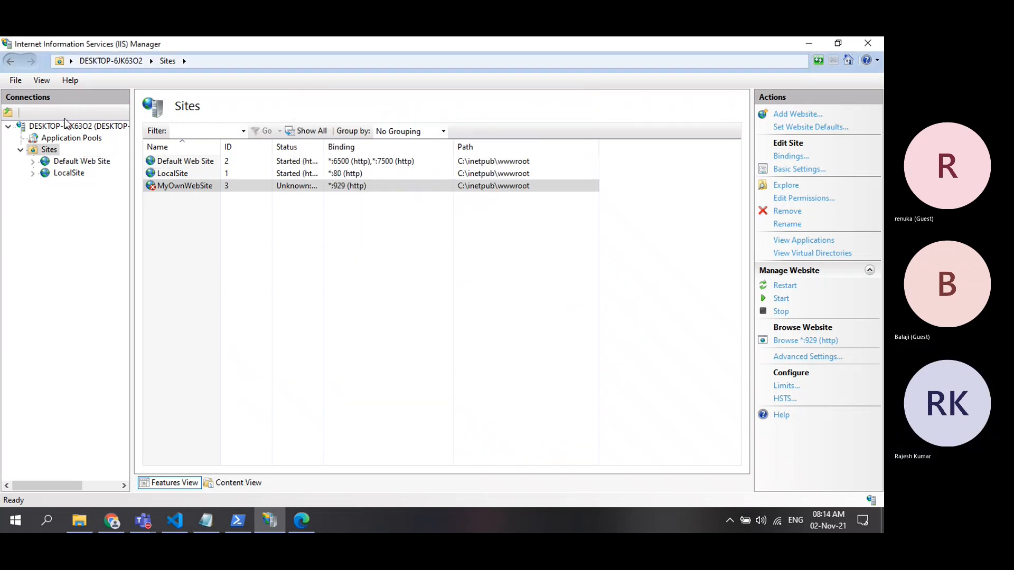
{"action": "right_click", "coordinate": [41, 149]}
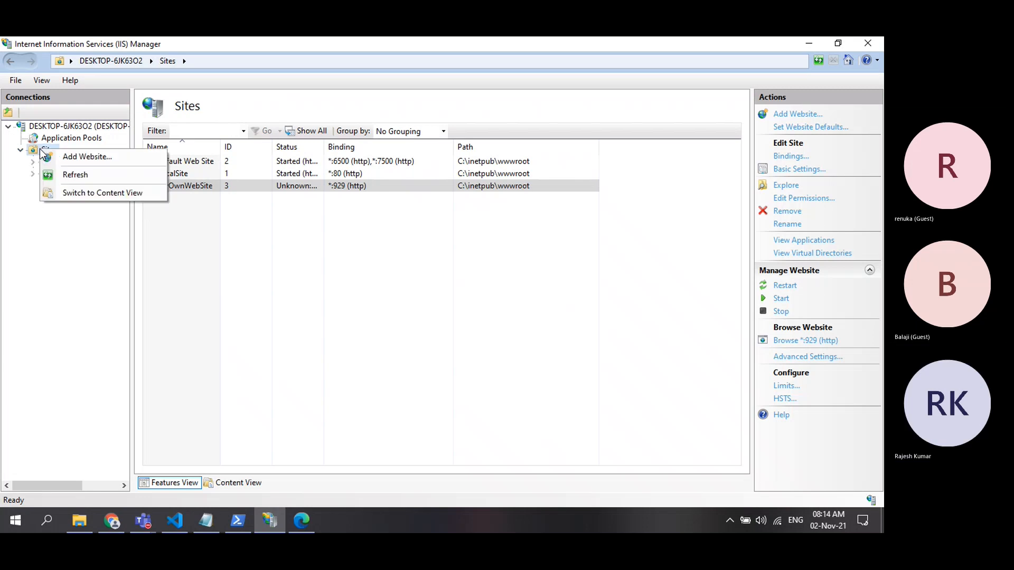
{"action": "left_click", "coordinate": [73, 176]}
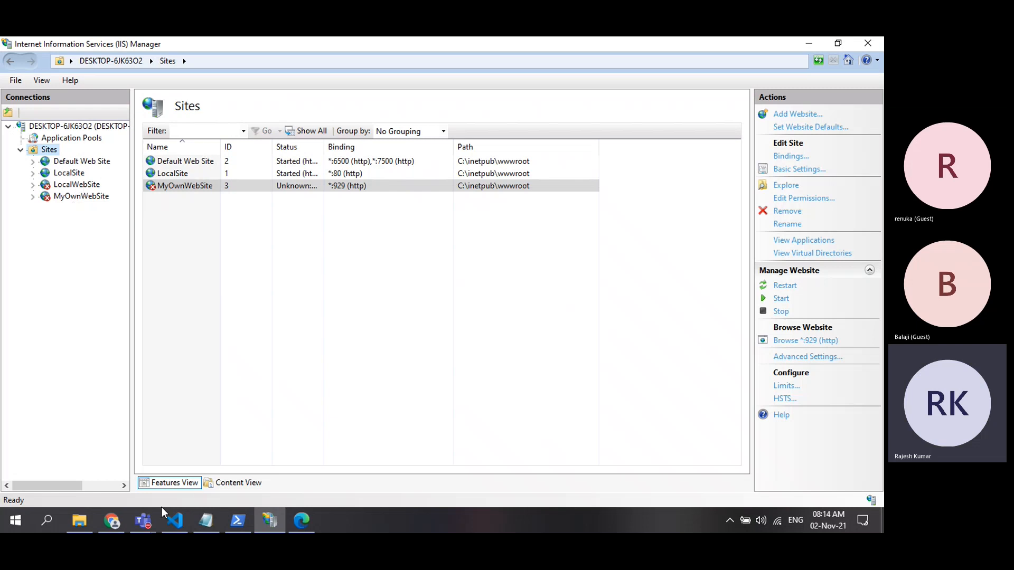
Return to Azure DevOps, reopen Release-2 from the DeployingtoLocalServer releases and view the Prod stage's logs
{"action": "left_click", "coordinate": [111, 520]}
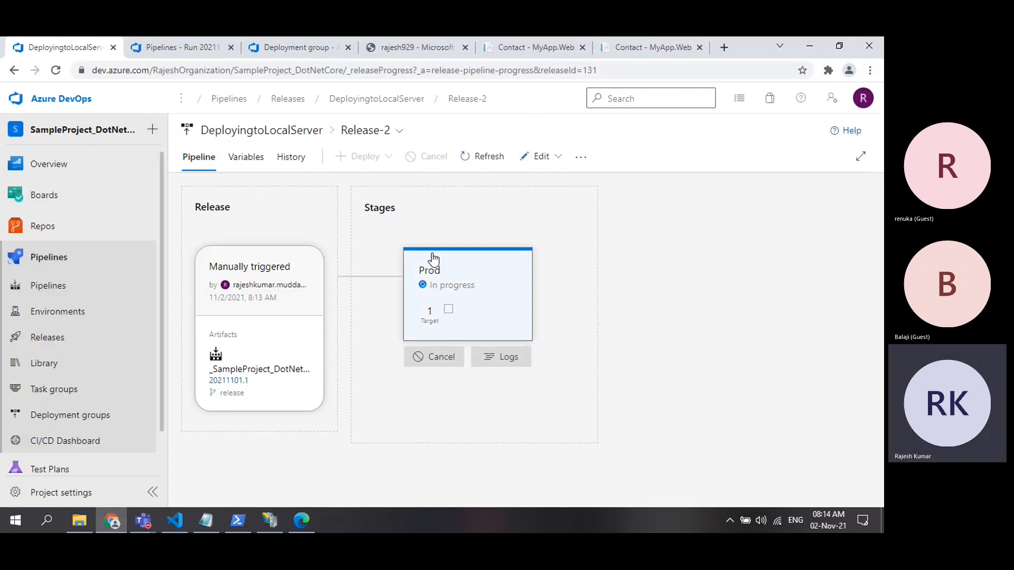
{"action": "left_click", "coordinate": [280, 129]}
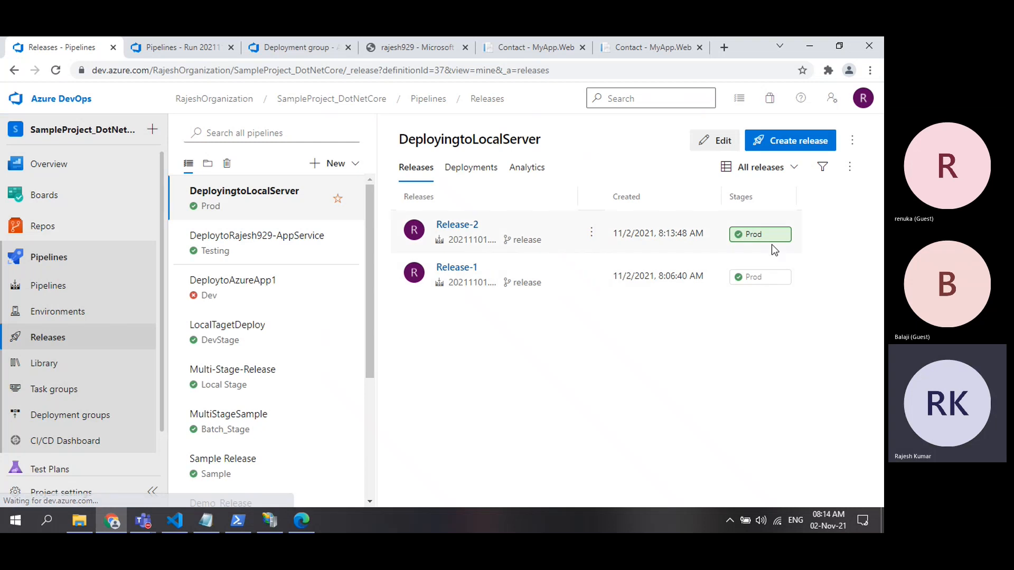
{"action": "left_click", "coordinate": [458, 229]}
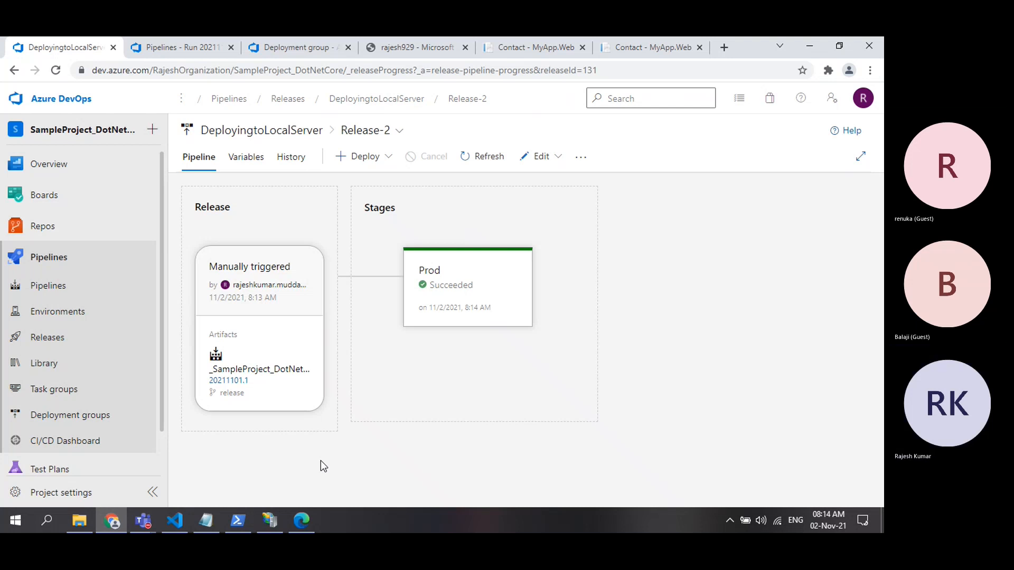
{"action": "left_click", "coordinate": [505, 346]}
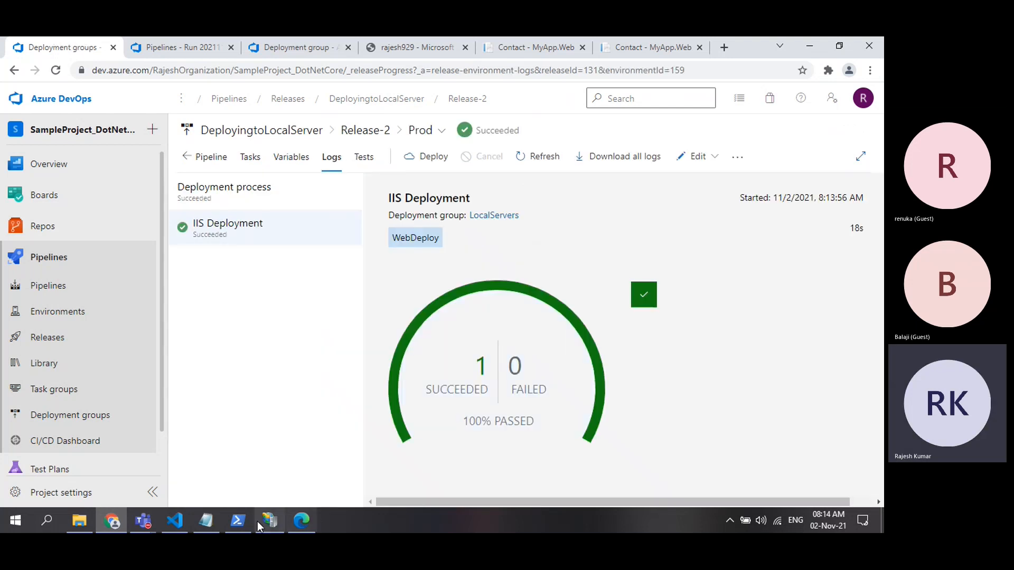
Switch to IIS Manager, open the LocalWebSite site and refresh it twice
{"action": "left_click", "coordinate": [263, 521]}
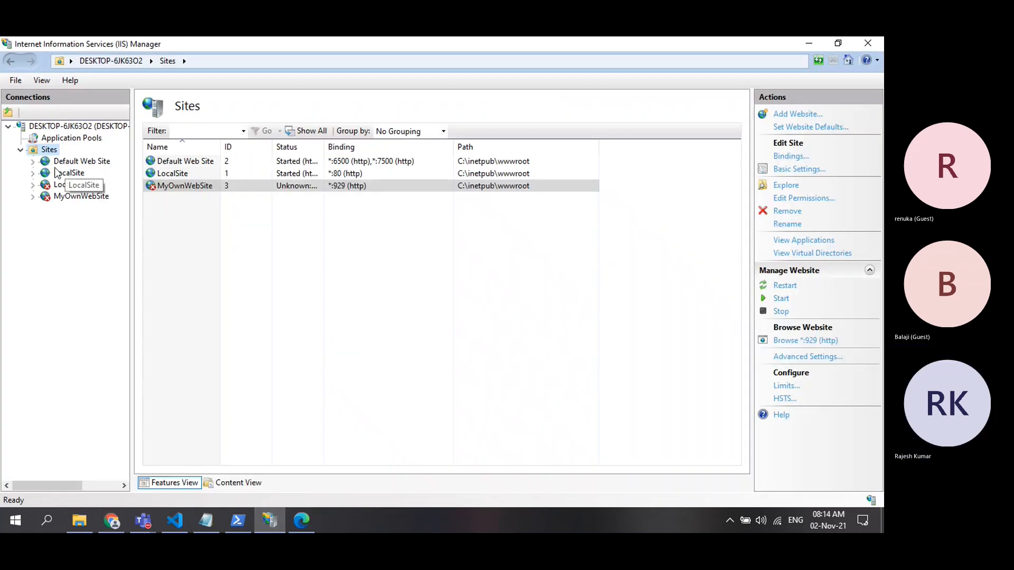
{"action": "left_click", "coordinate": [63, 185]}
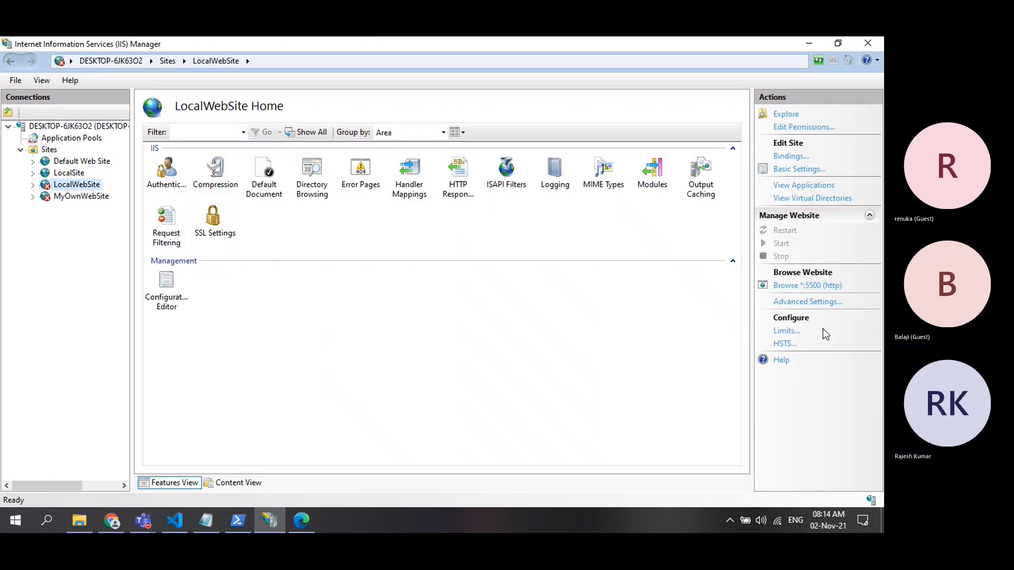
{"action": "right_click", "coordinate": [65, 186]}
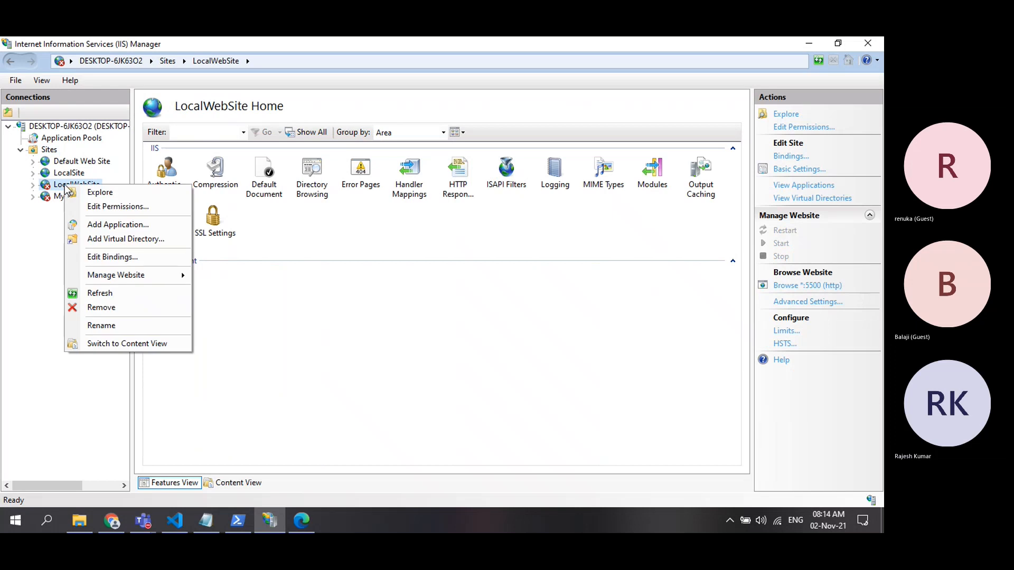
{"action": "mouse_move", "coordinate": [131, 277]}
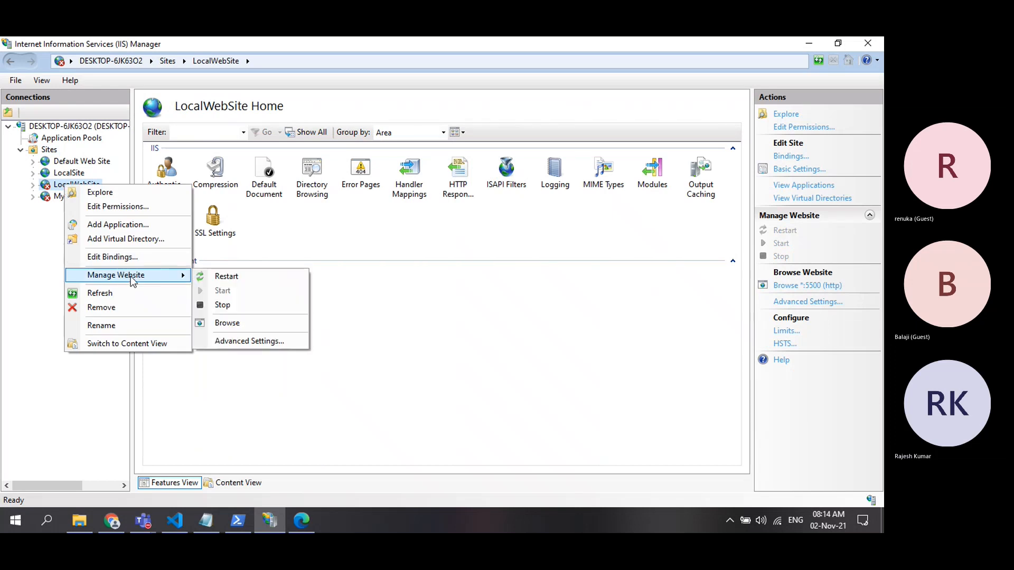
{"action": "left_click", "coordinate": [97, 292]}
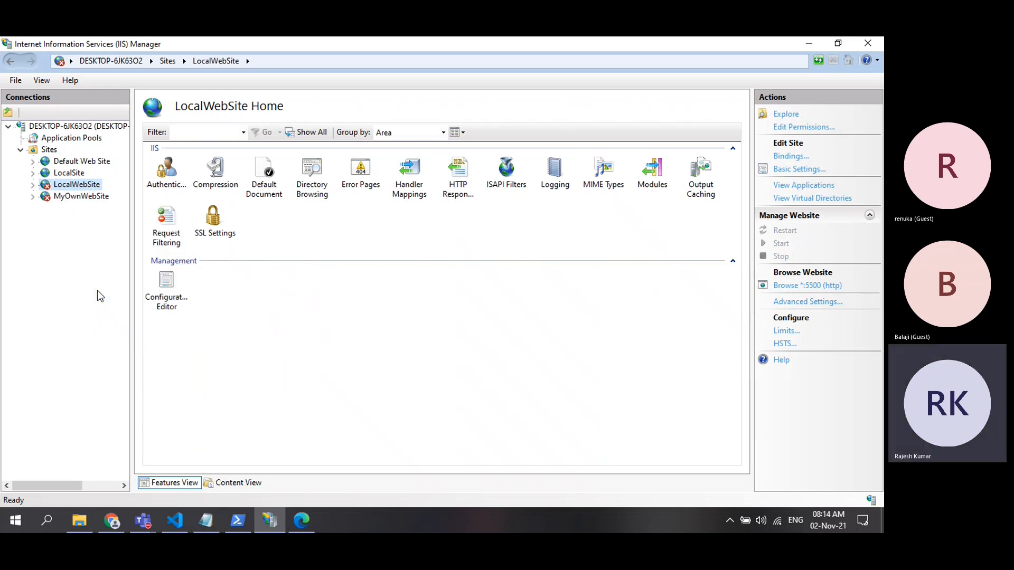
{"action": "right_click", "coordinate": [69, 187]}
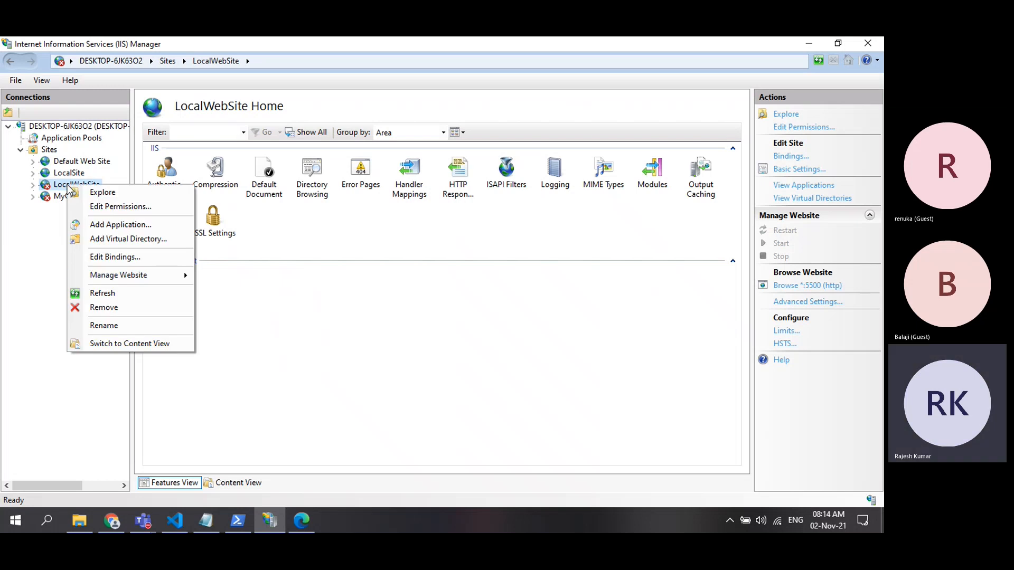
{"action": "left_click", "coordinate": [106, 293]}
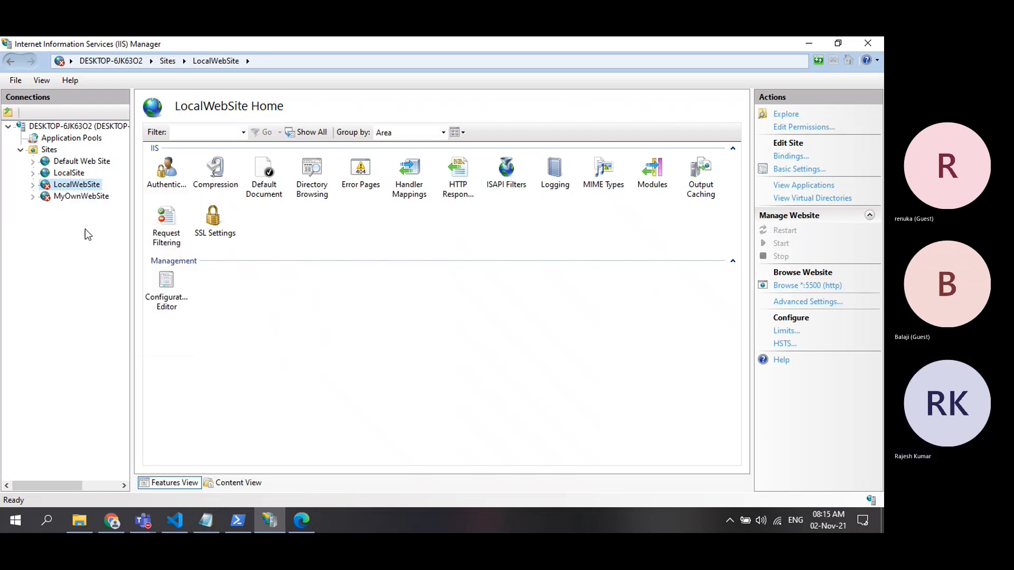
{"action": "right_click", "coordinate": [79, 187]}
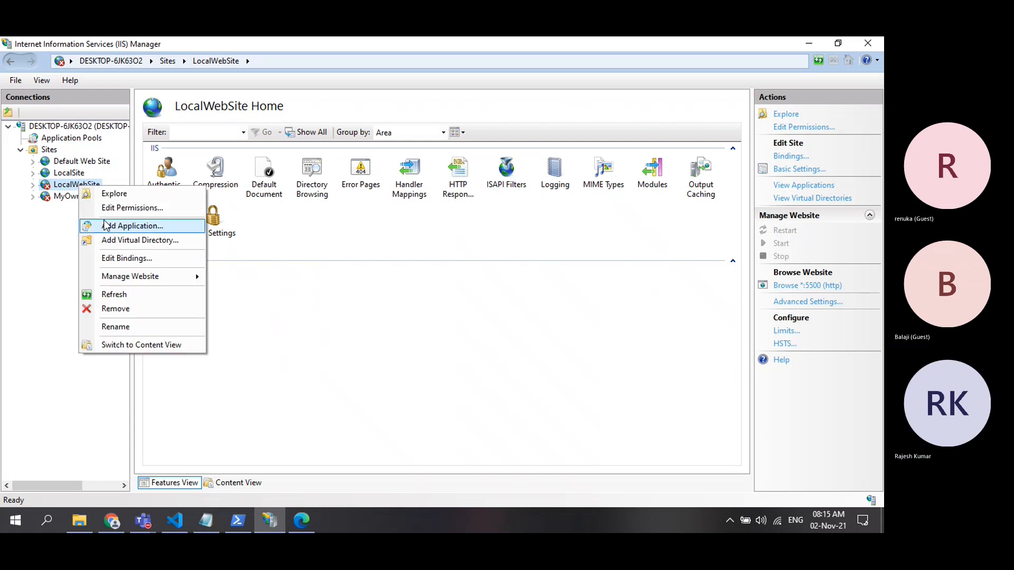
Show the list of all sites and bring up the available actions for LocalWebSite
{"action": "left_click", "coordinate": [49, 150]}
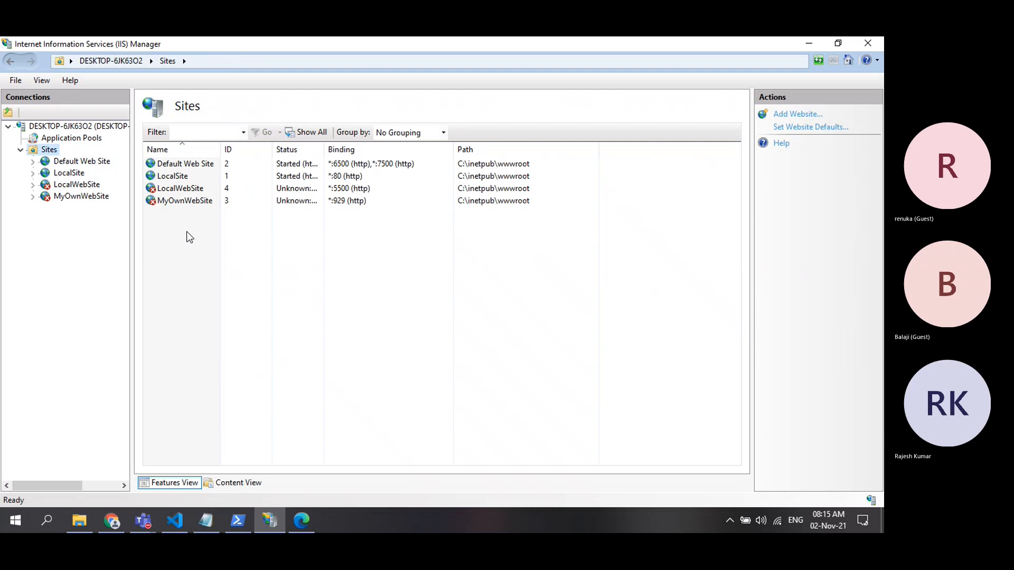
{"action": "left_click", "coordinate": [185, 202]}
{"action": "right_click", "coordinate": [183, 189]}
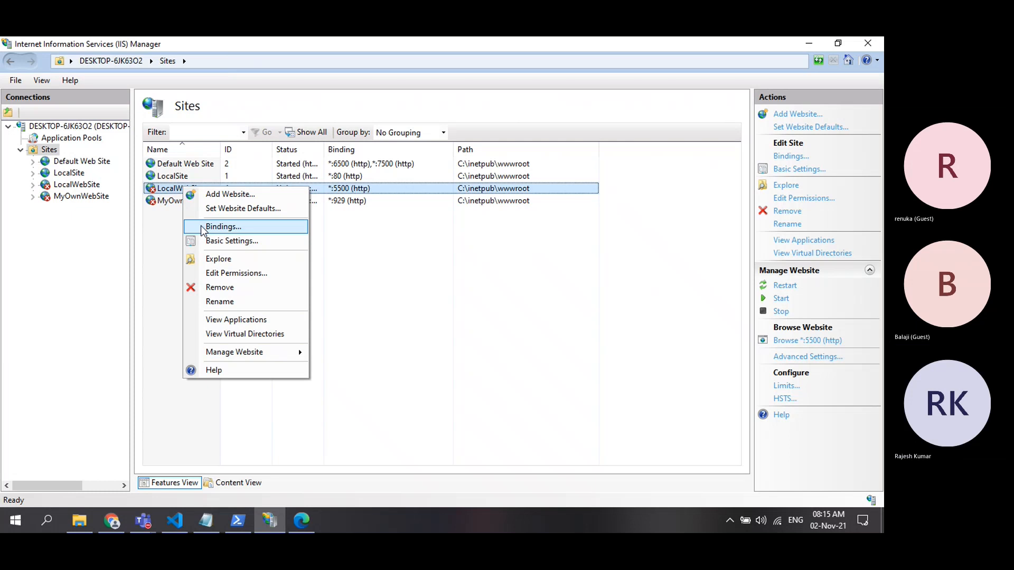
Switch to File Explorer and open the C:\inetpub\wwwroot folder
{"action": "left_click", "coordinate": [79, 520]}
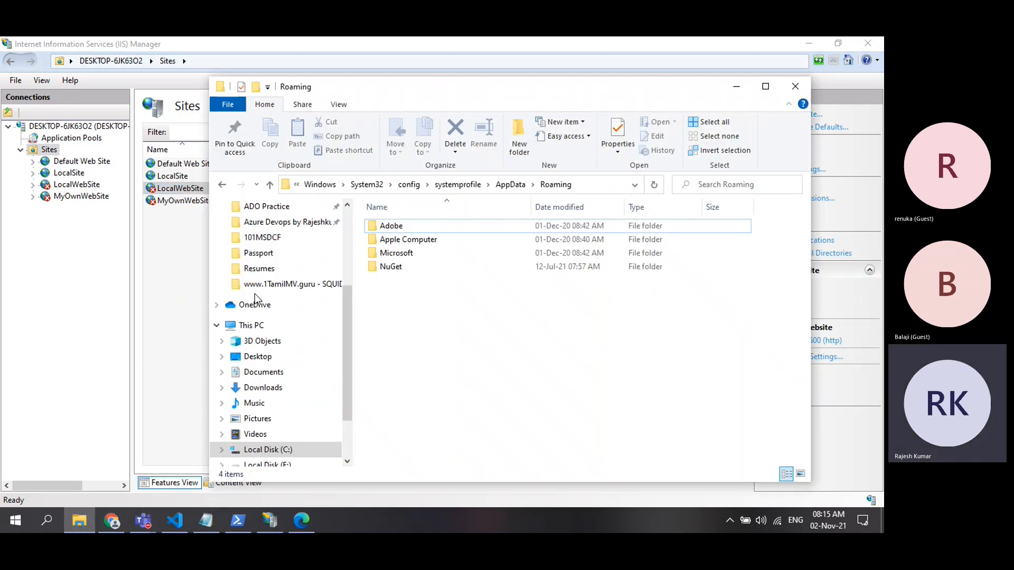
{"action": "left_click", "coordinate": [246, 326]}
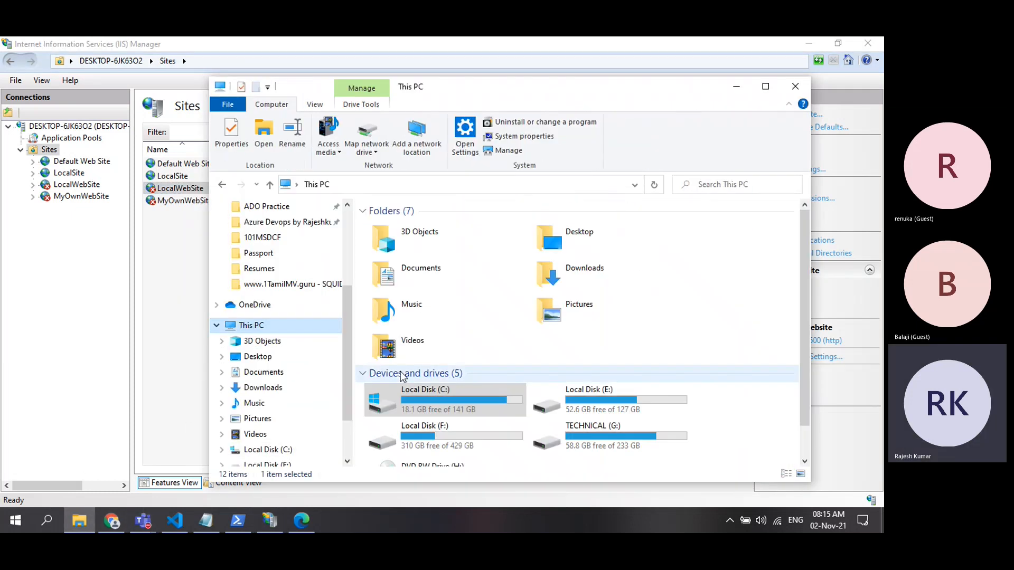
{"action": "double_click", "coordinate": [436, 392]}
{"action": "left_click", "coordinate": [397, 283]}
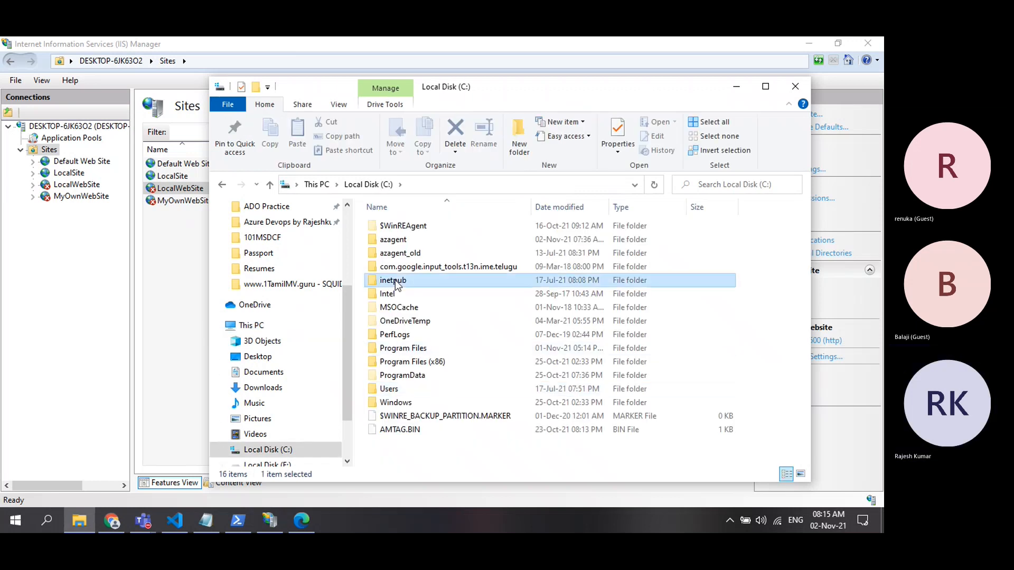
{"action": "double_click", "coordinate": [396, 282]}
{"action": "left_click", "coordinate": [396, 282]}
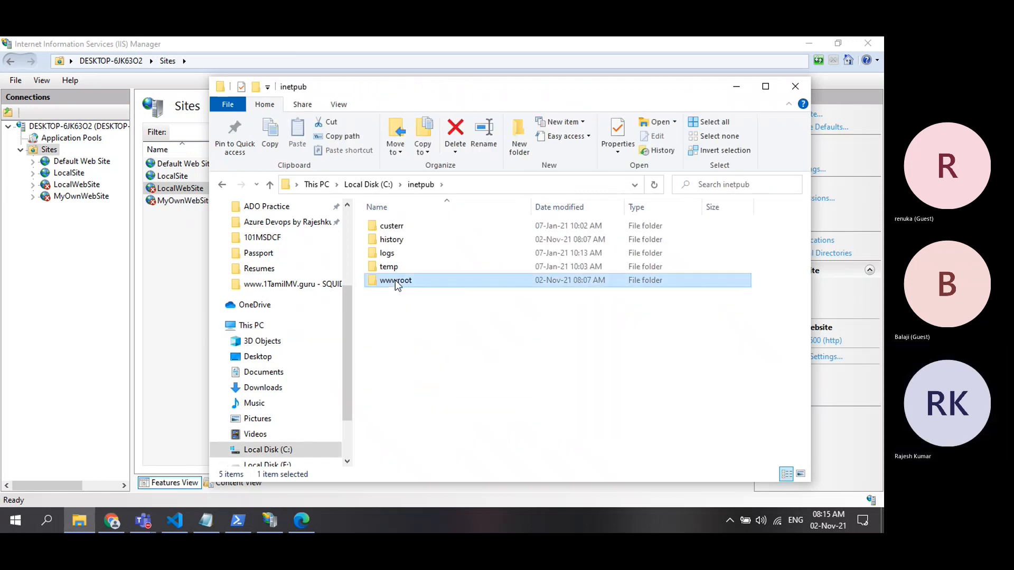
{"action": "double_click", "coordinate": [395, 280]}
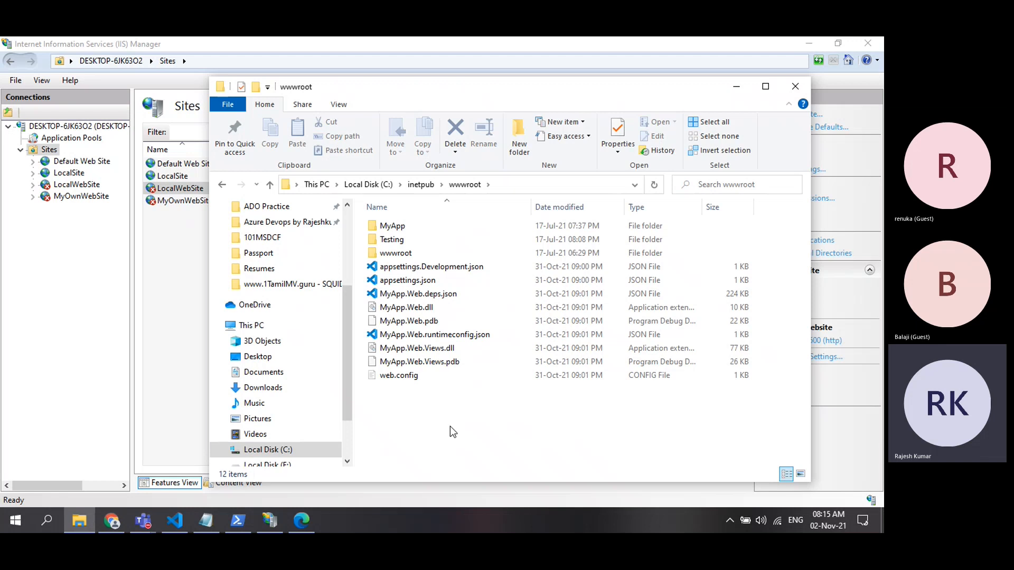
Examine the deployed files in wwwroot and its nested wwwroot subfolder, and close the File Explorer window
{"action": "left_click", "coordinate": [561, 280]}
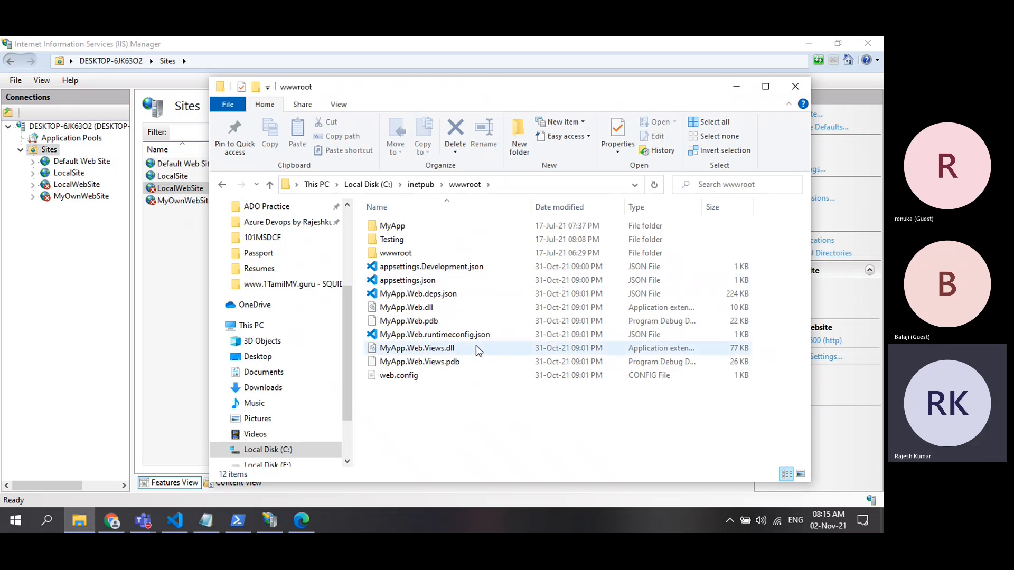
{"action": "left_click", "coordinate": [421, 184]}
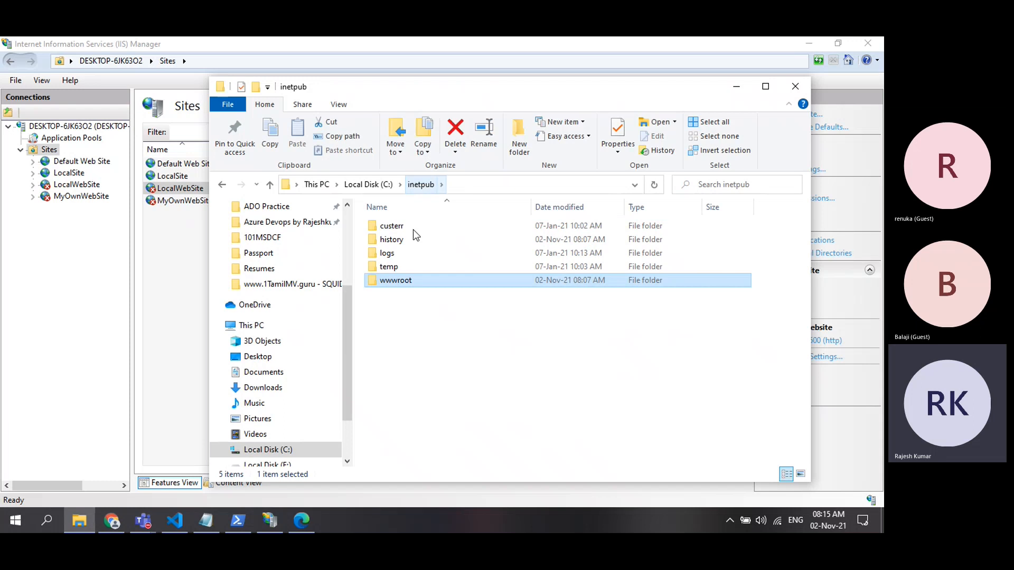
{"action": "double_click", "coordinate": [401, 286]}
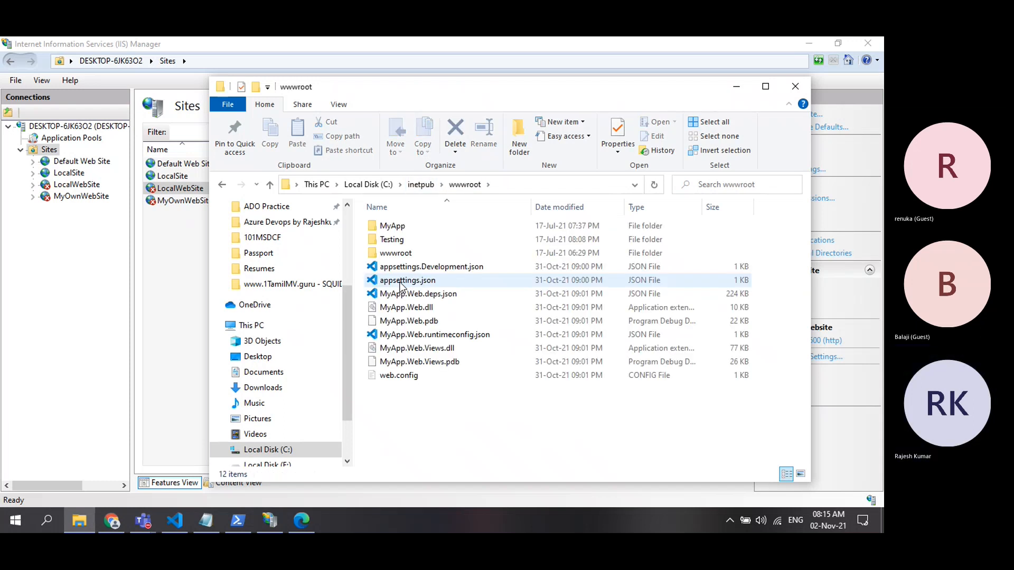
{"action": "double_click", "coordinate": [404, 253]}
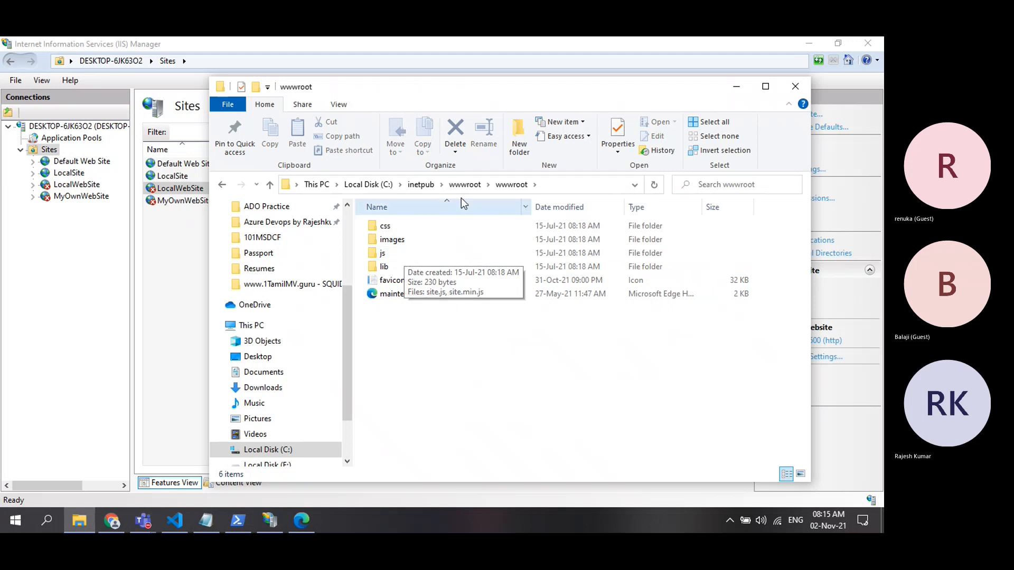
{"action": "left_click", "coordinate": [467, 185]}
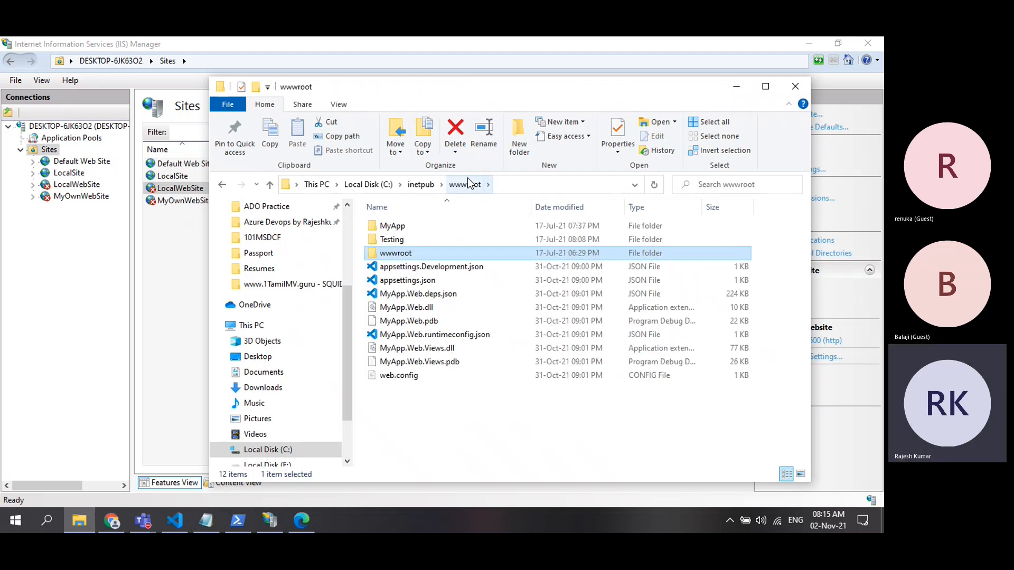
{"action": "left_click", "coordinate": [419, 185]}
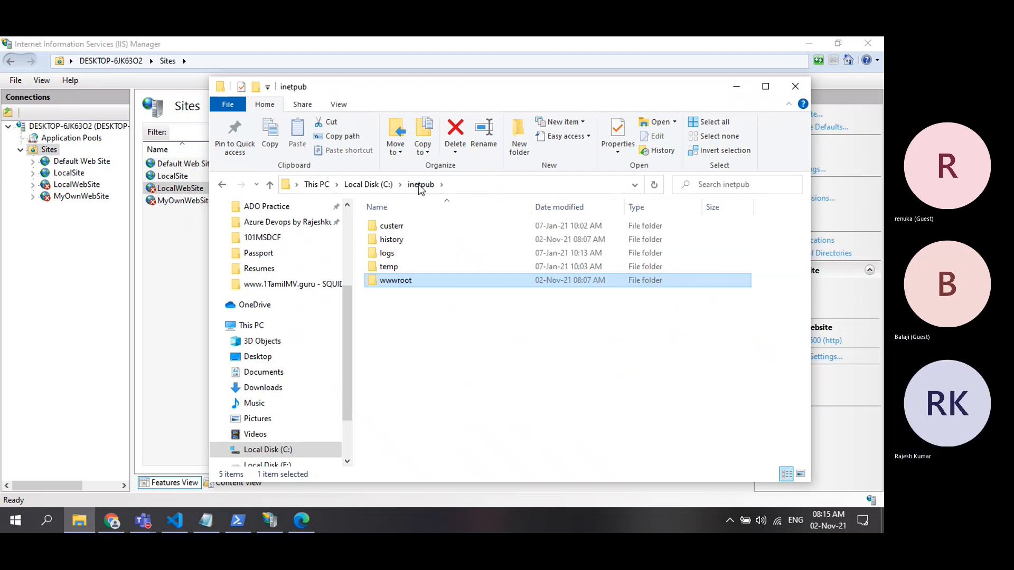
{"action": "double_click", "coordinate": [391, 281]}
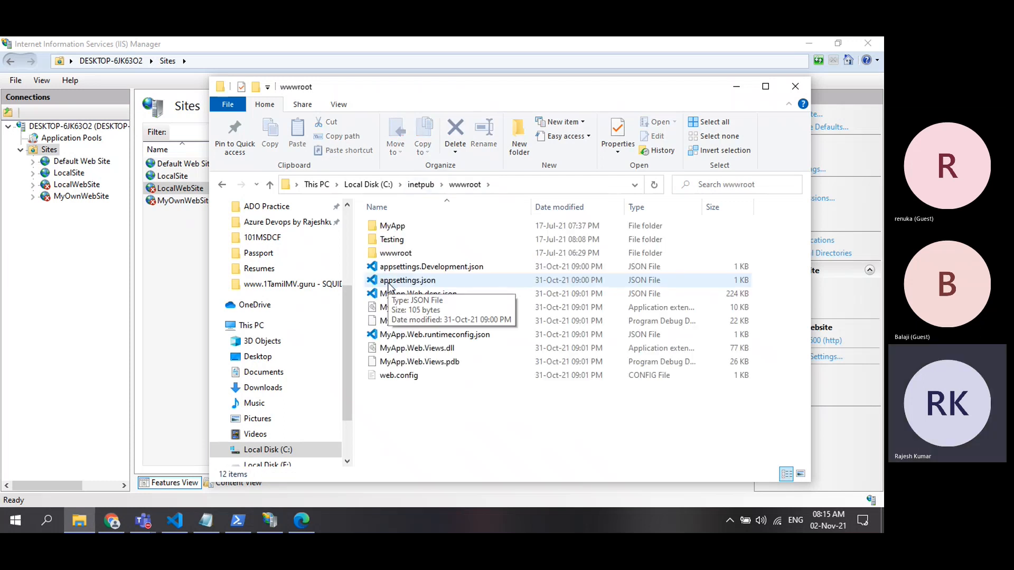
{"action": "left_click", "coordinate": [795, 86]}
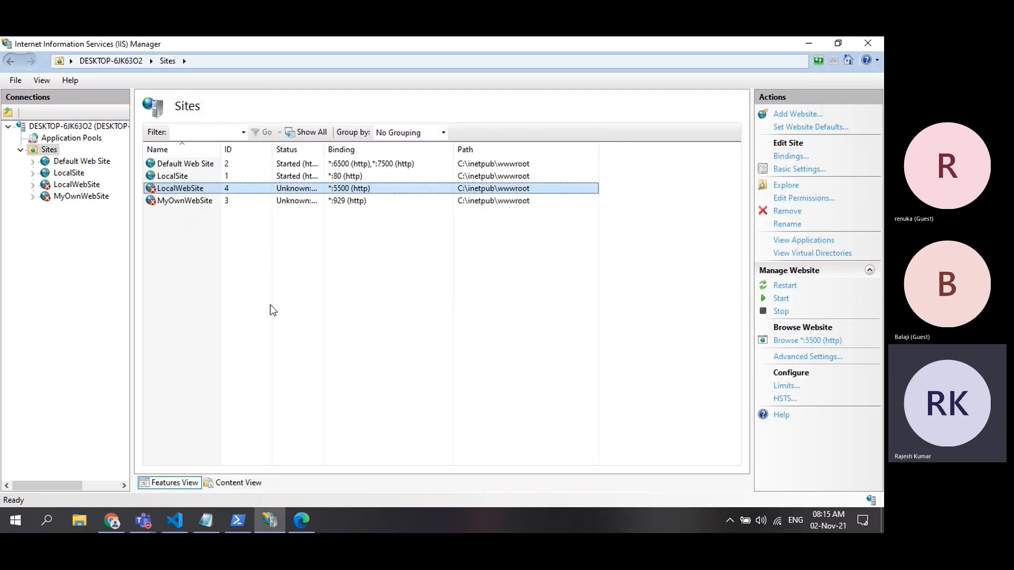
Remove the LocalWebSite and MyOwnWebSite sites from IIS and refresh the Sites node
{"action": "right_click", "coordinate": [86, 184]}
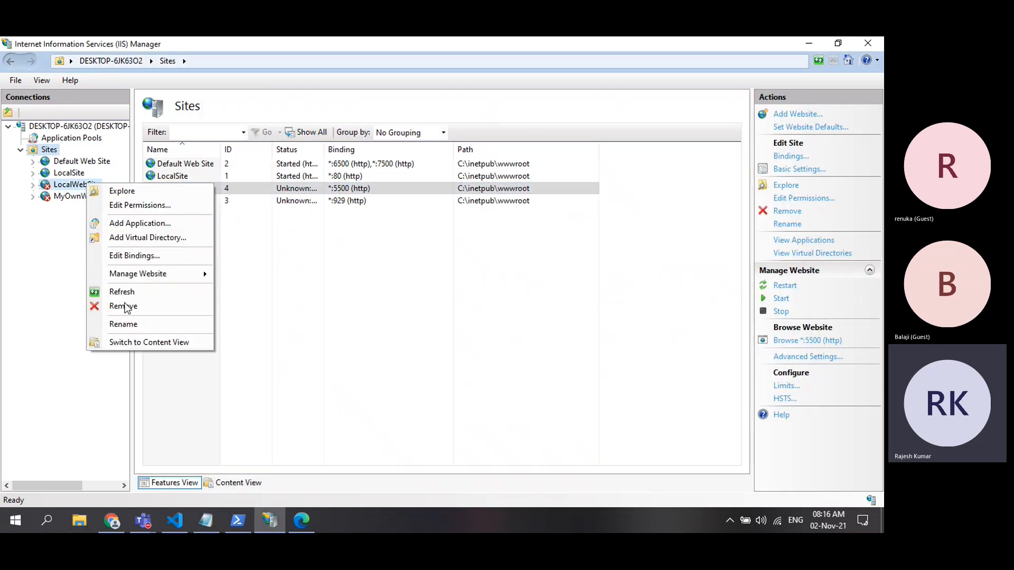
{"action": "left_click", "coordinate": [126, 307]}
{"action": "left_click", "coordinate": [415, 325]}
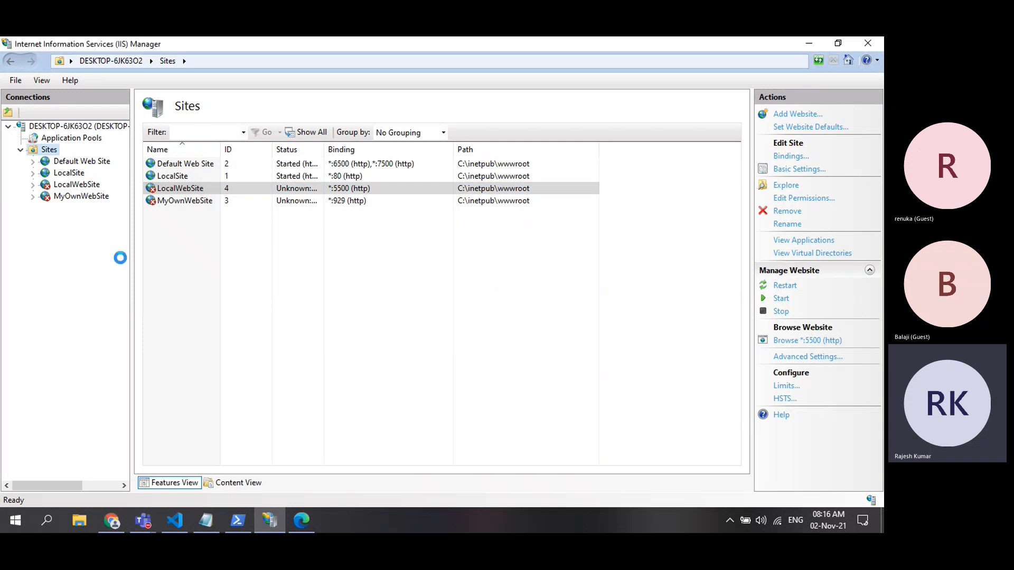
{"action": "right_click", "coordinate": [78, 186]}
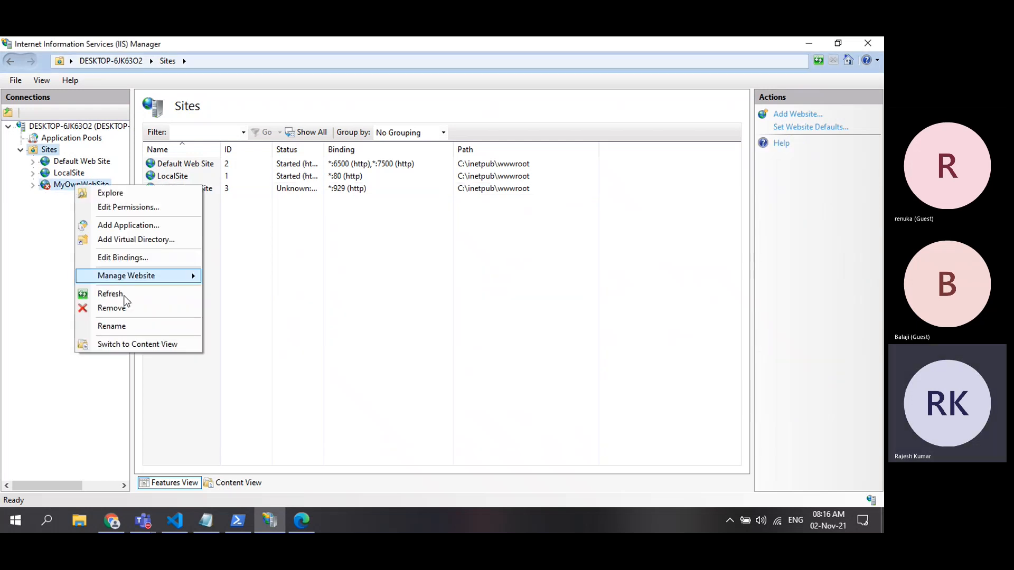
{"action": "left_click", "coordinate": [121, 308]}
{"action": "left_click", "coordinate": [416, 325]}
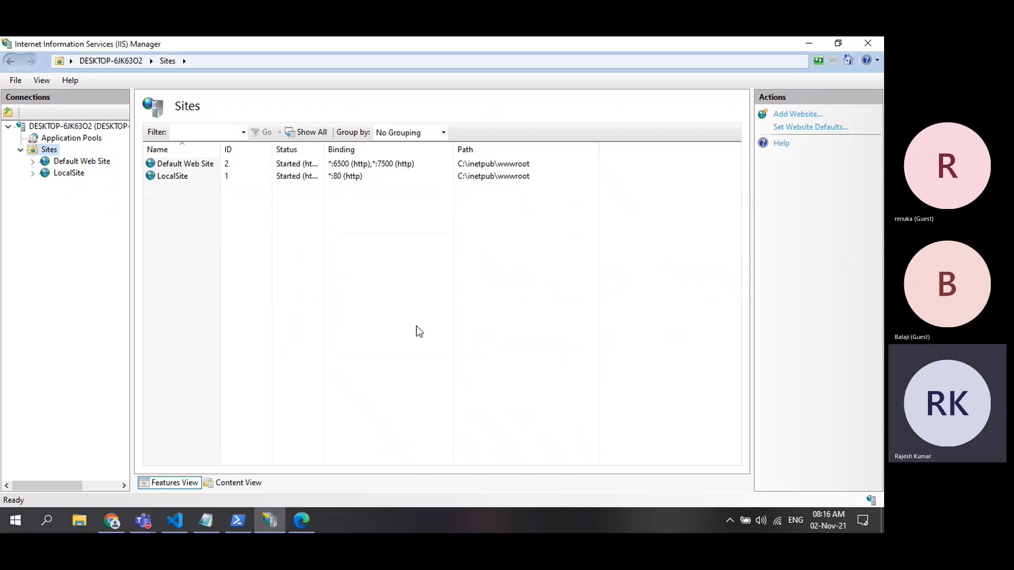
{"action": "right_click", "coordinate": [42, 150]}
{"action": "left_click", "coordinate": [72, 183]}
Switch to Azure DevOps and open the DeployingtoLocalServer release pipeline for editing at the Prod stage's tasks
{"action": "left_click", "coordinate": [111, 520]}
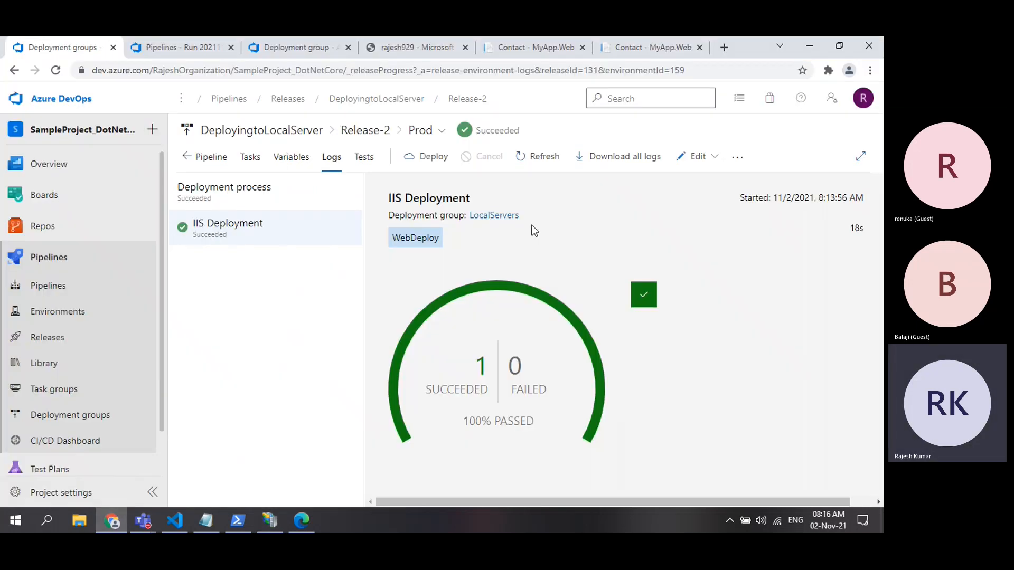
{"action": "left_click", "coordinate": [279, 132]}
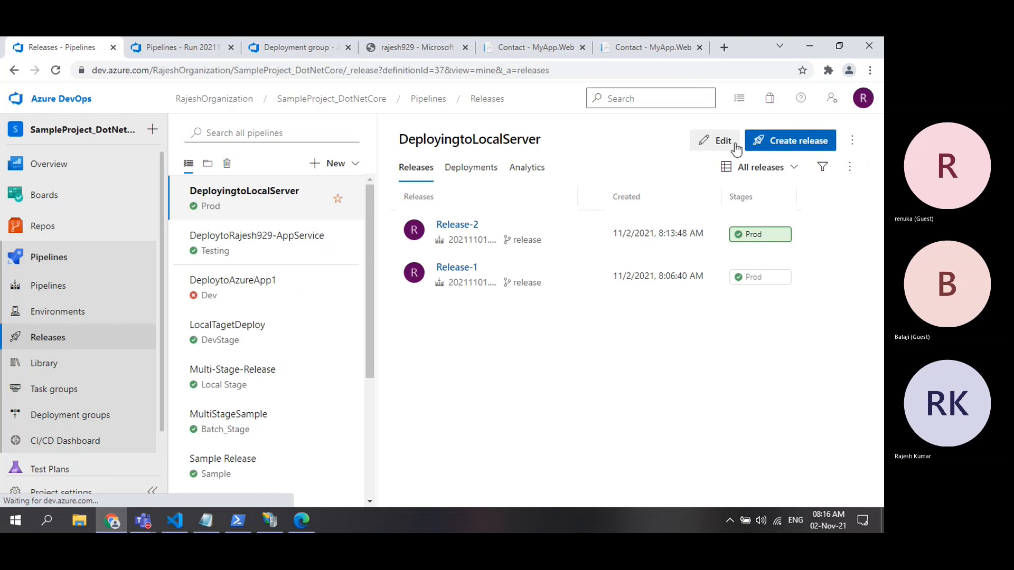
{"action": "left_click", "coordinate": [852, 141]}
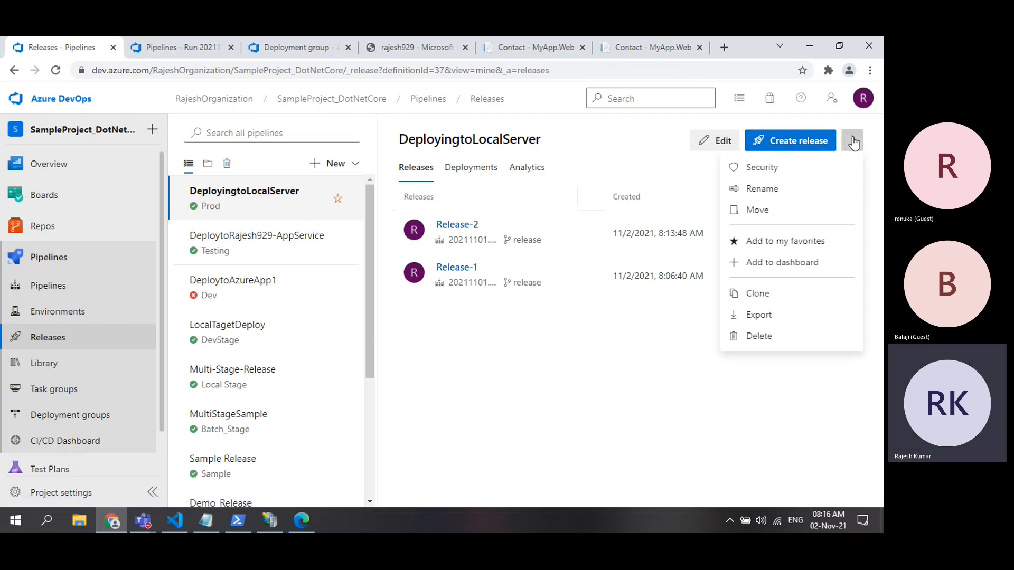
{"action": "left_click", "coordinate": [719, 139]}
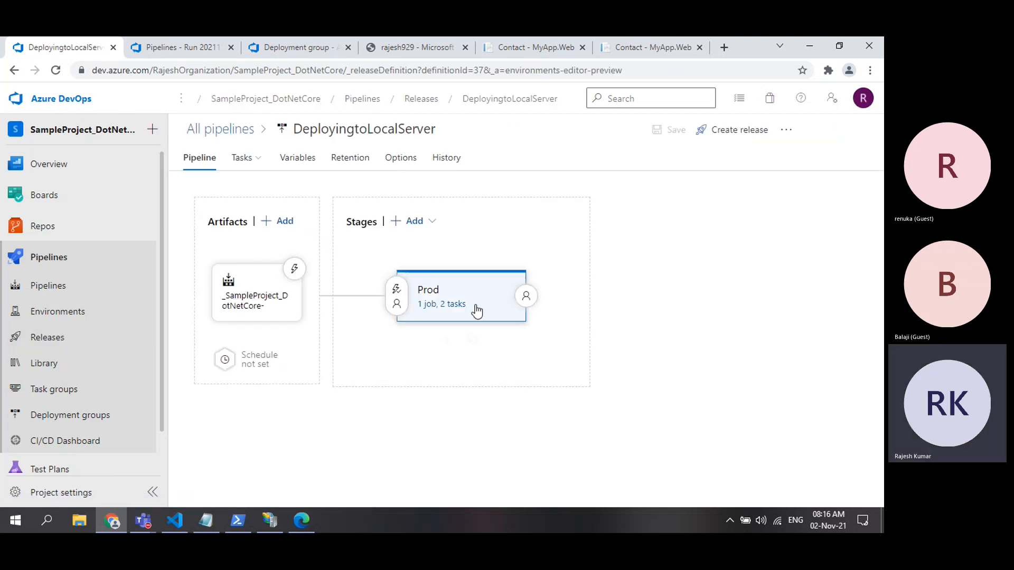
{"action": "left_click", "coordinate": [430, 302]}
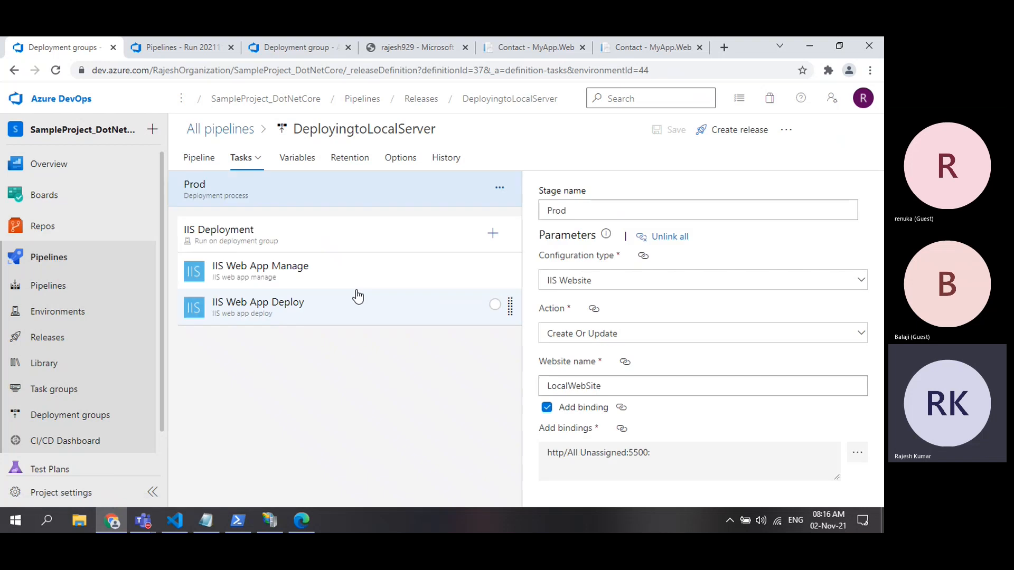
Review the Prod stage's website binding details and close them without changes
{"action": "left_click", "coordinate": [303, 230]}
{"action": "left_click", "coordinate": [303, 200]}
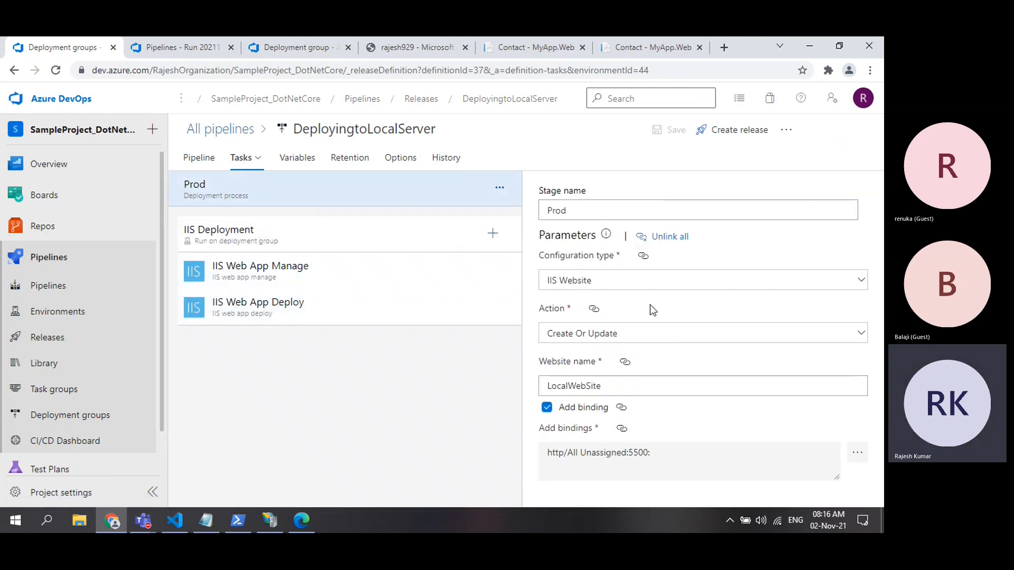
{"action": "left_click", "coordinate": [857, 452]}
{"action": "left_click", "coordinate": [449, 185]}
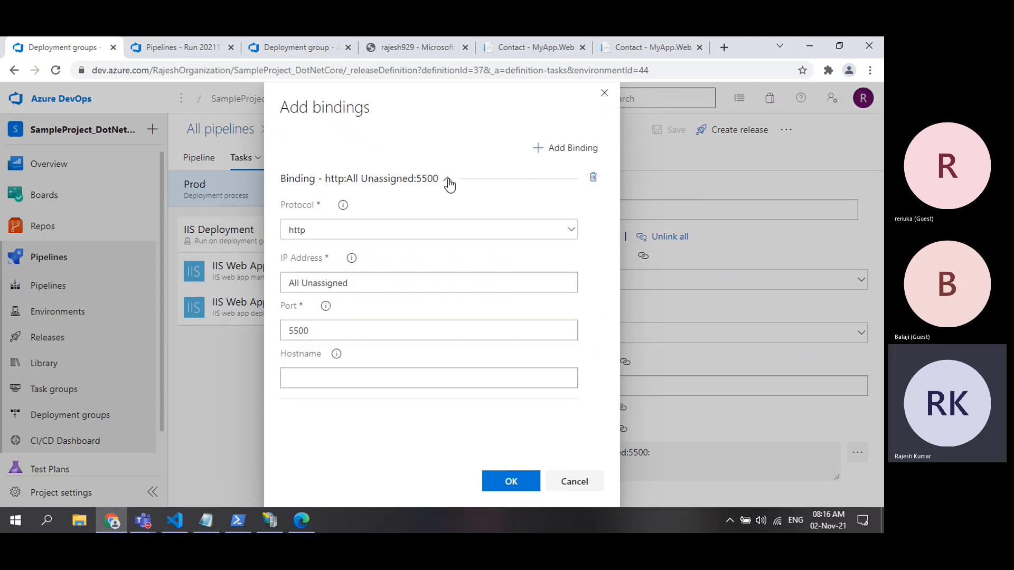
{"action": "left_click", "coordinate": [577, 490]}
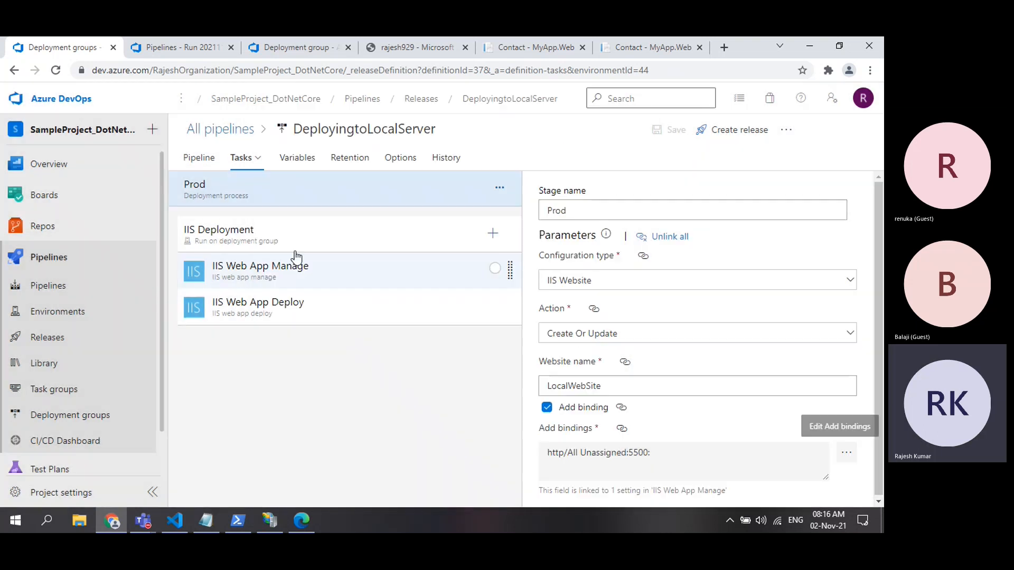
In the IIS Web App Manage task, set the website's physical path to %SystemDrive%\inetpub\wwwroot\mysite
{"action": "left_click", "coordinate": [293, 277]}
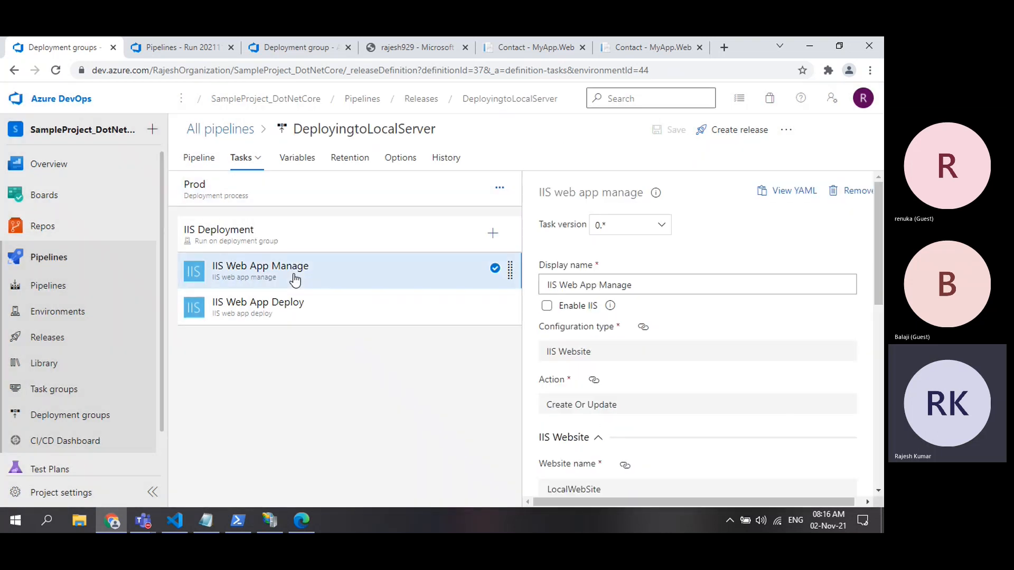
{"action": "scroll", "coordinate": [692, 356], "scroll_direction": "down", "scroll_amount": 3}
{"action": "left_click", "coordinate": [692, 349]}
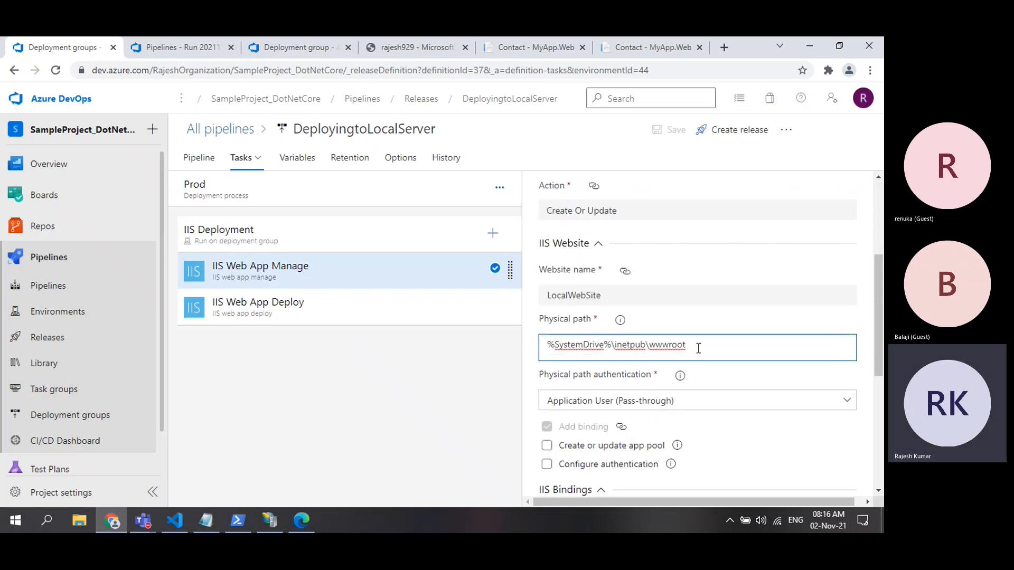
{"action": "type", "text": "\\mysite"}
{"action": "left_click", "coordinate": [466, 406]}
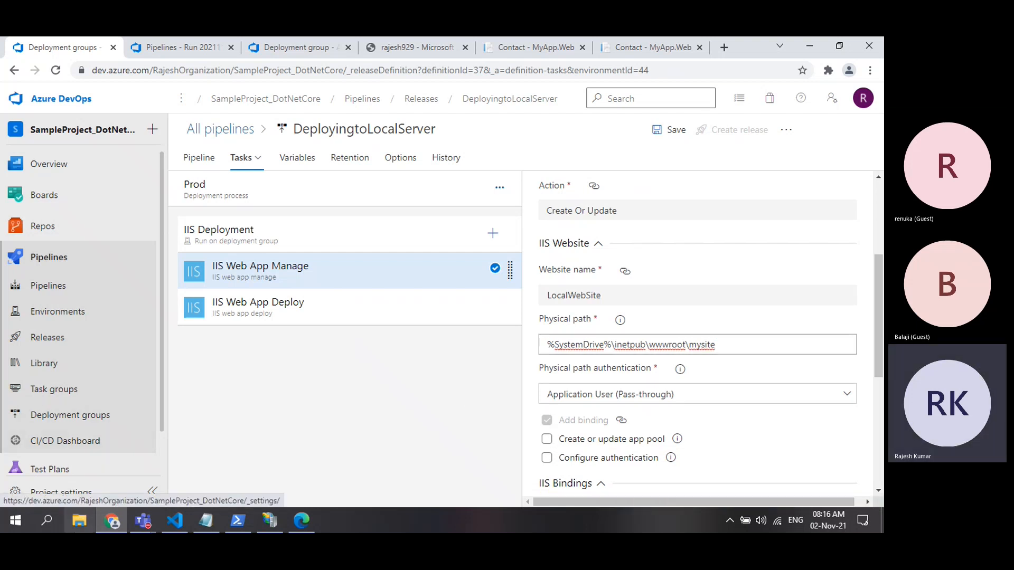
Switch to File Explorer and open the C:\inetpub\wwwroot folder
{"action": "key", "text": "super+e"}
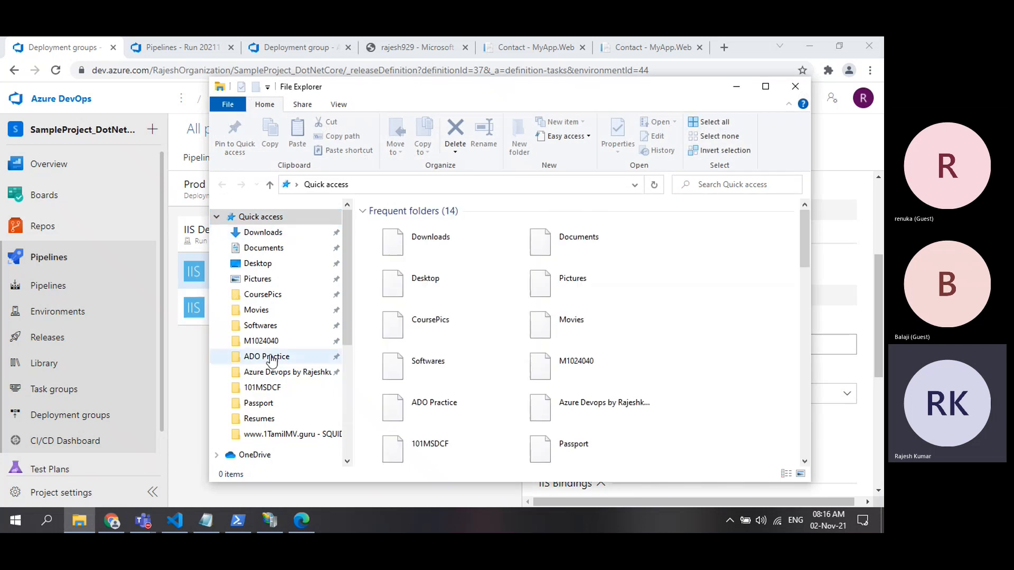
{"action": "scroll", "coordinate": [296, 359], "scroll_direction": "down", "scroll_amount": 3}
{"action": "left_click", "coordinate": [253, 387]}
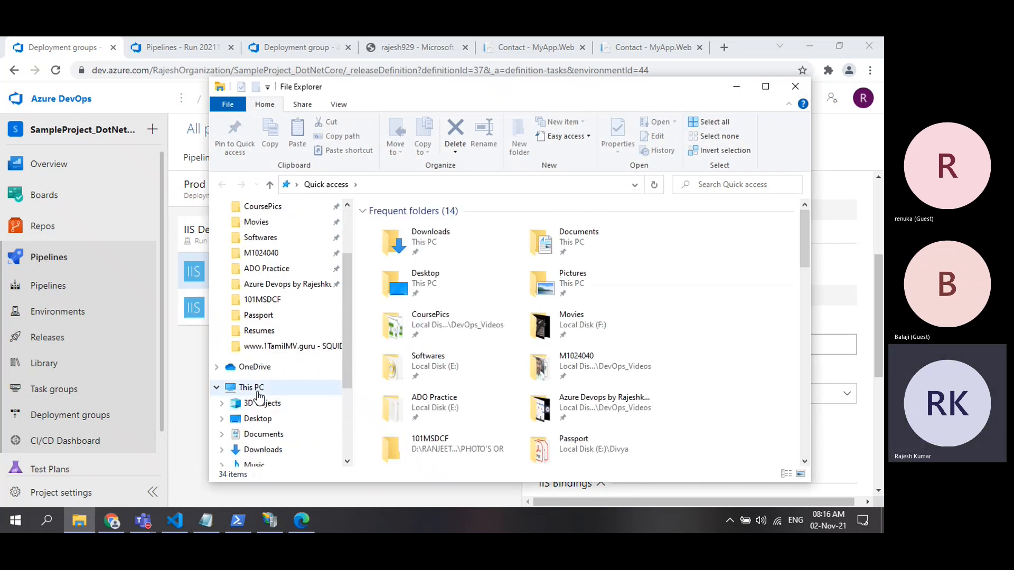
{"action": "double_click", "coordinate": [460, 401]}
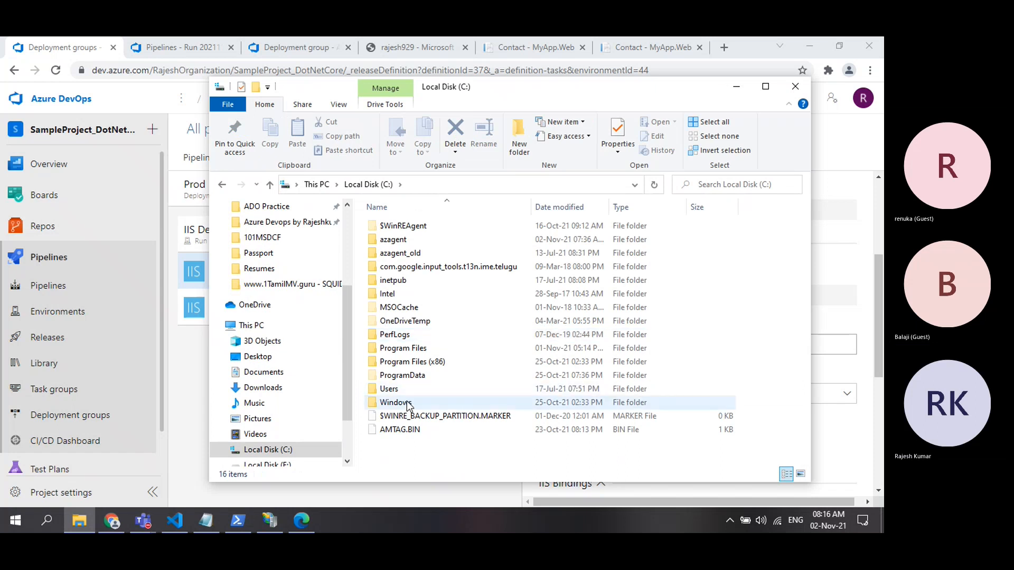
{"action": "double_click", "coordinate": [397, 280]}
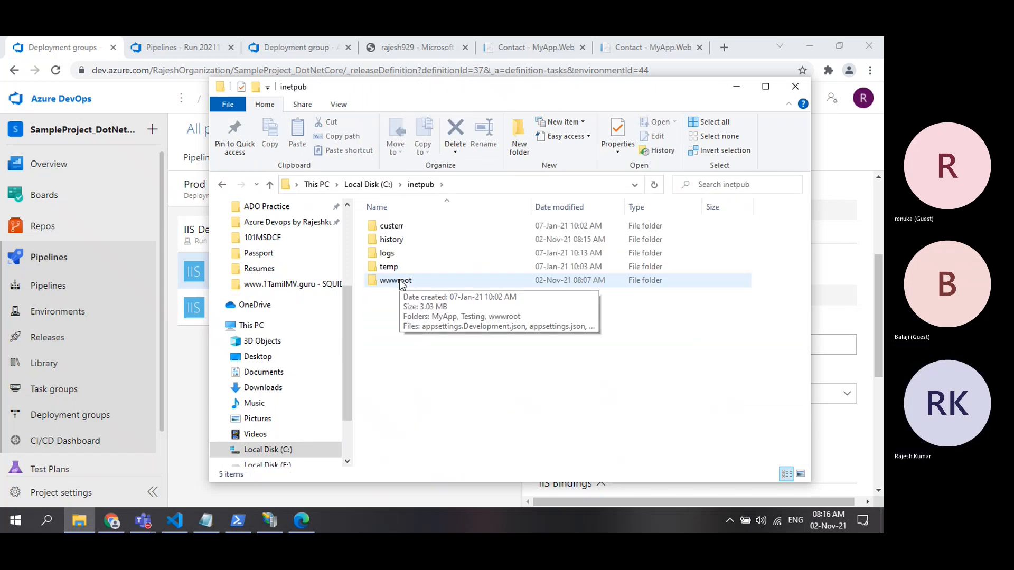
{"action": "double_click", "coordinate": [400, 283]}
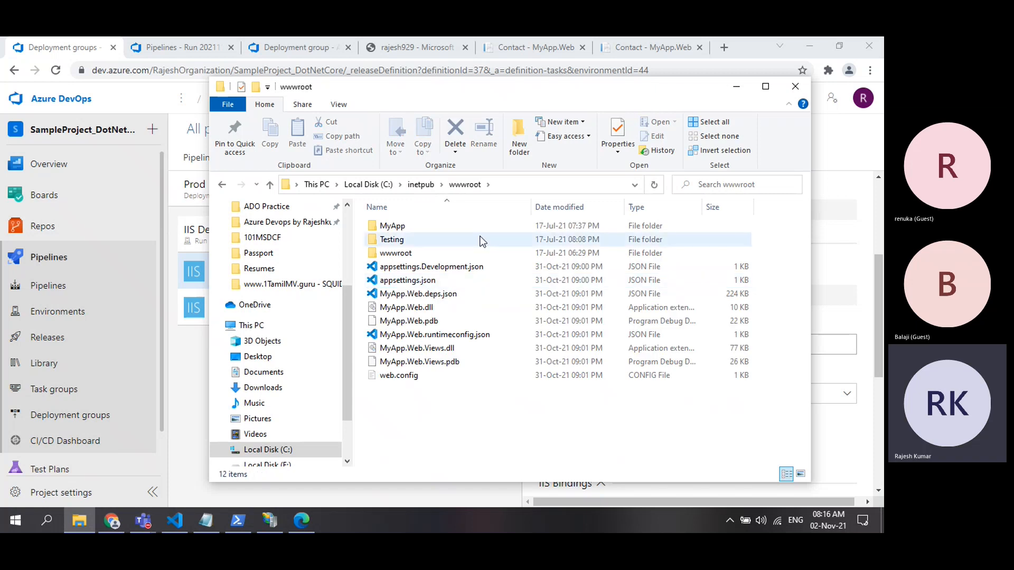
Create a folder named mysite in wwwroot with administrator permission, refresh the folder and return to the release pipeline
{"action": "left_click", "coordinate": [518, 148]}
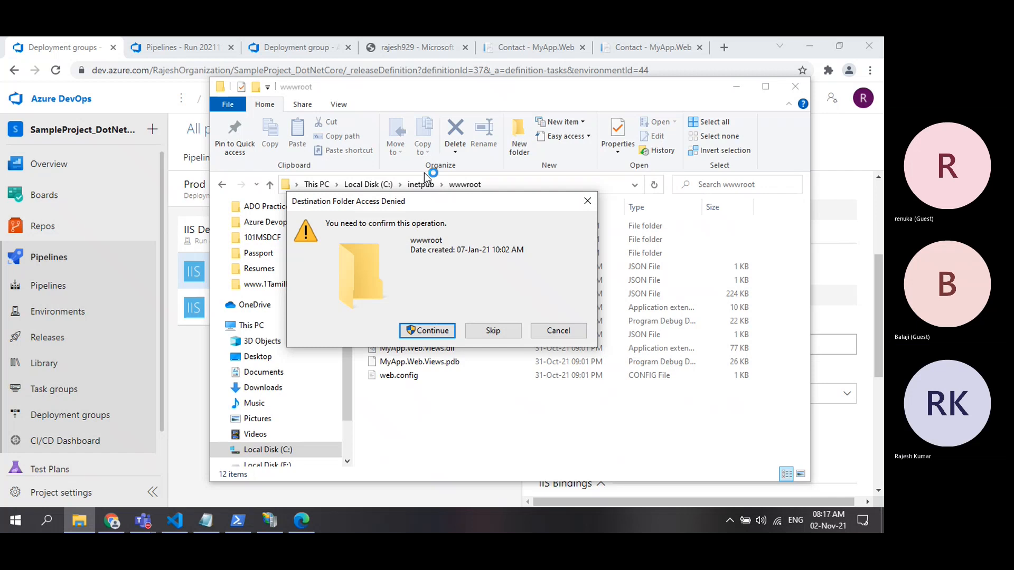
{"action": "left_click", "coordinate": [428, 329]}
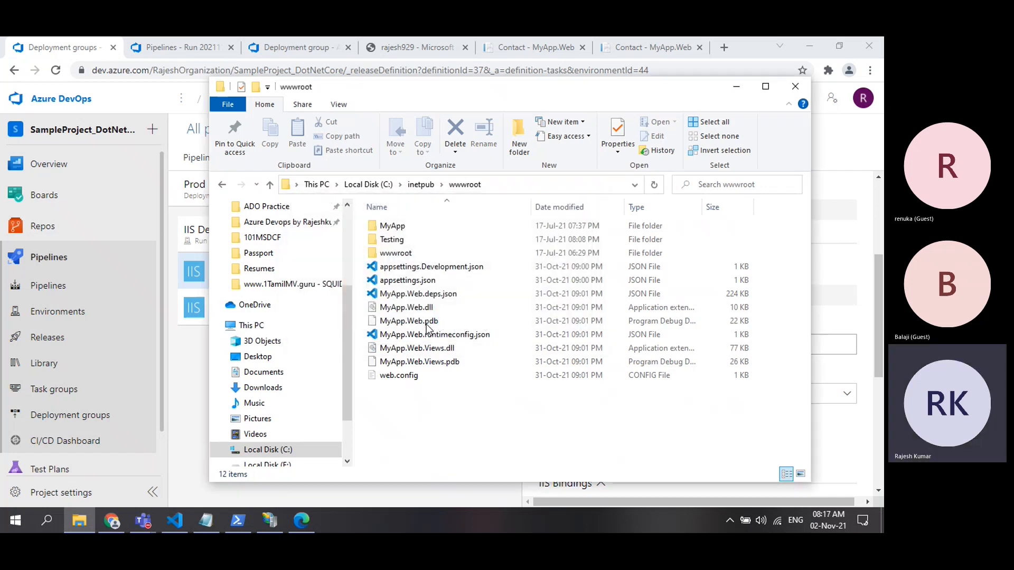
{"action": "type", "text": "mysite"}
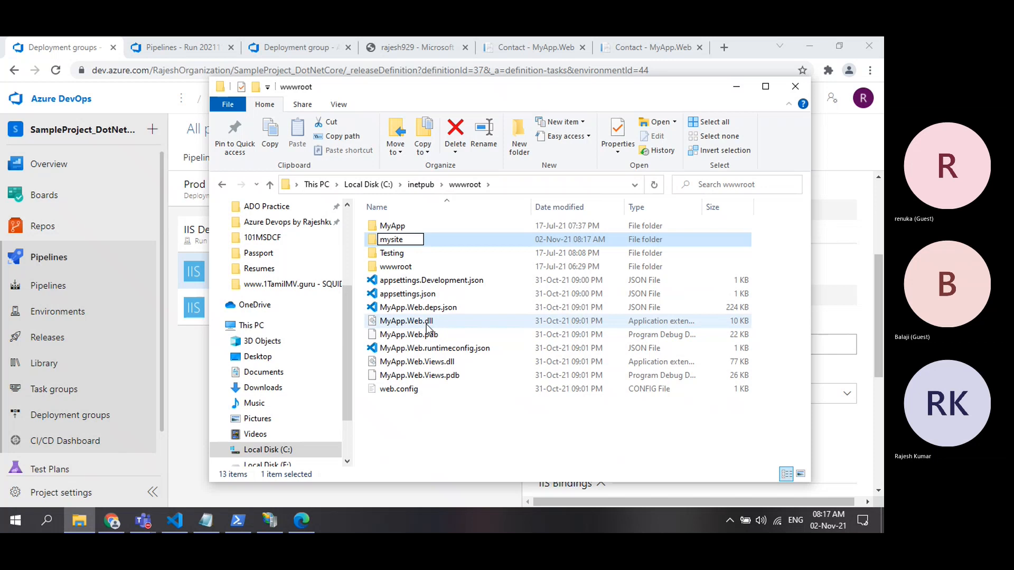
{"action": "key", "text": "Return"}
{"action": "right_click", "coordinate": [444, 410]}
{"action": "left_click", "coordinate": [479, 234]}
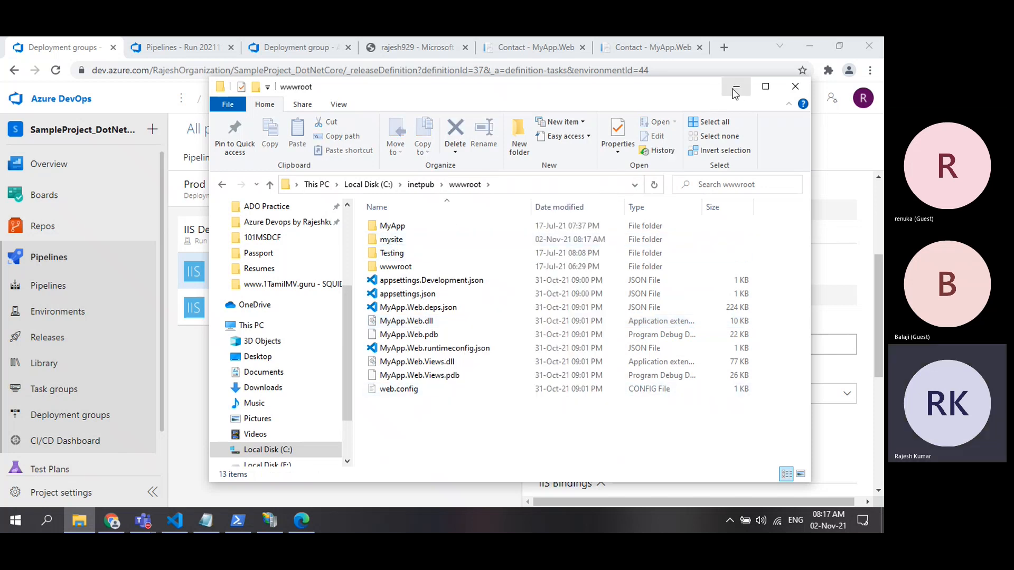
{"action": "left_click", "coordinate": [736, 90]}
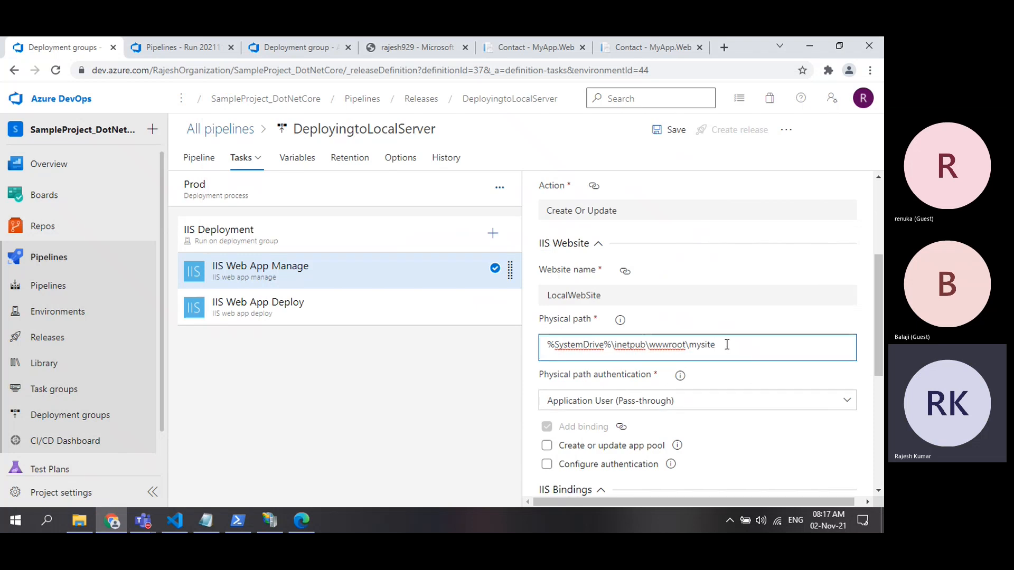
Review the IIS Web App Manage bindings, the IIS Deployment job options and the Prod stage parameters
{"action": "scroll", "coordinate": [713, 385], "scroll_direction": "down", "scroll_amount": 4}
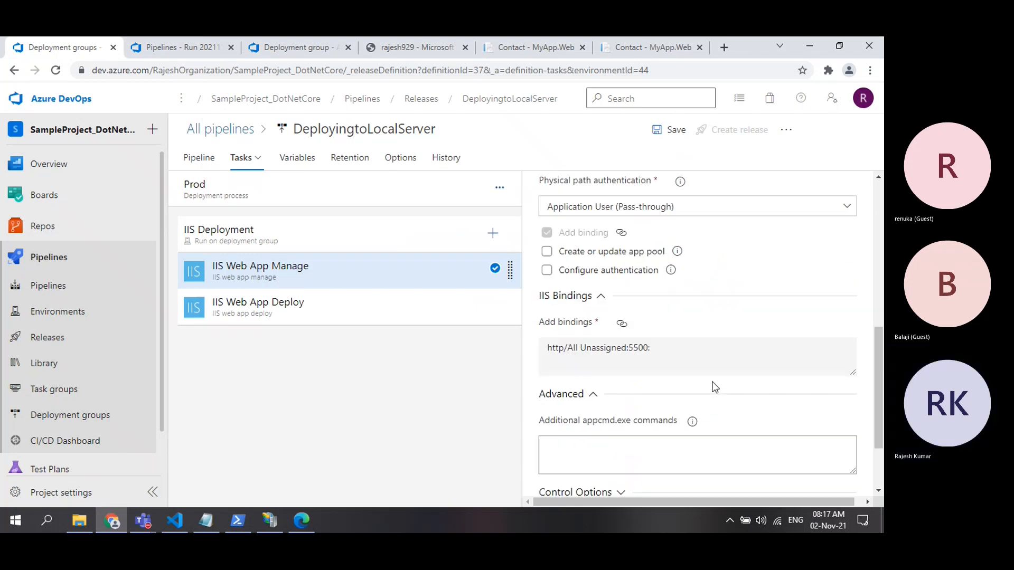
{"action": "left_click", "coordinate": [315, 235]}
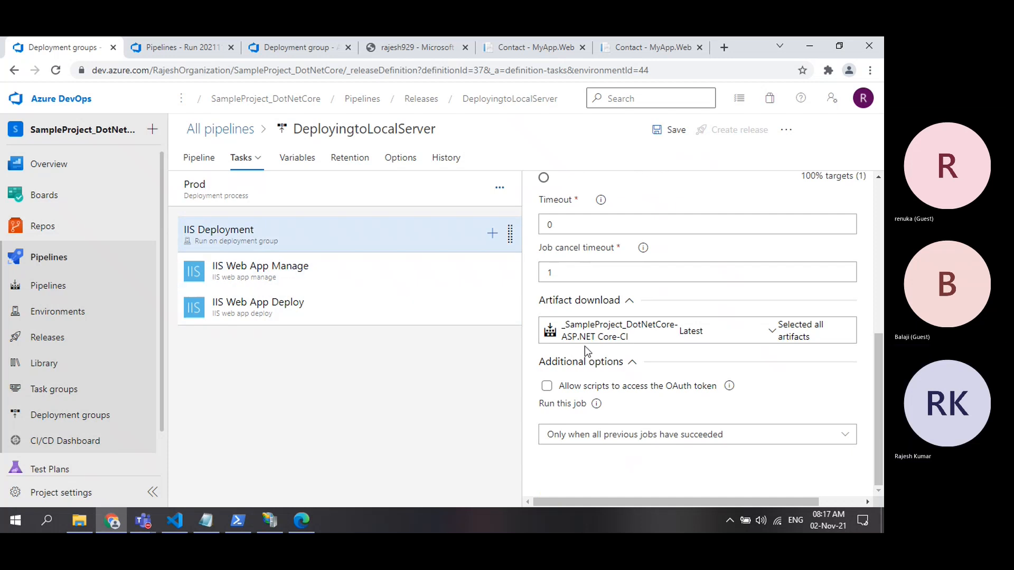
{"action": "left_click", "coordinate": [267, 192]}
{"action": "left_click", "coordinate": [568, 390]}
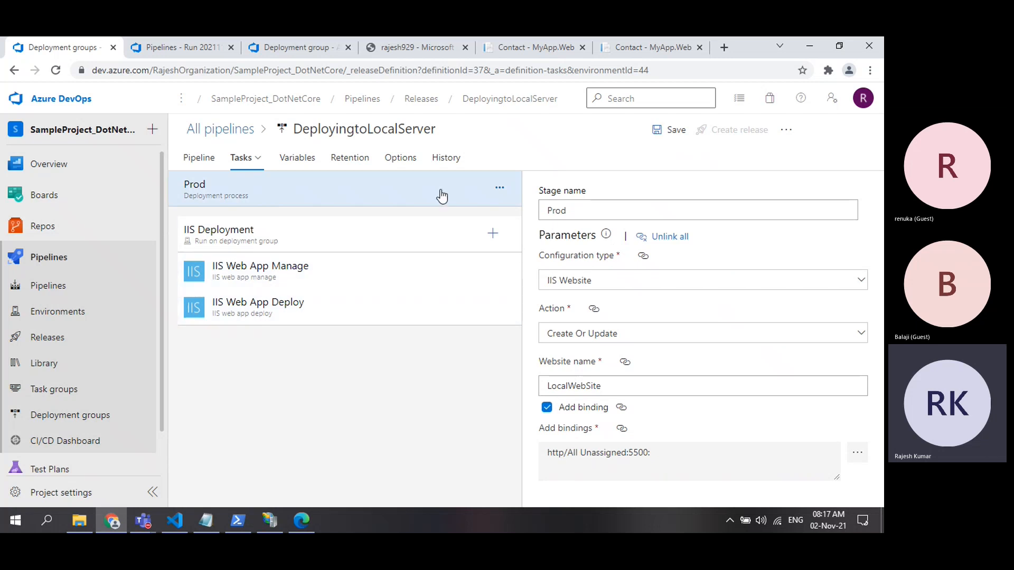
Save the release pipeline with the comment "changed the folder path"
{"action": "left_click", "coordinate": [672, 132]}
{"action": "left_click", "coordinate": [388, 308]}
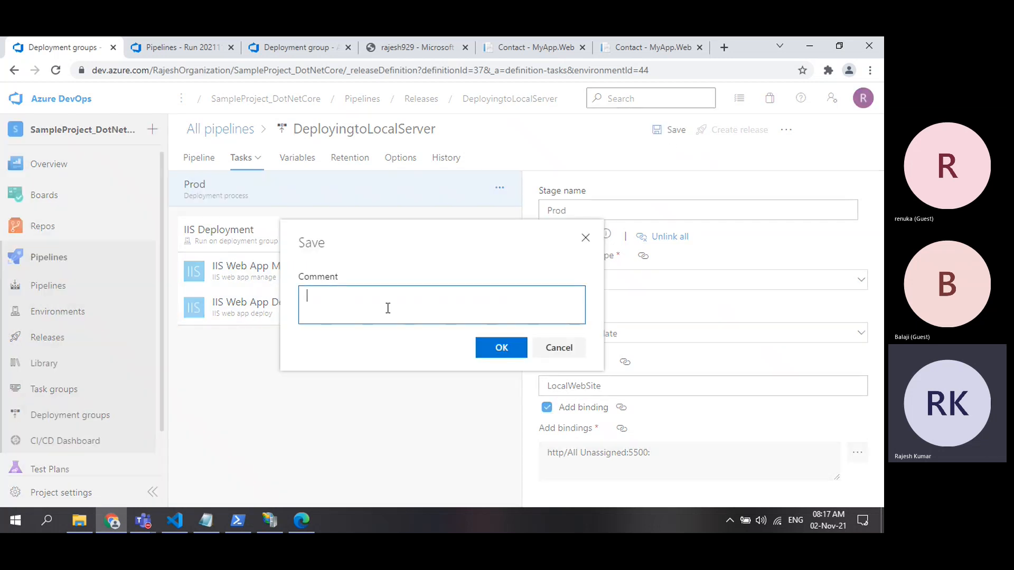
{"action": "type", "text": "changed the folder path"}
{"action": "left_click", "coordinate": [499, 356]}
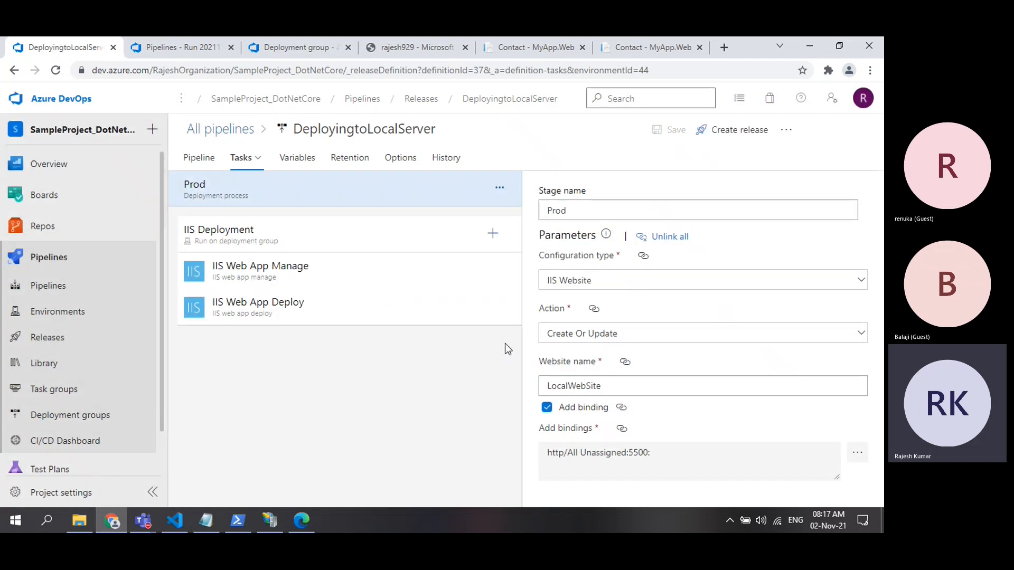
Create a new DeployingtoLocalServer release with artifact version 20211101.1 and open its progress page
{"action": "left_click", "coordinate": [737, 132]}
{"action": "left_click", "coordinate": [525, 494]}
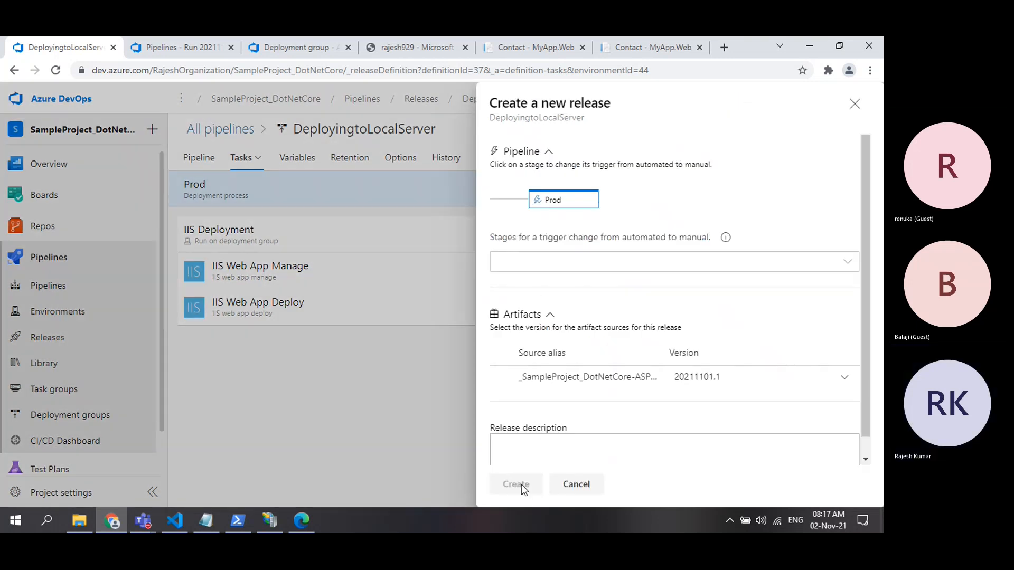
{"action": "left_click", "coordinate": [243, 166]}
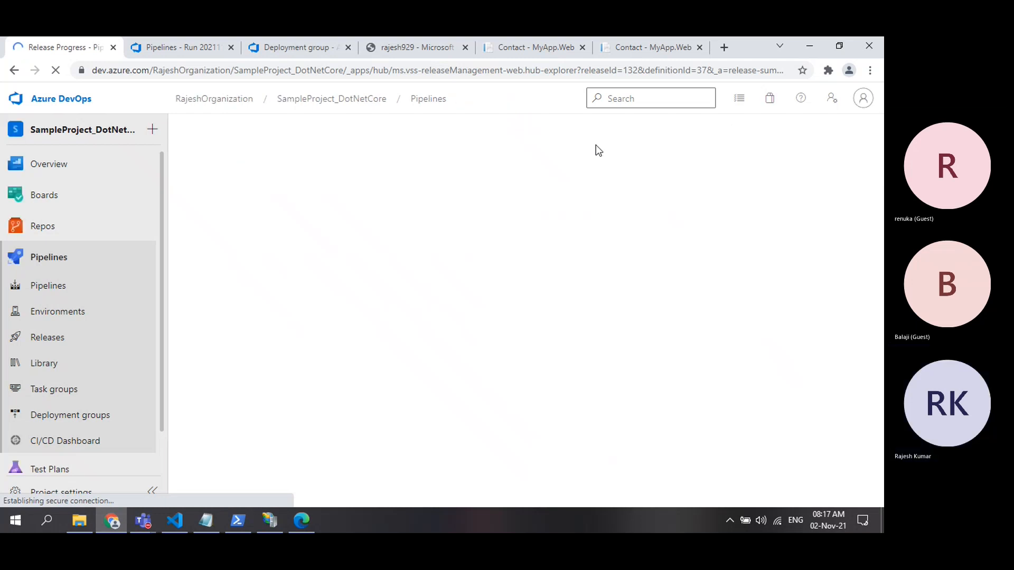
Check the site list in IIS Manager, the release's progress and the refreshed wwwroot folder, ending at Local Disk (C:)
{"action": "left_click", "coordinate": [269, 520]}
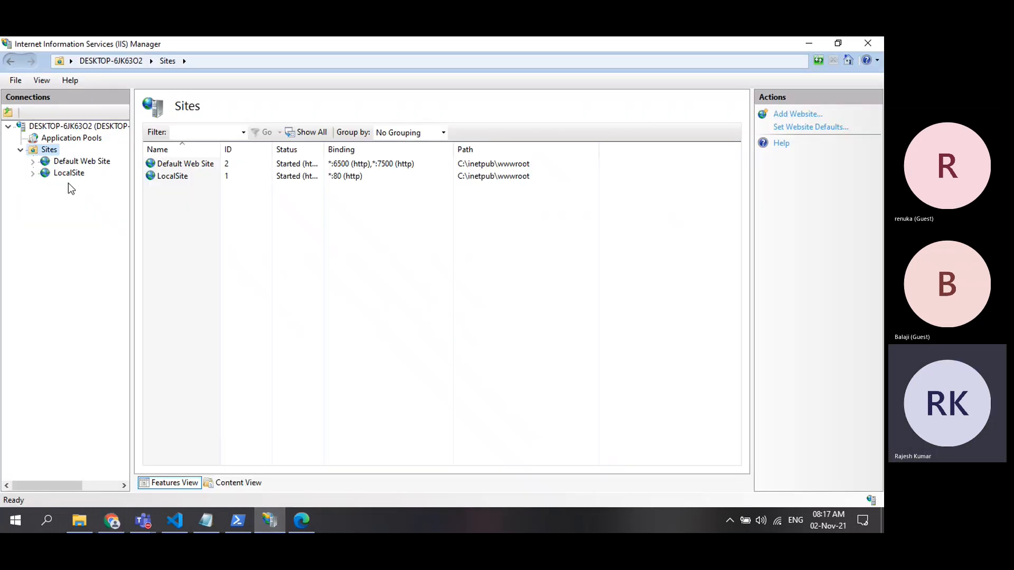
{"action": "left_click", "coordinate": [269, 520]}
{"action": "mouse_move", "coordinate": [429, 360]}
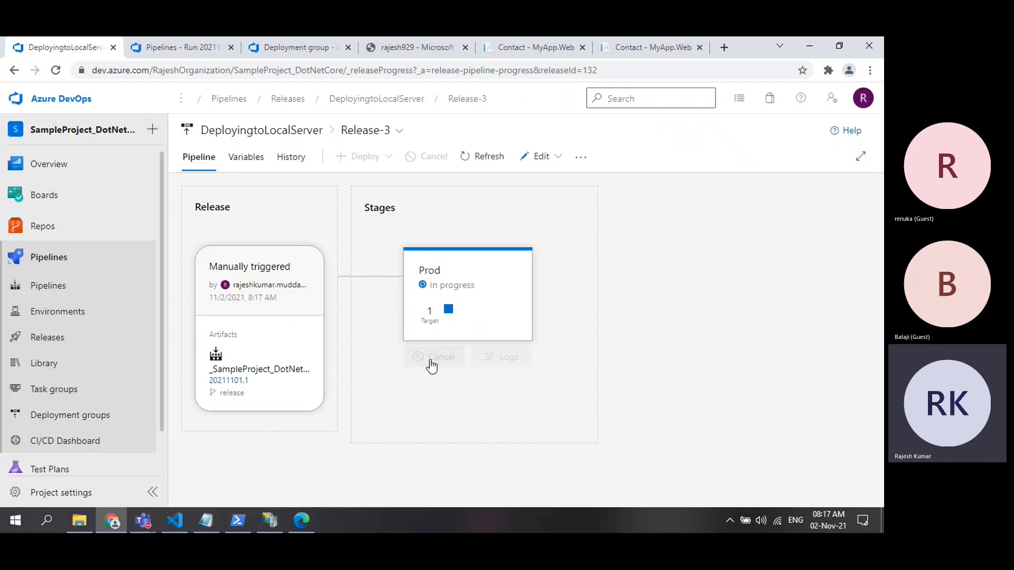
{"action": "left_click", "coordinate": [78, 521]}
{"action": "right_click", "coordinate": [448, 431]}
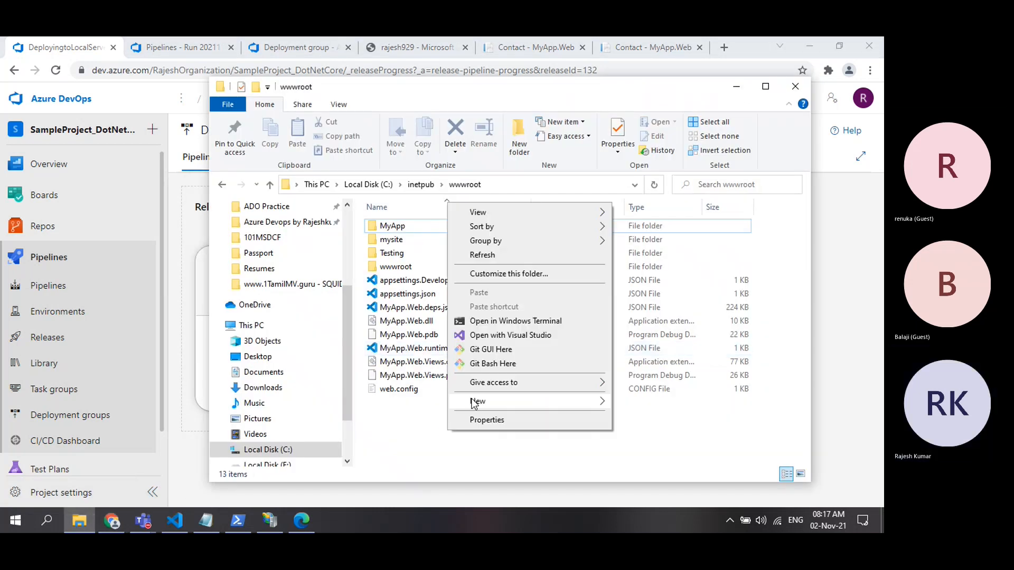
{"action": "left_click", "coordinate": [487, 255]}
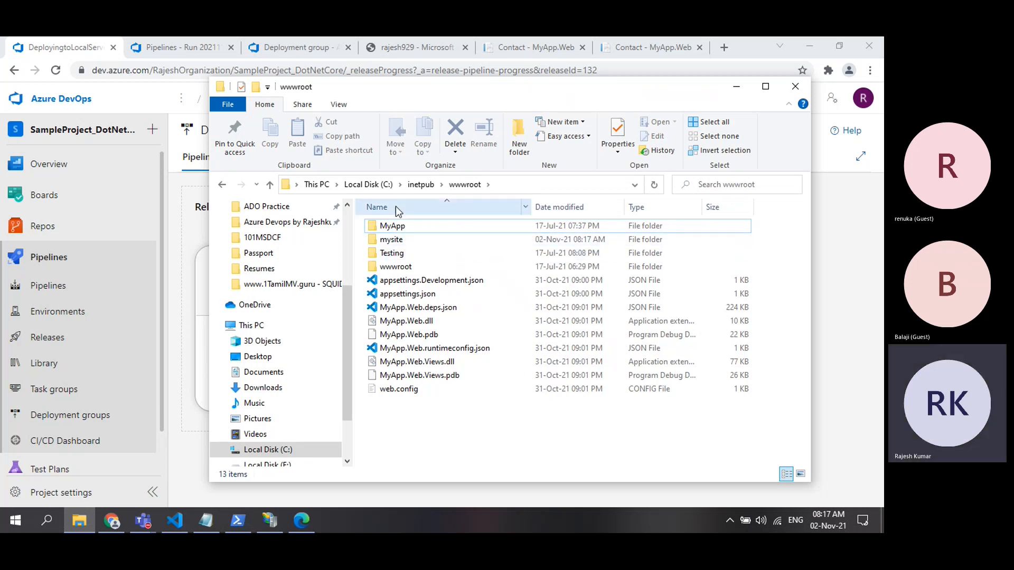
{"action": "left_click", "coordinate": [369, 186]}
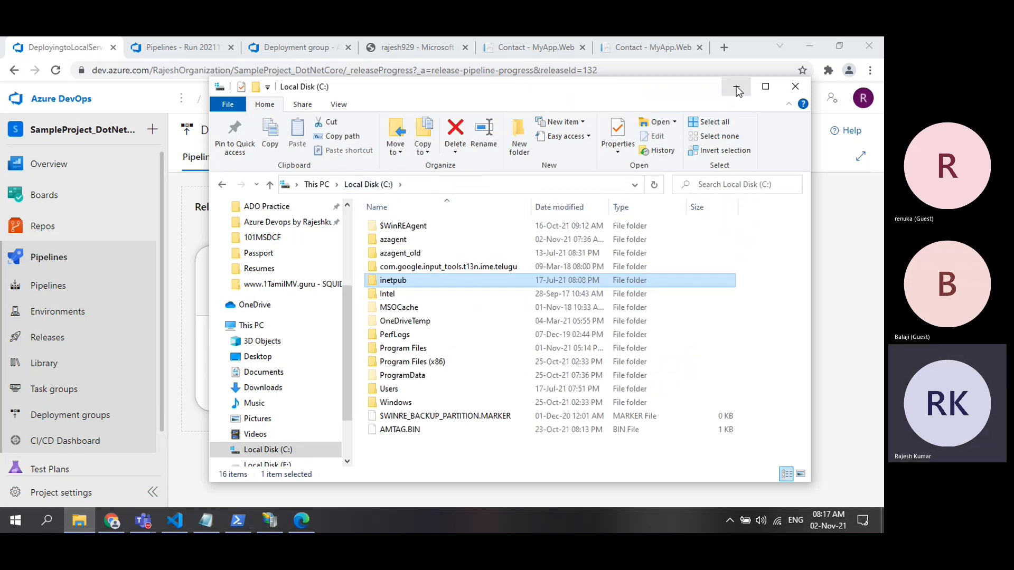
Return to Azure DevOps and reopen Release-3 from the pipeline's releases list to check the Prod stage
{"action": "left_click", "coordinate": [737, 86]}
{"action": "left_click", "coordinate": [280, 132]}
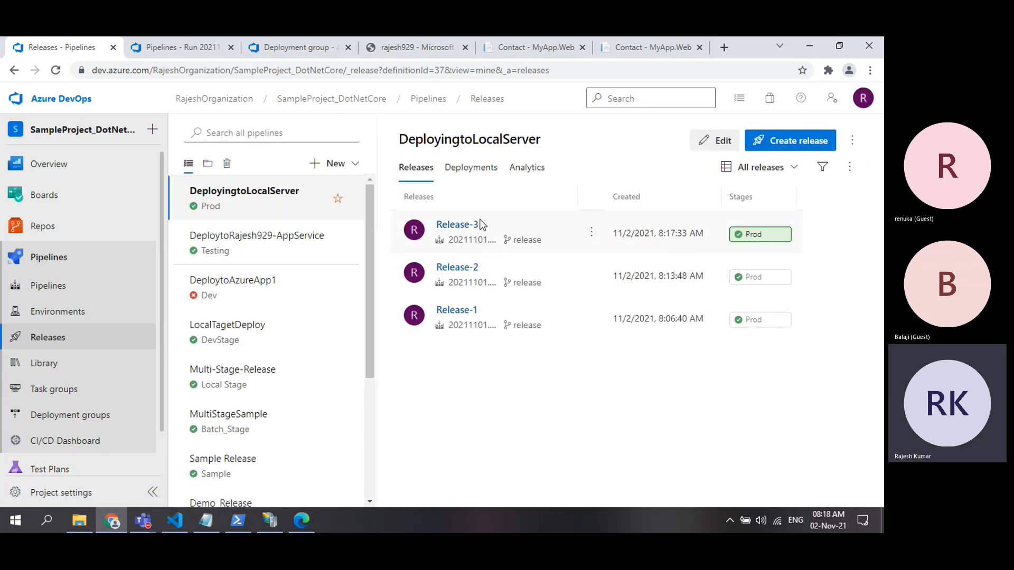
{"action": "left_click", "coordinate": [461, 224]}
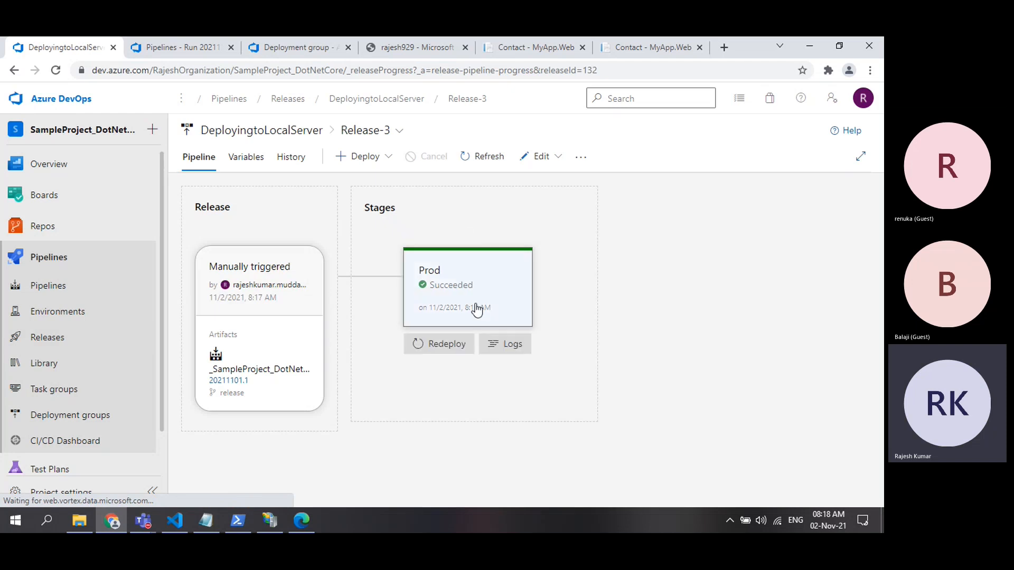
Switch to IIS Manager, refresh the Sites node and open LocalWebSite
{"action": "left_click", "coordinate": [276, 519]}
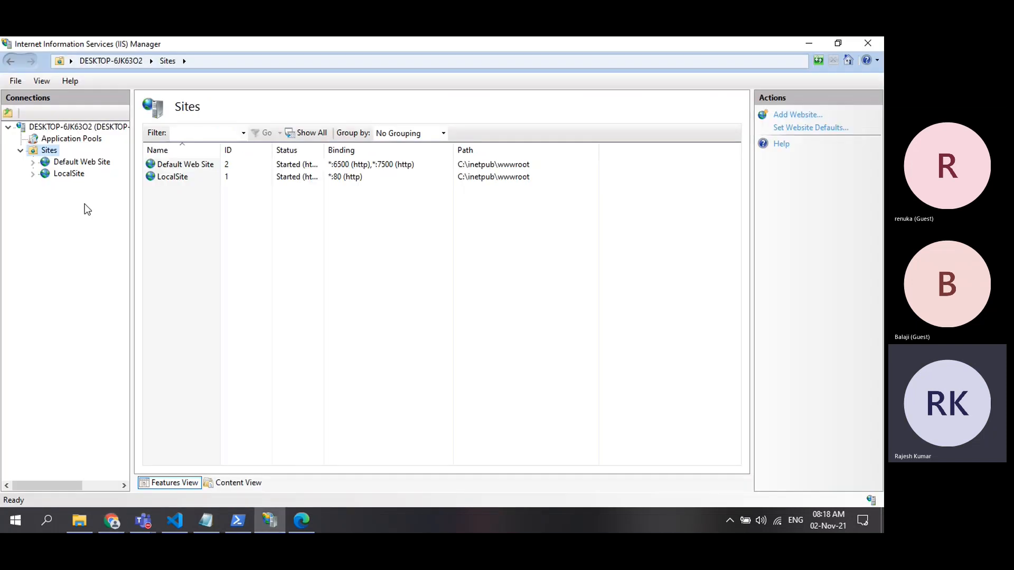
{"action": "right_click", "coordinate": [48, 150]}
{"action": "left_click", "coordinate": [68, 177]}
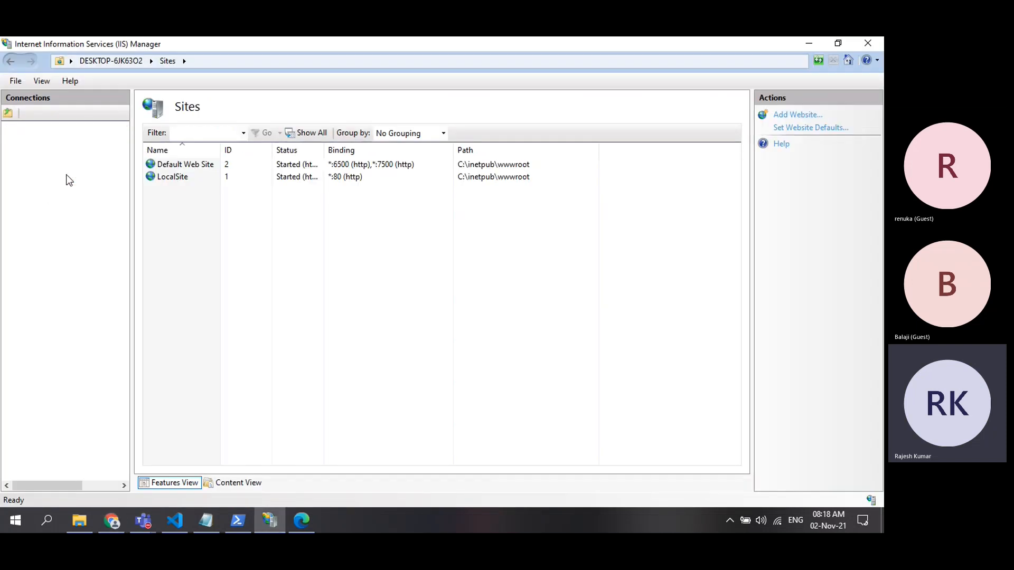
{"action": "left_click", "coordinate": [70, 186]}
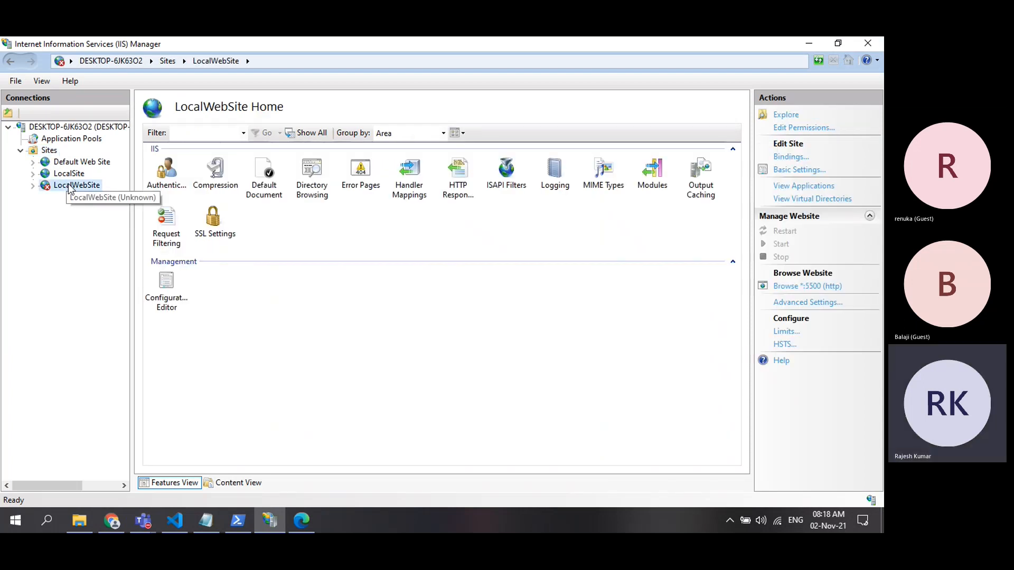
Try to restart LocalWebSite
{"action": "right_click", "coordinate": [78, 190]}
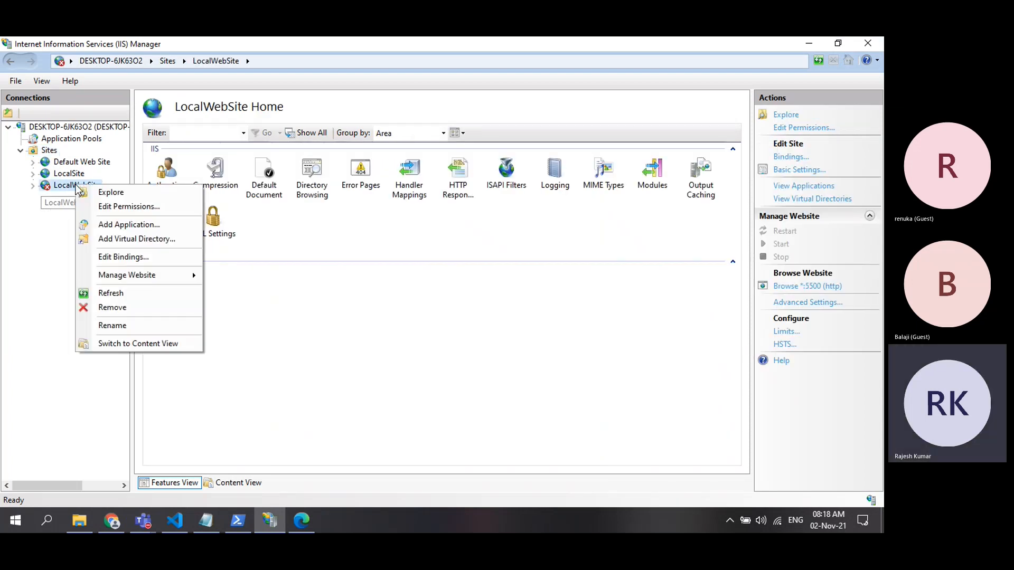
{"action": "mouse_move", "coordinate": [138, 280]}
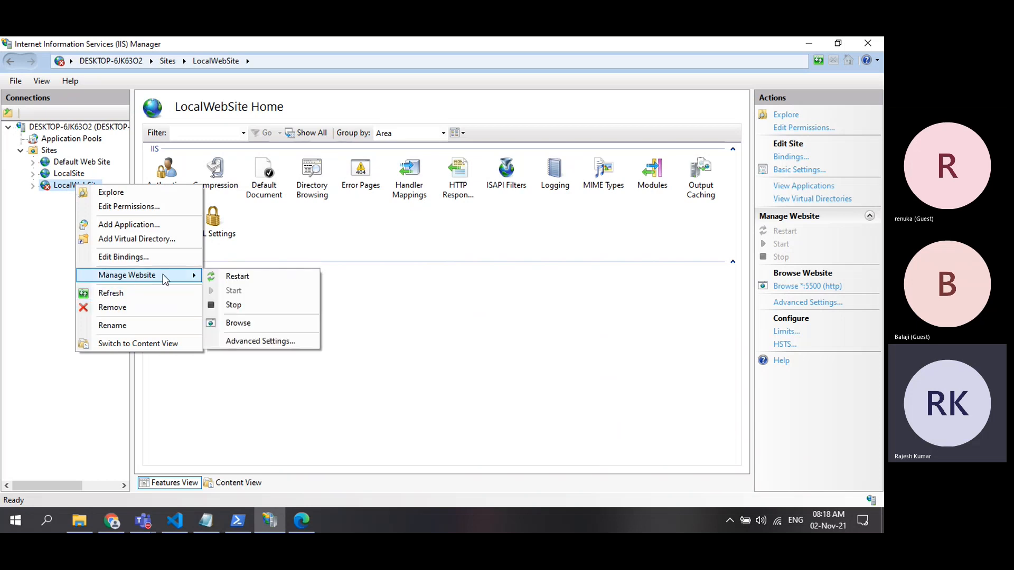
{"action": "left_click", "coordinate": [235, 277]}
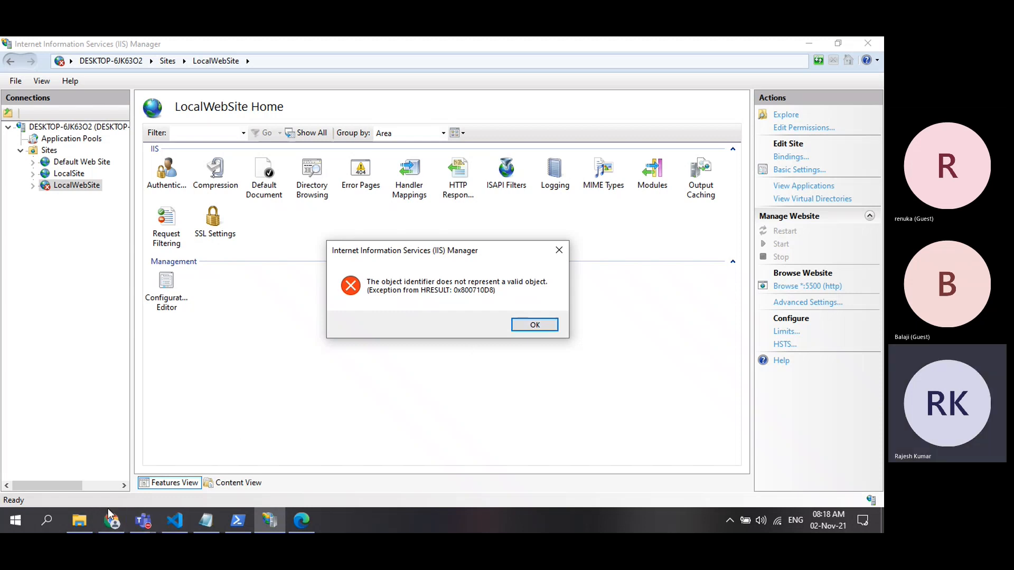
Switch to File Explorer and examine the deployed files in inetpub\wwwroot\mysite and its nested wwwroot folder
{"action": "left_click", "coordinate": [79, 521]}
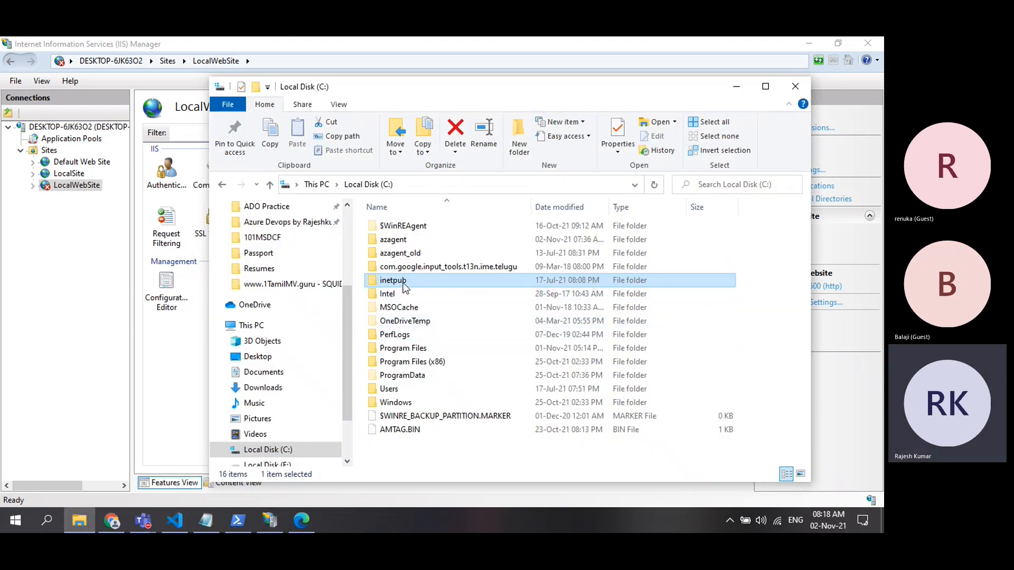
{"action": "double_click", "coordinate": [405, 285]}
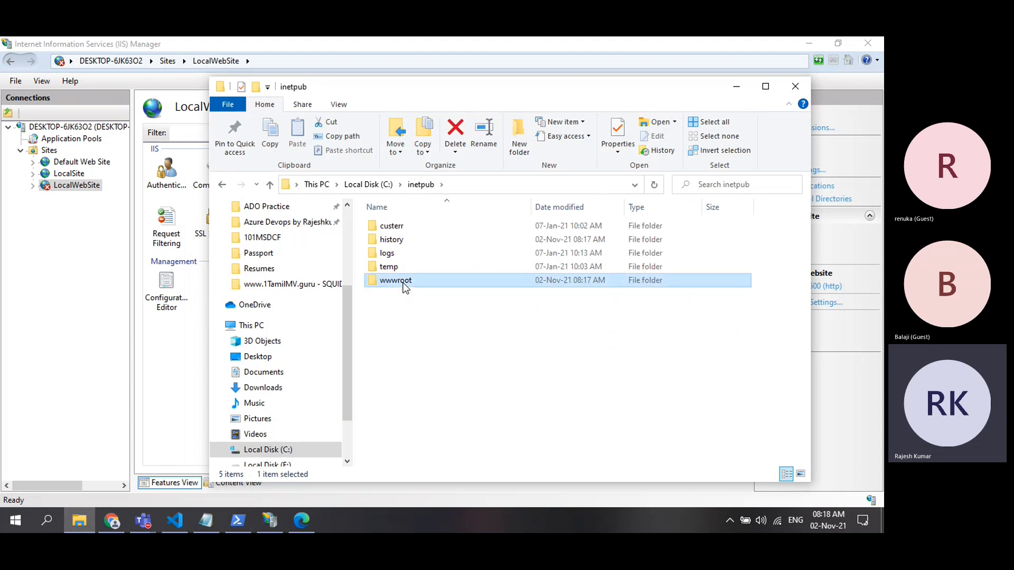
{"action": "double_click", "coordinate": [405, 286]}
{"action": "double_click", "coordinate": [393, 240]}
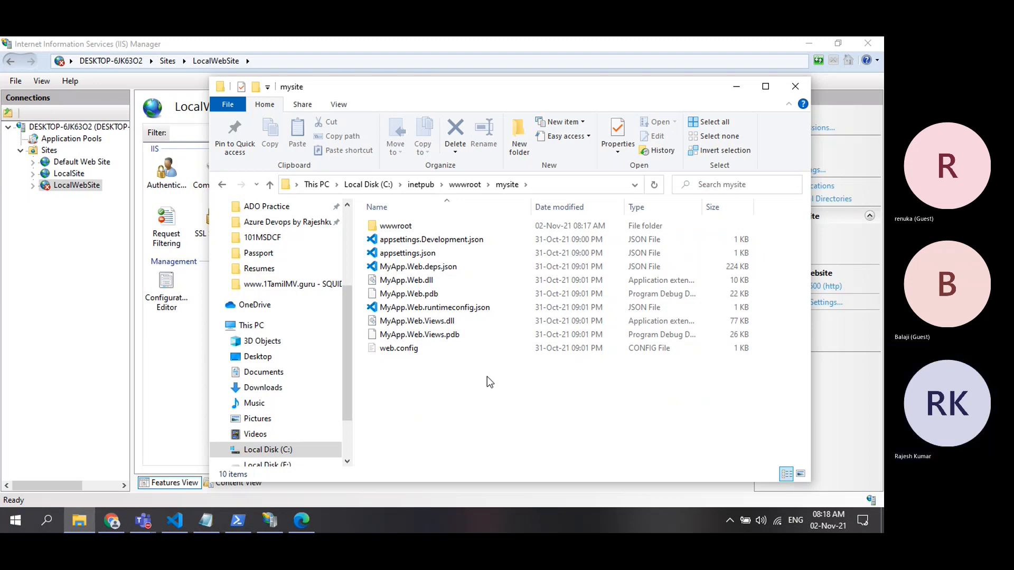
{"action": "double_click", "coordinate": [406, 226]}
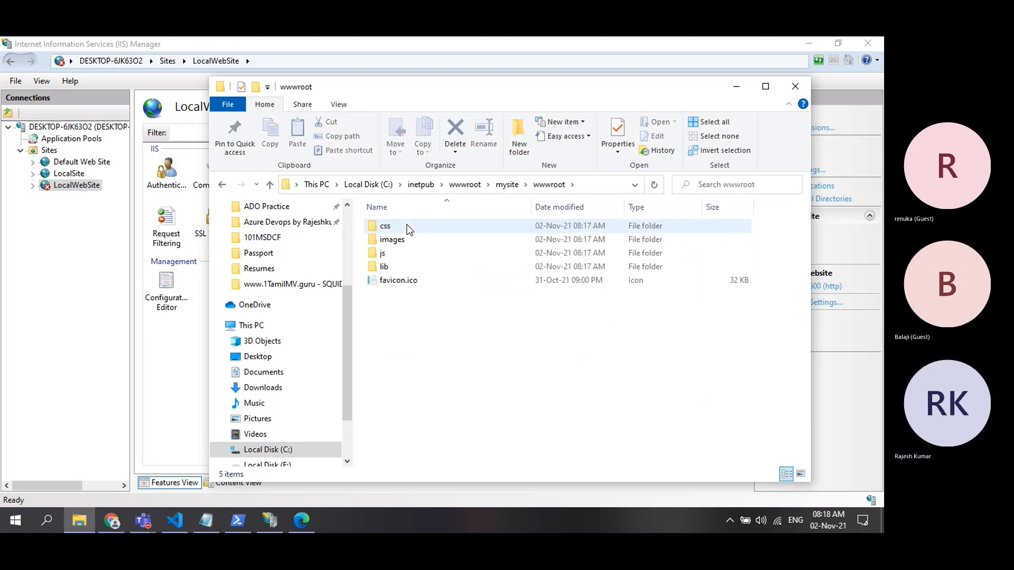
{"action": "left_click", "coordinate": [501, 185]}
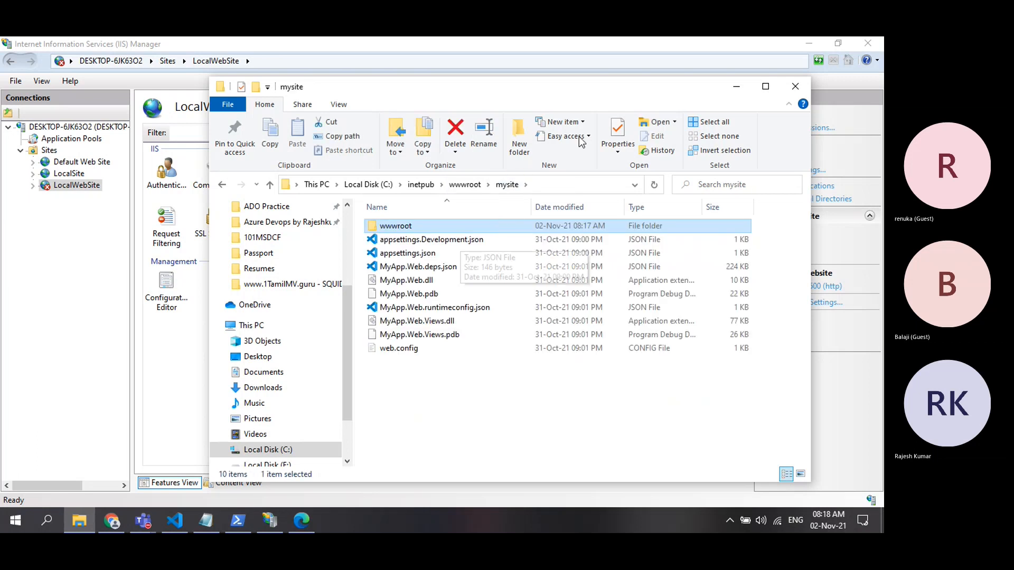
Return to IIS Manager, dismiss the error and test LocalWebSite in the browser on port 5500, closing the browser when done
{"action": "left_click", "coordinate": [737, 87]}
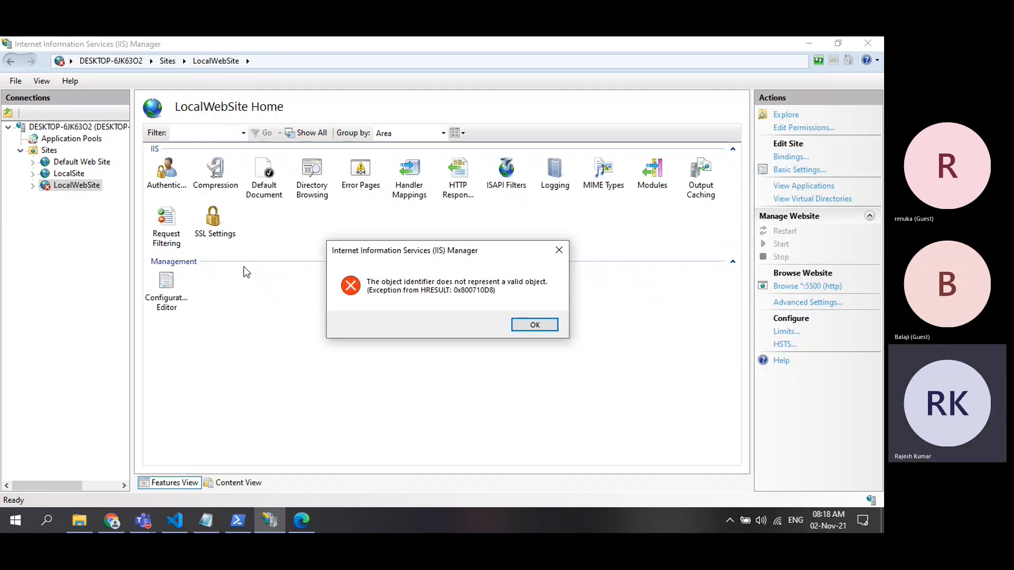
{"action": "left_click", "coordinate": [552, 328]}
{"action": "left_click", "coordinate": [808, 288]}
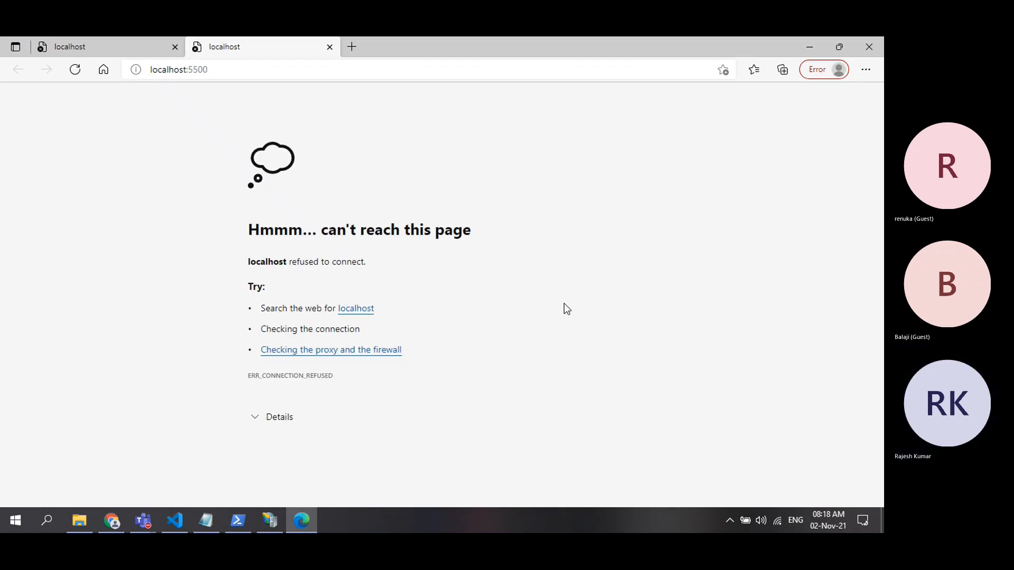
{"action": "key", "text": "F5"}
{"action": "left_click", "coordinate": [353, 309]}
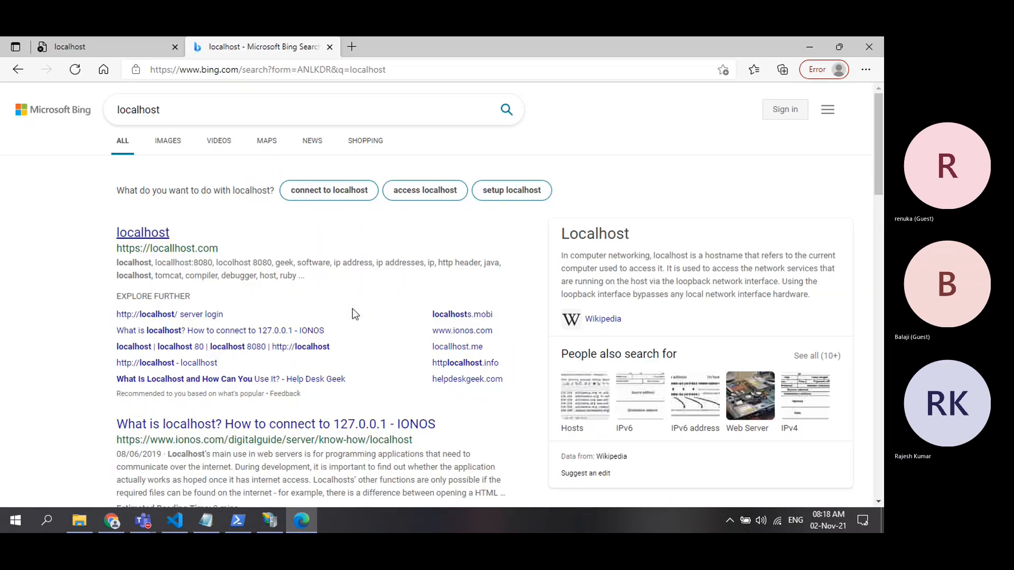
{"action": "left_click", "coordinate": [330, 47]}
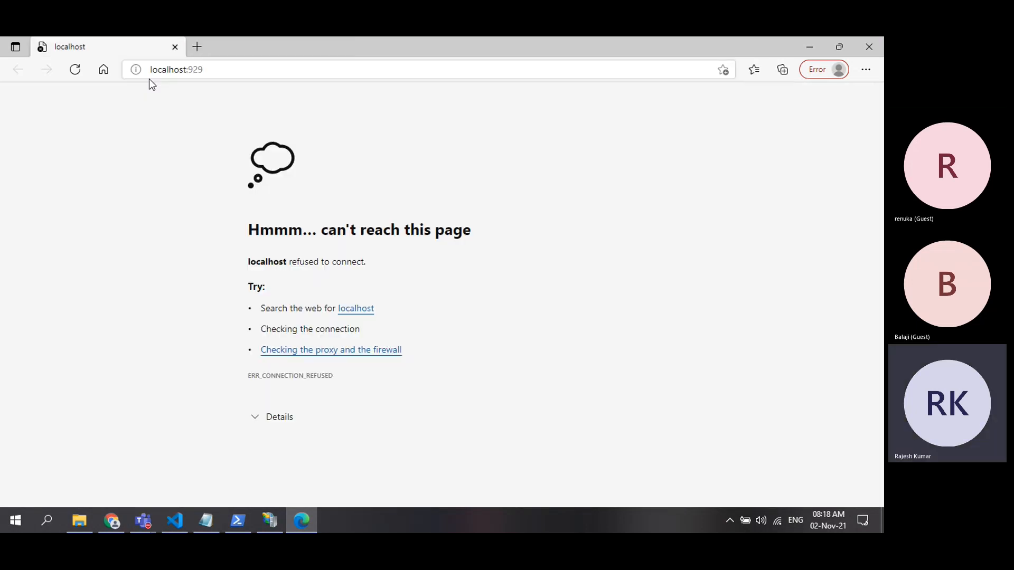
{"action": "left_click", "coordinate": [869, 47]}
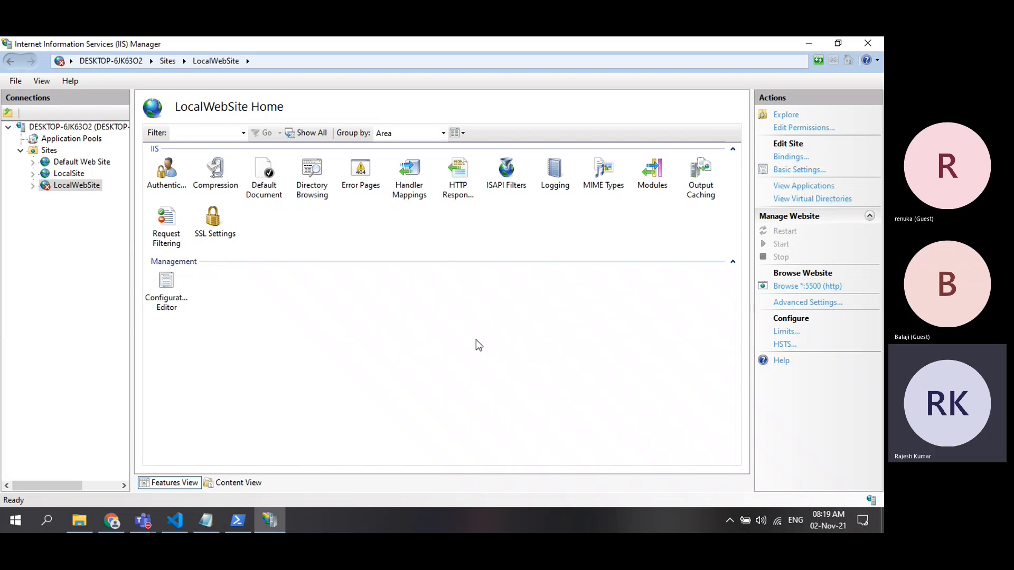
Check Release-3's Prod stage in Azure DevOps, and expand LocalWebSite's wwwroot folder in IIS Manager
{"action": "left_click", "coordinate": [111, 521]}
{"action": "mouse_move", "coordinate": [460, 301]}
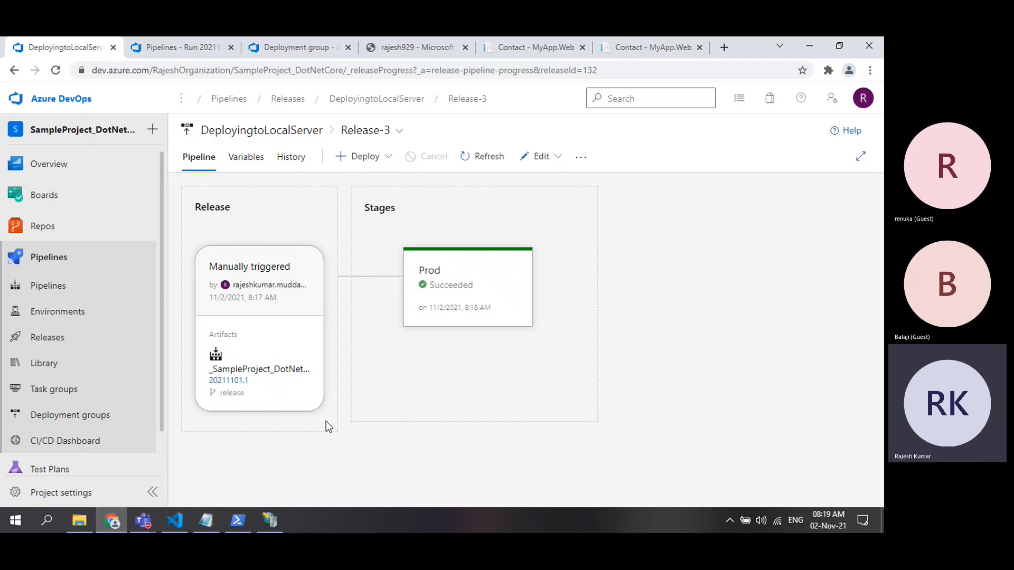
{"action": "left_click", "coordinate": [269, 520]}
{"action": "left_click", "coordinate": [32, 186]}
{"action": "left_click", "coordinate": [46, 198]}
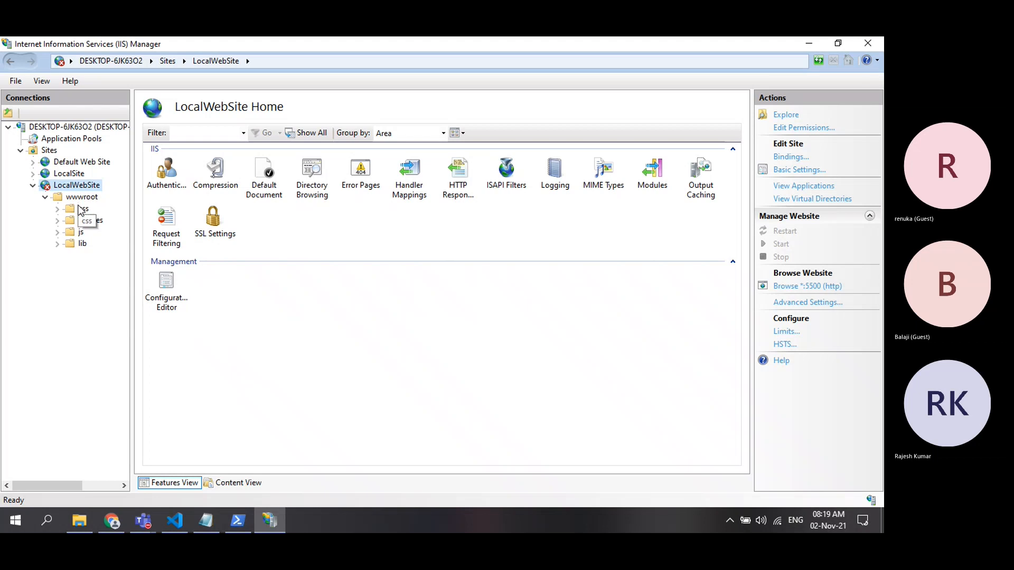
Inspect LocalWebSite's basic settings from the Sites list and view the server's application pools
{"action": "left_click", "coordinate": [49, 150]}
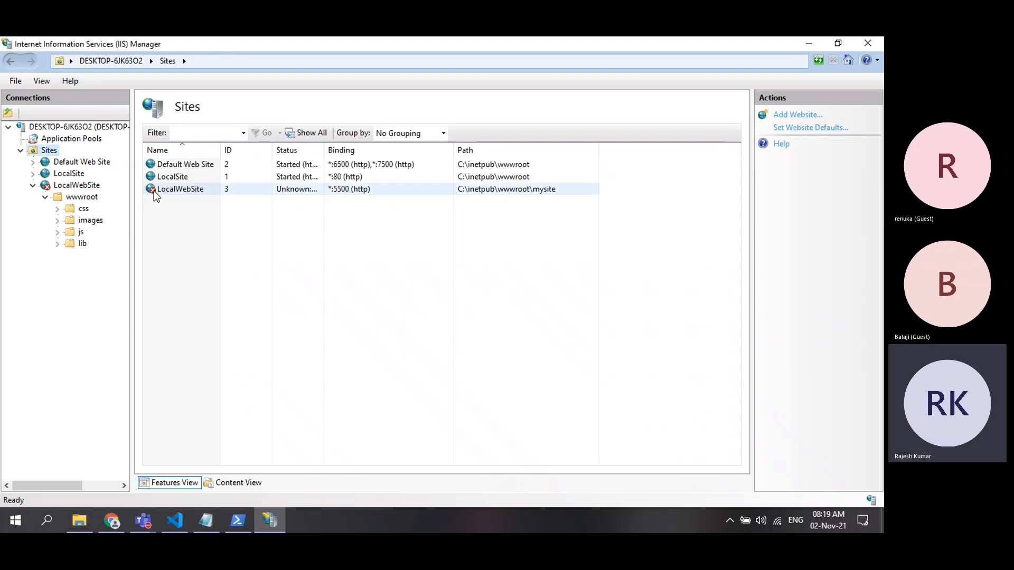
{"action": "right_click", "coordinate": [171, 191]}
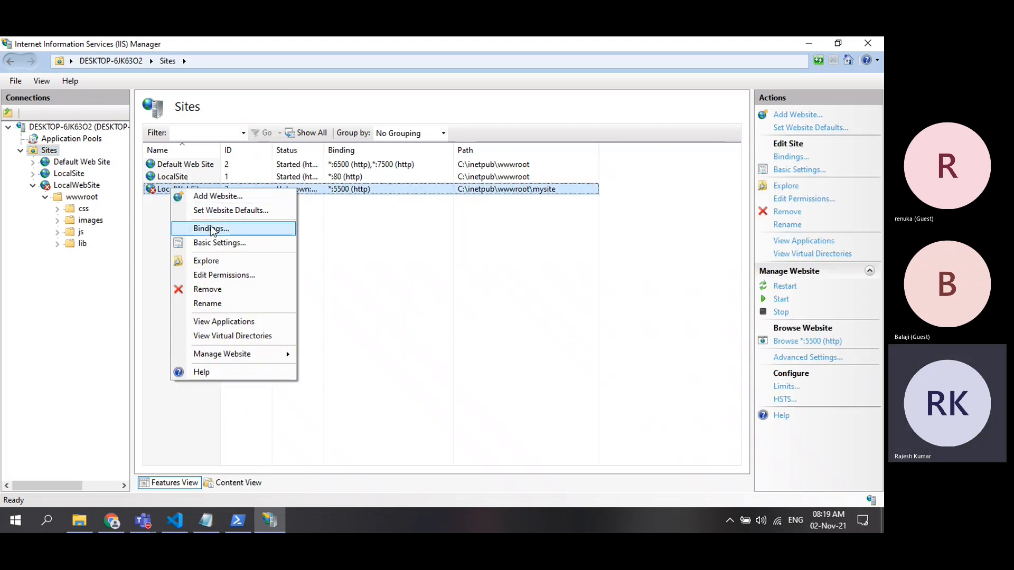
{"action": "left_click", "coordinate": [214, 243]}
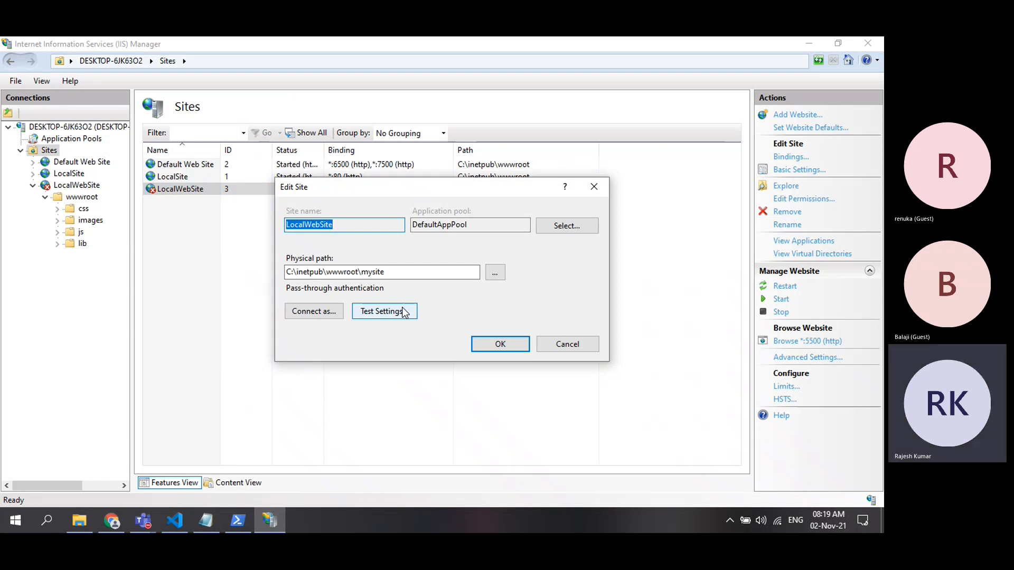
{"action": "left_click", "coordinate": [547, 349]}
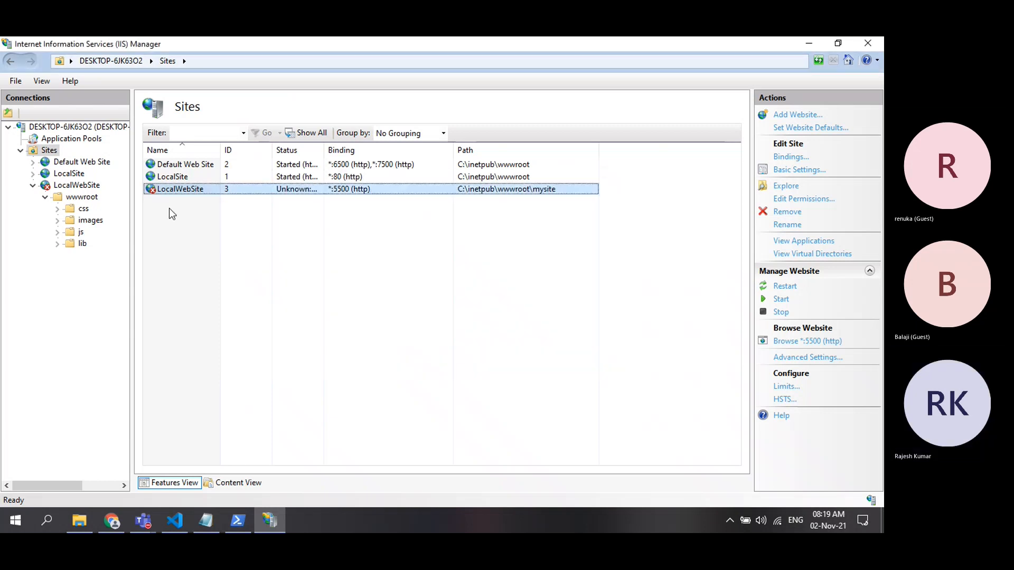
{"action": "left_click", "coordinate": [97, 141]}
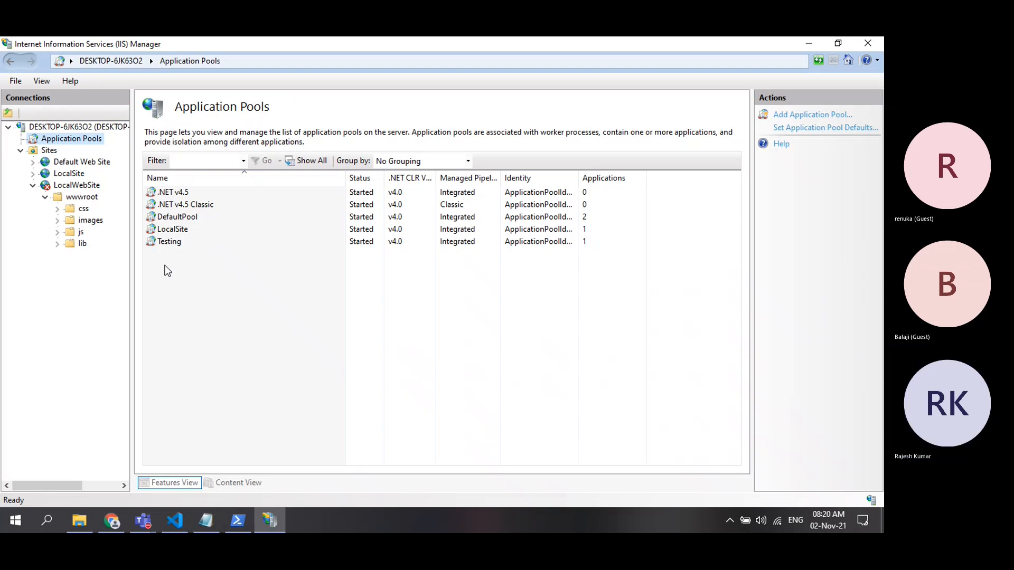
Switch to Azure DevOps and open the Prod stage tasks of the DeployingtoLocalServer release pipeline for editing
{"action": "left_click", "coordinate": [112, 521]}
{"action": "left_click", "coordinate": [286, 139]}
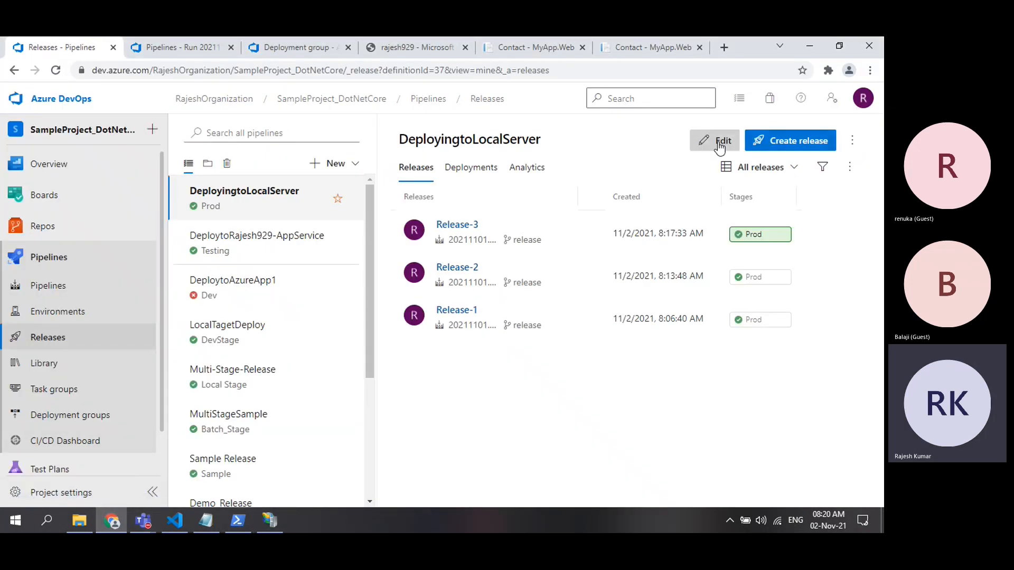
{"action": "left_click", "coordinate": [716, 141]}
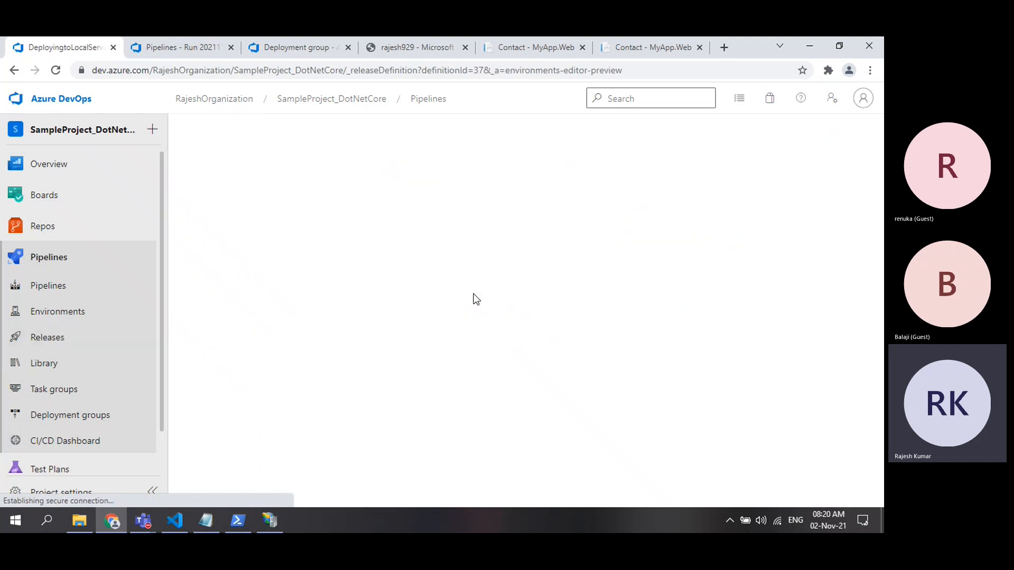
{"action": "left_click", "coordinate": [449, 304]}
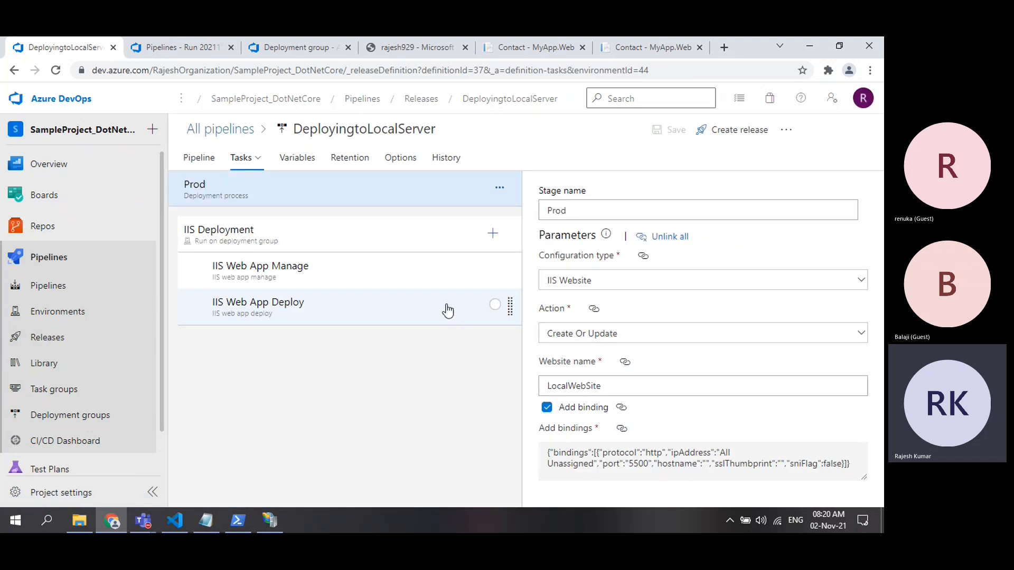
Review the Prod stage parameters and the available choices for the IIS website action
{"action": "left_click", "coordinate": [364, 278]}
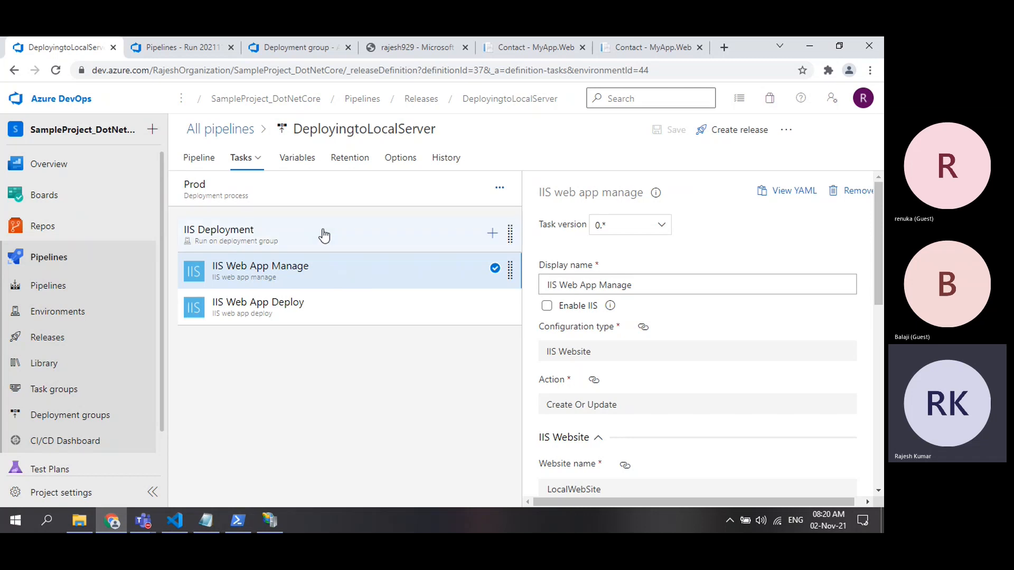
{"action": "left_click", "coordinate": [317, 195]}
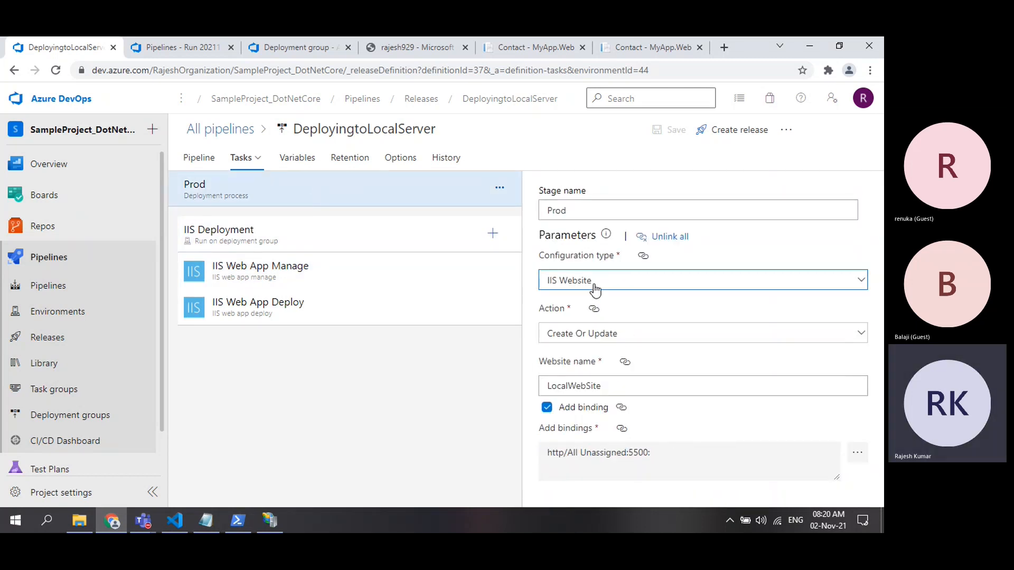
{"action": "left_click", "coordinate": [605, 336]}
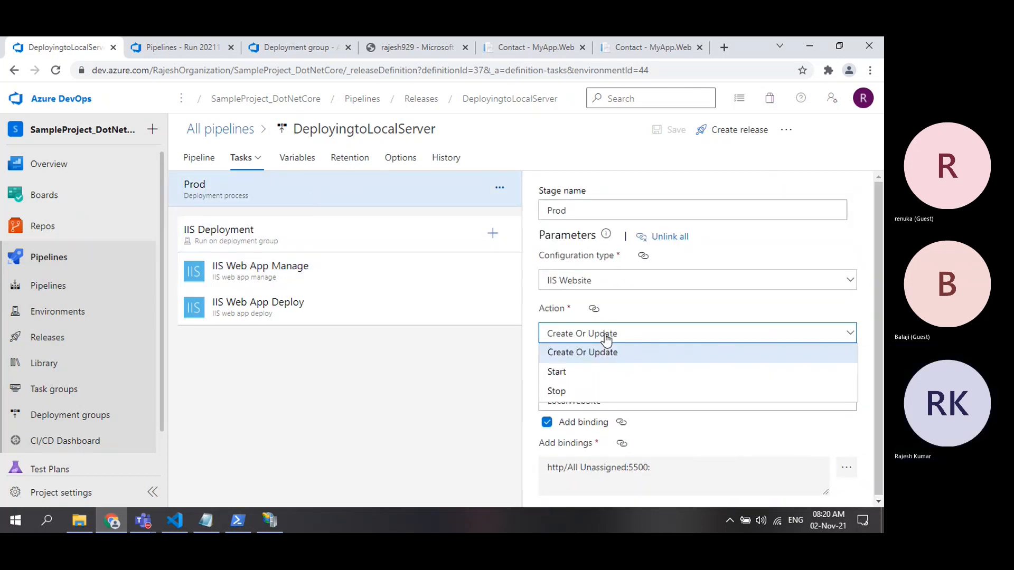
{"action": "left_click", "coordinate": [606, 338]}
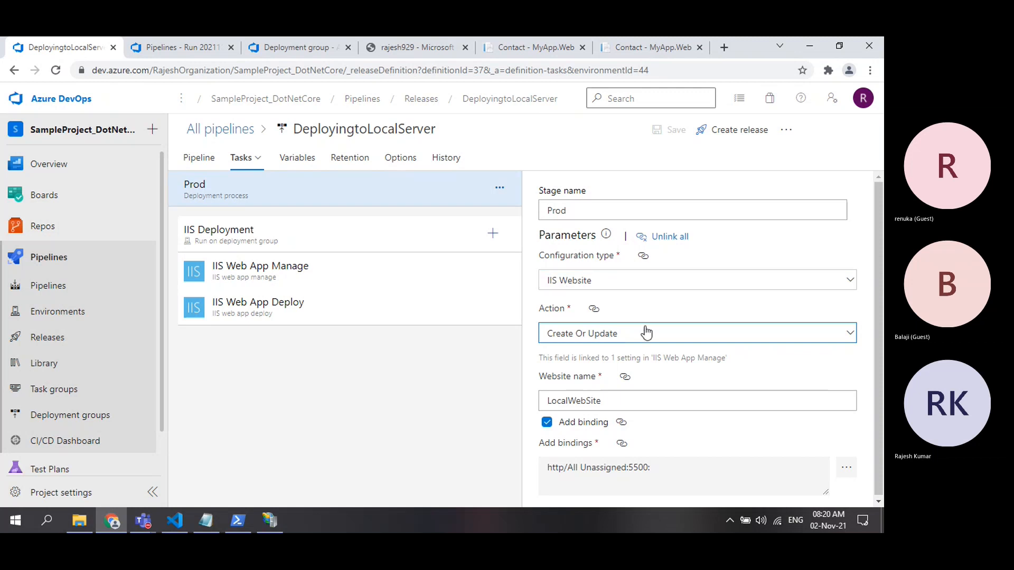
Review the IIS Web App Manage task's website, physical path and authentication settings
{"action": "left_click", "coordinate": [348, 285]}
{"action": "scroll", "coordinate": [622, 328], "scroll_direction": "down", "scroll_amount": 3}
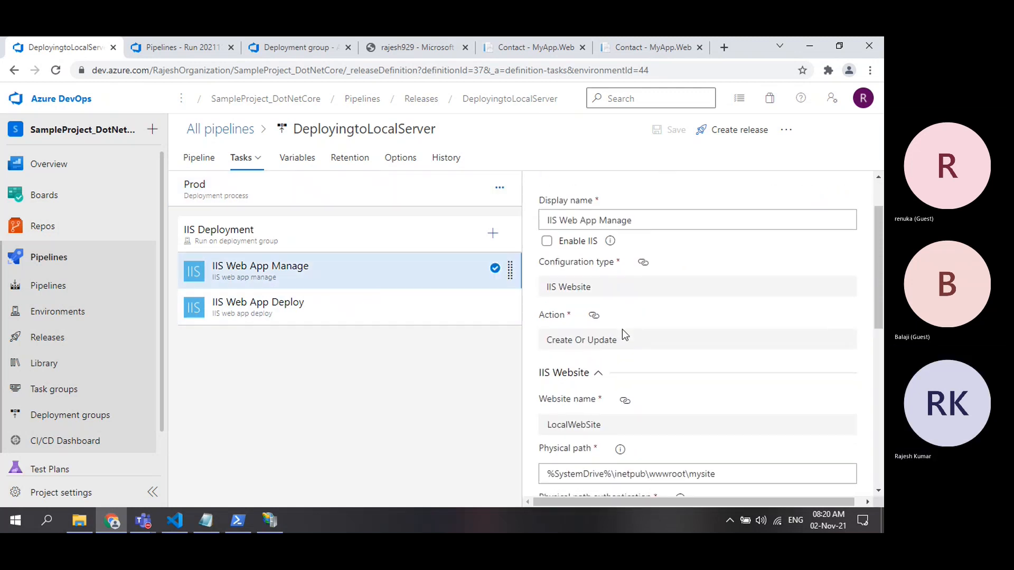
{"action": "scroll", "coordinate": [622, 330], "scroll_direction": "down", "scroll_amount": 1}
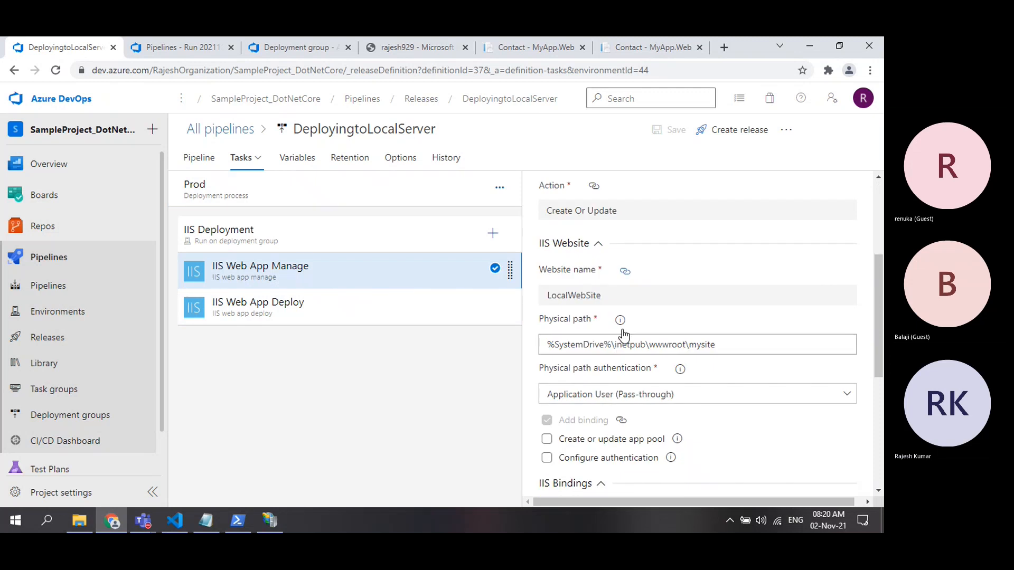
{"action": "scroll", "coordinate": [624, 335], "scroll_direction": "down", "scroll_amount": 1}
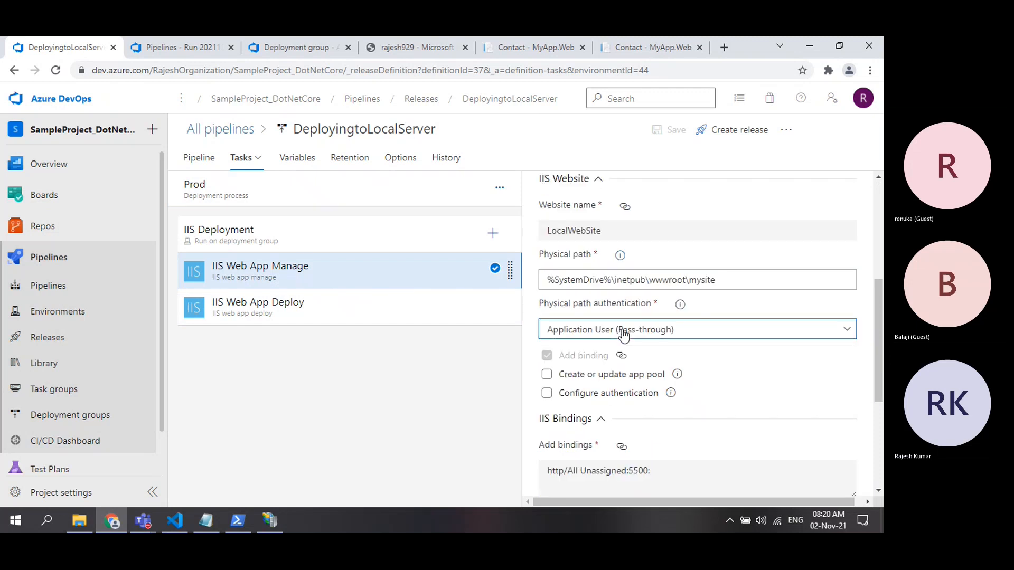
{"action": "scroll", "coordinate": [623, 334], "scroll_direction": "down", "scroll_amount": 1}
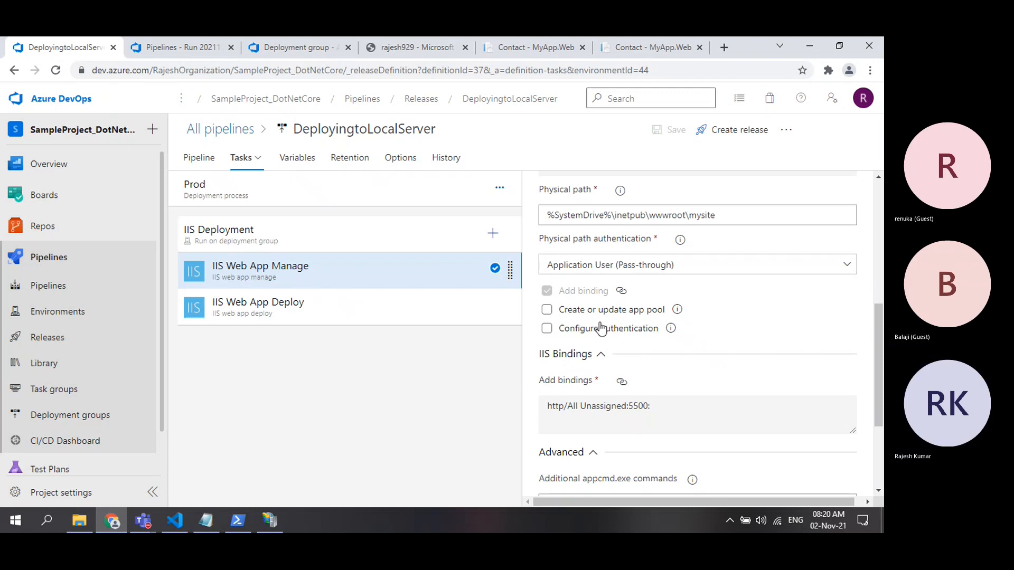
{"action": "left_click", "coordinate": [546, 311]}
{"action": "scroll", "coordinate": [639, 347], "scroll_direction": "down", "scroll_amount": 3}
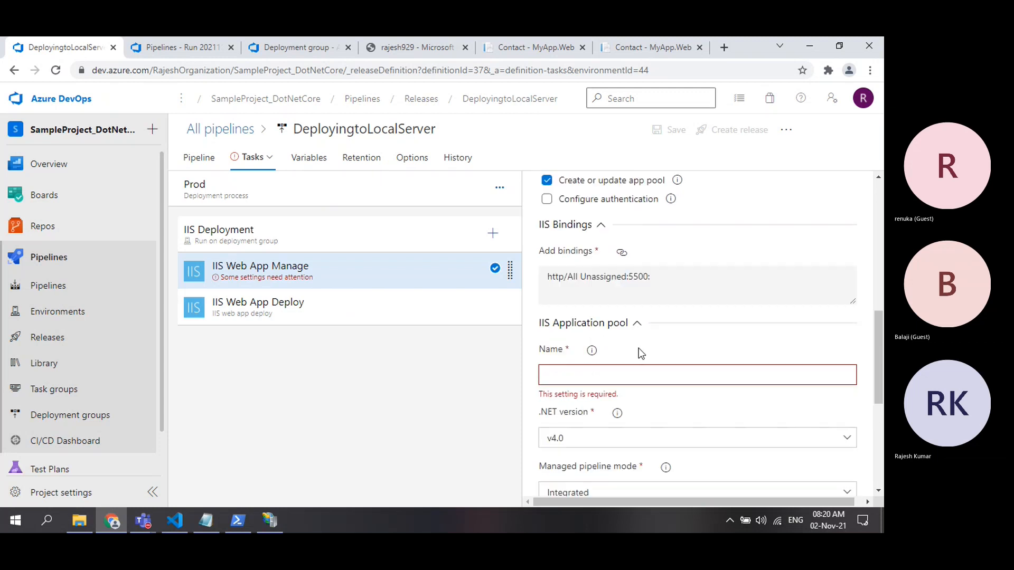
{"action": "scroll", "coordinate": [595, 332], "scroll_direction": "up", "scroll_amount": 2}
{"action": "left_click", "coordinate": [547, 245]}
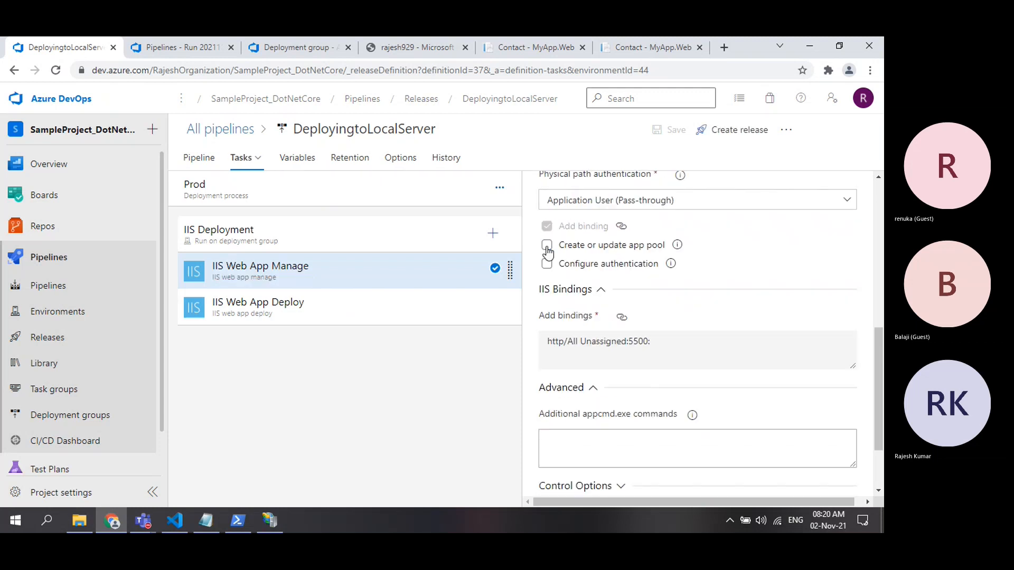
{"action": "scroll", "coordinate": [657, 363], "scroll_direction": "down", "scroll_amount": 2}
{"action": "scroll", "coordinate": [657, 362], "scroll_direction": "up", "scroll_amount": 2}
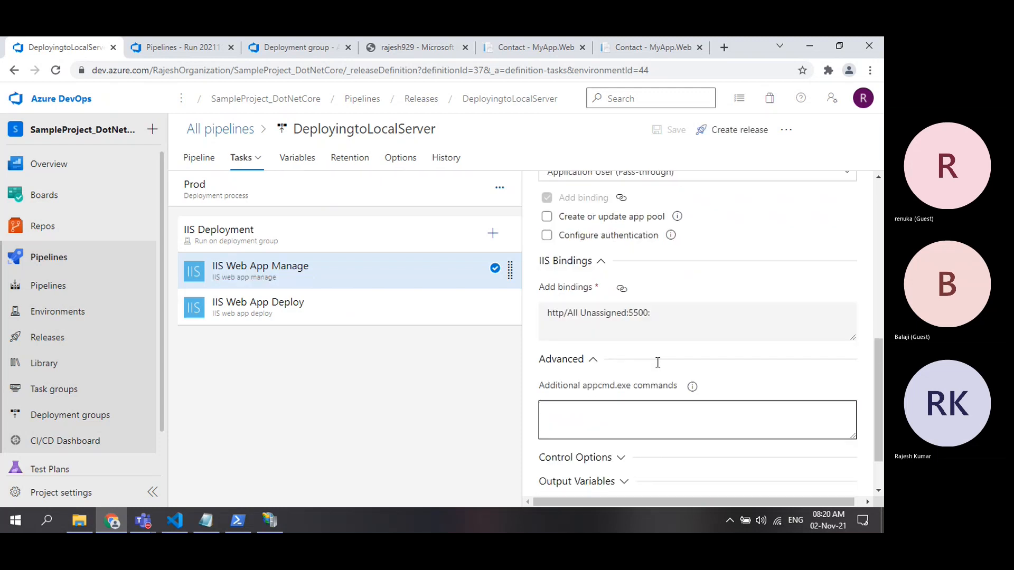
Enable creating or updating the app pool in the IIS Web App Manage task and name the pool myapppool
{"action": "left_click", "coordinate": [547, 286]}
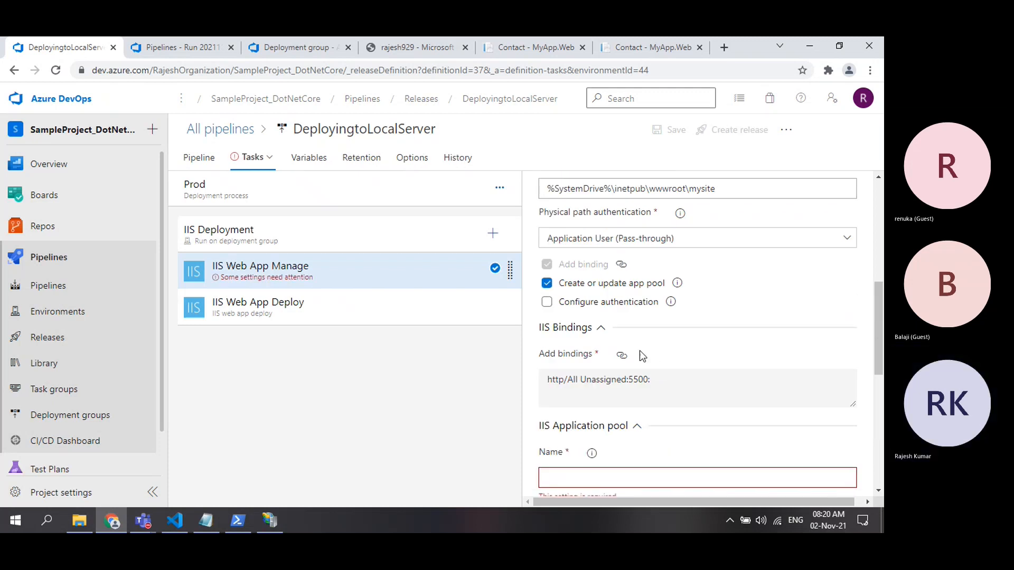
{"action": "scroll", "coordinate": [639, 351], "scroll_direction": "down", "scroll_amount": 3}
{"action": "left_click", "coordinate": [599, 281]}
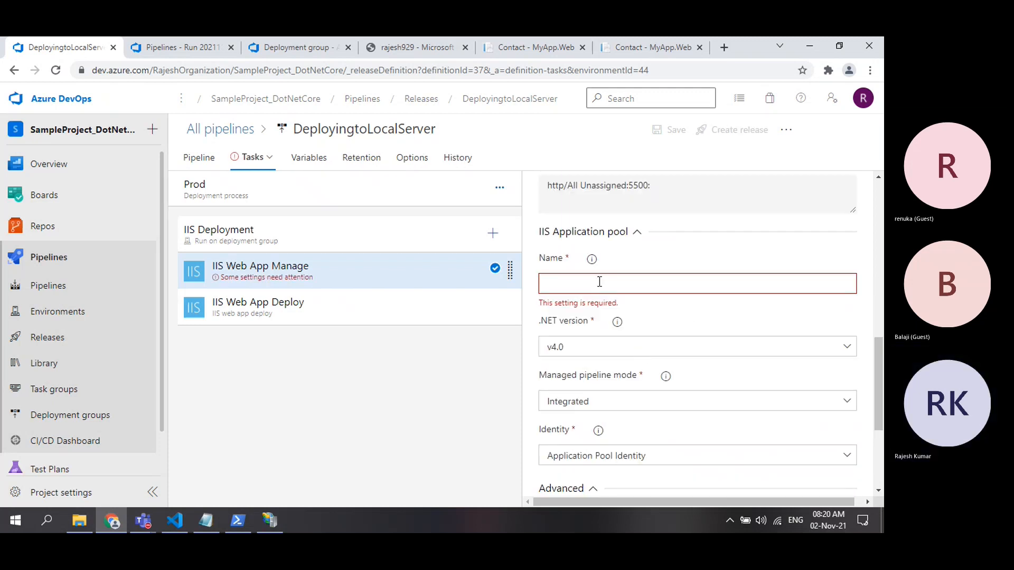
{"action": "type", "text": "myappoo"}
{"action": "type", "text": "ool"}
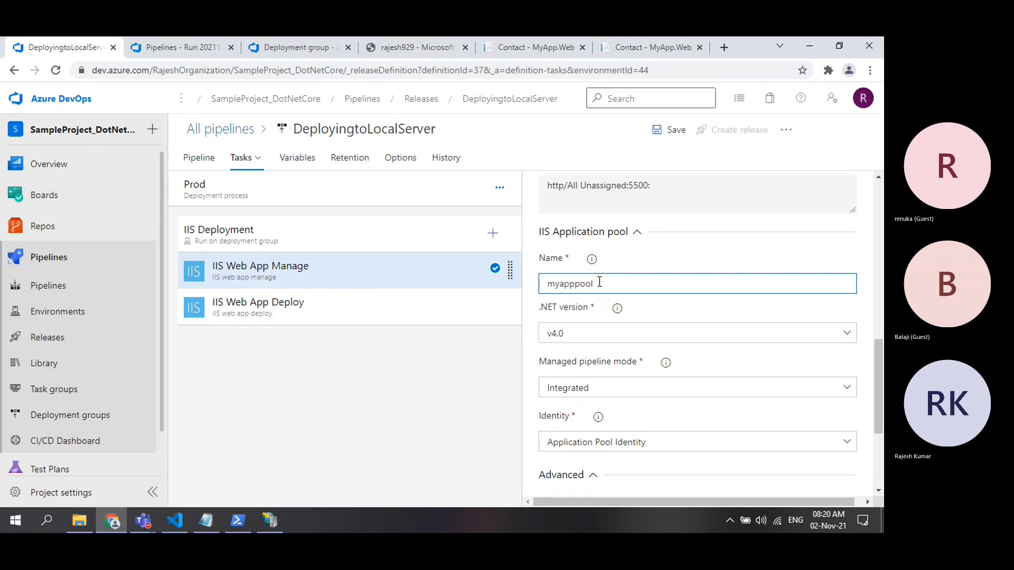
Examine the .NET version, managed pipeline mode and identity options for the myapppool application pool
{"action": "left_click", "coordinate": [847, 334]}
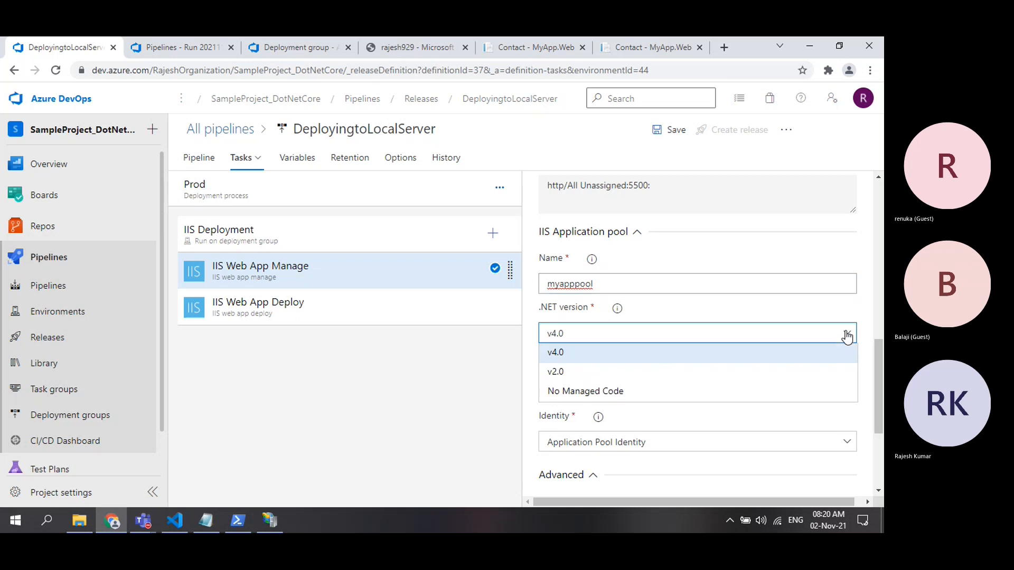
{"action": "left_click", "coordinate": [846, 336]}
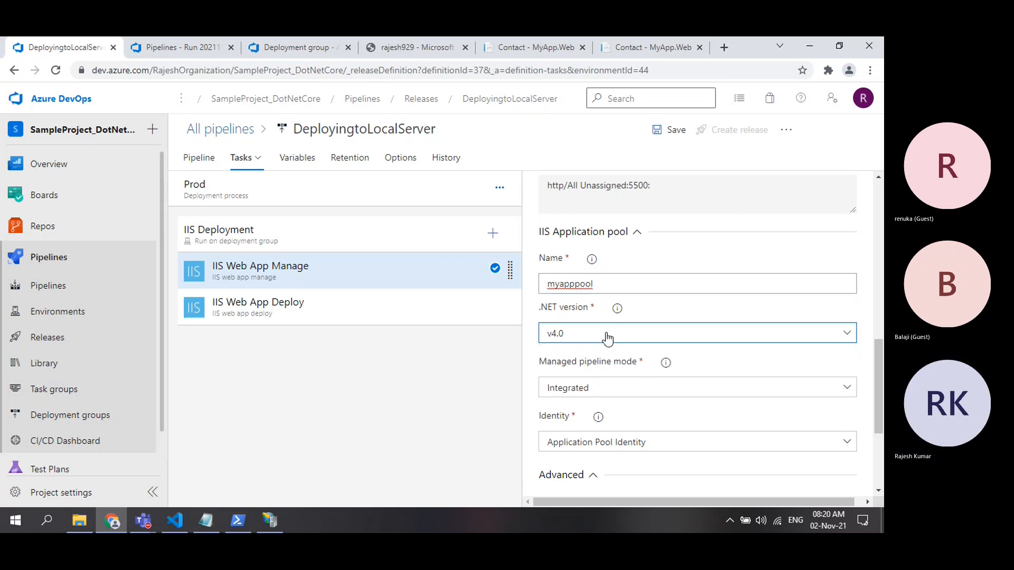
{"action": "left_click", "coordinate": [606, 389]}
{"action": "left_click", "coordinate": [608, 393]}
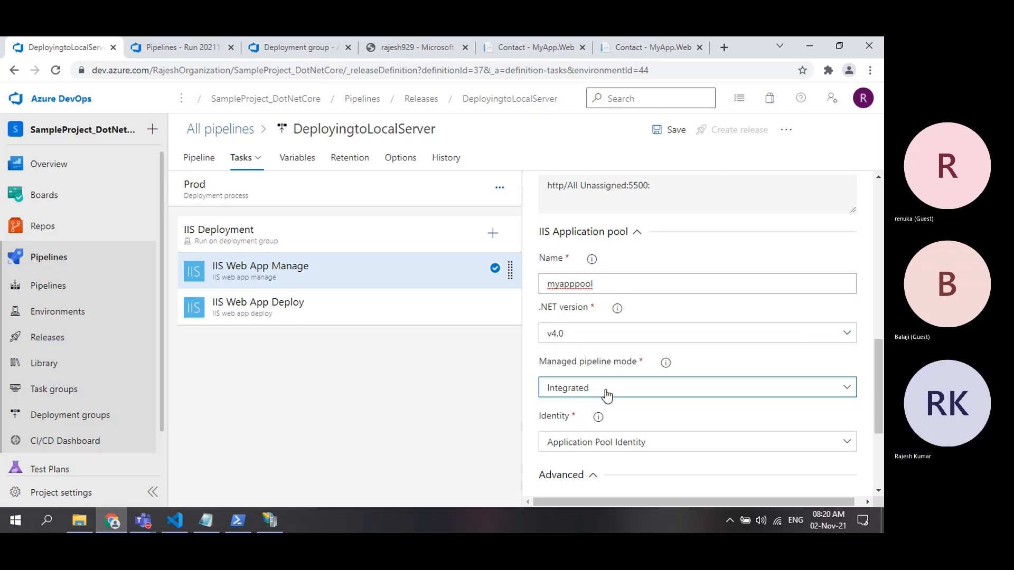
{"action": "scroll", "coordinate": [607, 395], "scroll_direction": "down", "scroll_amount": 3}
{"action": "left_click", "coordinate": [640, 315]}
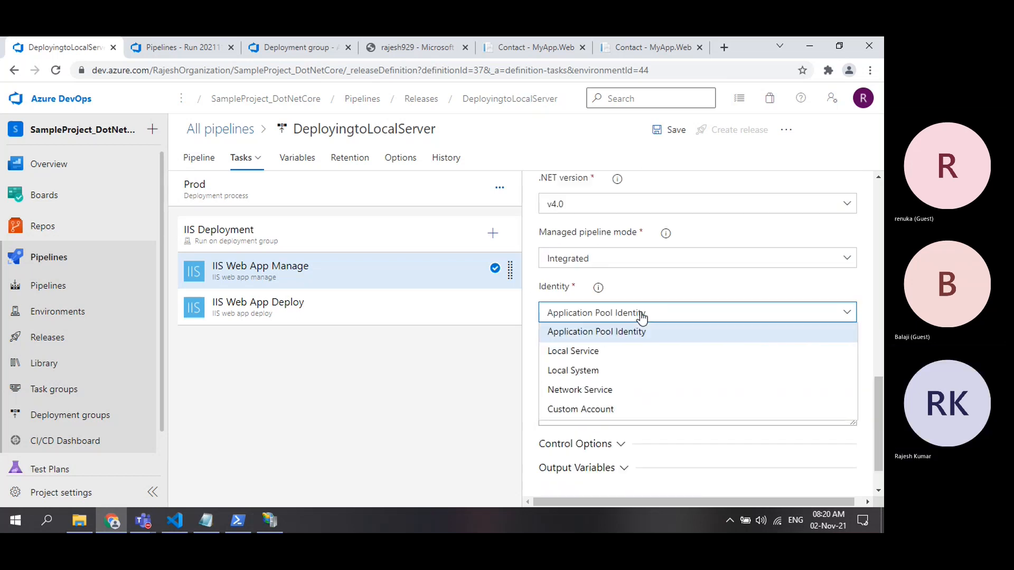
{"action": "left_click", "coordinate": [642, 317]}
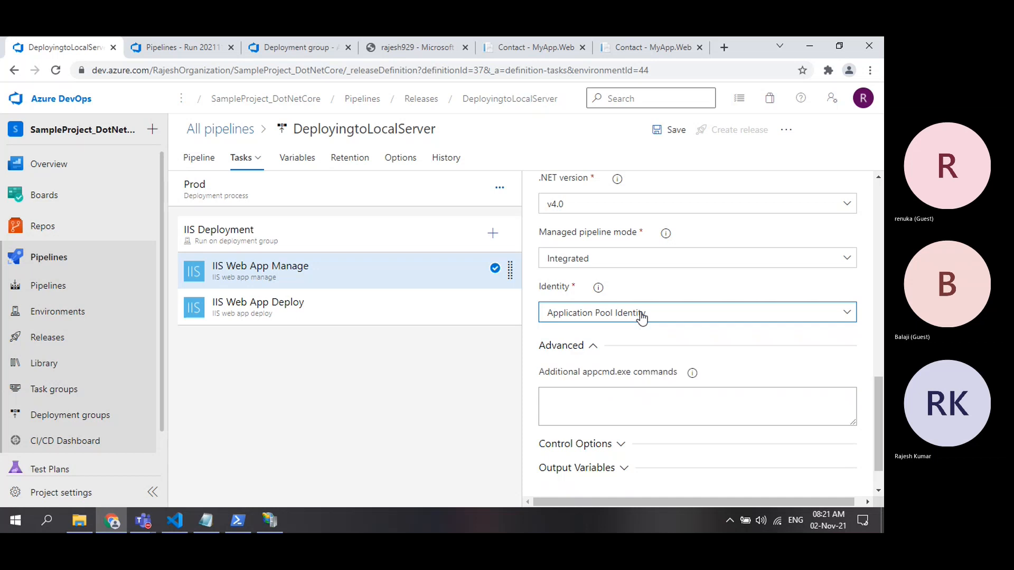
{"action": "scroll", "coordinate": [614, 419], "scroll_direction": "up", "scroll_amount": 10}
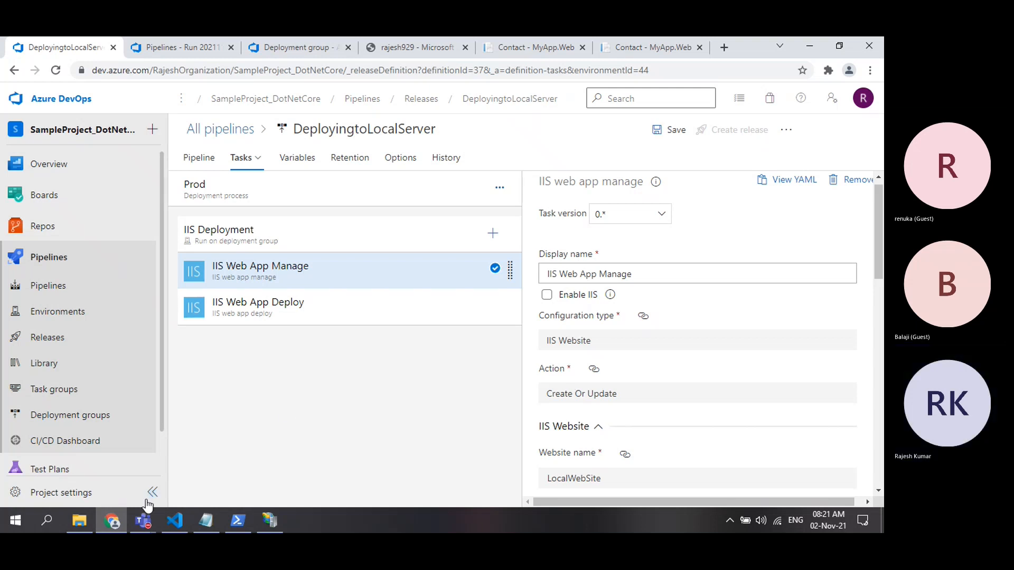
Switch to the Teams meeting window and open the additional meeting actions that include stopping the recording
{"action": "mouse_move", "coordinate": [143, 526]}
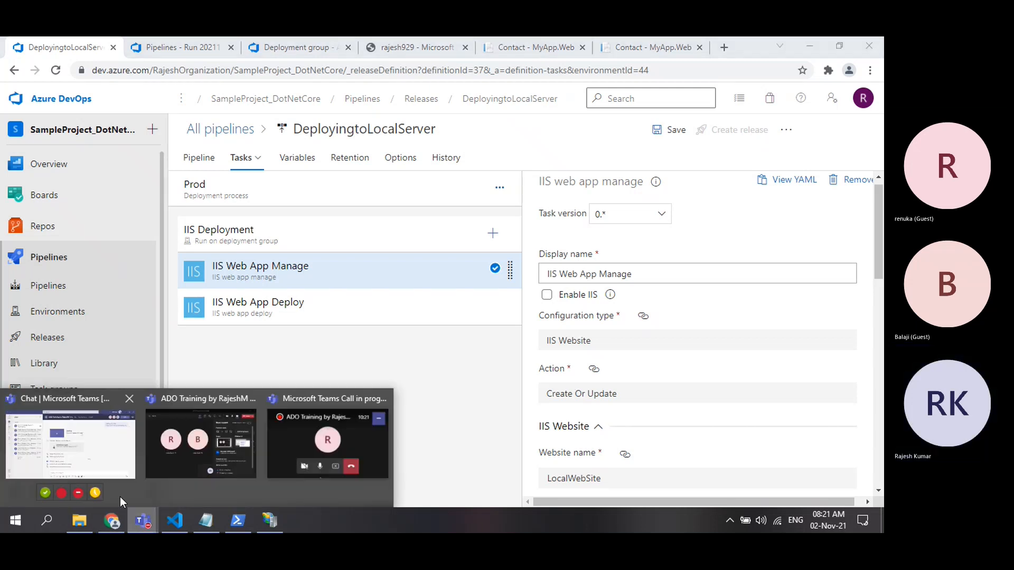
{"action": "left_click", "coordinate": [201, 453]}
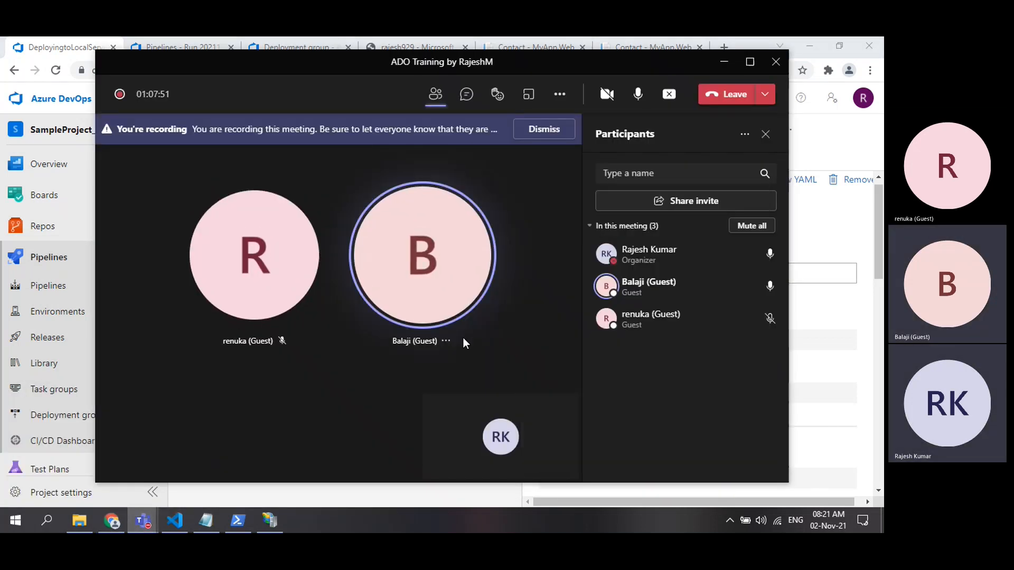
{"action": "left_click", "coordinate": [554, 101]}
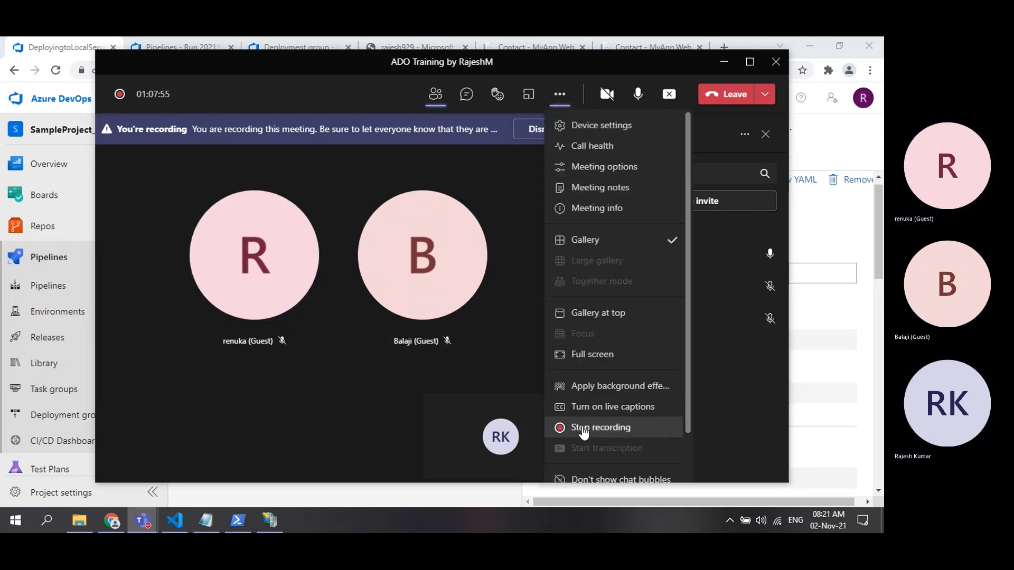